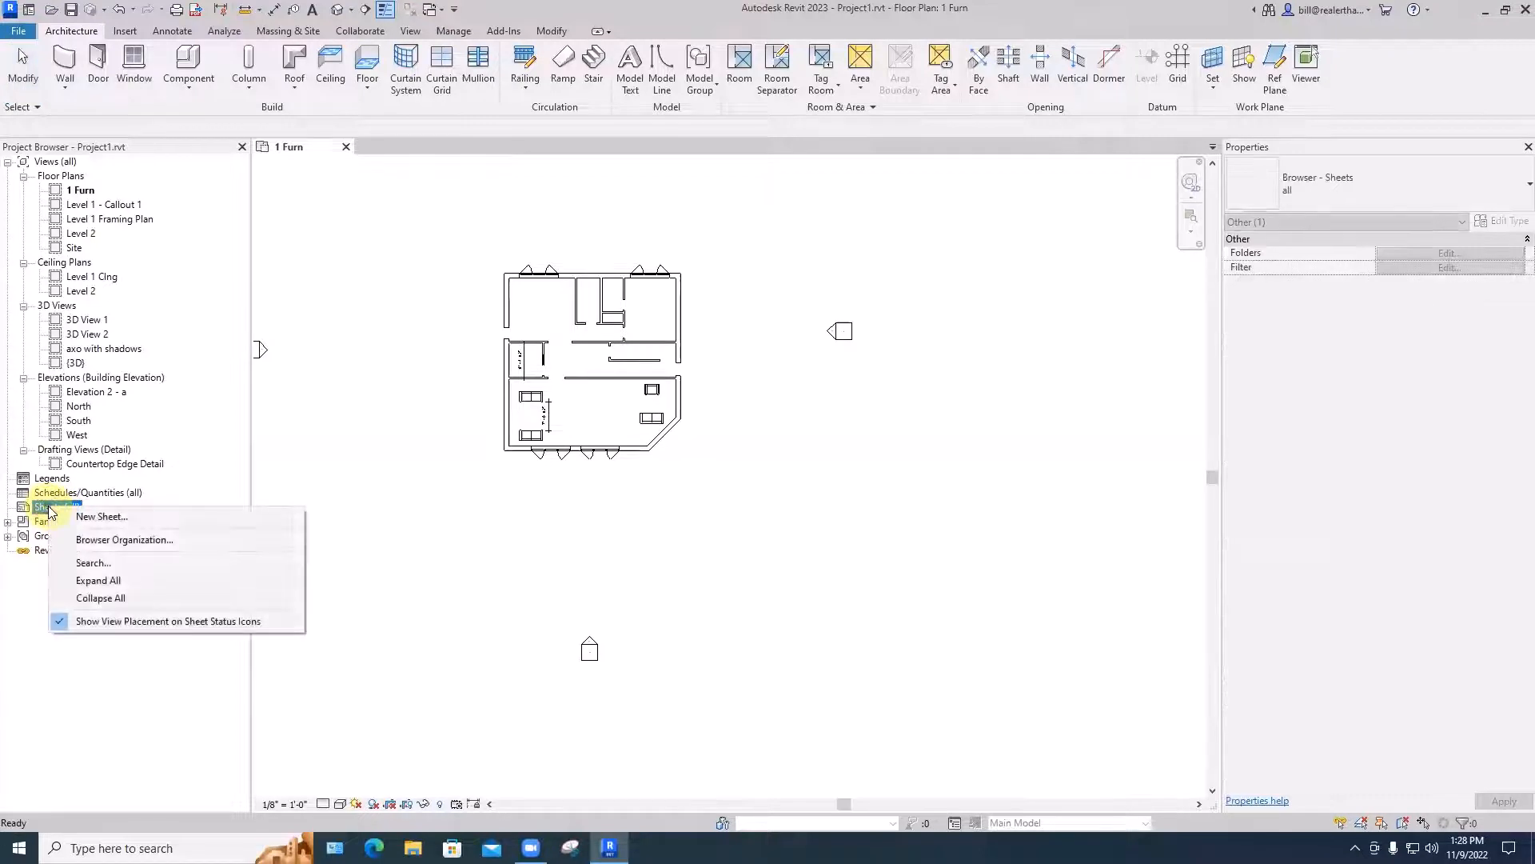
- Create a new sheet with the E1 30x42 Horizontal title block
left_click(80, 514)
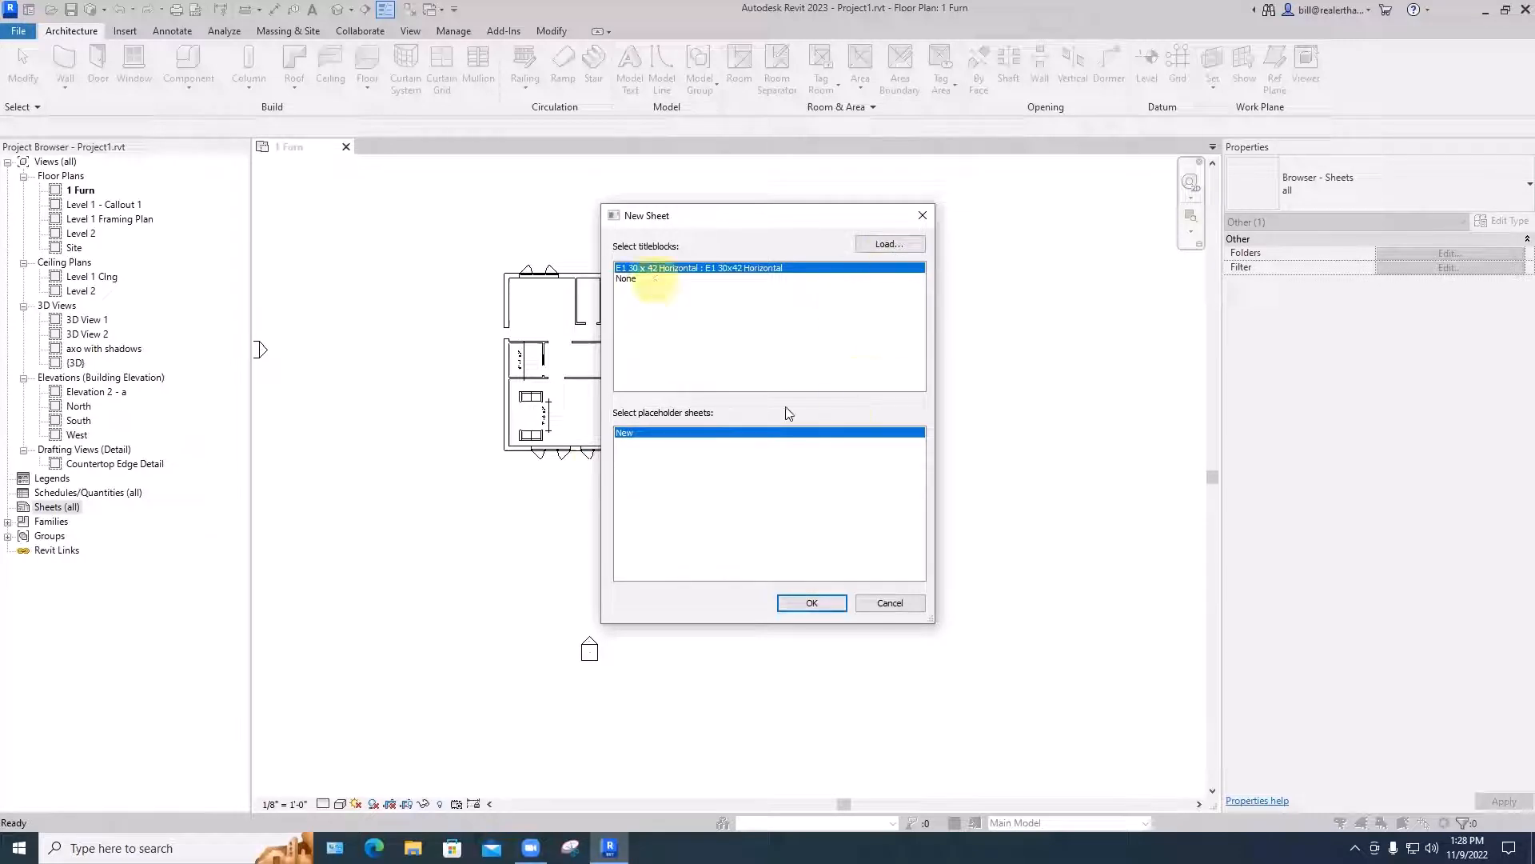
left_click(814, 603)
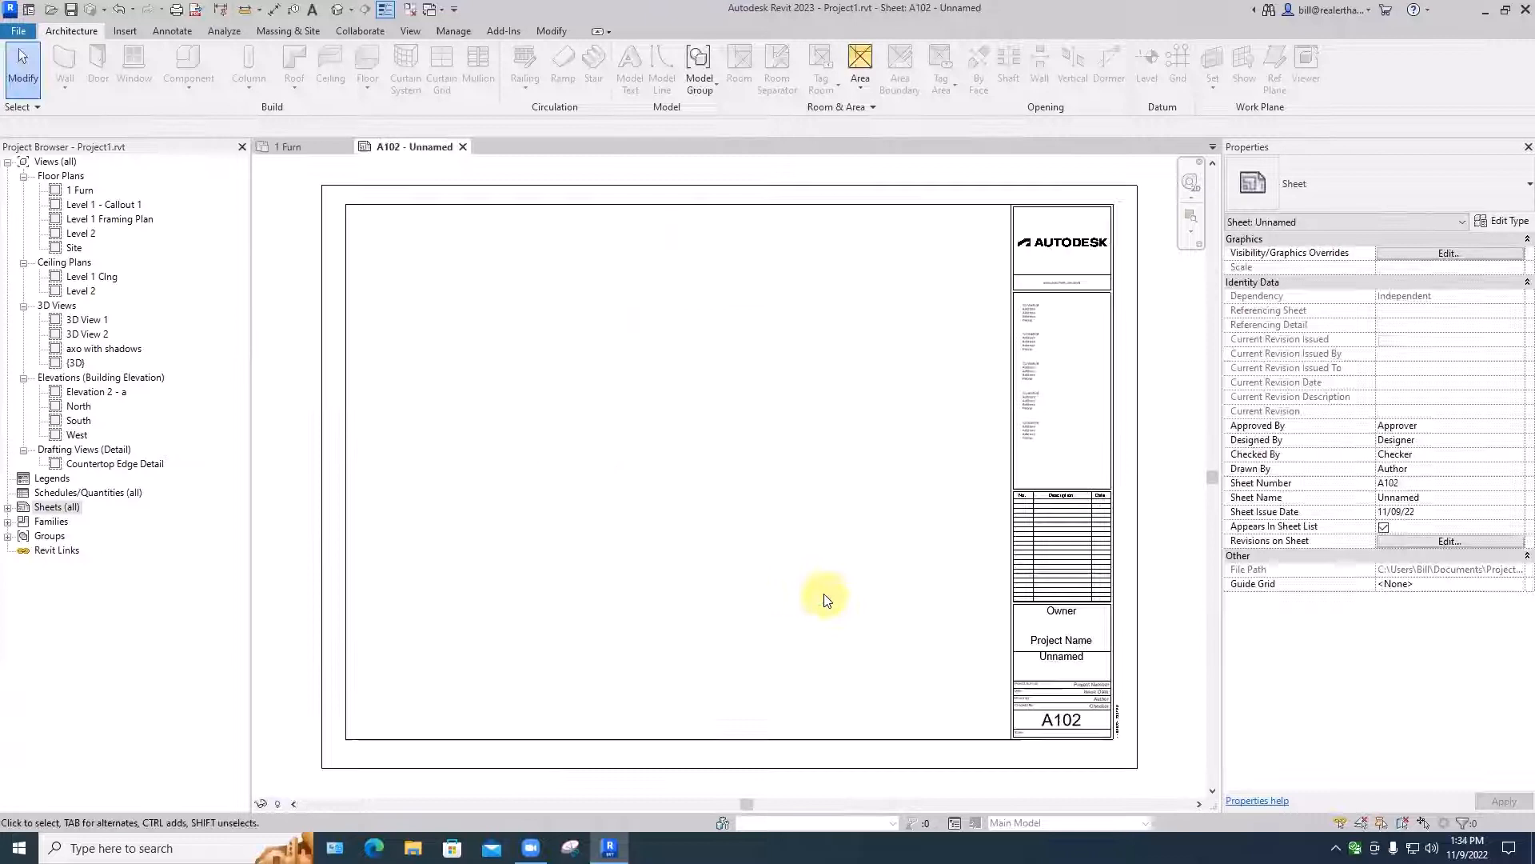
scroll(826, 600, "down", 4)
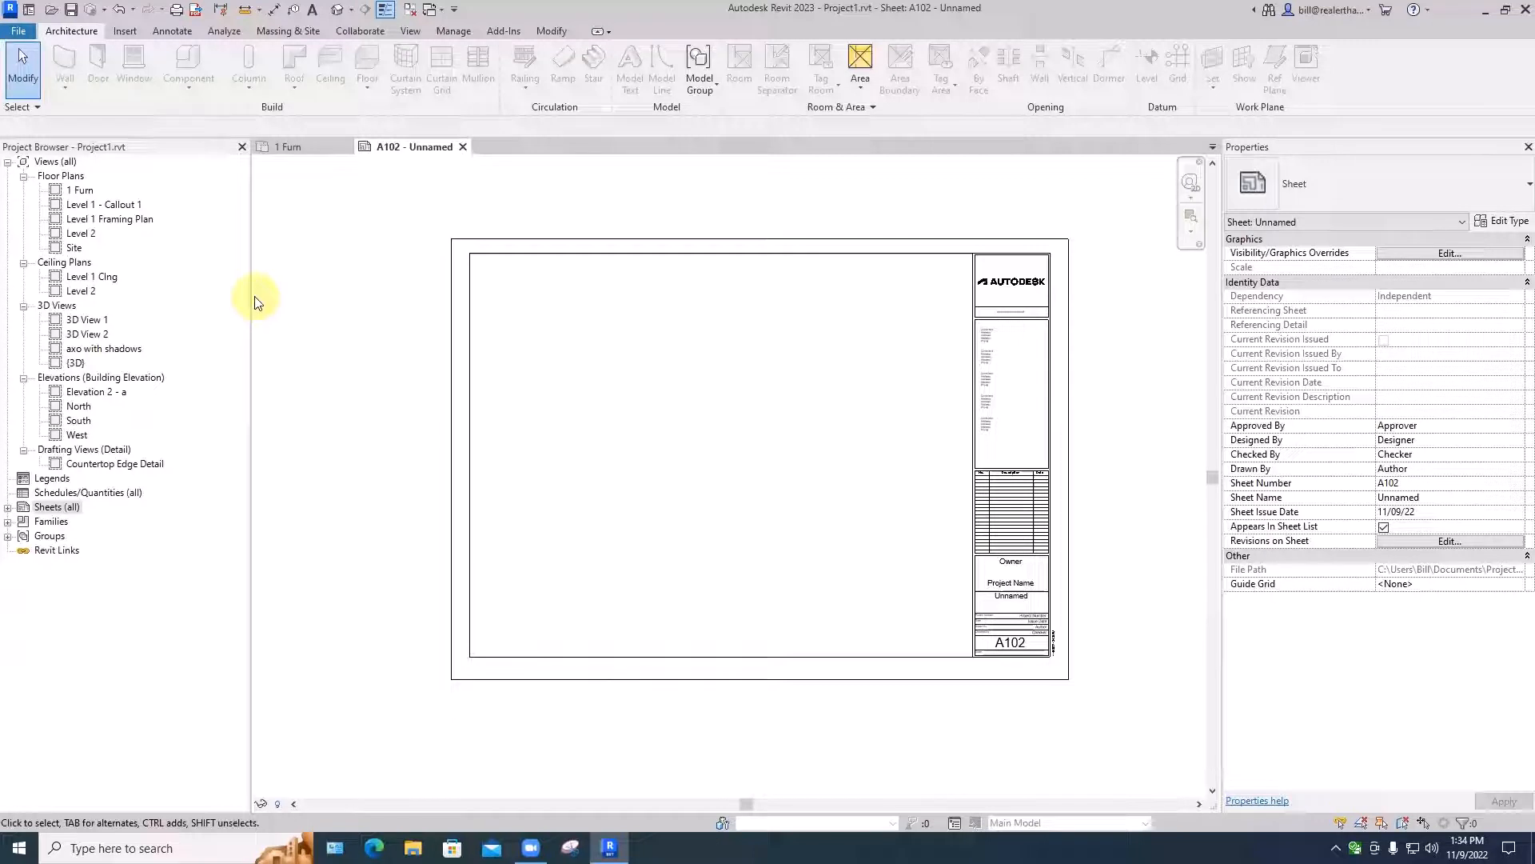
- Draw a slanted detail line about 9 3/4" long outside the sheet border and delete it
left_click(365, 250)
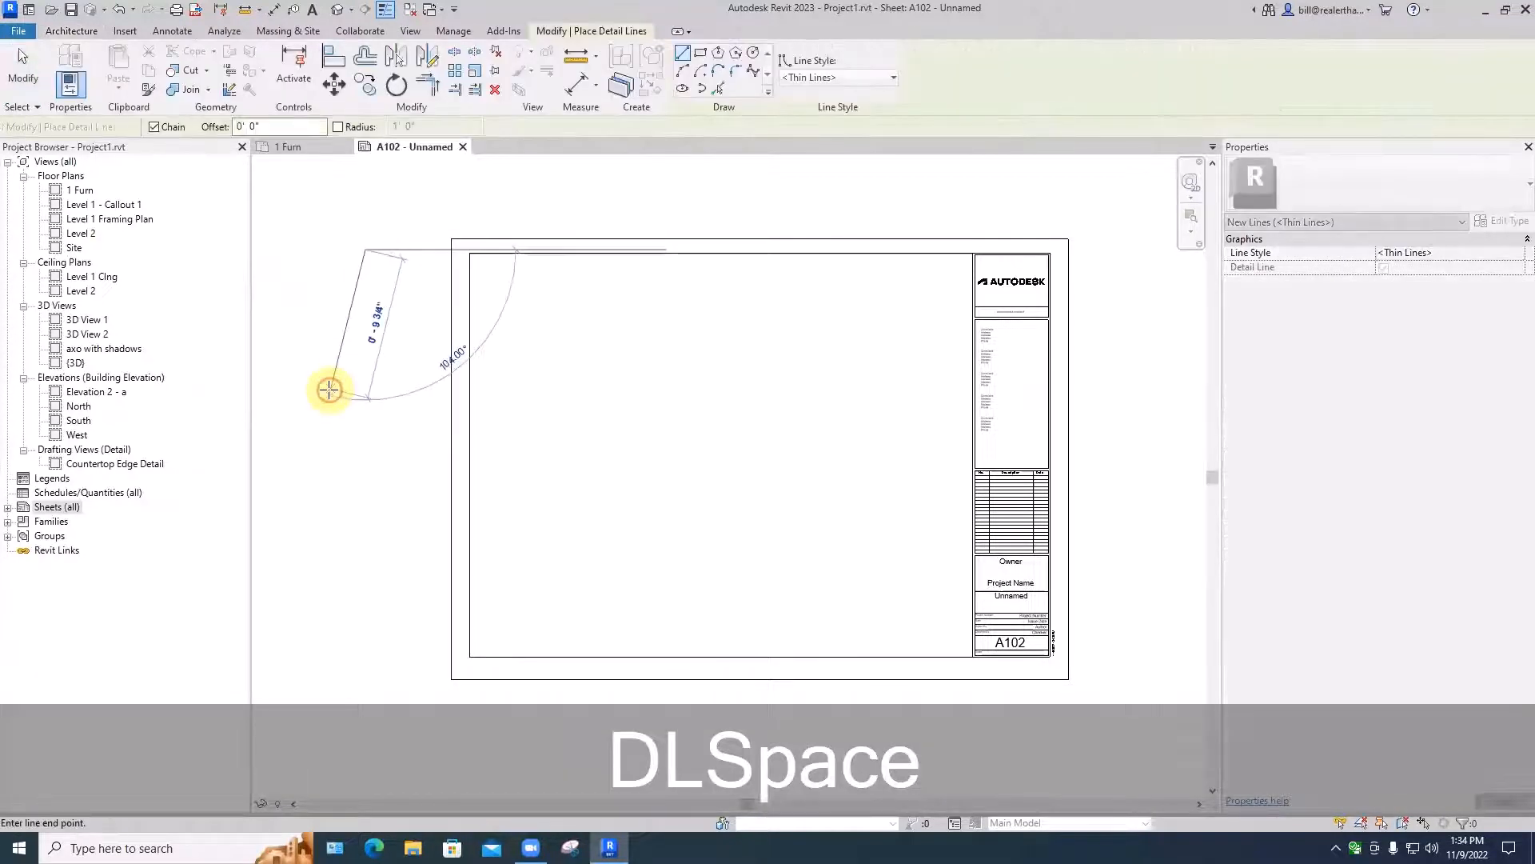
key("space")
left_click(331, 389)
key("Escape")
key("Escape")
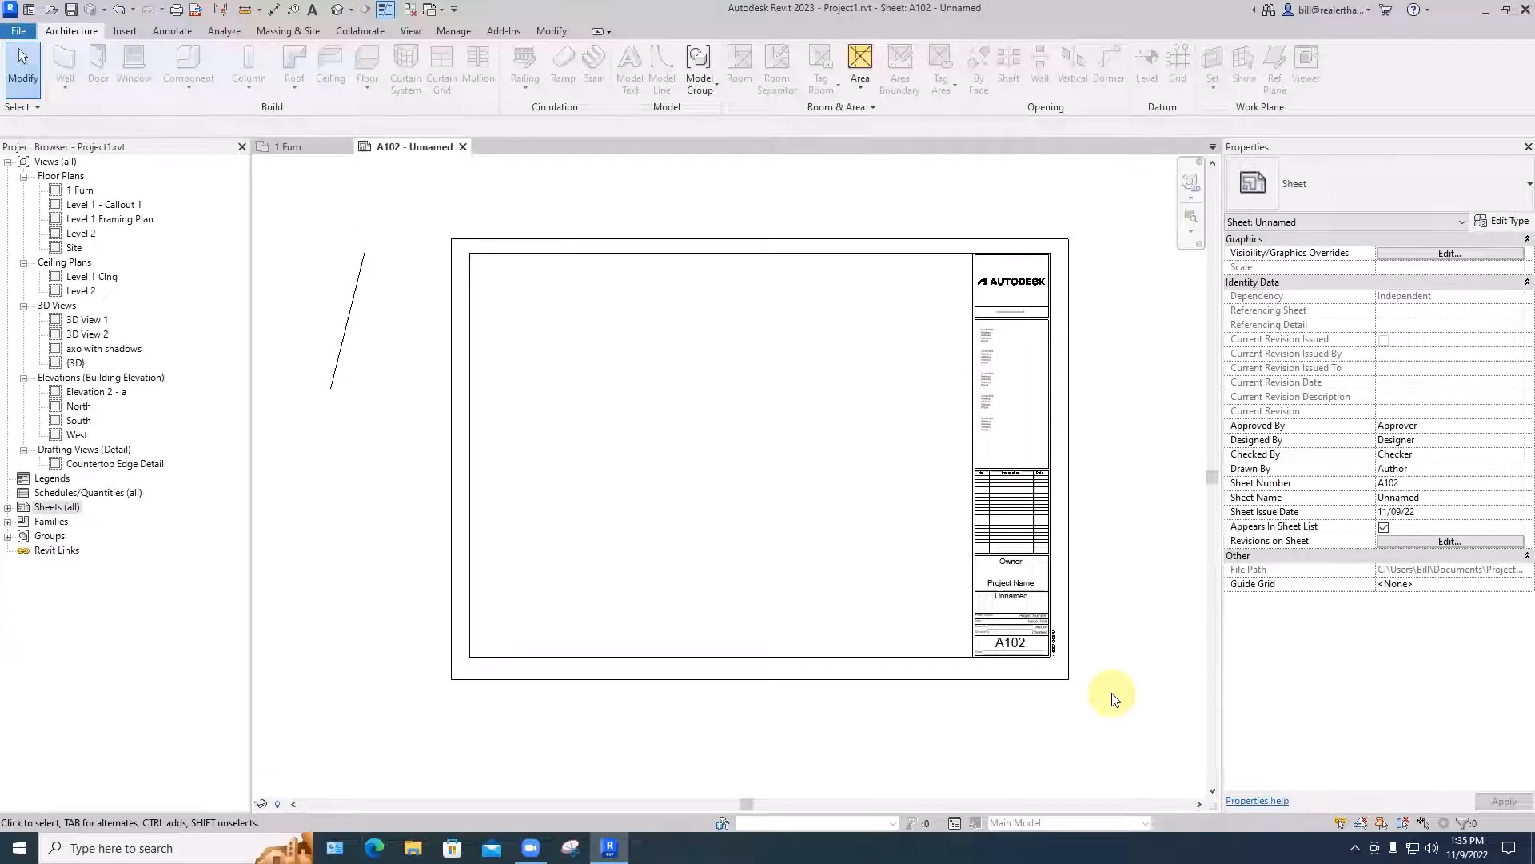
key("BackSpace")
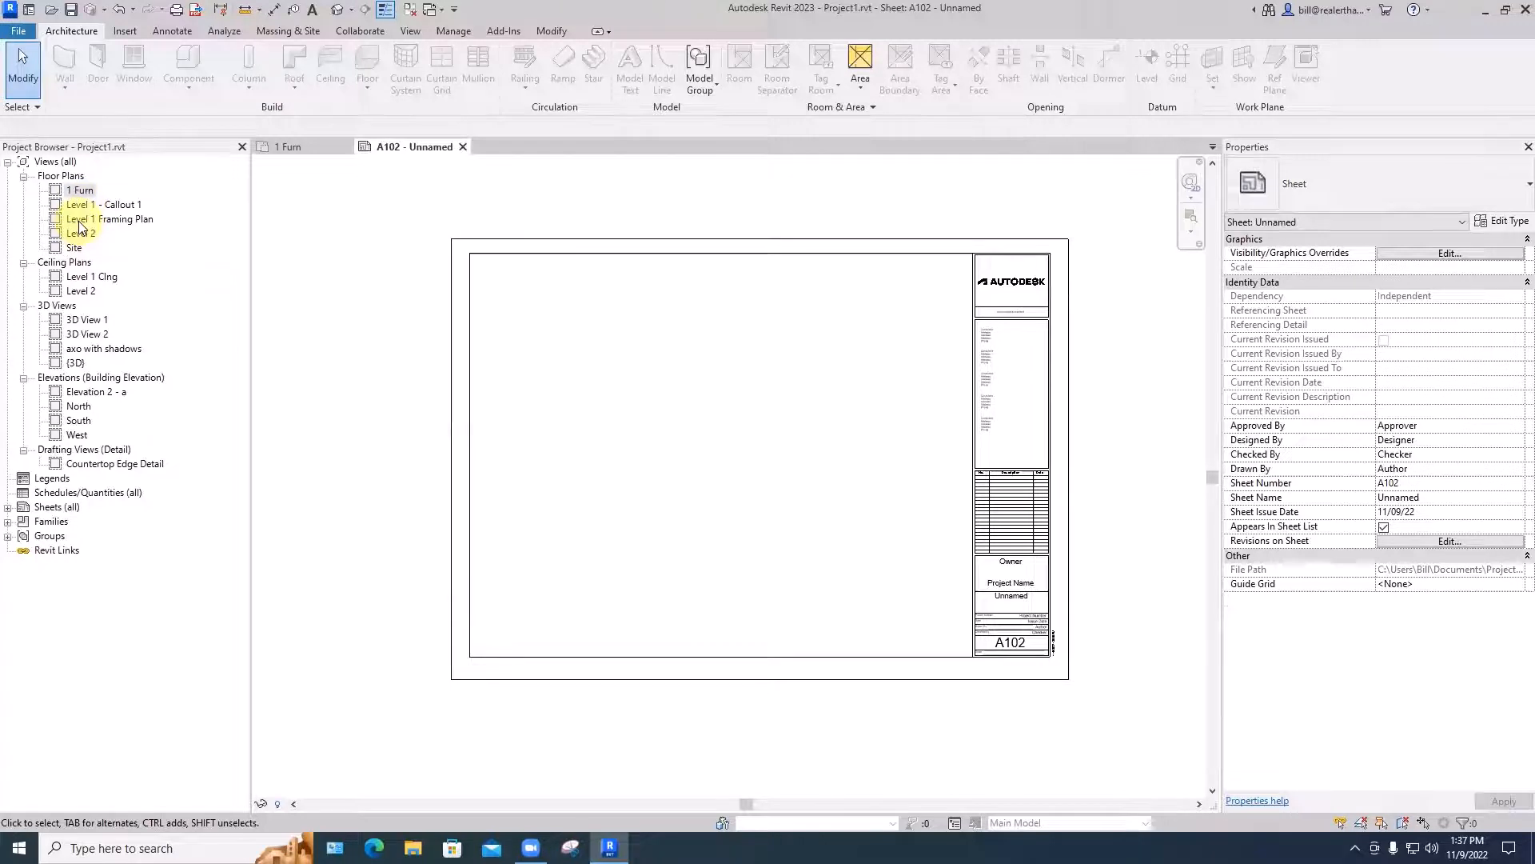
- Place the Level 1 Framing Plan view in the upper-left part of sheet A102
left_click(86, 219)
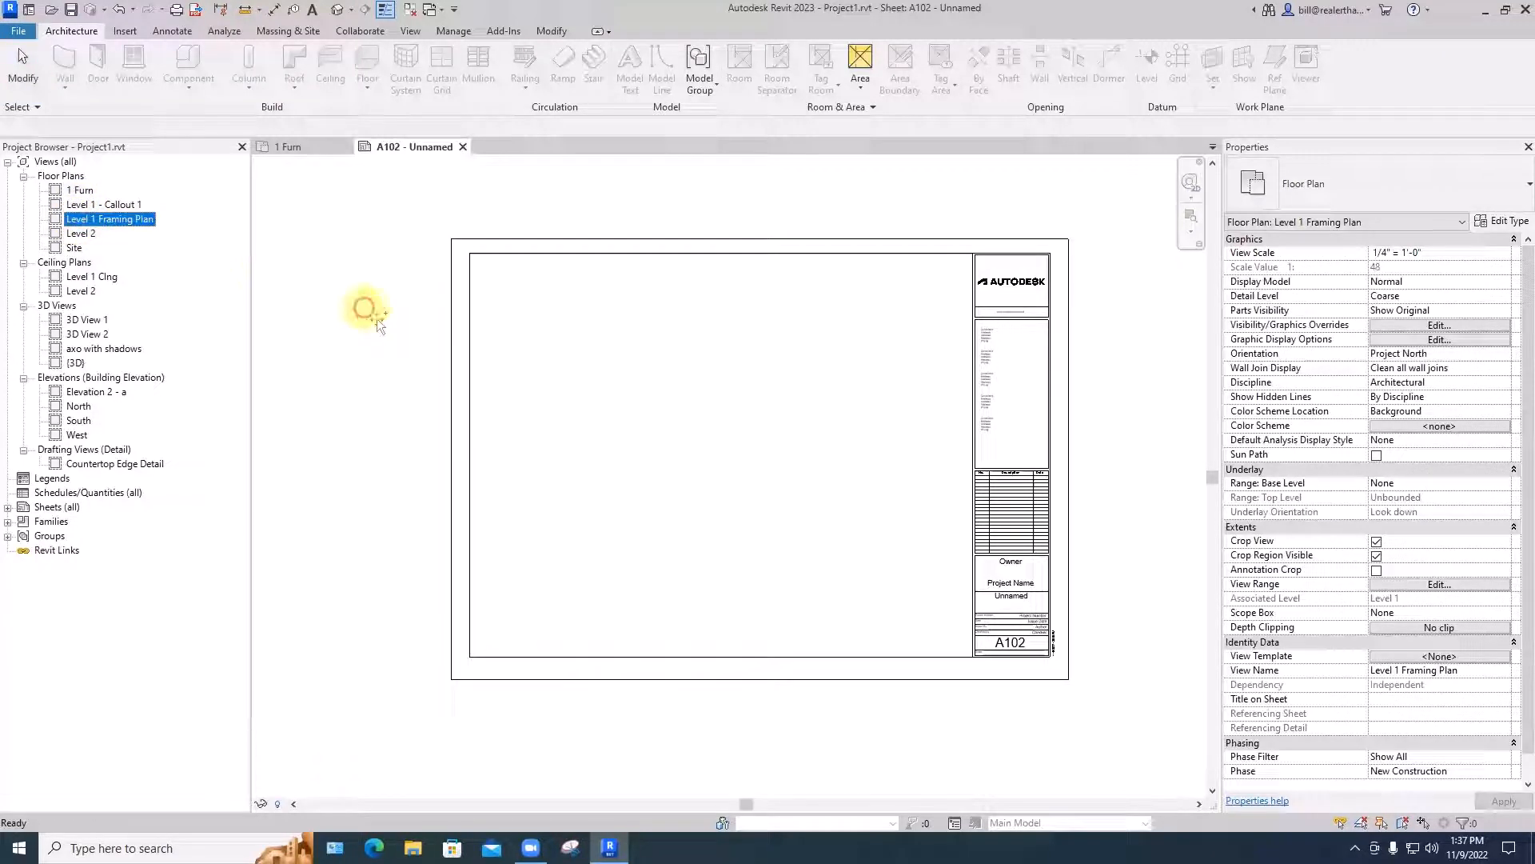
left_click_drag(376, 318, 589, 405)
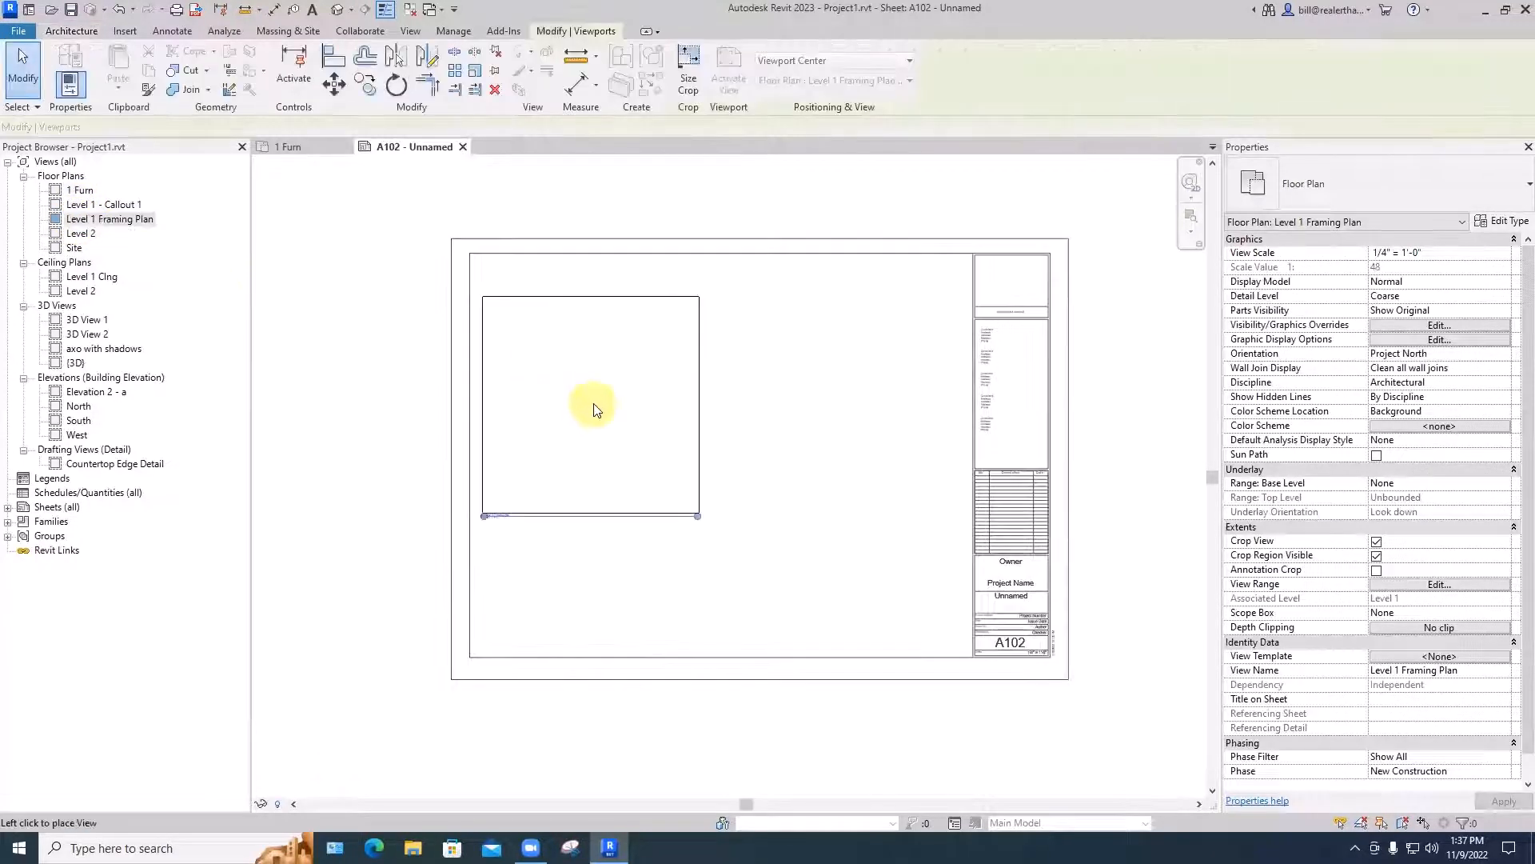
left_click(584, 429)
left_click(423, 457)
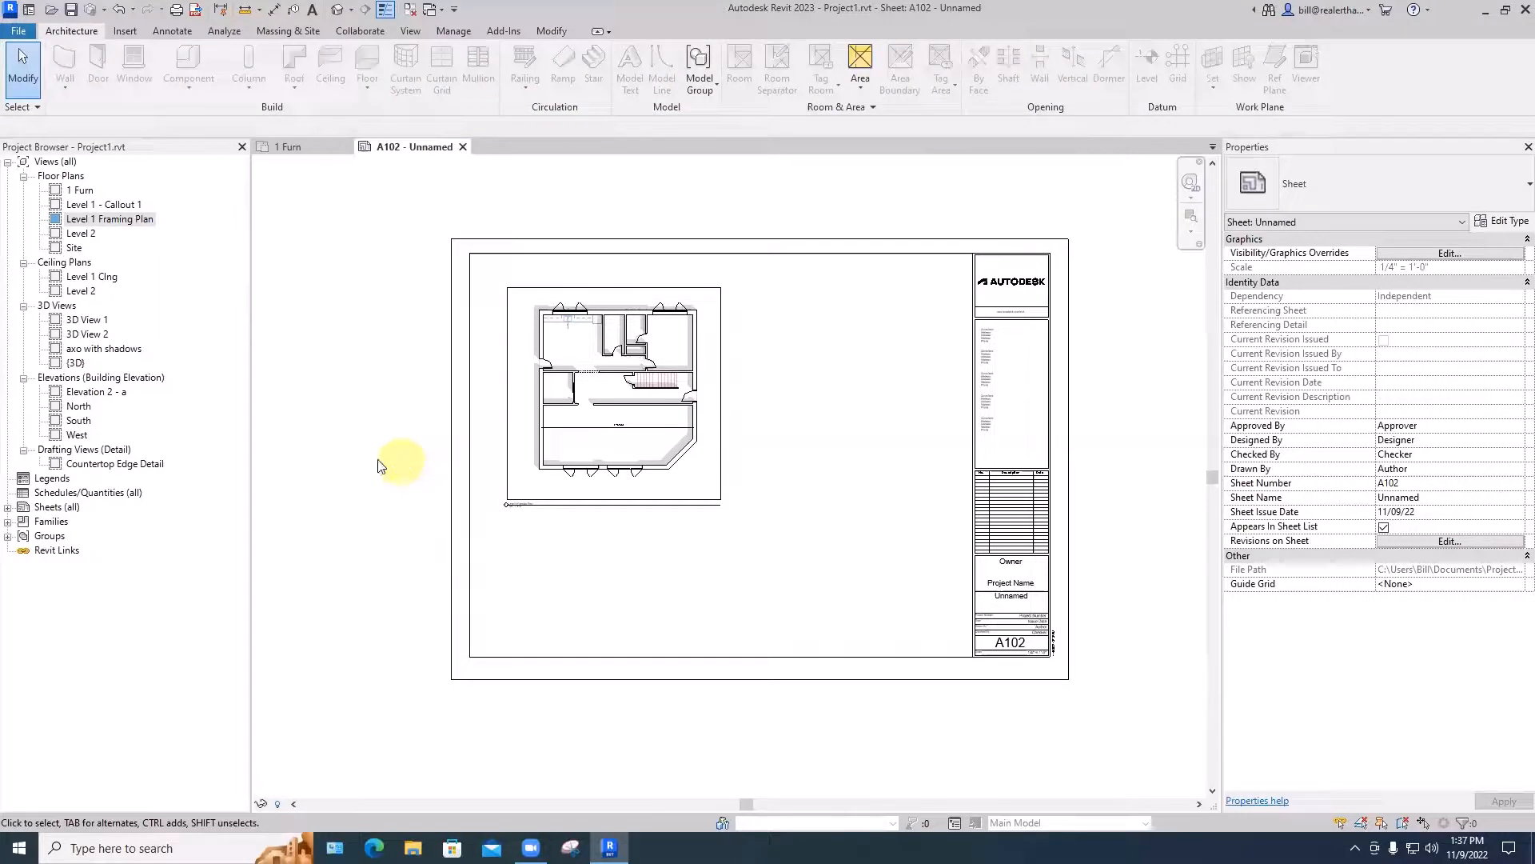
- Activate the framing plan viewport and tighten its crop region around the building on all four sides
left_click(731, 409)
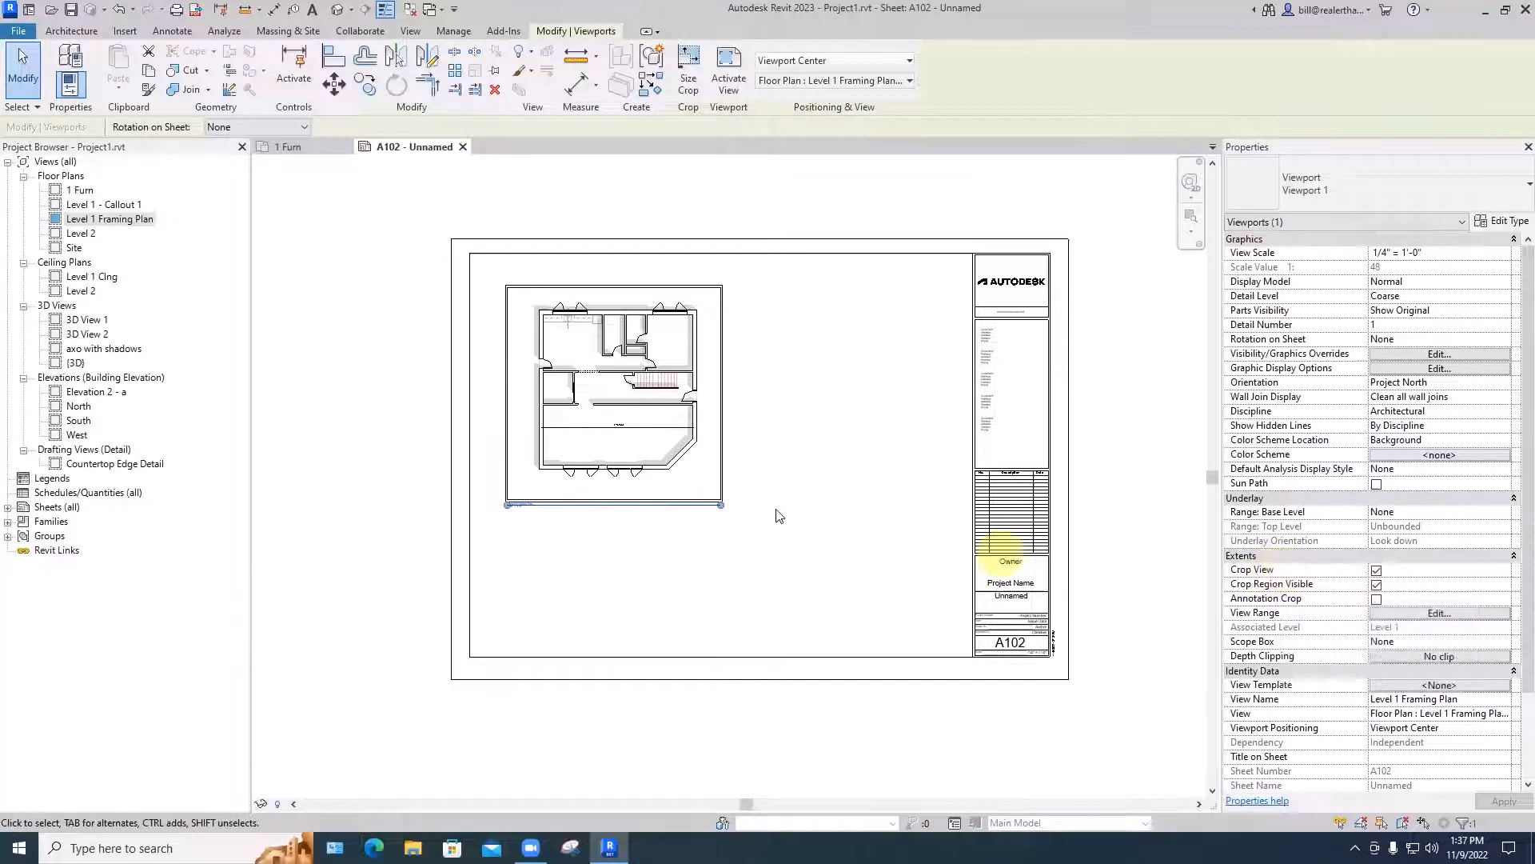
double_click(725, 429)
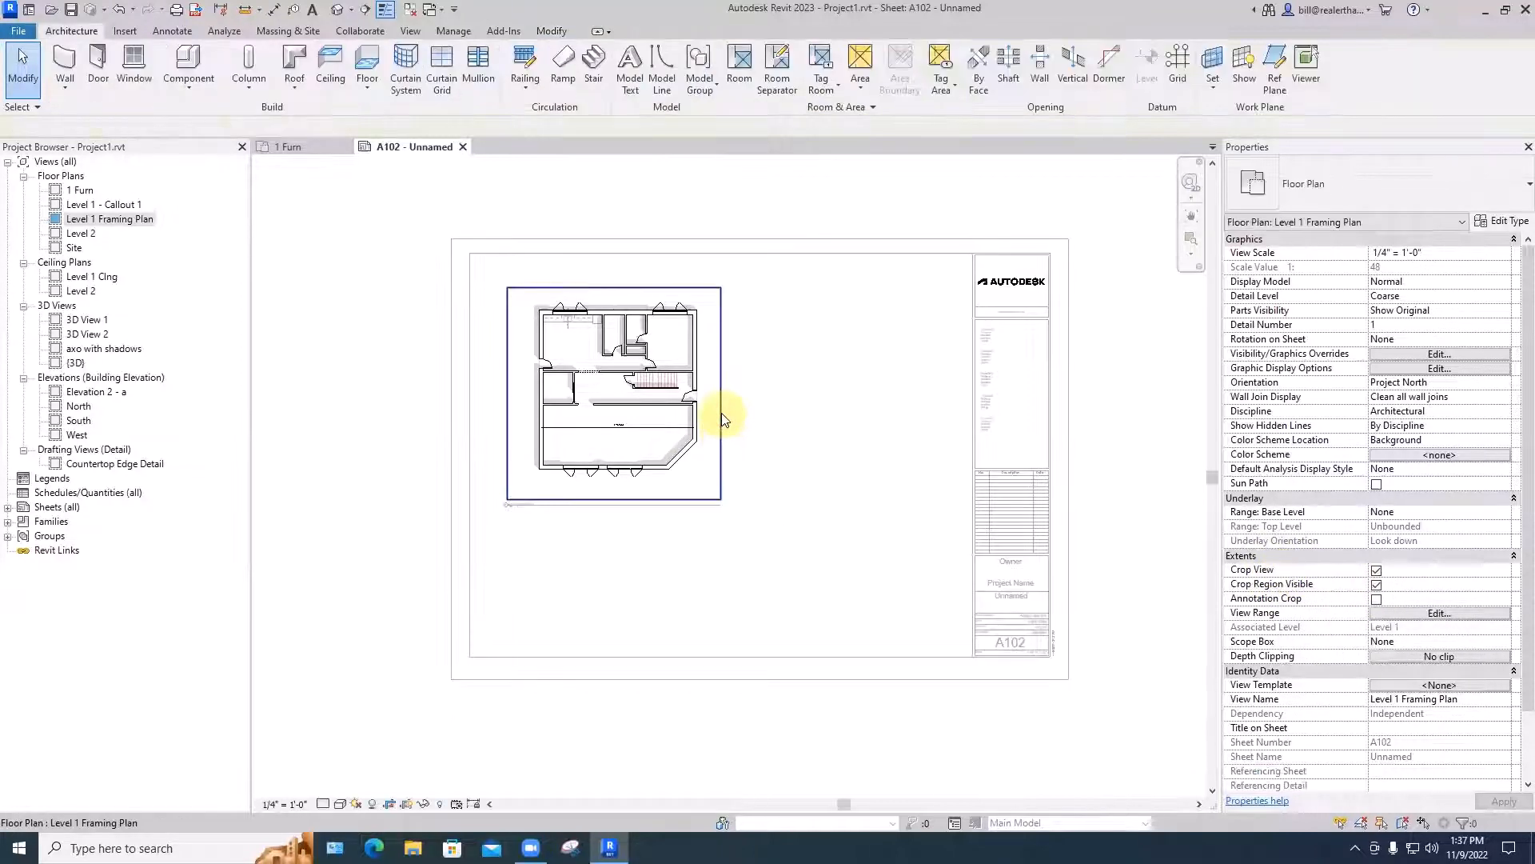
left_click(720, 420)
left_click_drag(720, 393, 704, 392)
left_click_drag(610, 293, 605, 299)
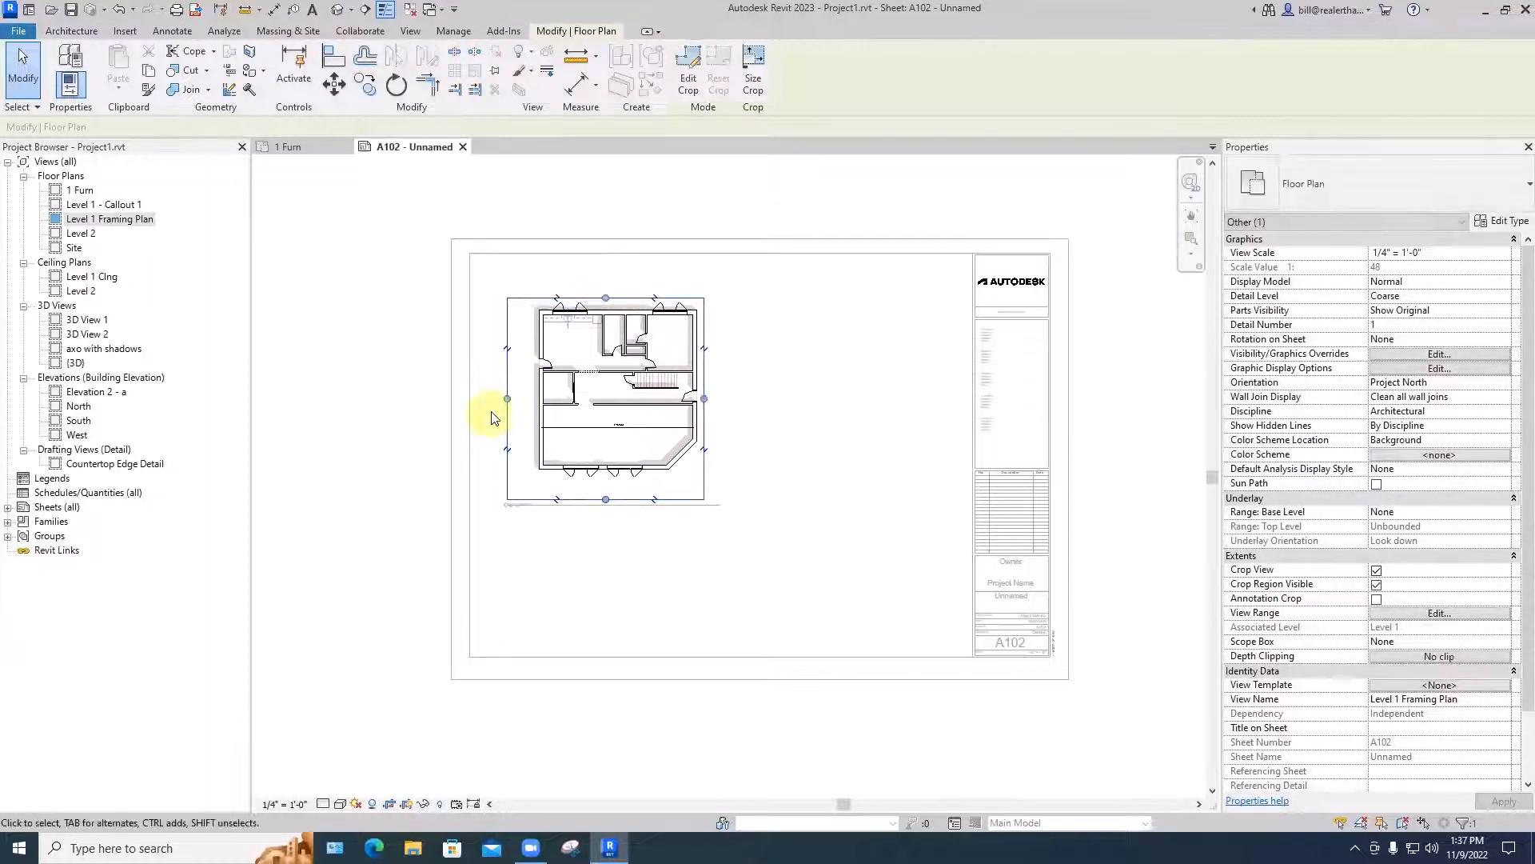
left_click_drag(505, 400, 524, 399)
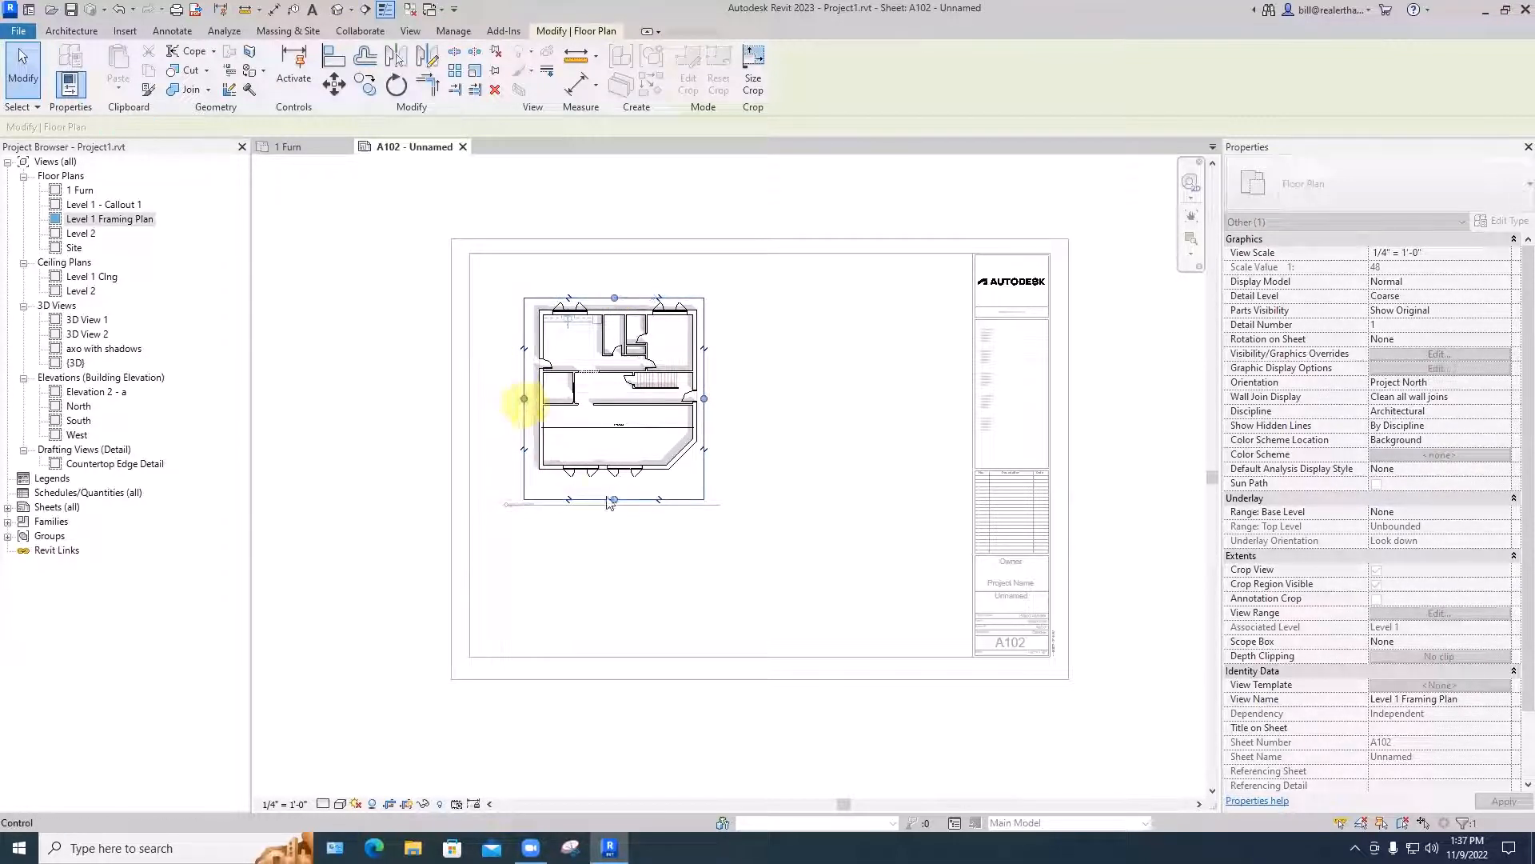
left_click_drag(615, 500, 611, 484)
left_click(596, 539)
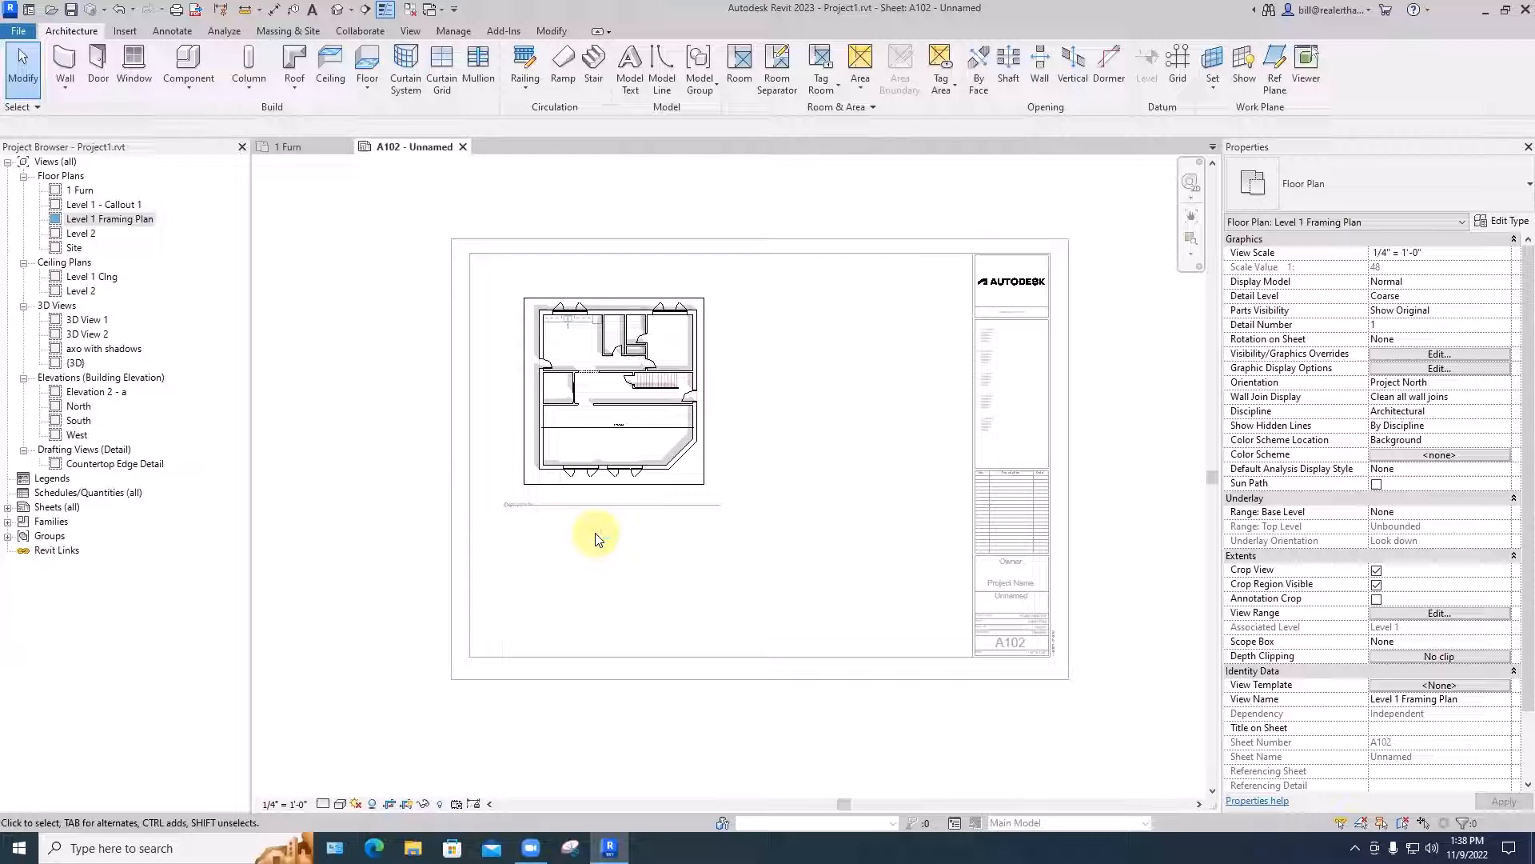
- Deactivate the view and move the framing plan viewport closer to the sheet's upper-left corner
scroll(552, 502, "up", 3)
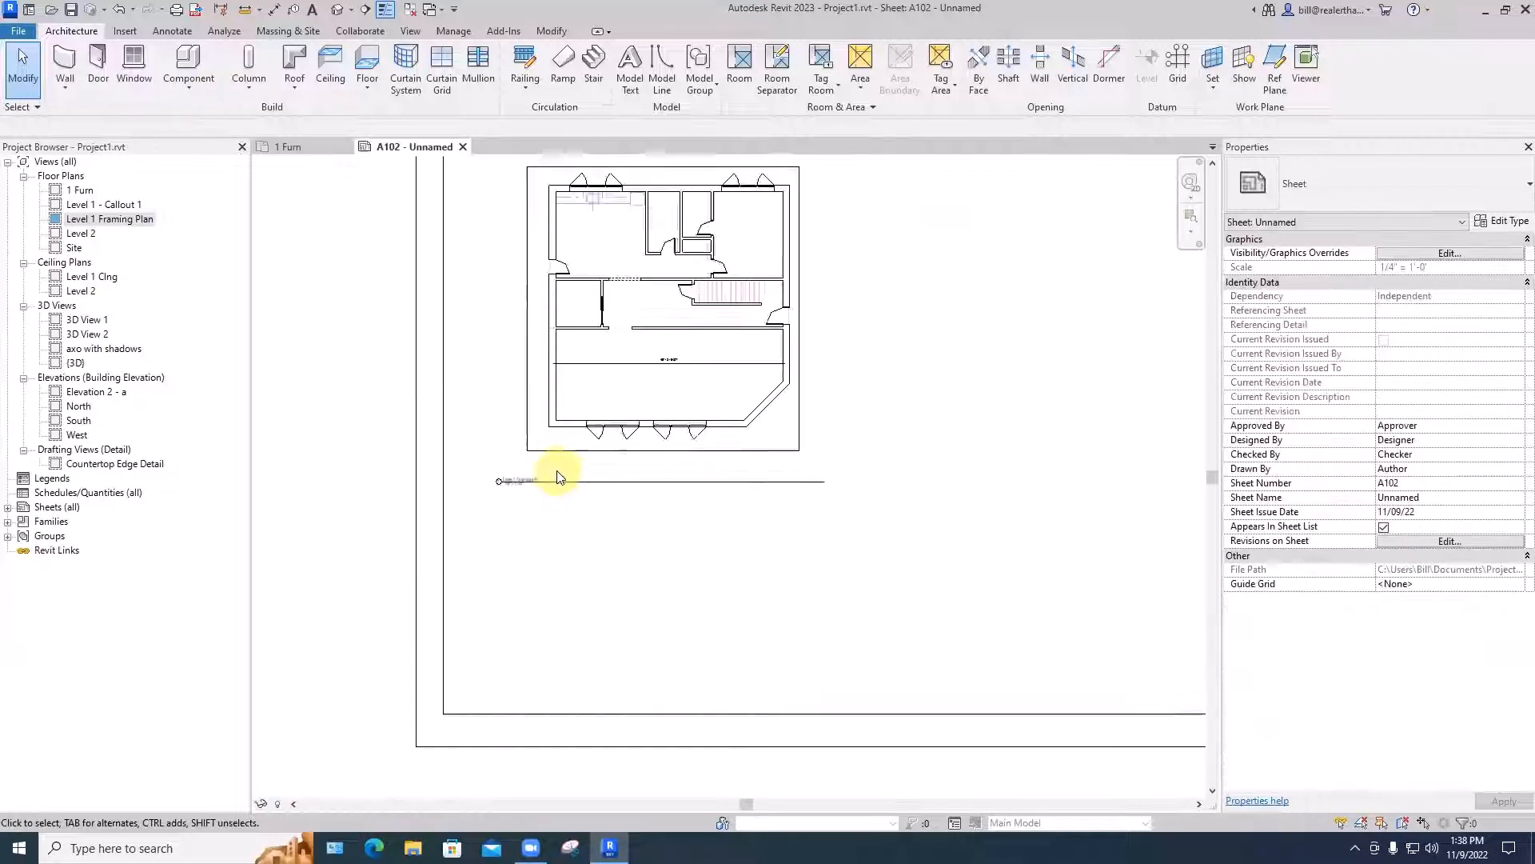
scroll(559, 477, "down", 1)
scroll(557, 477, "down", 3)
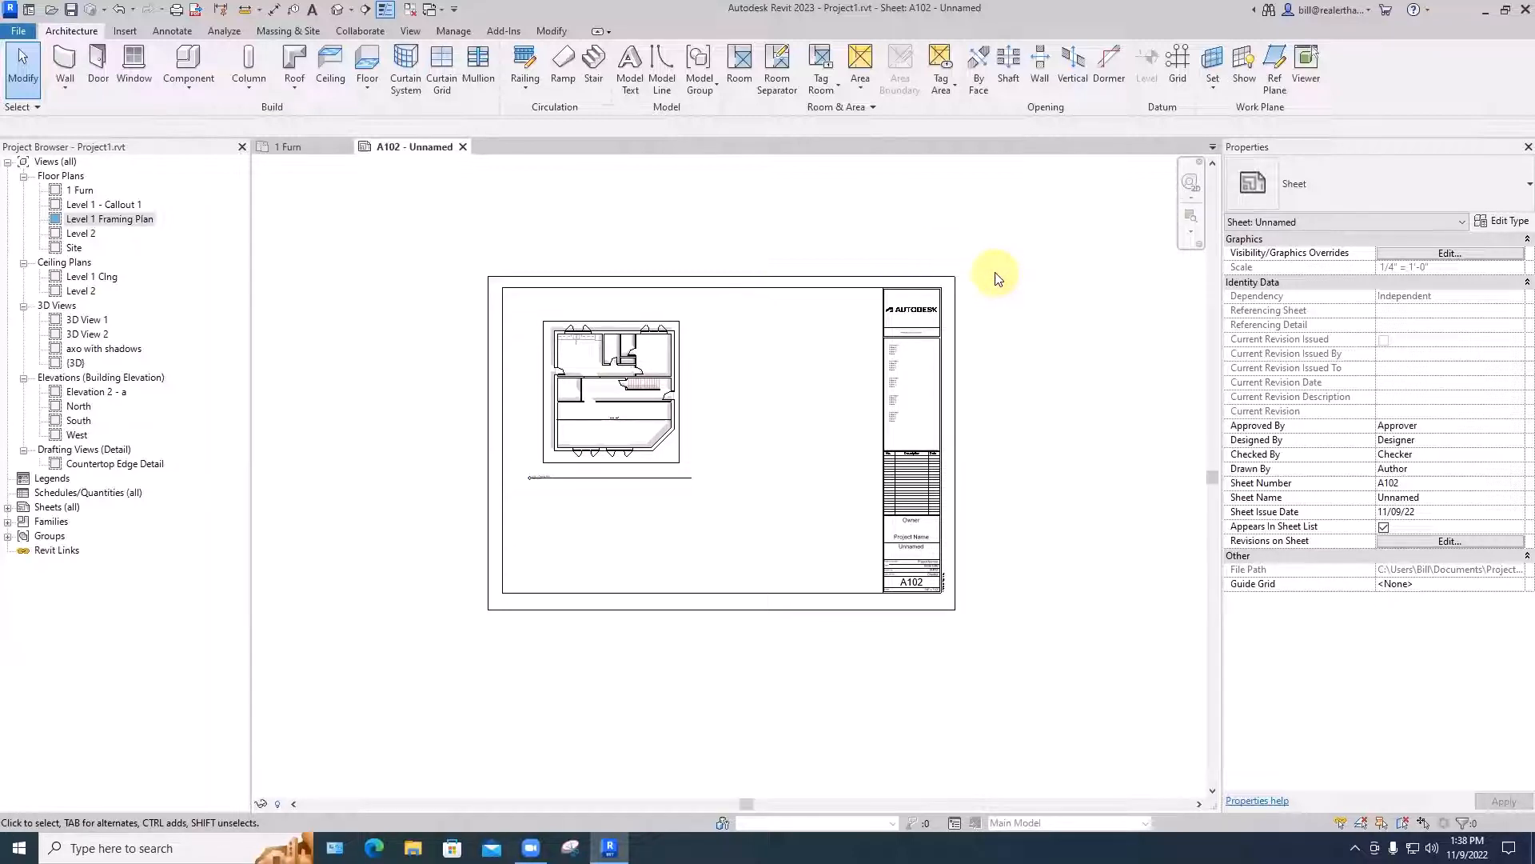
left_click_drag(662, 398, 631, 376)
left_click(715, 398)
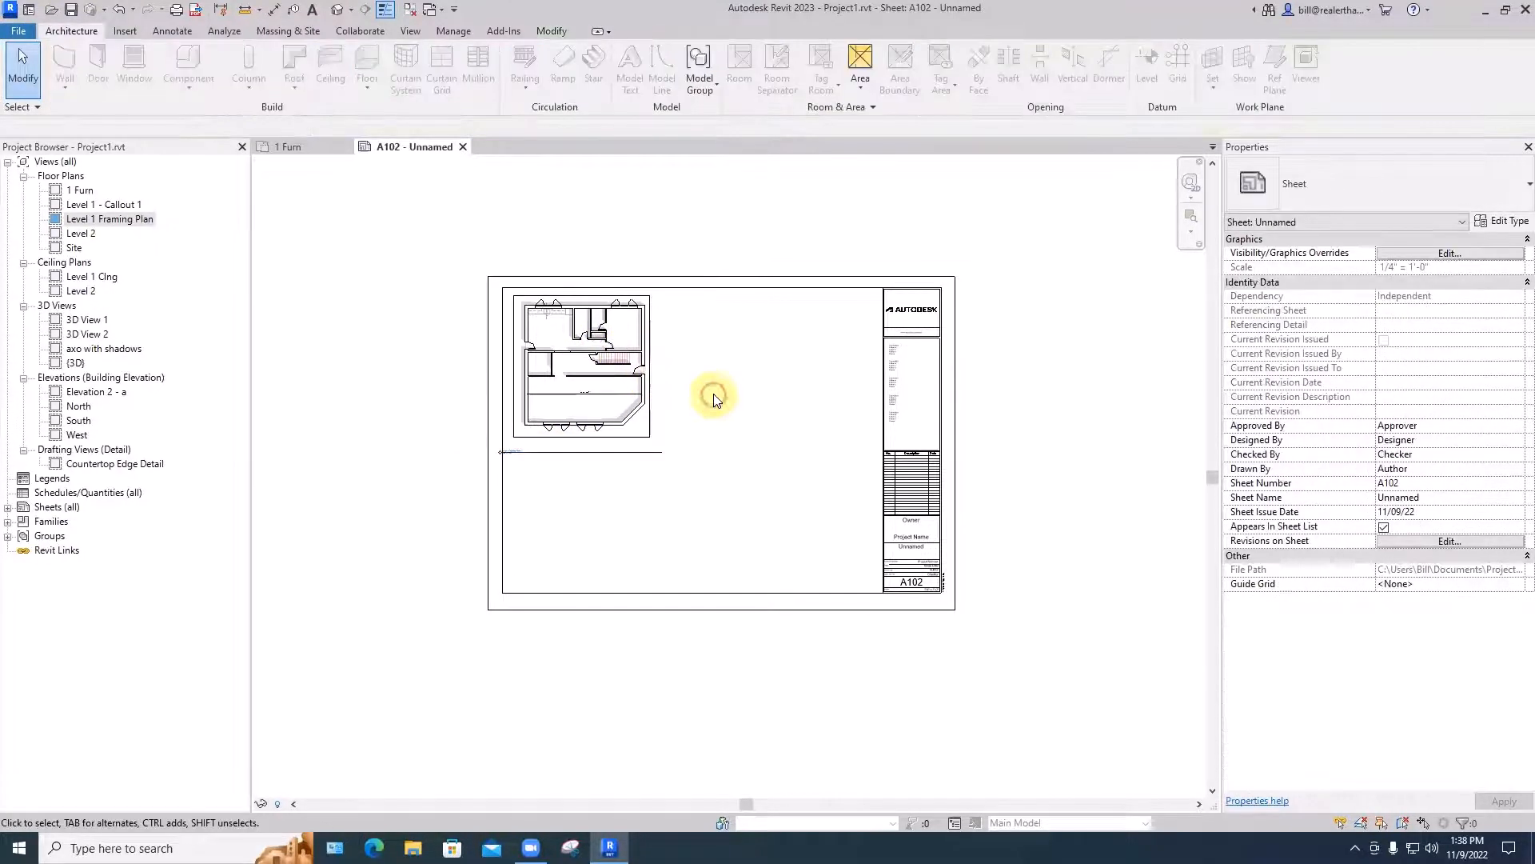
- Activate the framing plan viewport, shift its crop region to the left, undo the shift and deactivate the view
double_click(598, 392)
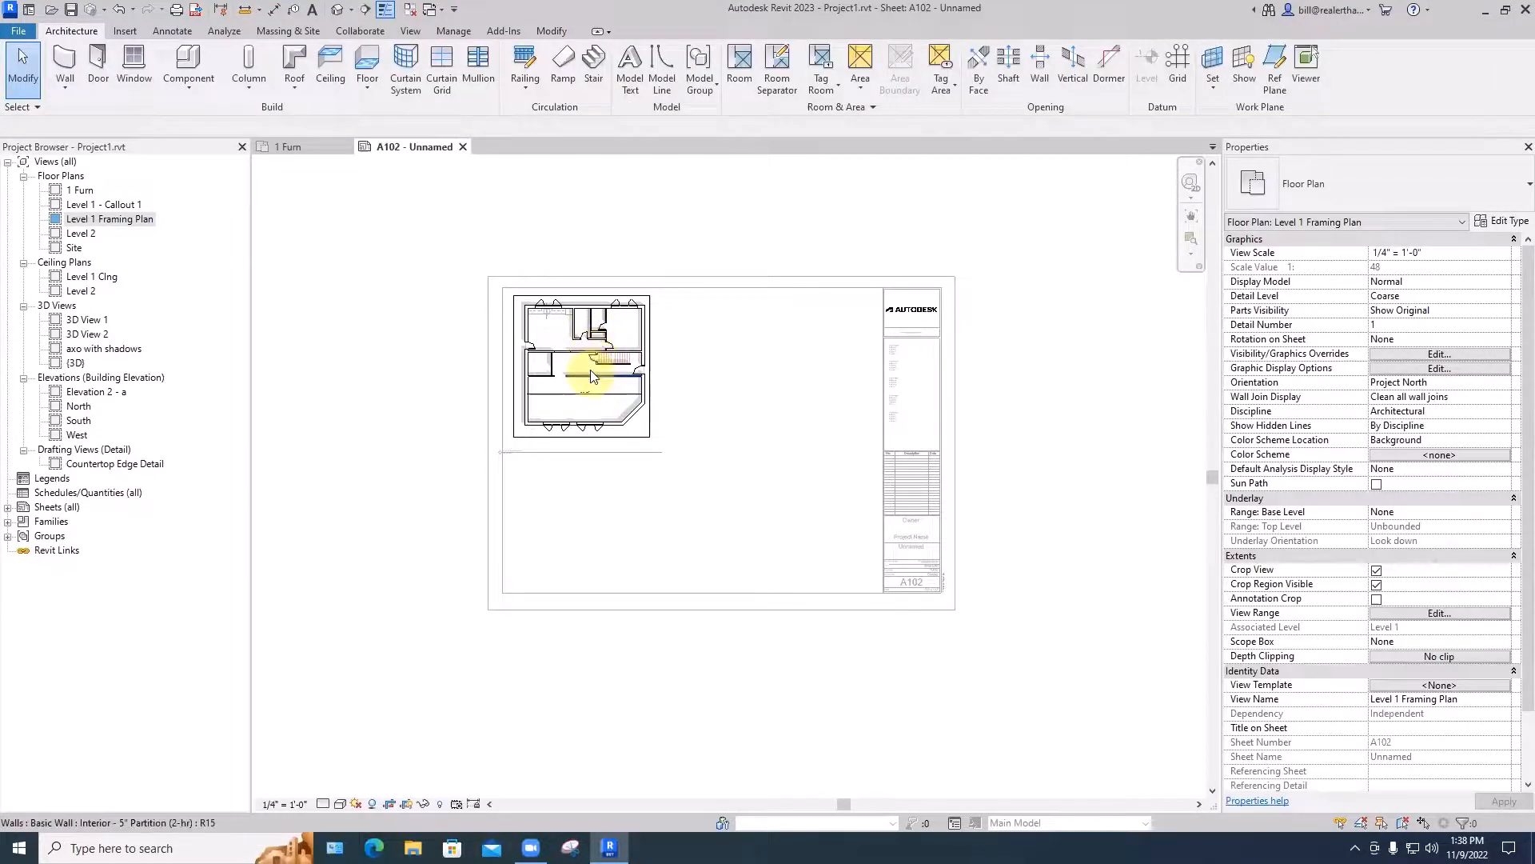
scroll(593, 357, "up", 4)
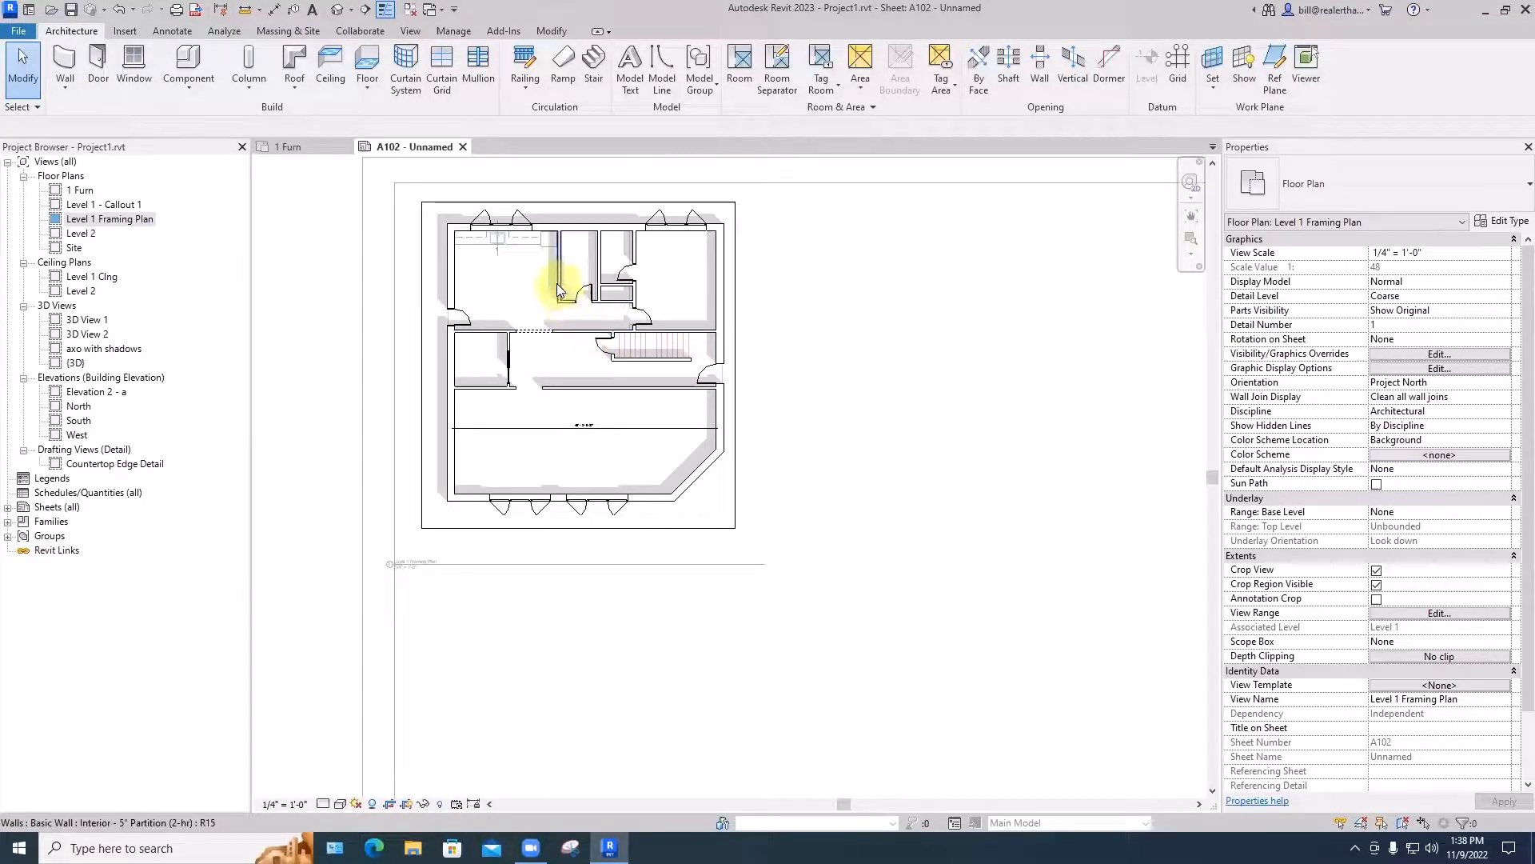
left_click(735, 366)
left_click_drag(735, 366, 667, 366)
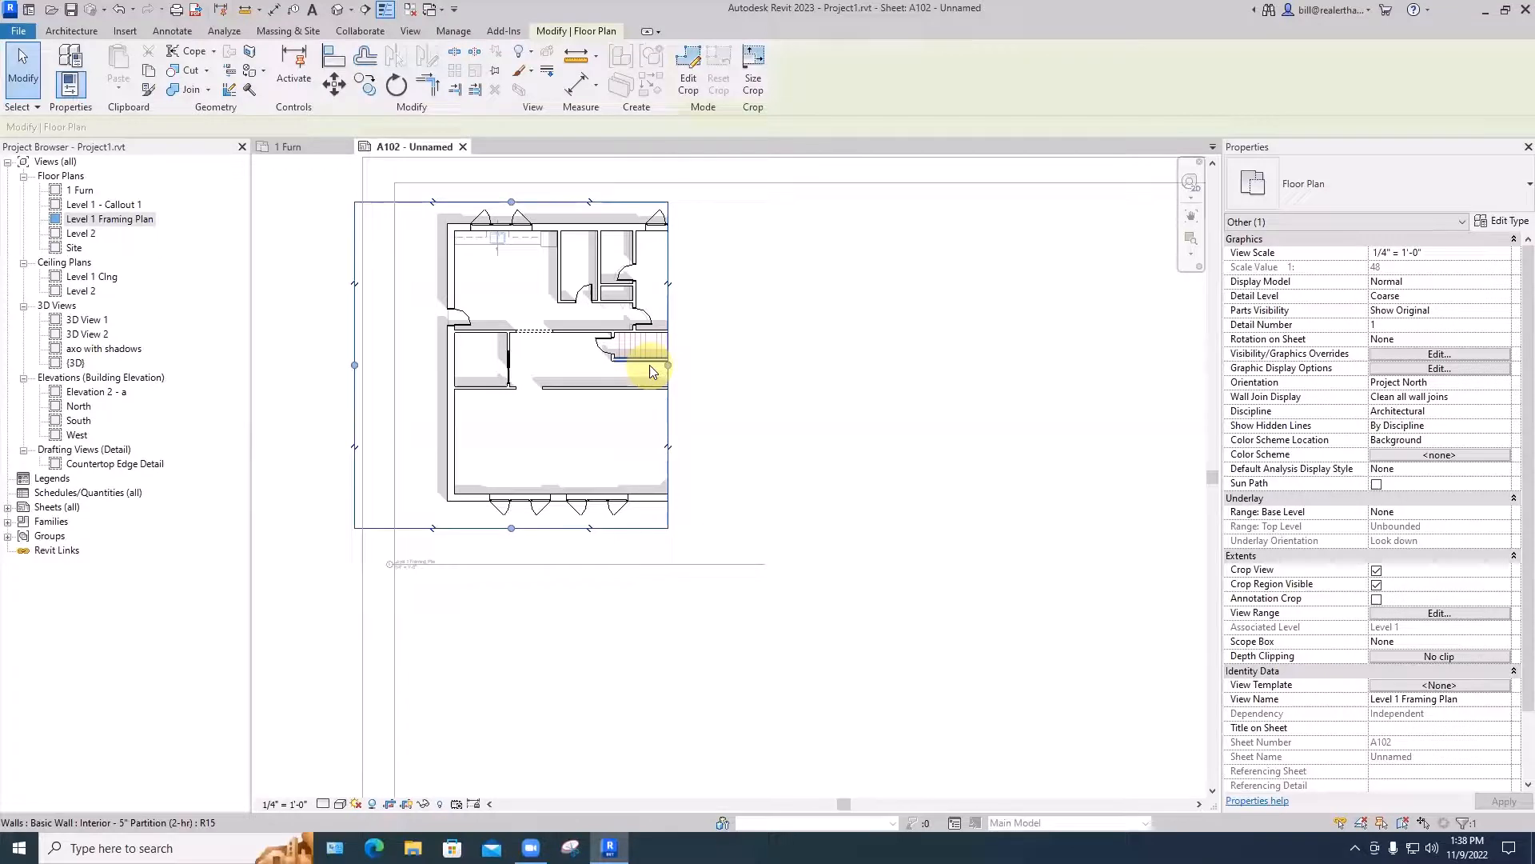
key("ctrl+z")
double_click(852, 332)
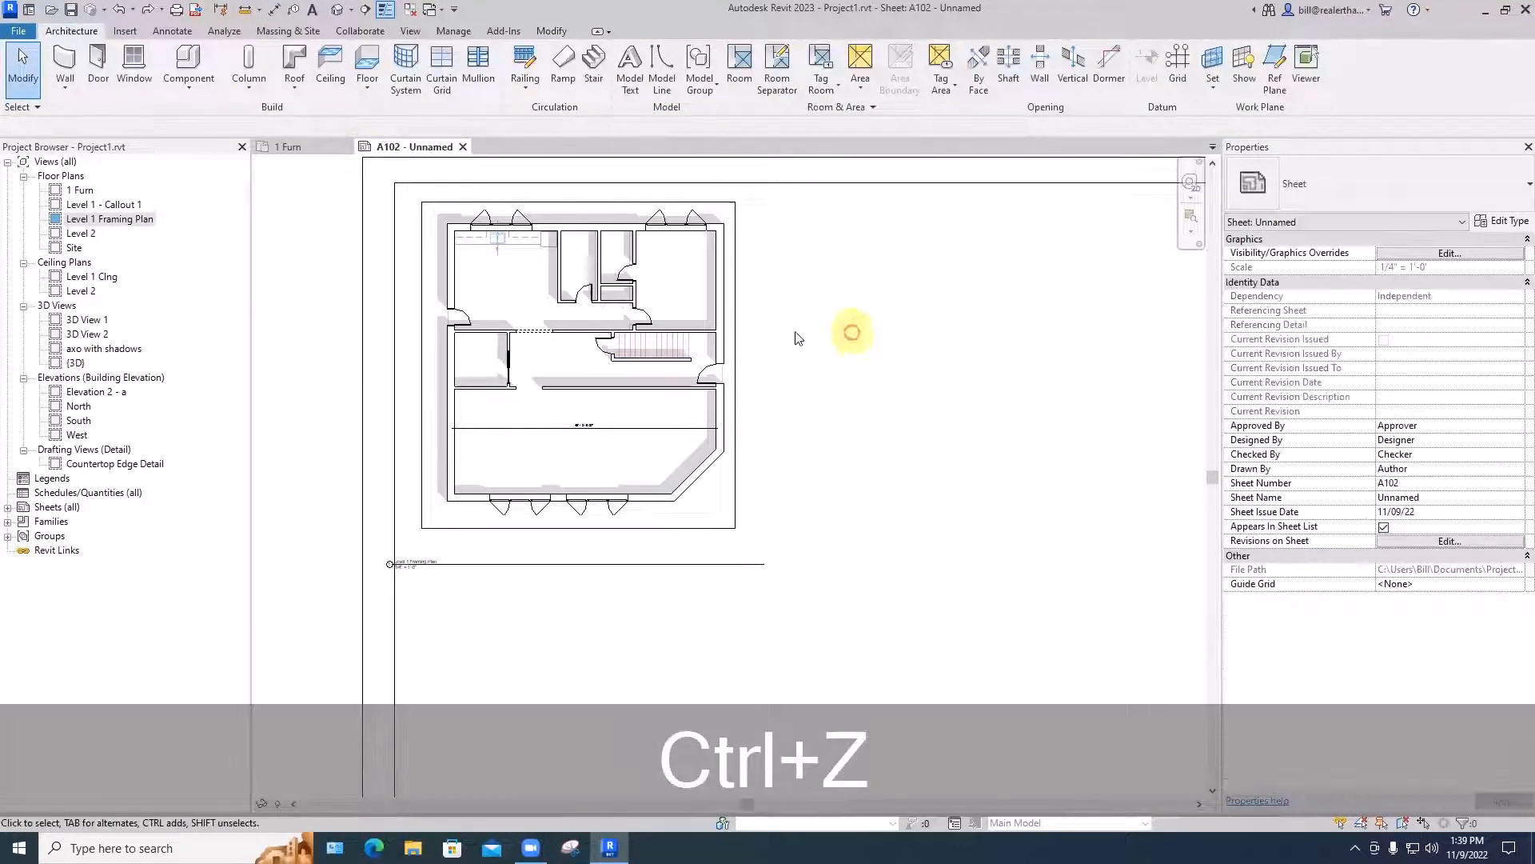
left_click(741, 333)
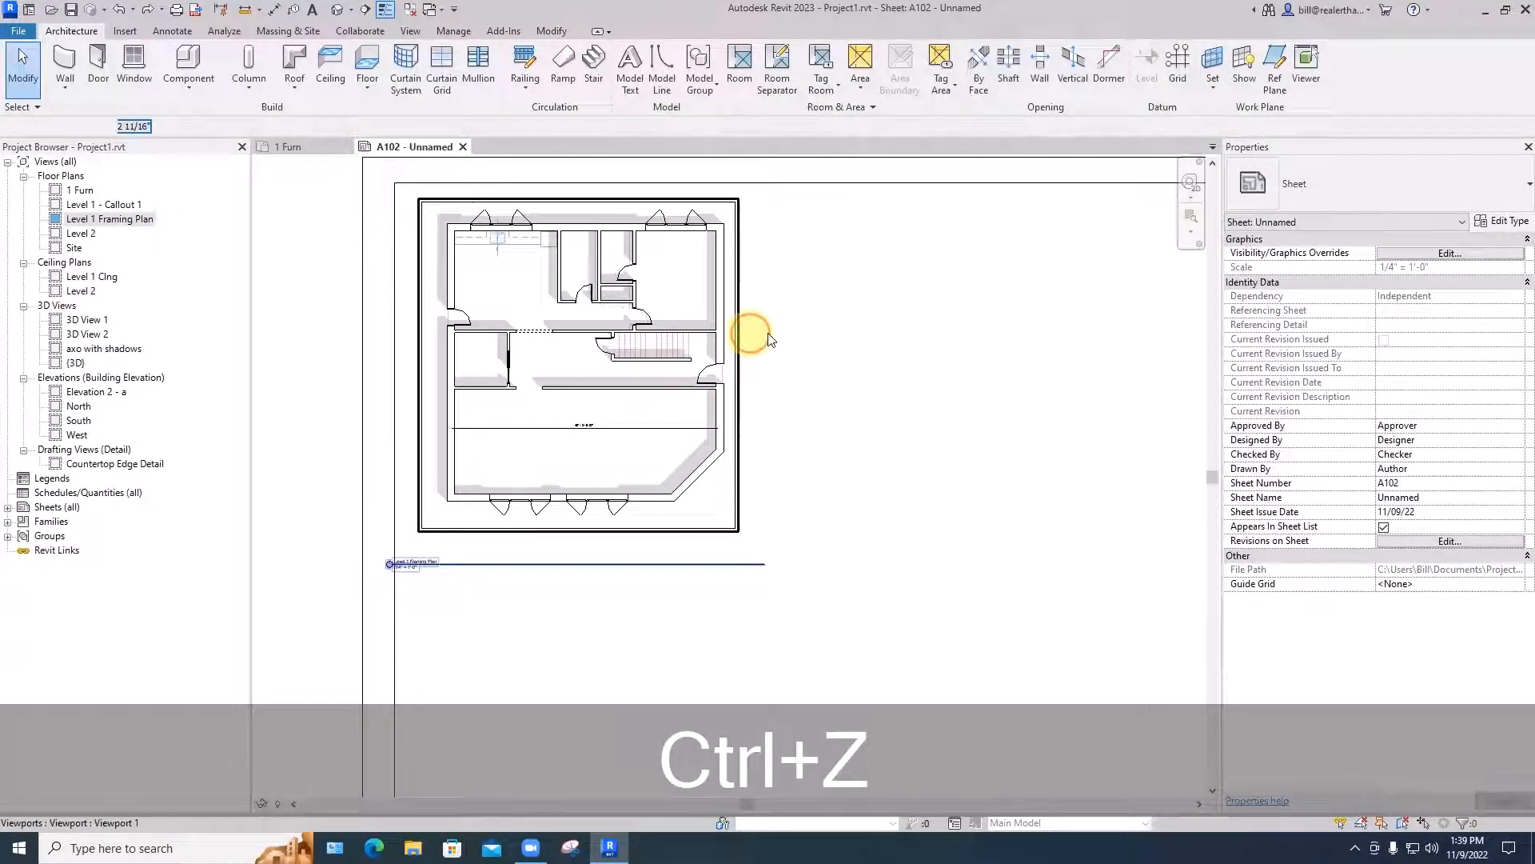
left_click(788, 345)
- Open the Level 1 Framing Plan view to examine its crop boundary, and return to sheet A102
scroll(791, 348, "down", 2)
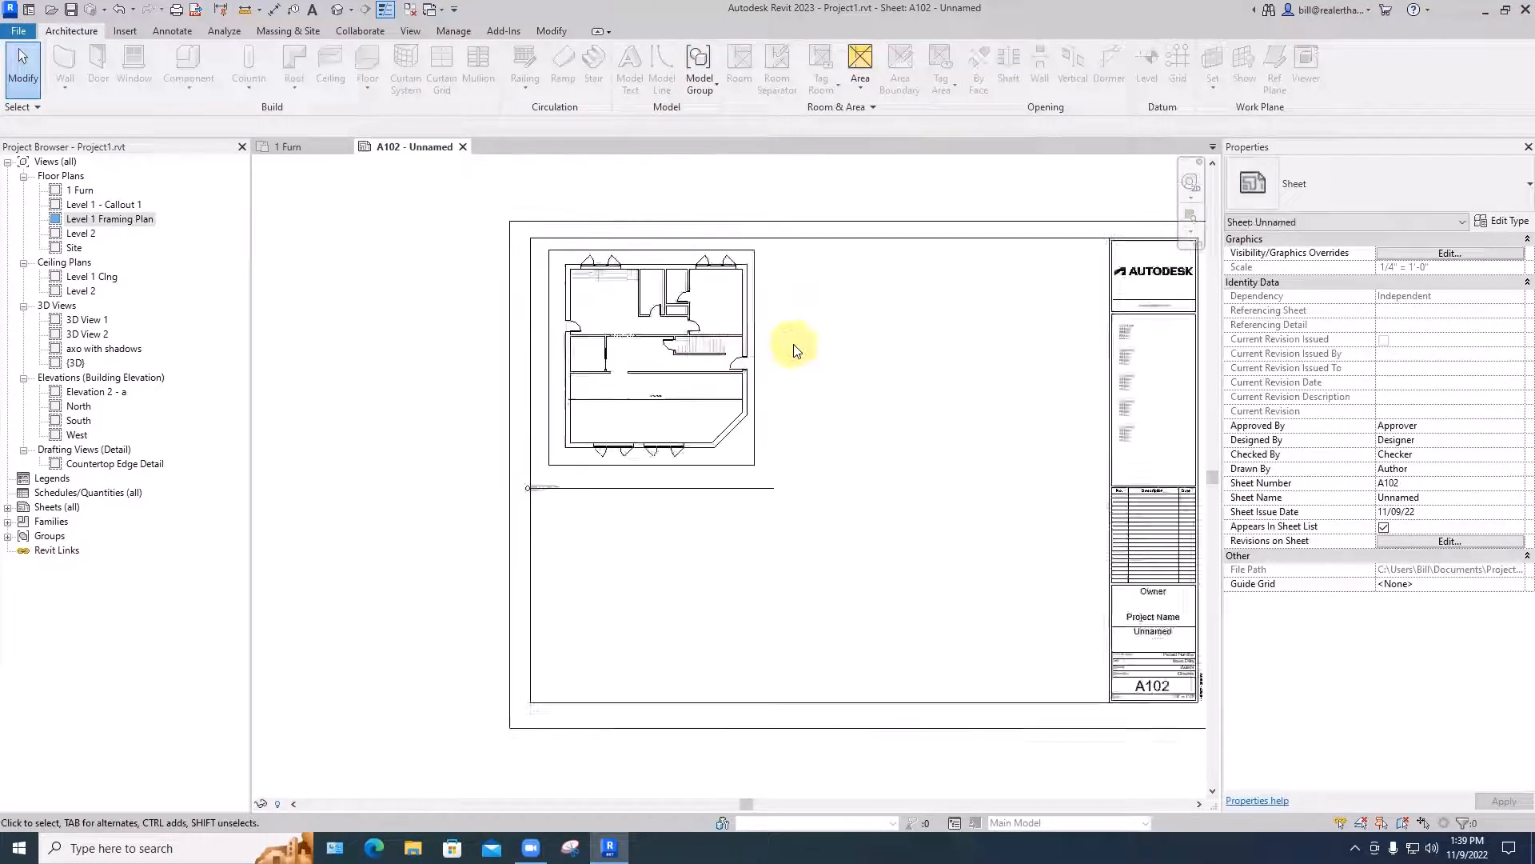
scroll(794, 349, "down", 3)
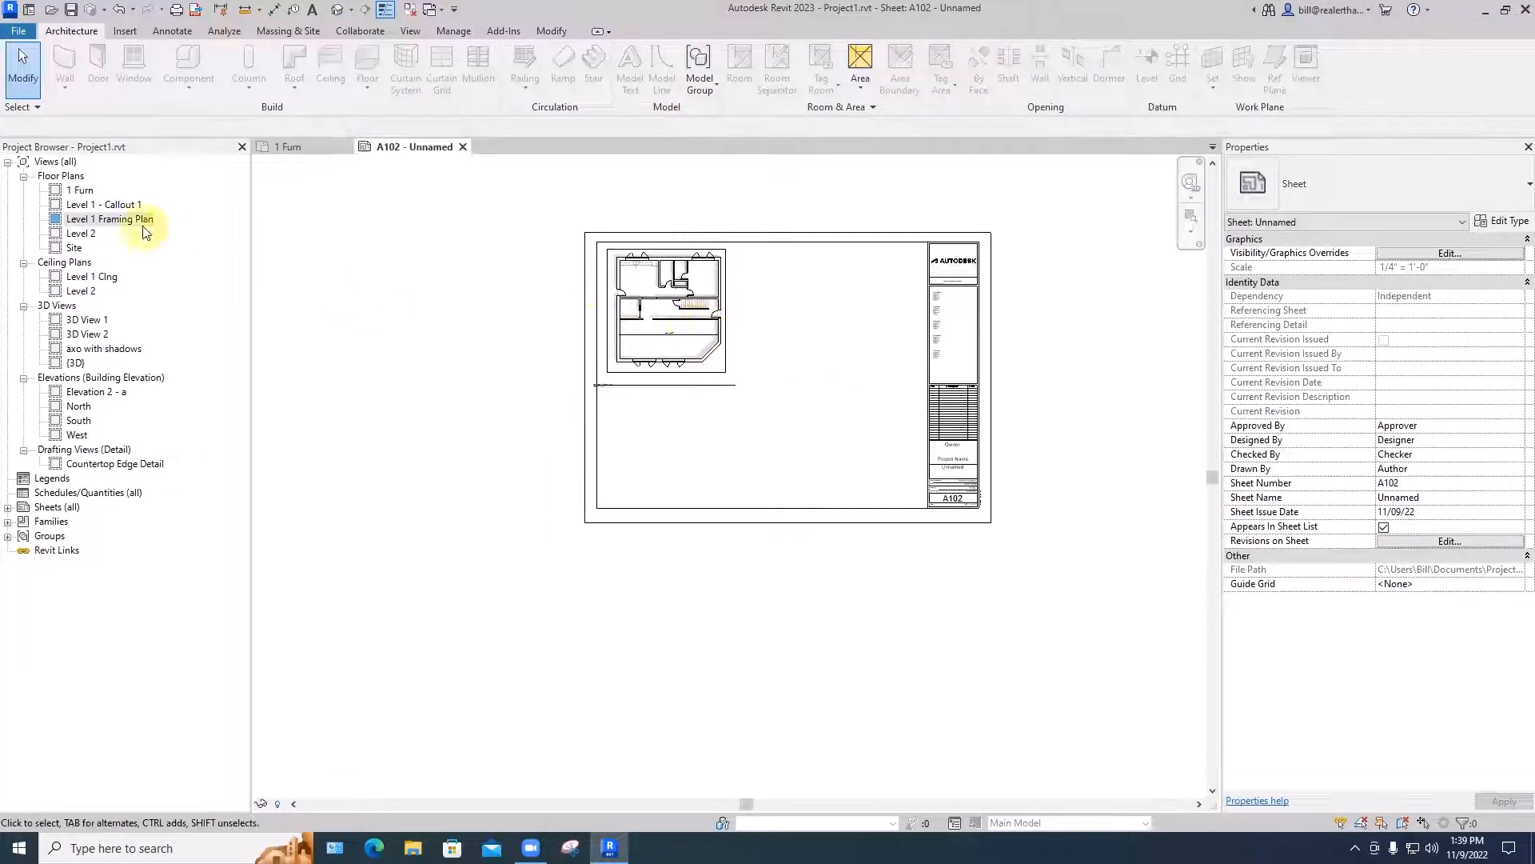
double_click(112, 220)
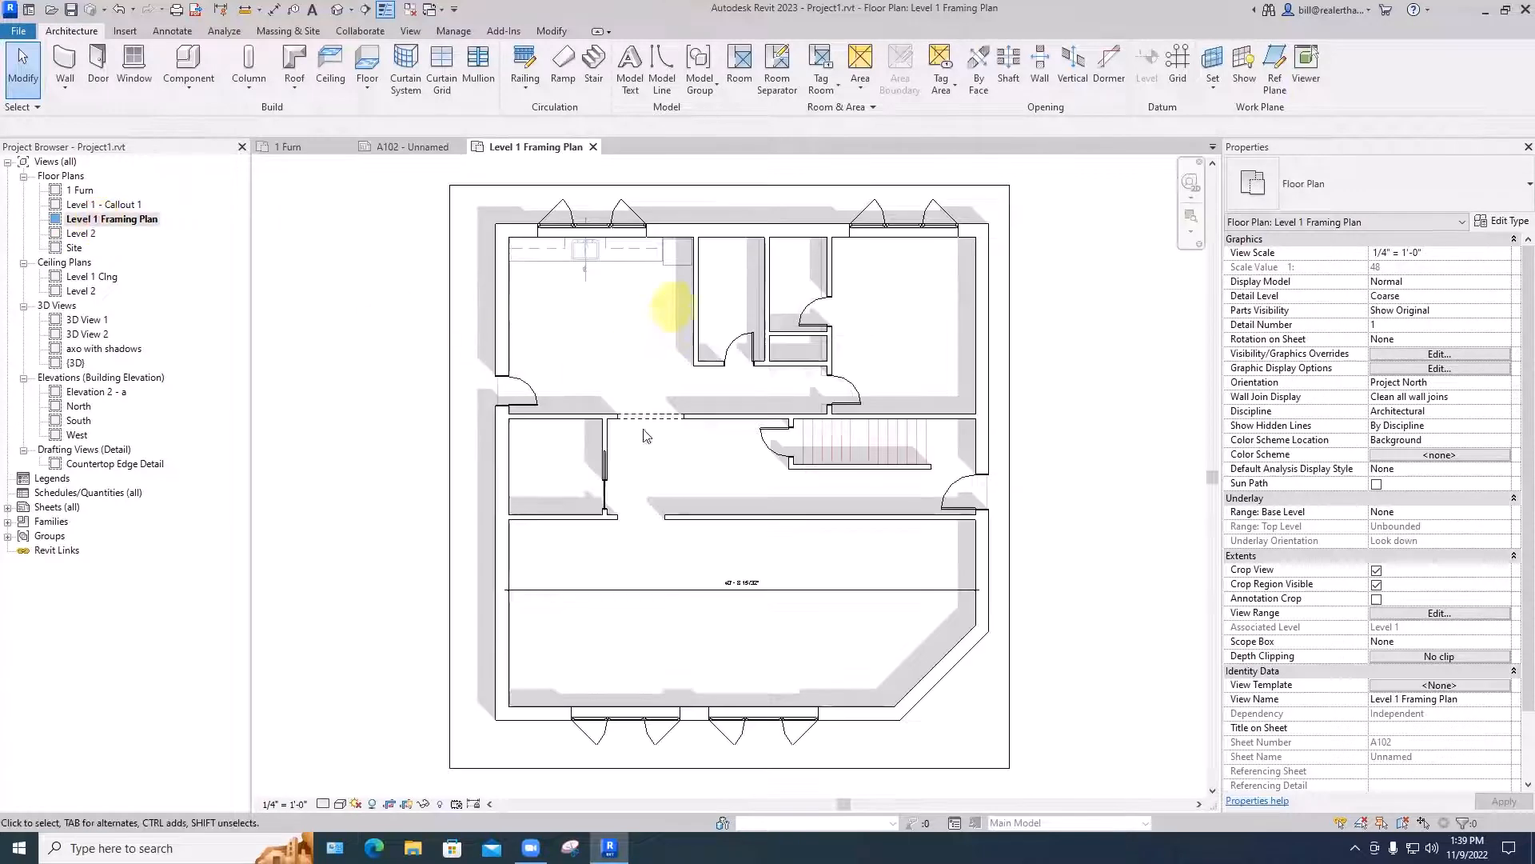
scroll(960, 406, "down", 3)
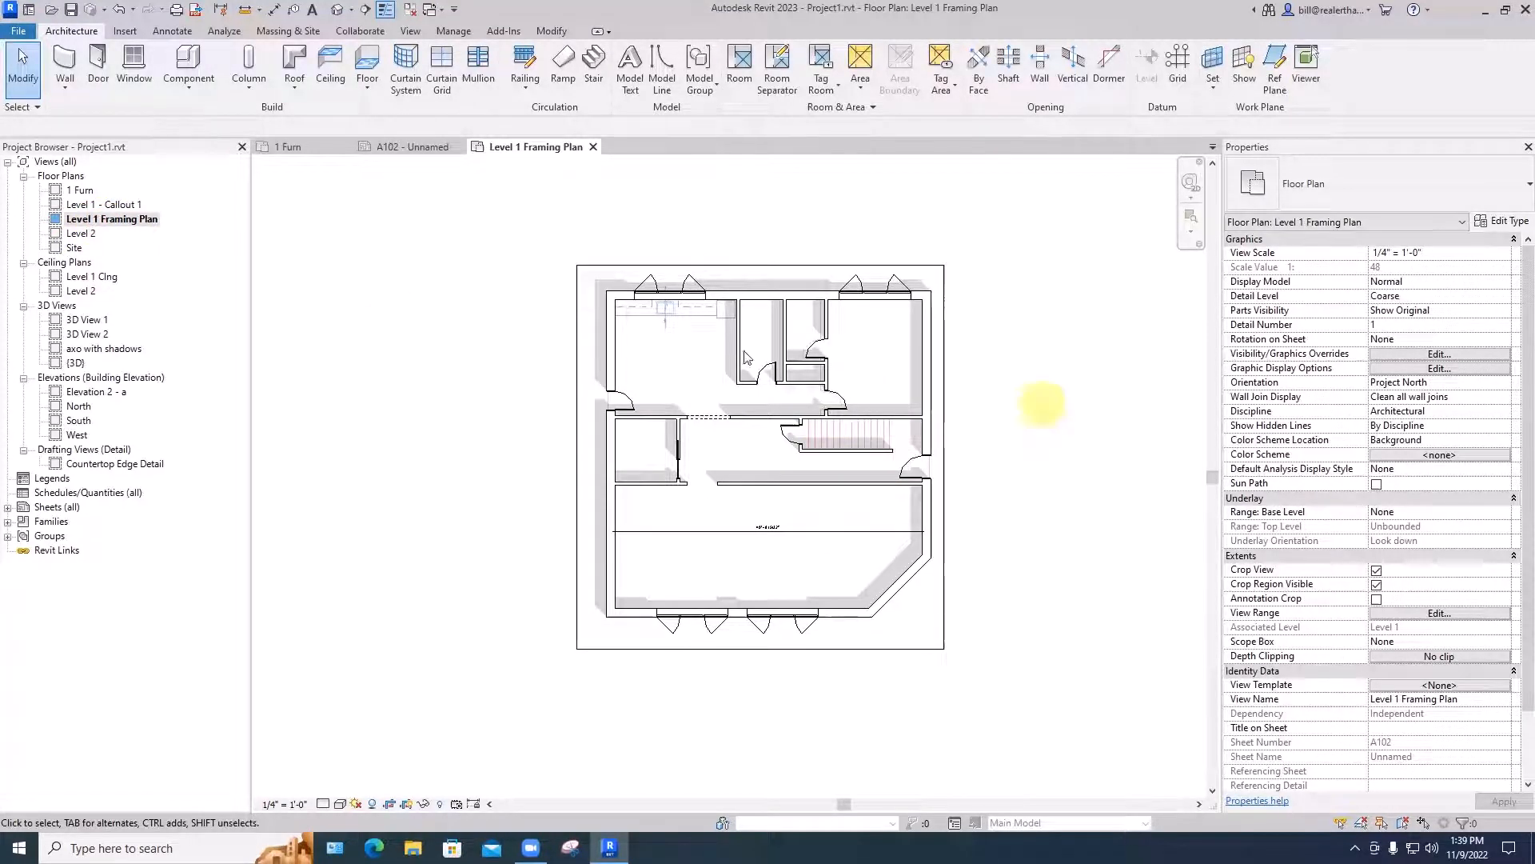
left_click(403, 147)
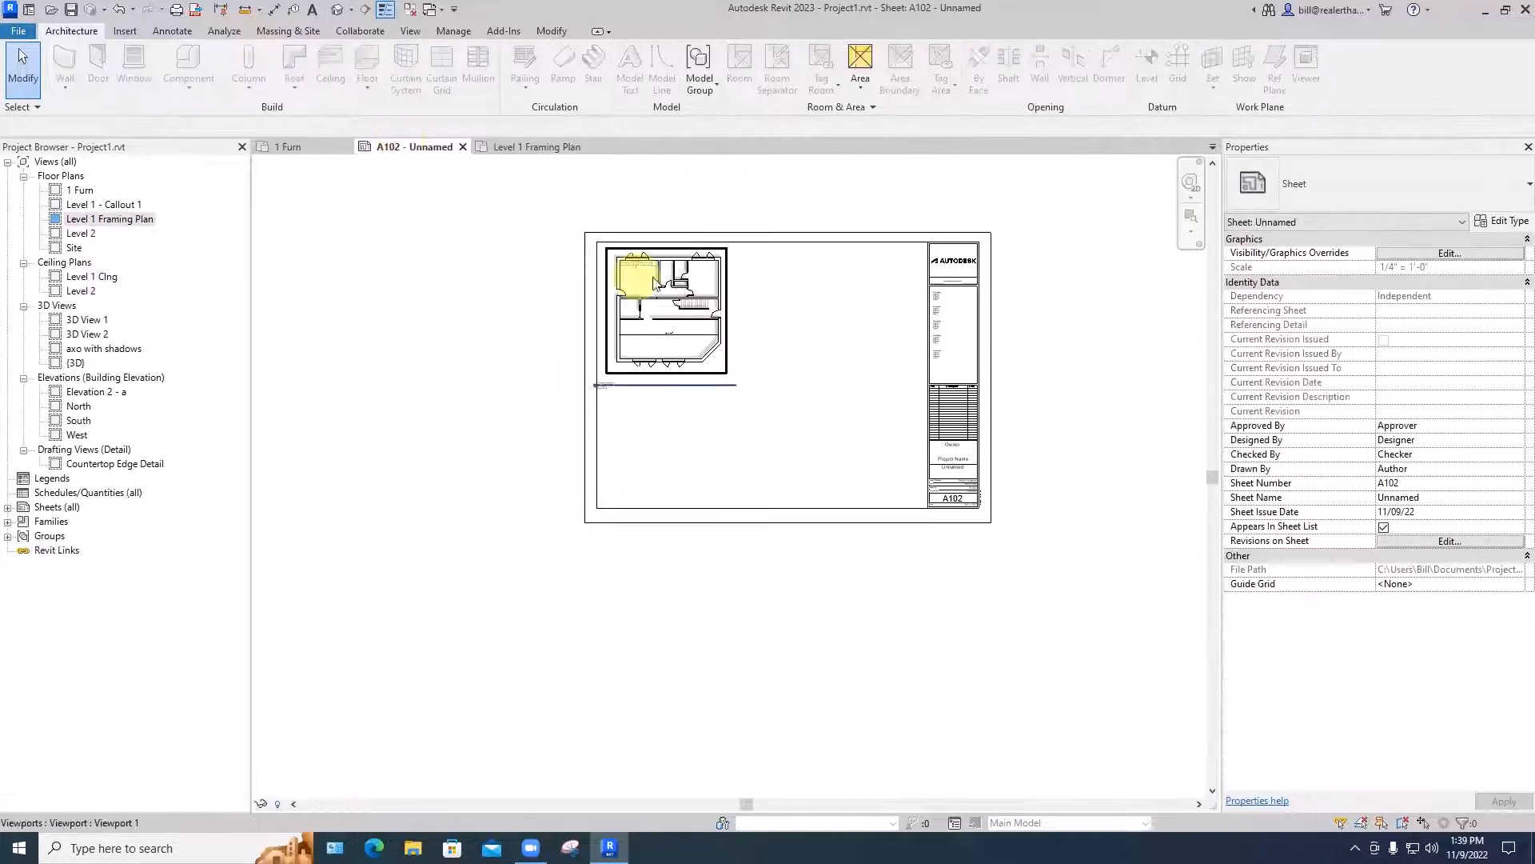
- Turn off Crop Region Visible for the framing plan viewport on the sheet
scroll(750, 324, "up", 2)
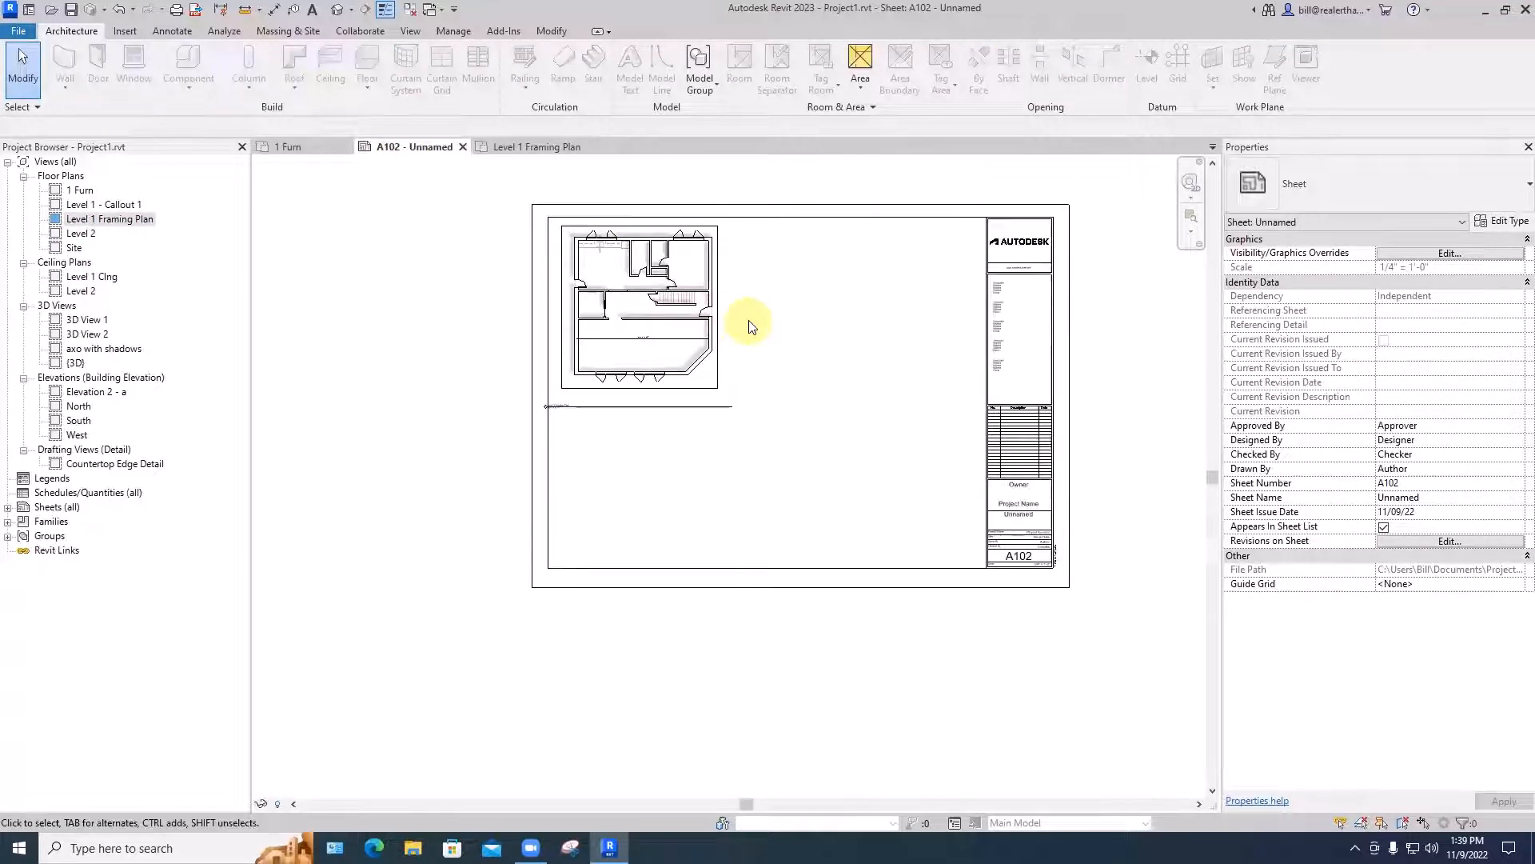
left_click(709, 331)
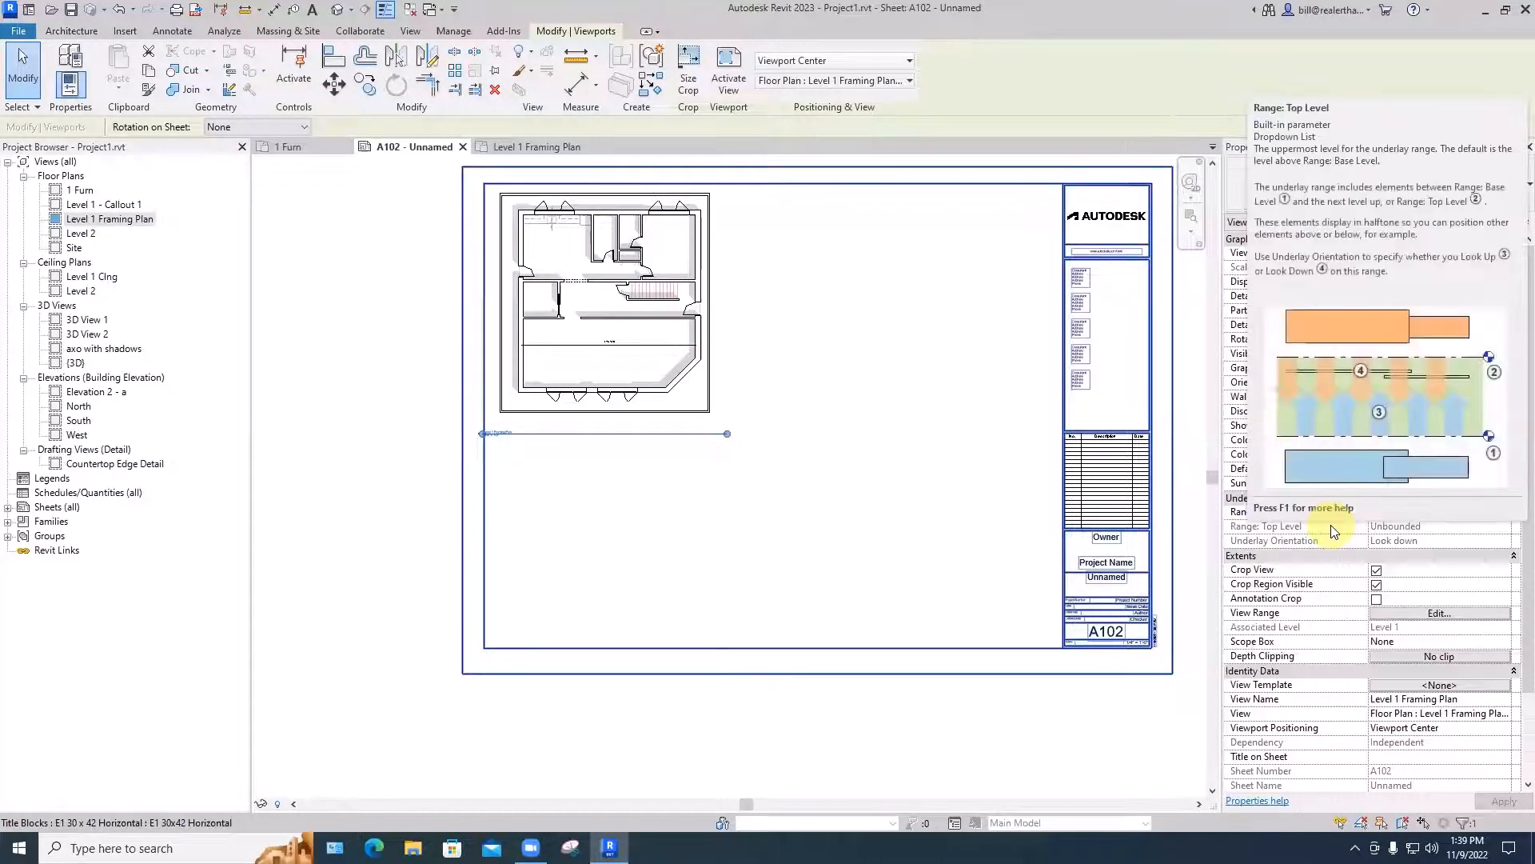
left_click(1377, 585)
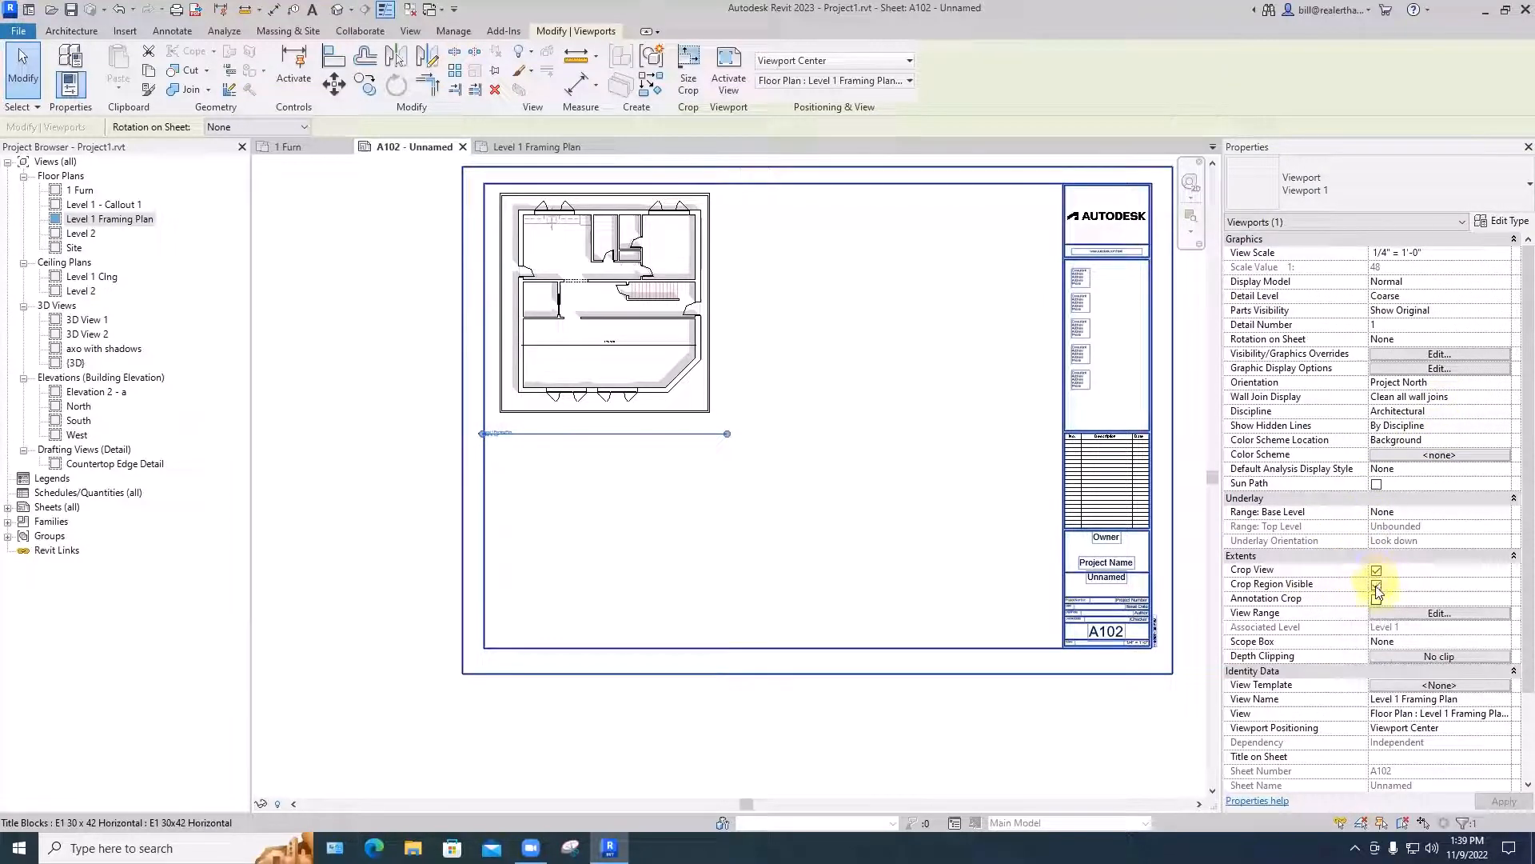
left_click(1376, 585)
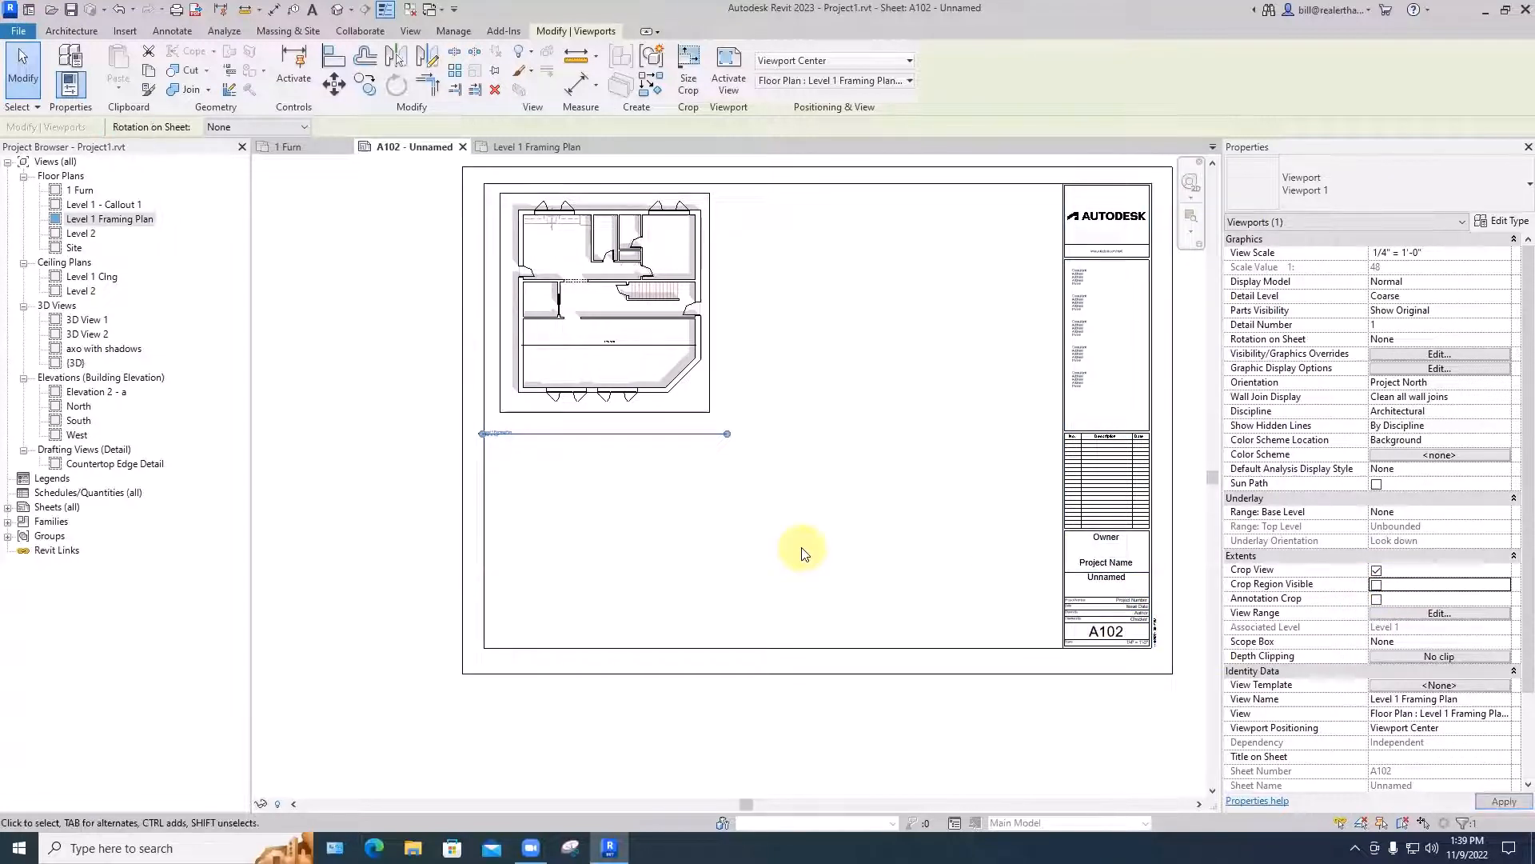
left_click(803, 554)
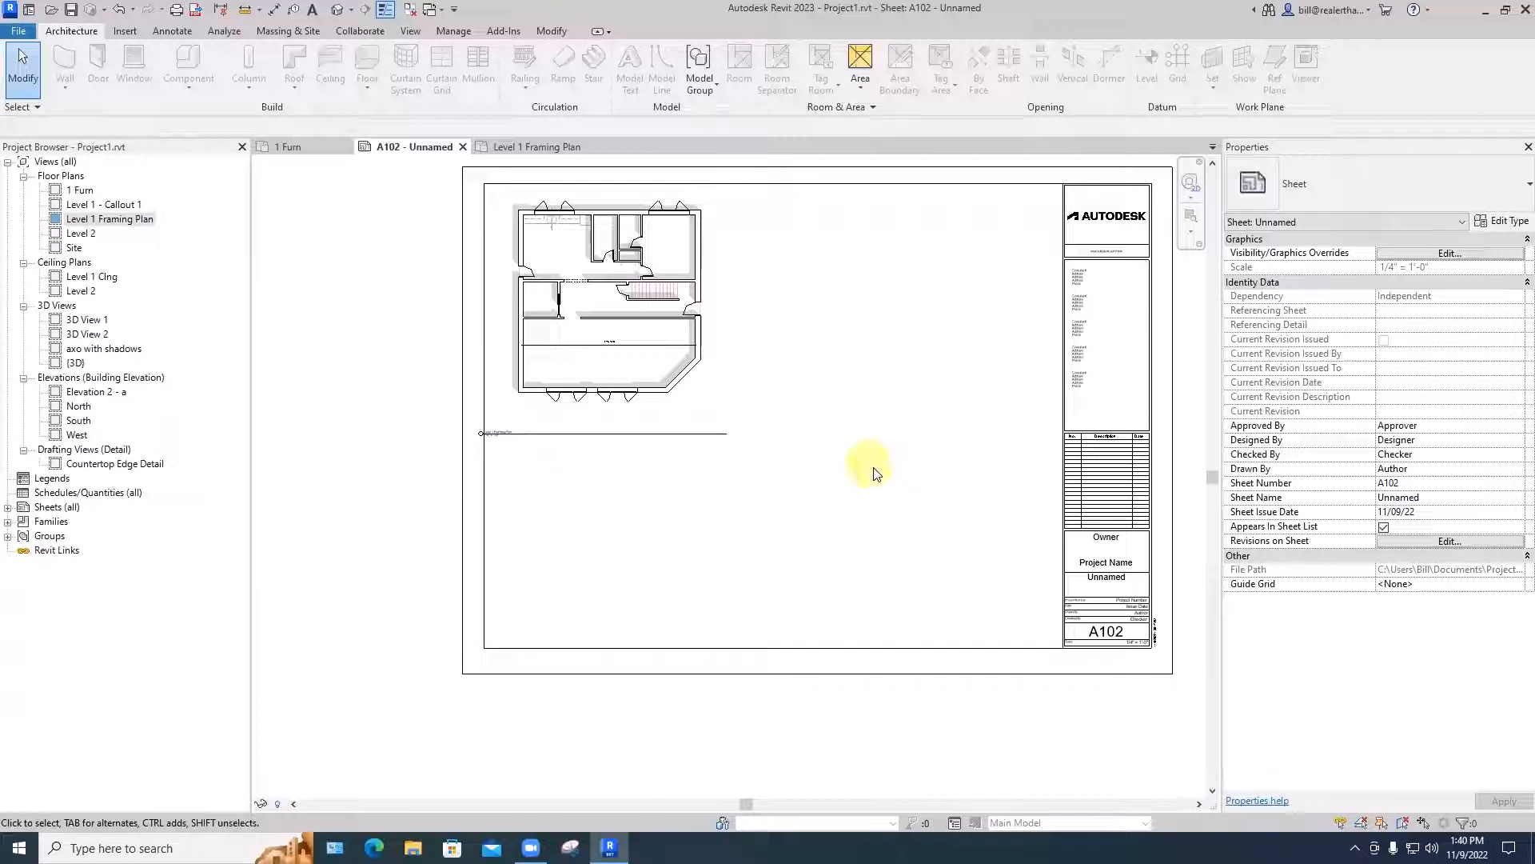
- Activate the framing plan view on the sheet and deactivate it again
middle_click_drag(873, 470, 808, 512)
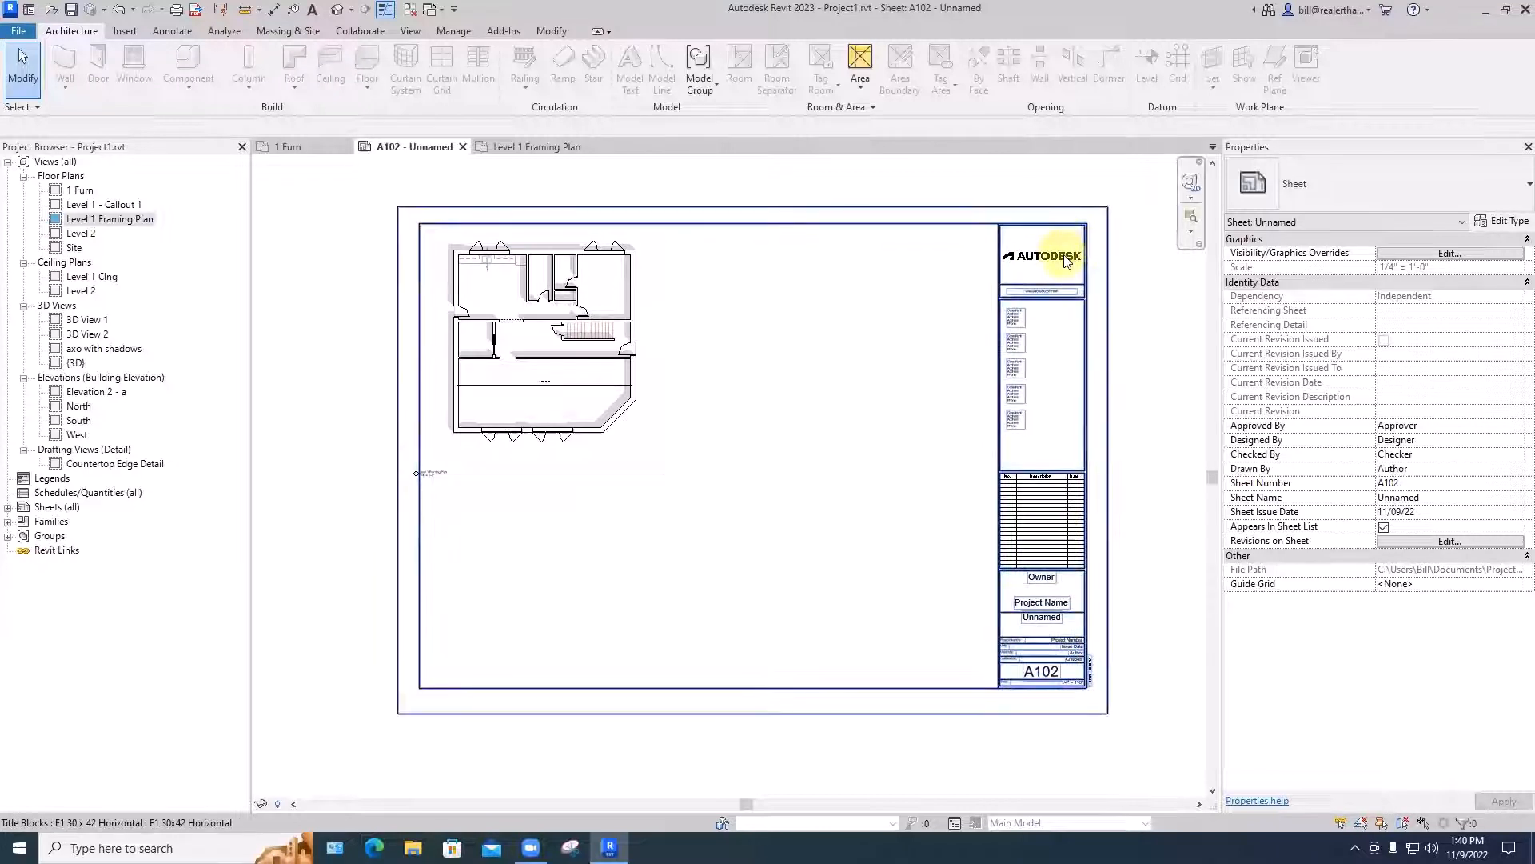
double_click(577, 377)
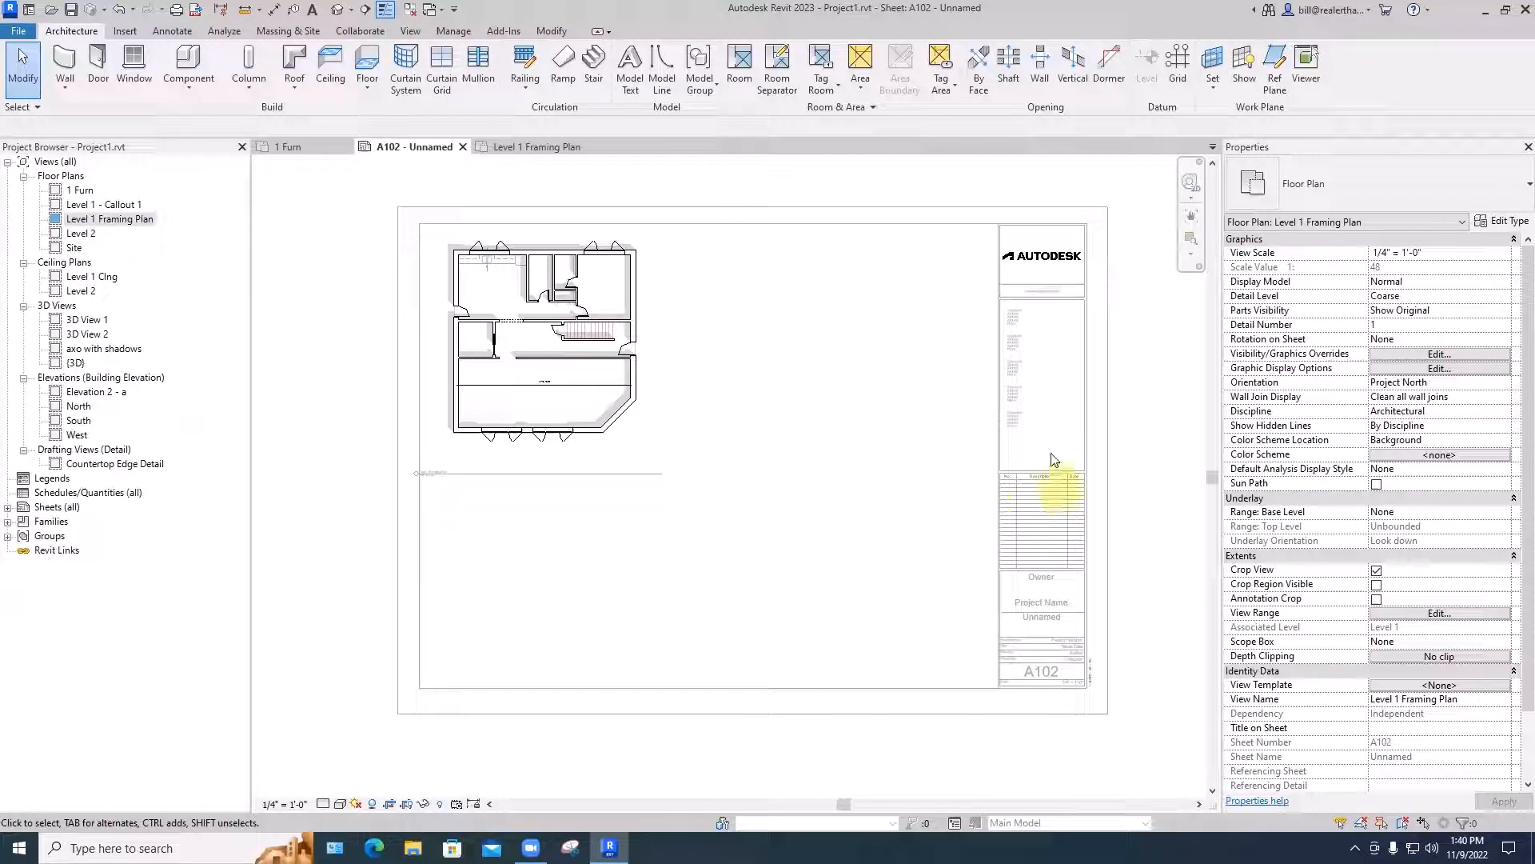
double_click(944, 411)
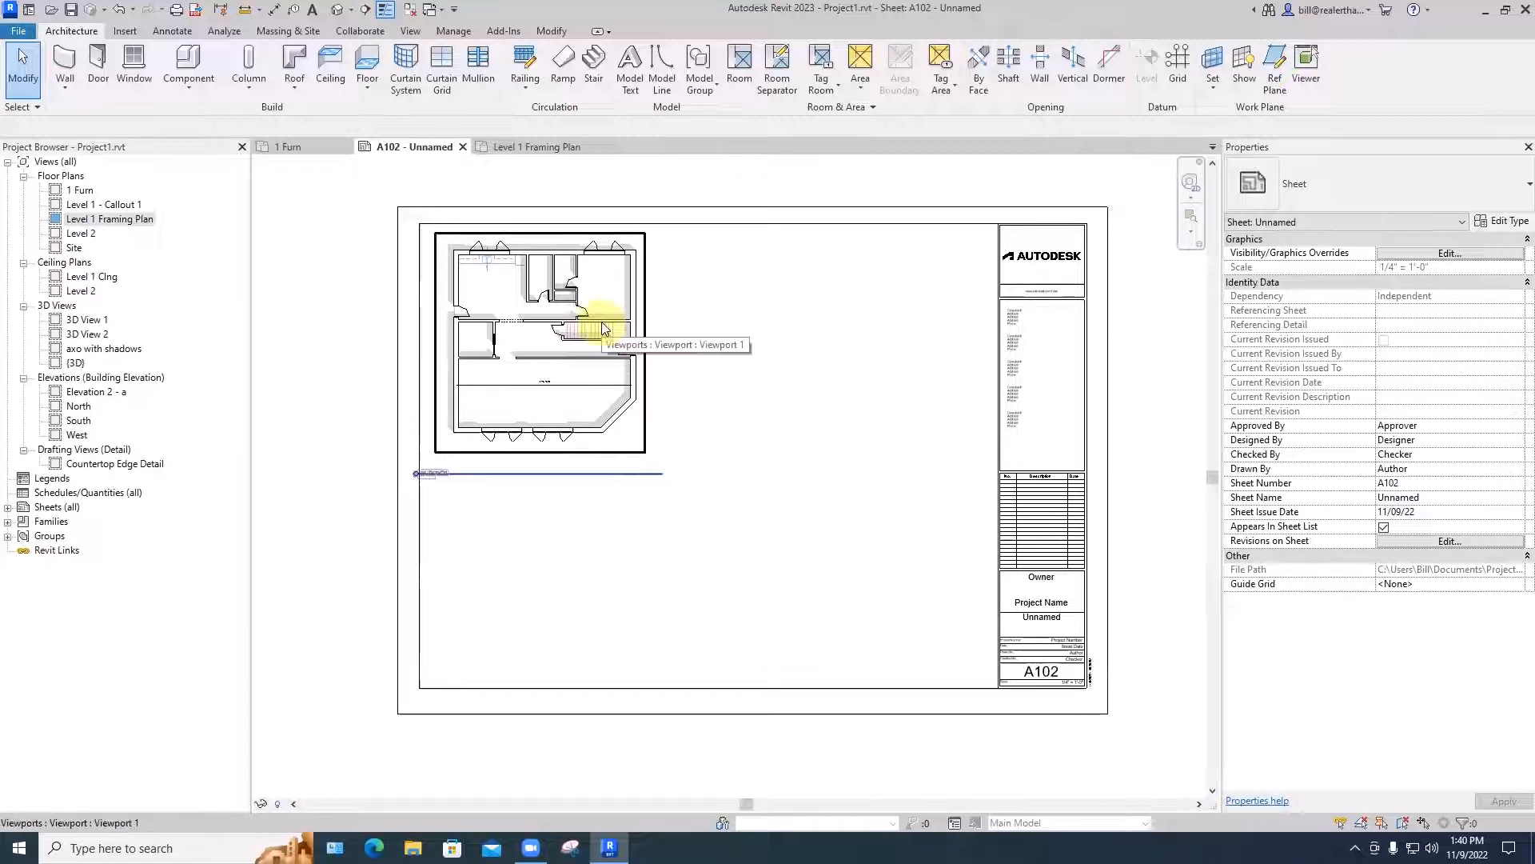
- Move the Level 1 Framing Plan view title up and to the right, just beneath the plan
scroll(490, 507, "up", 3)
scroll(446, 493, "up", 2)
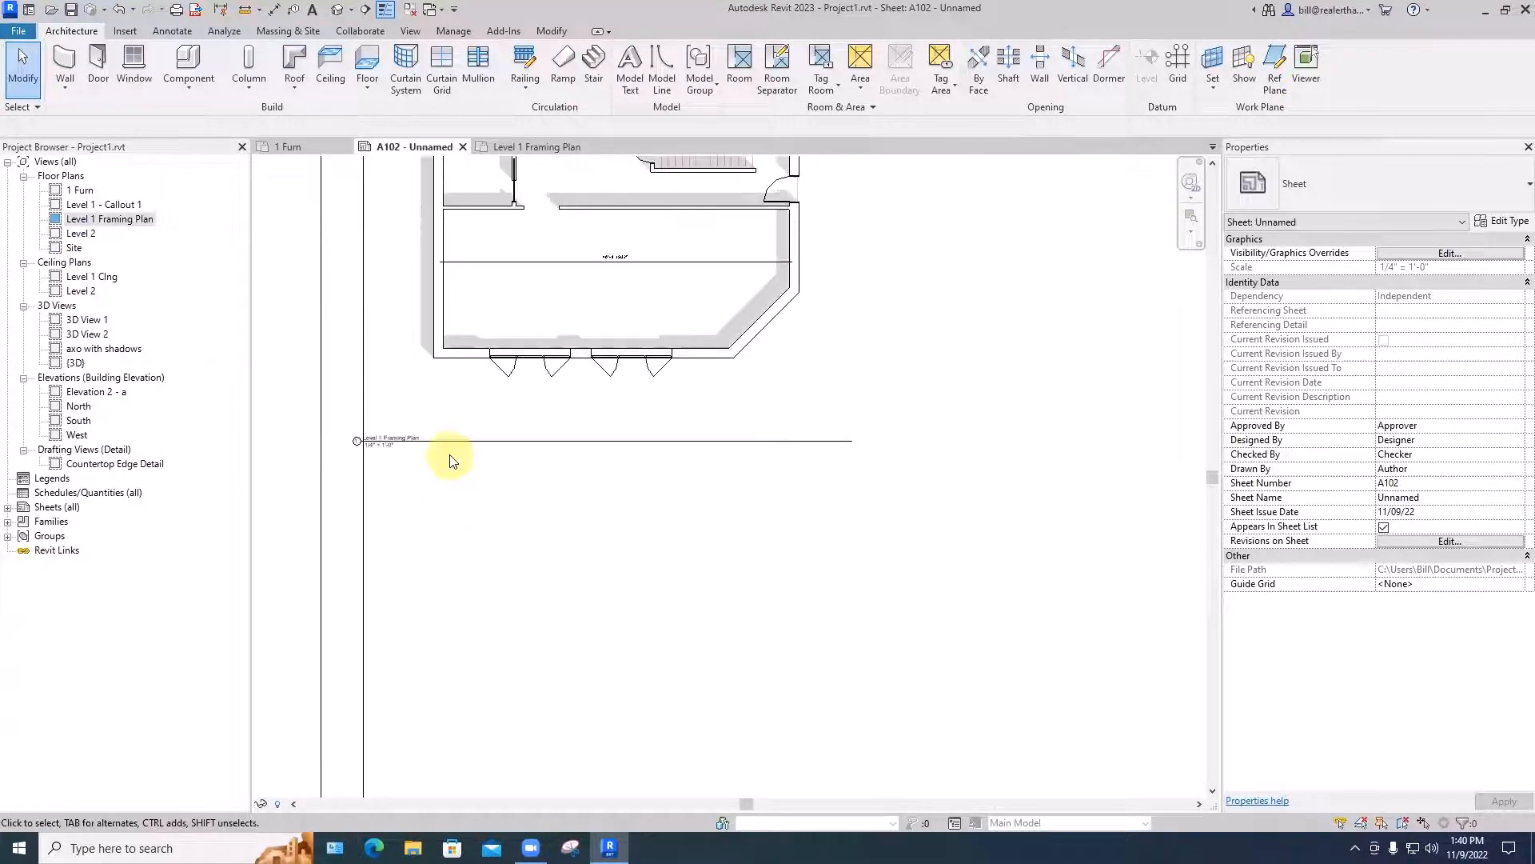
left_click_drag(456, 440, 532, 392)
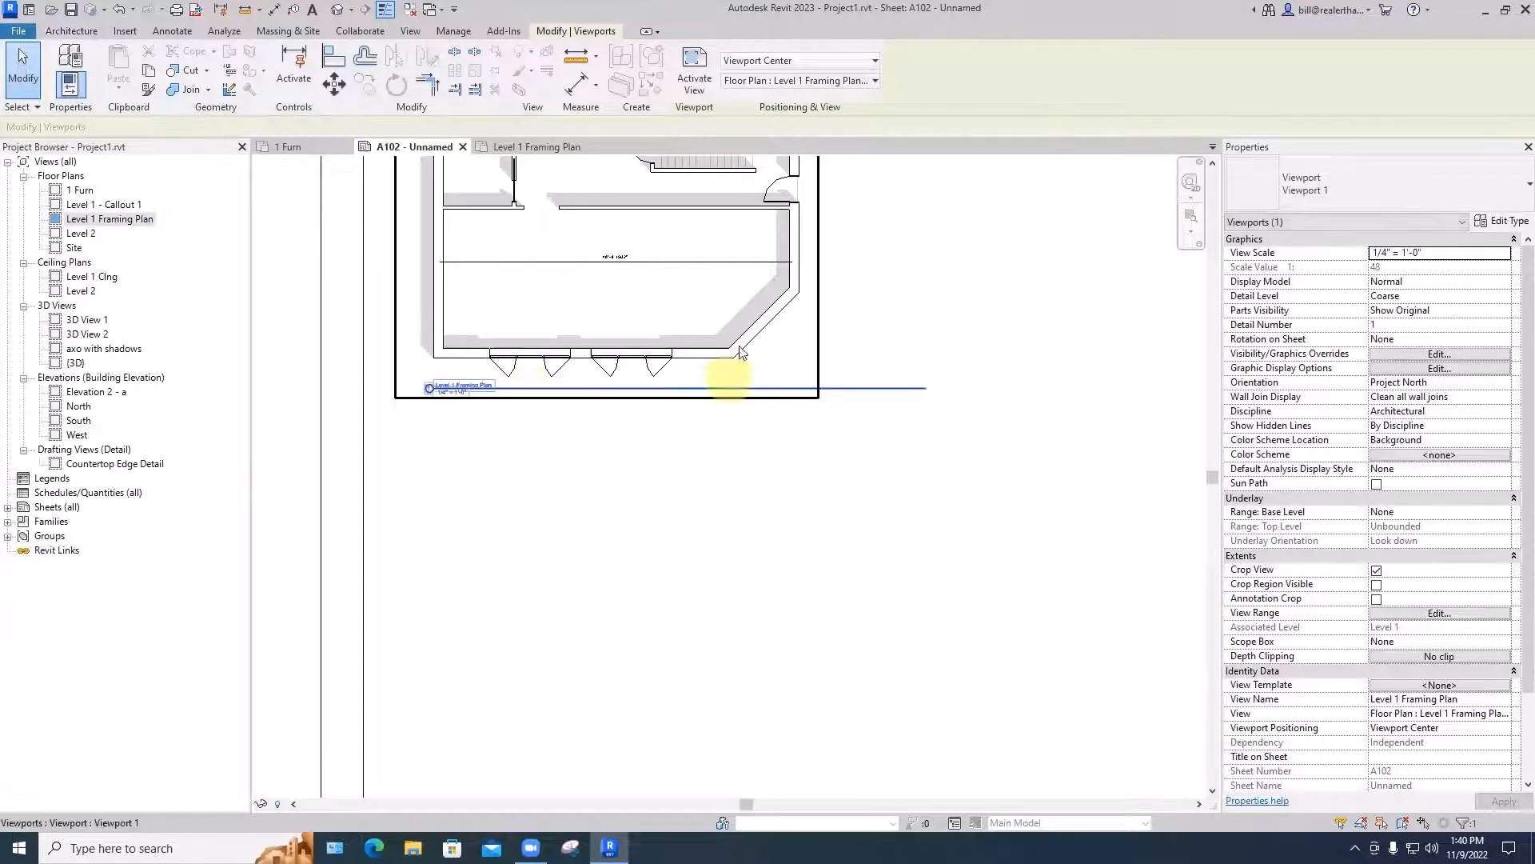
- Shorten the Level 1 Framing Plan view title line so it ends just past the title text
middle_click_drag(895, 472, 838, 450)
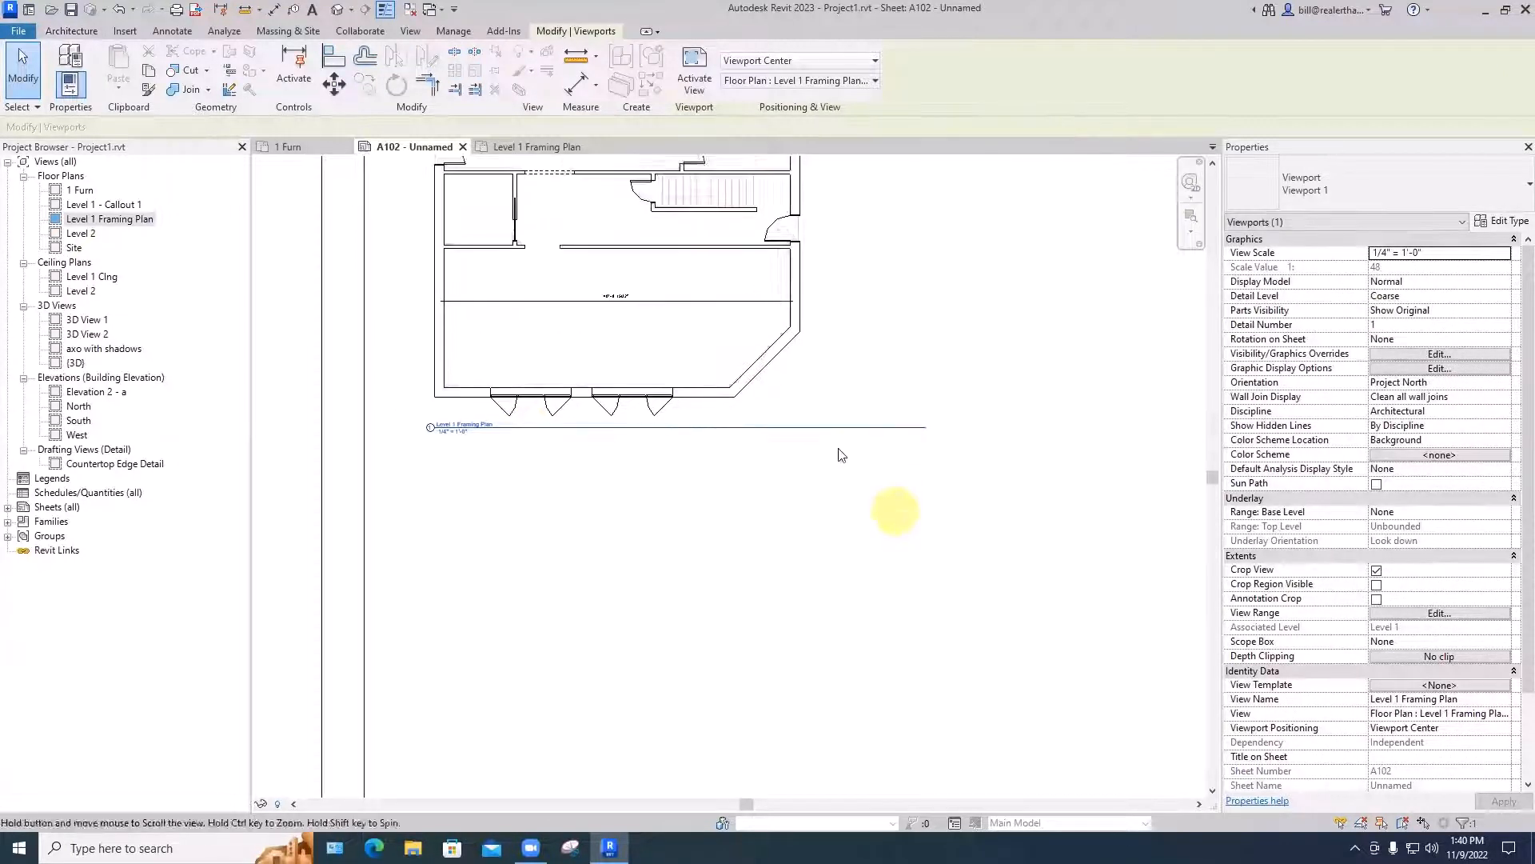
left_click(718, 358)
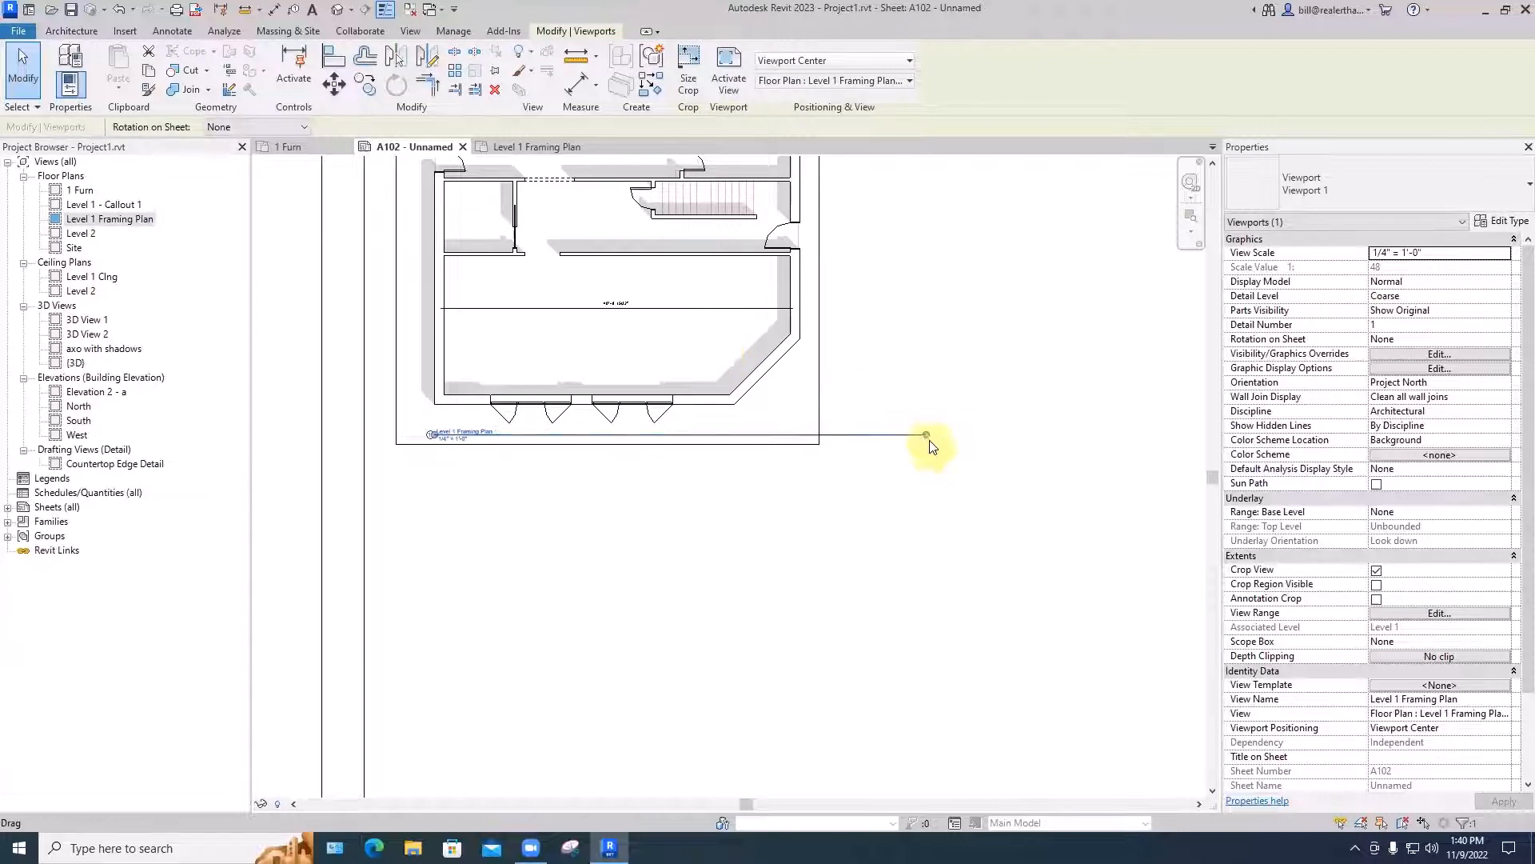
left_click_drag(928, 442, 513, 455)
left_click(516, 483)
scroll(520, 483, "down", 2)
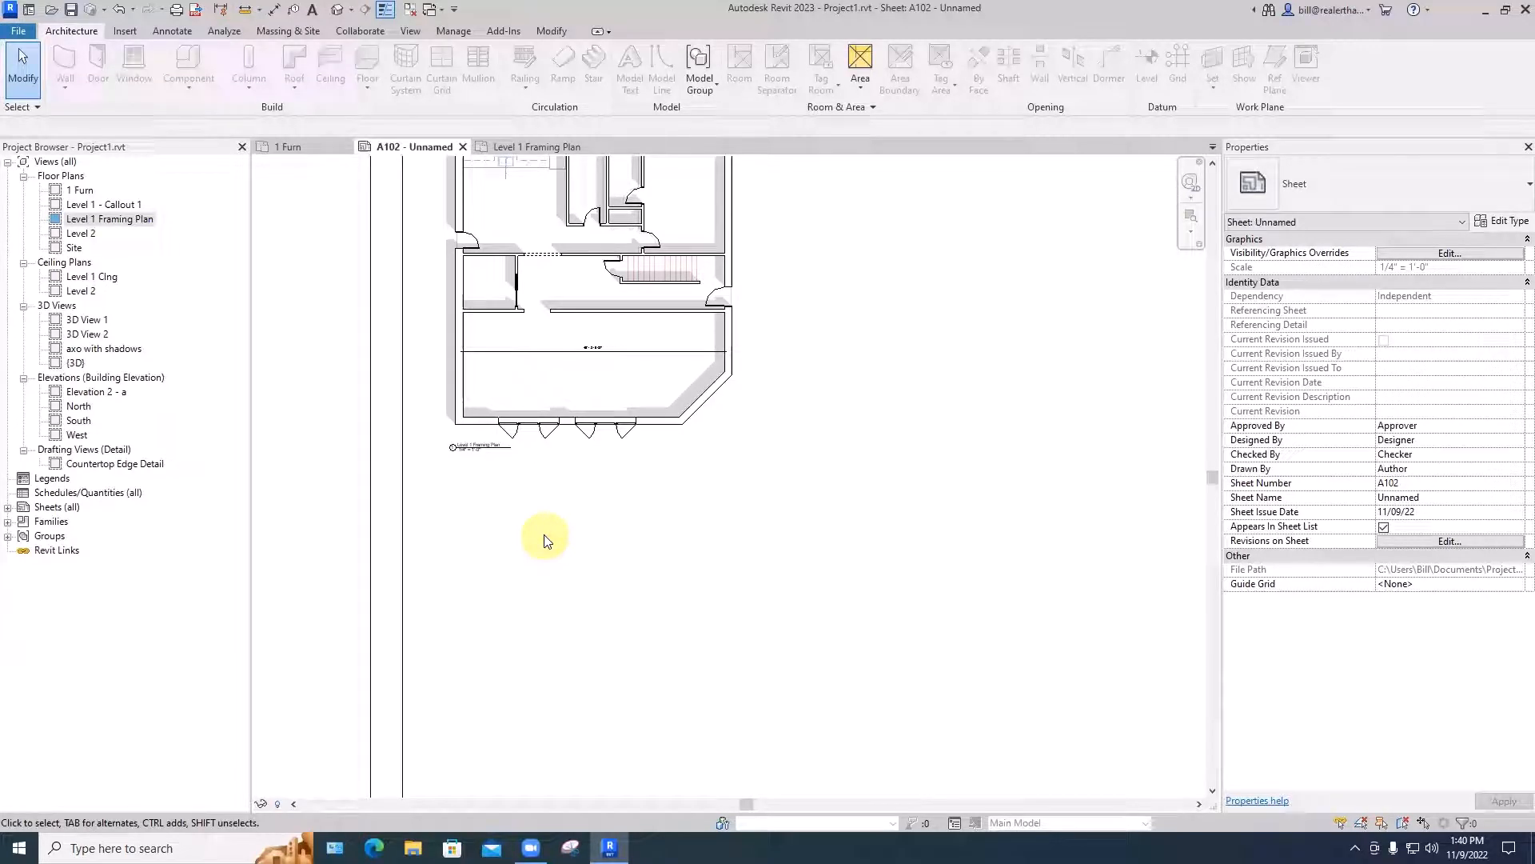
scroll(604, 541, "down", 3)
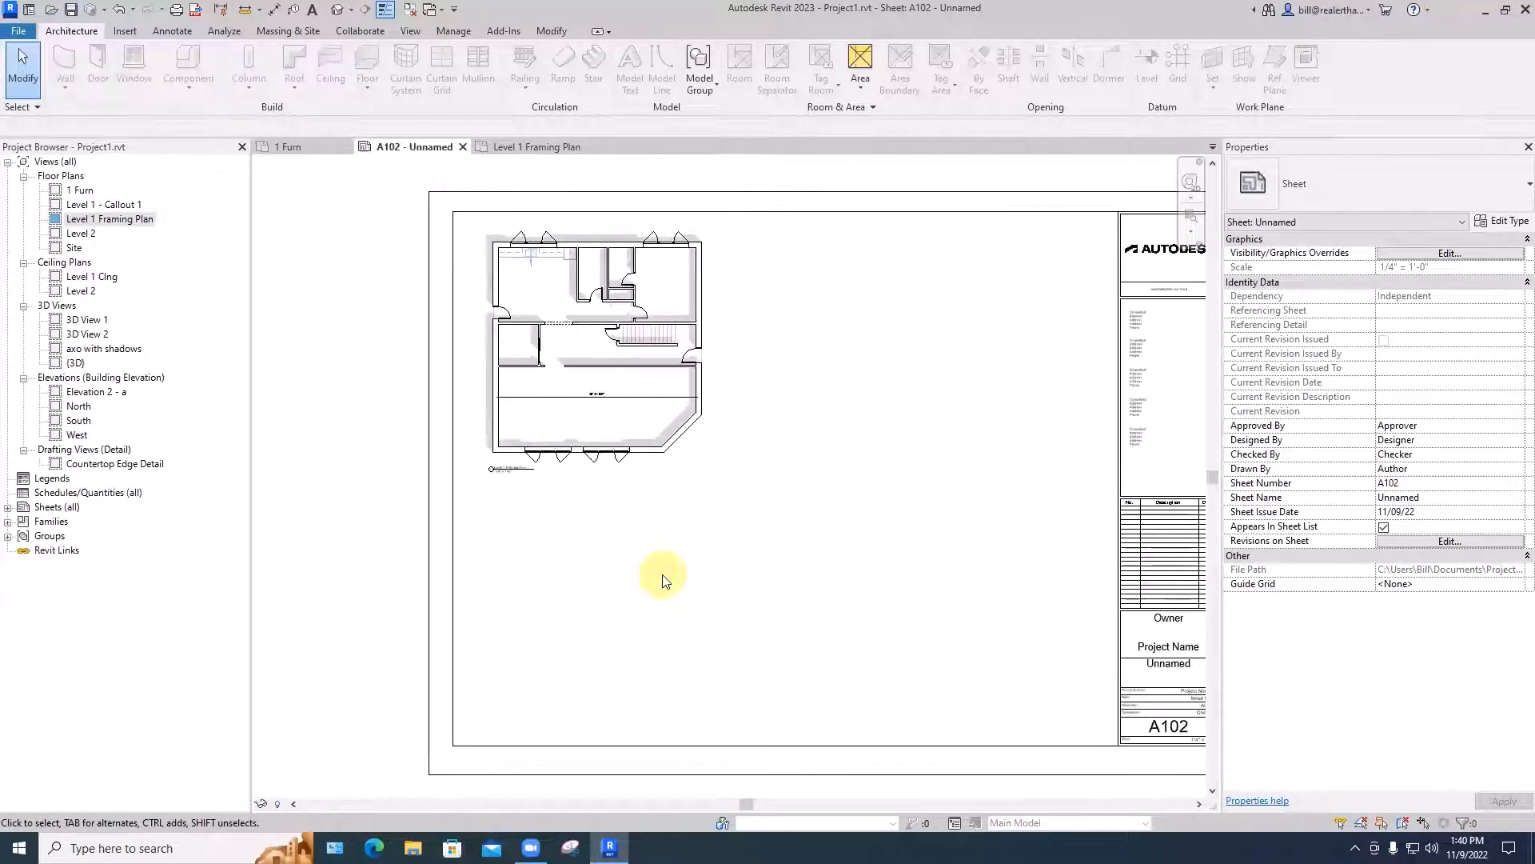
middle_click_drag(668, 575, 571, 577)
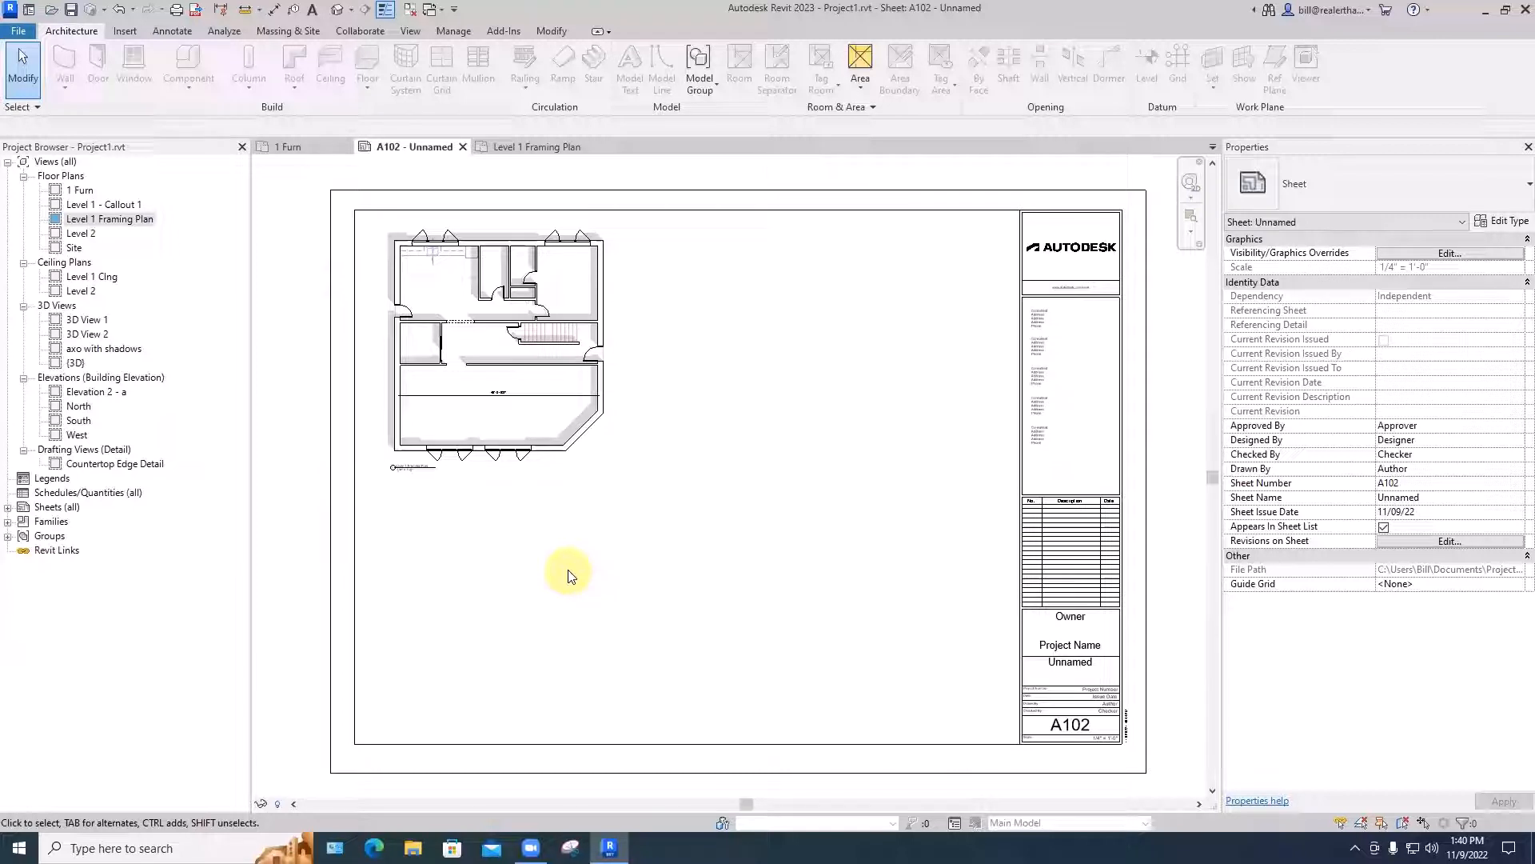
scroll(1068, 559, "up", 3)
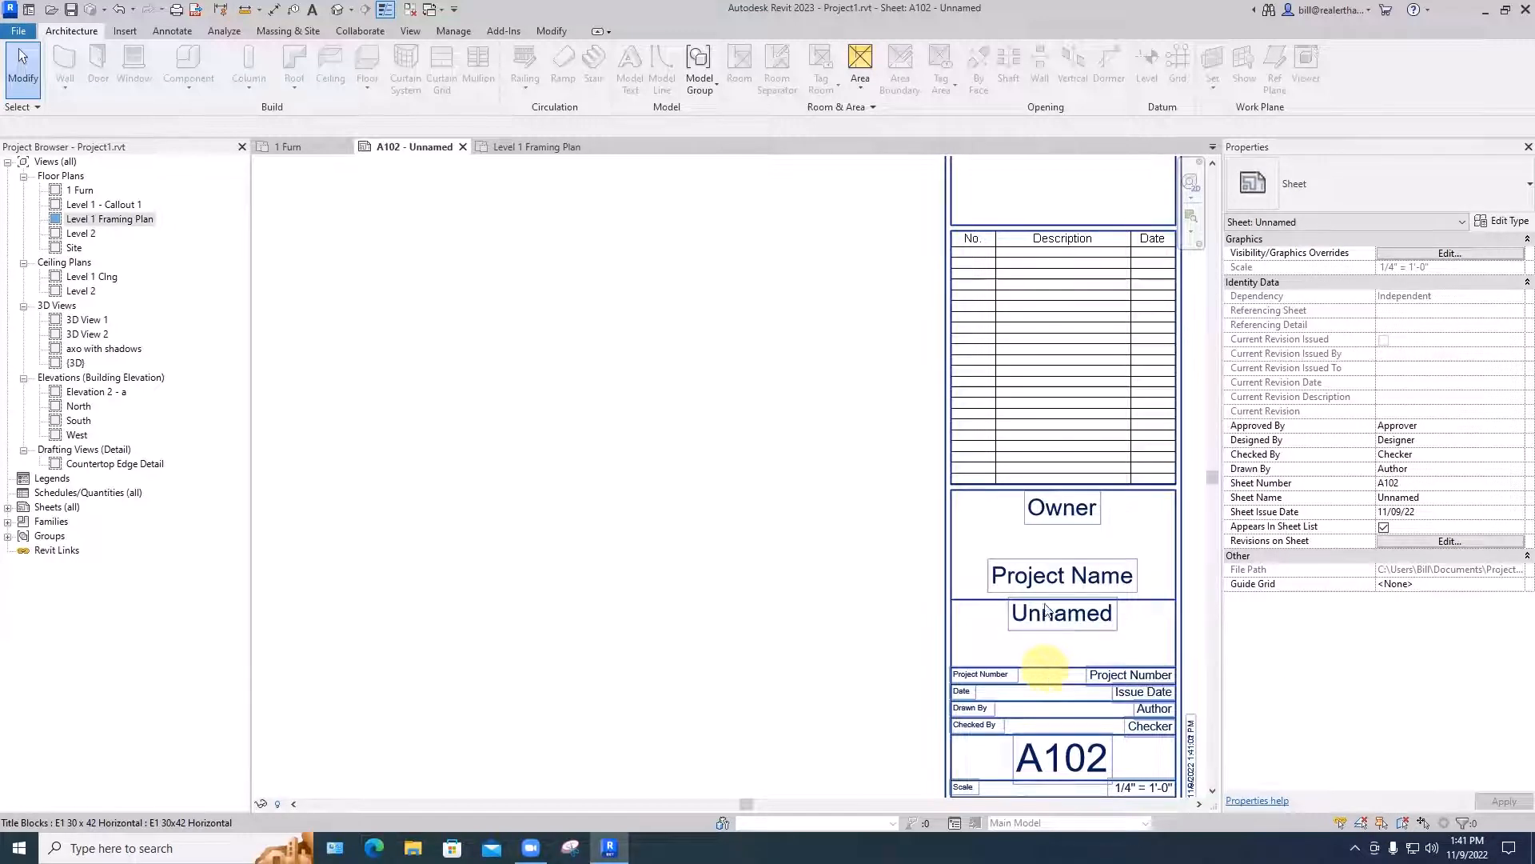
scroll(1035, 672, "down", 5)
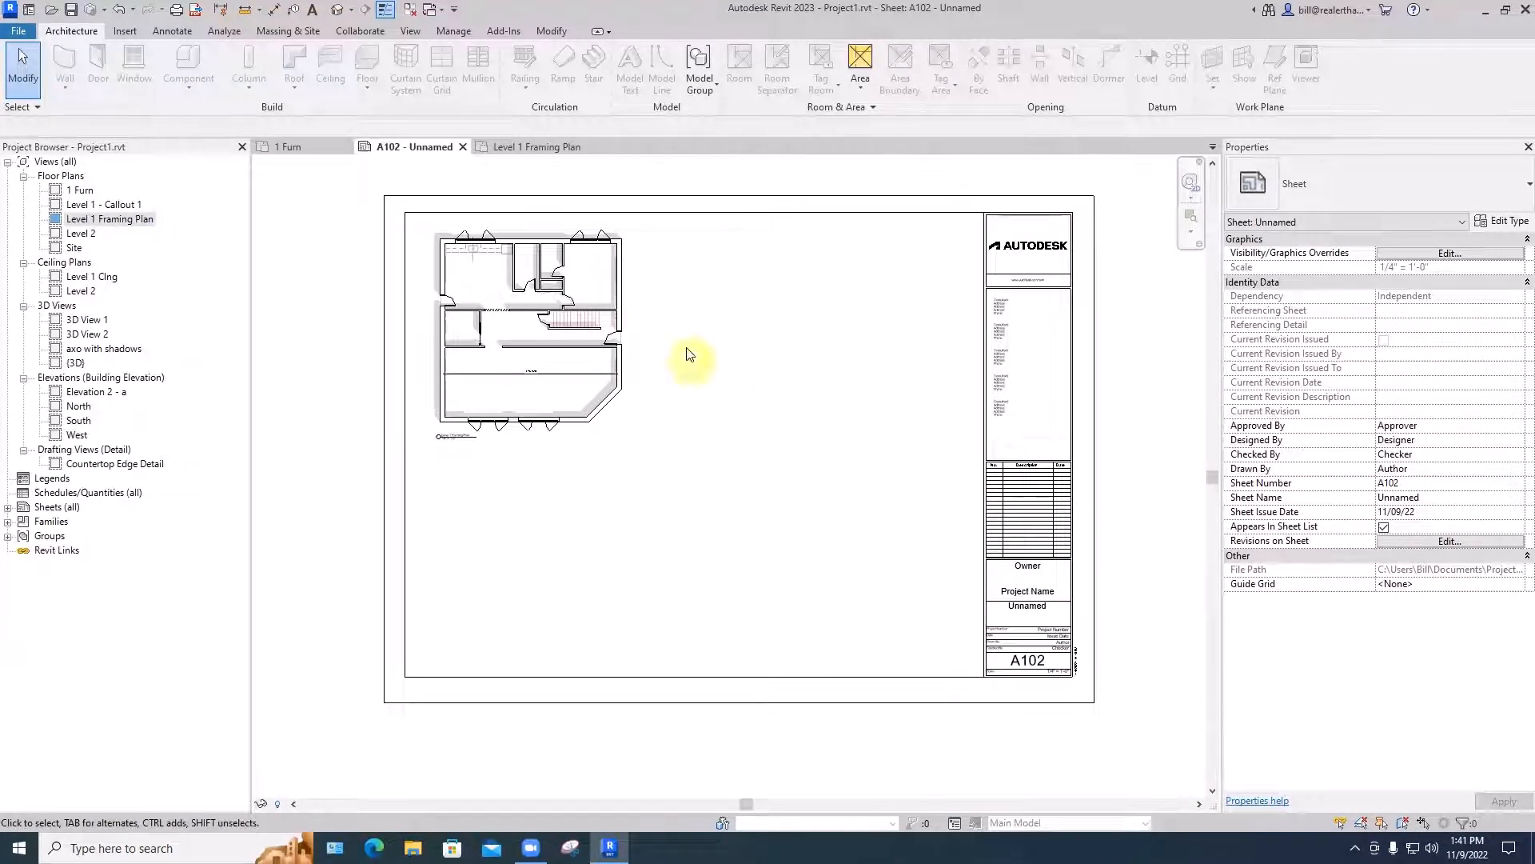
left_click(452, 34)
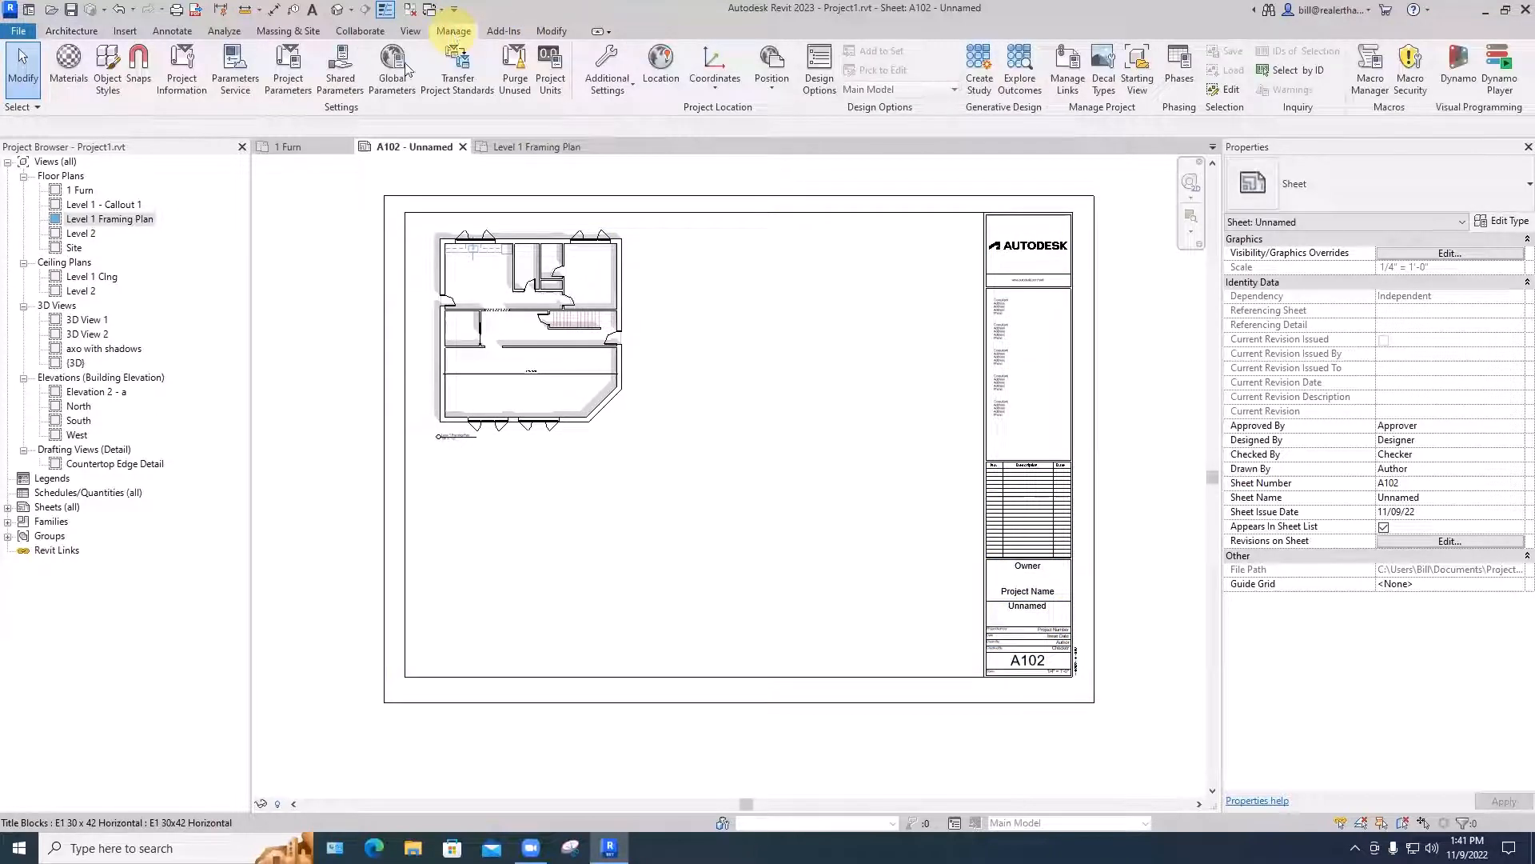
left_click(181, 83)
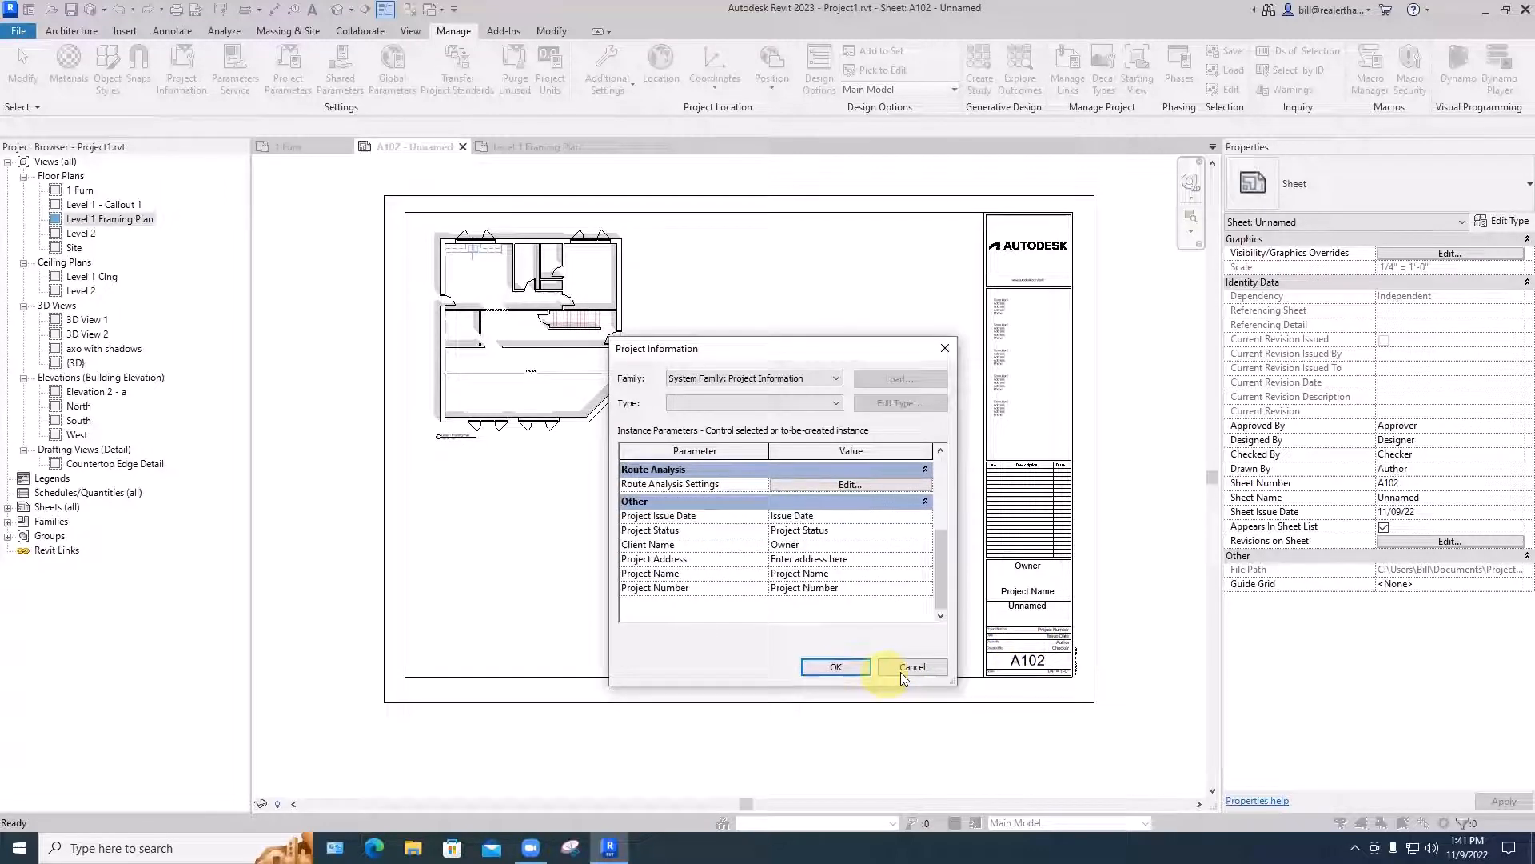
left_click(900, 672)
- Set the Client Name in Project Information to ART 562 - Professor, followed by the professor's surname
scroll(1012, 631, "up", 5)
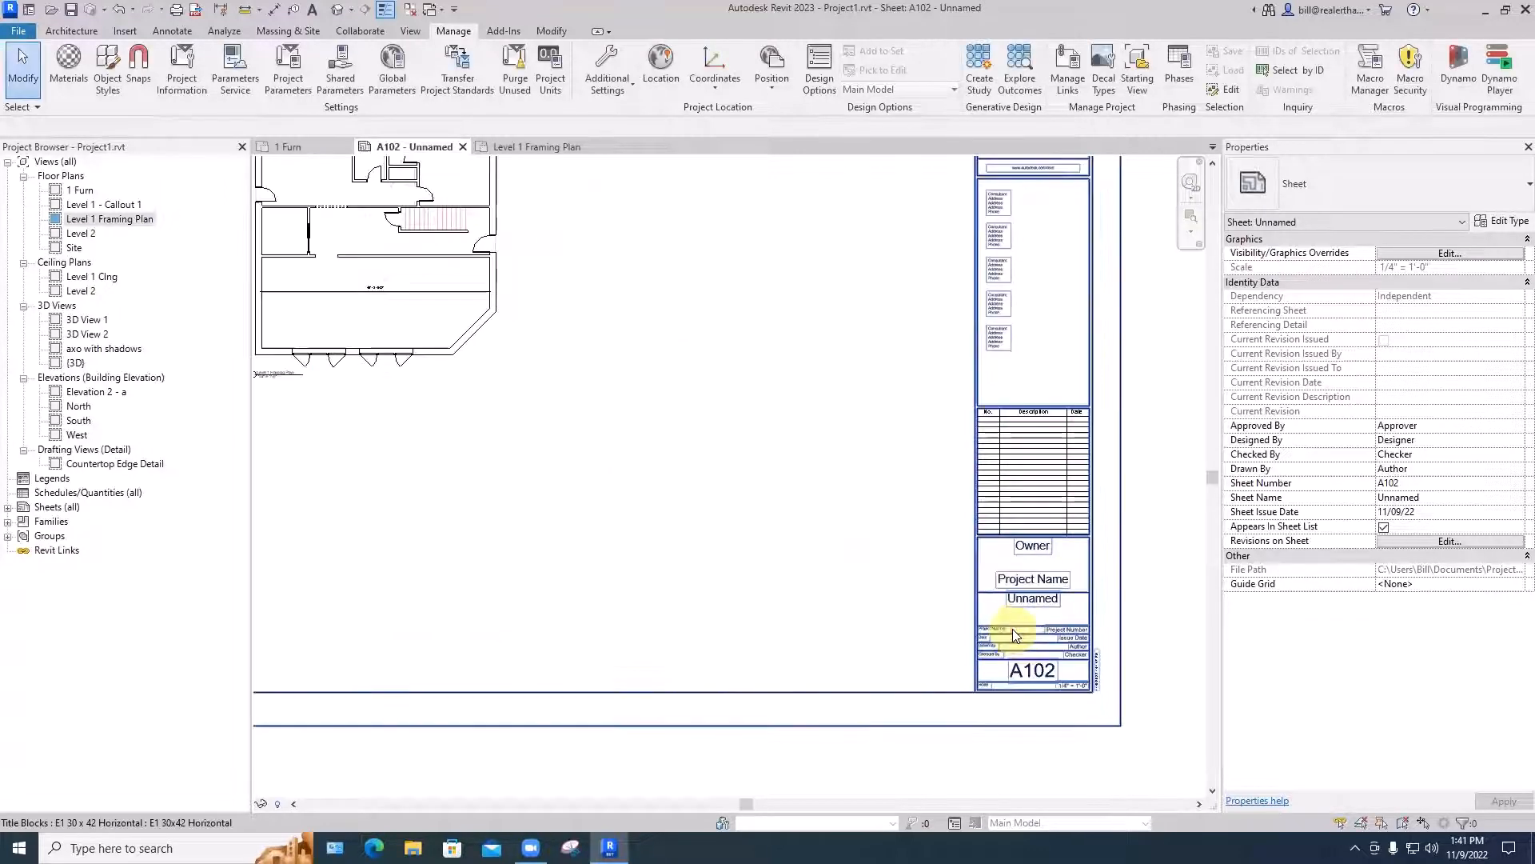
left_click(181, 68)
left_click_drag(821, 350, 777, 370)
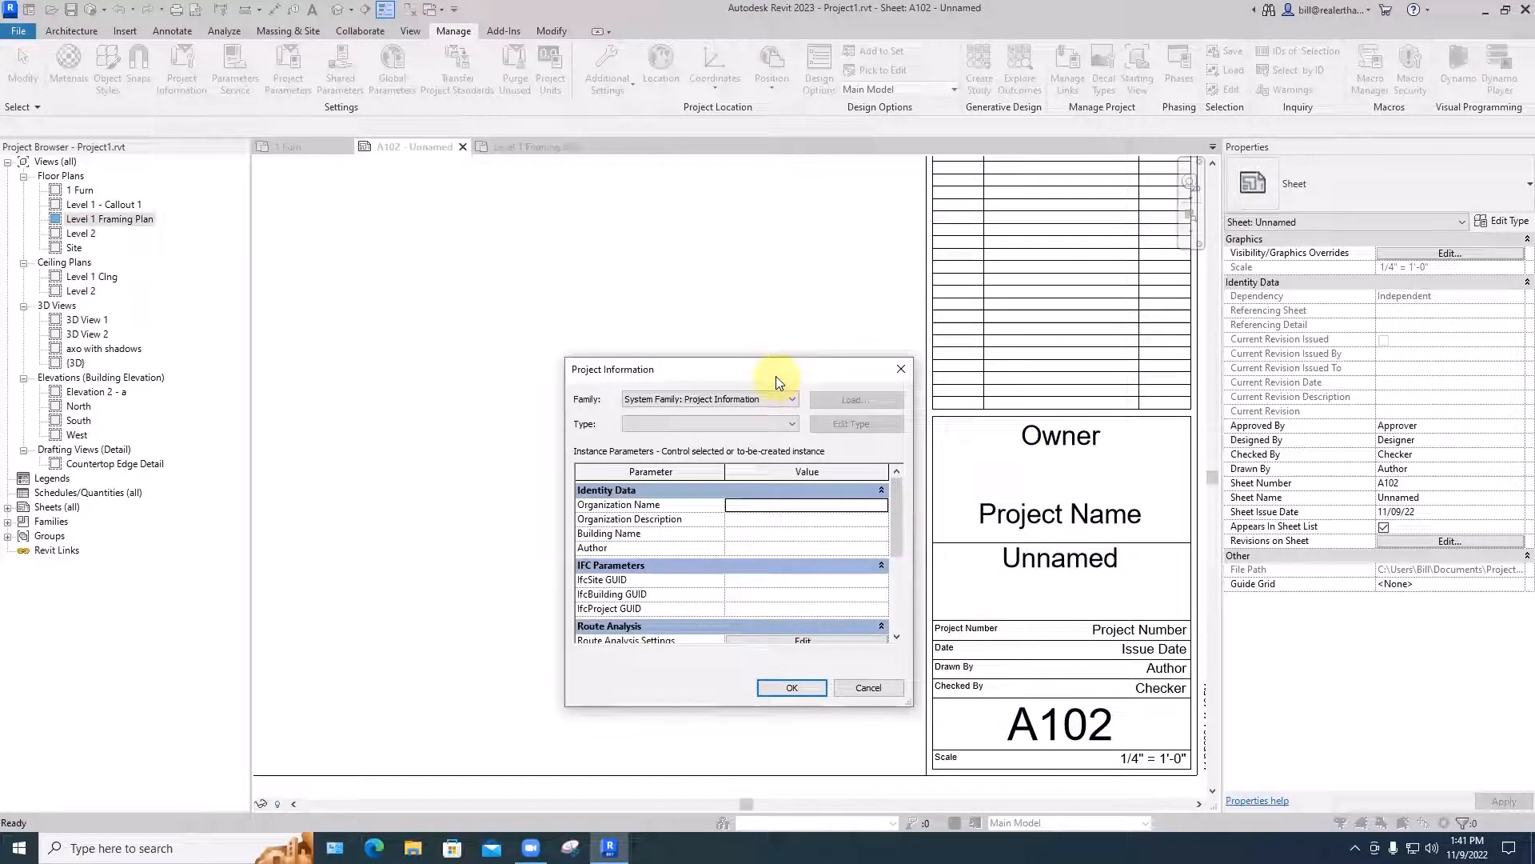
scroll(886, 547, "down", 3)
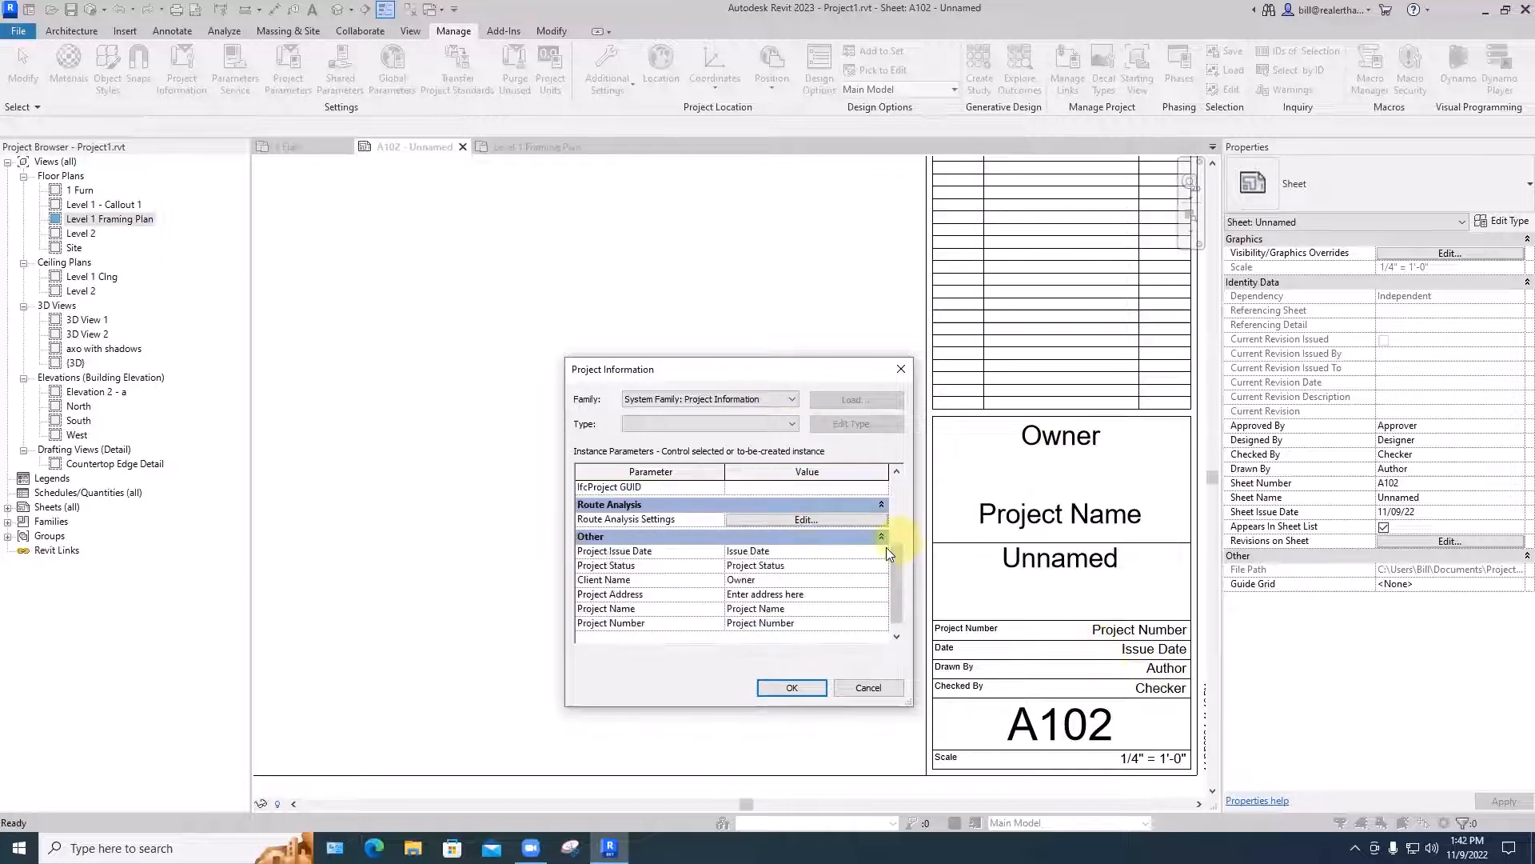
left_click(741, 579)
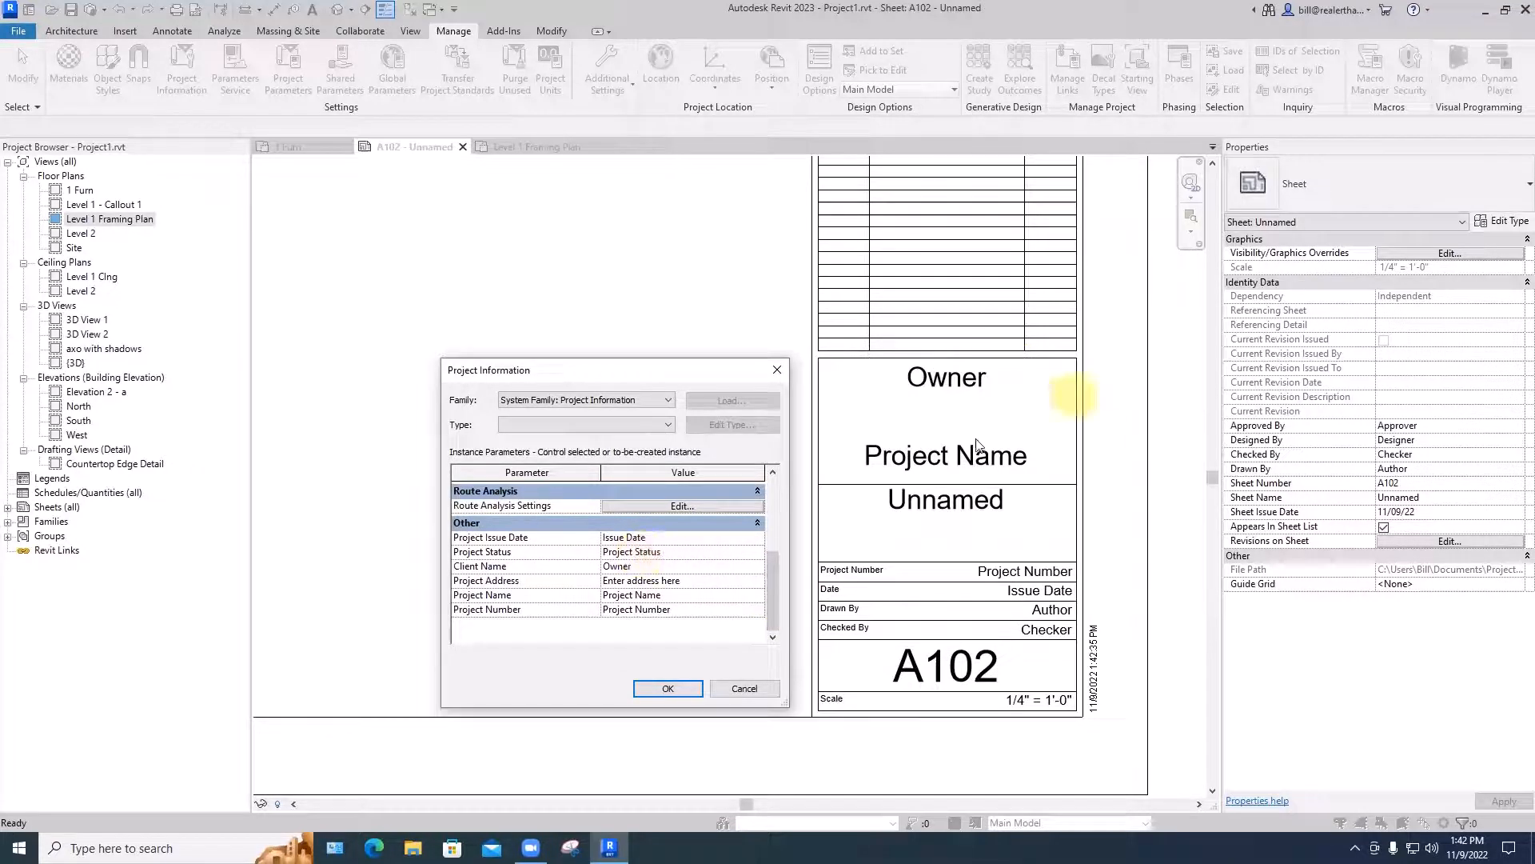
left_click(622, 567)
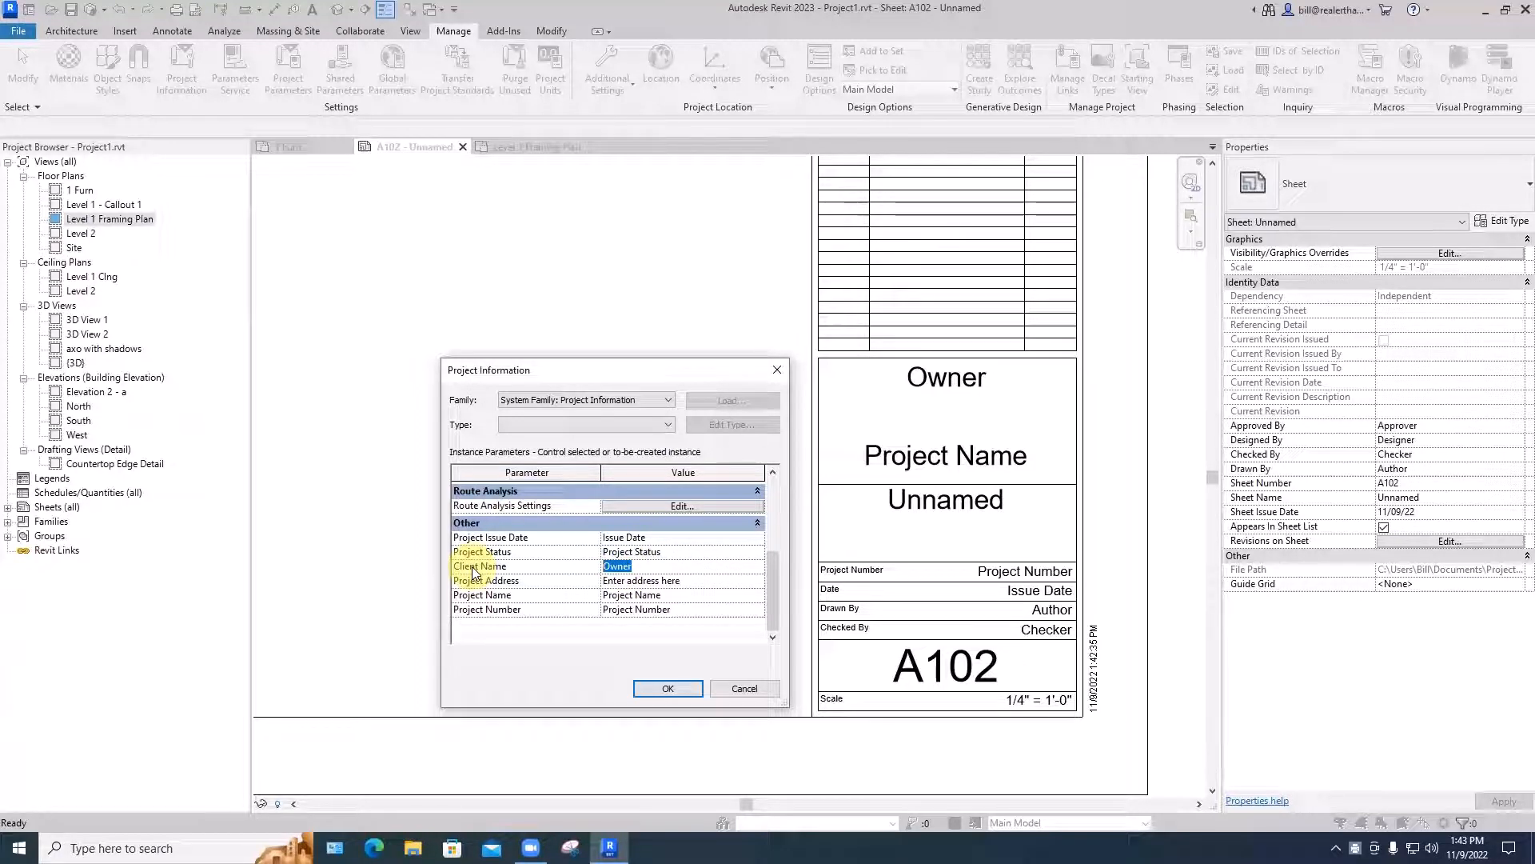
type("ART ")
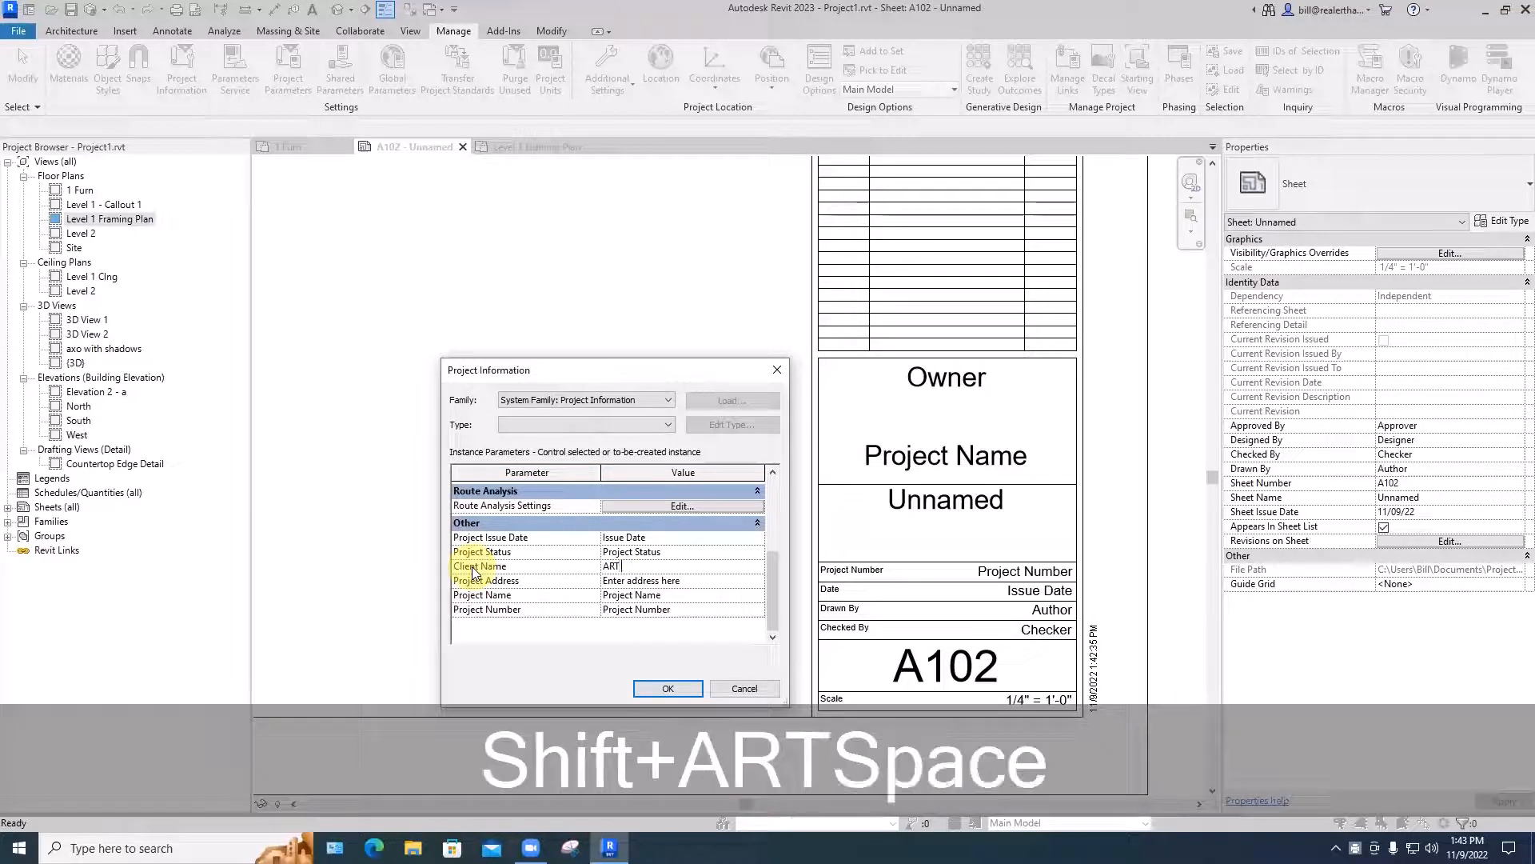
type("562 - Pr")
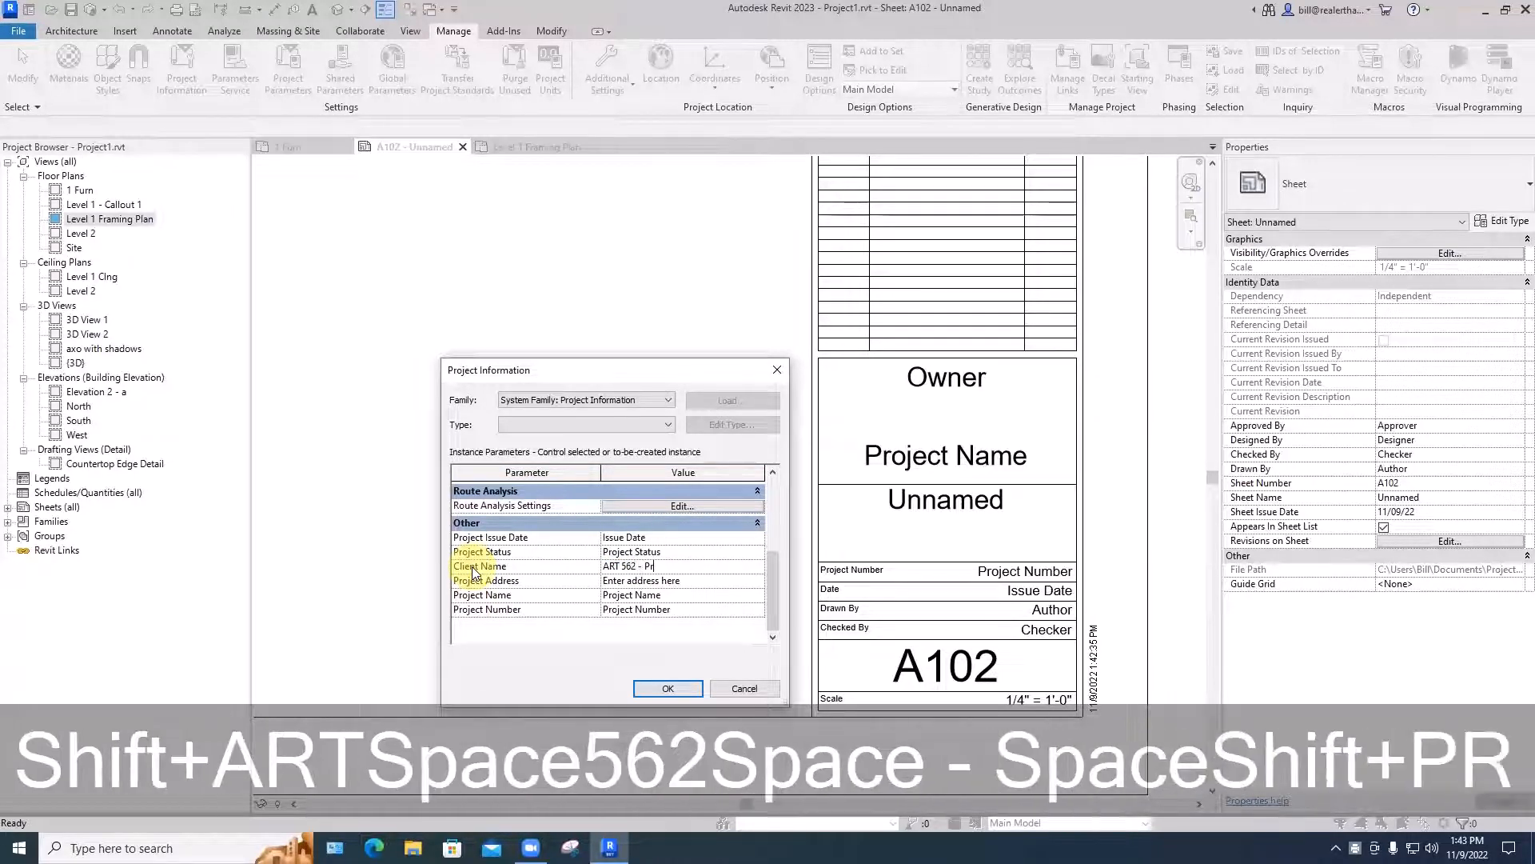
type("ofessor We")
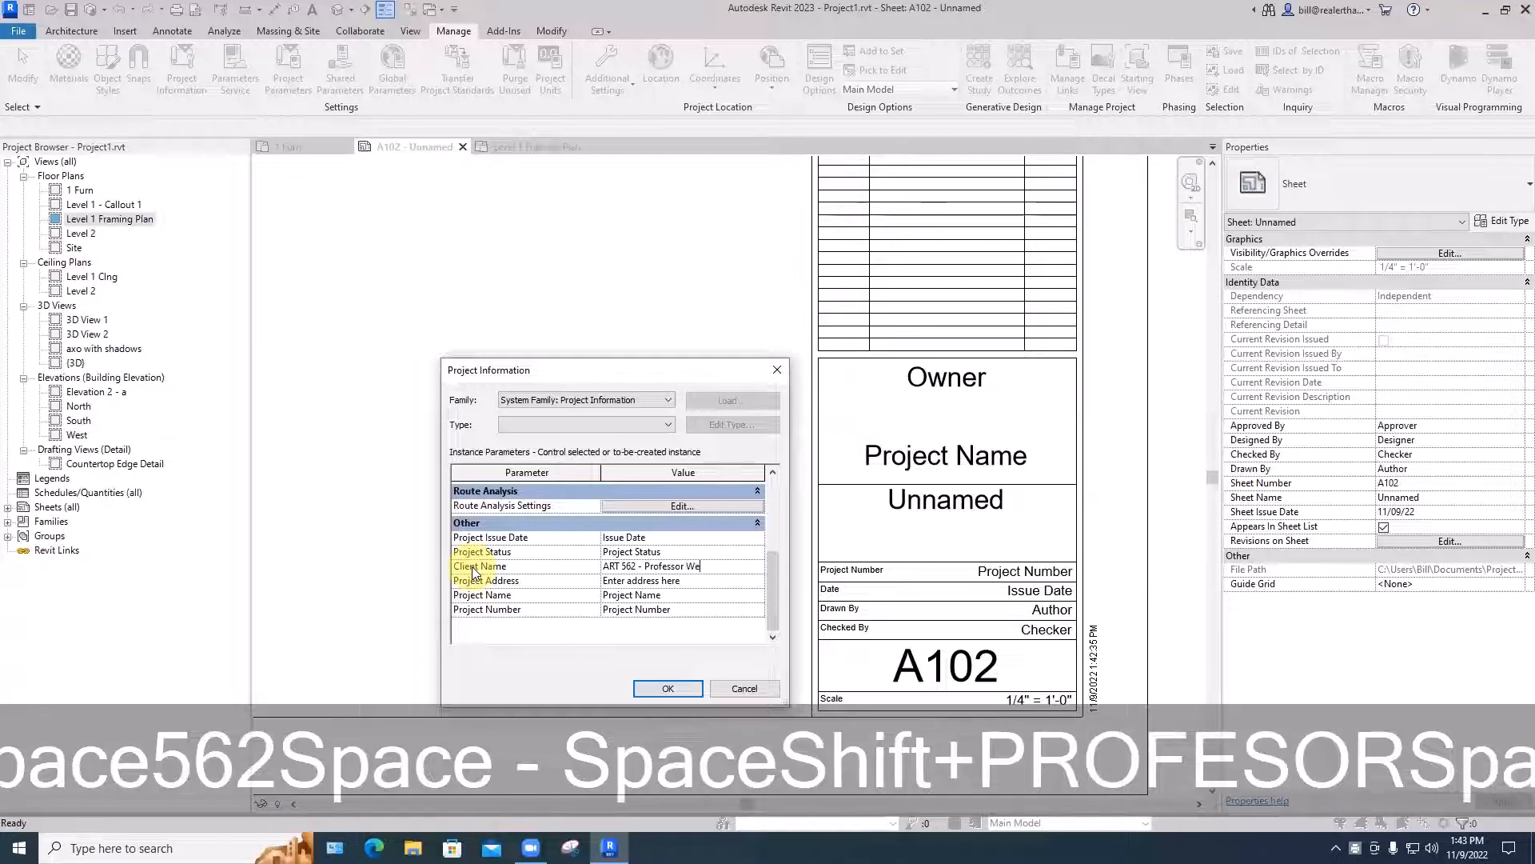
type("sberg")
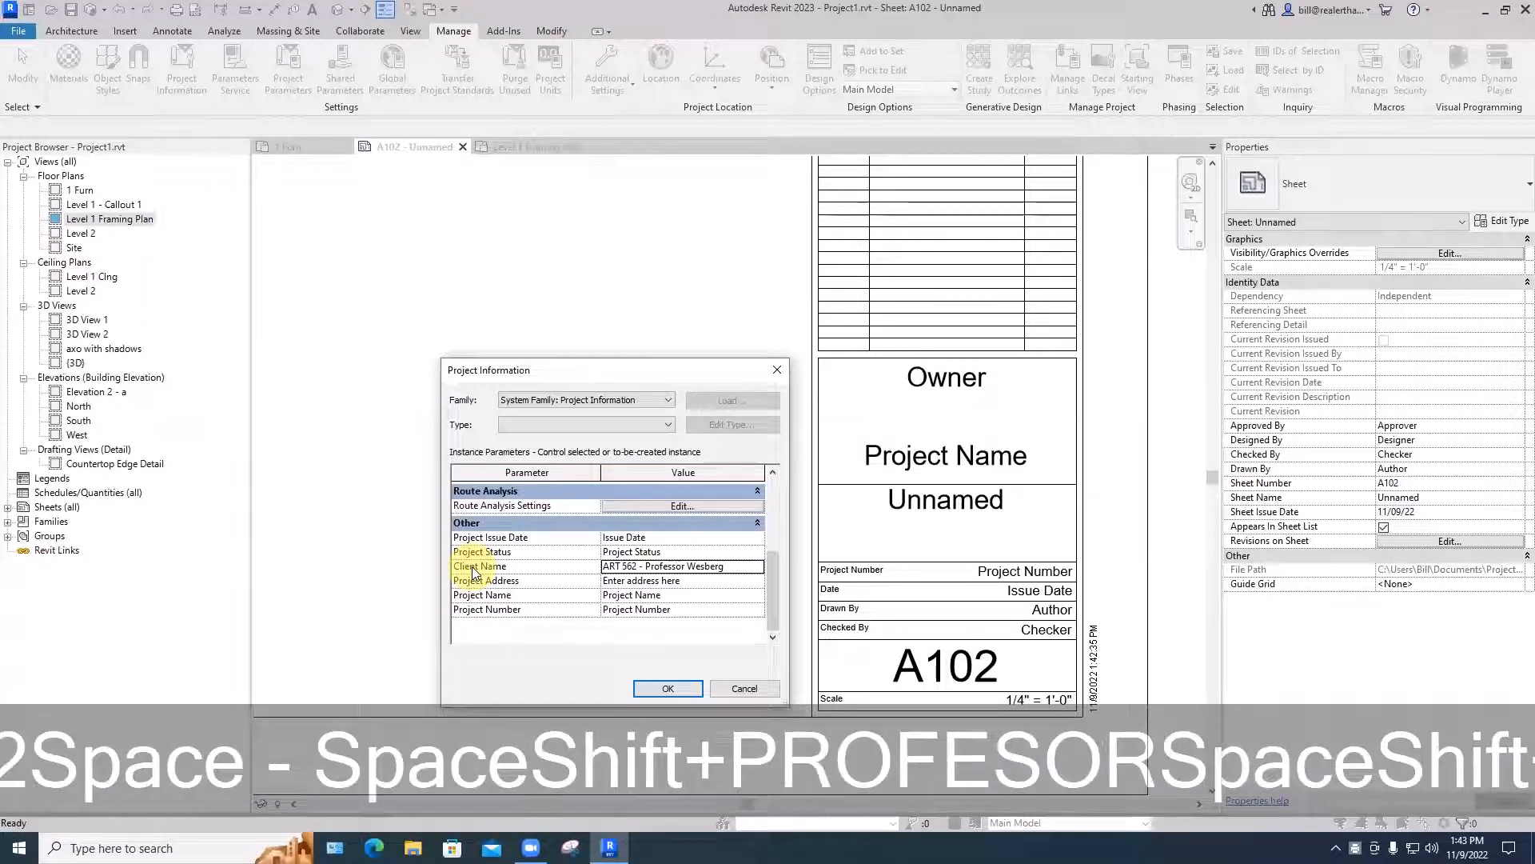
left_click(670, 687)
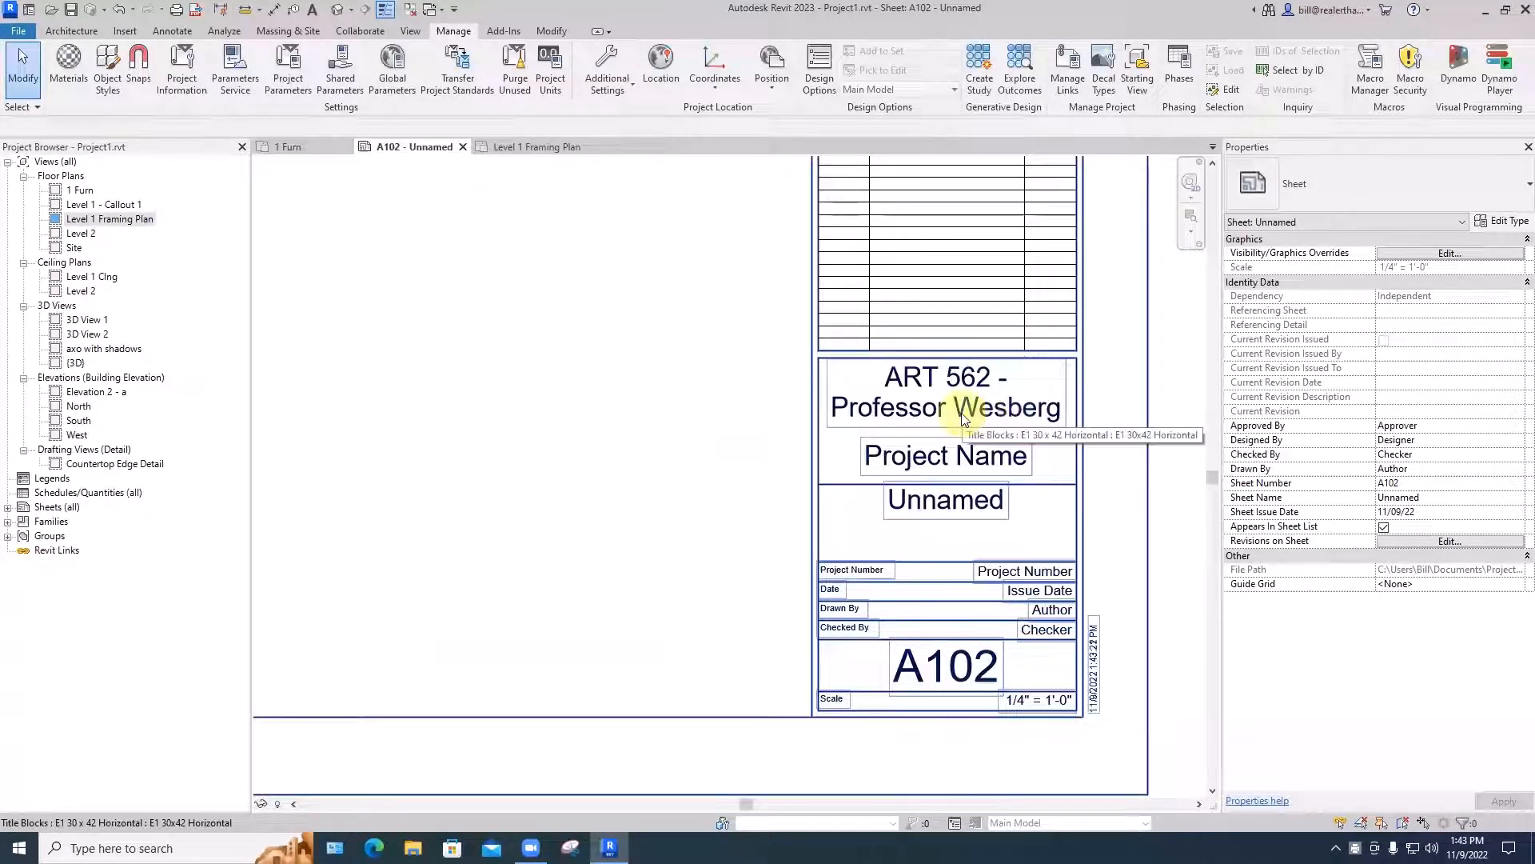
- Correct the spelling of the professor's surname directly in the sheet's title block
double_click(964, 420)
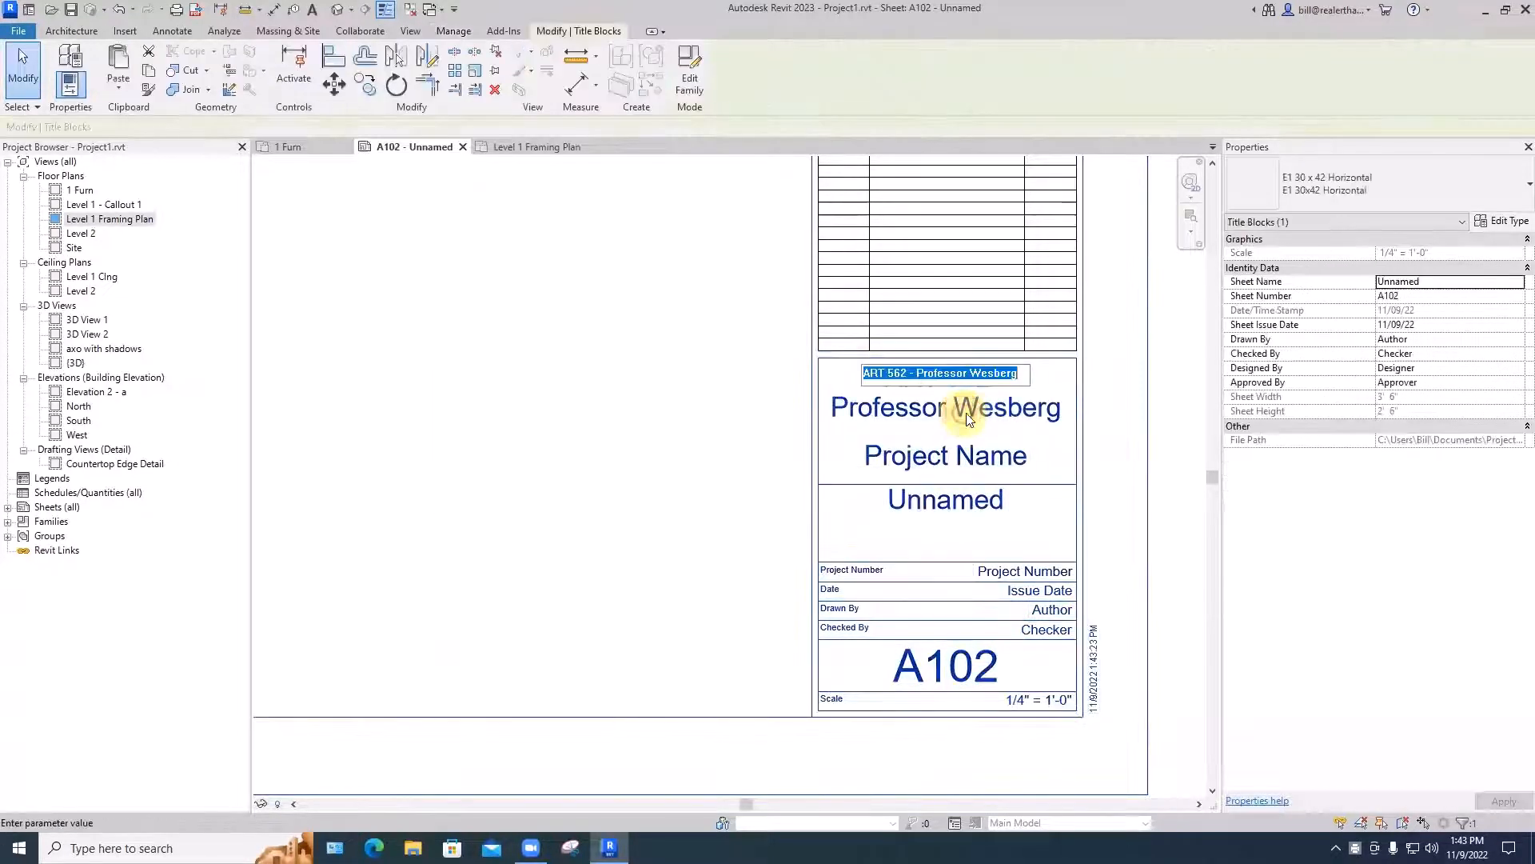
left_click(987, 374)
type("i")
left_click(740, 475)
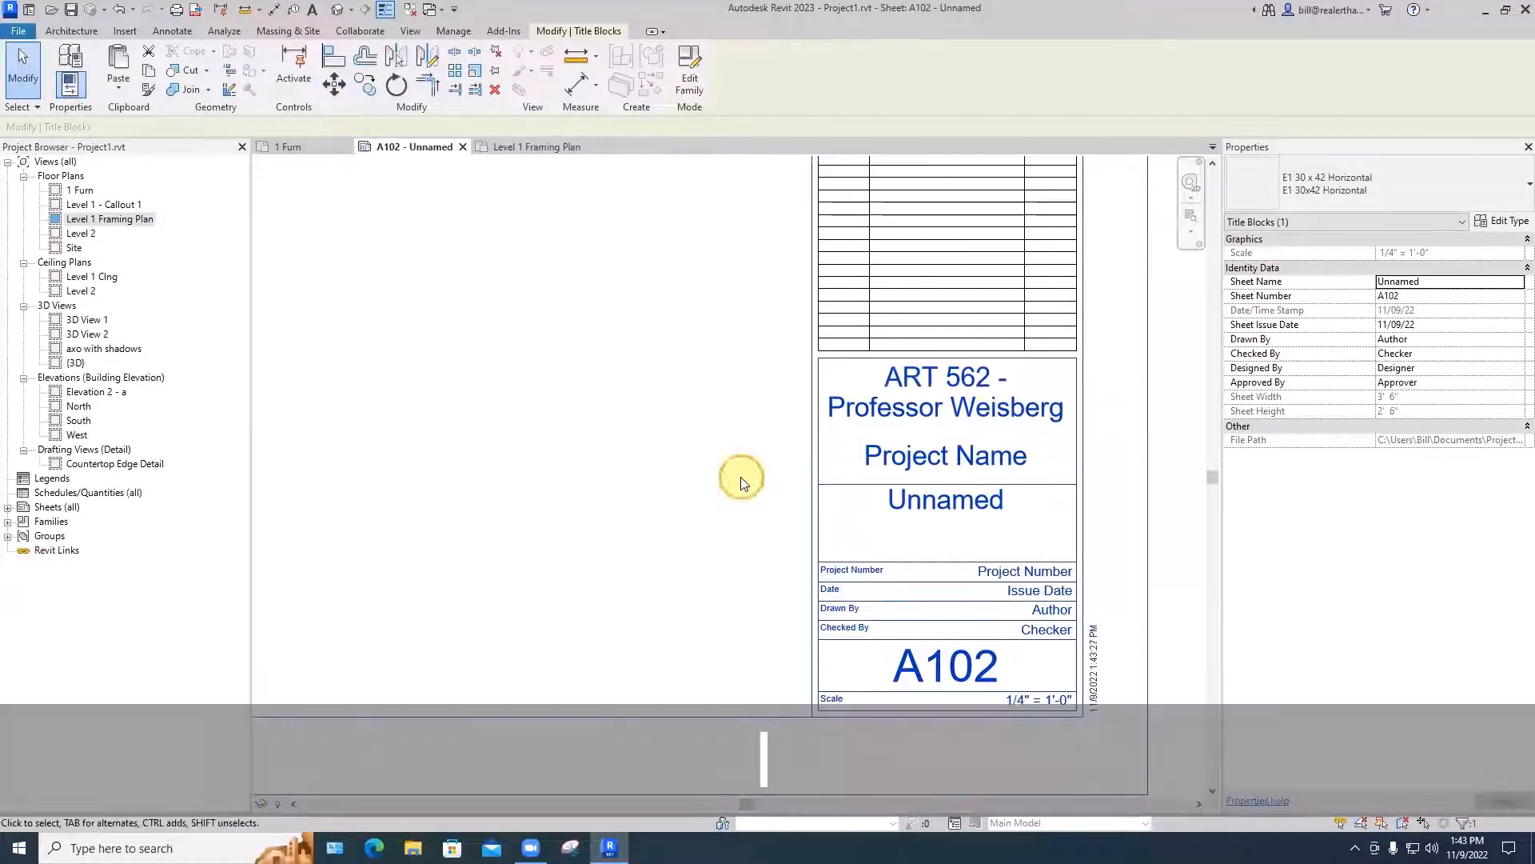
left_click(762, 519)
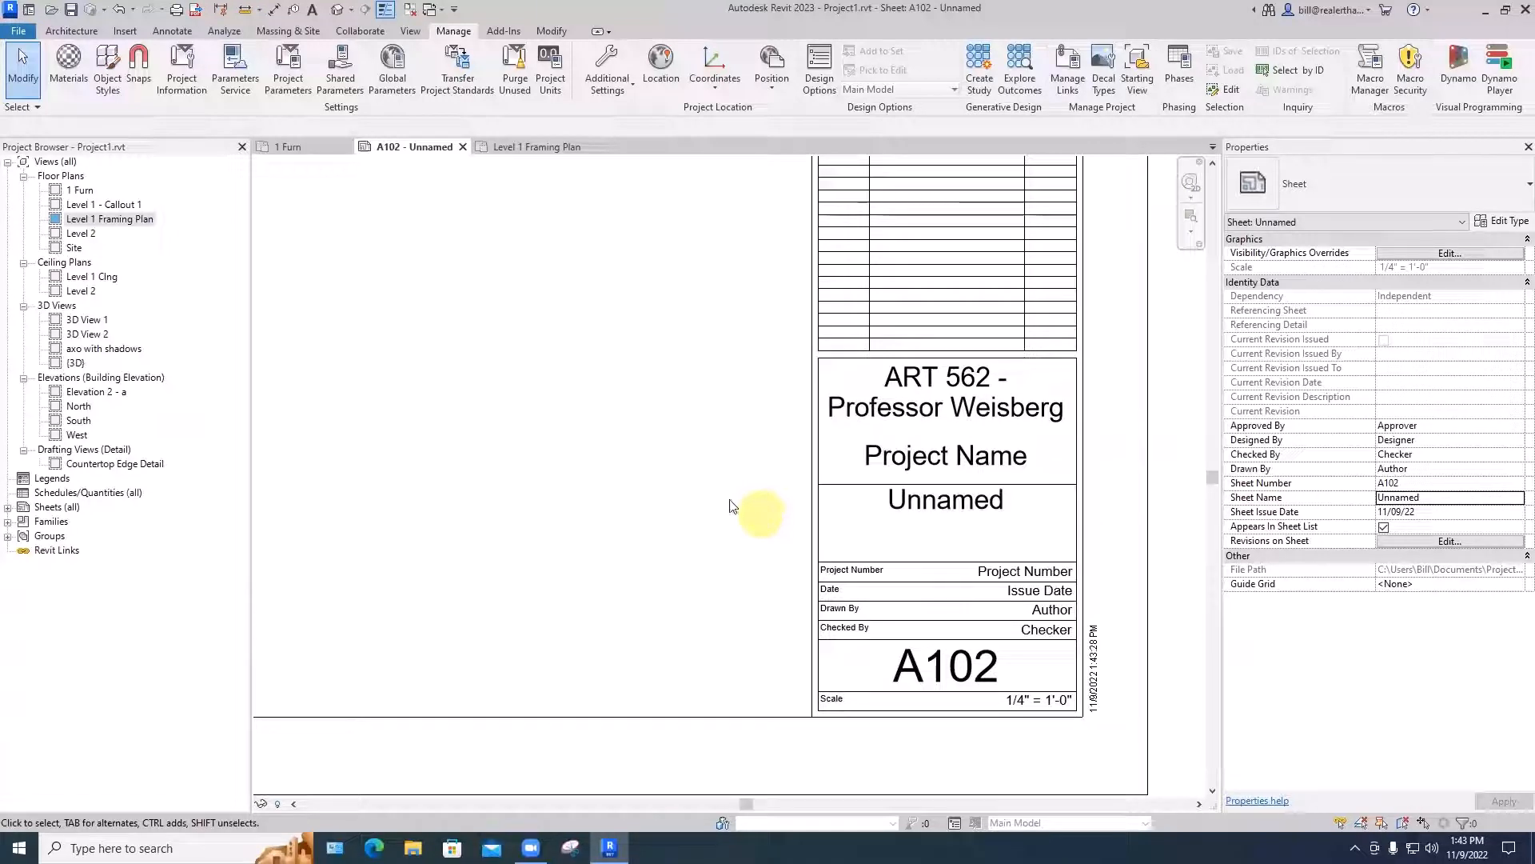
- Set the Project Name in Project Information to Kitchen renovation
left_click(182, 65)
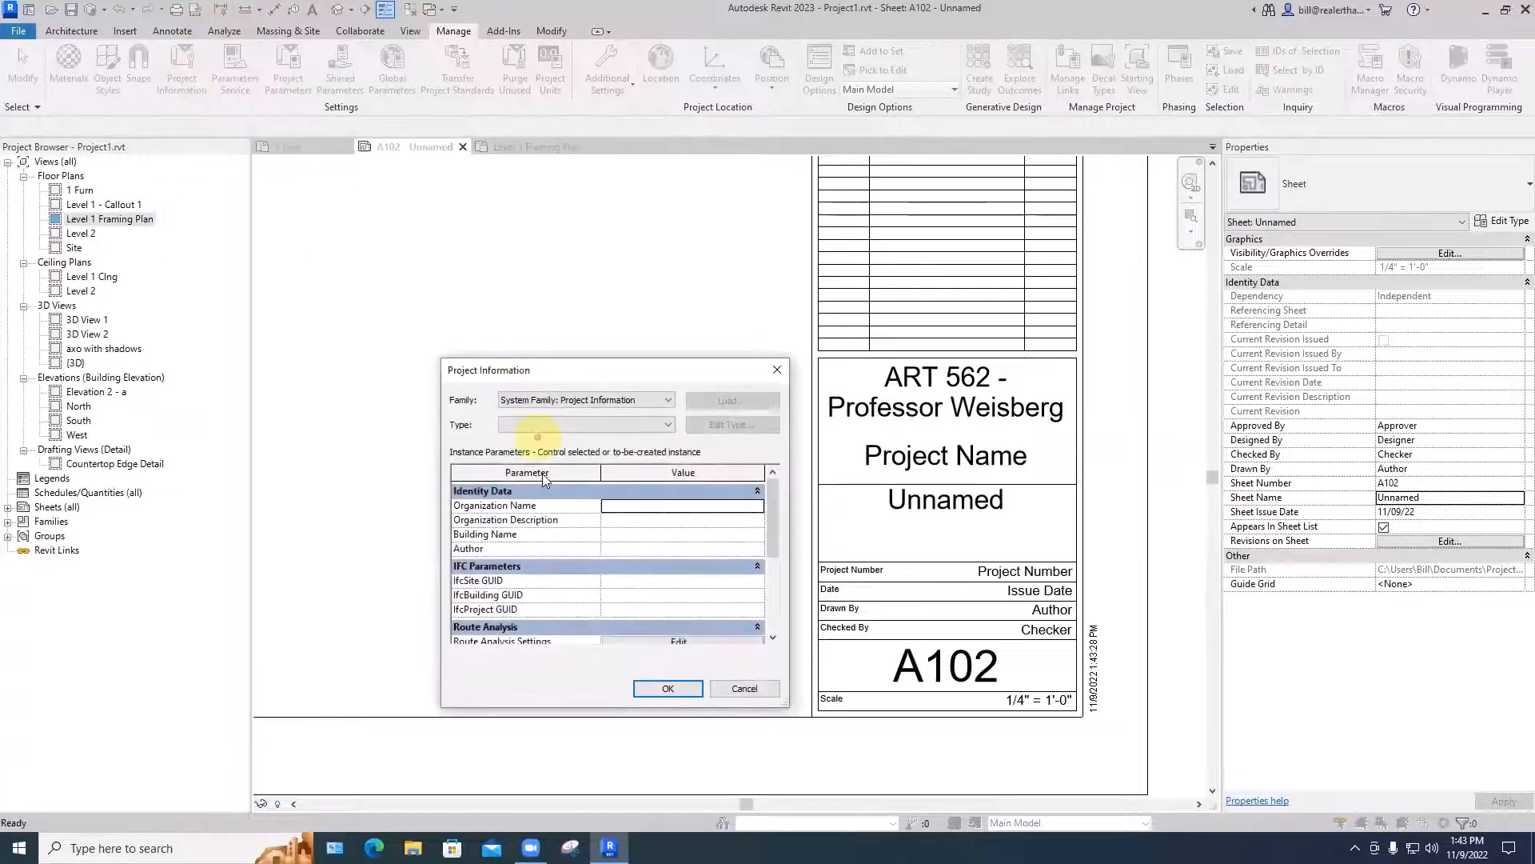
left_click_drag(774, 521, 696, 583)
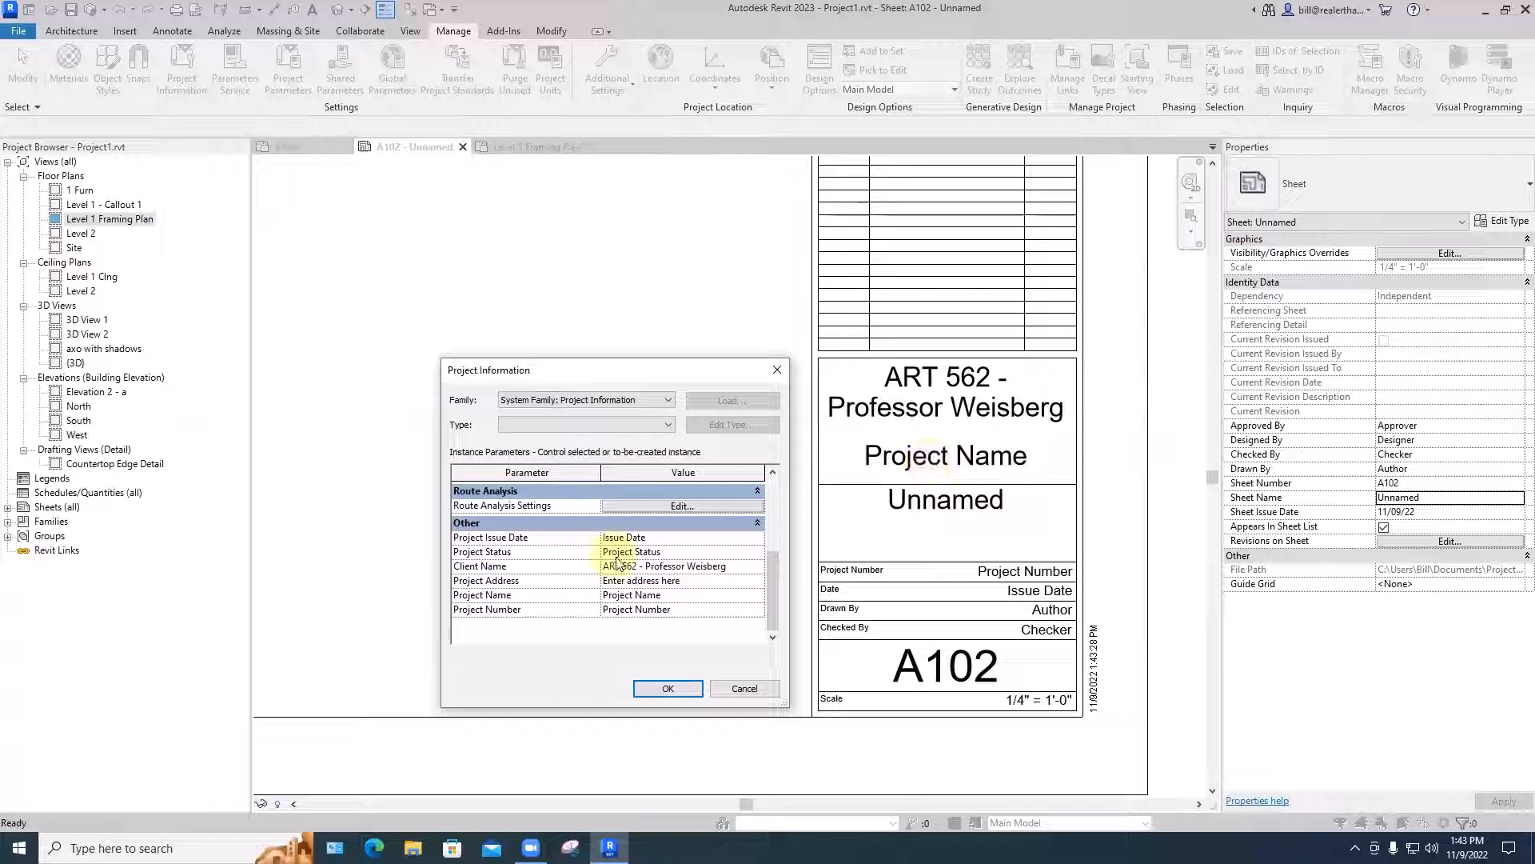
left_click_drag(663, 596, 598, 603)
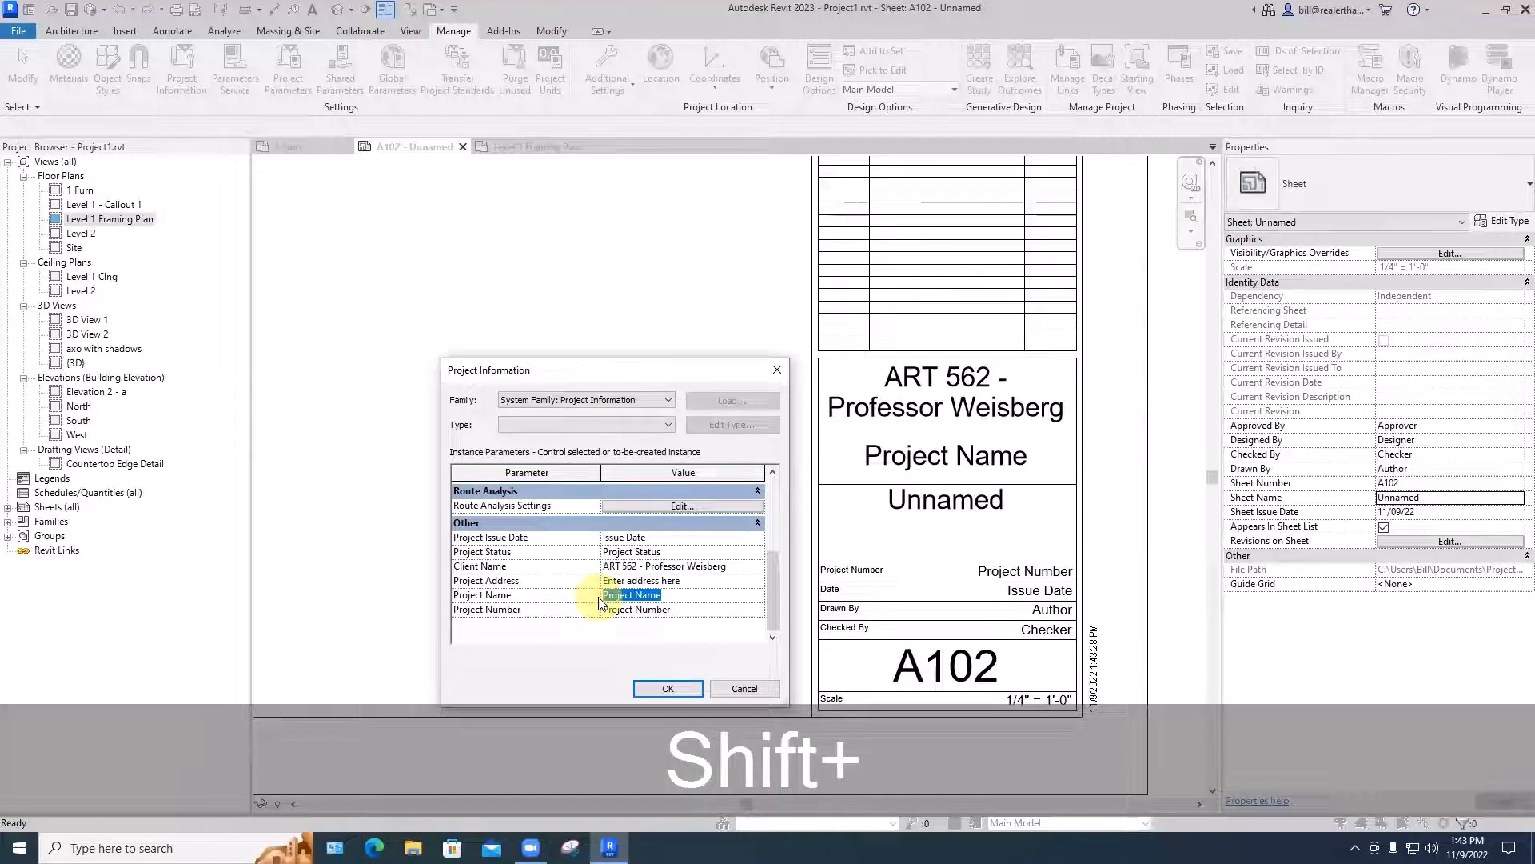
type("Kithen")
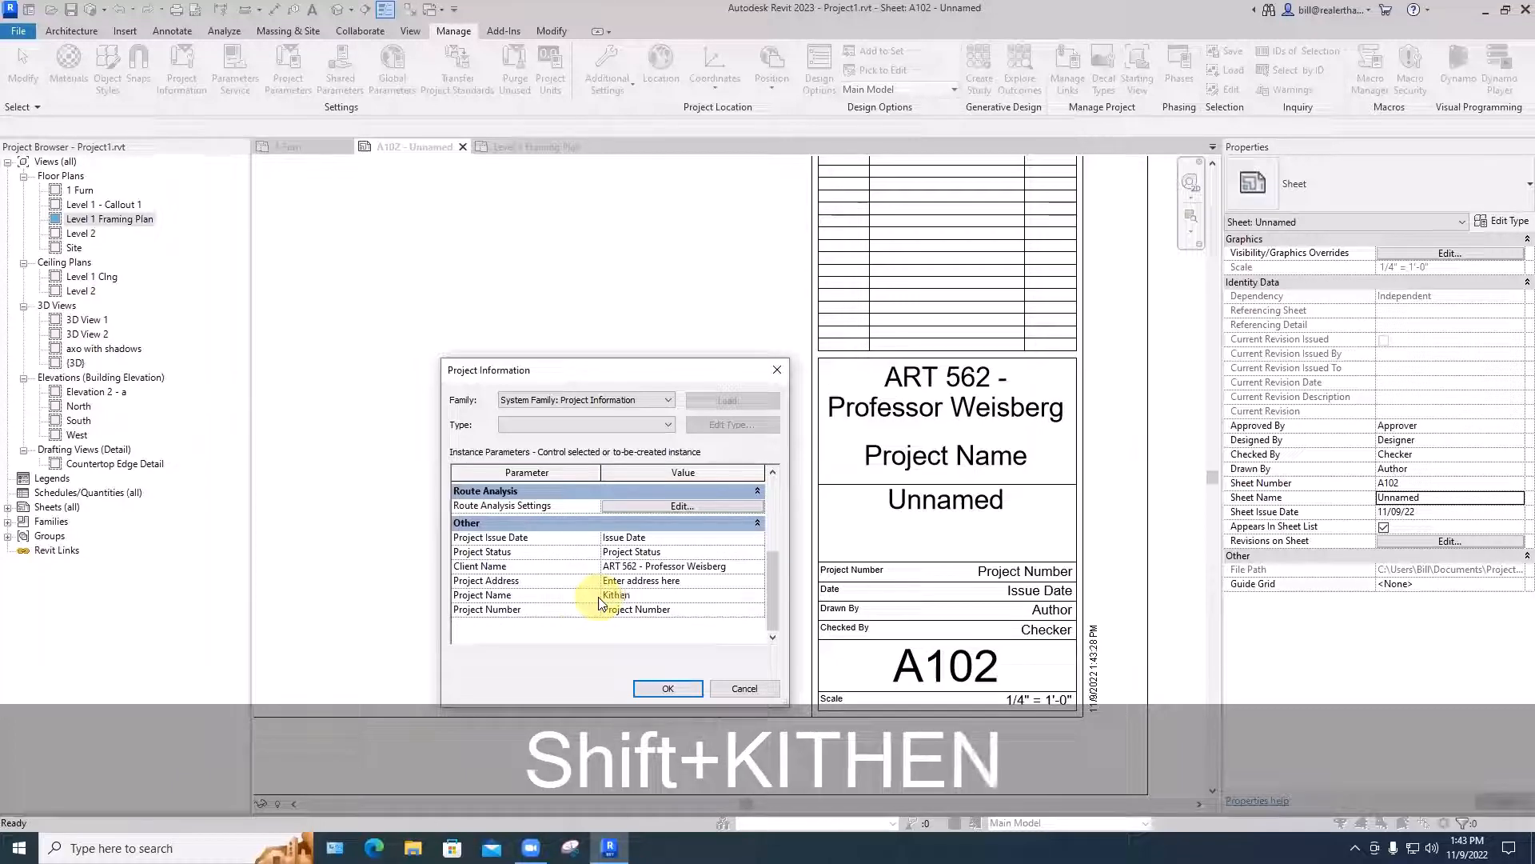
key("BackSpace")
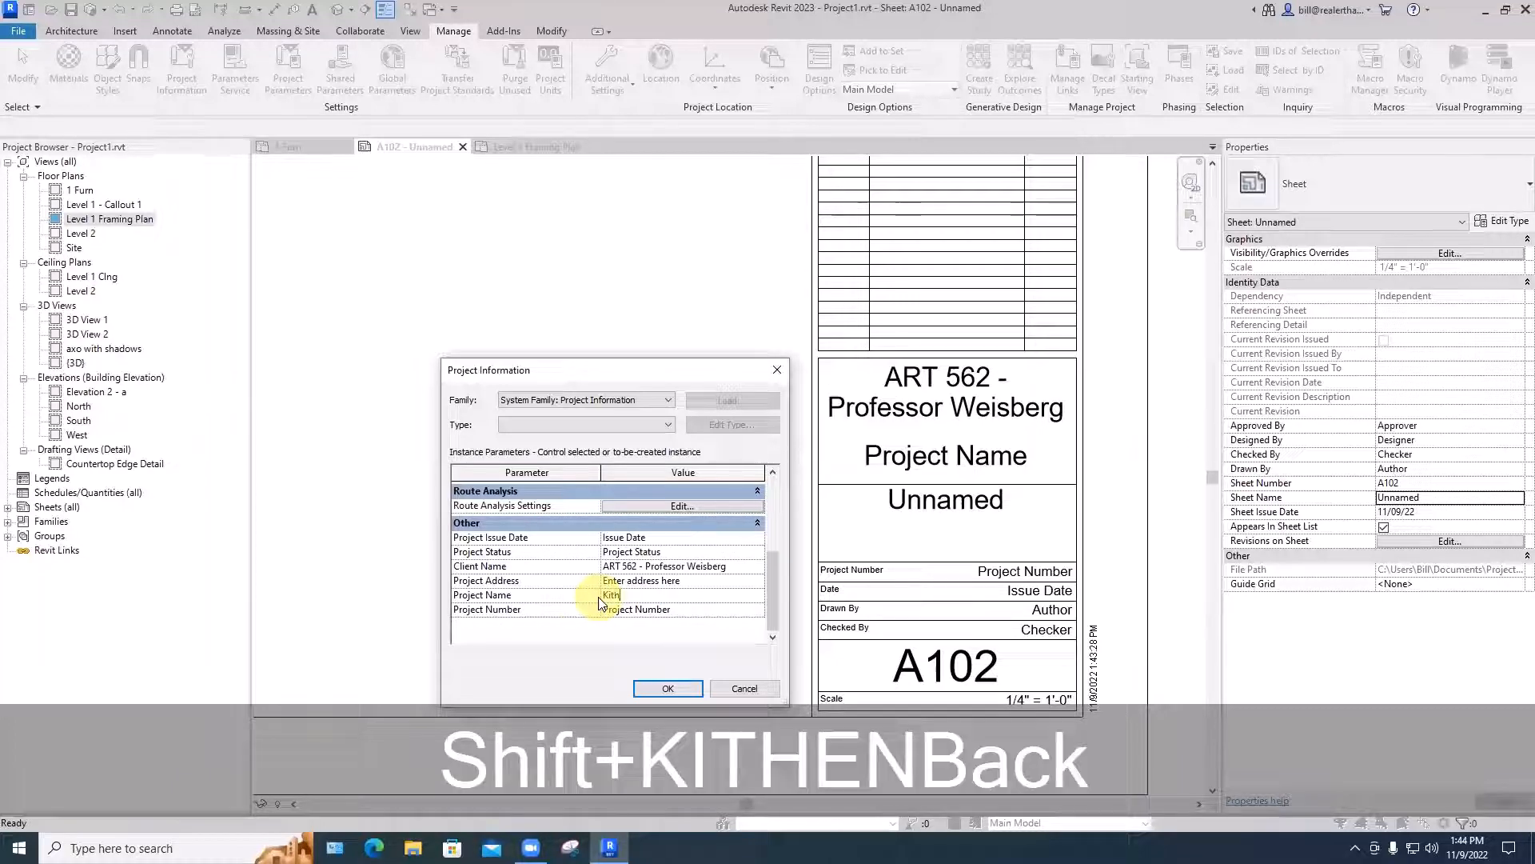
type("chen")
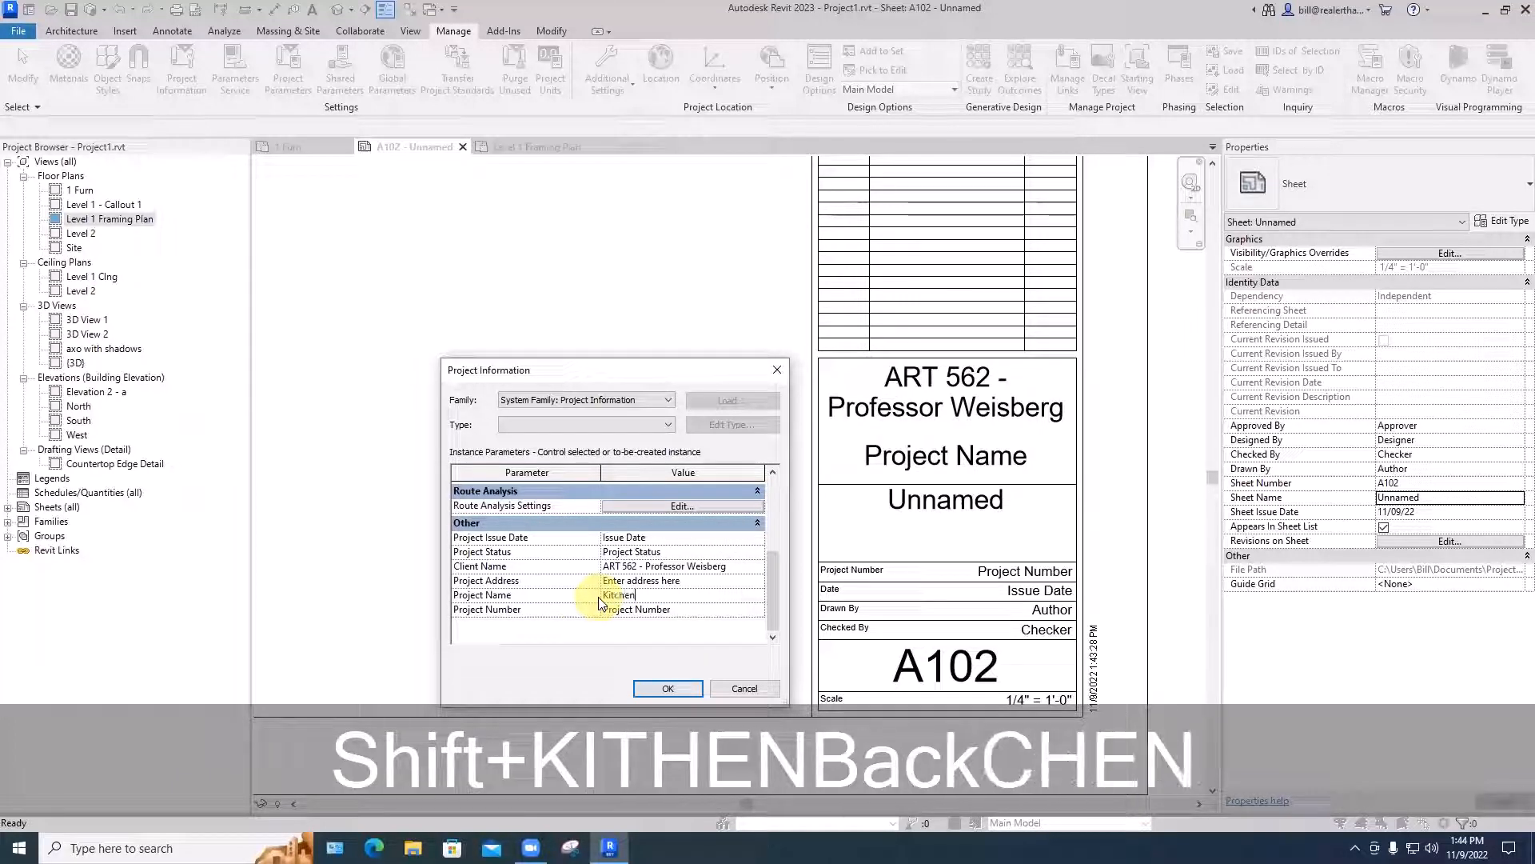
type(" Renova")
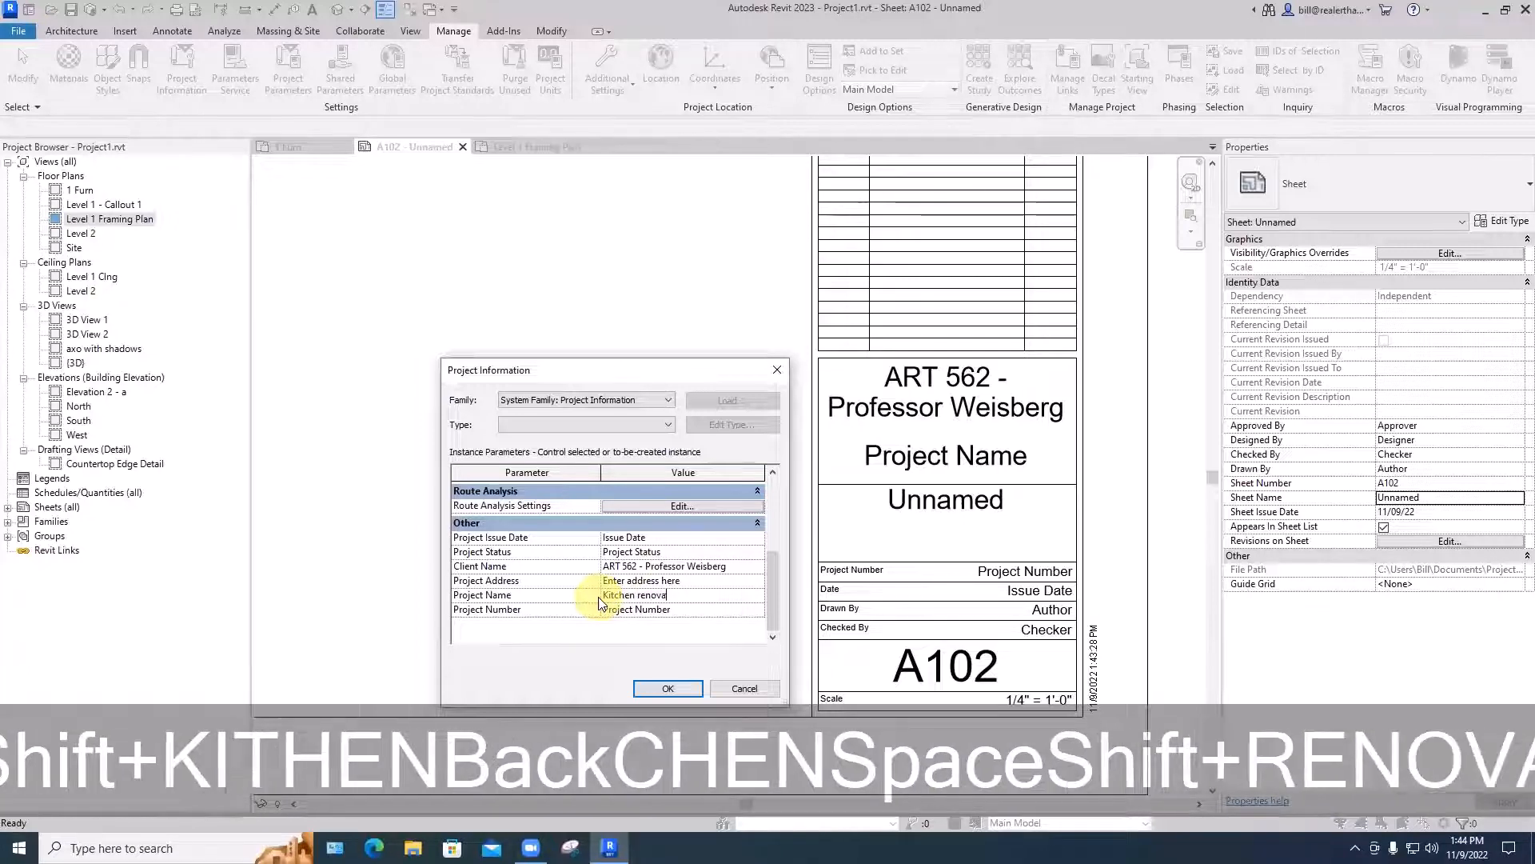
type("tion")
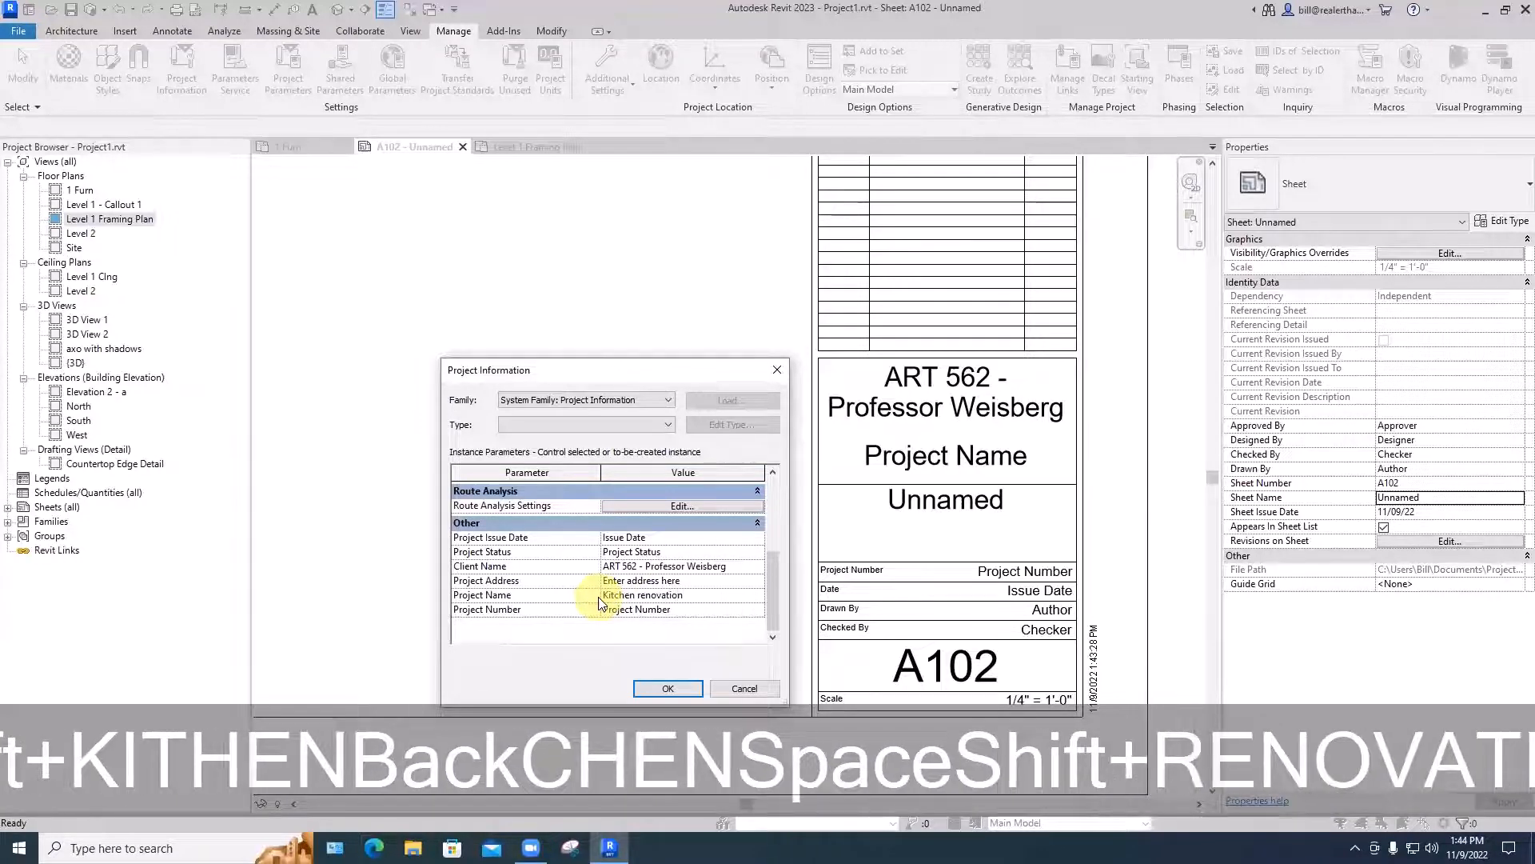
left_click(682, 690)
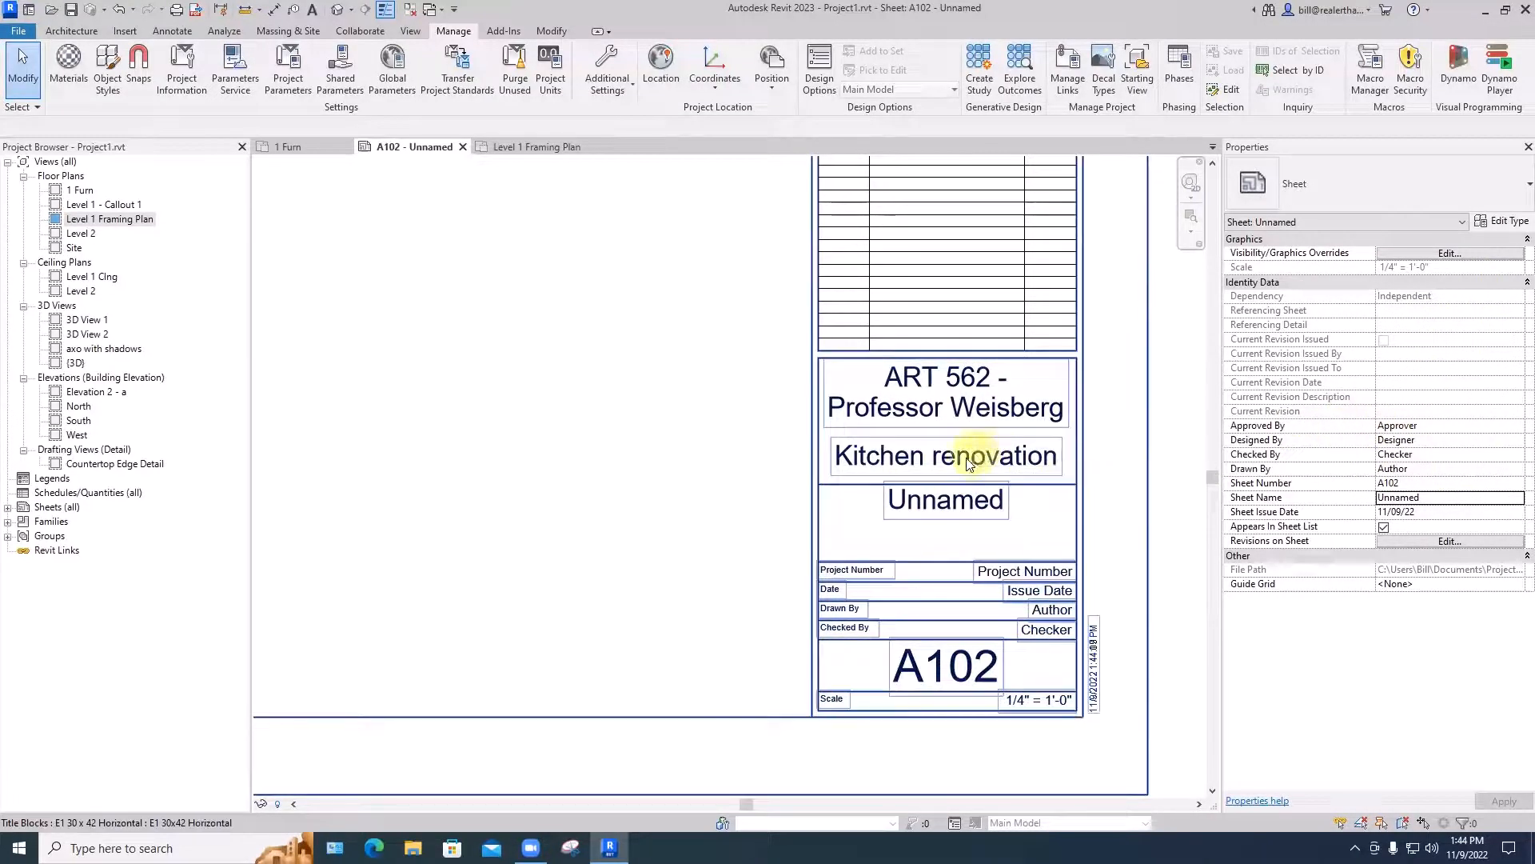
- Add a new sheet using the E1 30 x 42 Horizontal title block and check its project information
scroll(991, 453, "down", 5)
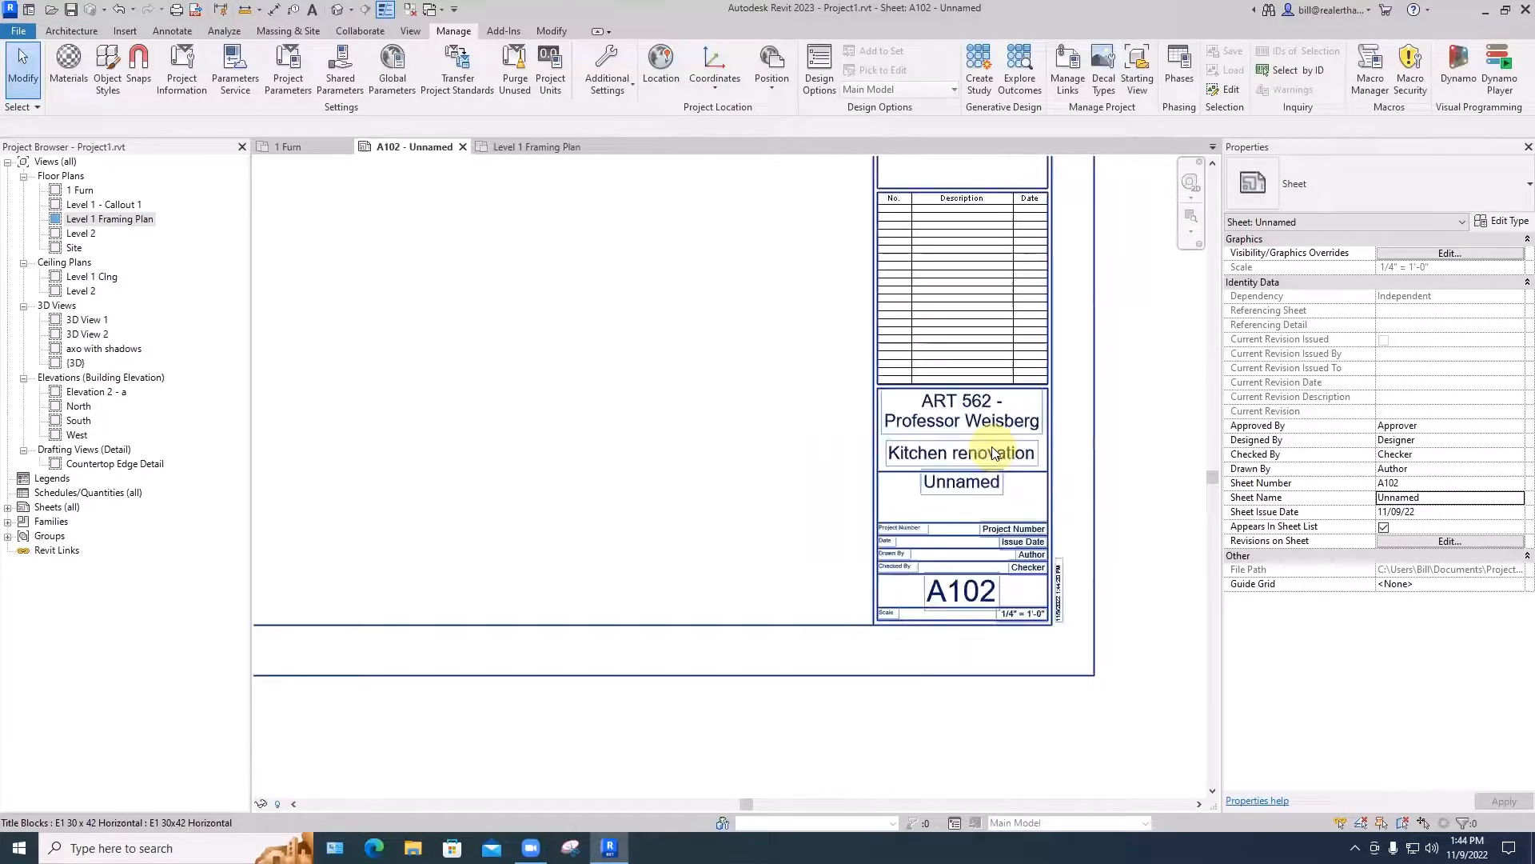
middle_click_drag(881, 456, 915, 544)
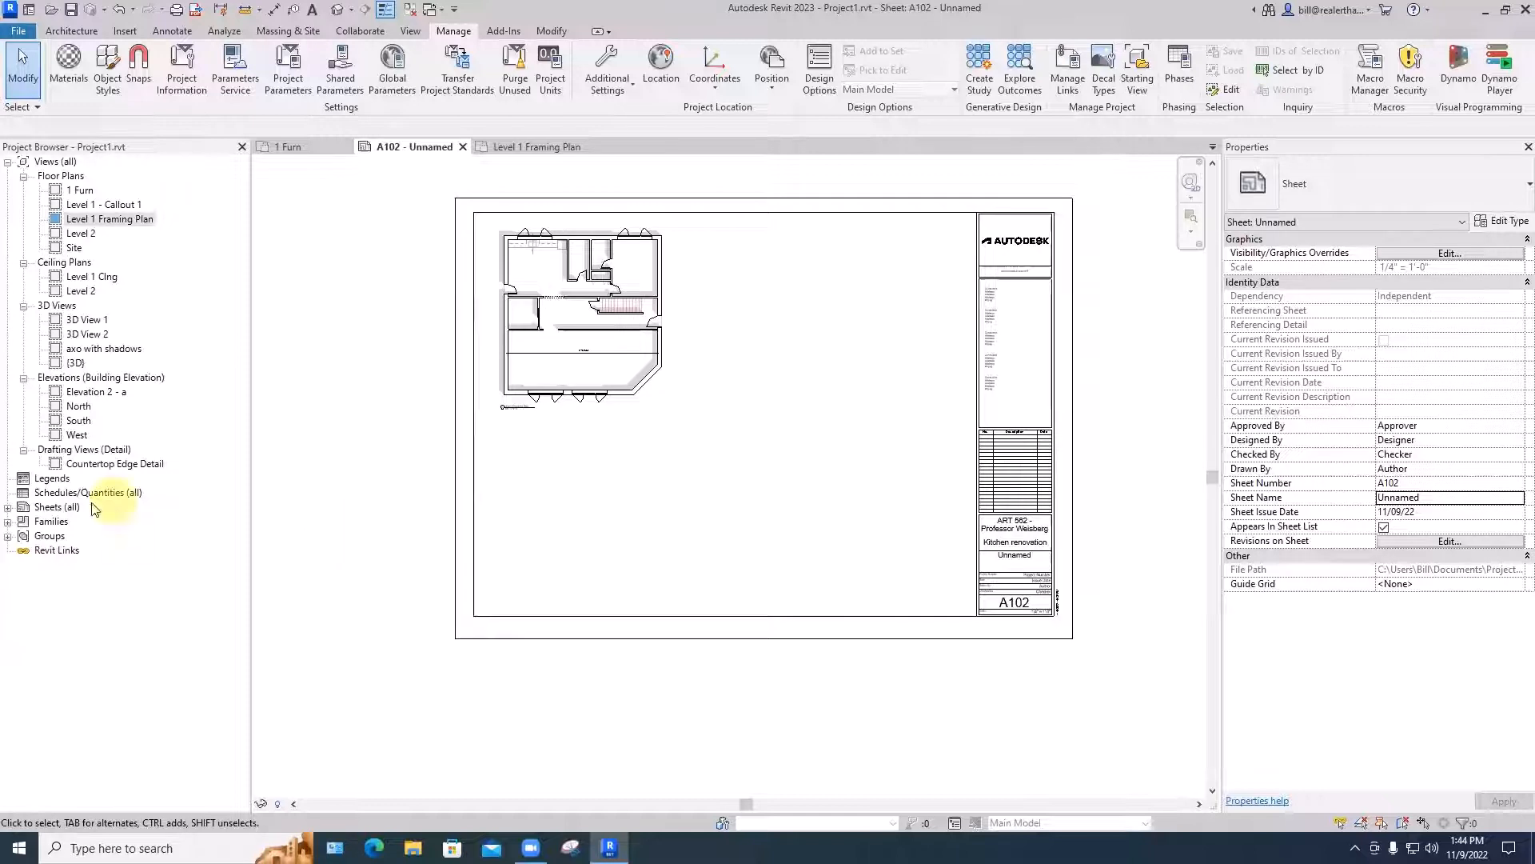
right_click(54, 507)
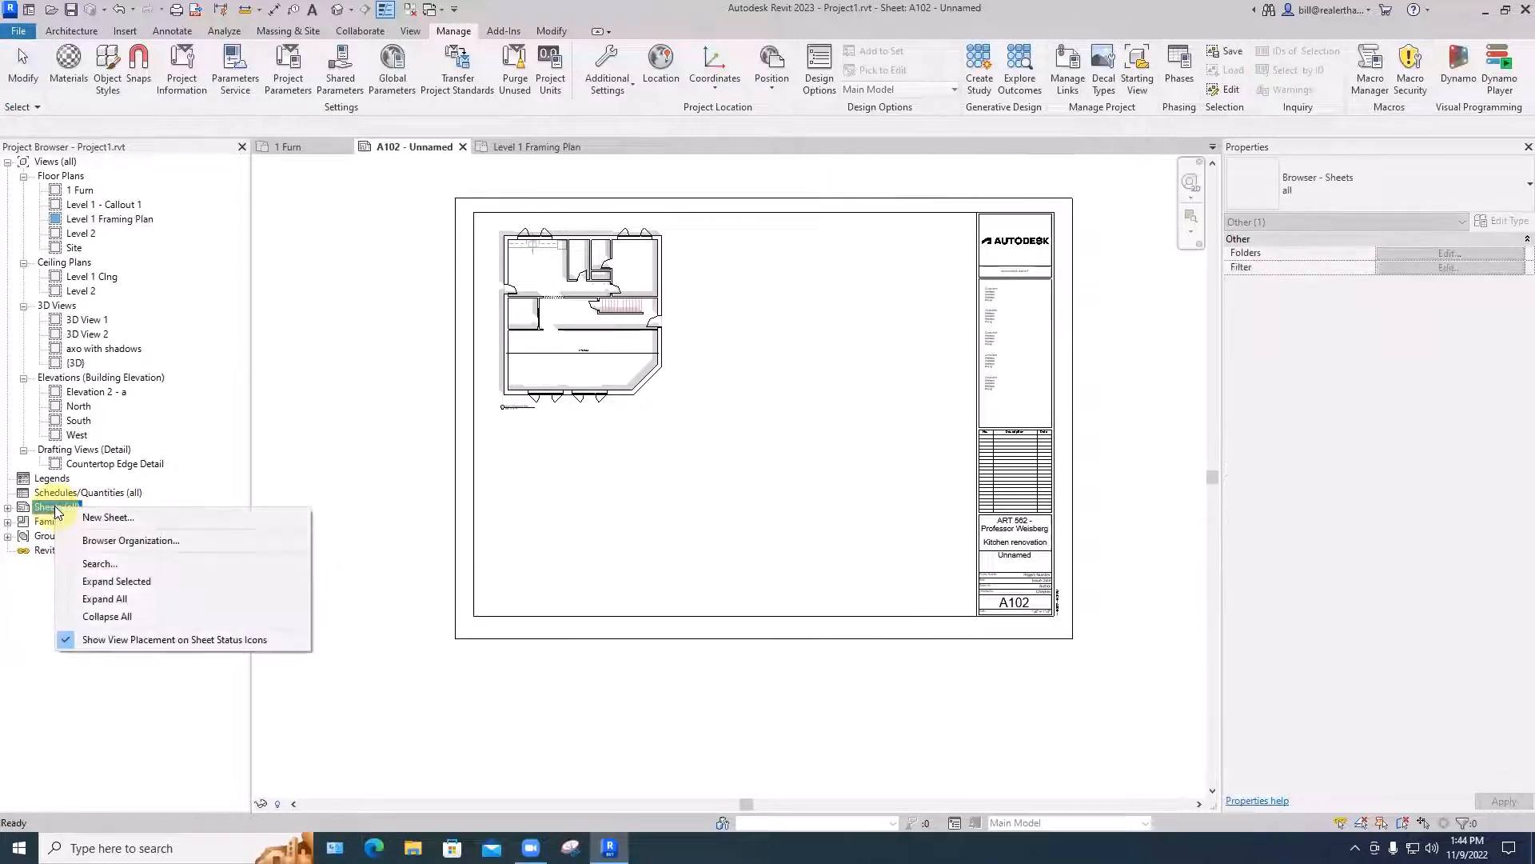
left_click(90, 520)
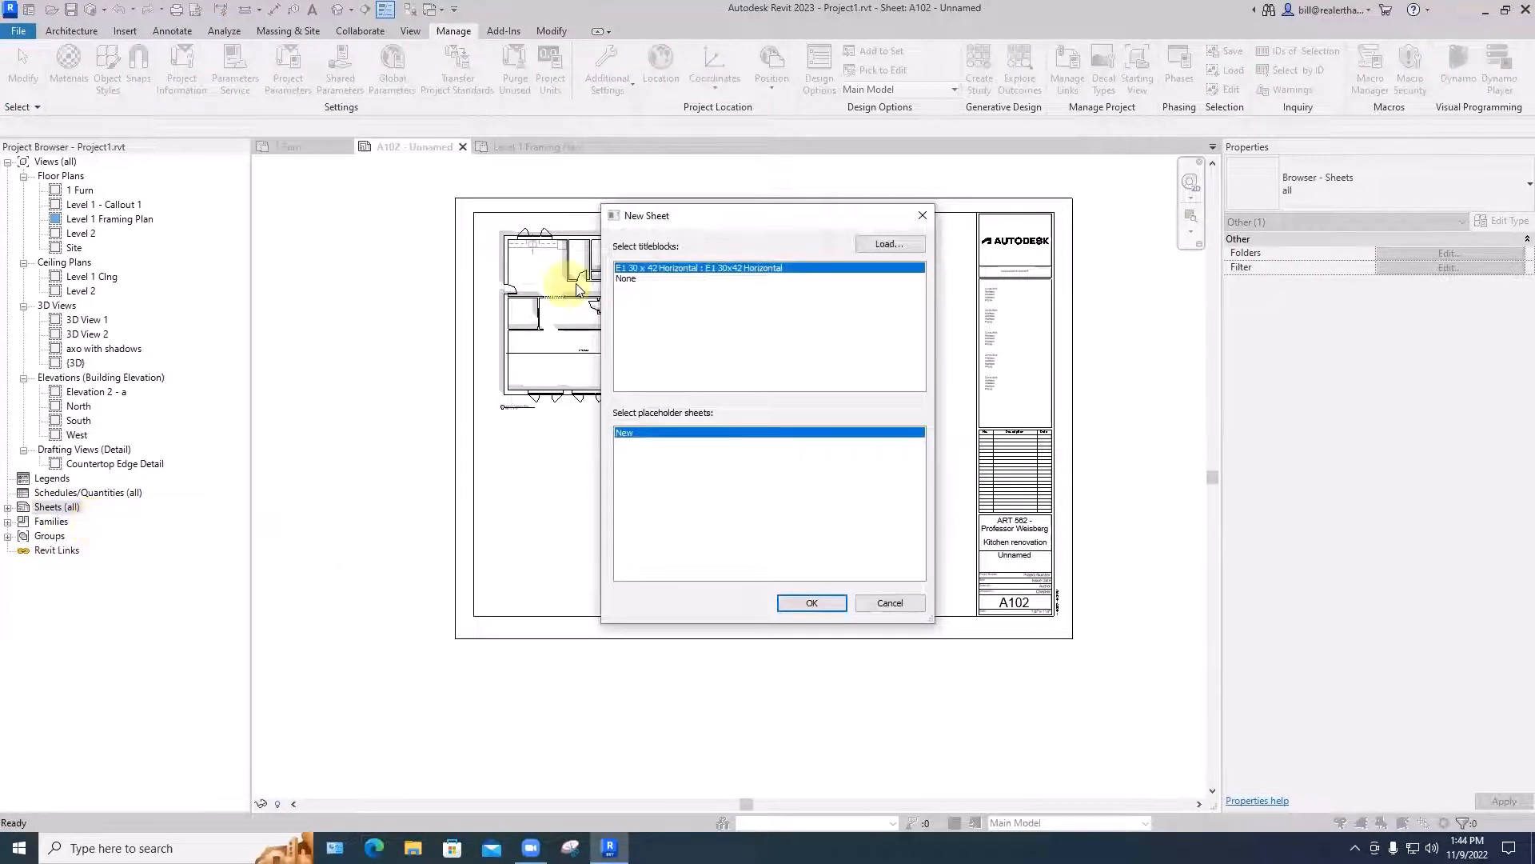
left_click(803, 601)
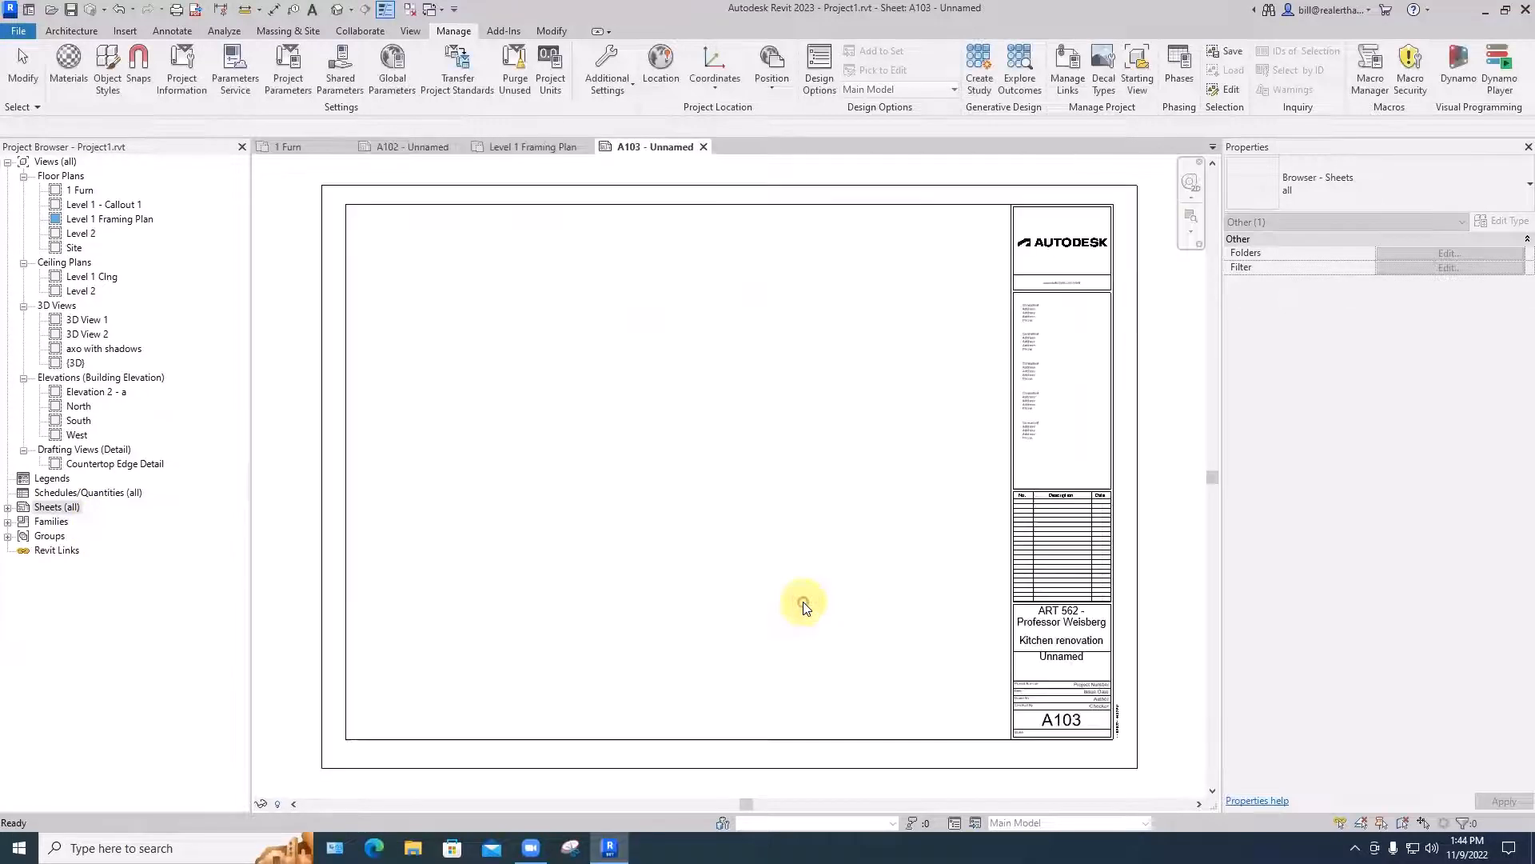
scroll(1068, 643, "up", 5)
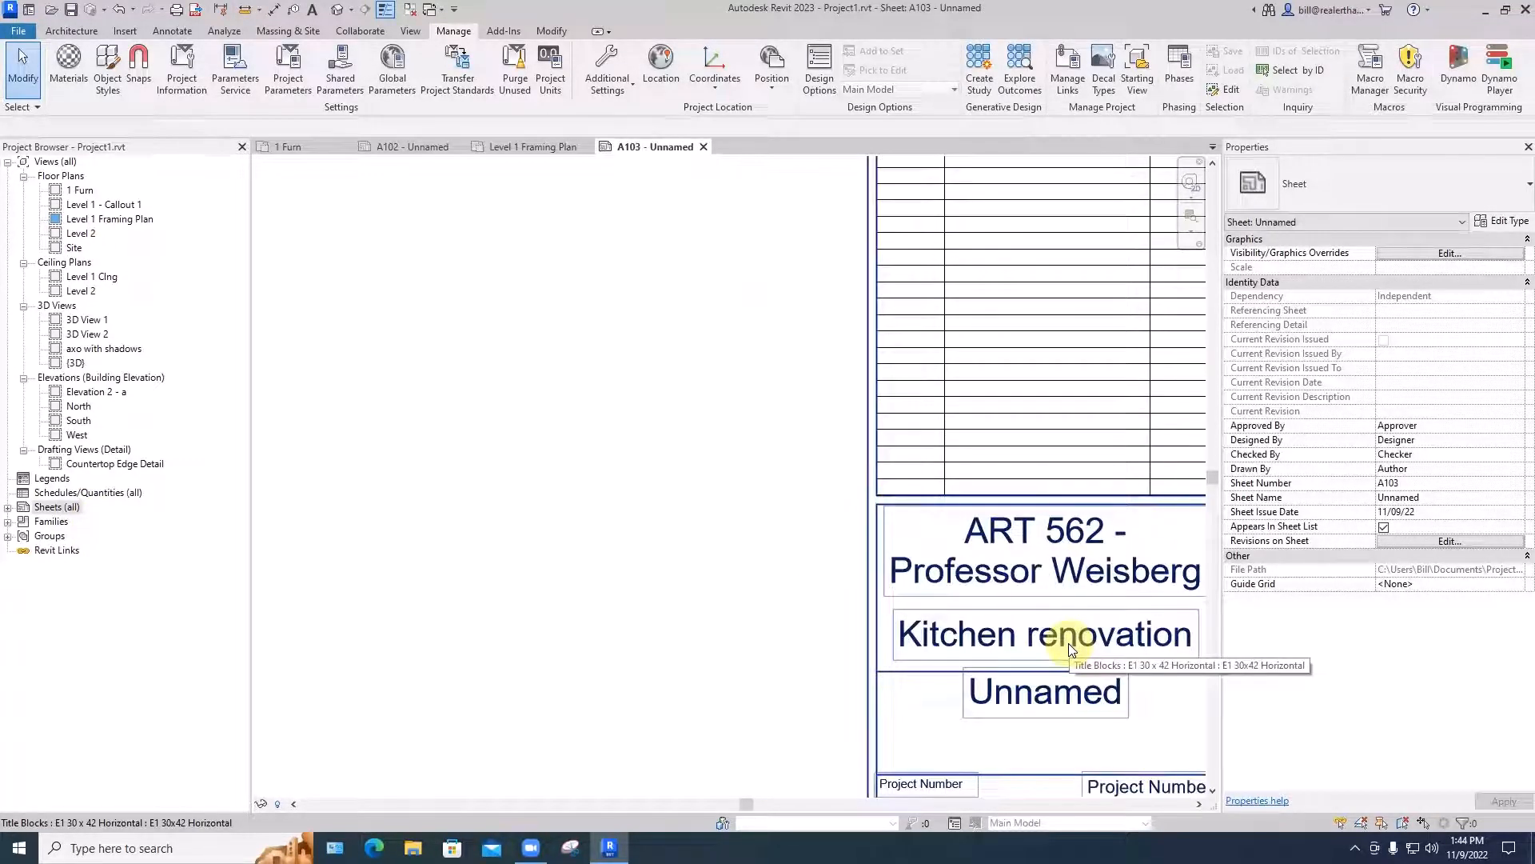
scroll(1071, 643, "down", 5)
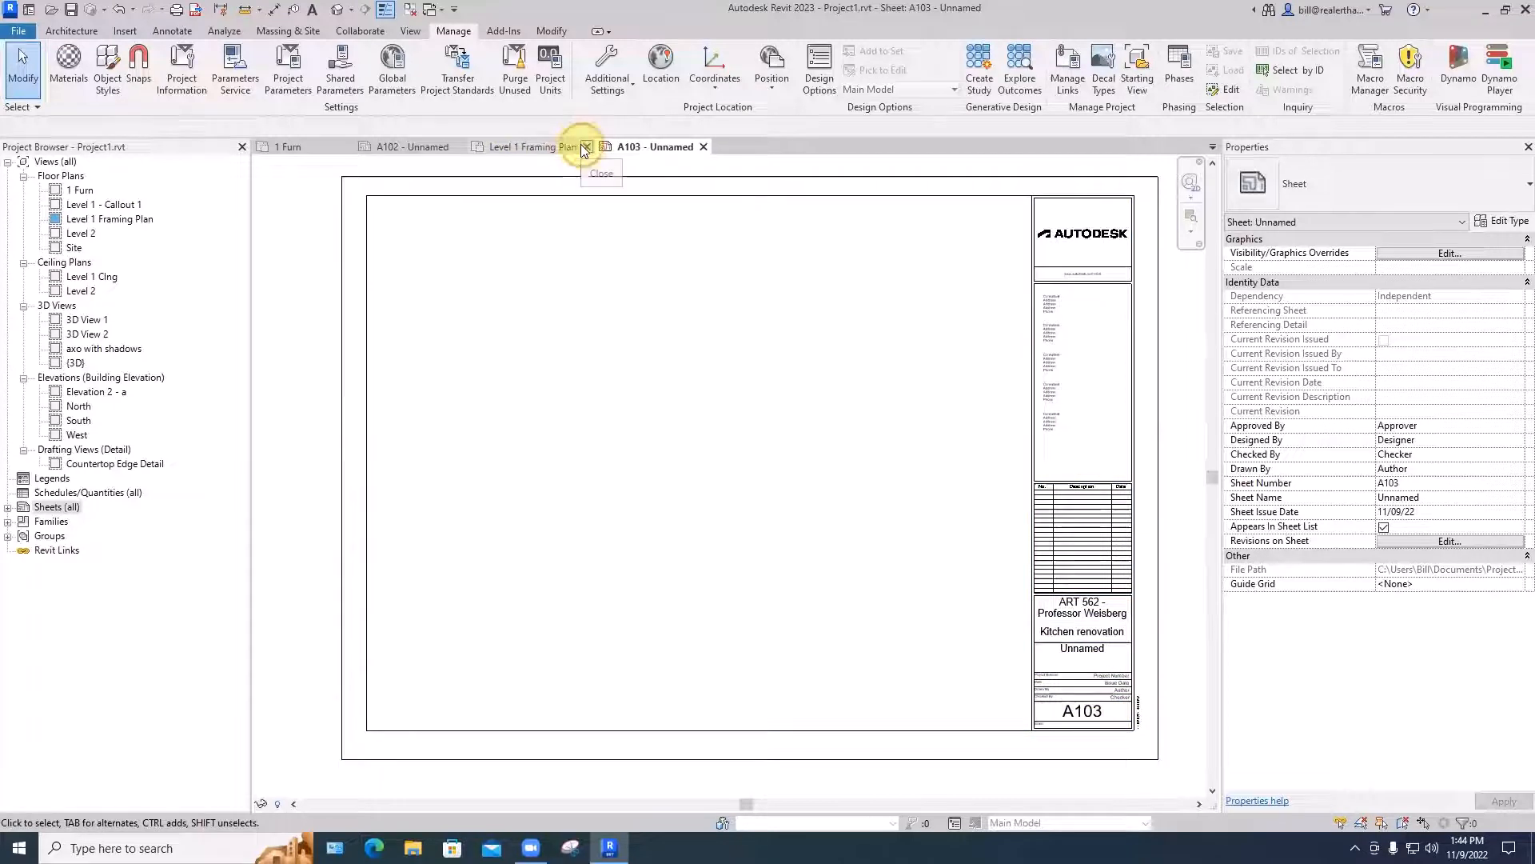
- Close the Level 1 Framing Plan and 1 Furn views and switch to sheet A102
left_click(581, 150)
left_click(345, 148)
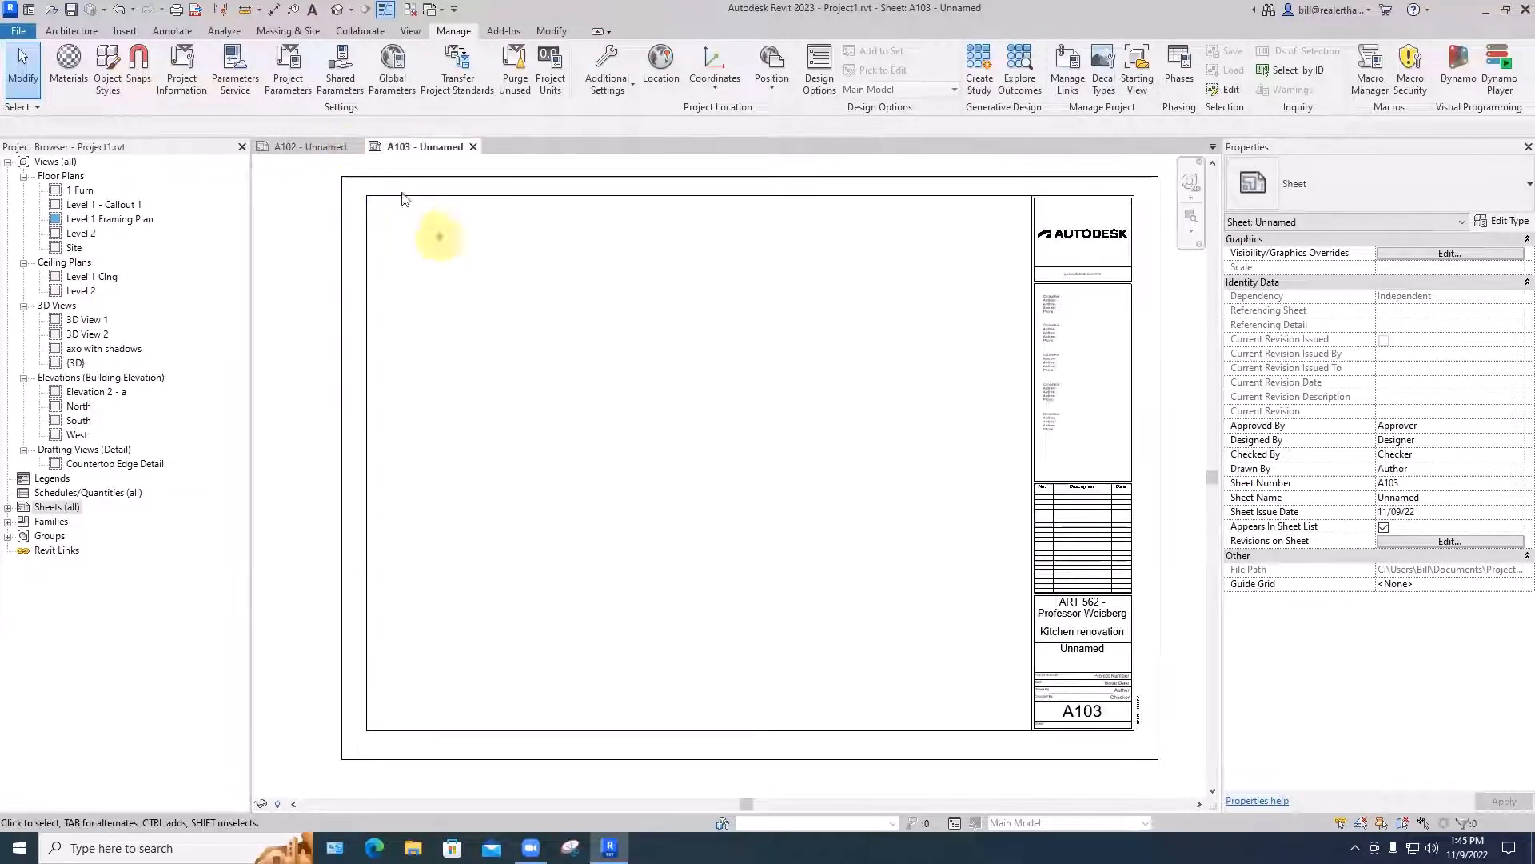
left_click(308, 148)
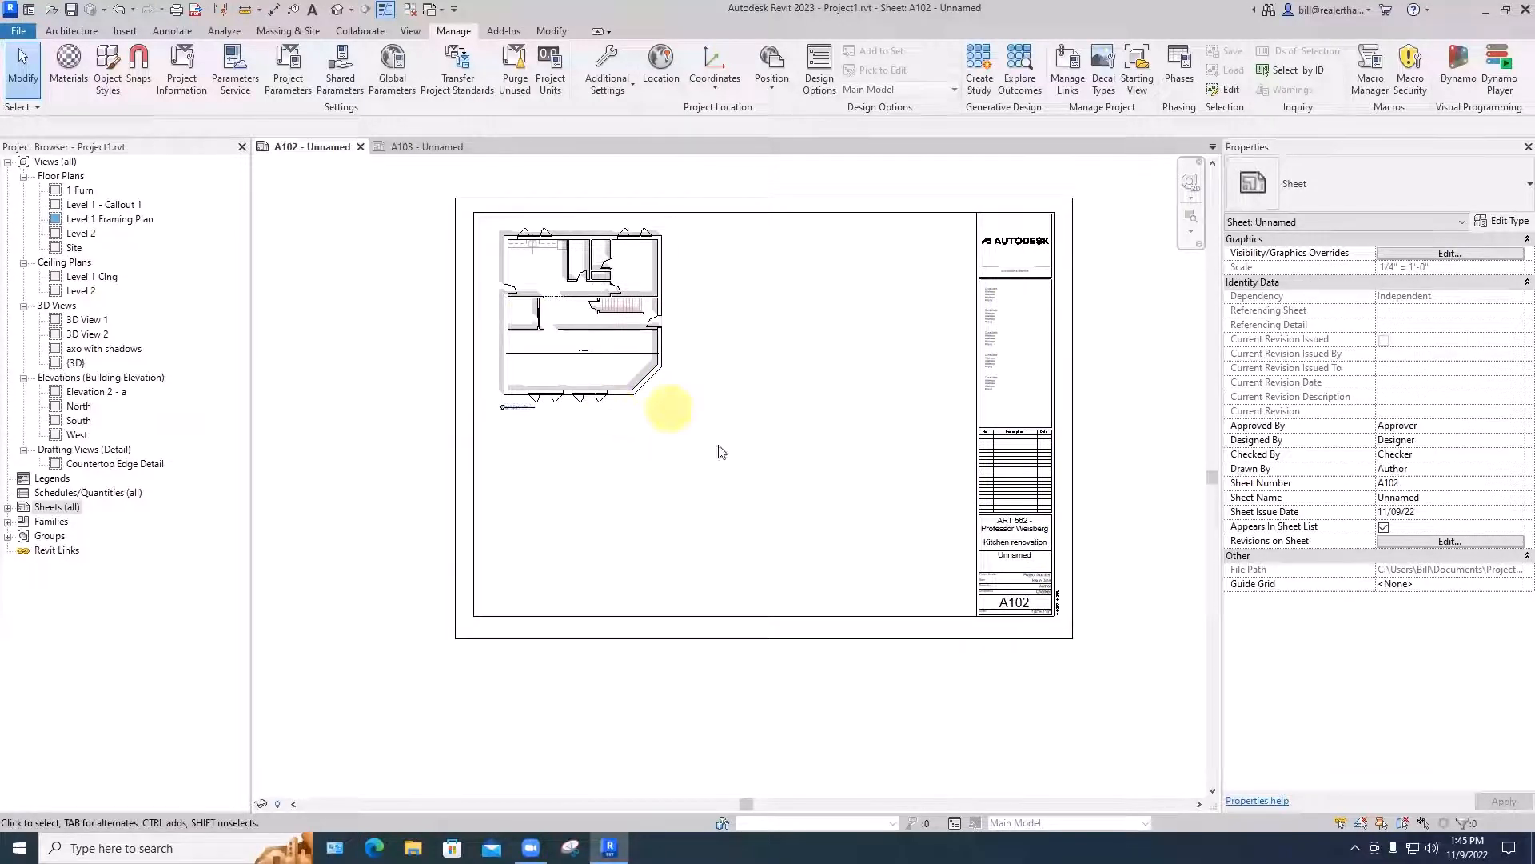
- Renumber sheet A102 as A101 directly in its title block
scroll(1023, 609, "up", 3)
scroll(1022, 604, "up", 4)
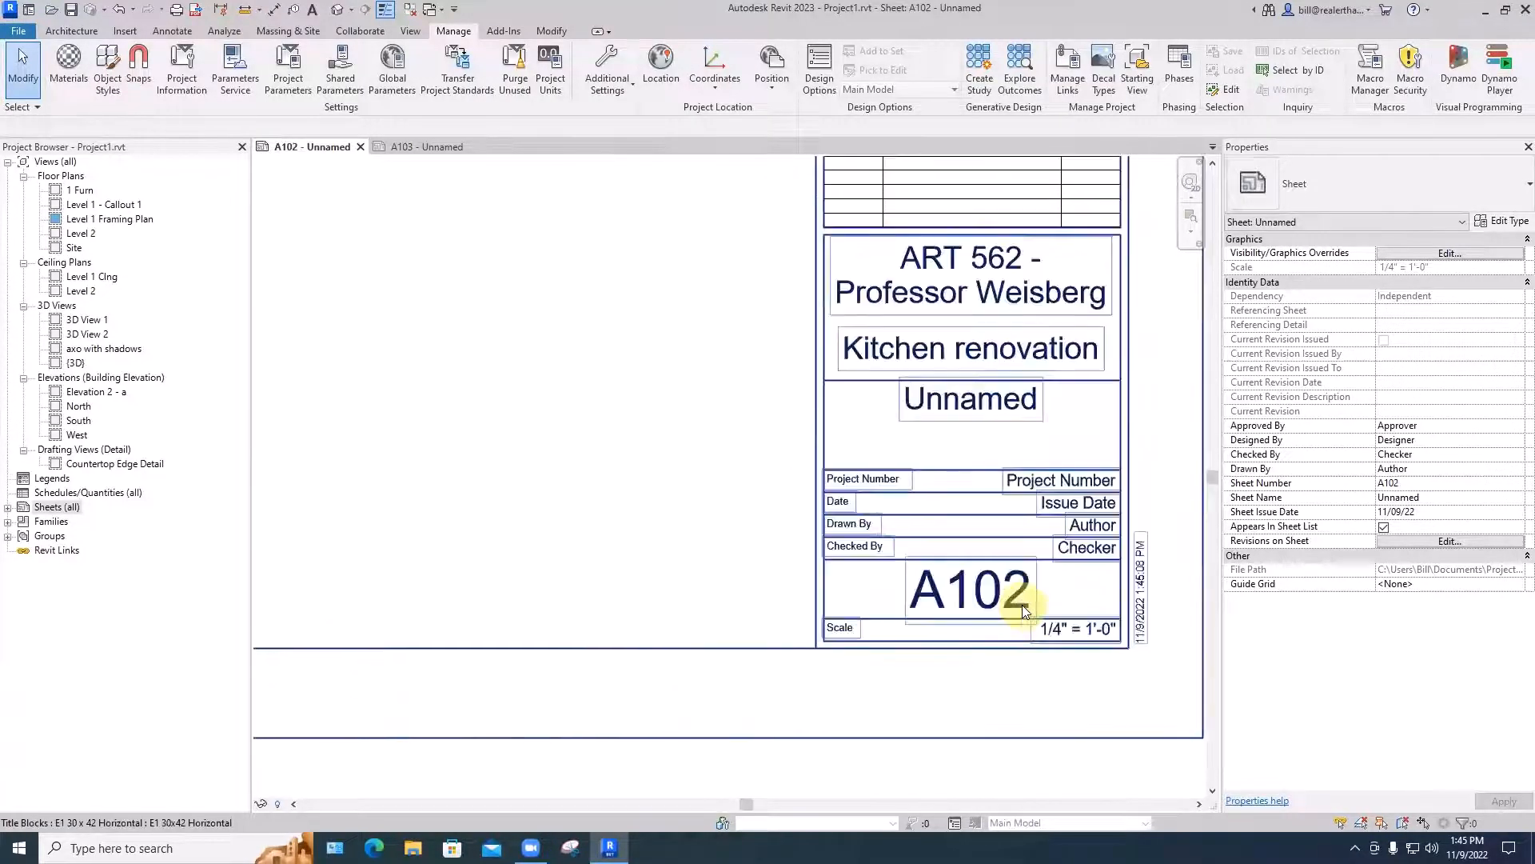
left_click(1014, 584)
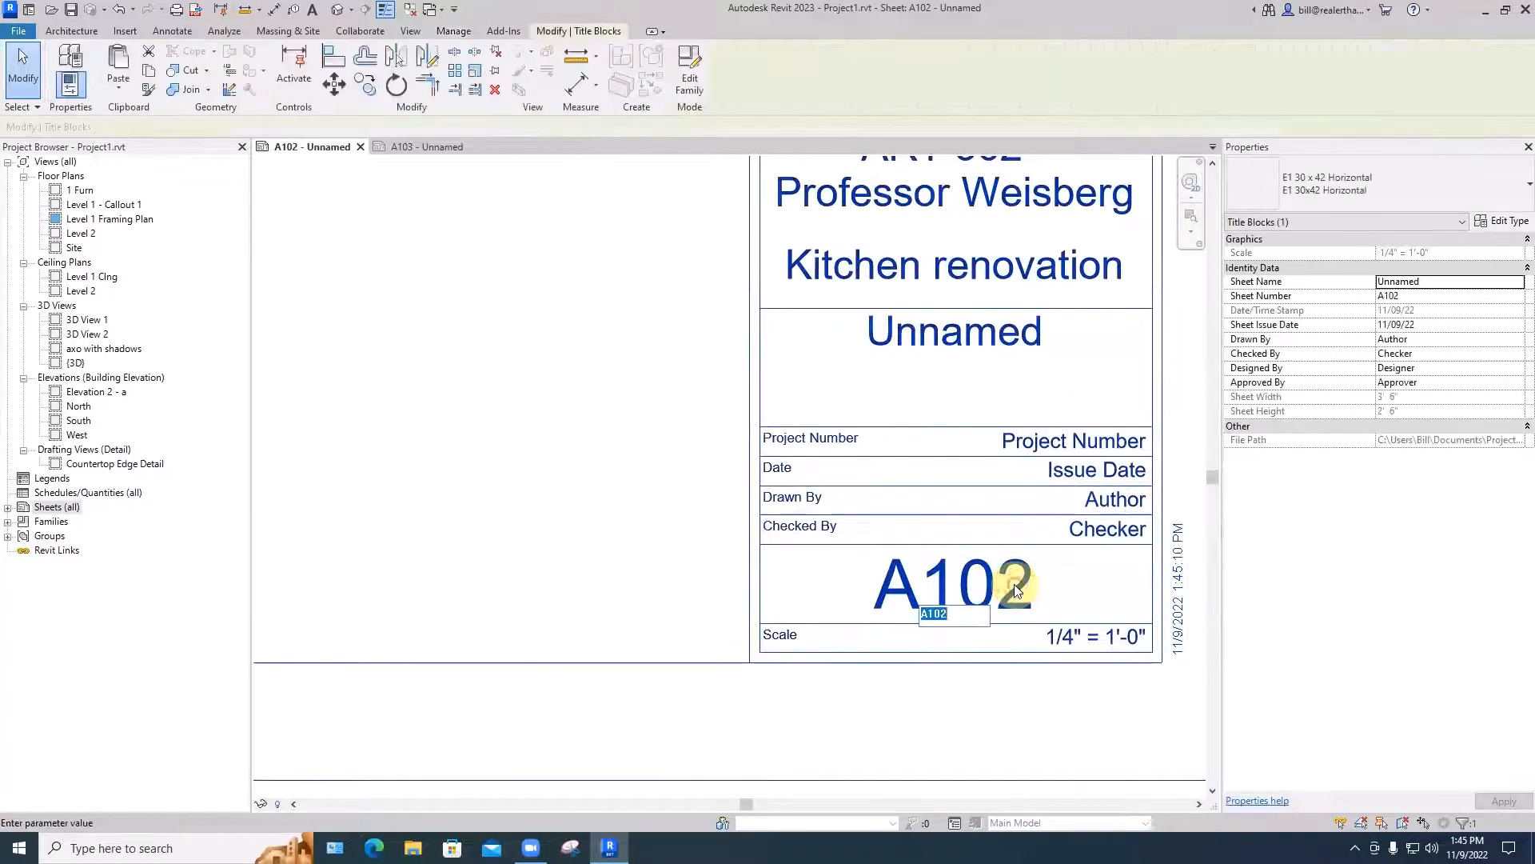
left_click(943, 612)
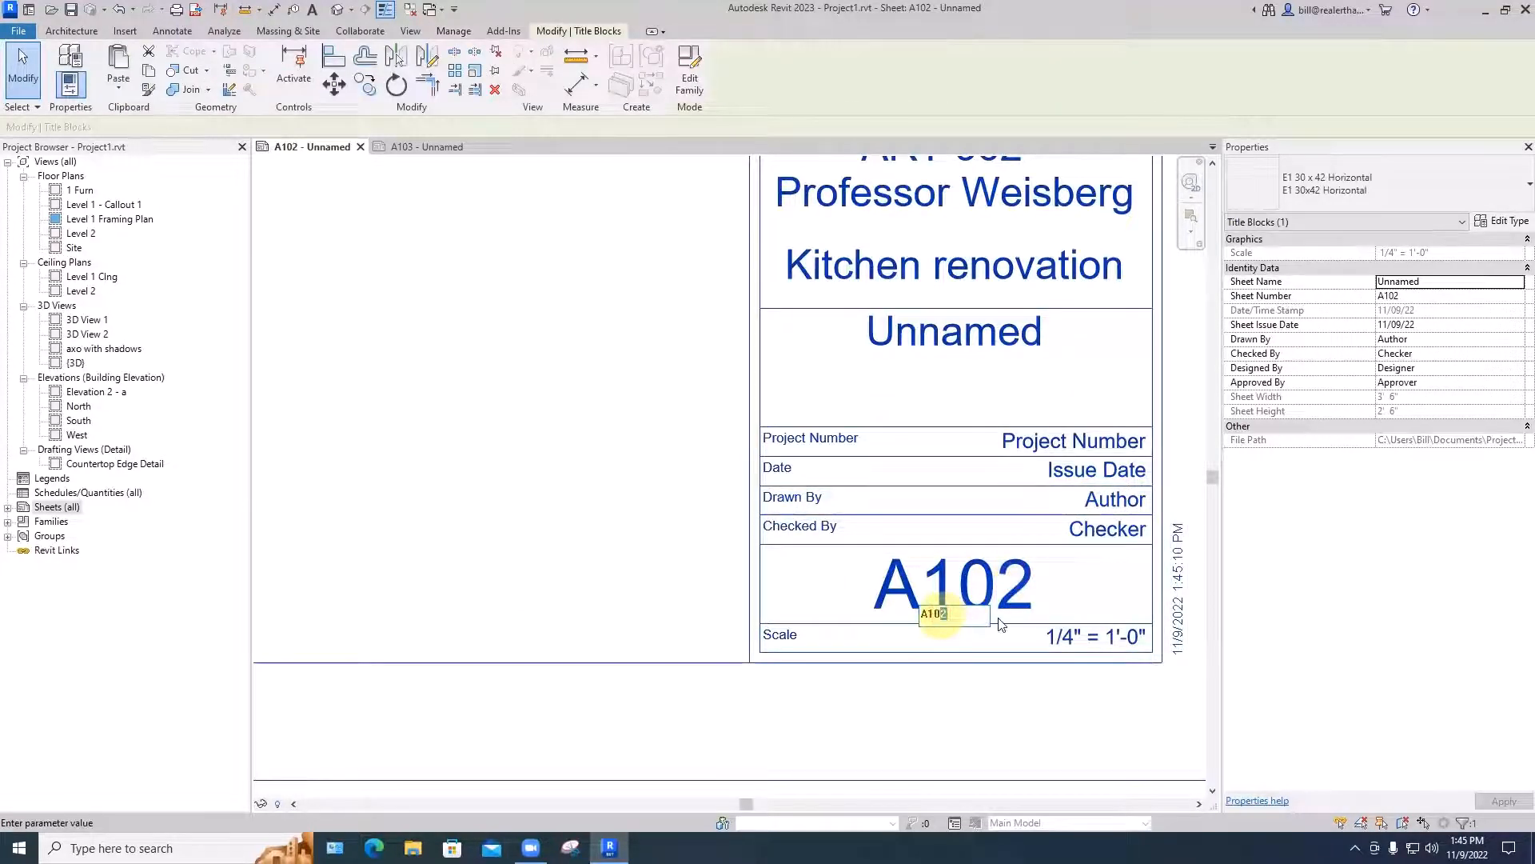
type("1")
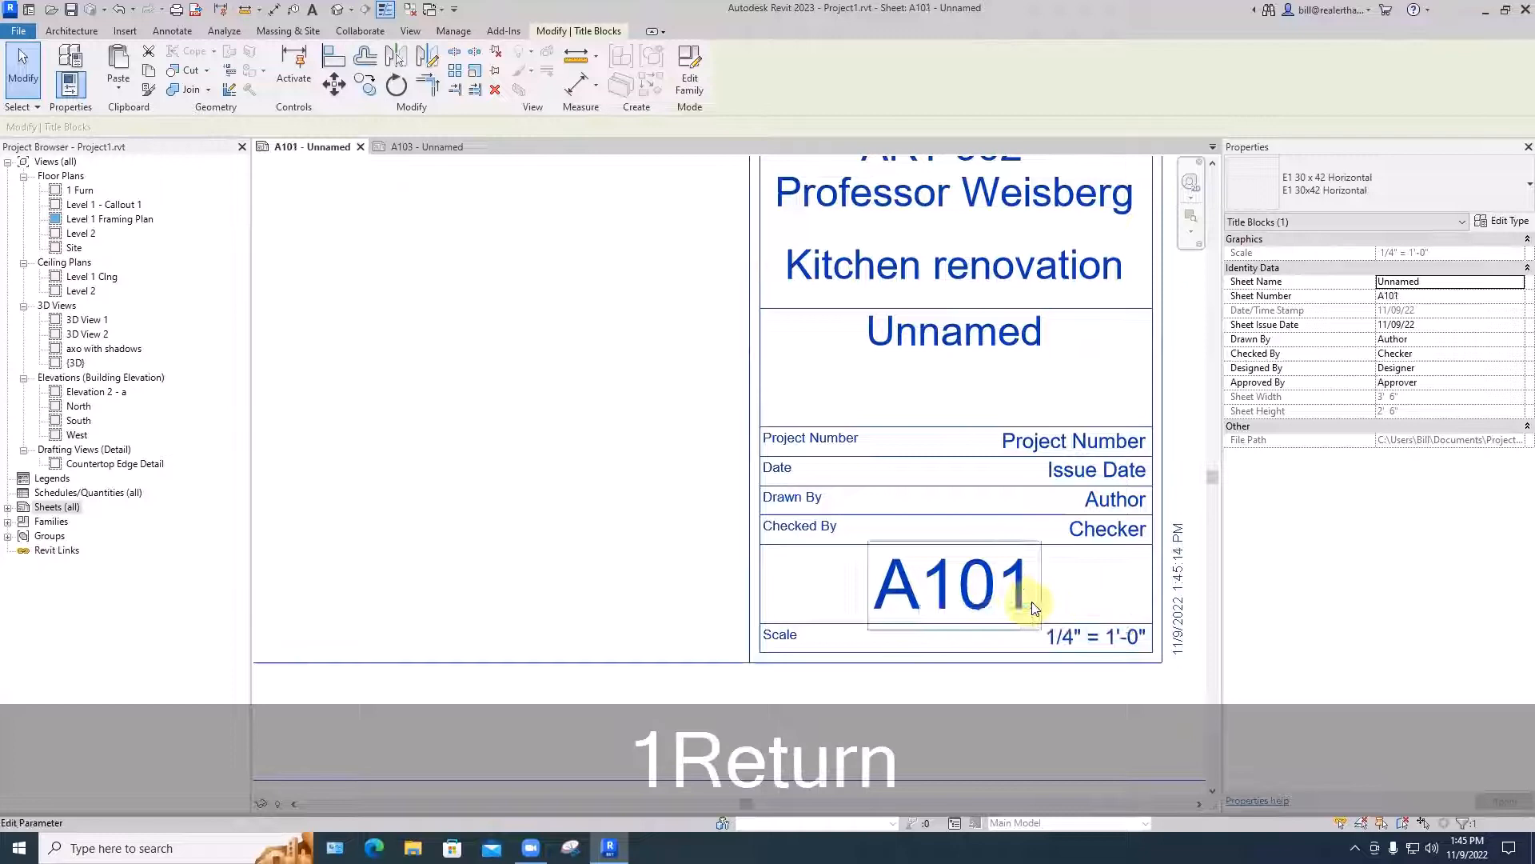
left_click(678, 573)
- Set the Sheet Name of sheet A101 to Framing PLans in the title block's properties
scroll(679, 573, "down", 3)
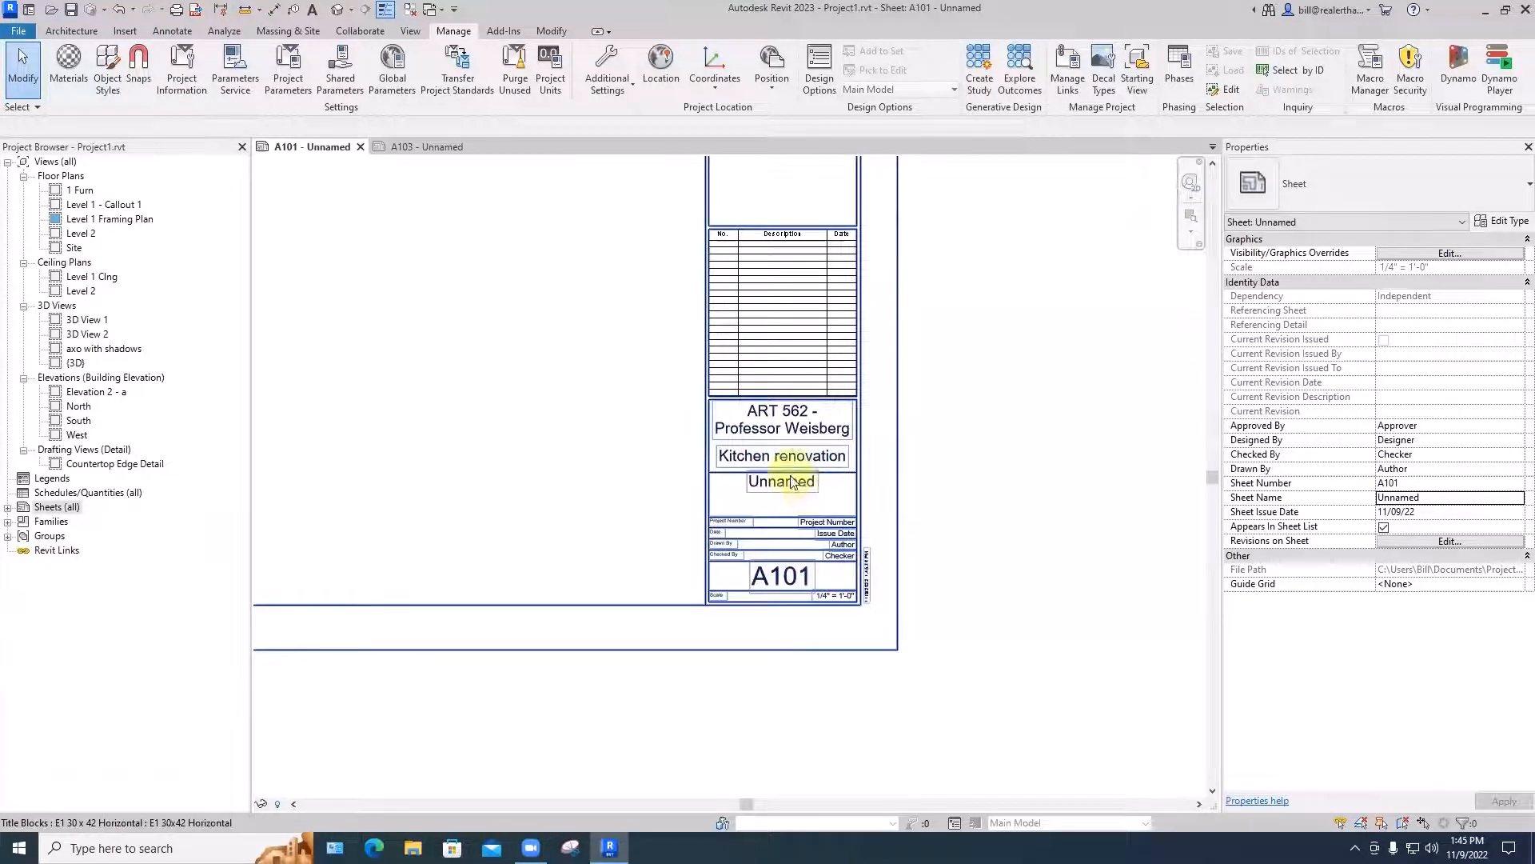
left_click(788, 487)
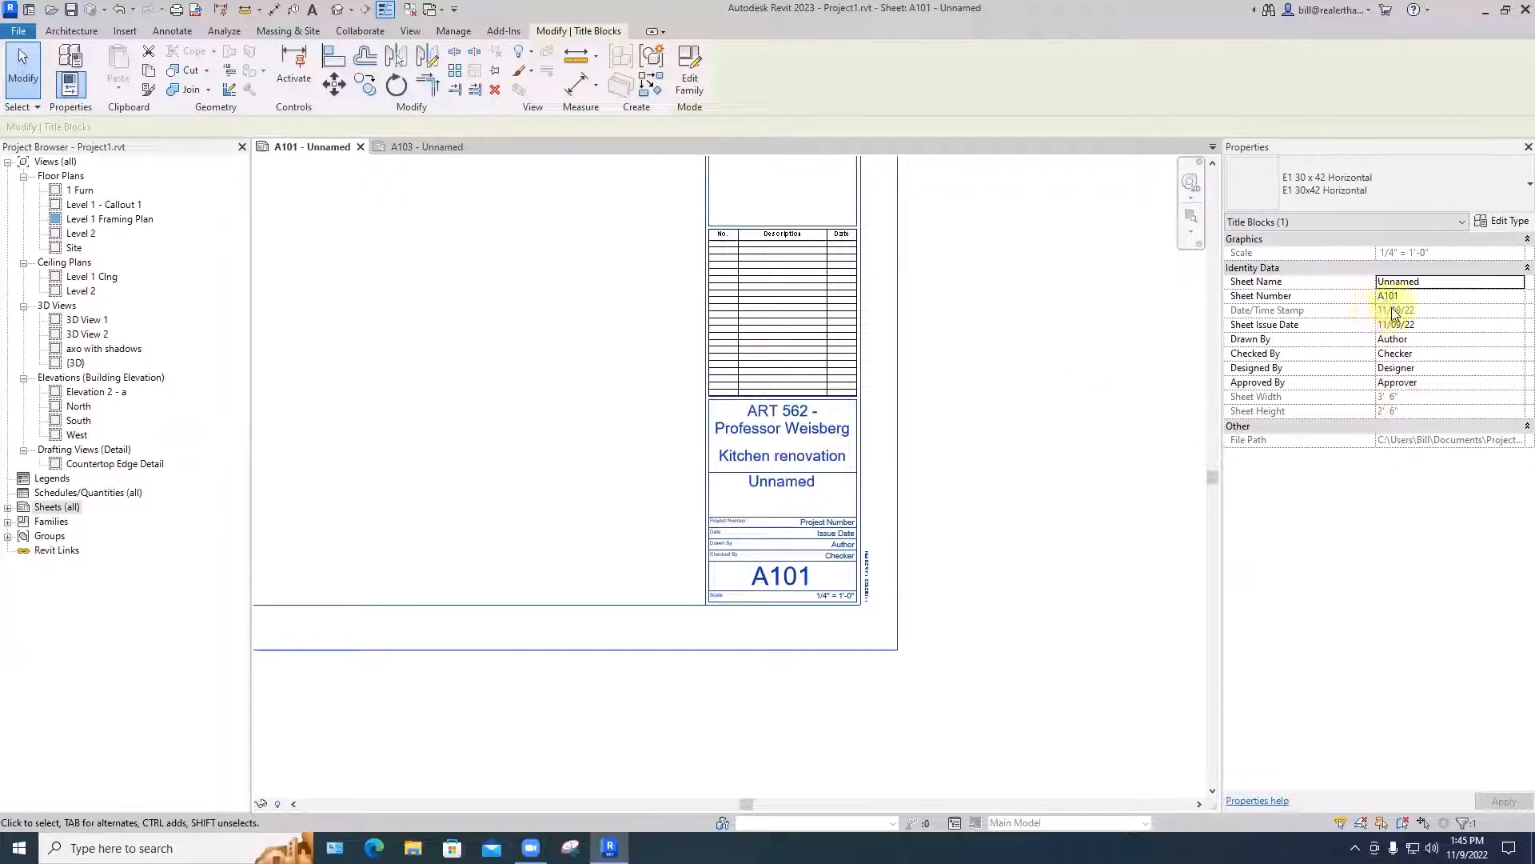
left_click(1428, 286)
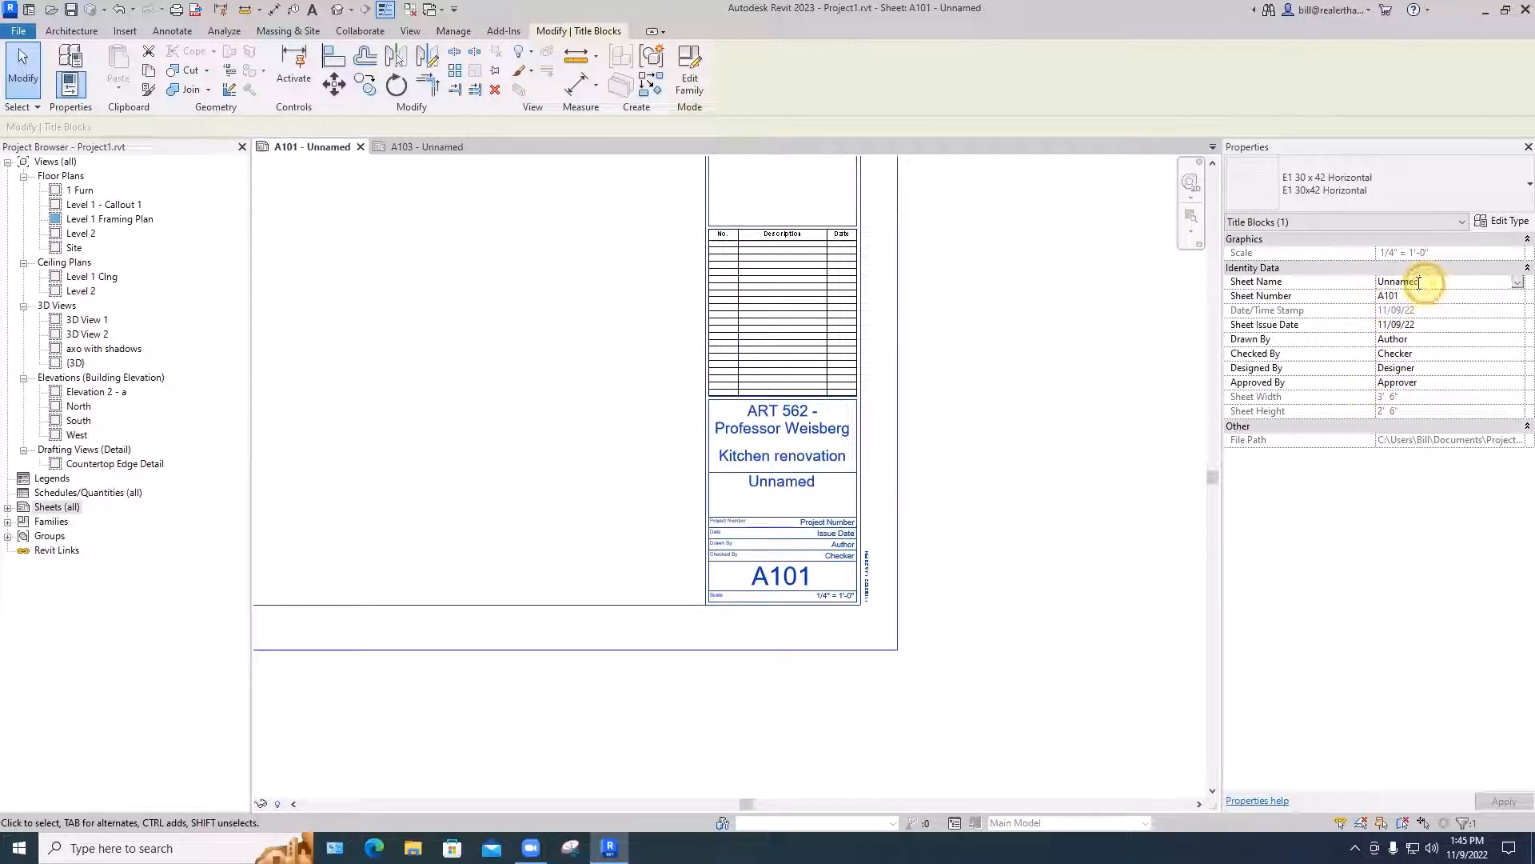
type("Fr")
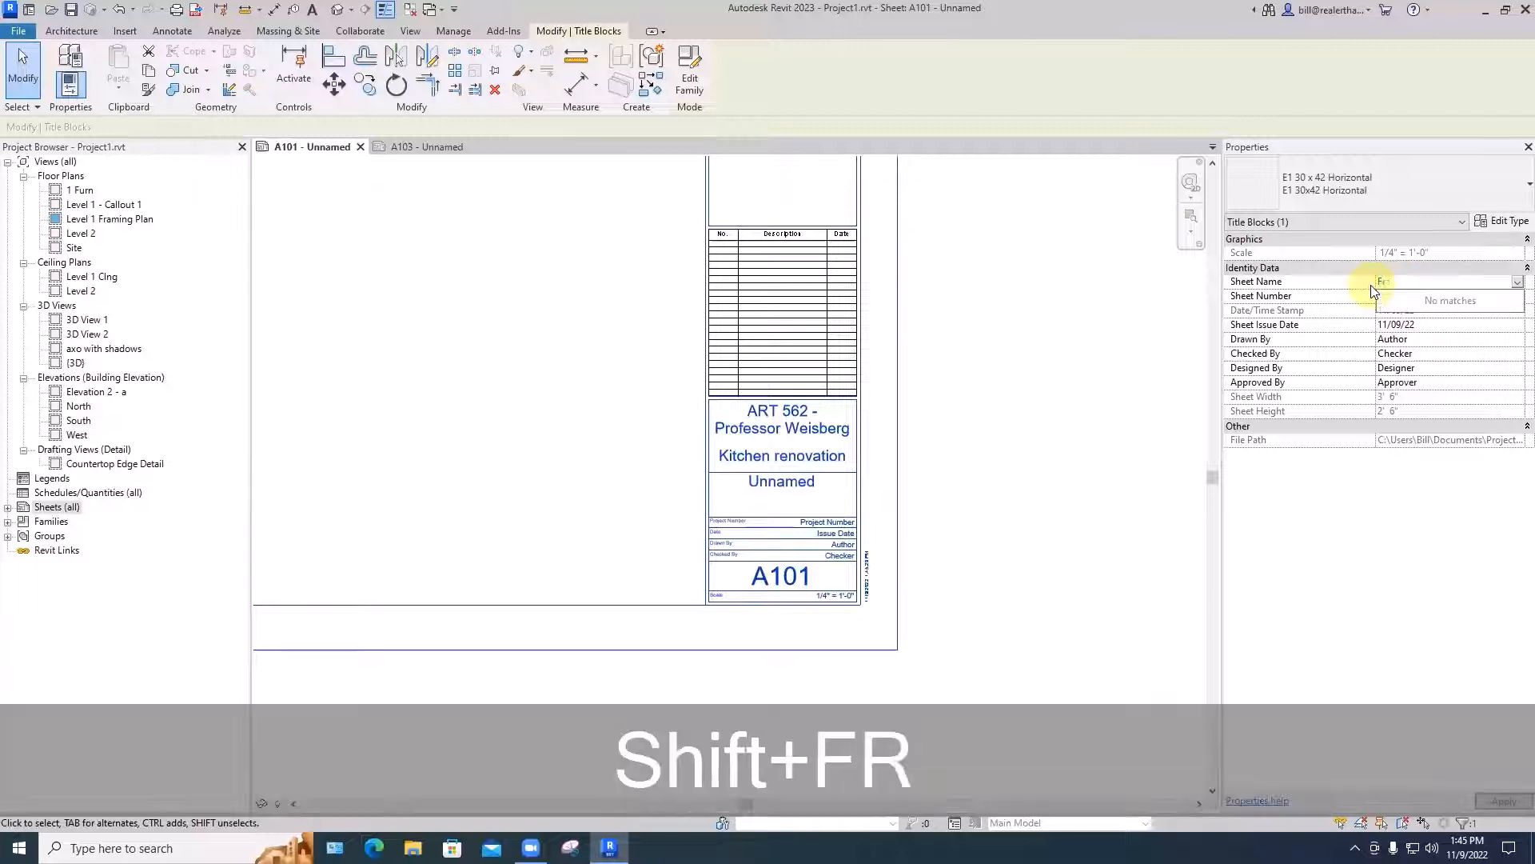
type("aming PLans")
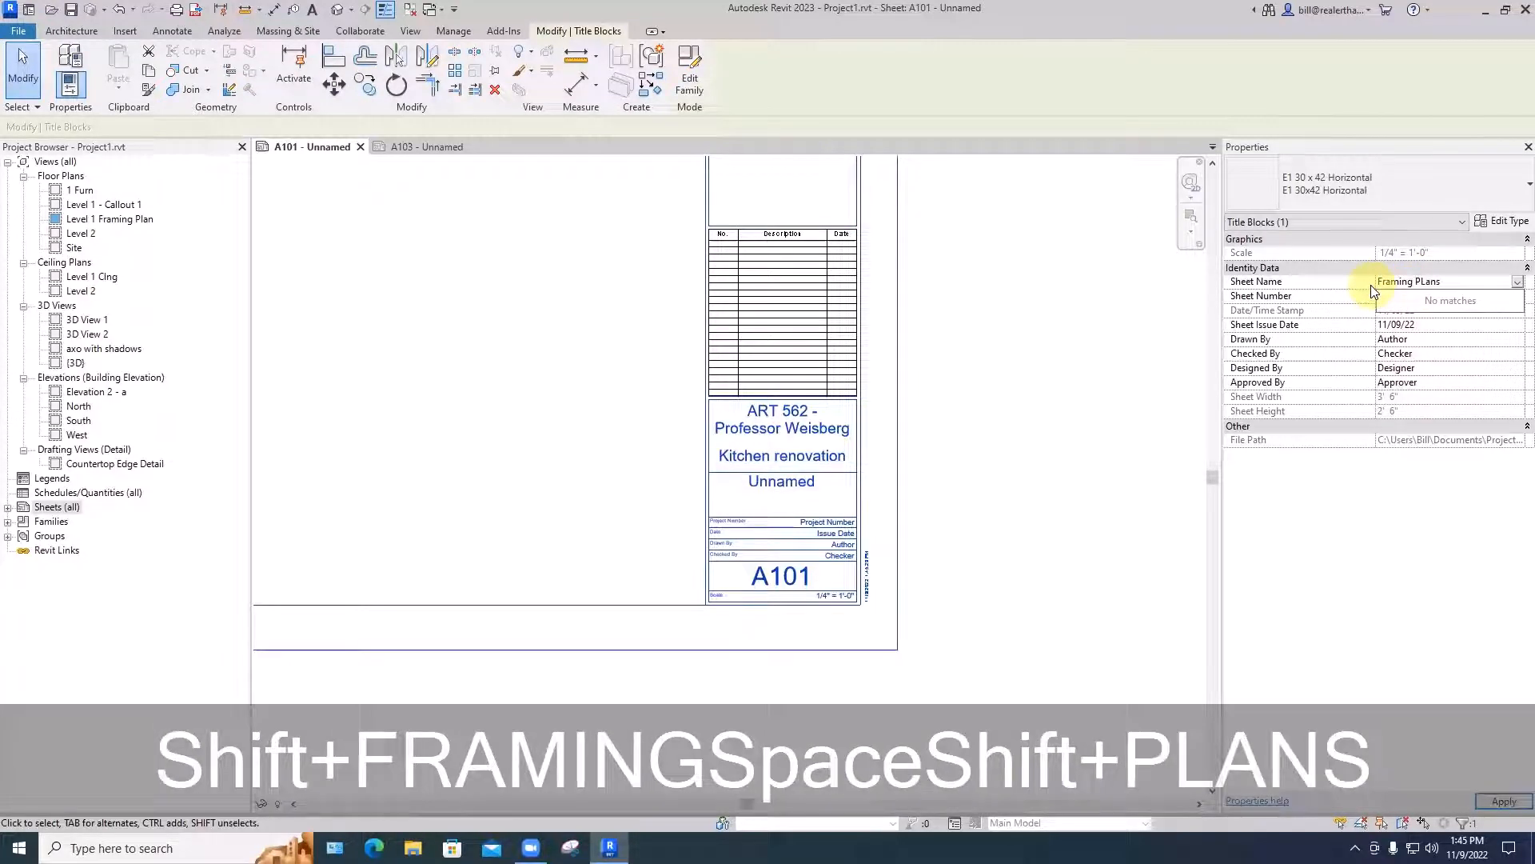
key("Return")
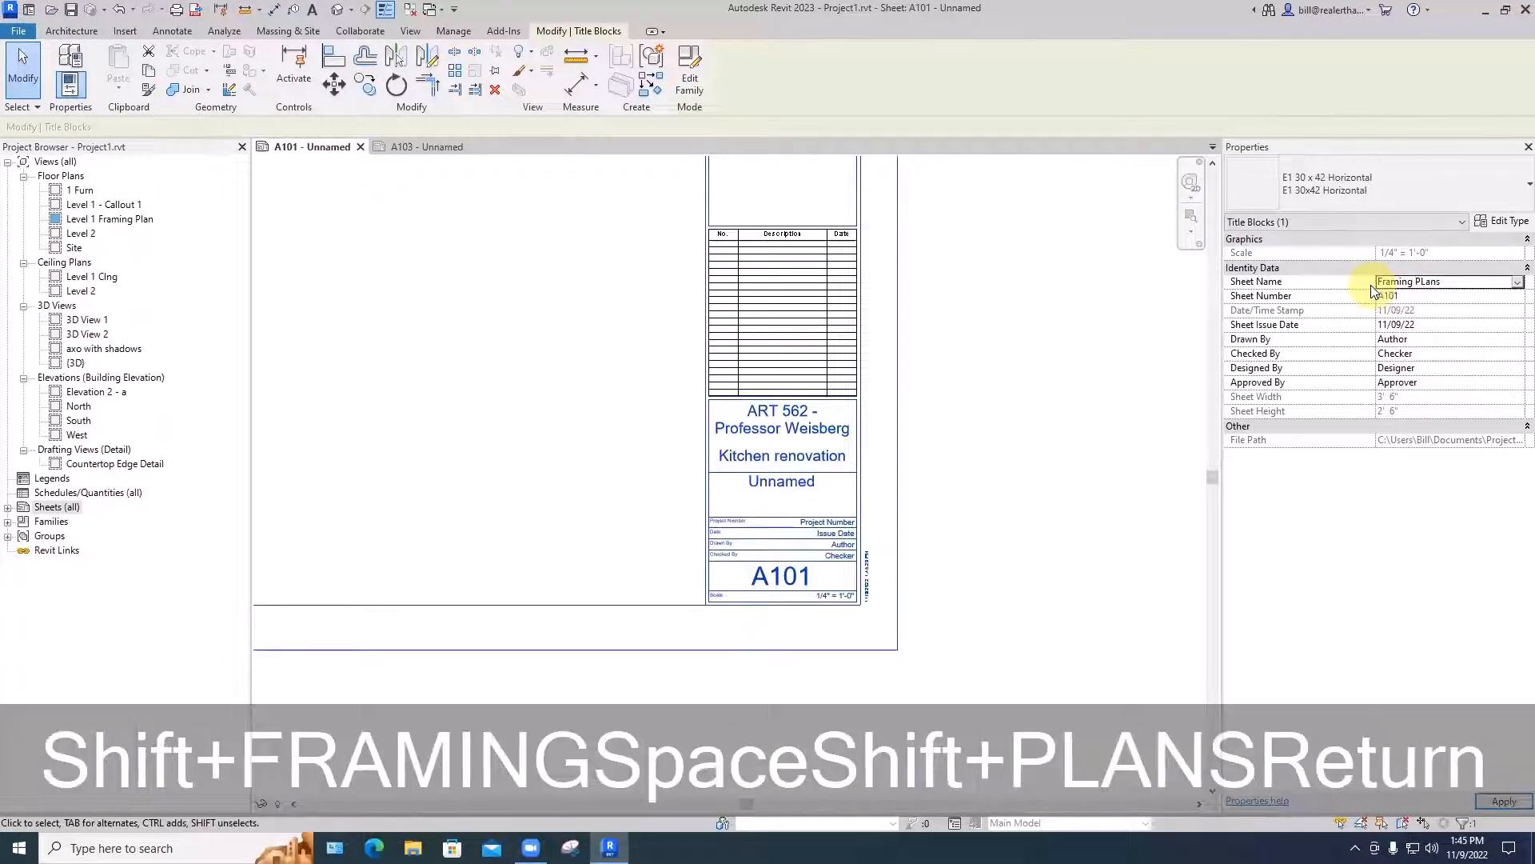
- Set the title block's Drawn By value to BG and replace its Checked By value with a blank space
left_click(1395, 340)
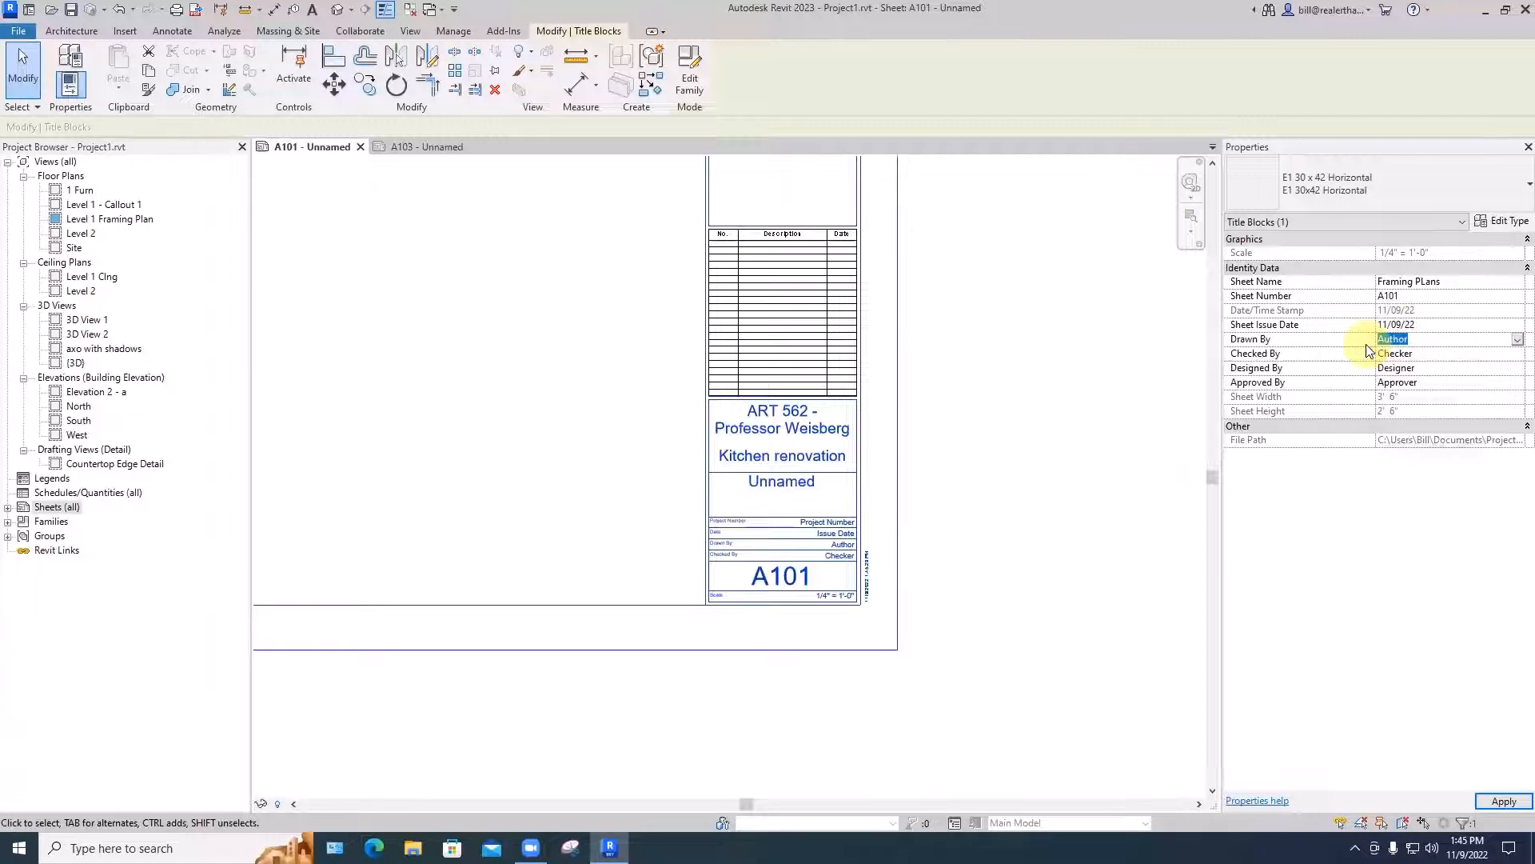
type("BG")
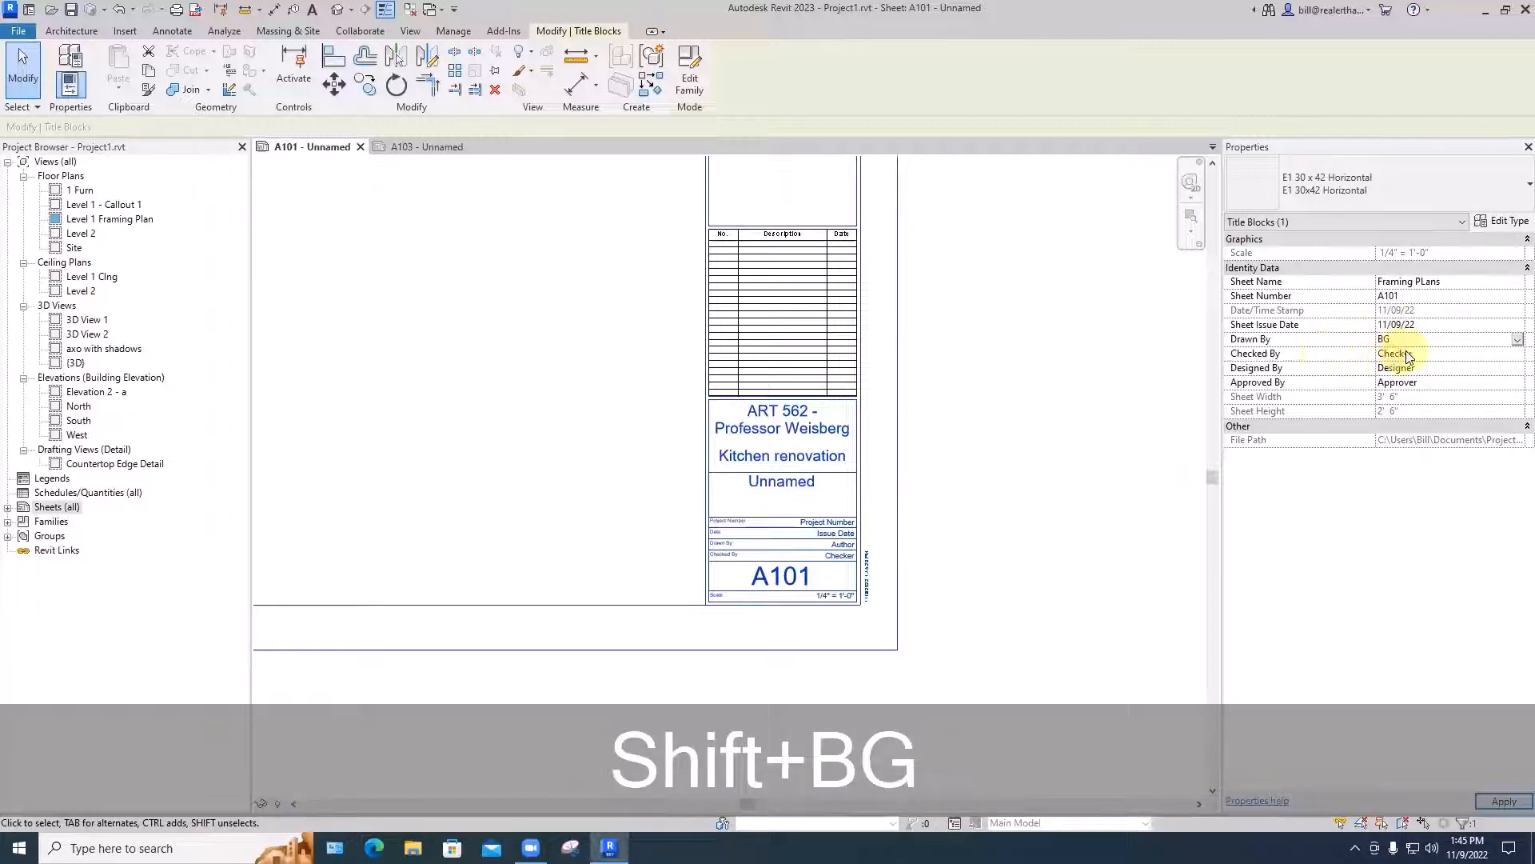
left_click(1369, 357)
key("BackSpace")
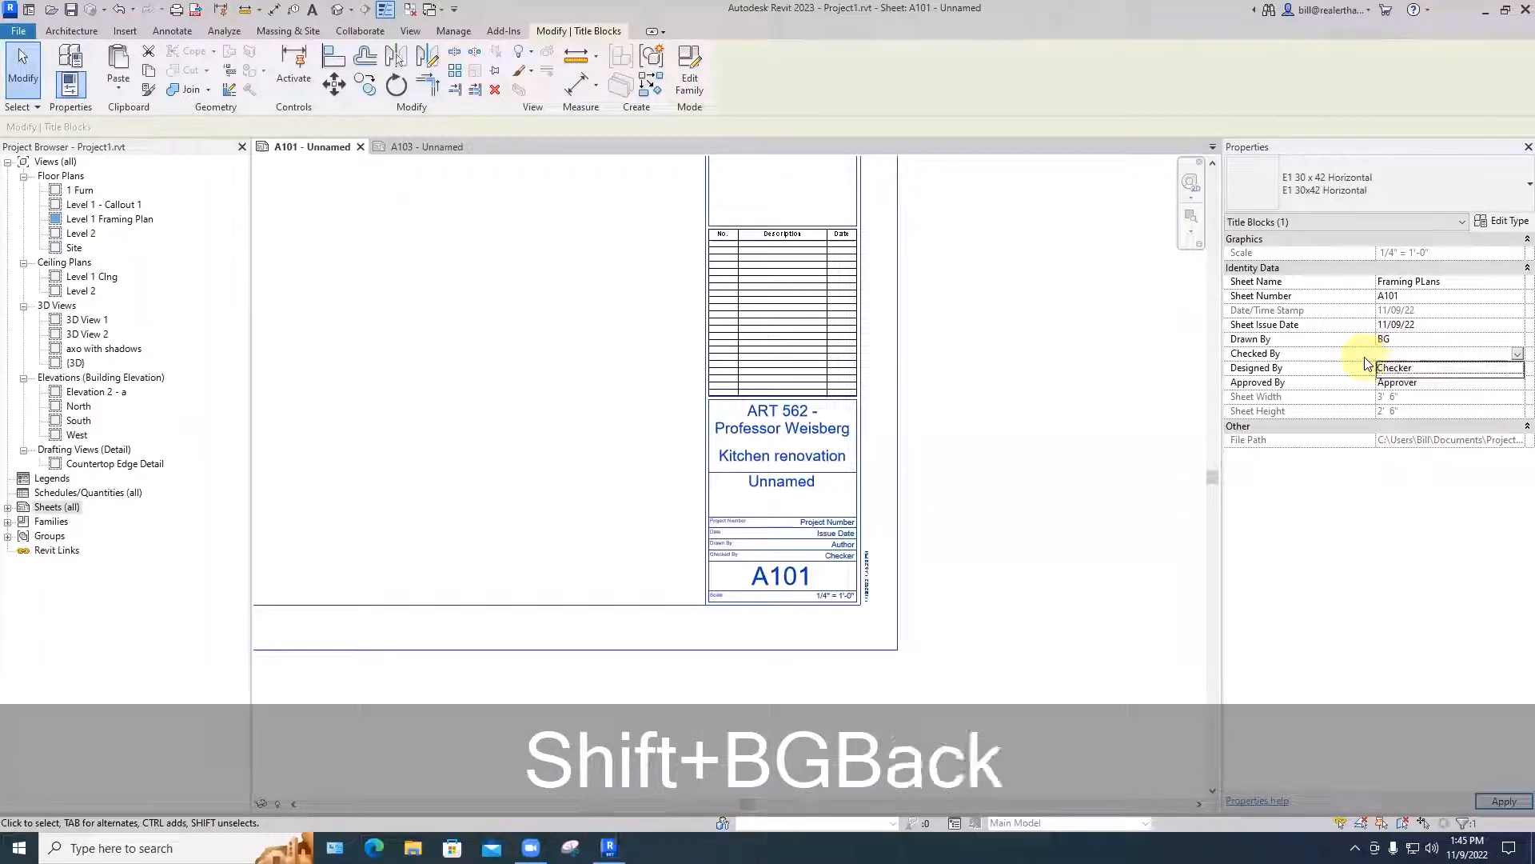
left_click(1395, 368)
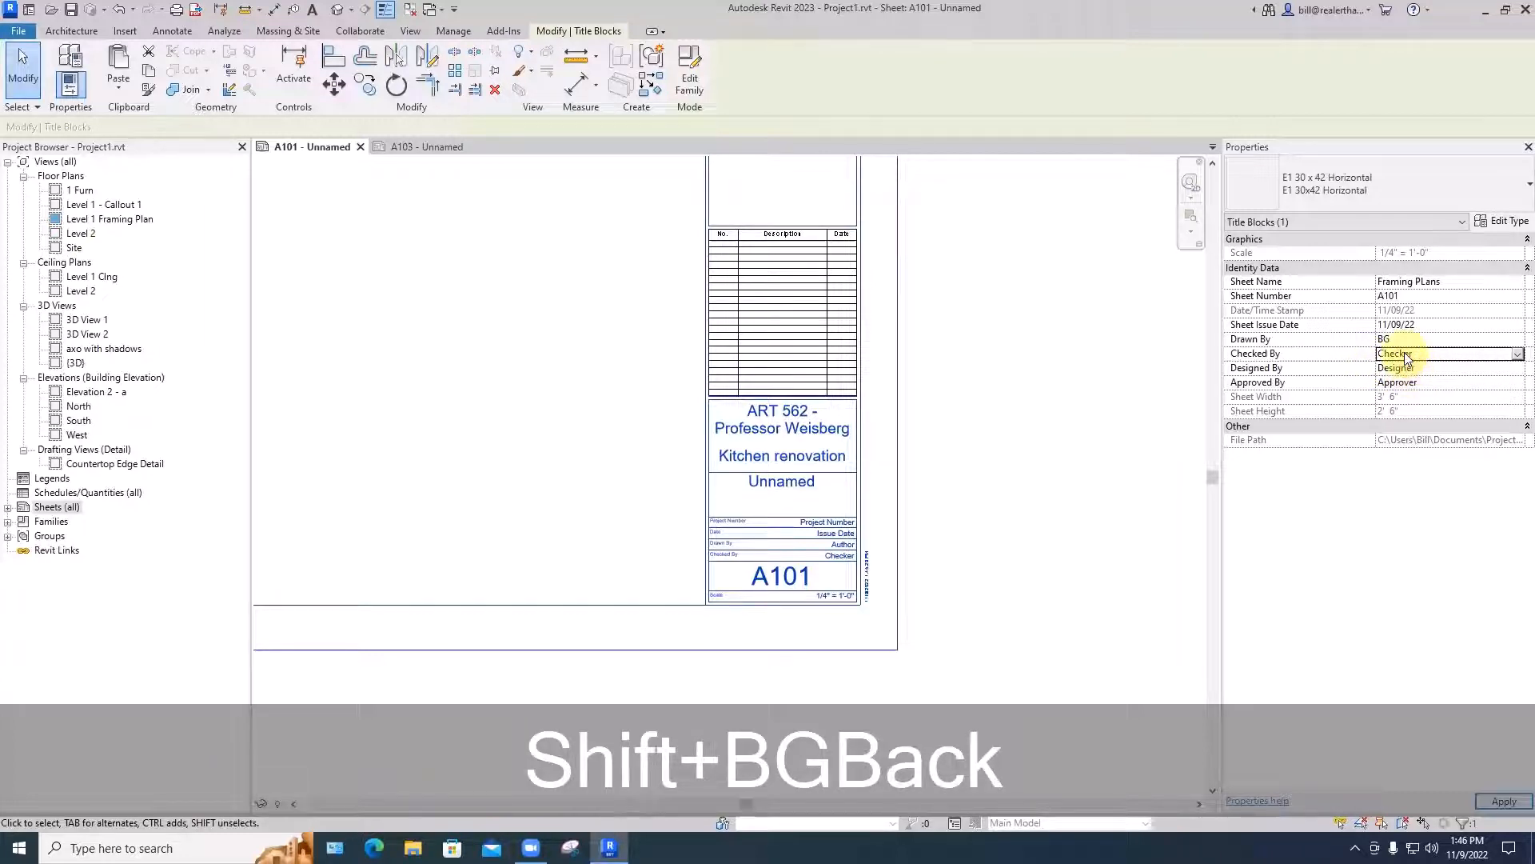
left_click_drag(1415, 354, 1376, 362)
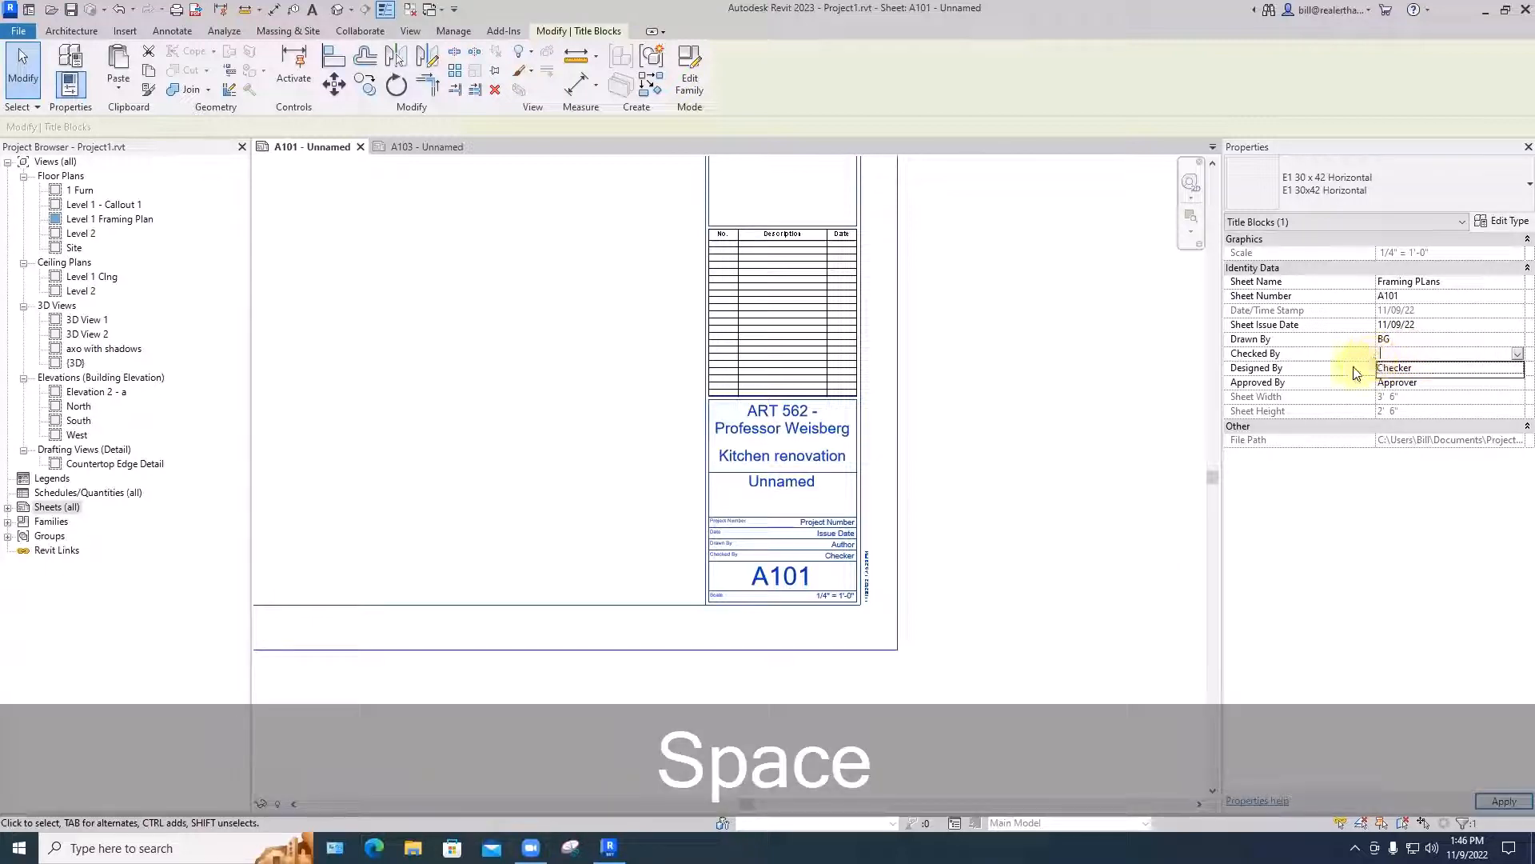
- Replace the title block's Designed By and Approved By values with a blank space
left_click(1412, 370)
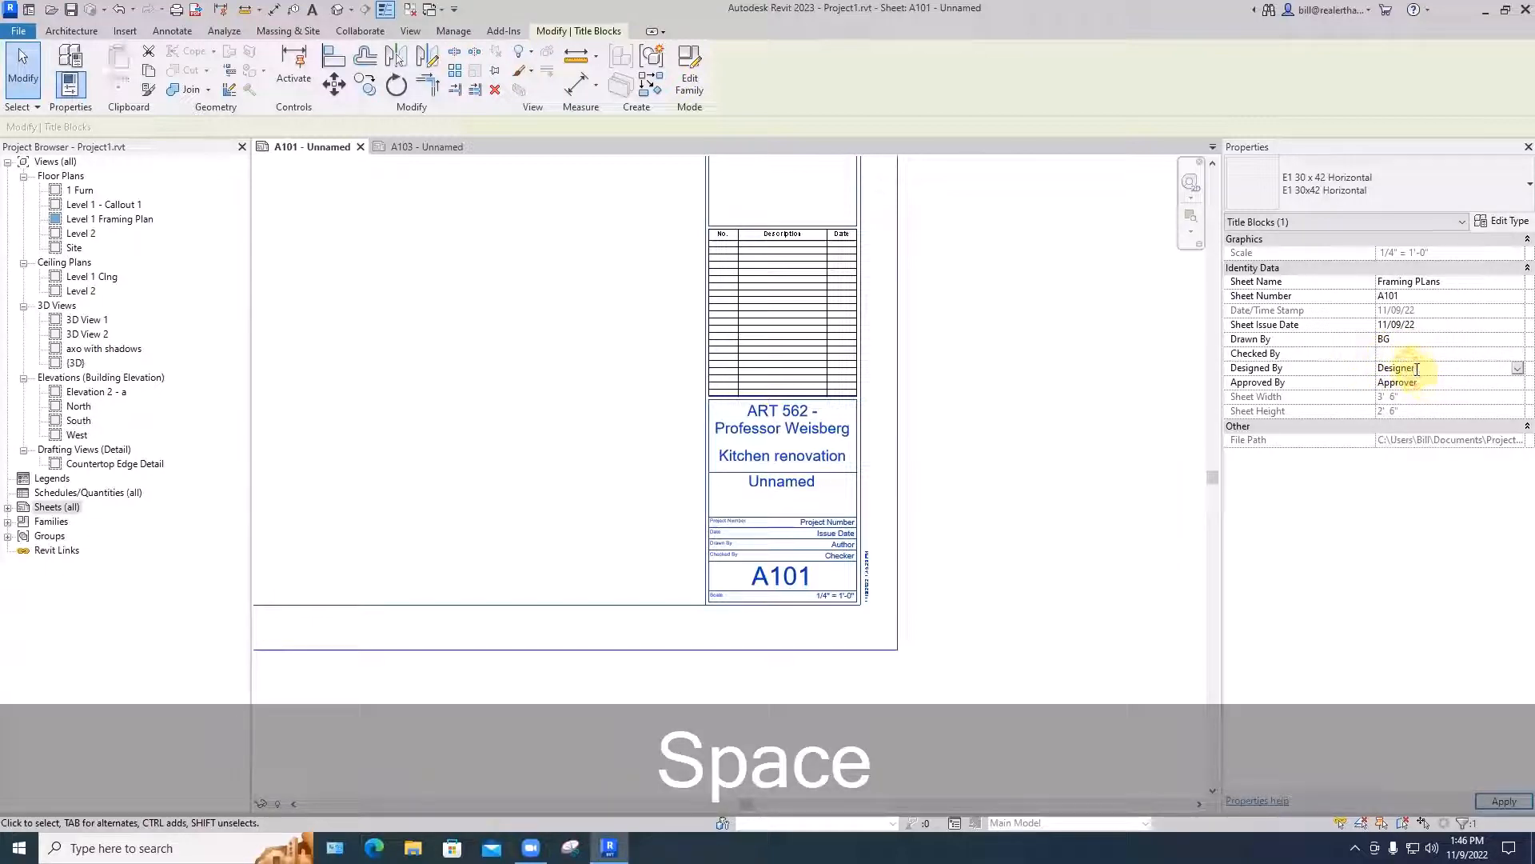
left_click_drag(1417, 369, 1381, 371)
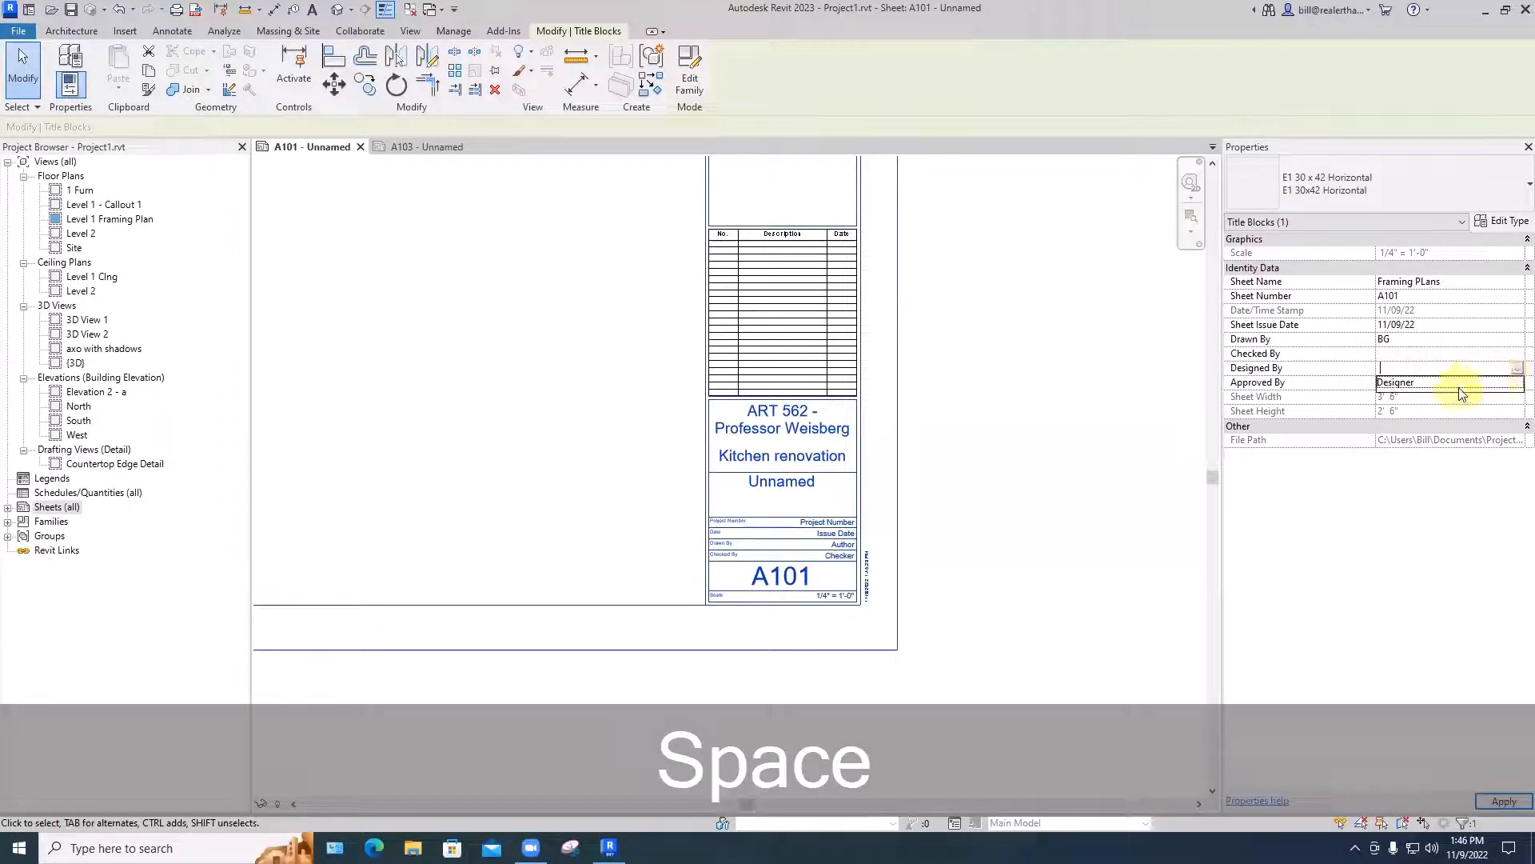
left_click(1511, 381)
left_click(1514, 372)
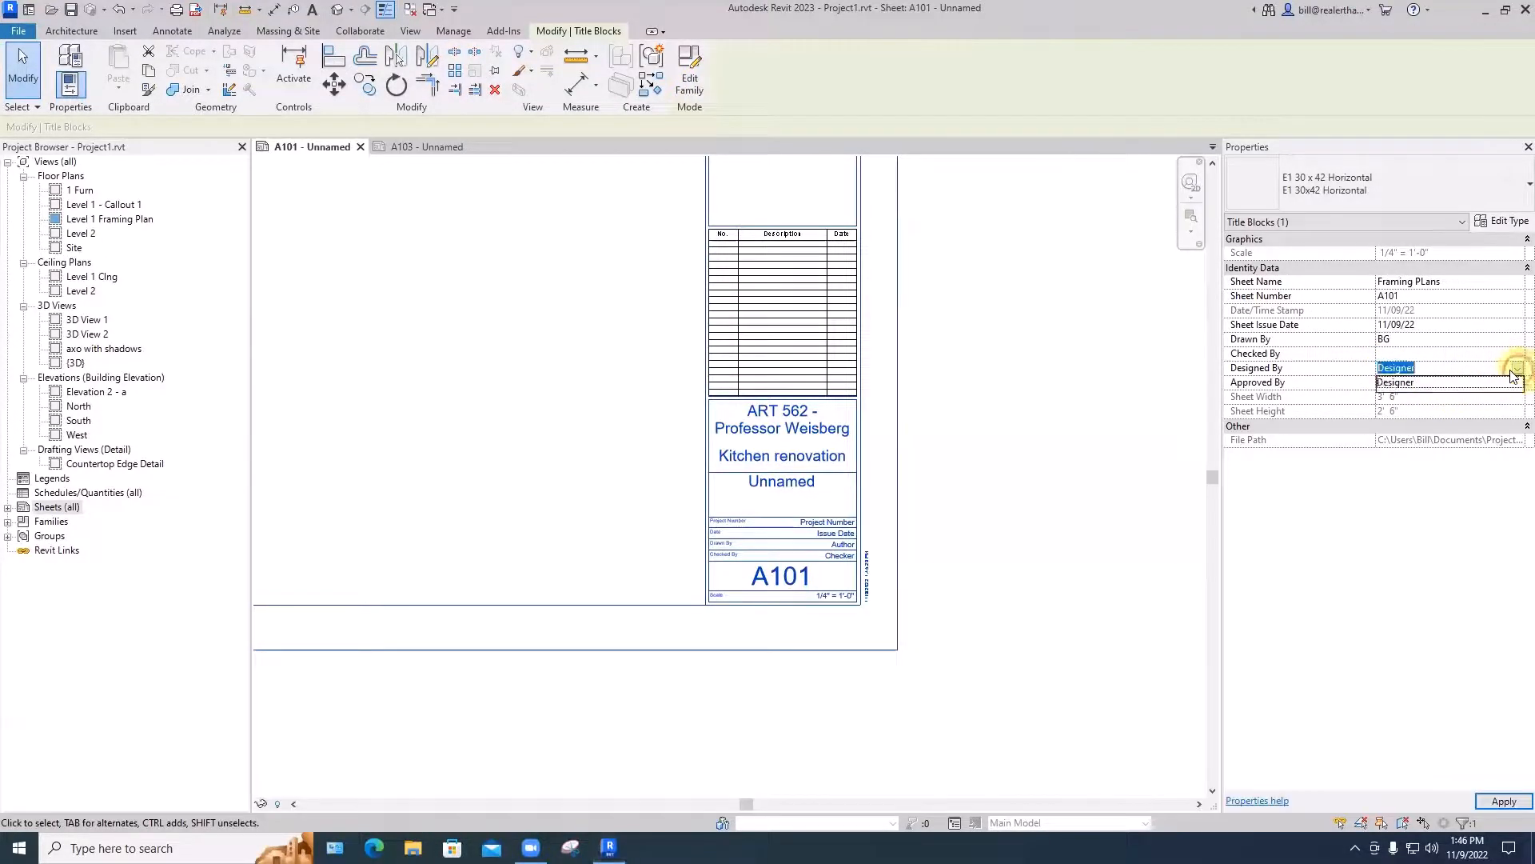
left_click(1441, 383)
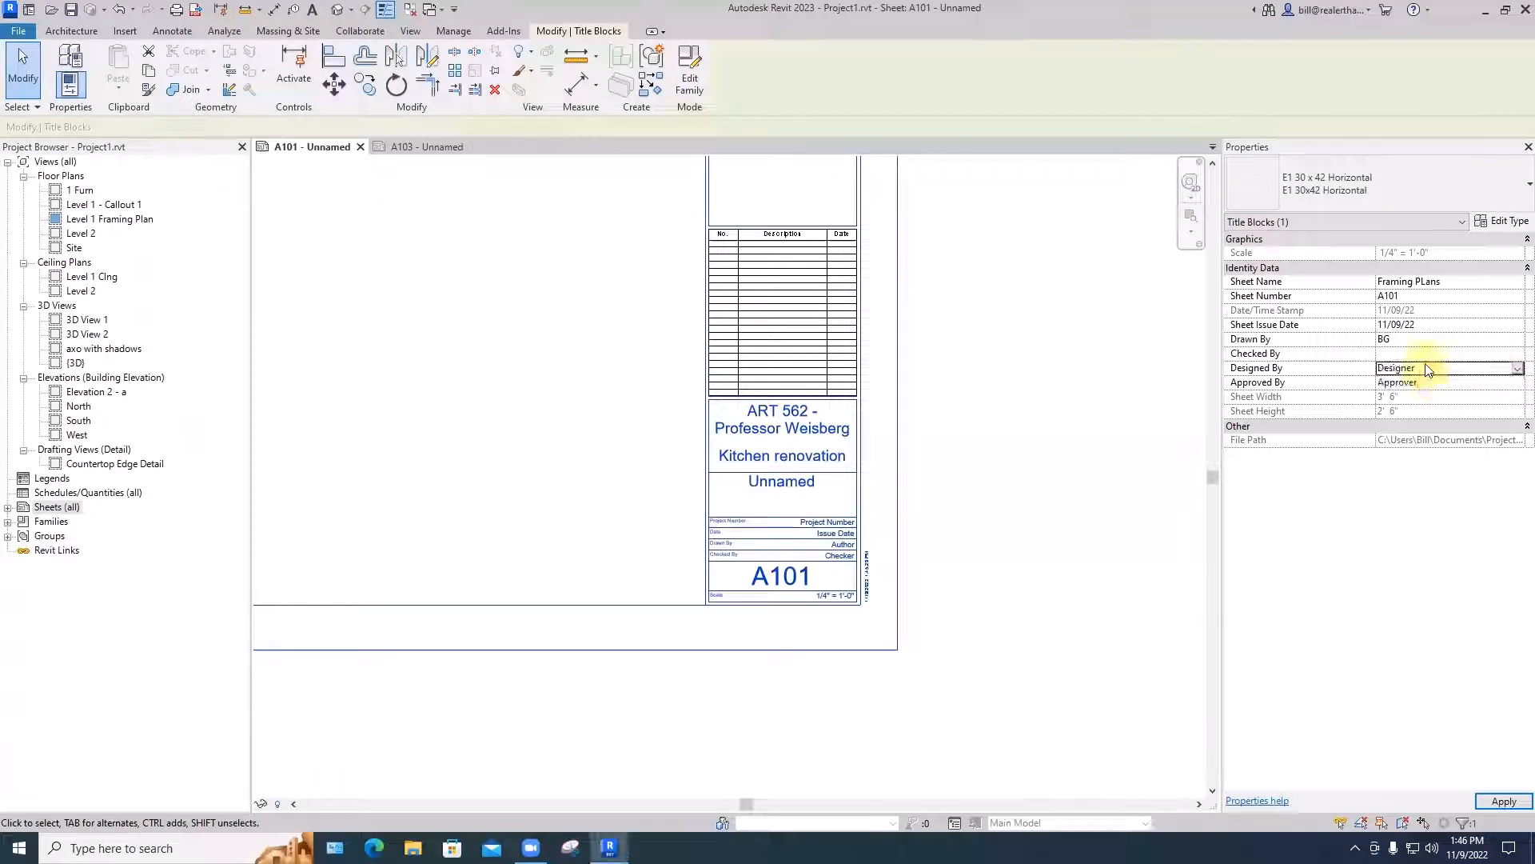
left_click(1425, 368)
left_click_drag(1422, 368, 1365, 379)
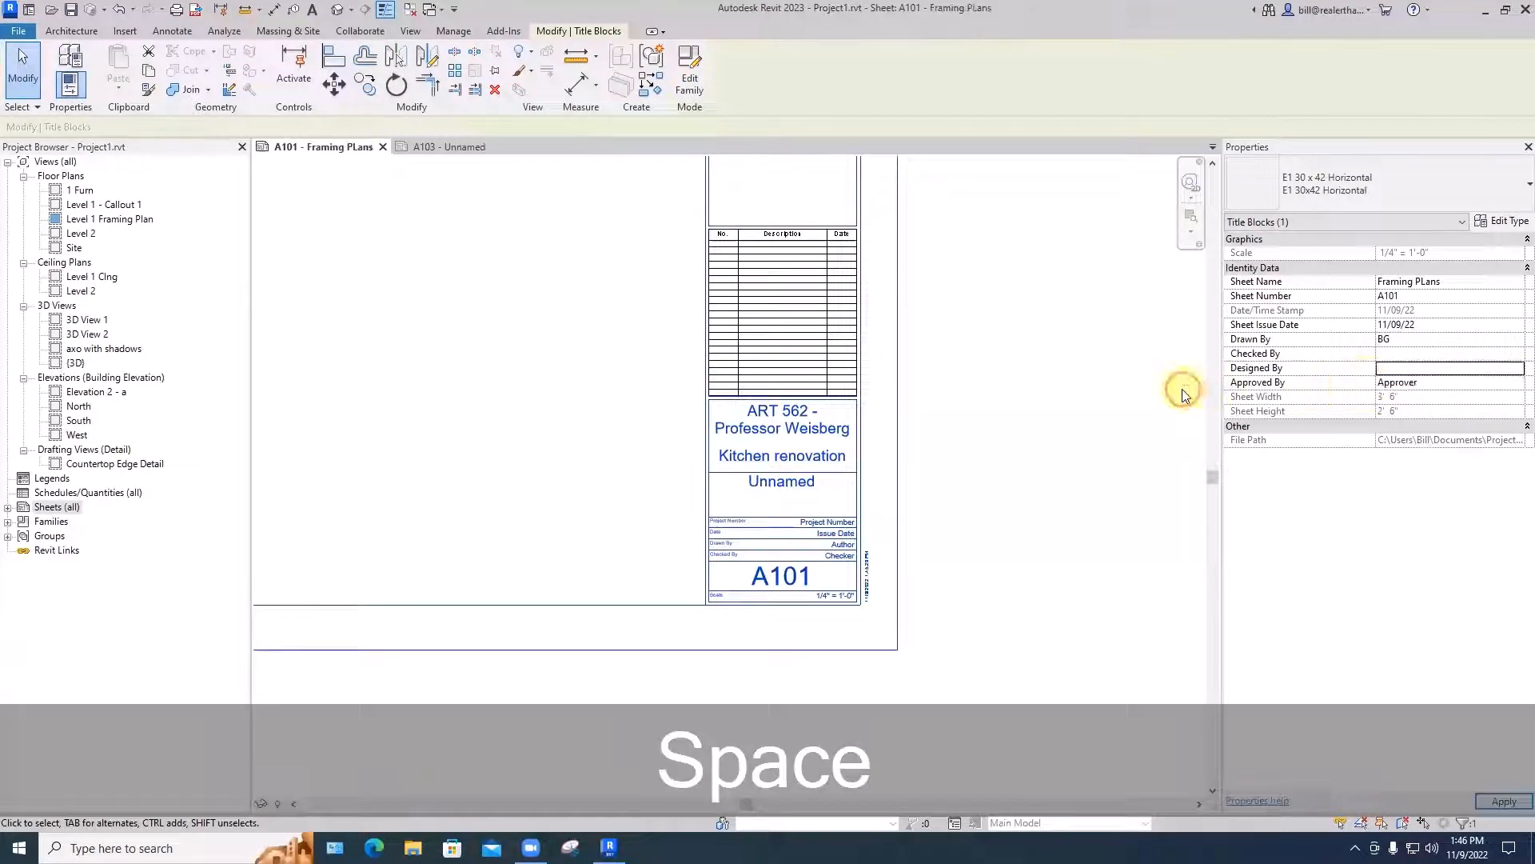
left_click(1414, 383)
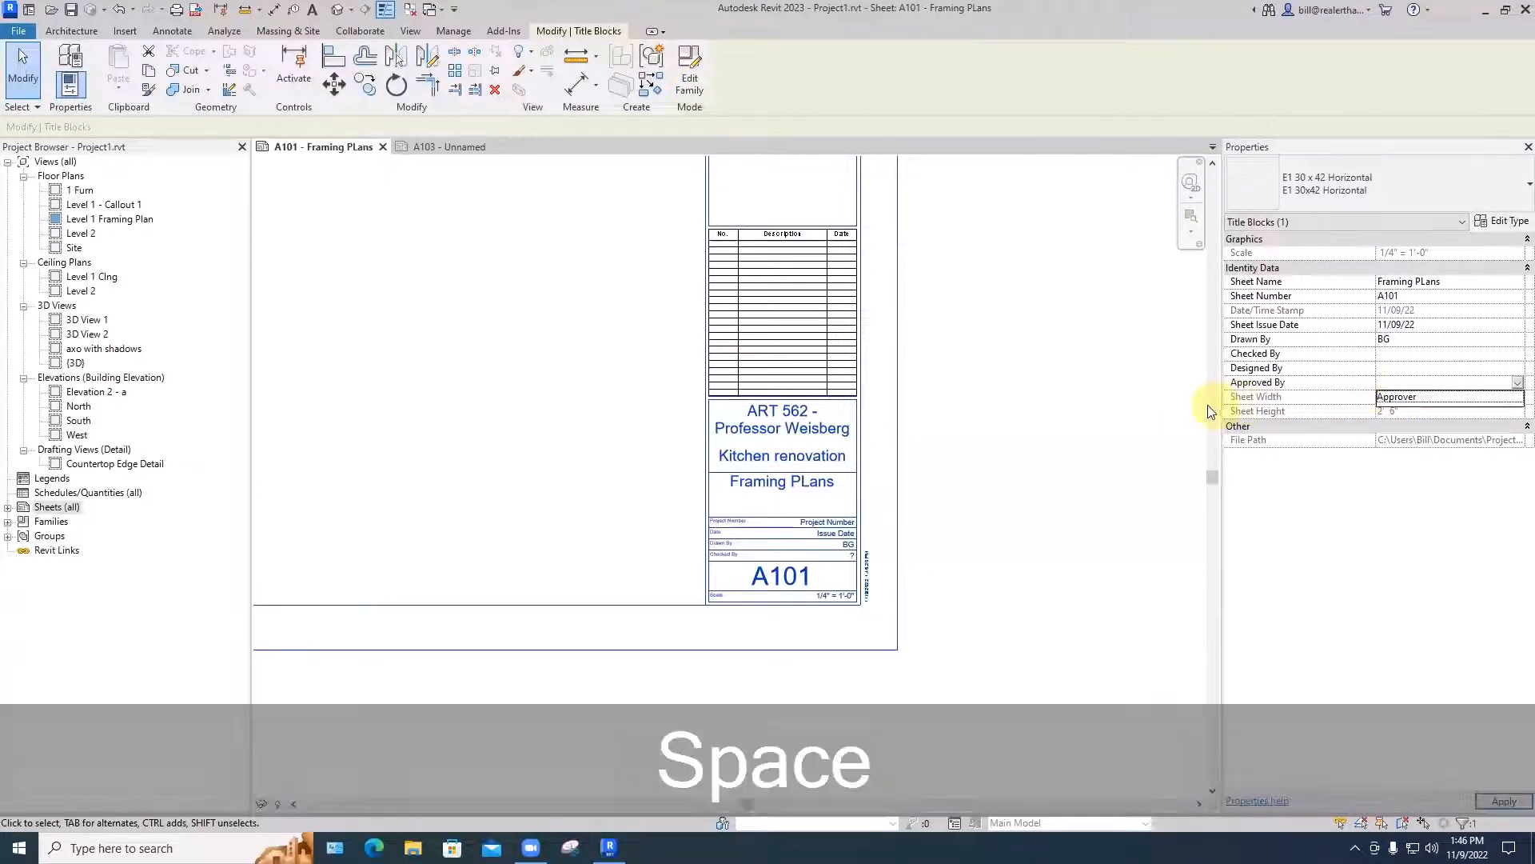
left_click(1209, 407)
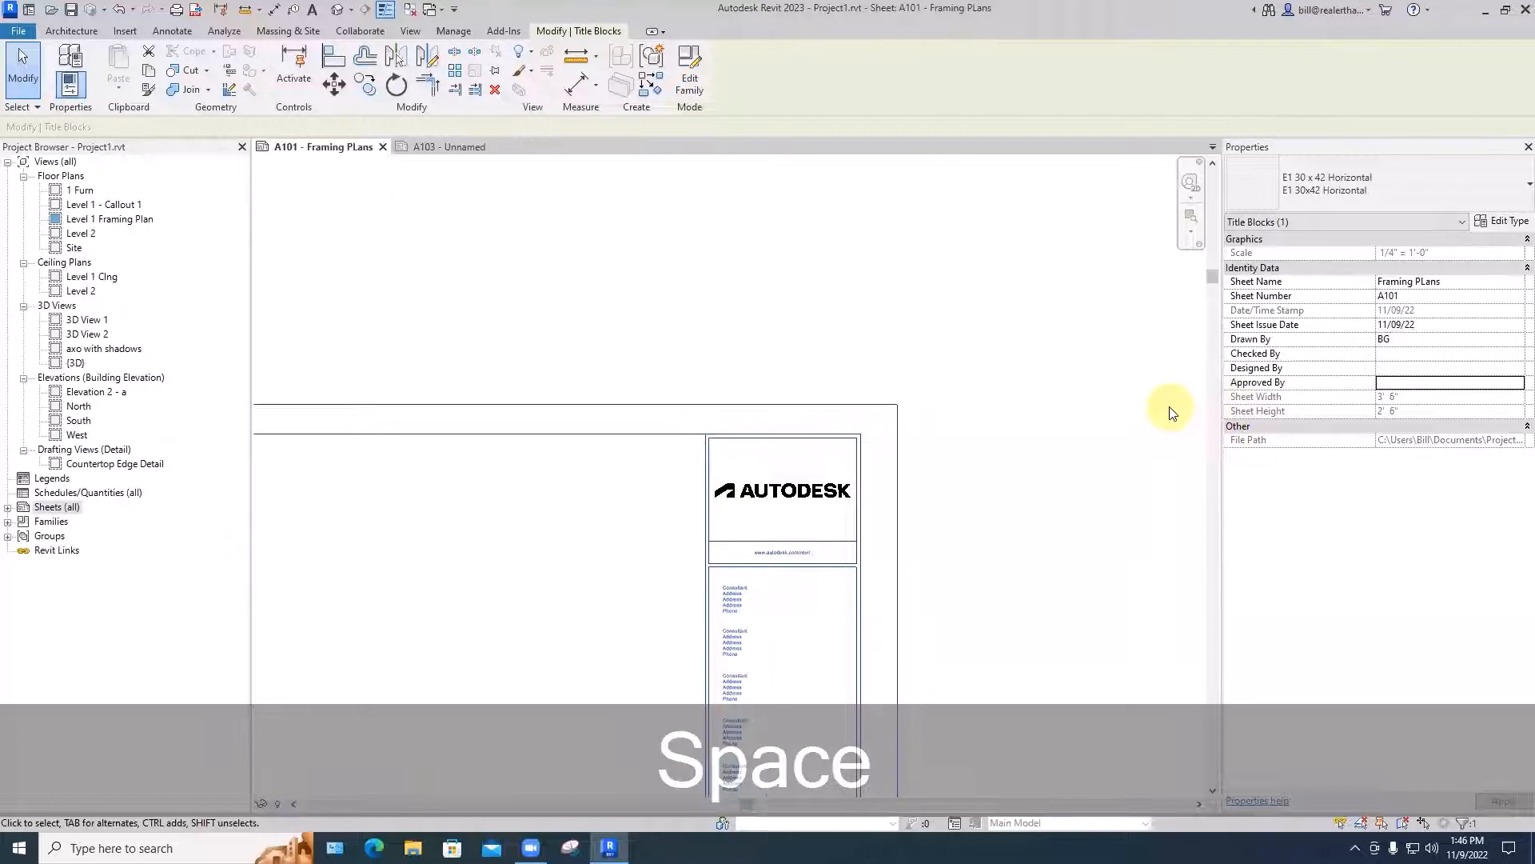
- Set the Project Number in sheet A101's title block to 2022-001
scroll(1170, 409, "down", 2)
middle_click_drag(1152, 573, 1145, 395)
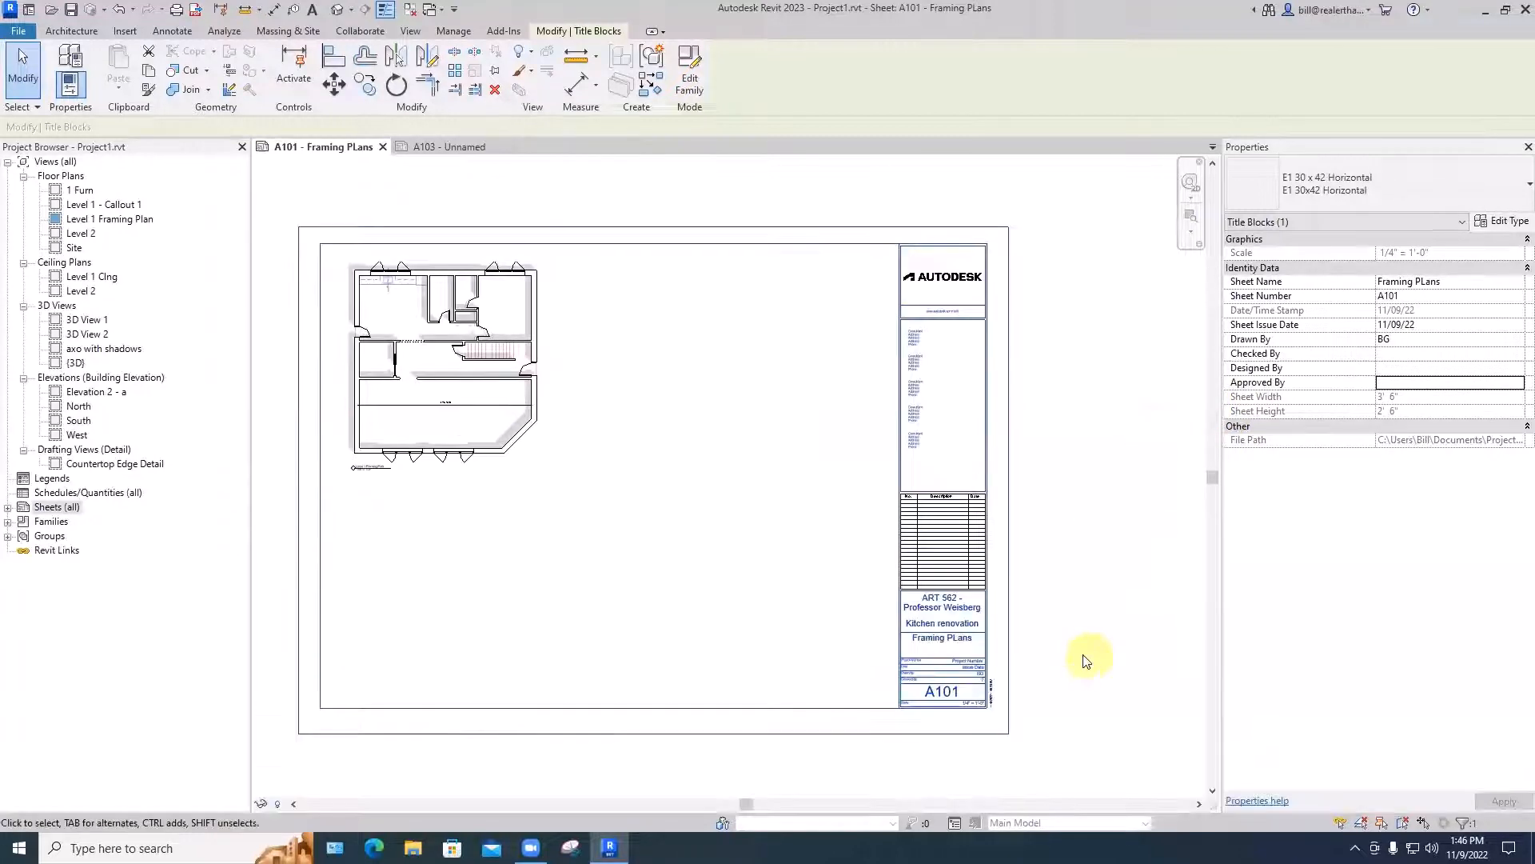
scroll(1064, 648, "up", 3)
left_click(1082, 607)
scroll(992, 593, "up", 1)
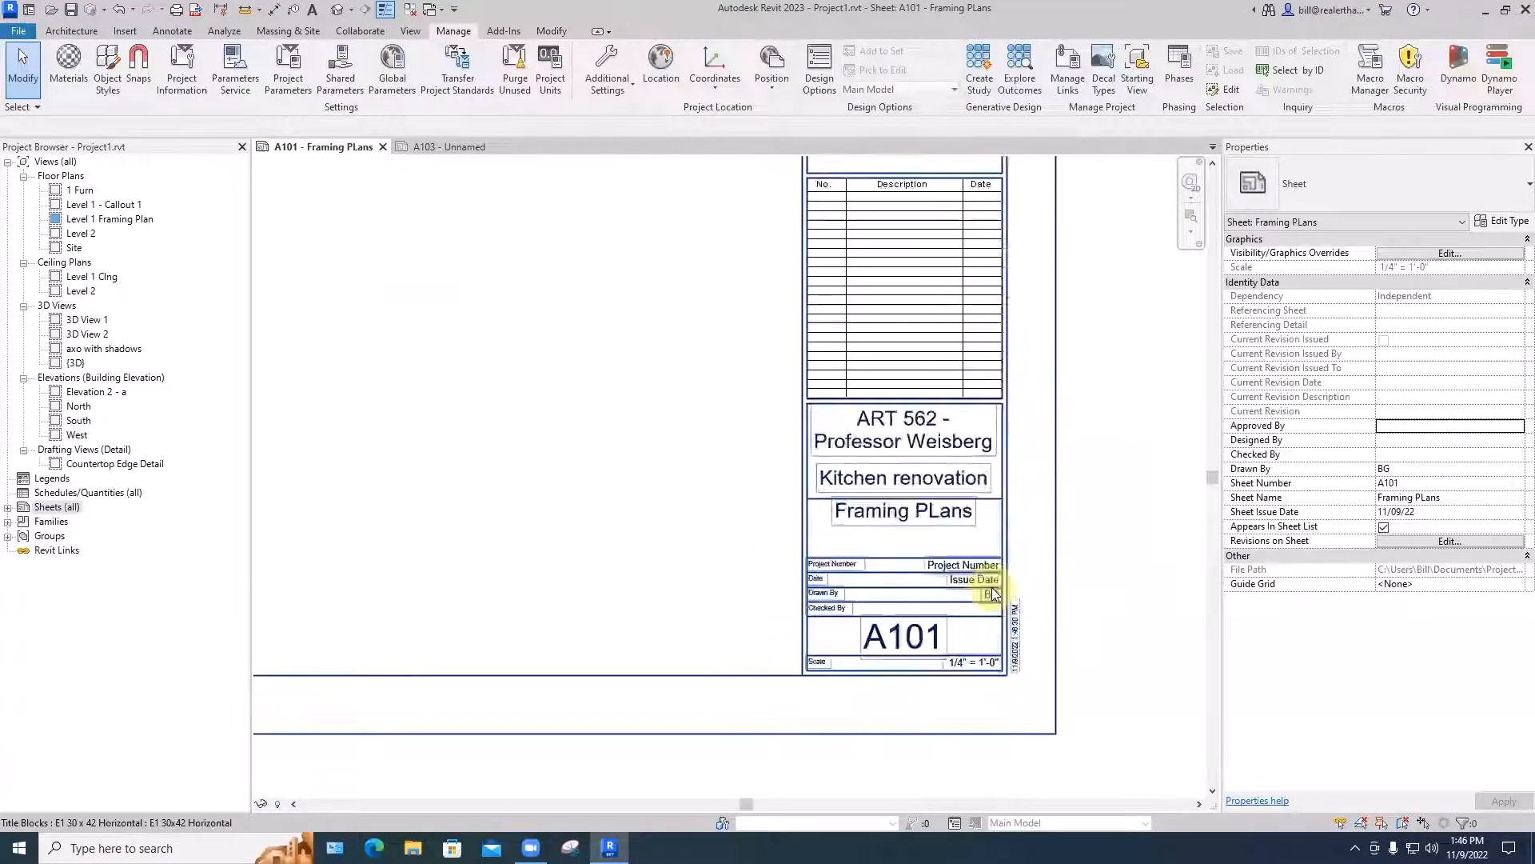
scroll(992, 592, "up", 2)
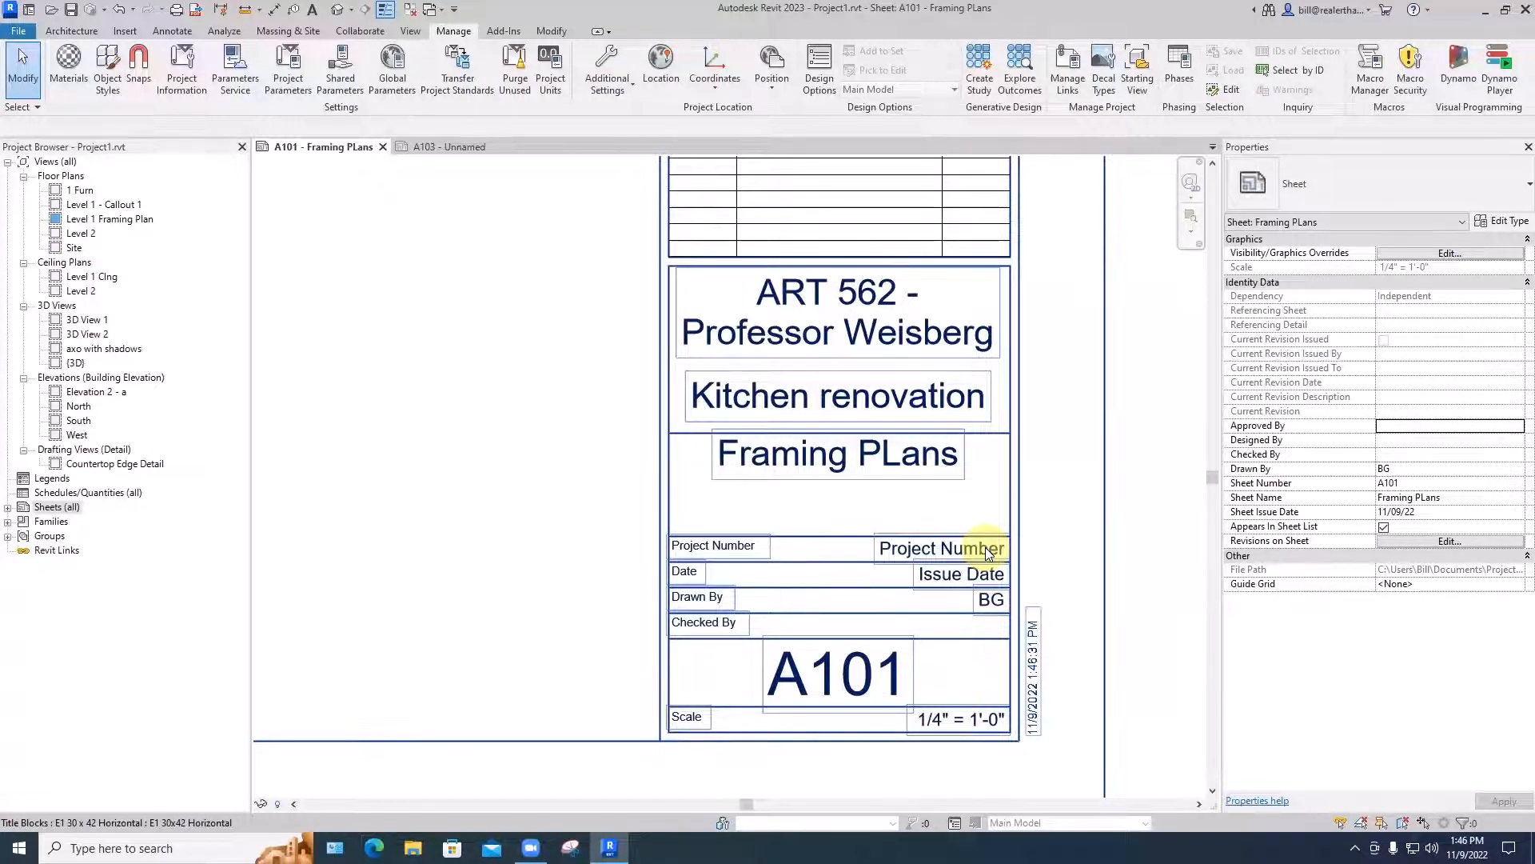
left_click(988, 552)
left_click(988, 550)
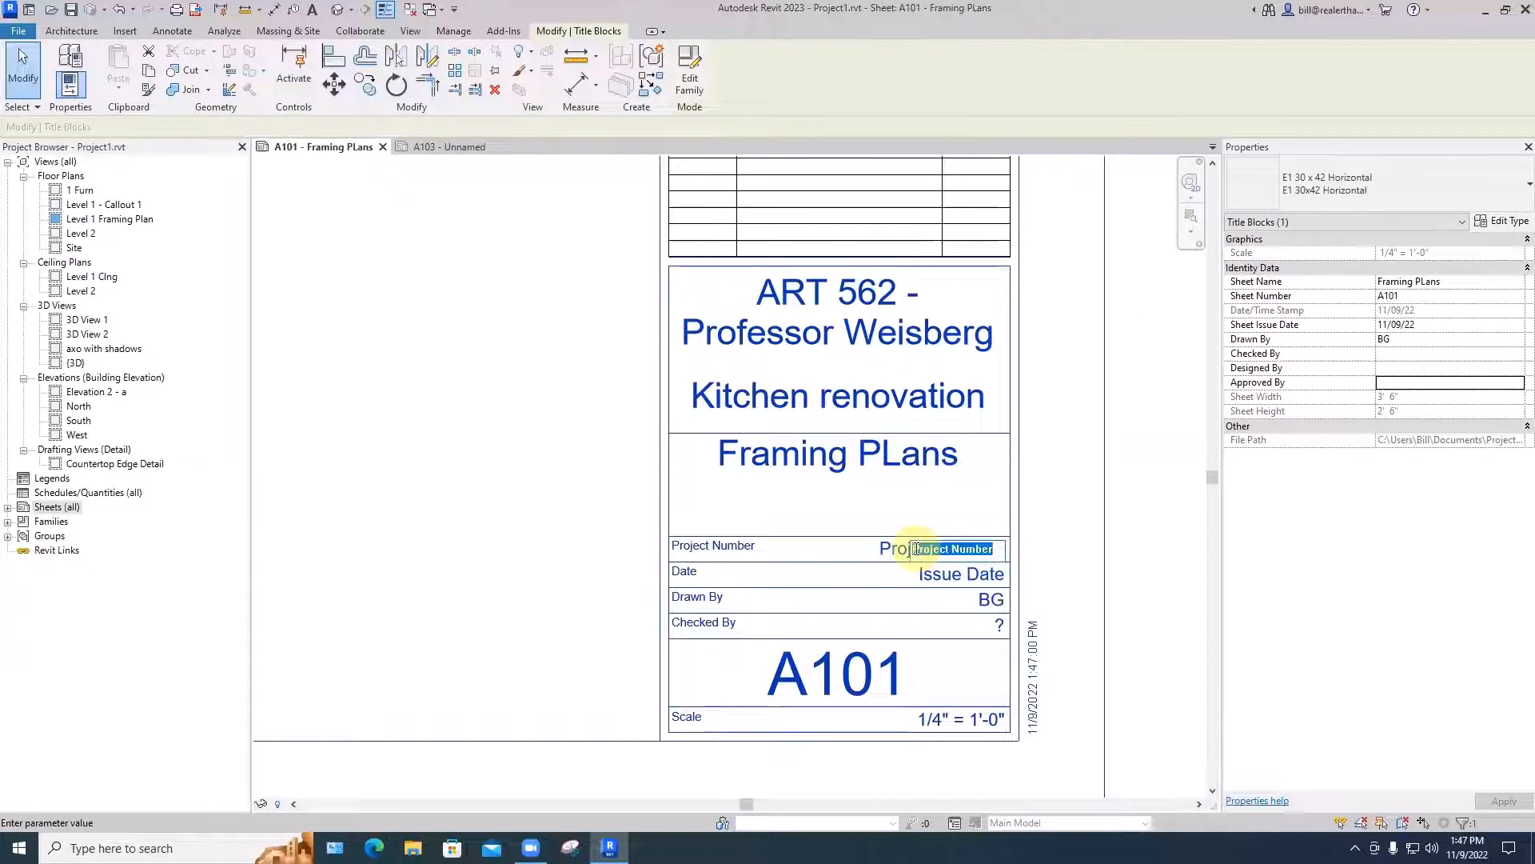
type("2022")
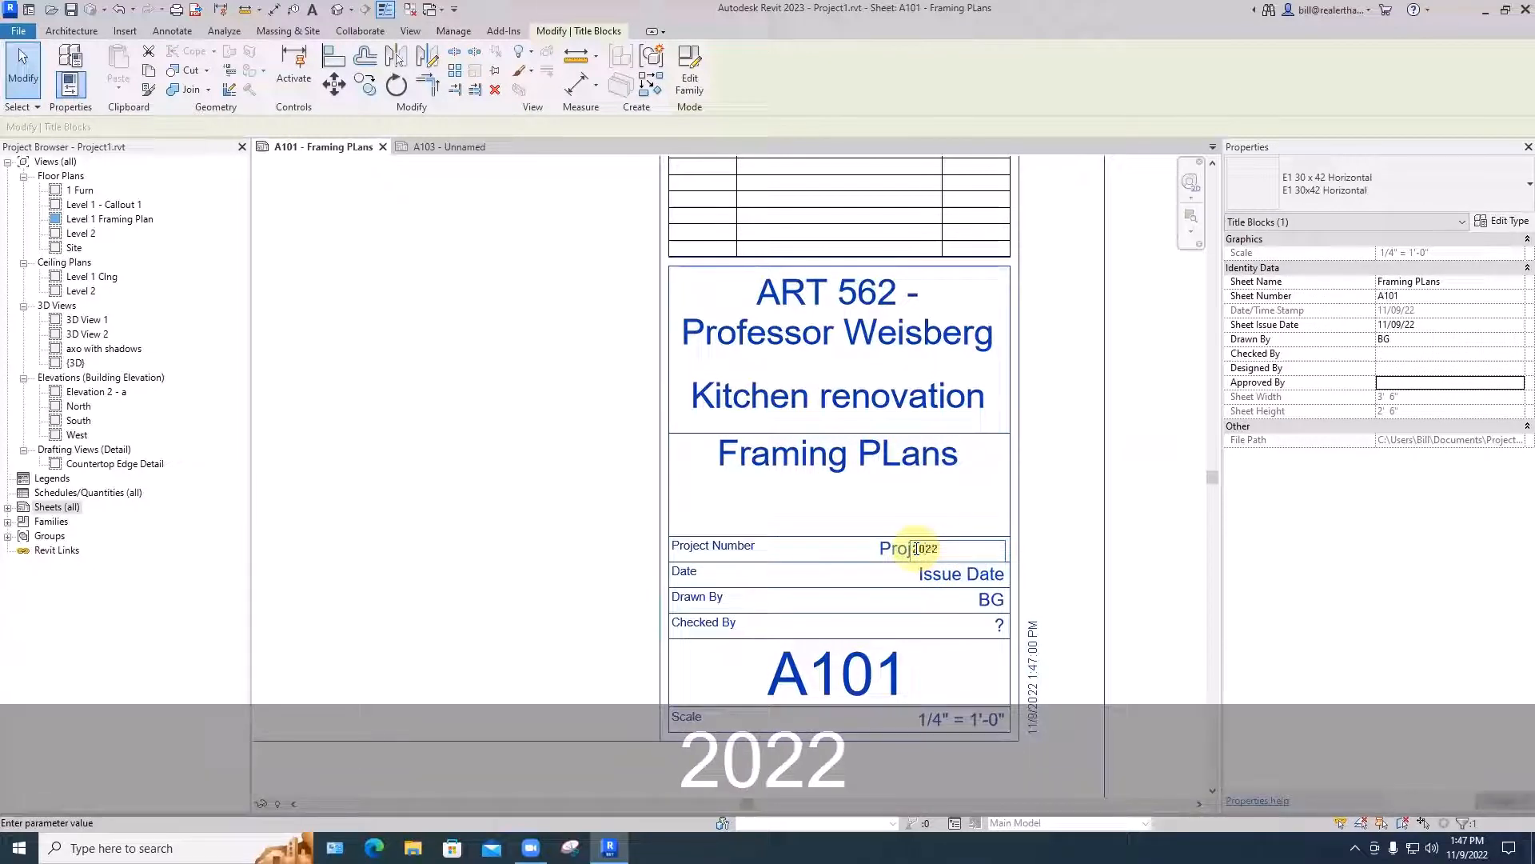
type("-001")
key("Return")
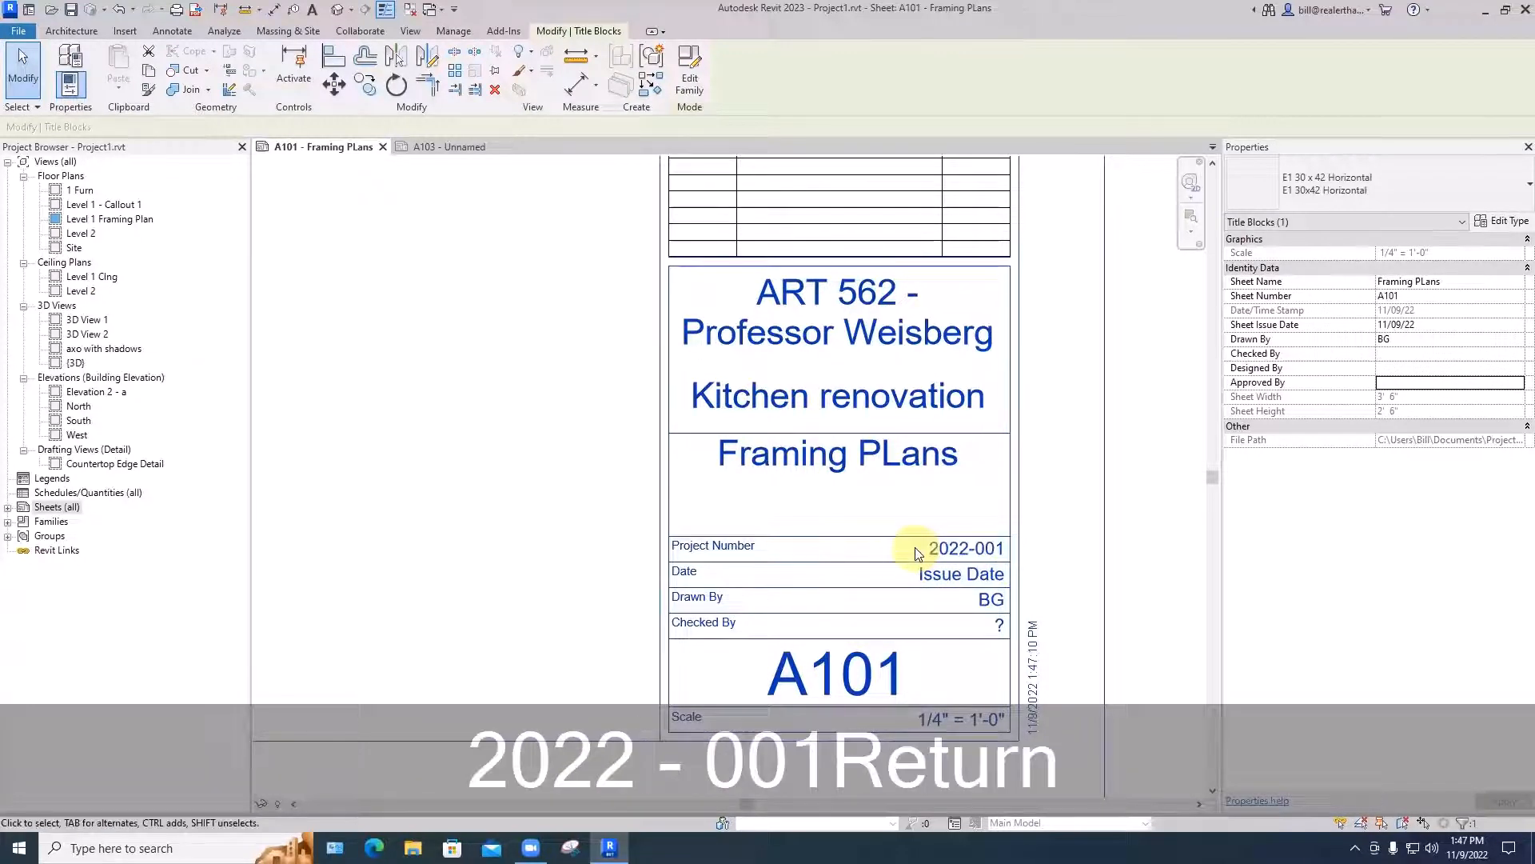
left_click(600, 565)
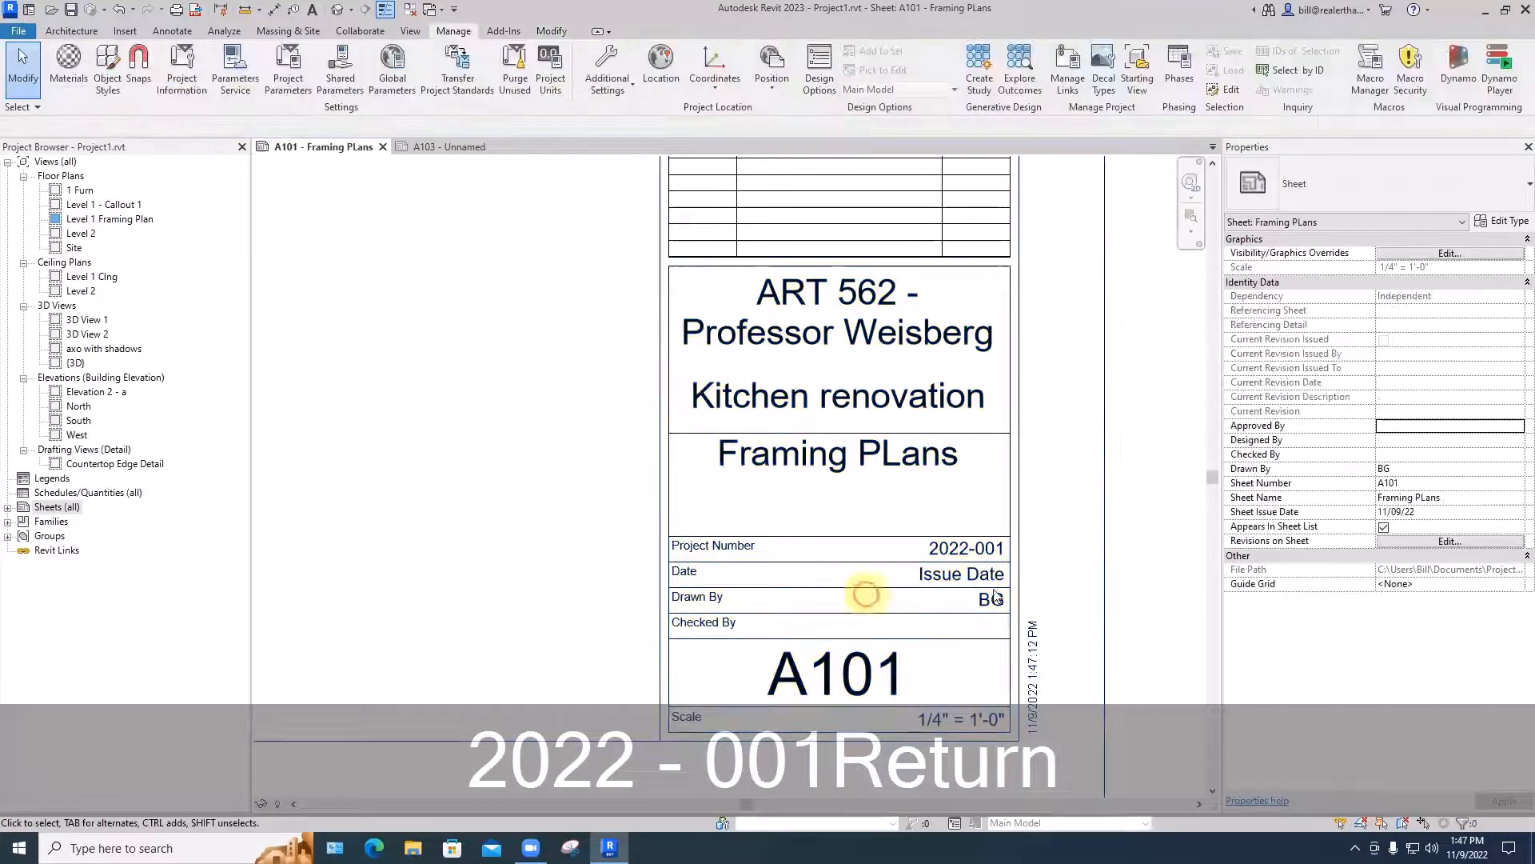
- Review the client name, project name, project number and issue date stored in the Project Information
scroll(996, 576, "down", 3)
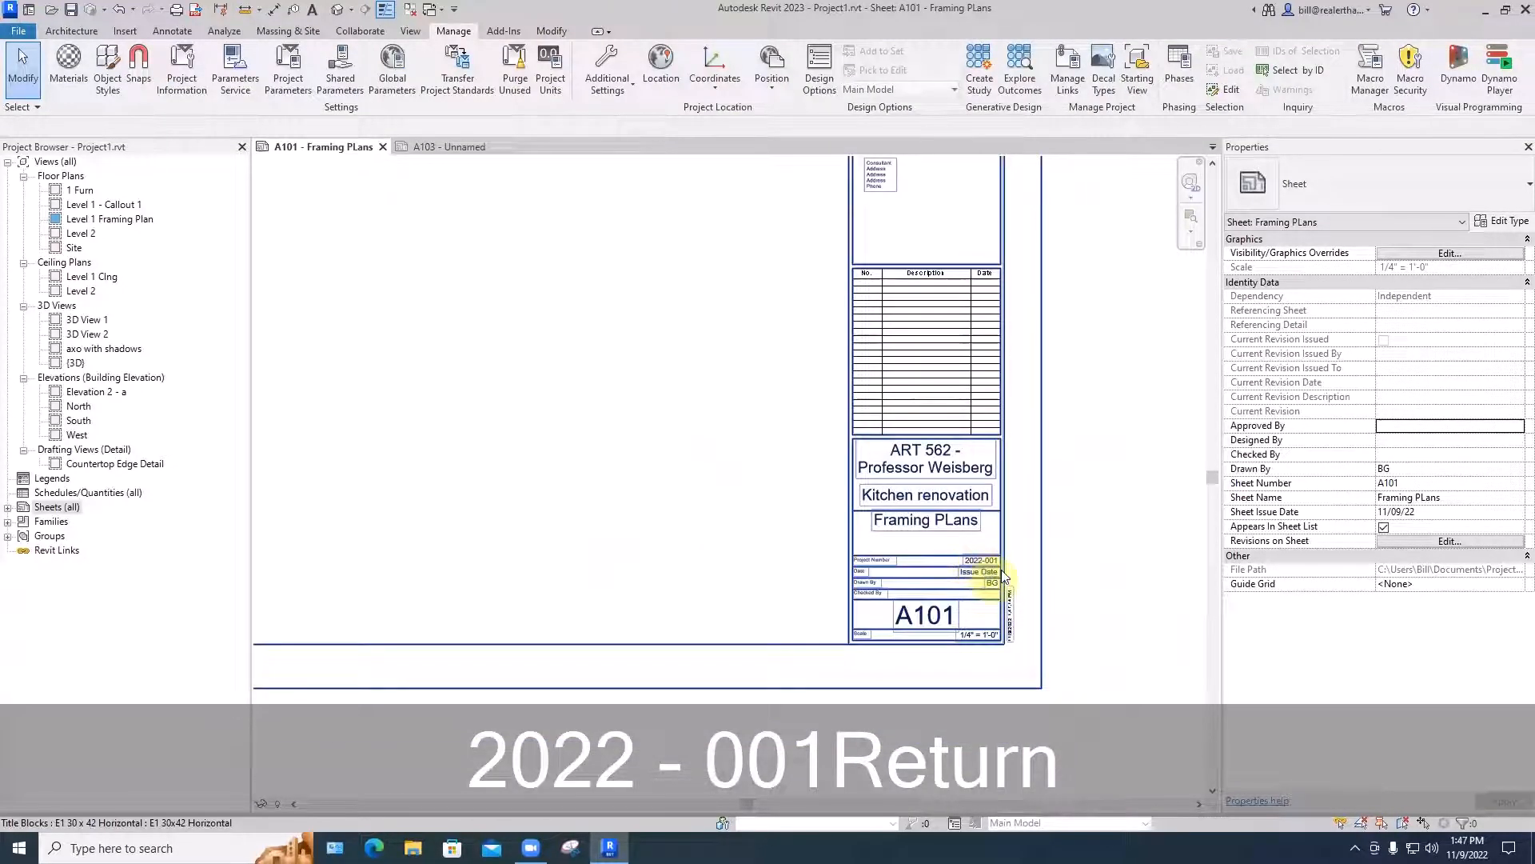
left_click(179, 76)
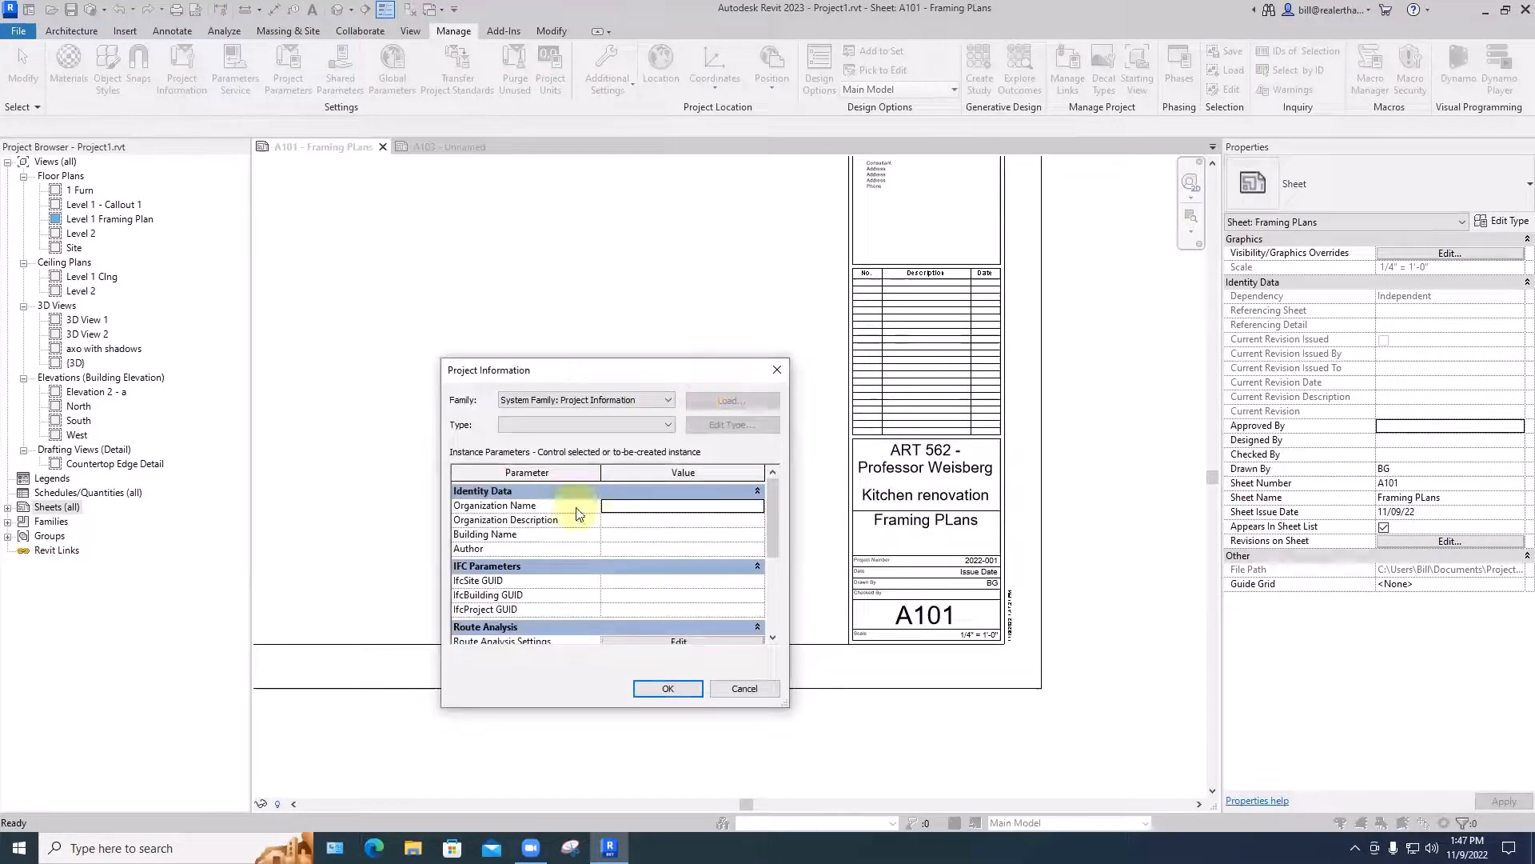
left_click_drag(770, 527, 770, 533)
left_click_drag(781, 606, 774, 605)
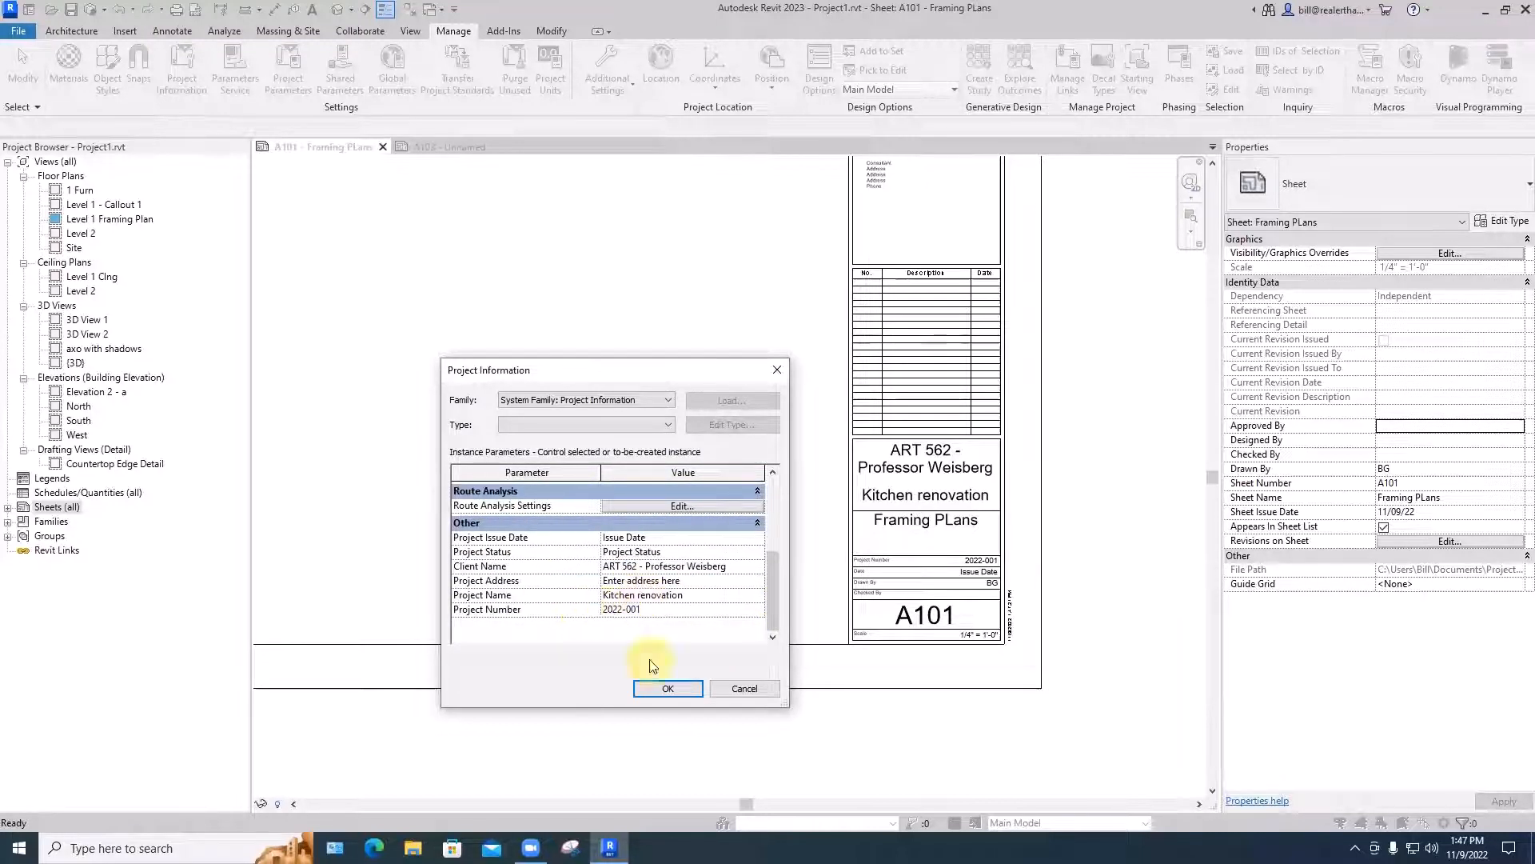
left_click(663, 700)
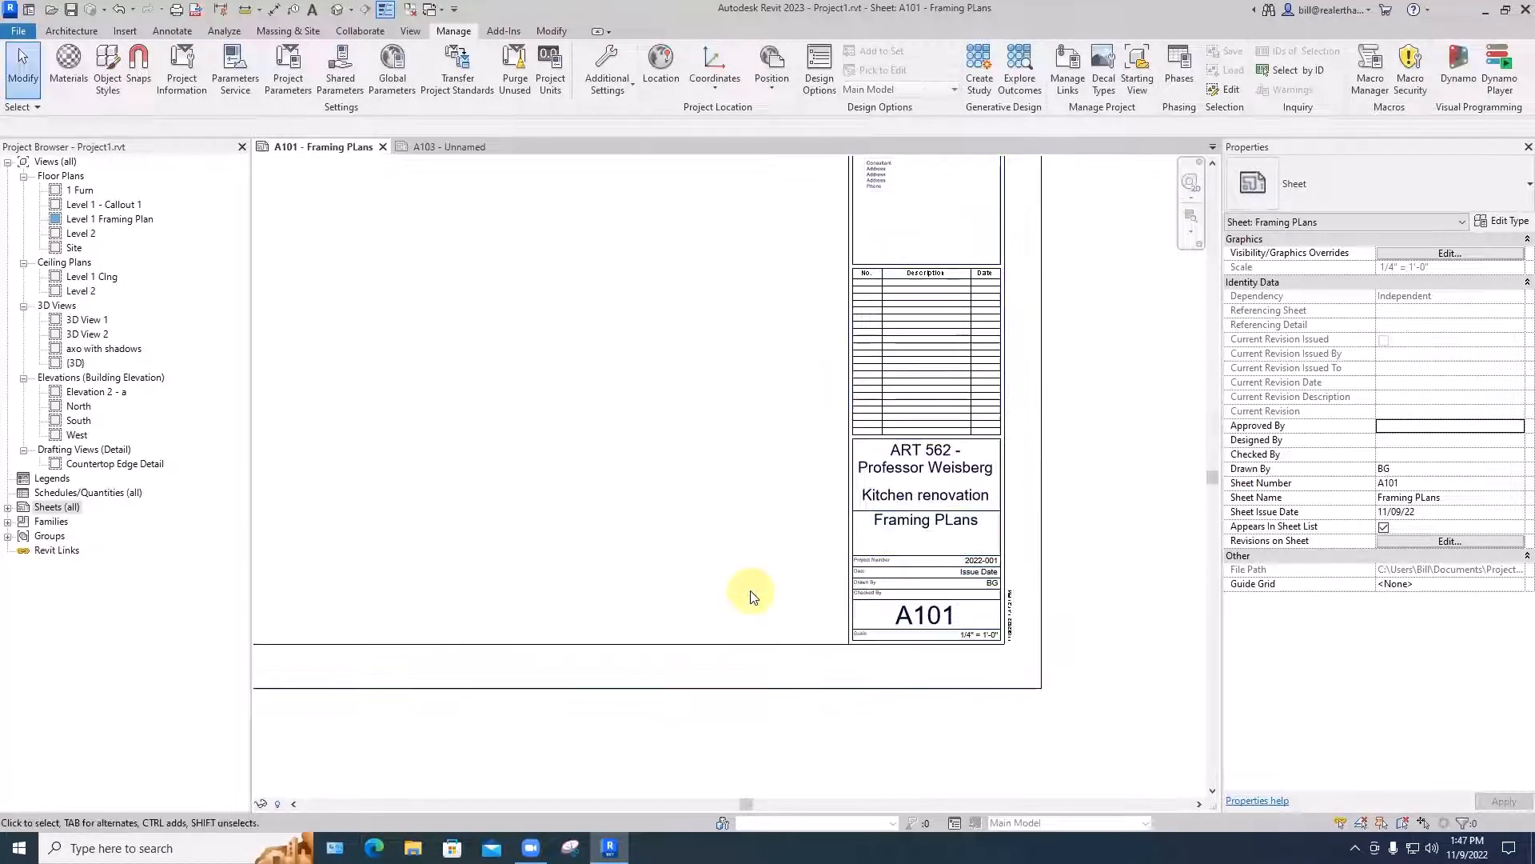
- Switch to sheet A103 and check the shared project number in its title block
left_click(456, 147)
scroll(1135, 678, "up", 5)
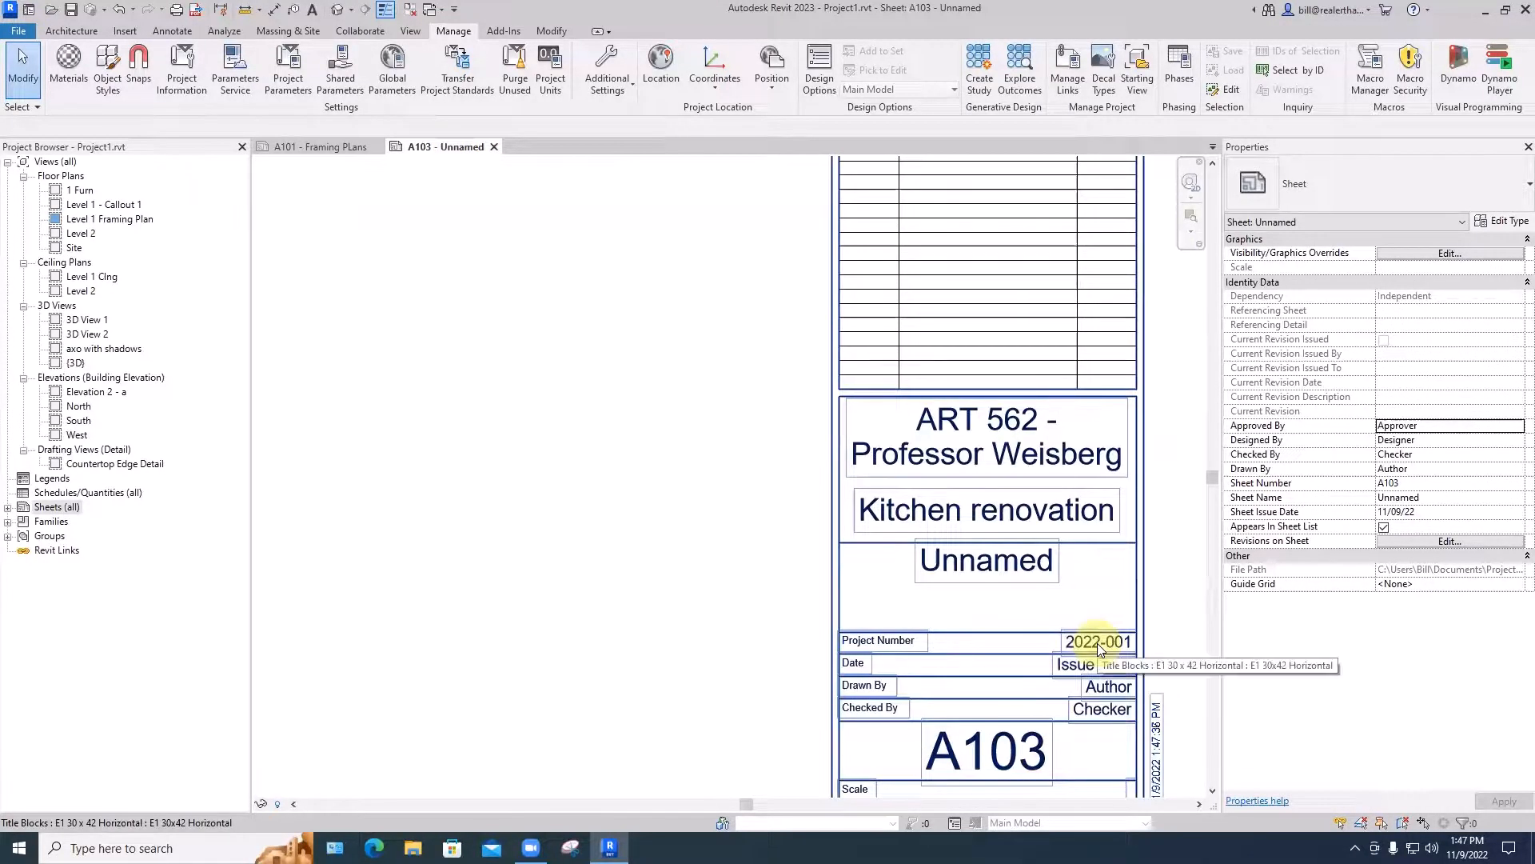
scroll(1100, 649, "down", 2)
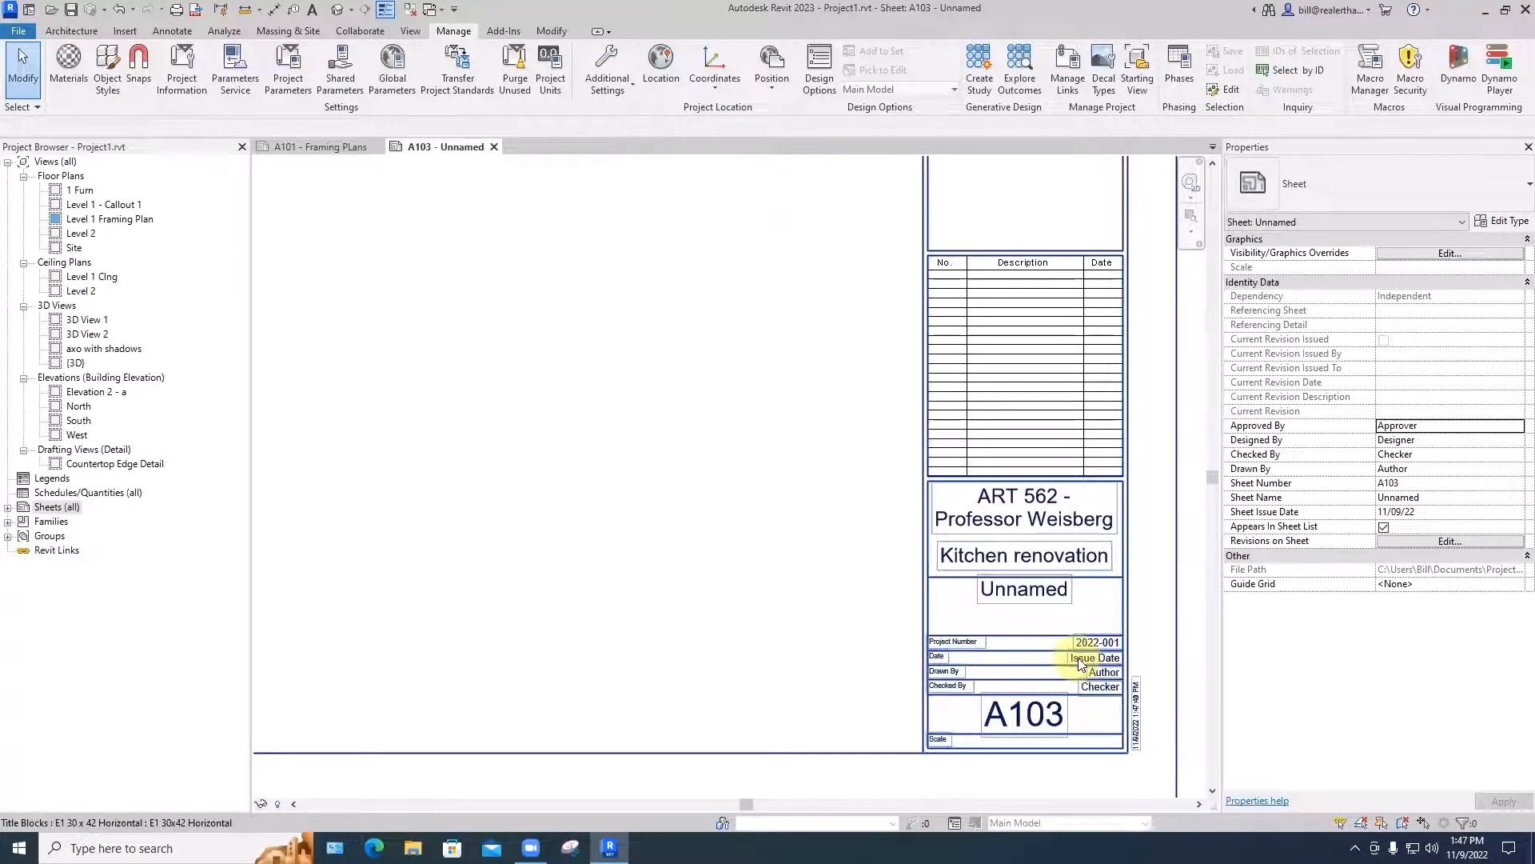
- Set the project issue date in sheet A103's title block to 12/12/22
left_click(1078, 664)
left_click(1079, 662)
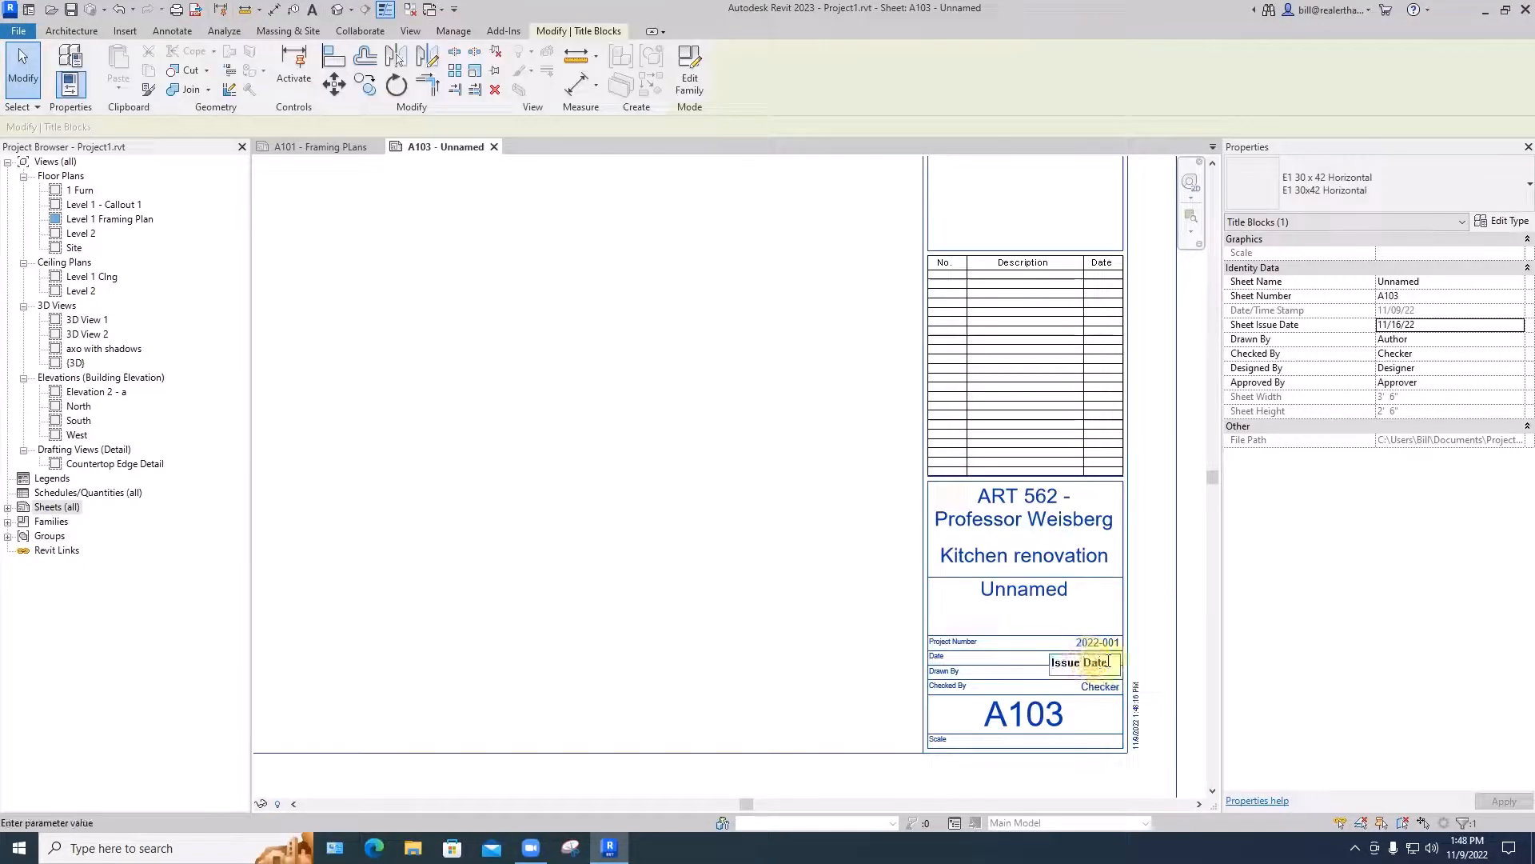
left_click_drag(1110, 662, 1046, 662)
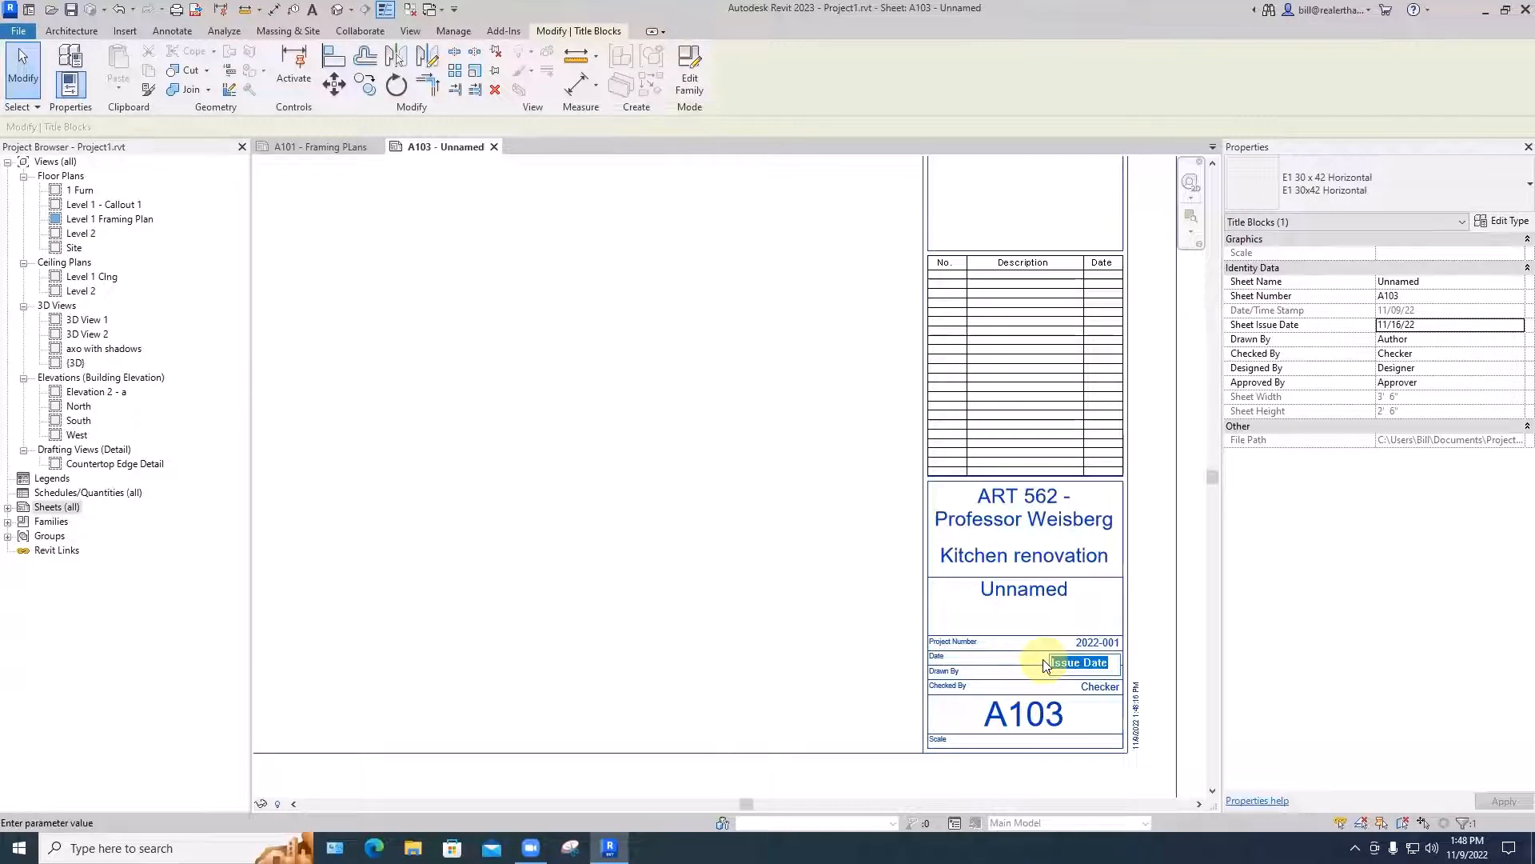
type("12/12/22")
key("Return")
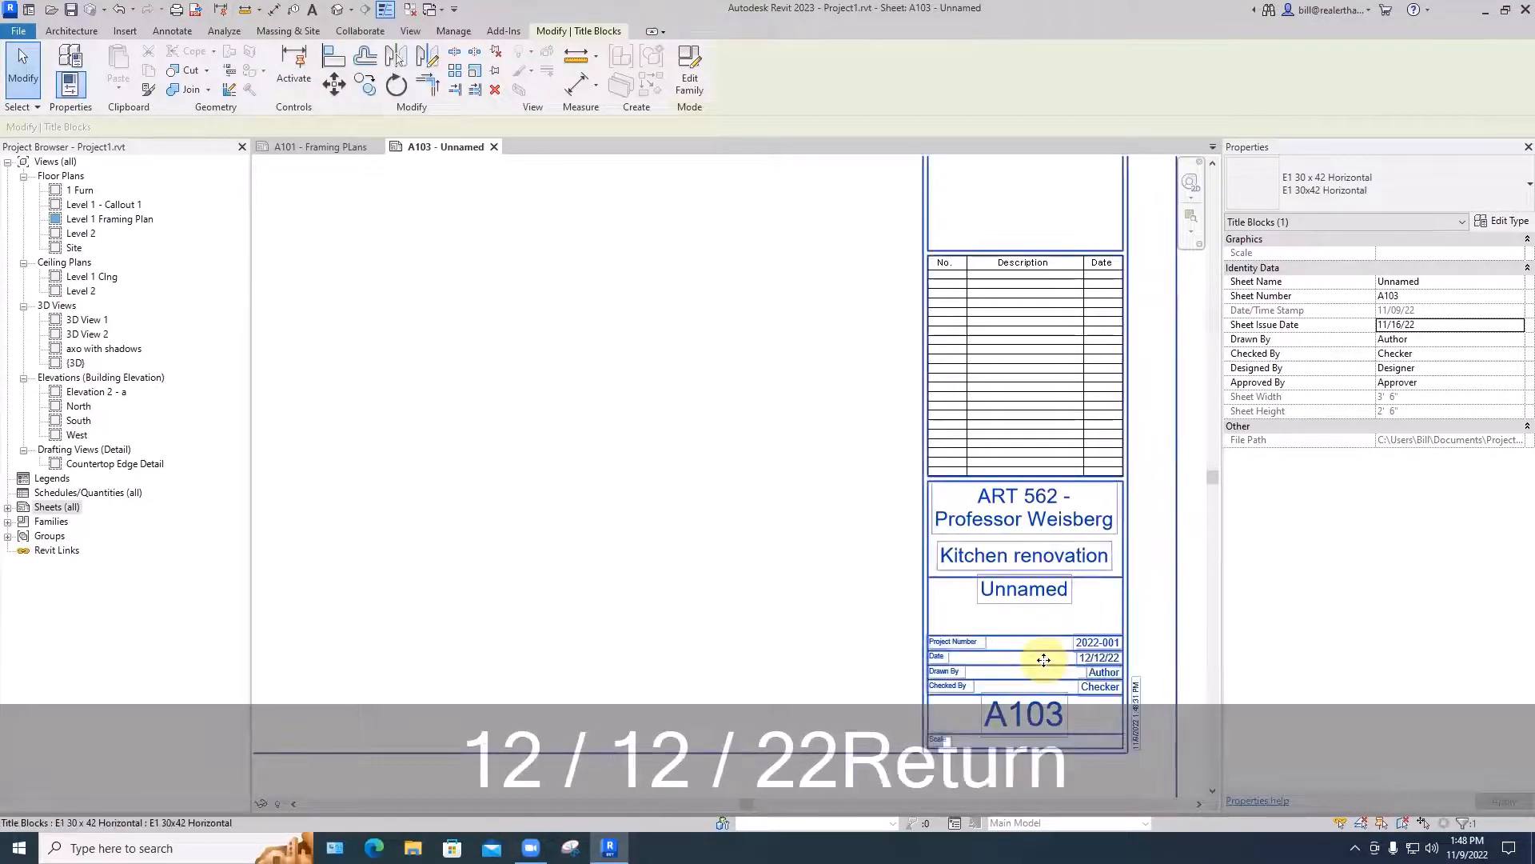
left_click(873, 628)
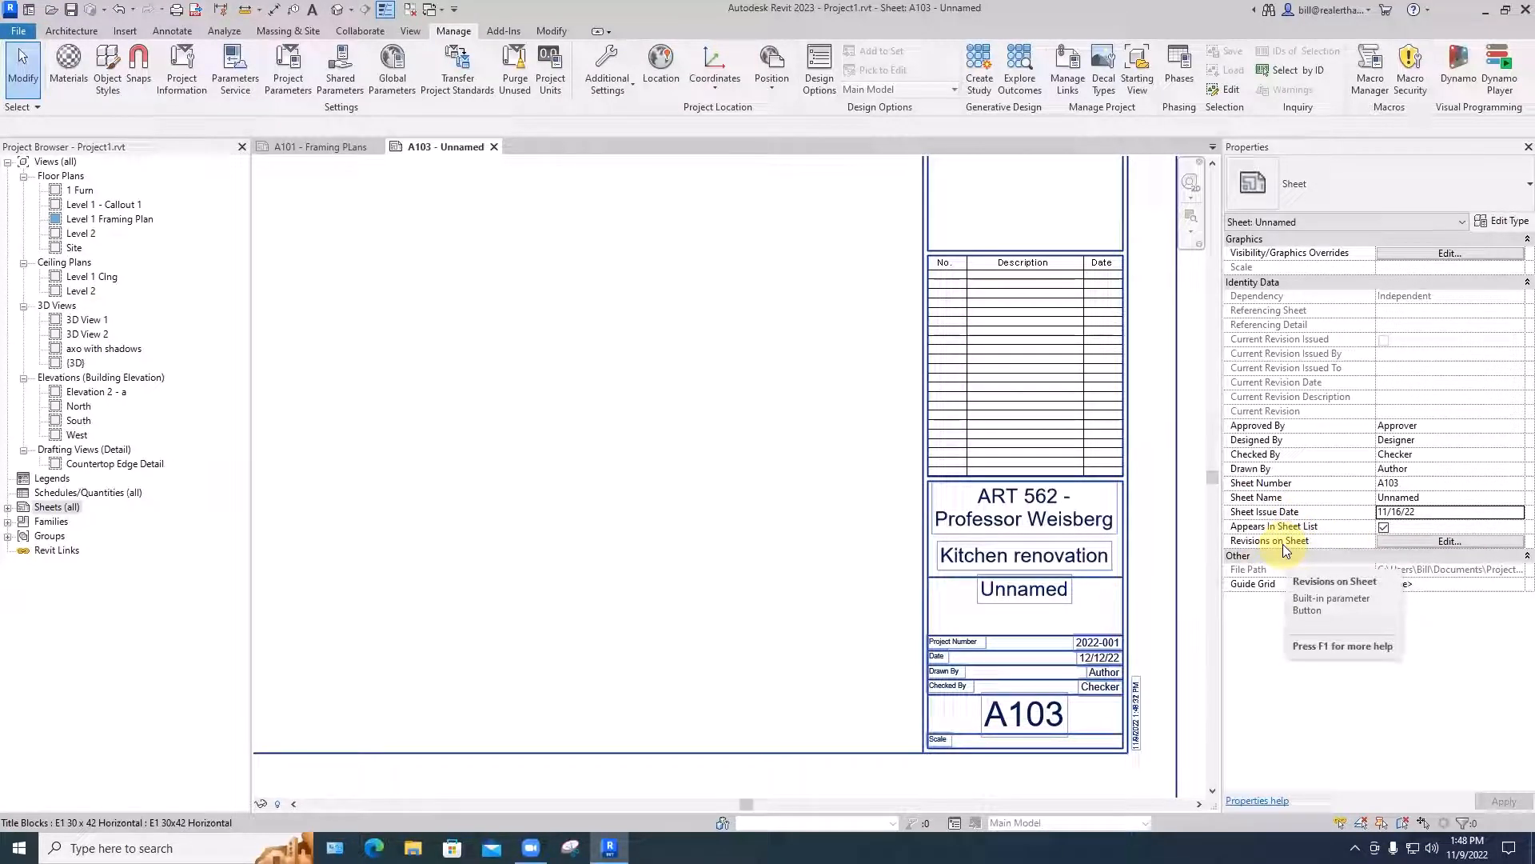
left_click(883, 488)
scroll(883, 488, "down", 5)
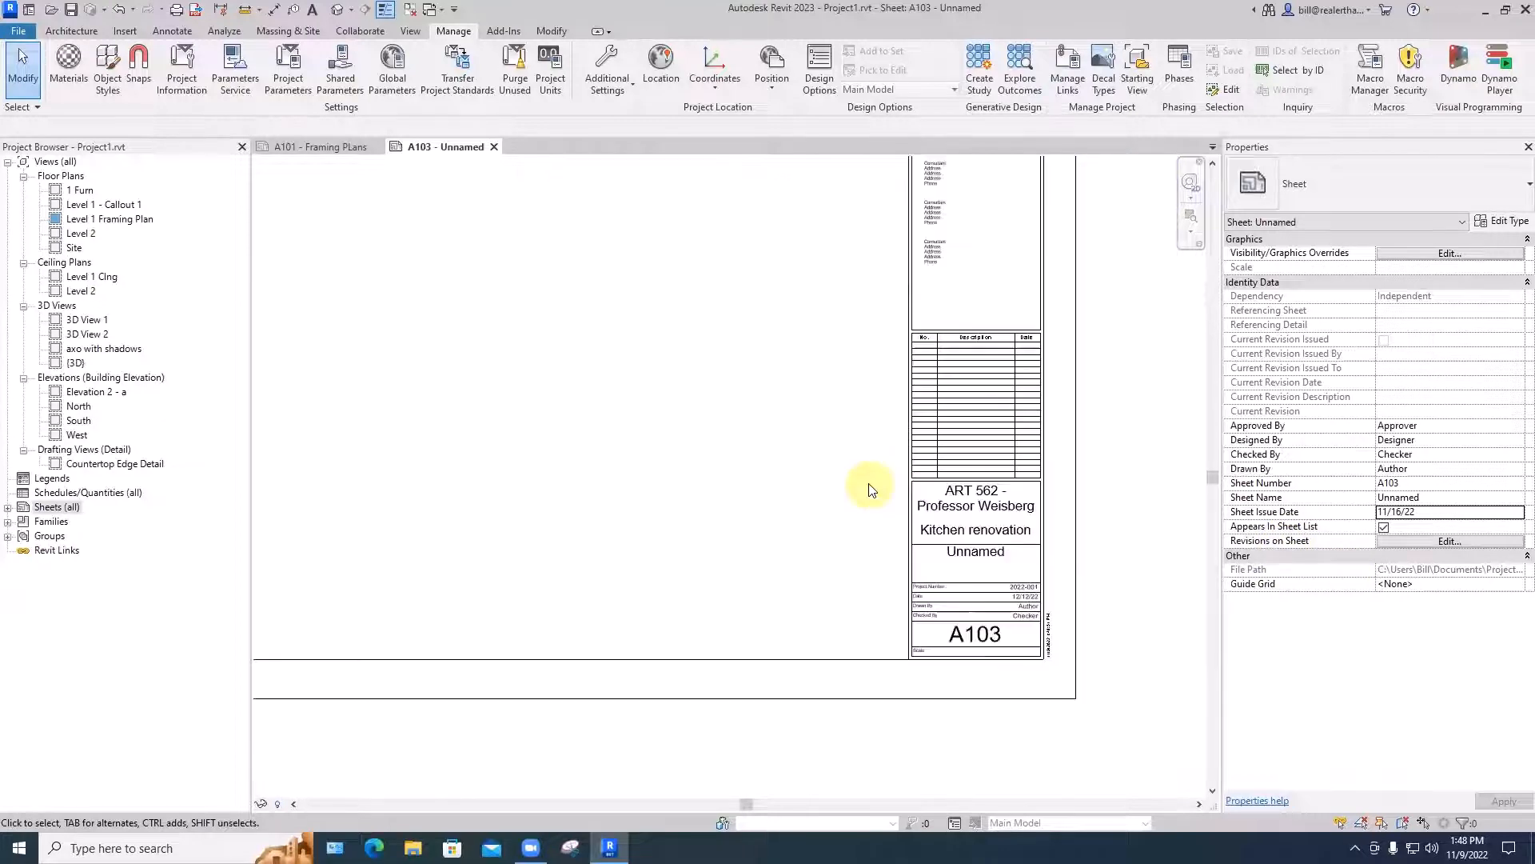
- On sheet A101, set the Level 1 Framing Plan viewport's Detail Level to Fine
left_click(319, 147)
scroll(663, 338, "down", 3)
middle_click_drag(663, 339, 730, 411)
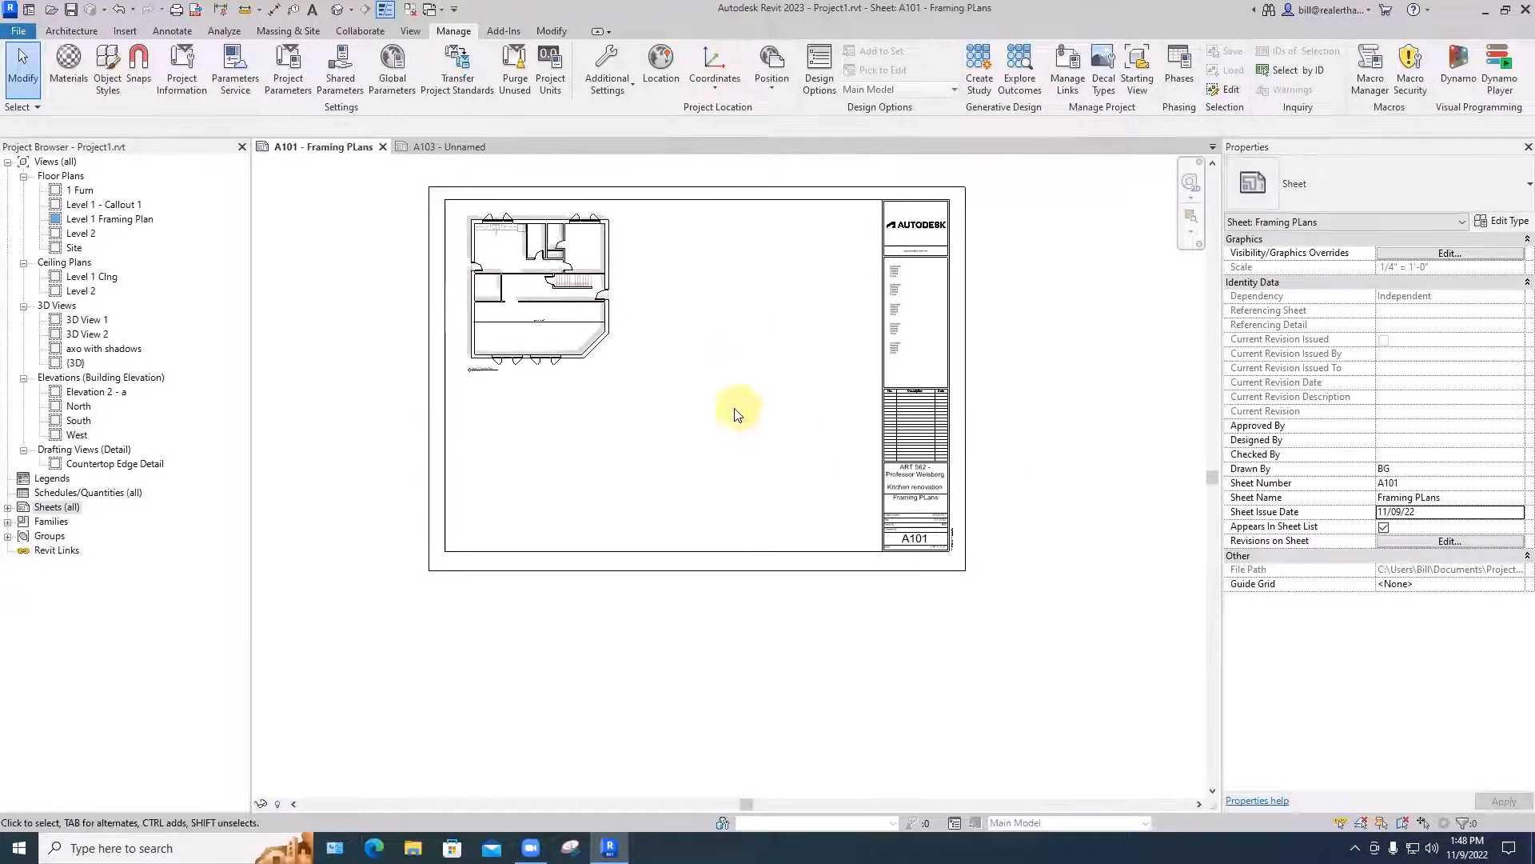
left_click(597, 341)
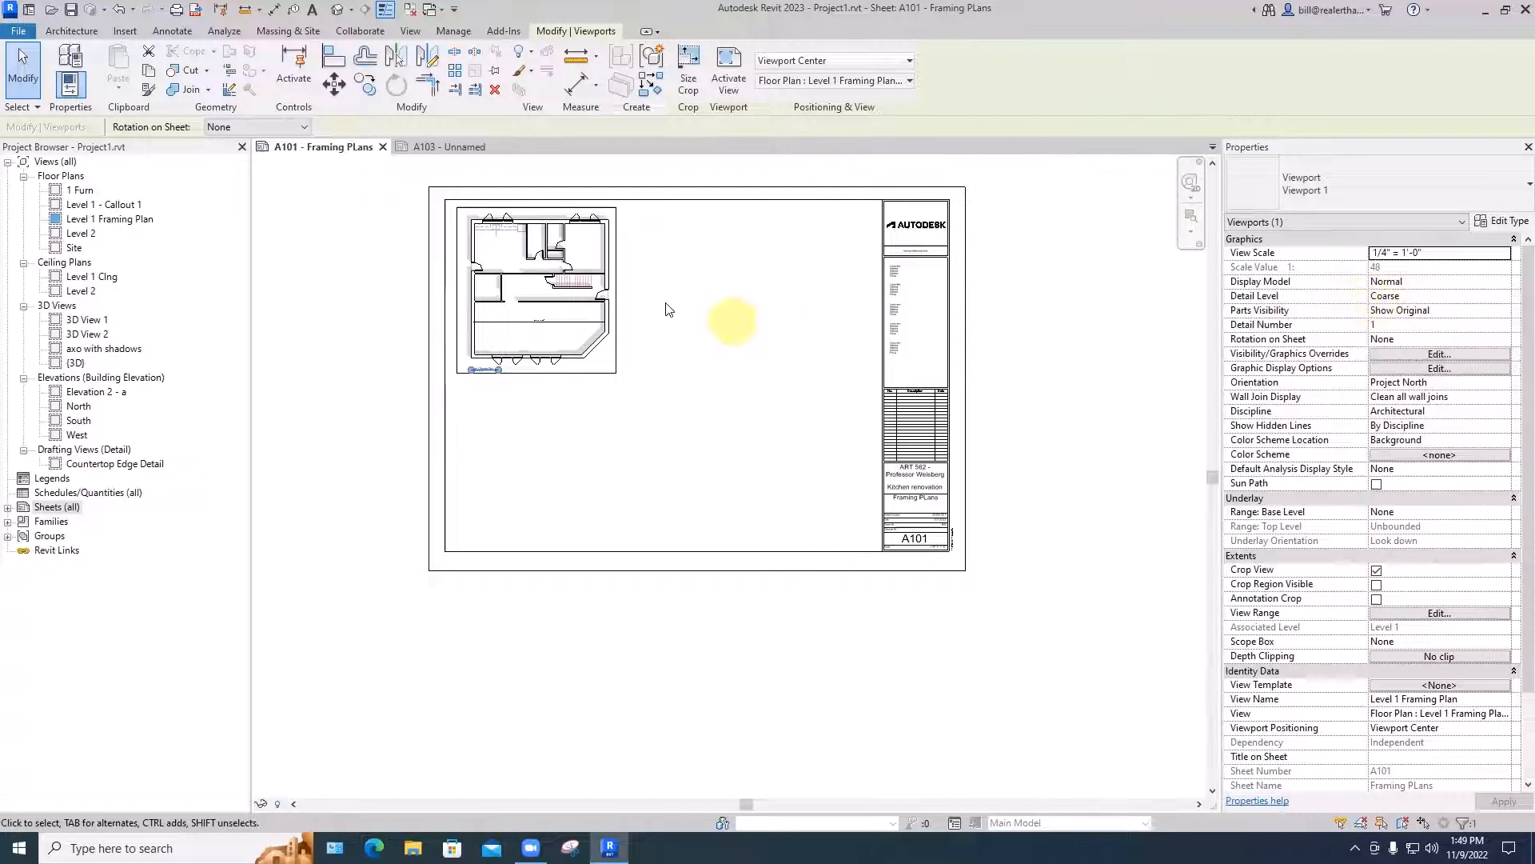
scroll(616, 301, "up", 4)
left_click(1375, 299)
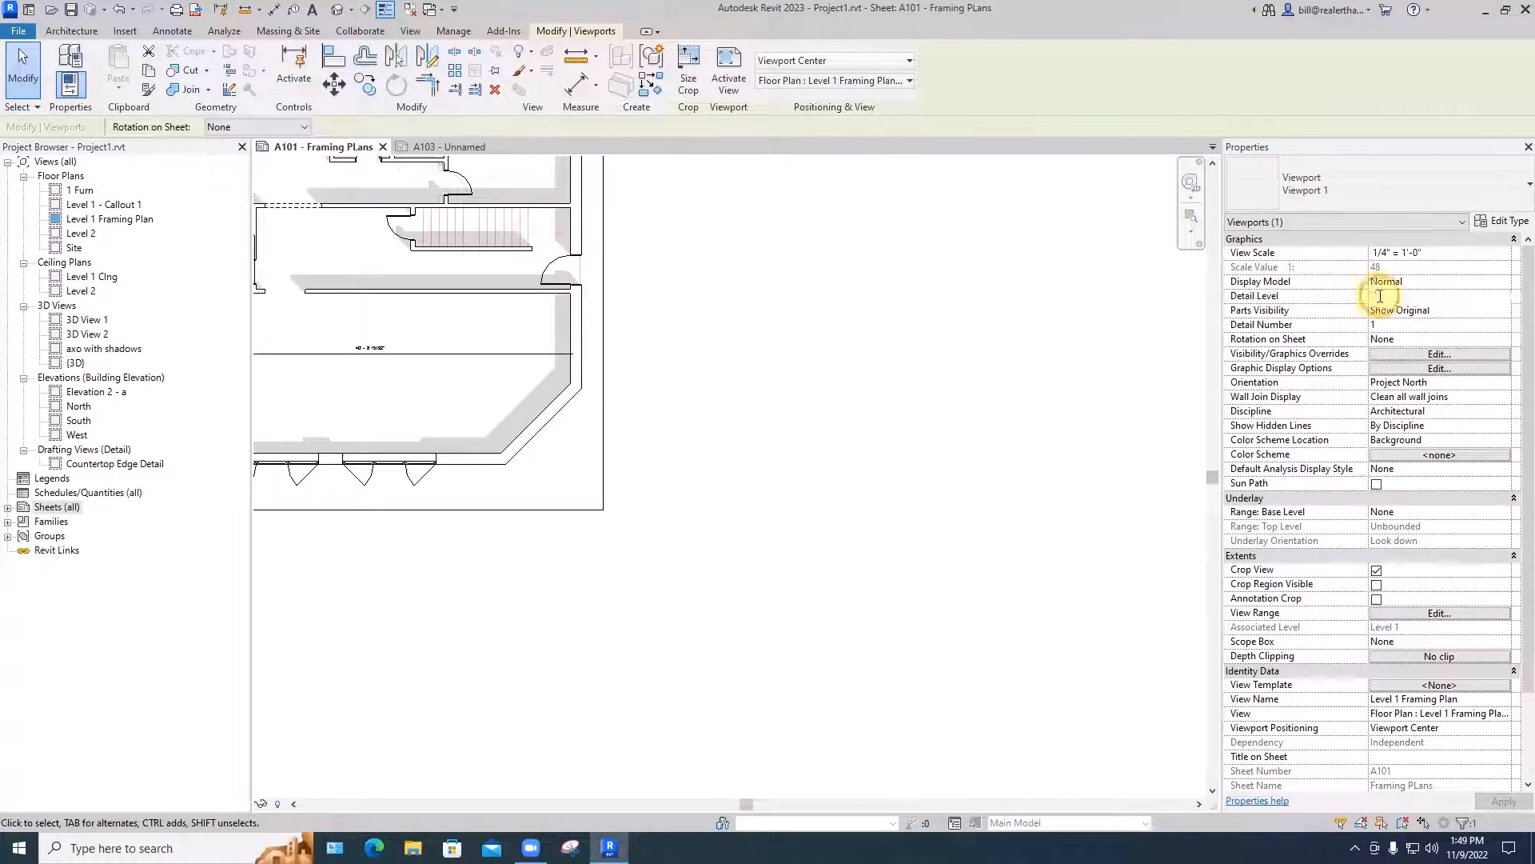
left_click(1504, 296)
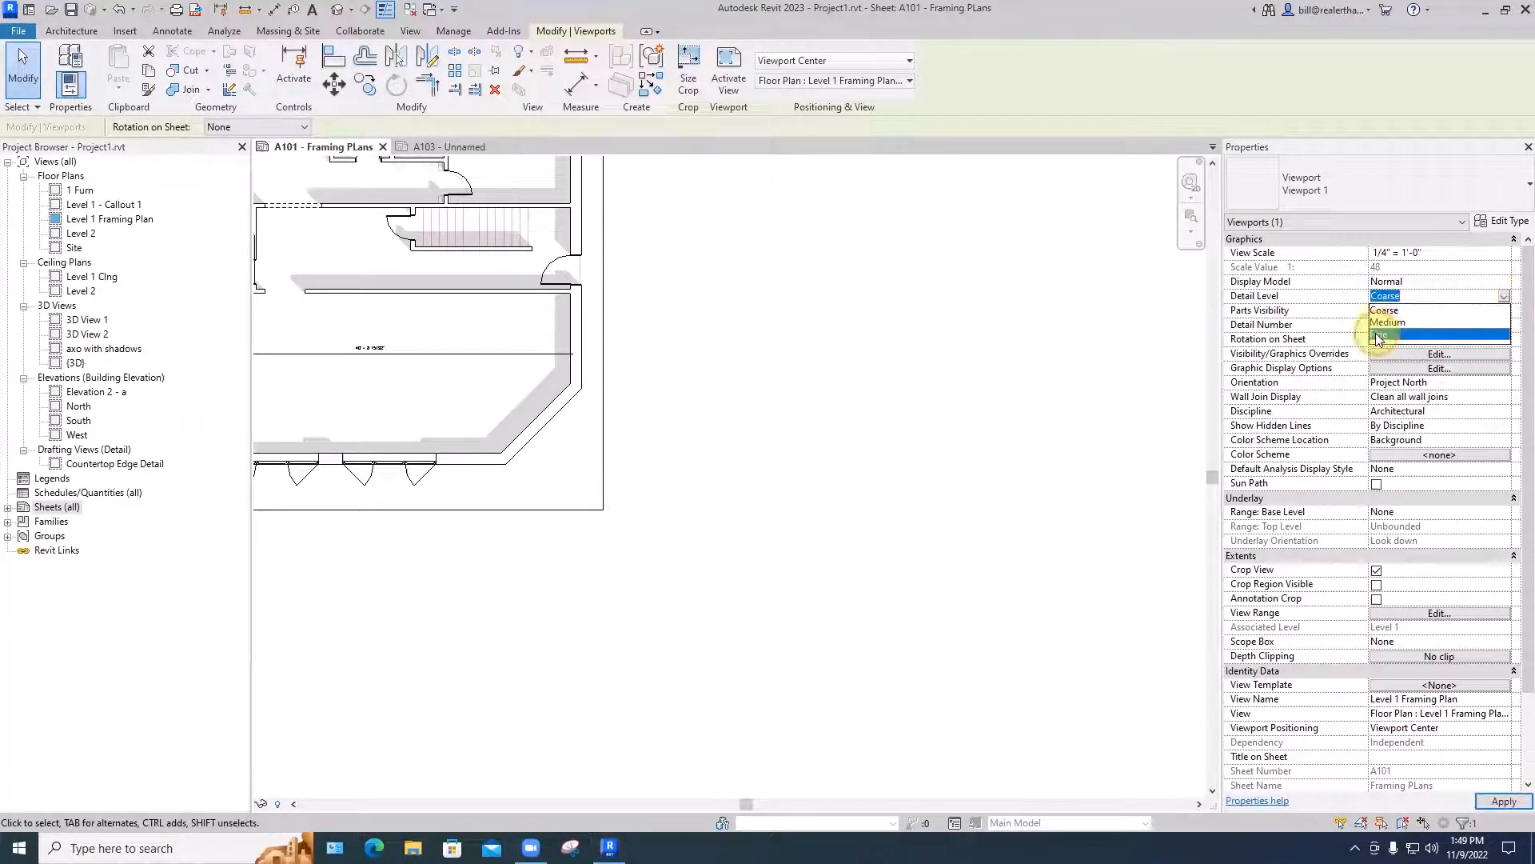
left_click(1379, 334)
scroll(538, 293, "up", 4)
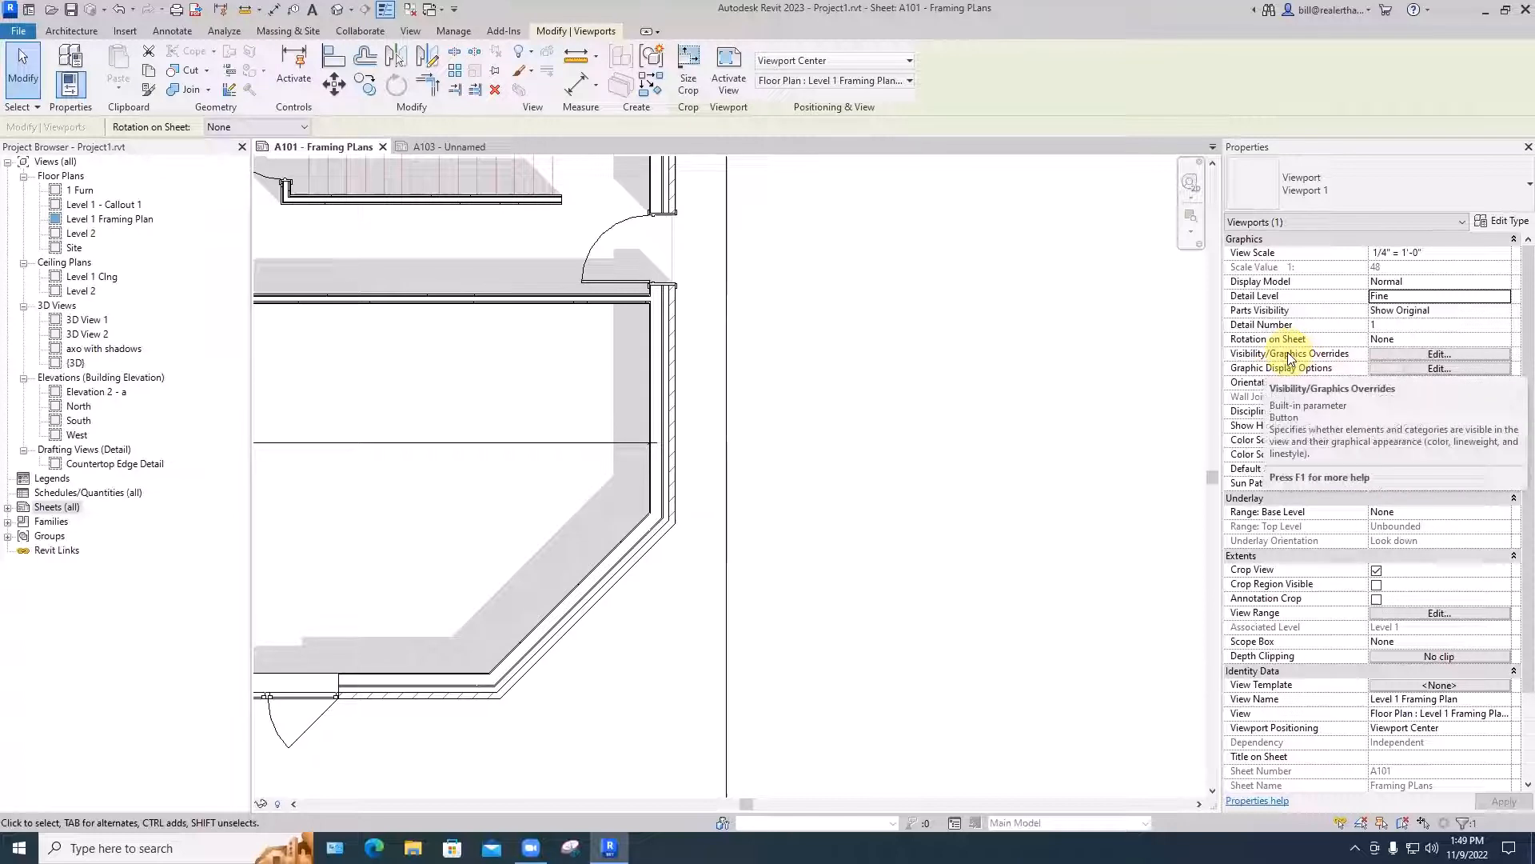
- Examine the framing plan viewport's visibility overrides for annotation and imported categories, including the imported apartment plan's layers, and close without applying
scroll(1288, 358, "down", 1)
left_click(1413, 328)
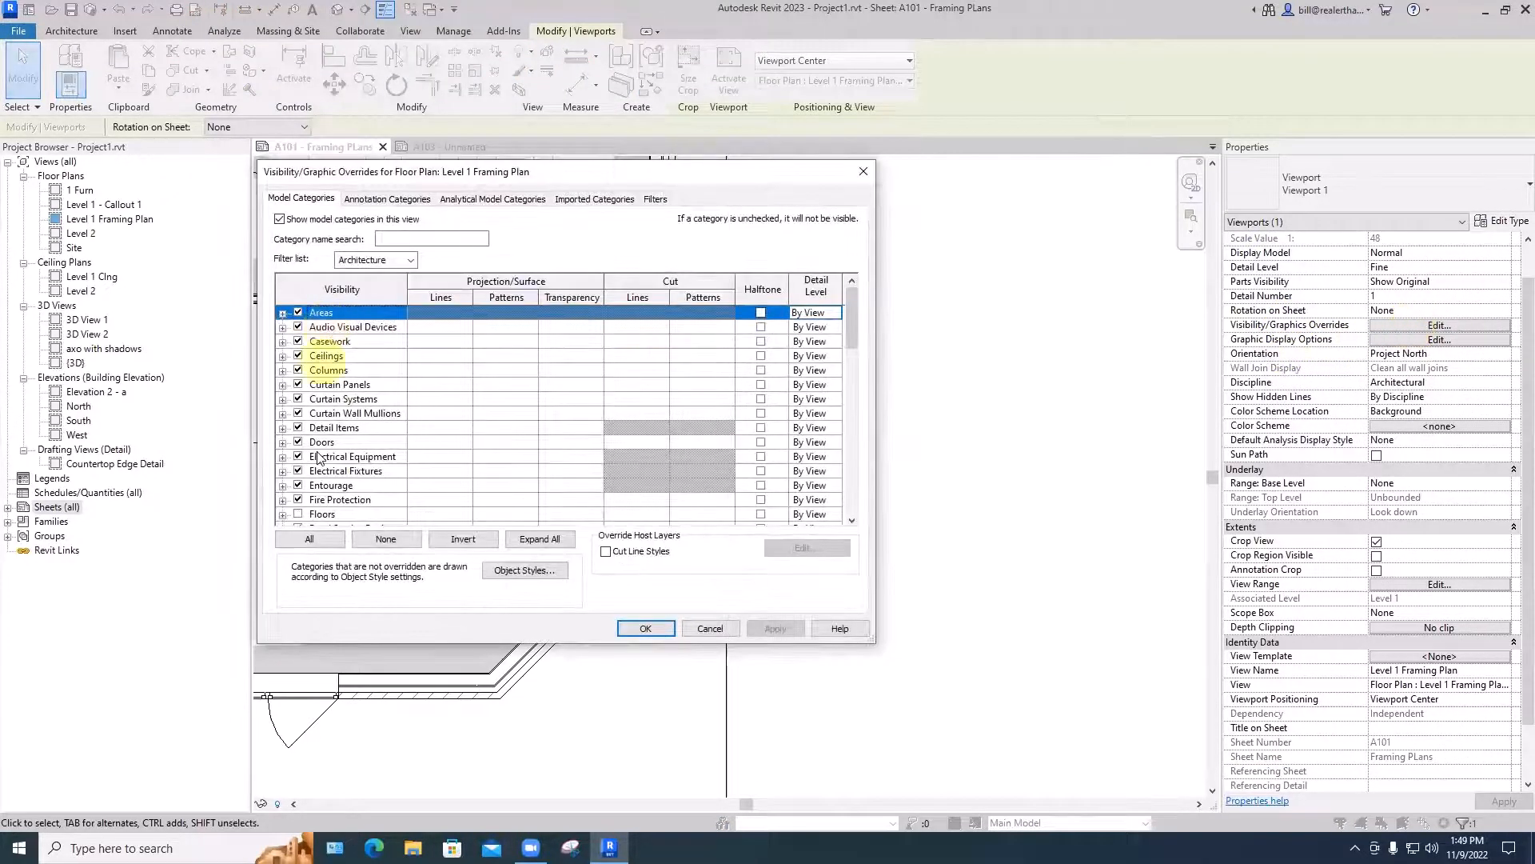
left_click(381, 200)
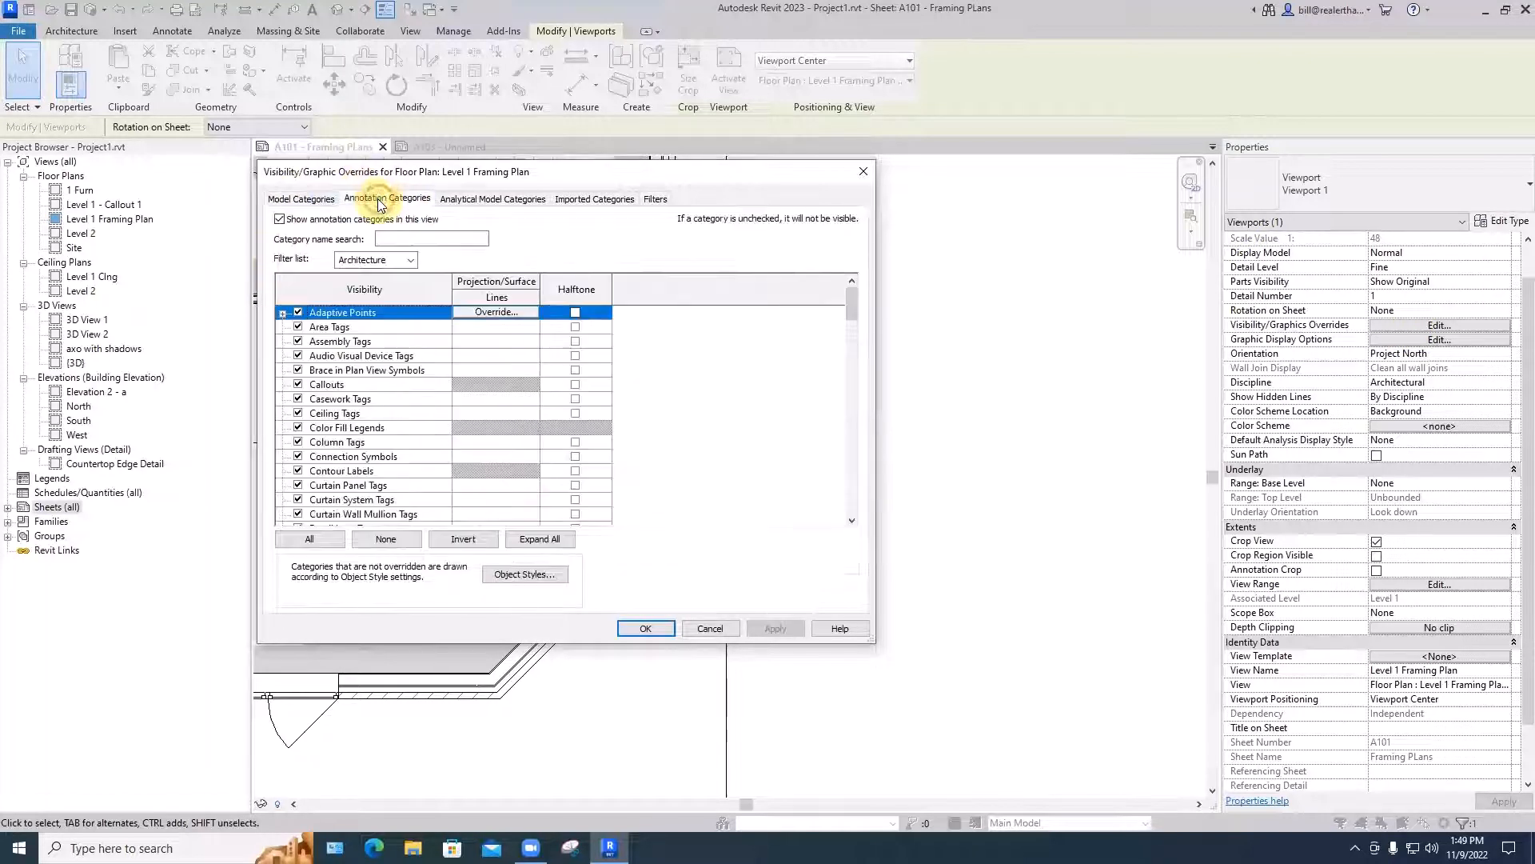
left_click(581, 200)
left_click(298, 285)
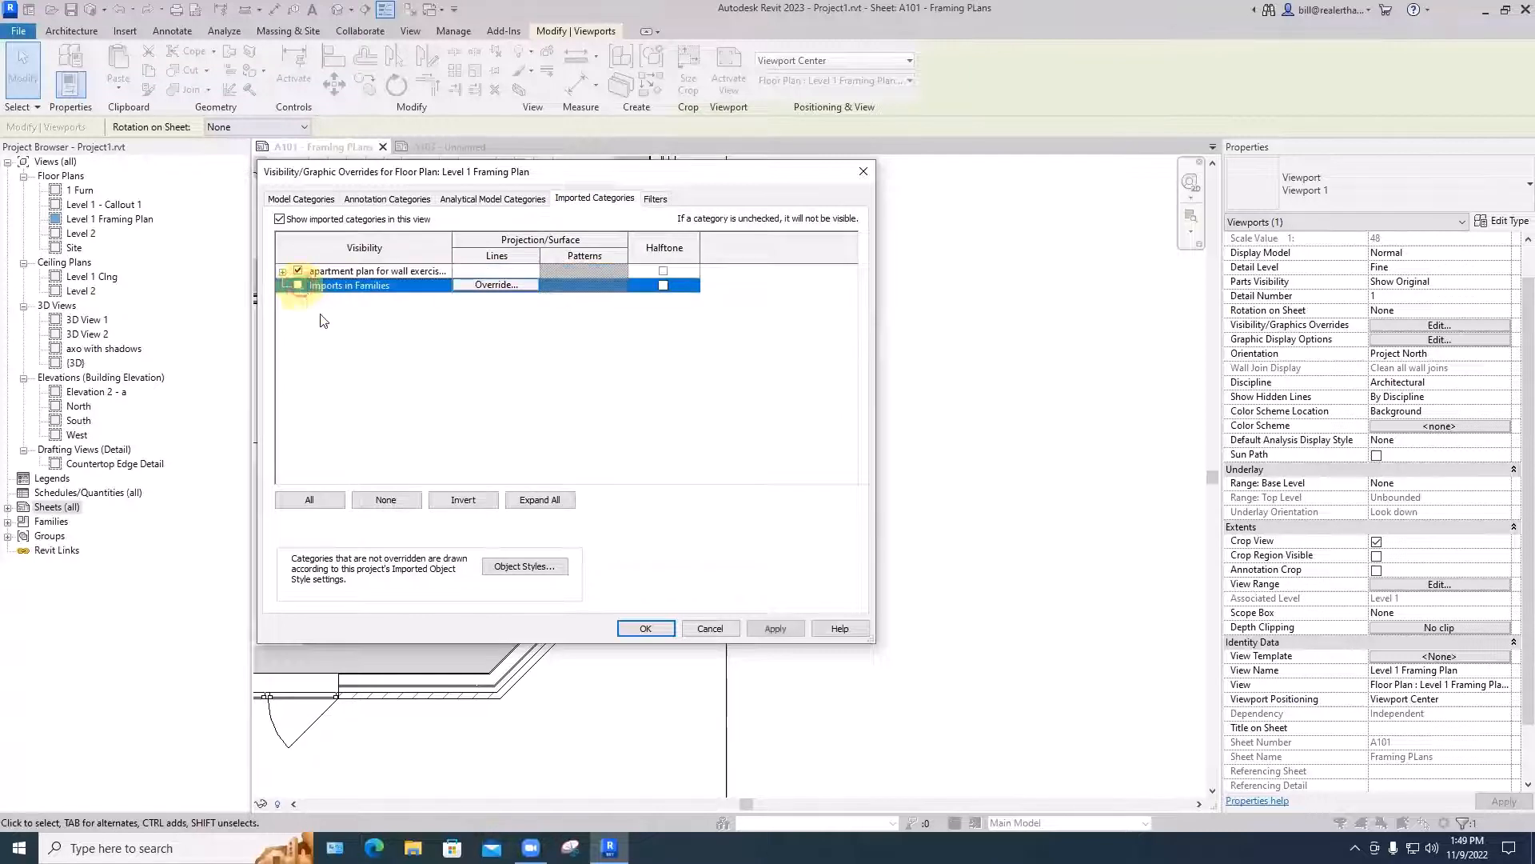
left_click(282, 272)
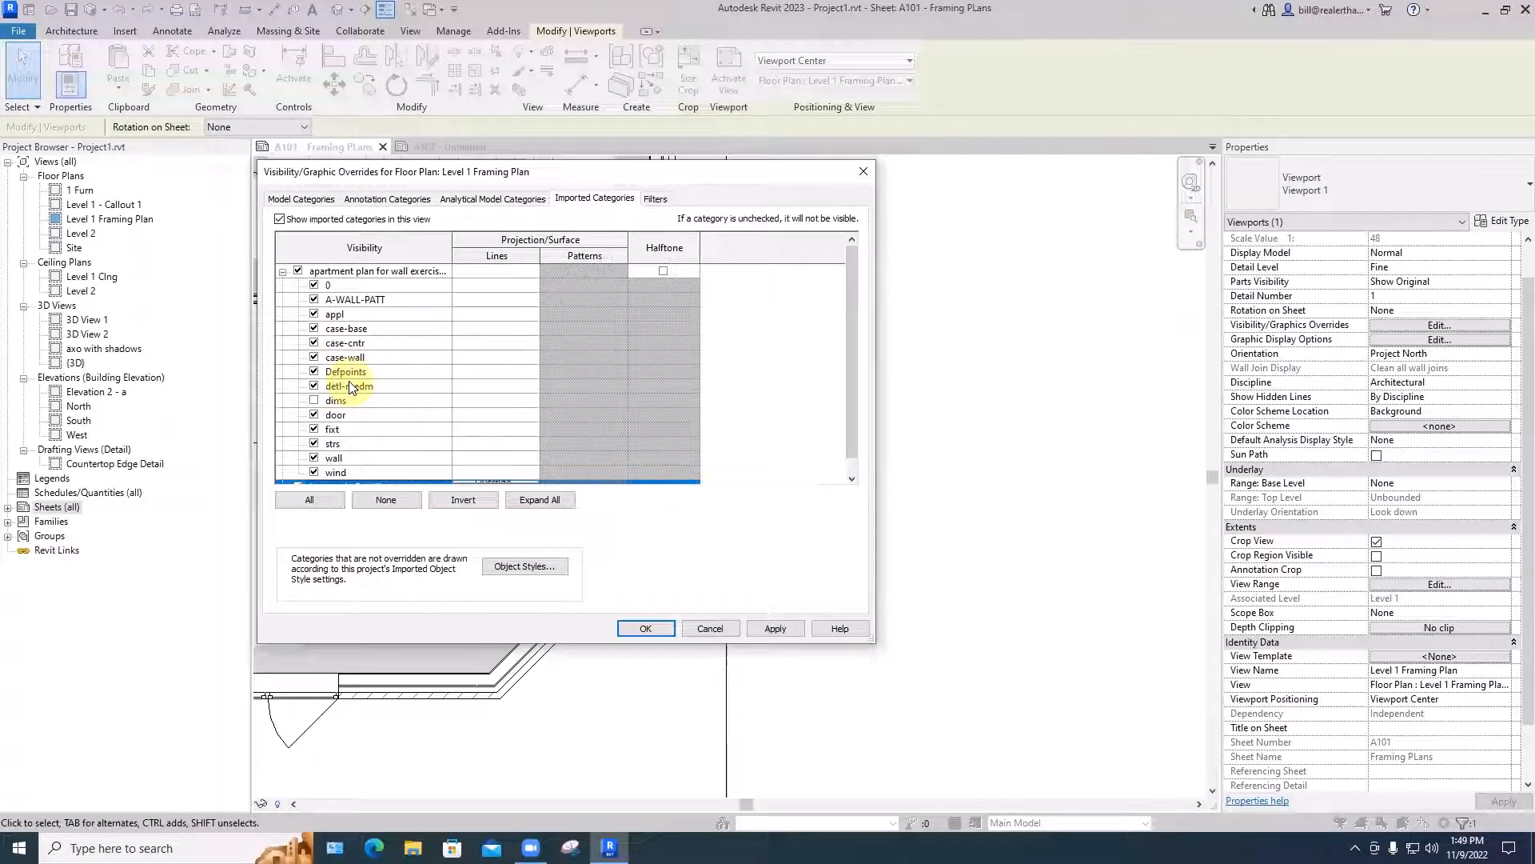
left_click(862, 173)
- Set the framing plan viewport's Title on Sheet to FIRST FLOOR FRAMING PLAN
scroll(1287, 448, "down", 2)
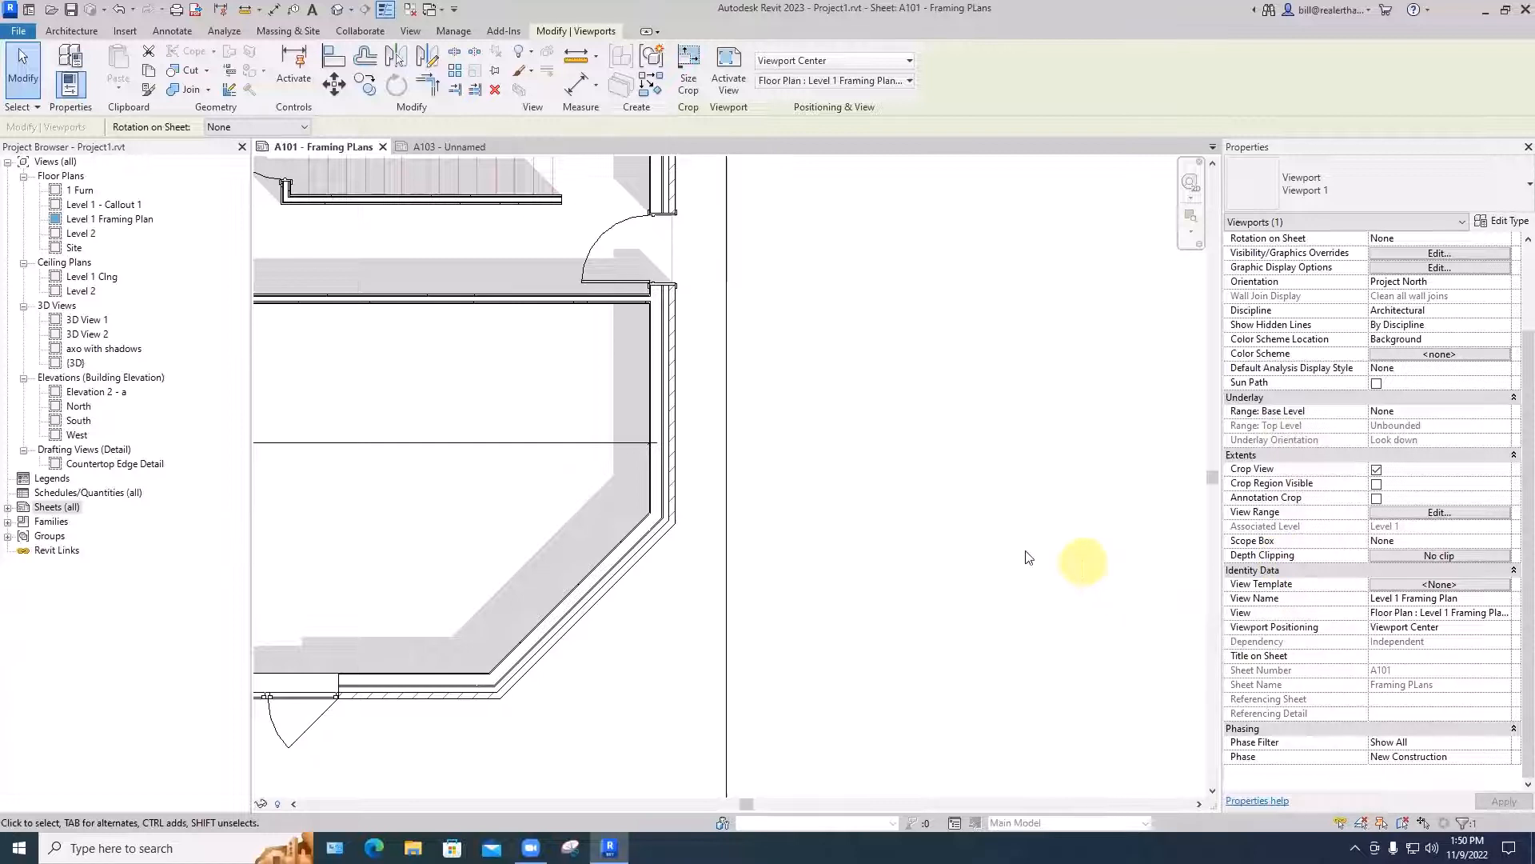
scroll(1028, 560, "down", 4)
middle_click_drag(1005, 583, 1080, 525)
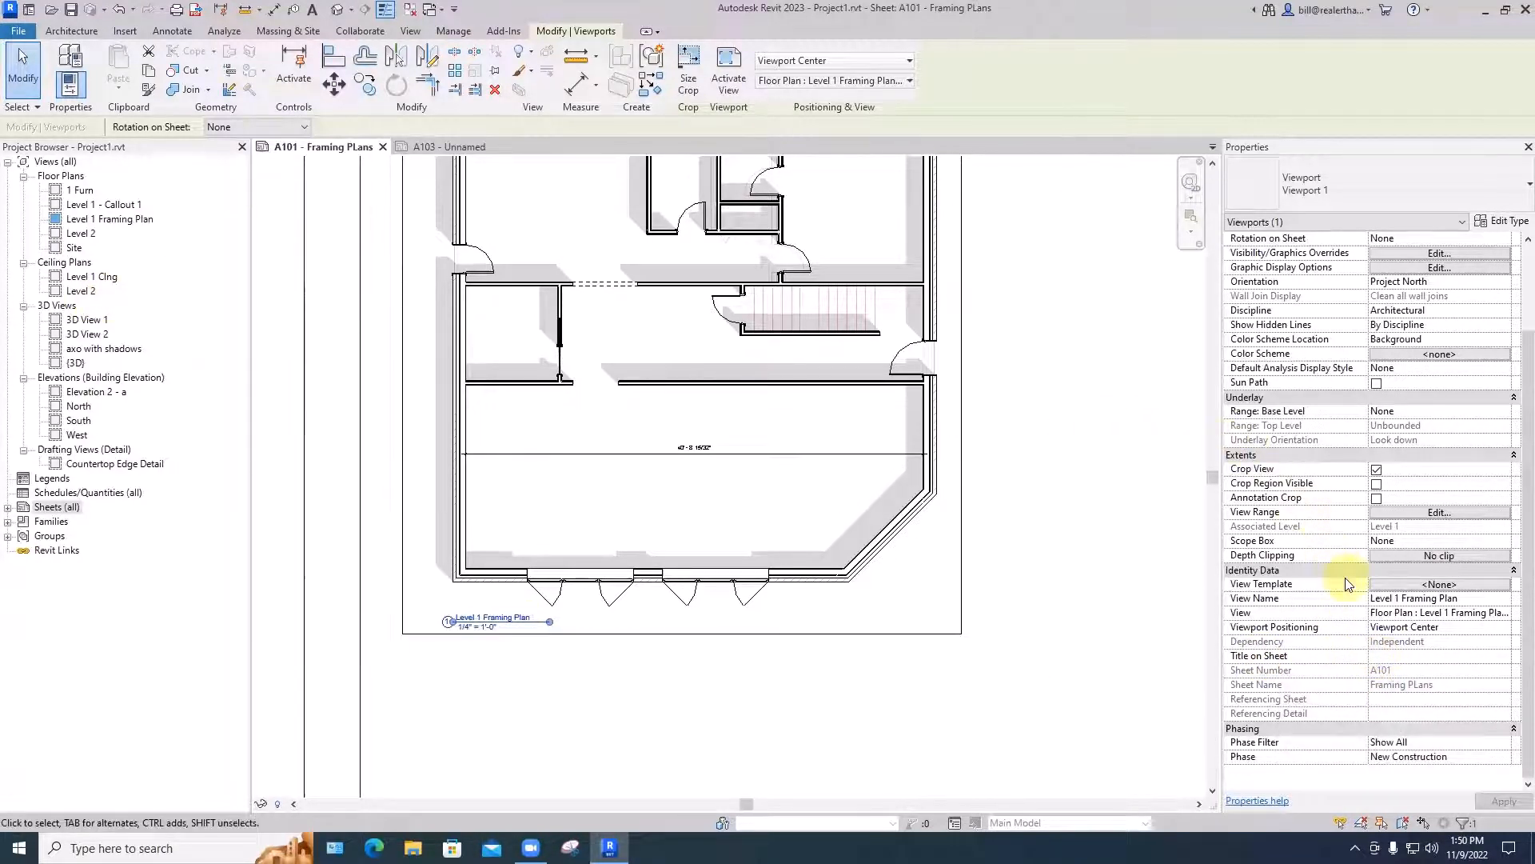
left_click(499, 617)
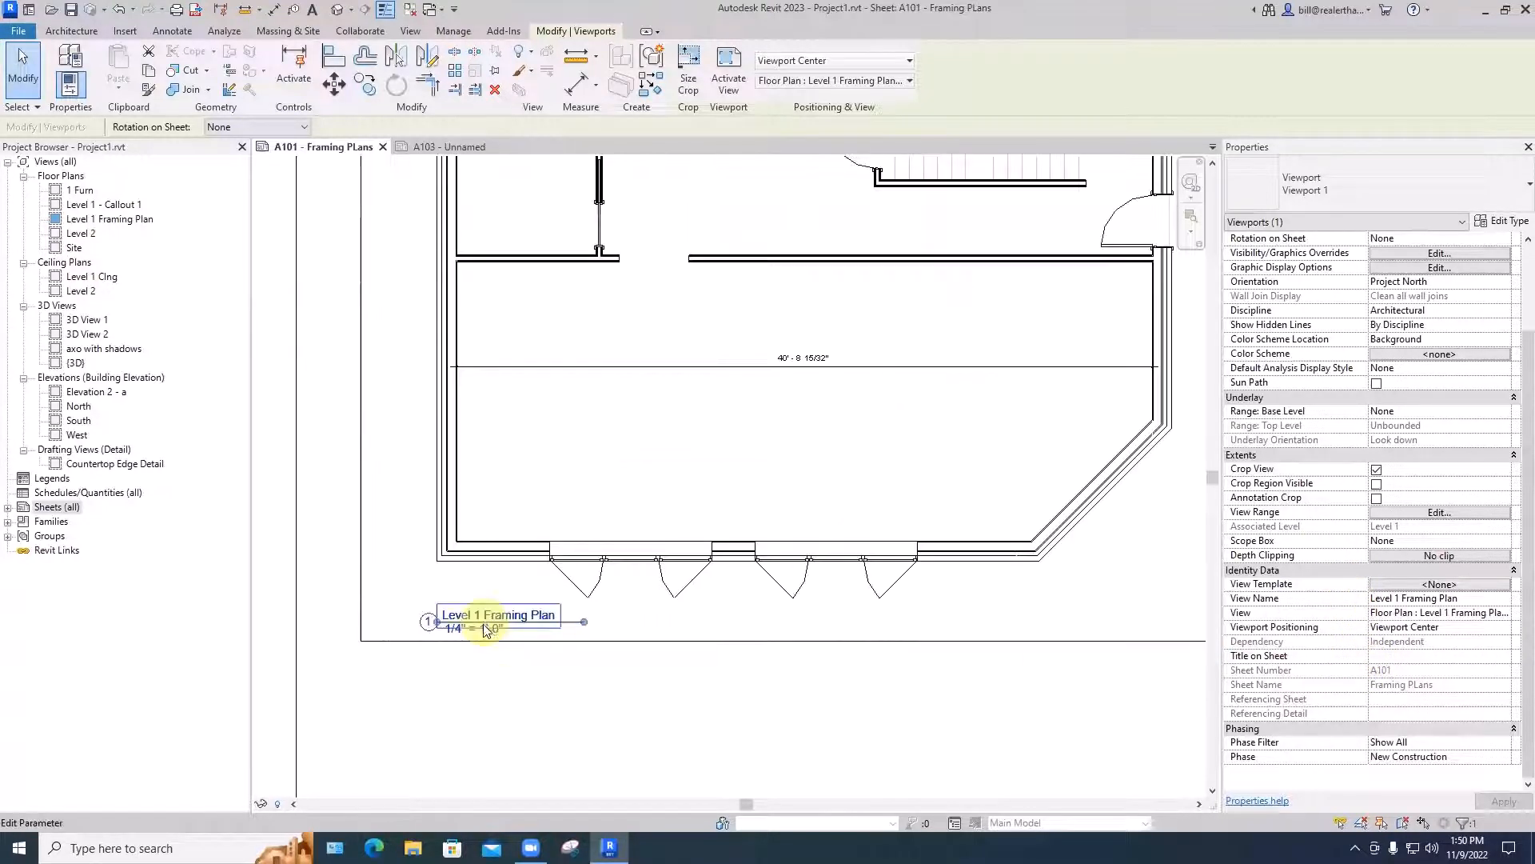
scroll(486, 631, "up", 2)
left_click(1376, 657)
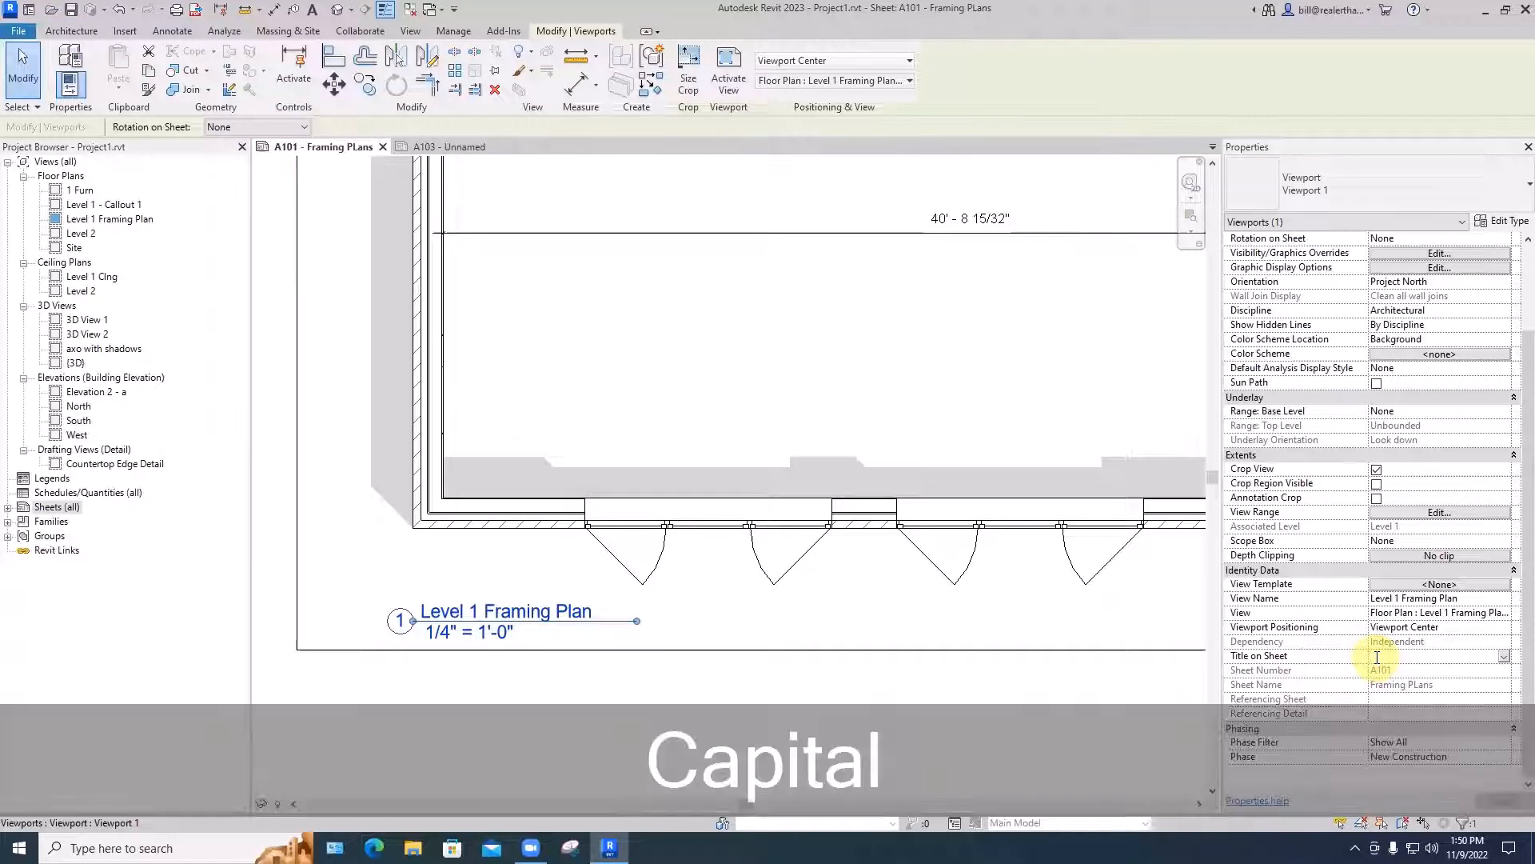
type("FIRST FLO")
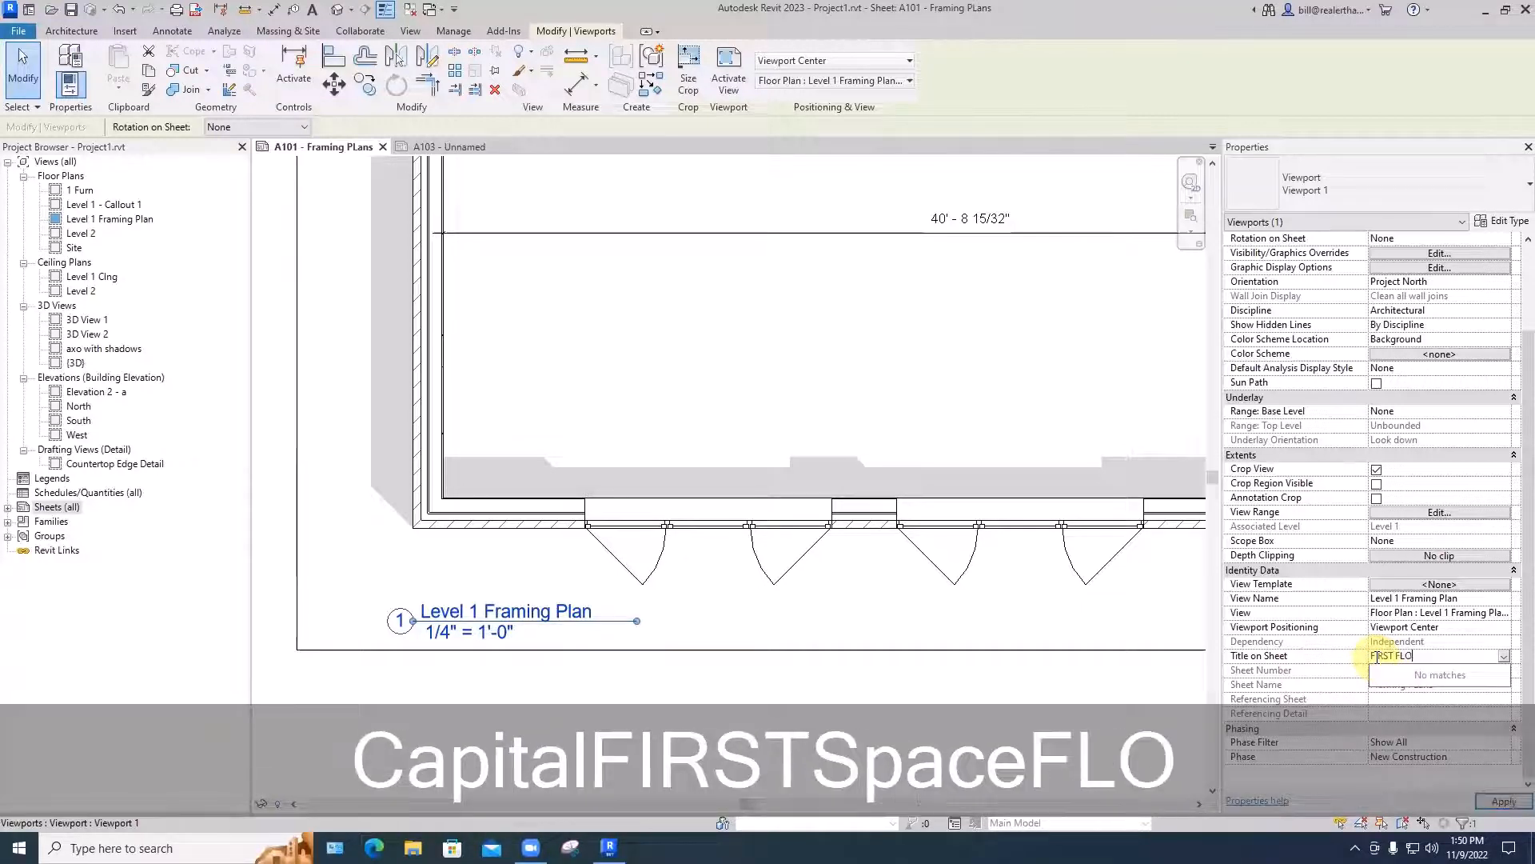
type("OR FRAMING PLAN")
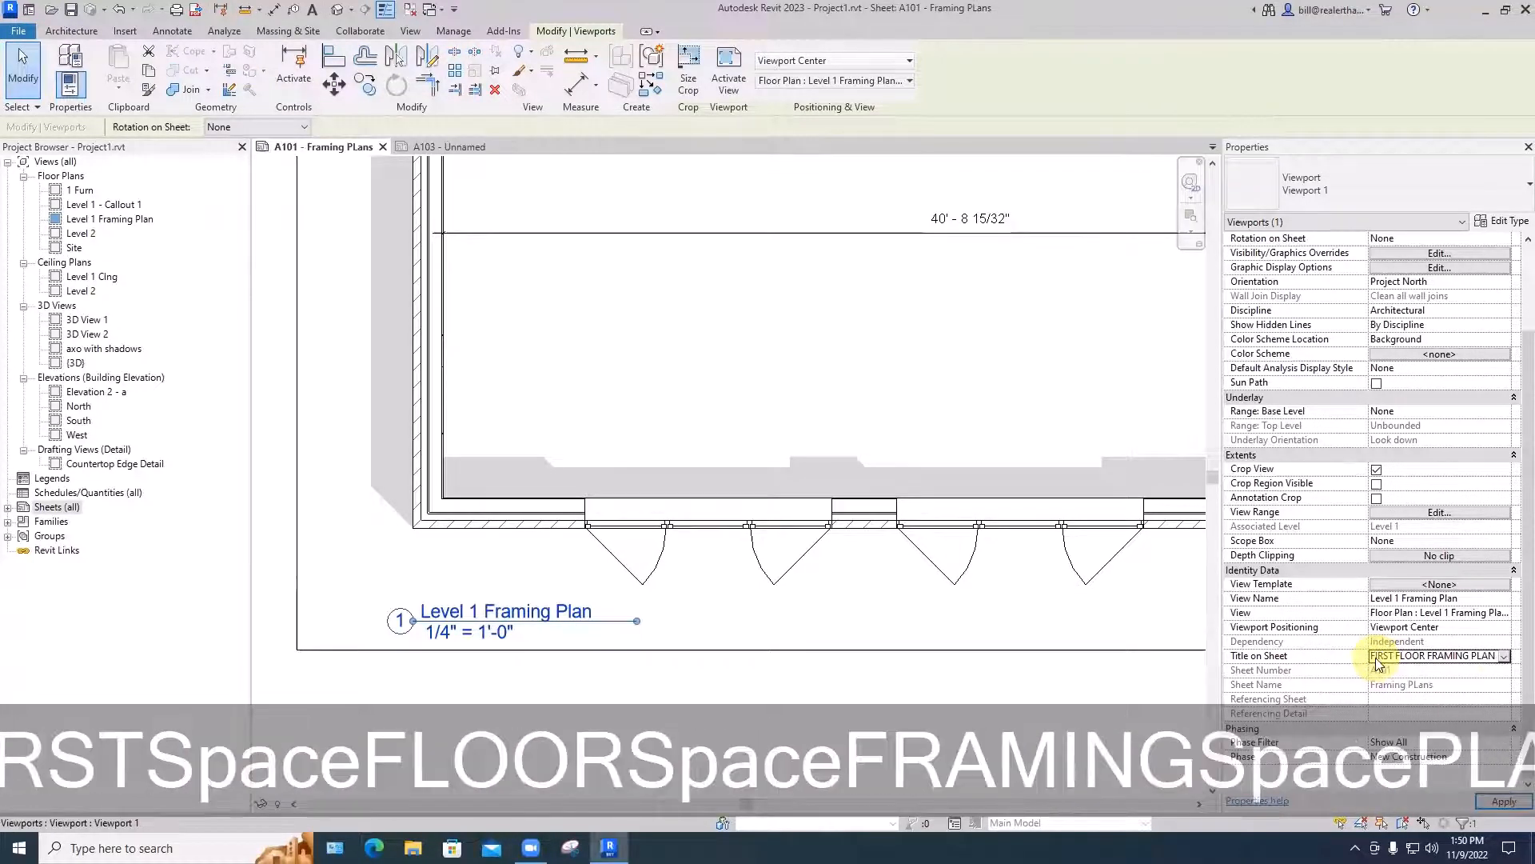
left_click(1153, 686)
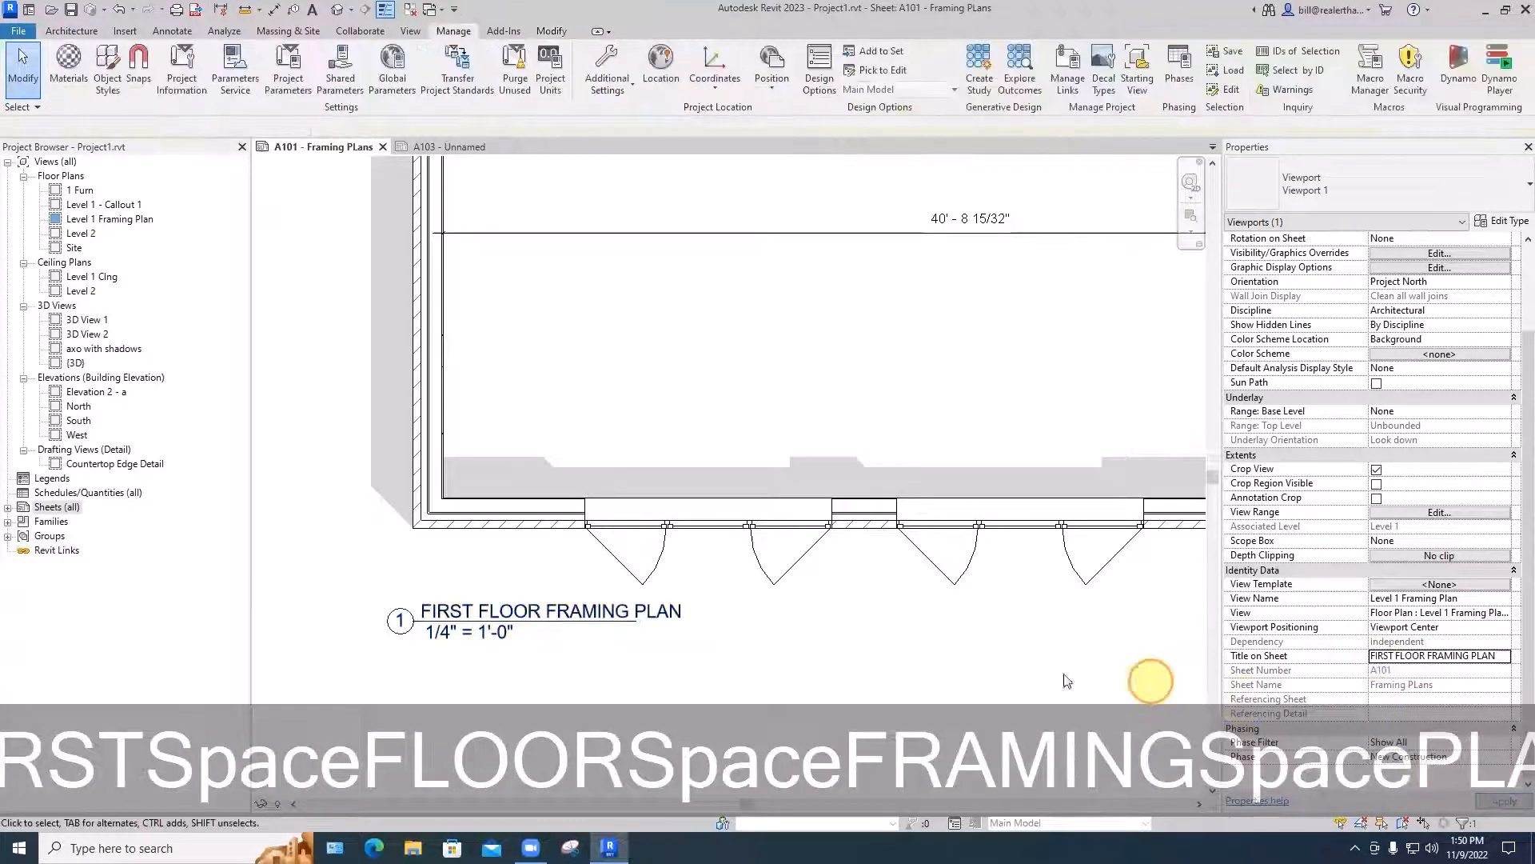
scroll(692, 525, "down", 2)
scroll(691, 526, "down", 1)
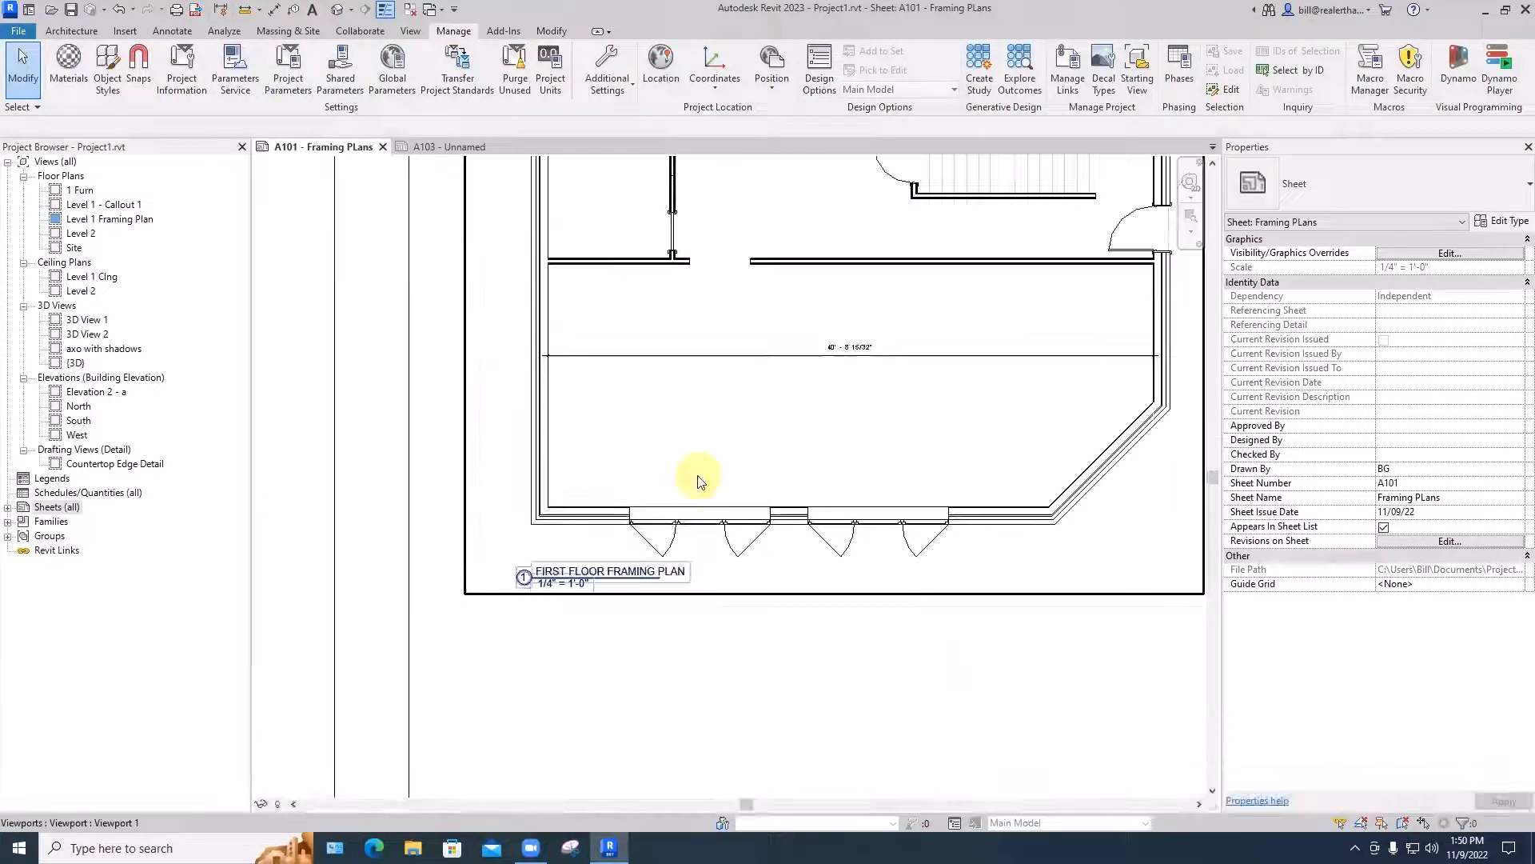
- Extend the framing plan viewport's title line to span the full FIRST FLOOR FRAMING PLAN title
left_click(701, 480)
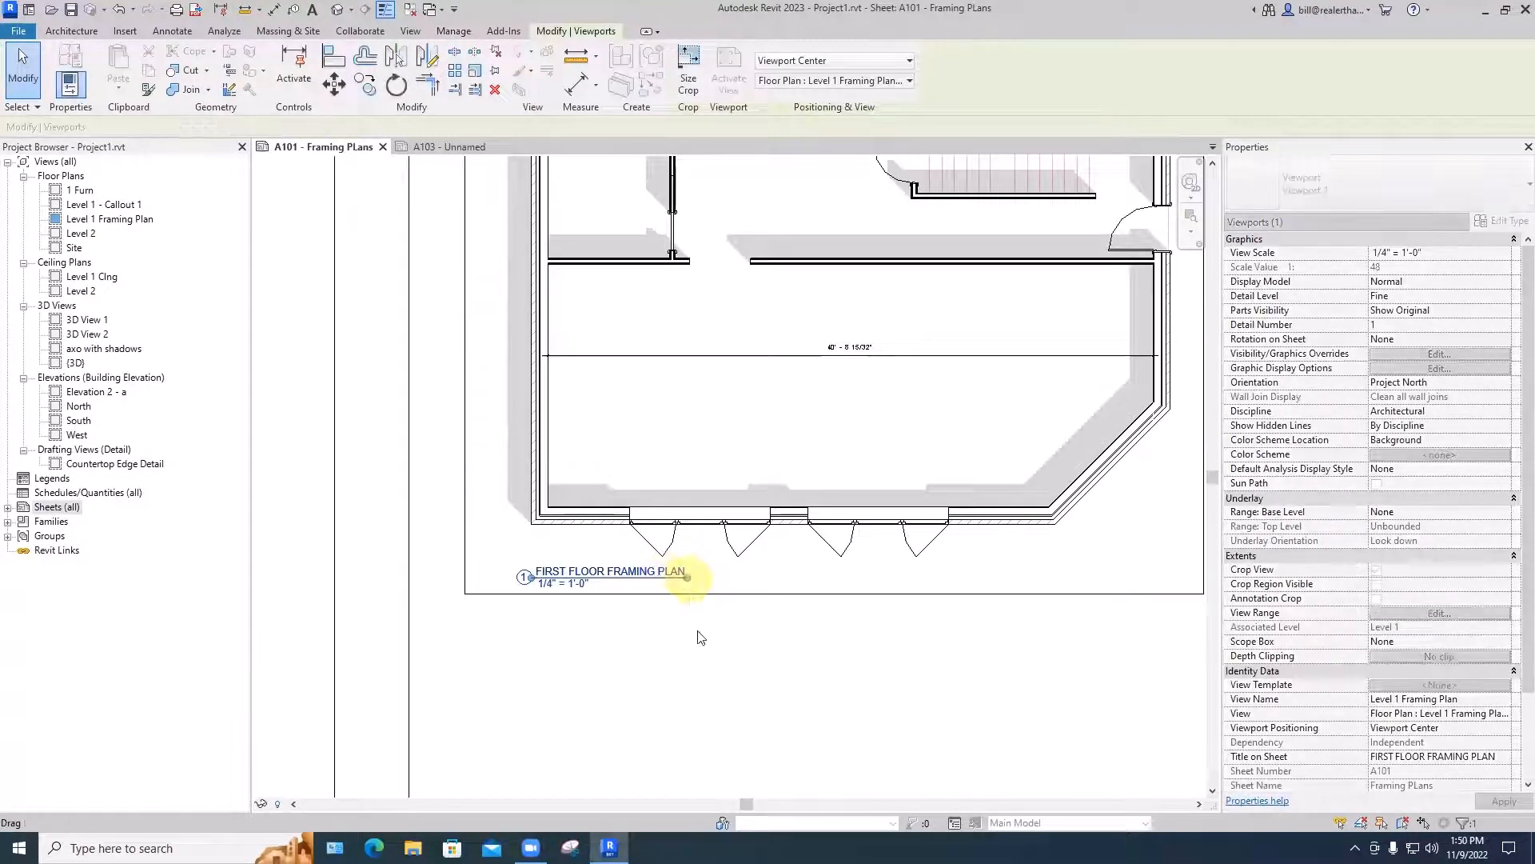
left_click(698, 636)
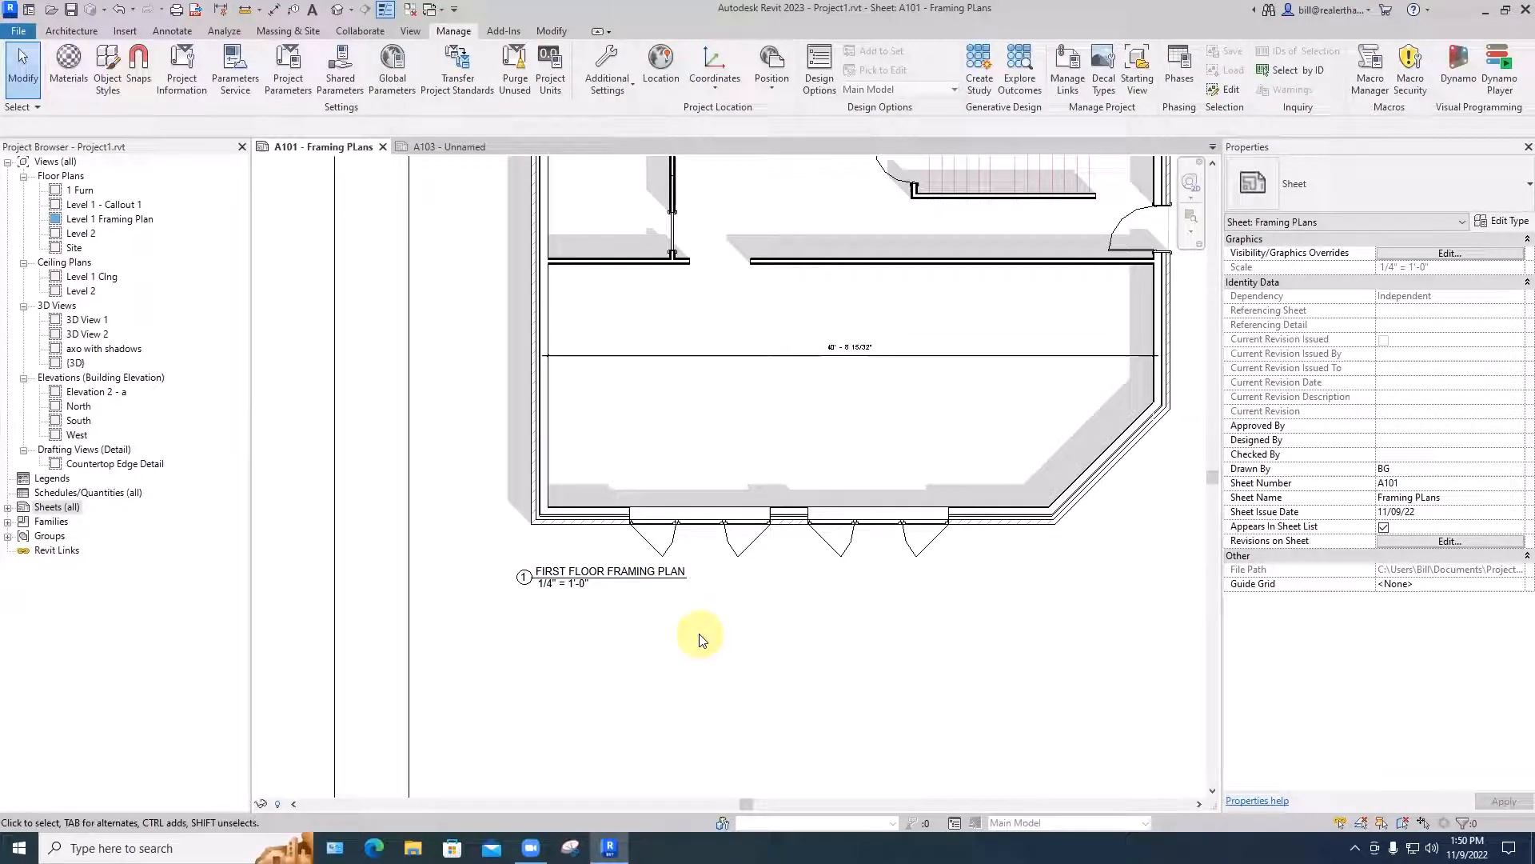
middle_click(700, 637)
middle_click(700, 638)
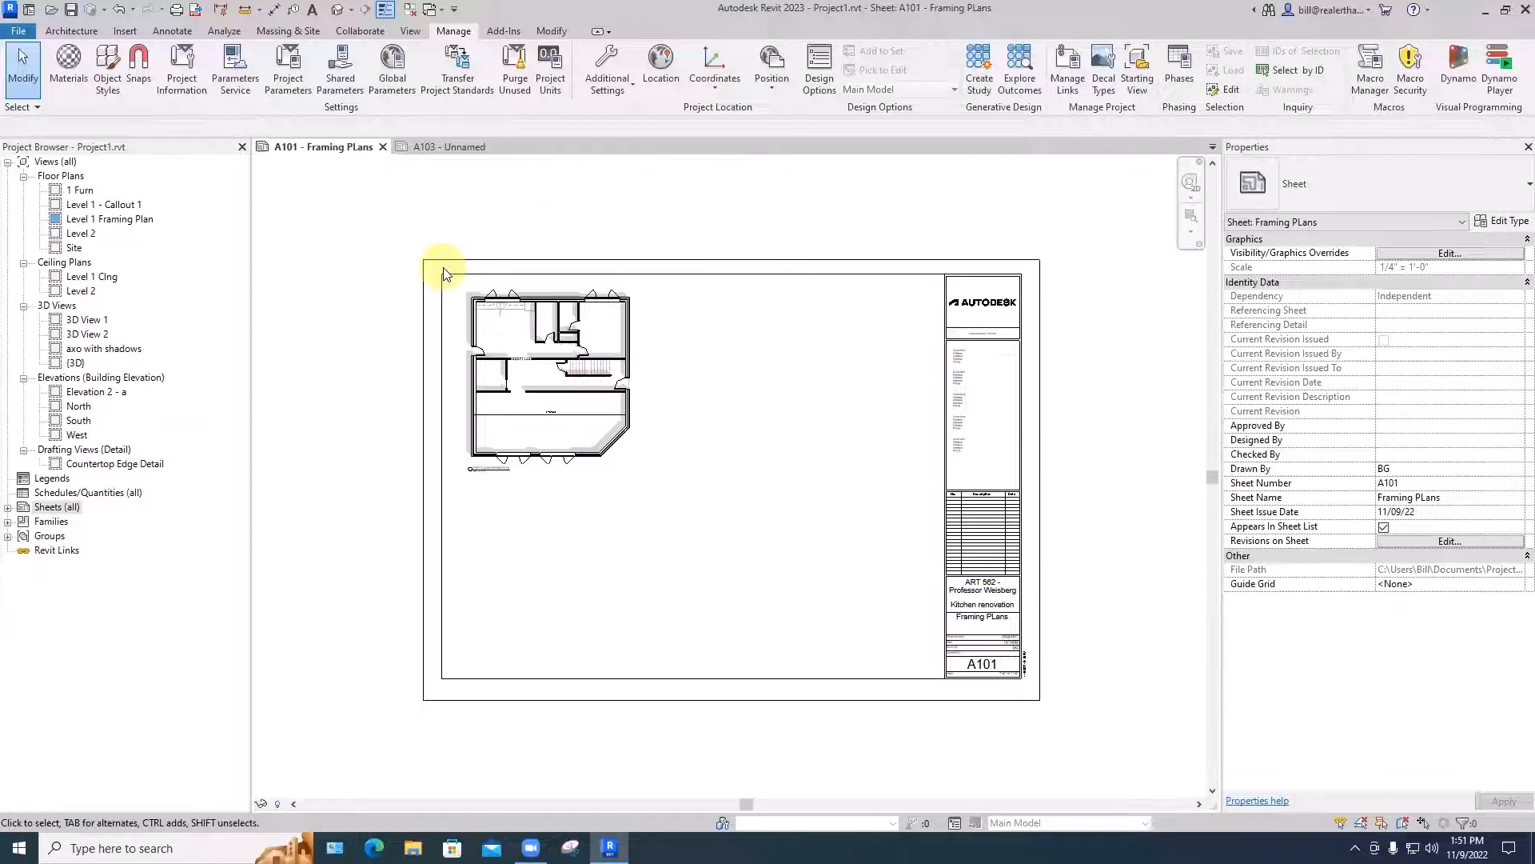
- Place an aligned dimension above sheet A101 across the overall width of the title block's outer border
key("d")
key("i")
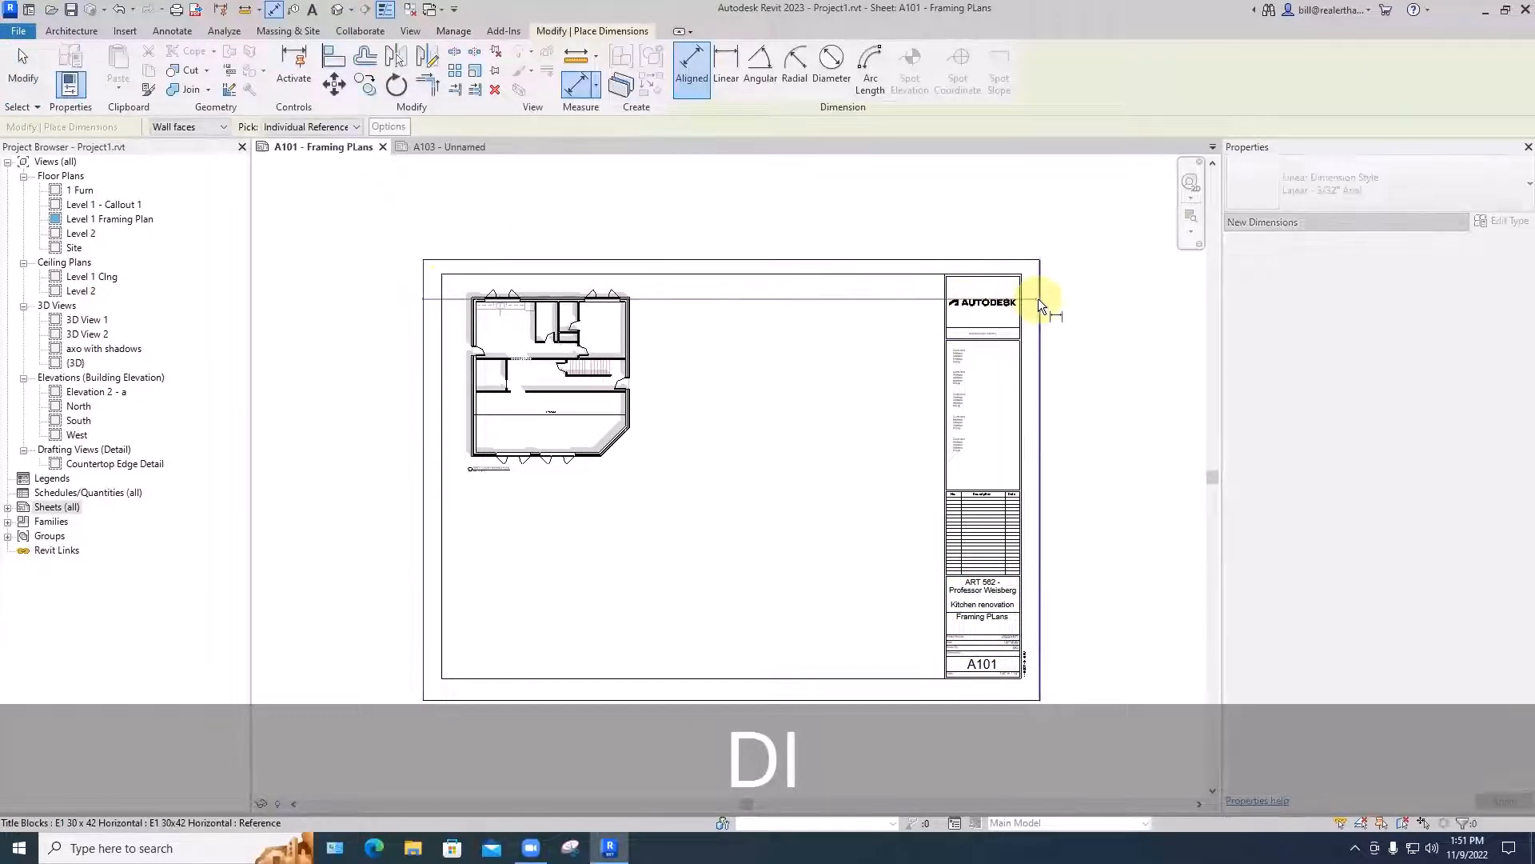
scroll(723, 238, "up", 2)
scroll(722, 240, "up", 4)
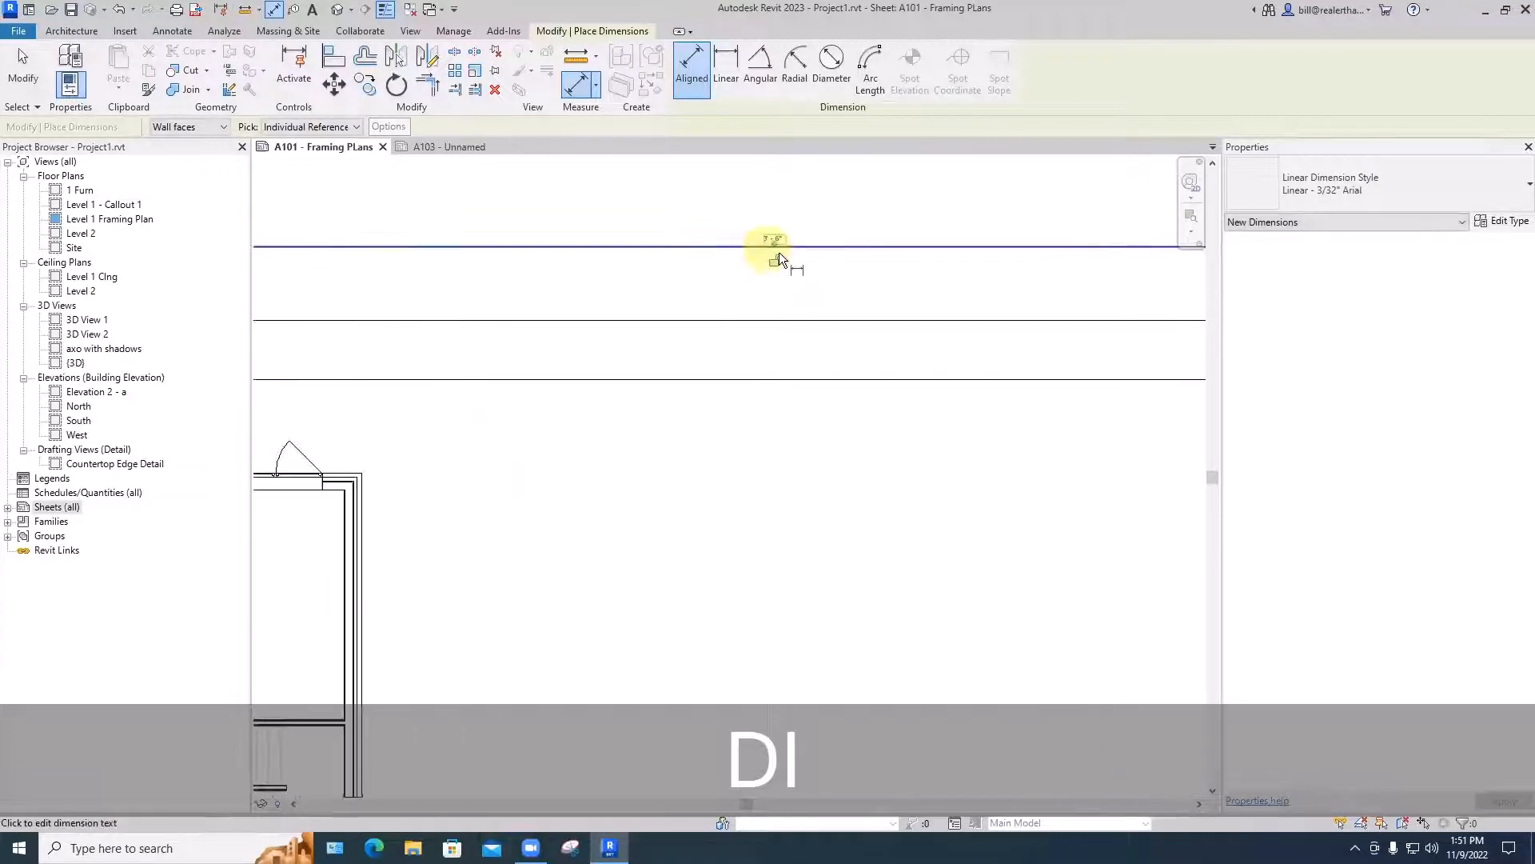
scroll(779, 249, "up", 3)
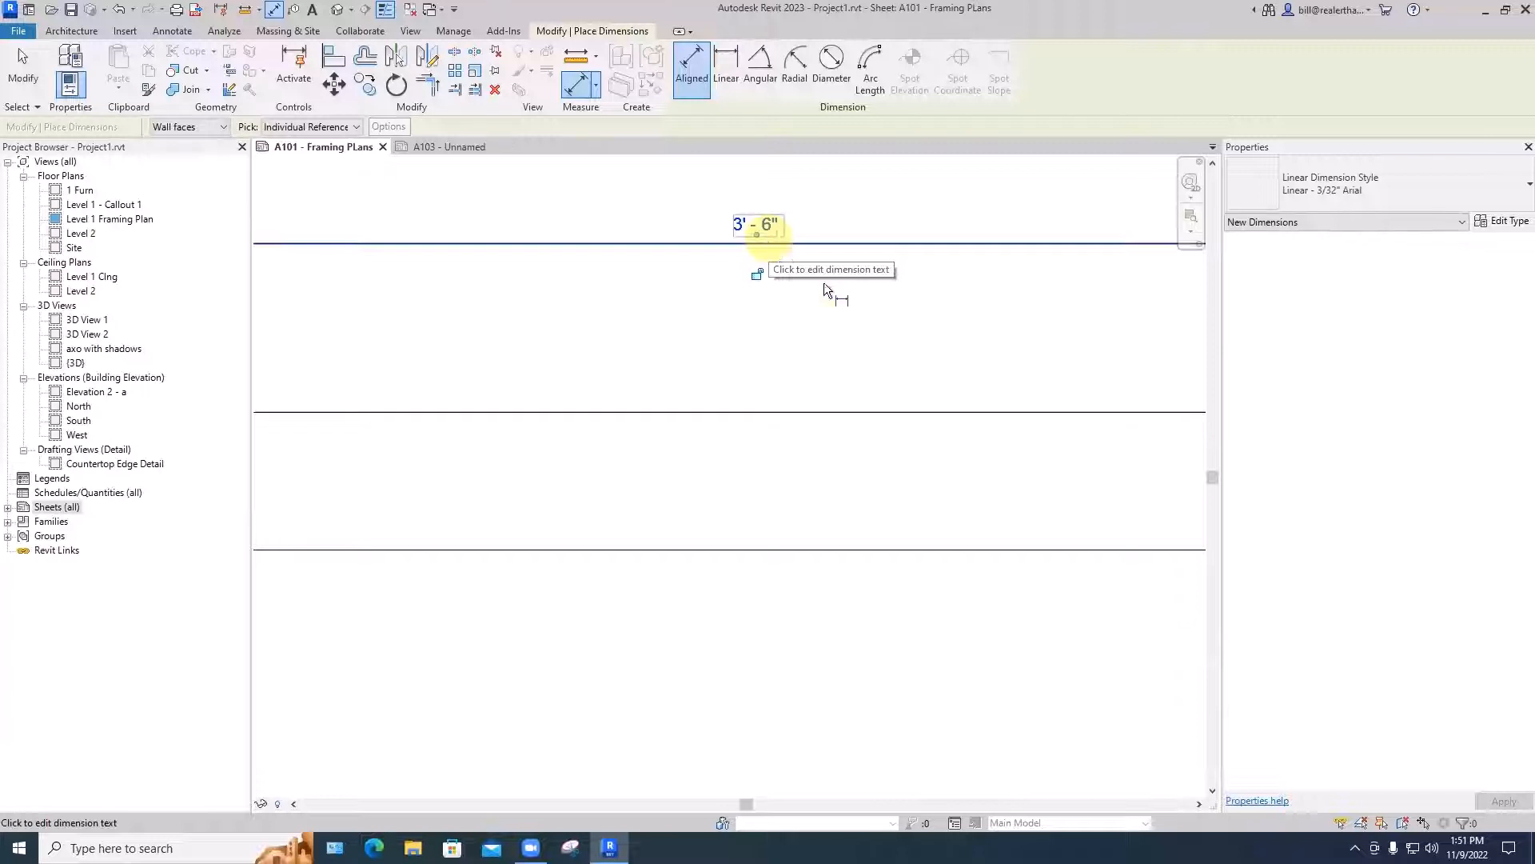
key("Escape")
scroll(823, 281, "down", 3)
middle_click_drag(823, 282, 889, 356)
scroll(800, 344, "down", 5)
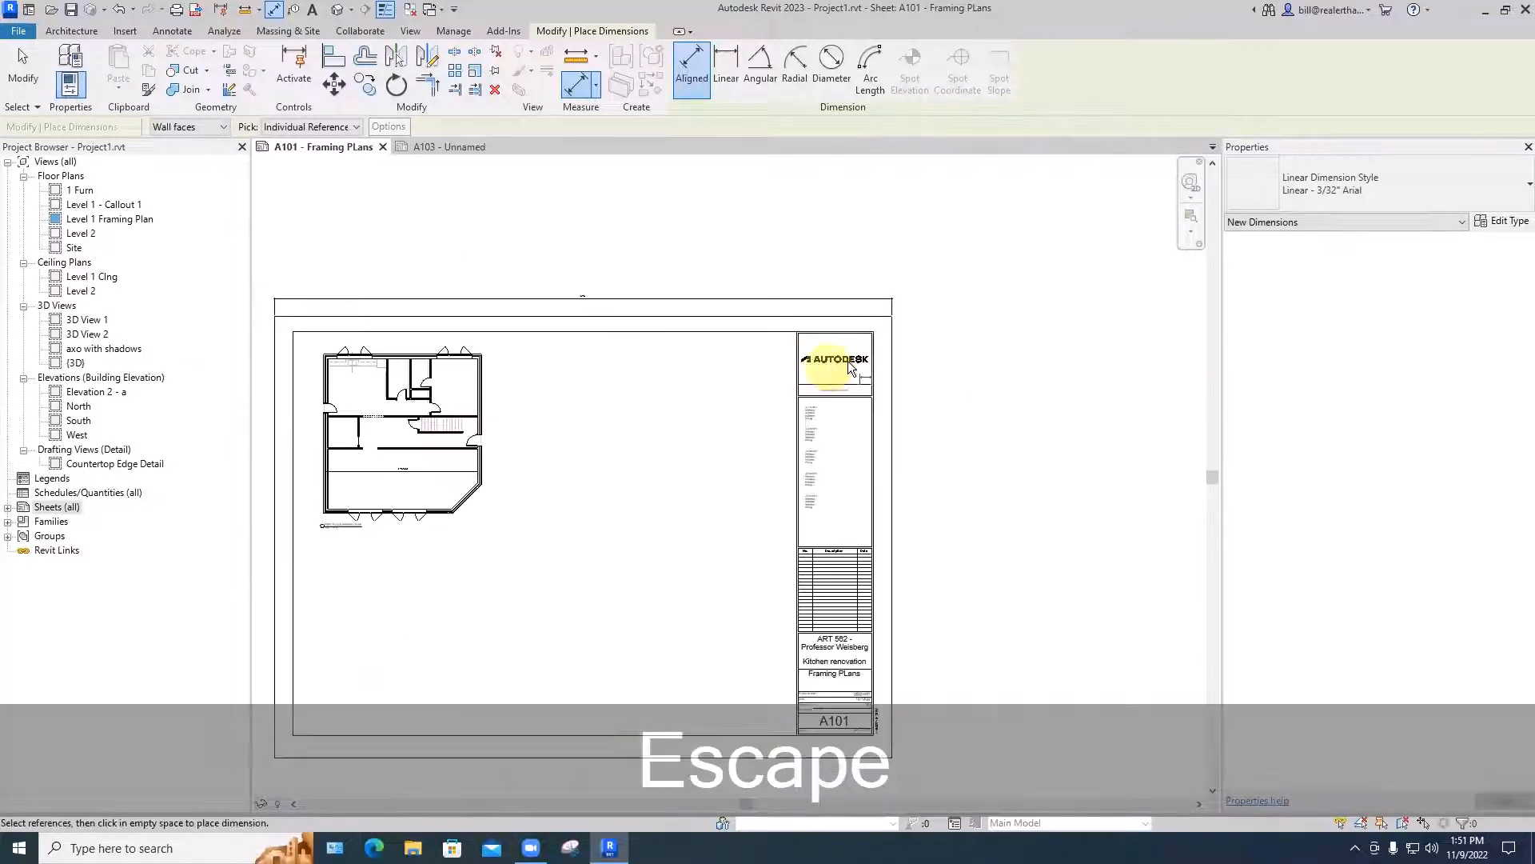
- Place an aligned dimension beside sheet A101 across the overall height of the title block's outer border
key("d")
key("i")
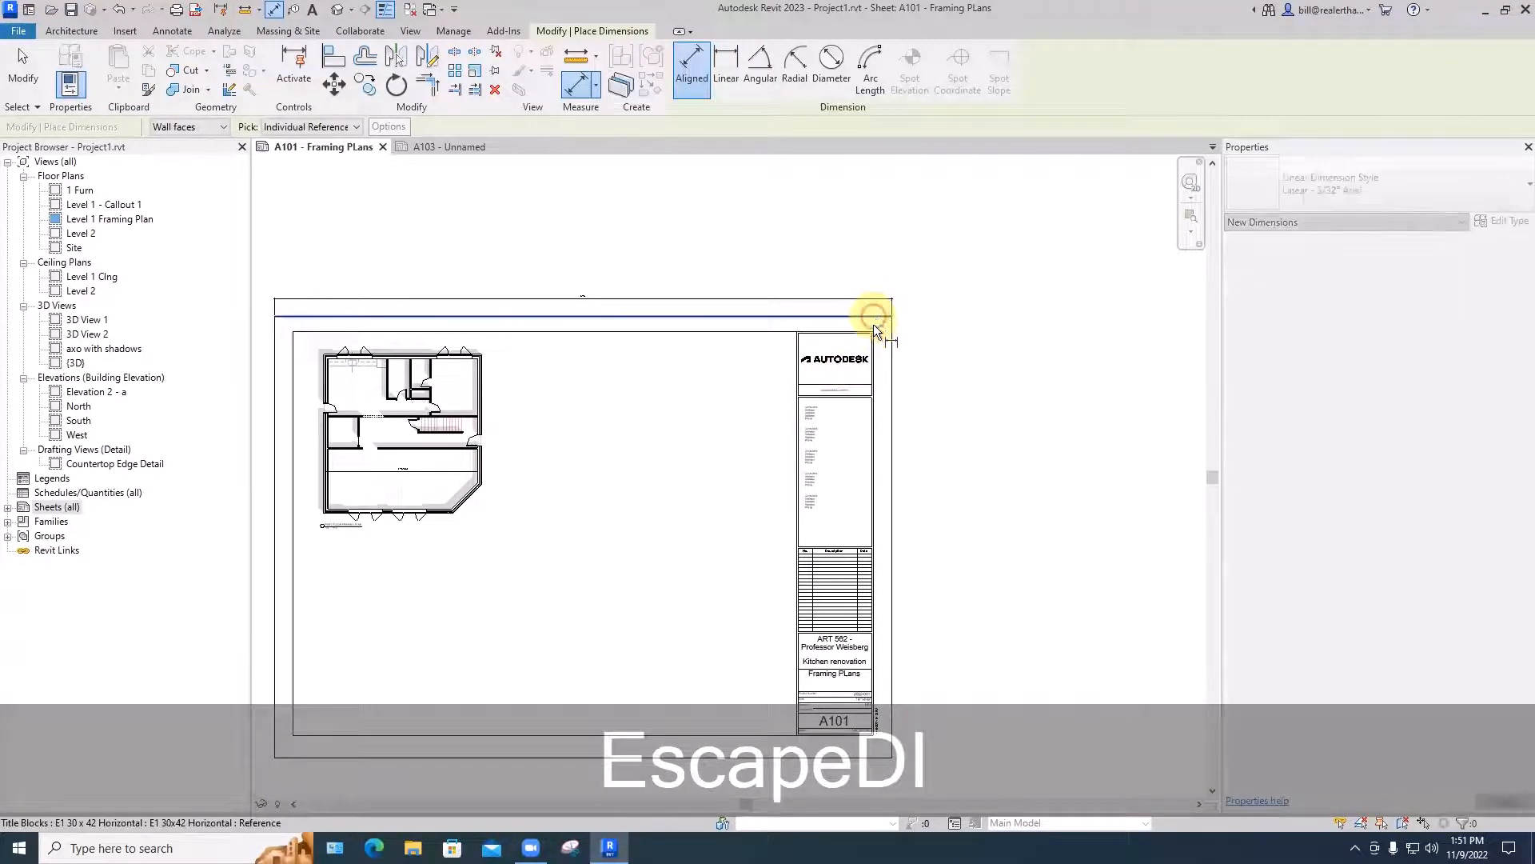
scroll(880, 319, "down", 3)
left_click(867, 539)
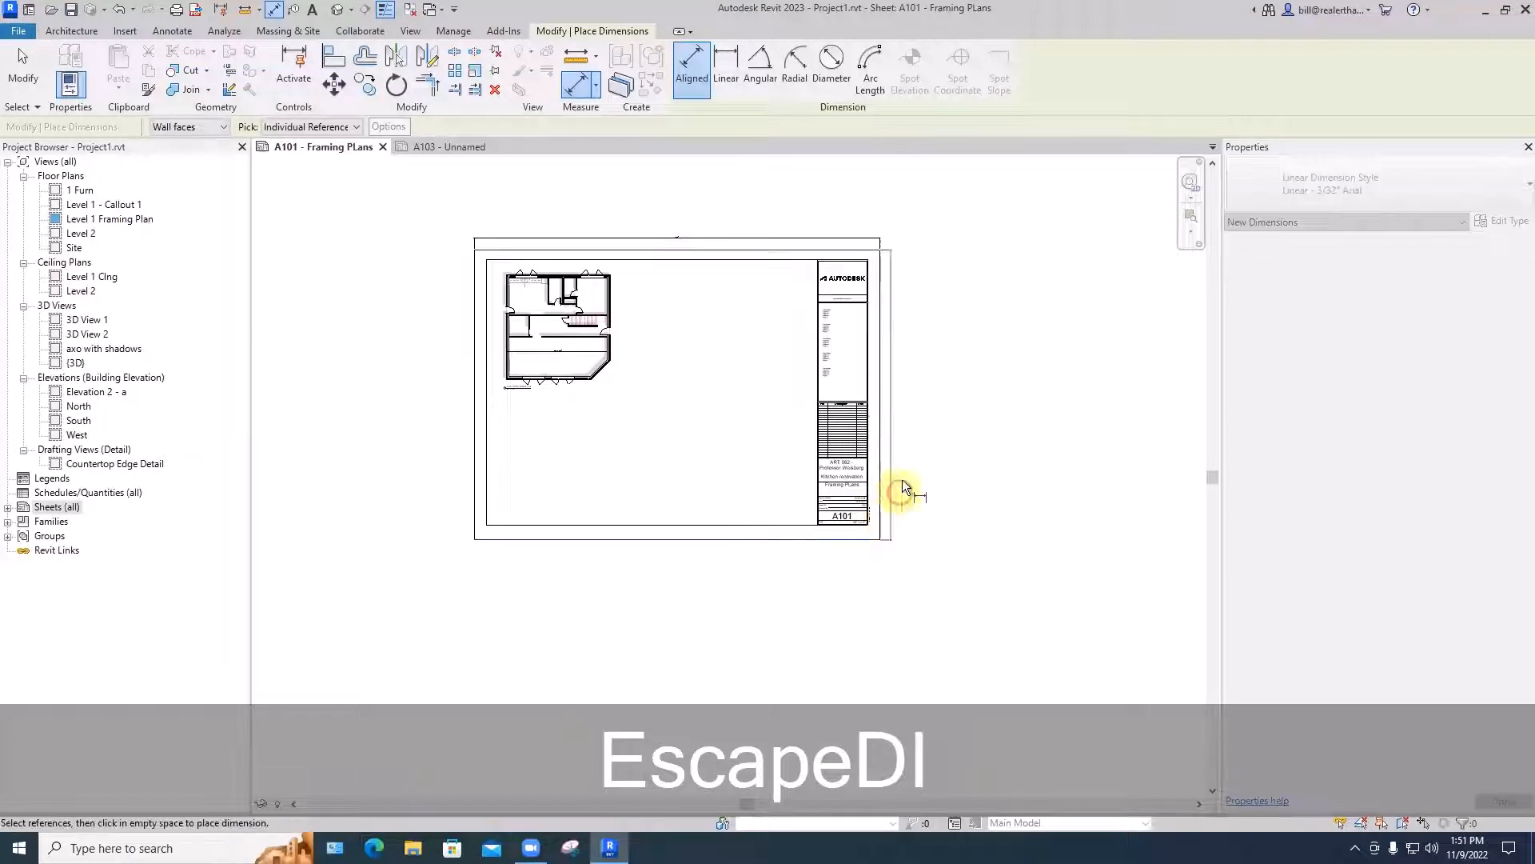
scroll(891, 424, "up", 6)
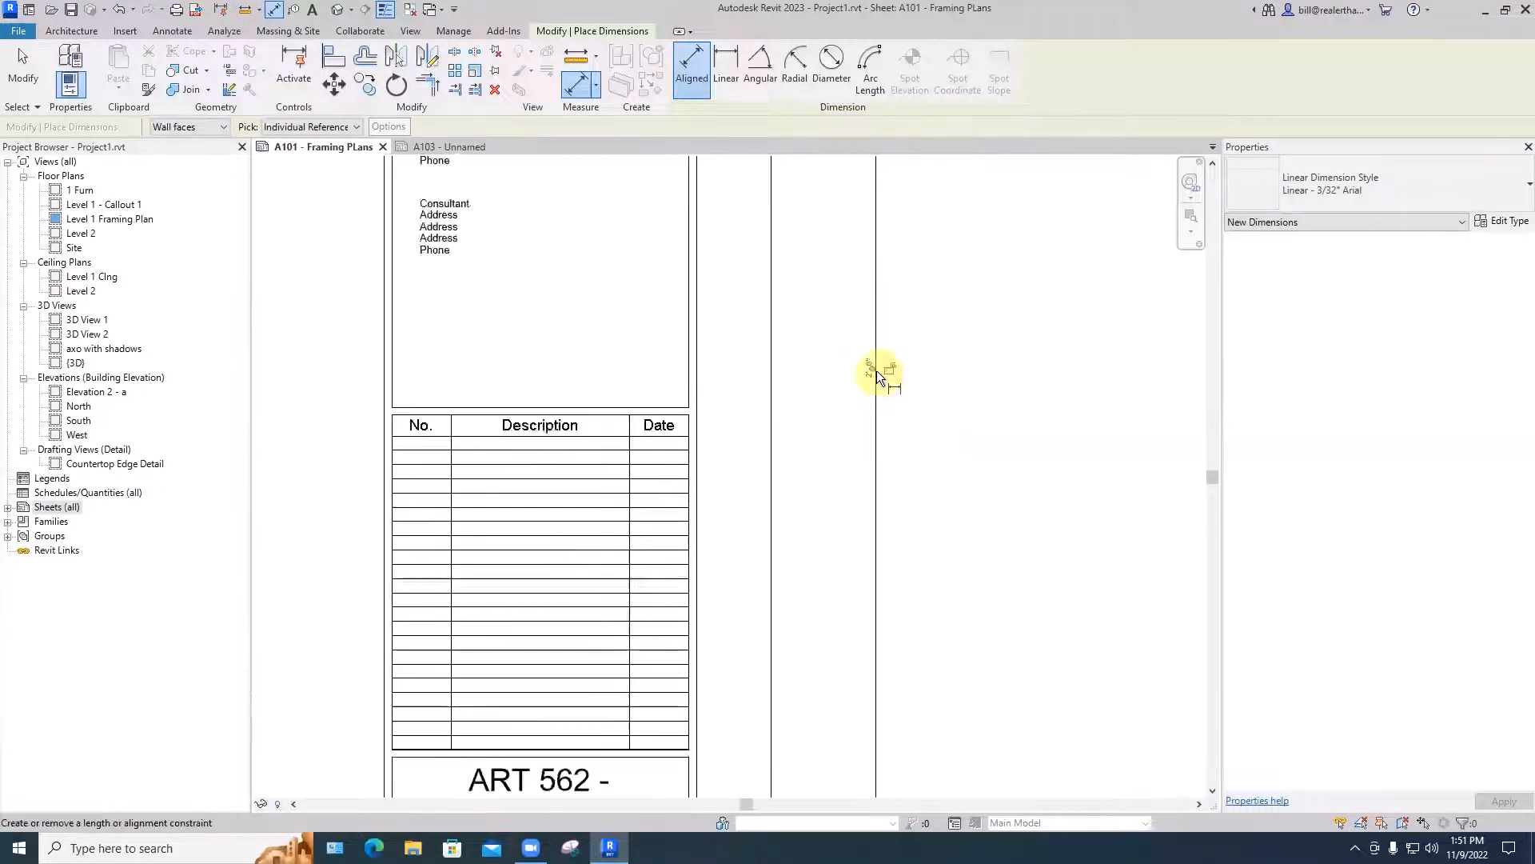
scroll(915, 450, "down", 6)
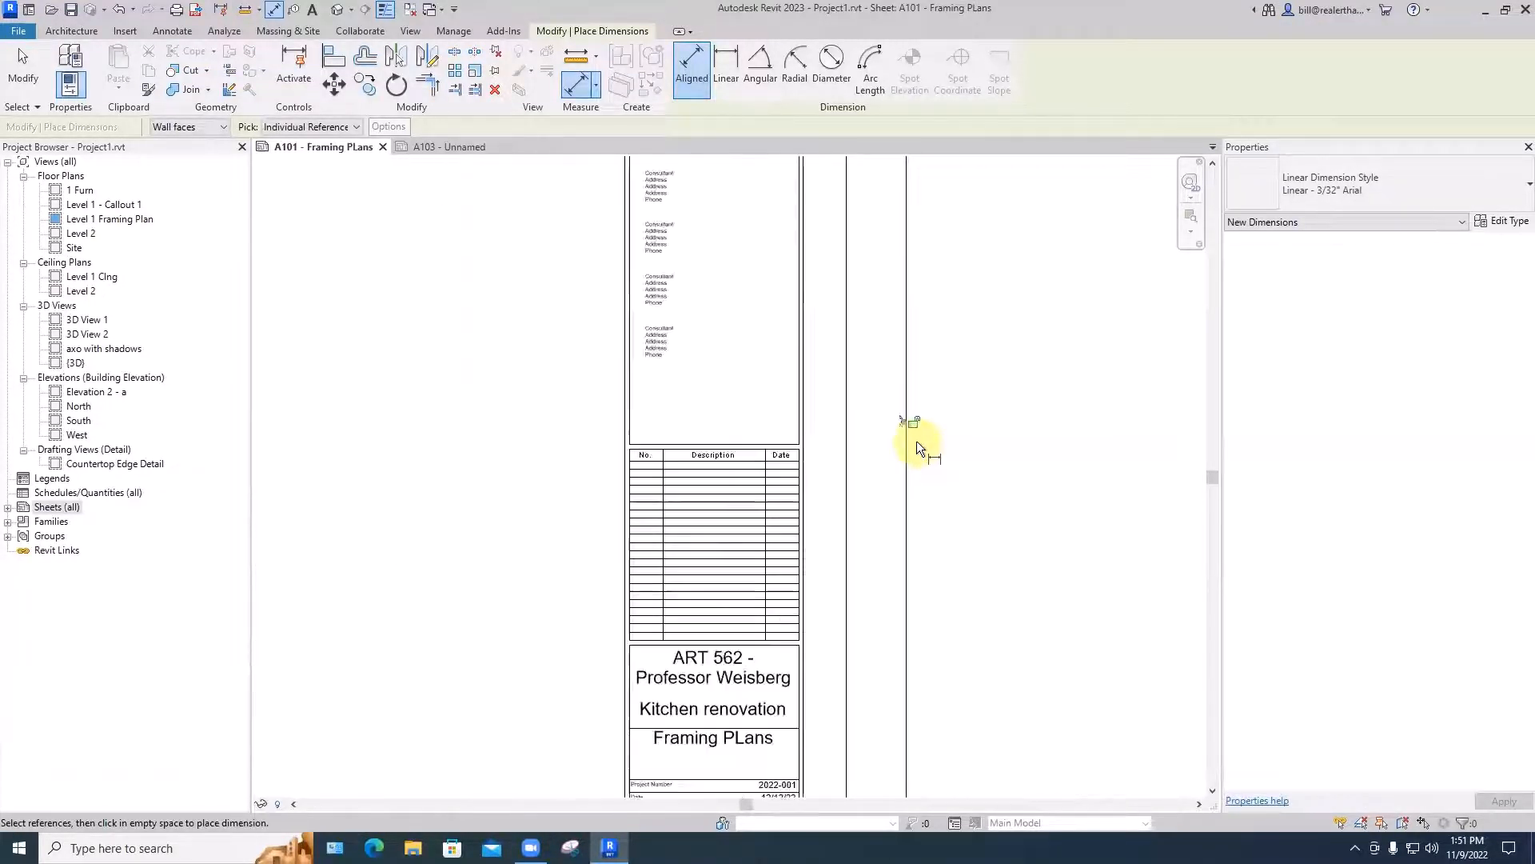
- End dimensioning and delete the width and height dimensions around sheet A101's border
key("Escape")
key("Escape")
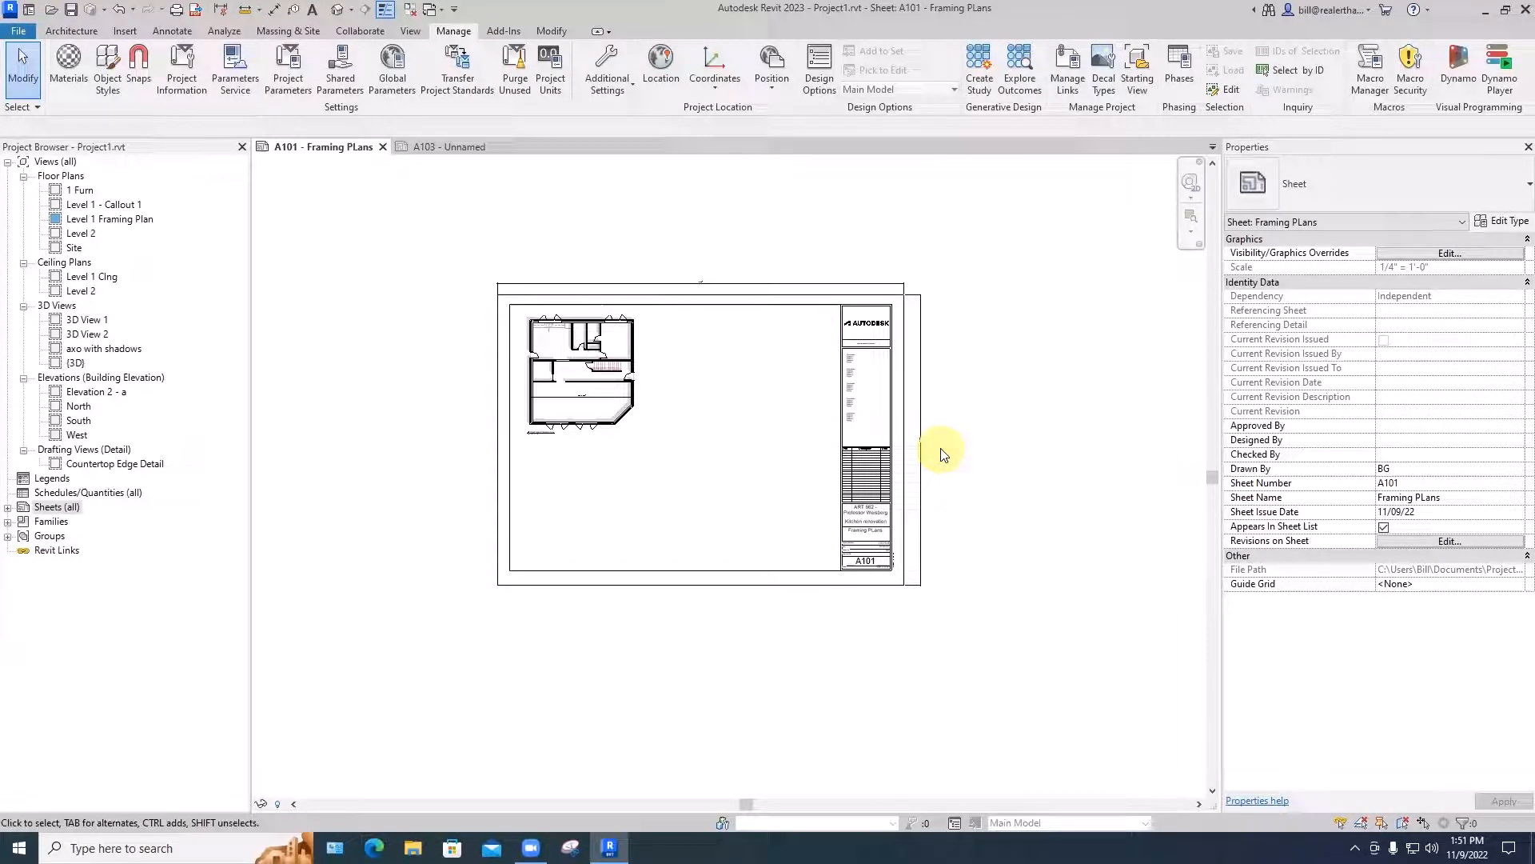
key("BackSpace")
key("BackSpace")
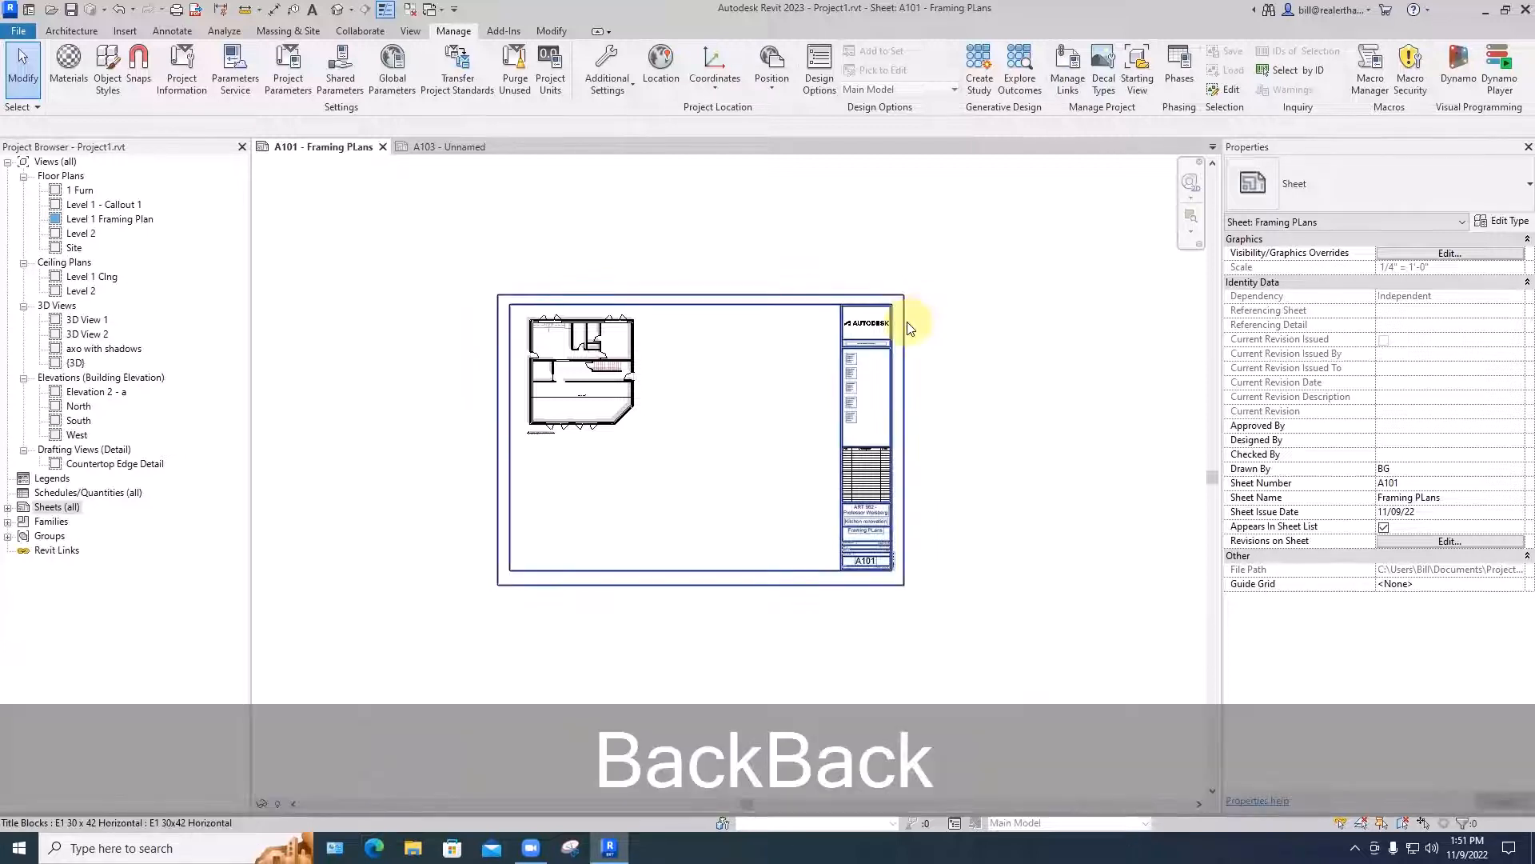
left_click(906, 302)
left_click(909, 274)
scroll(552, 336, "up", 5)
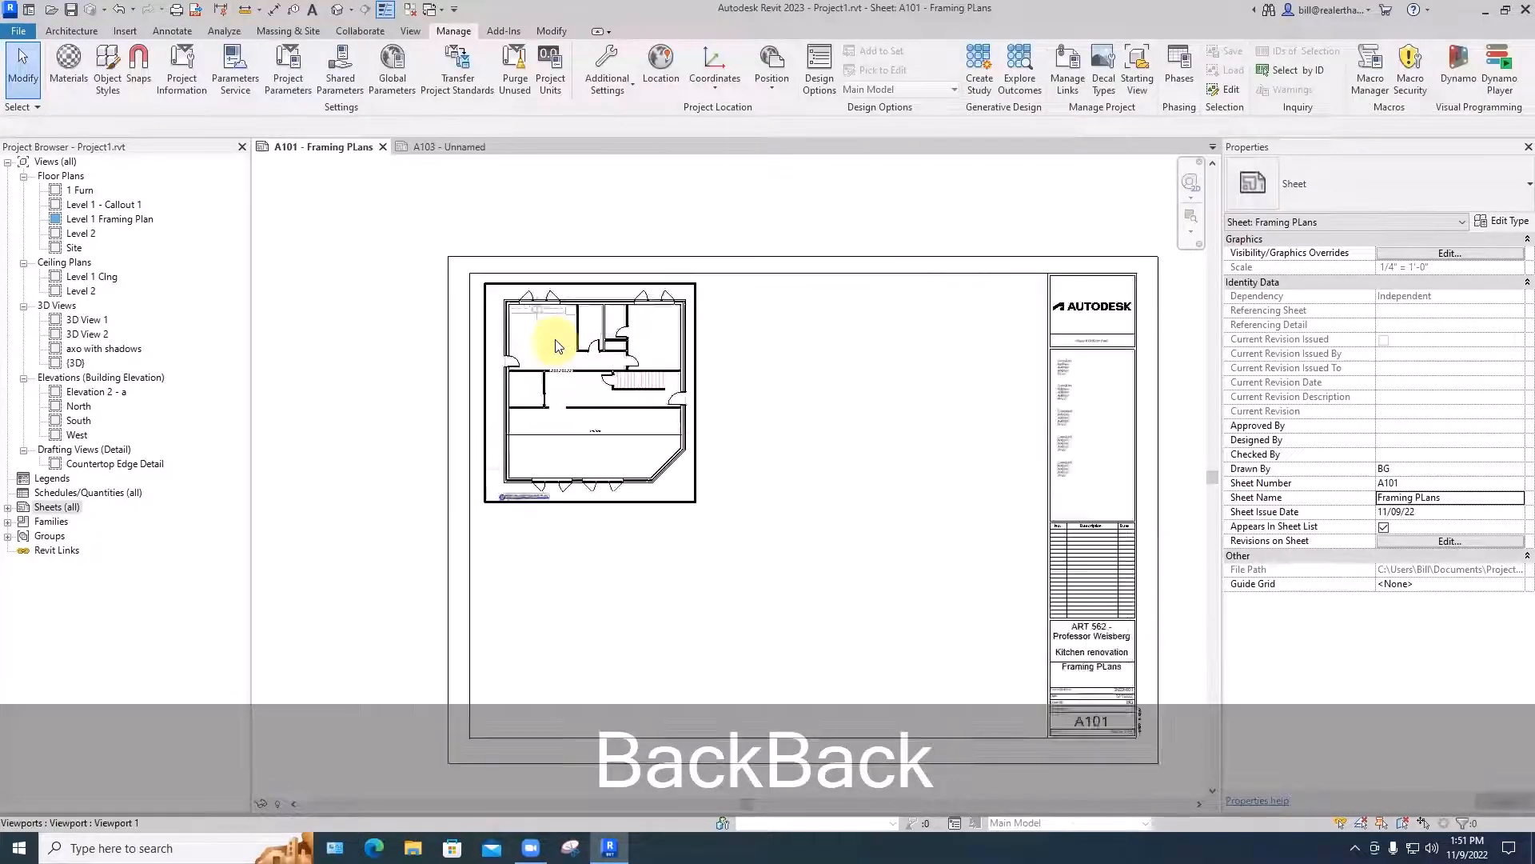
- Activate the framing plan viewport, examine the type properties of the interior door beside the stairs, and deactivate the view without changes
double_click(670, 442)
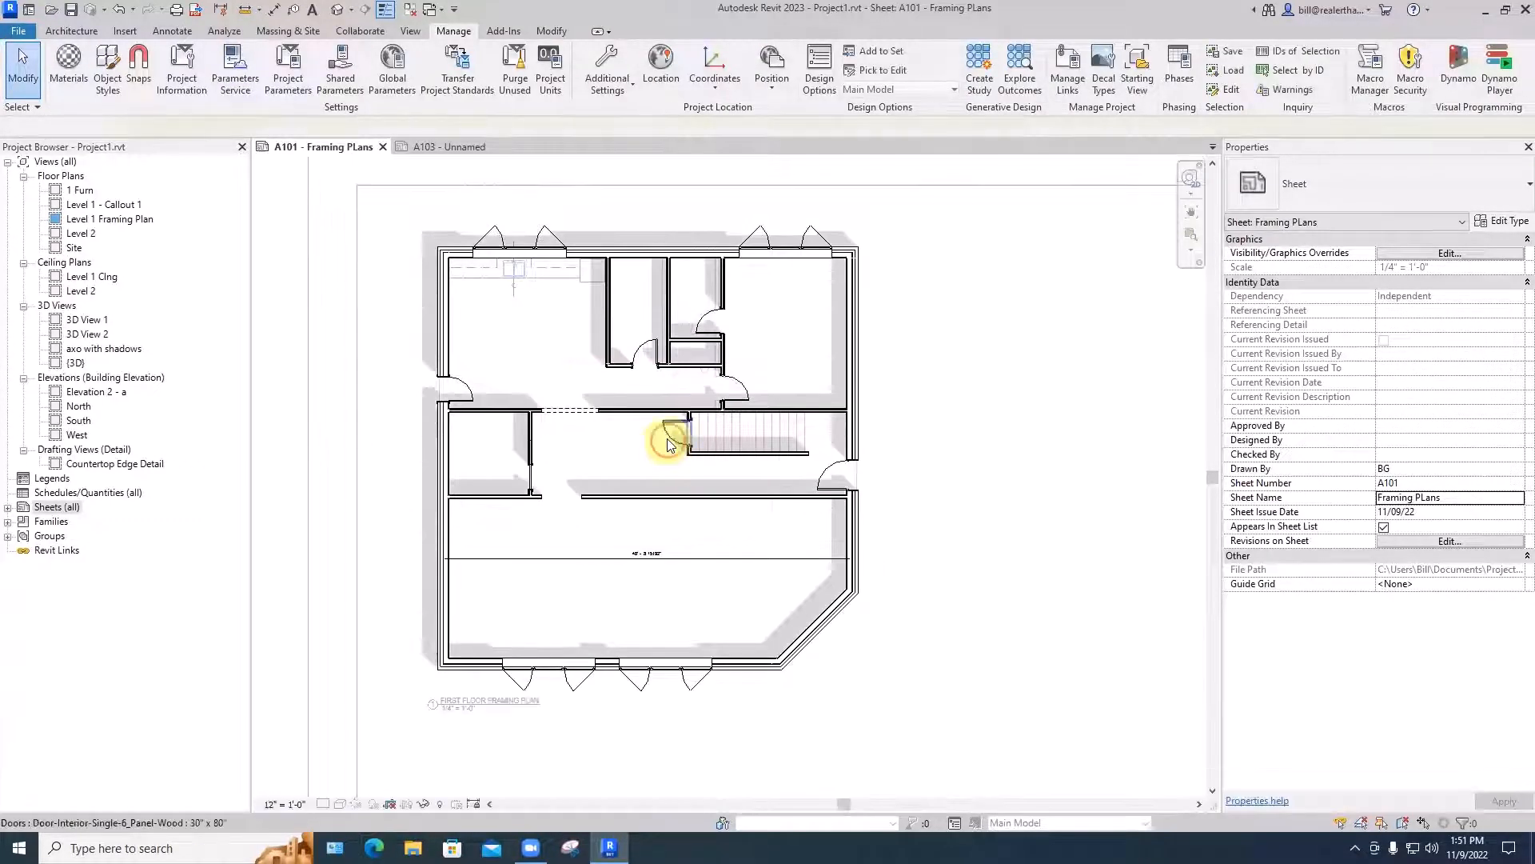
left_click(670, 445)
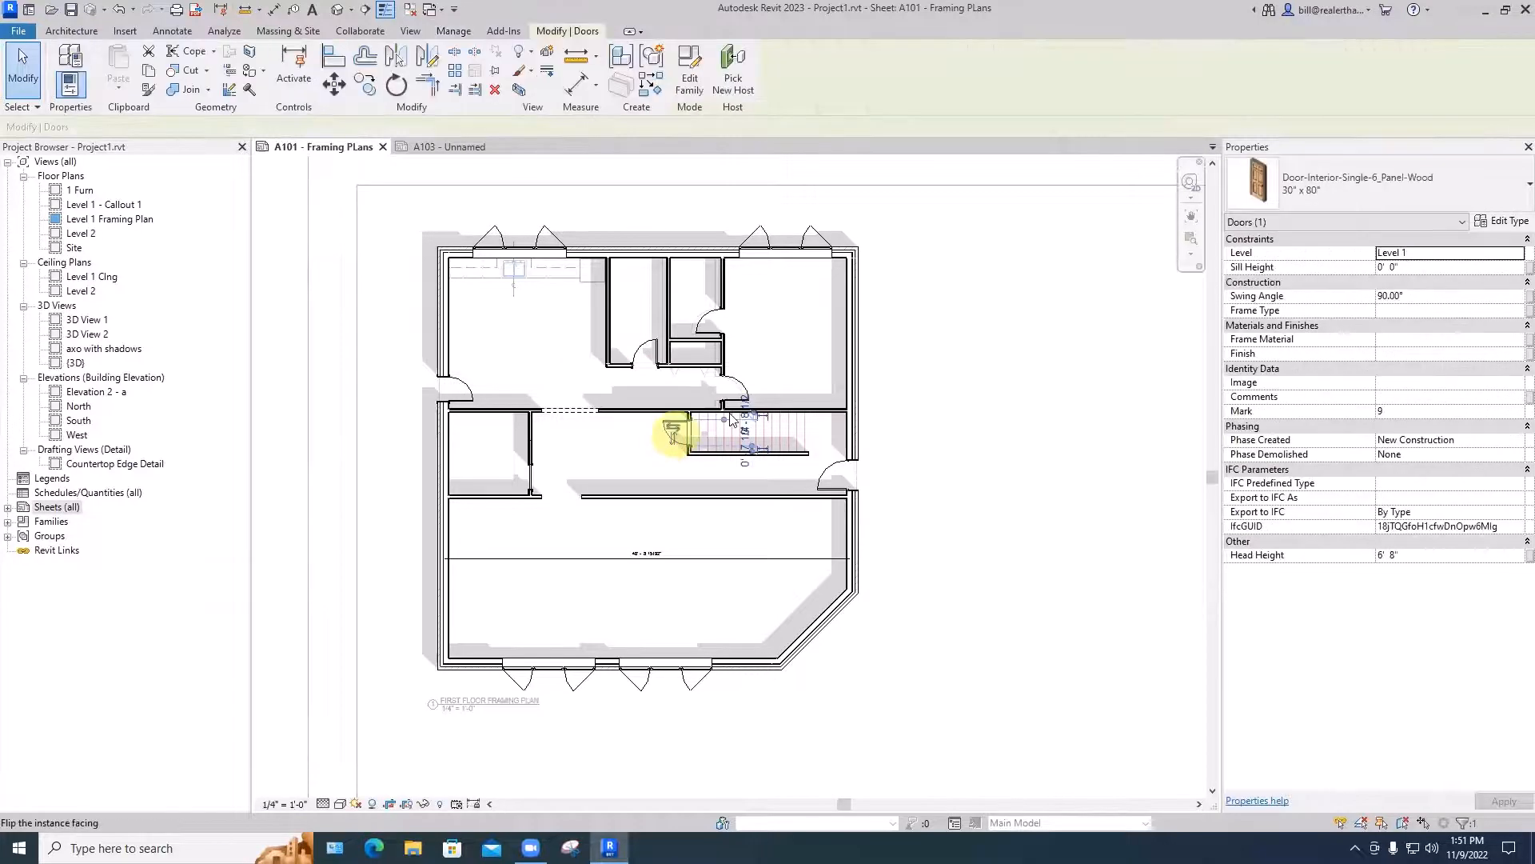
left_click(1492, 223)
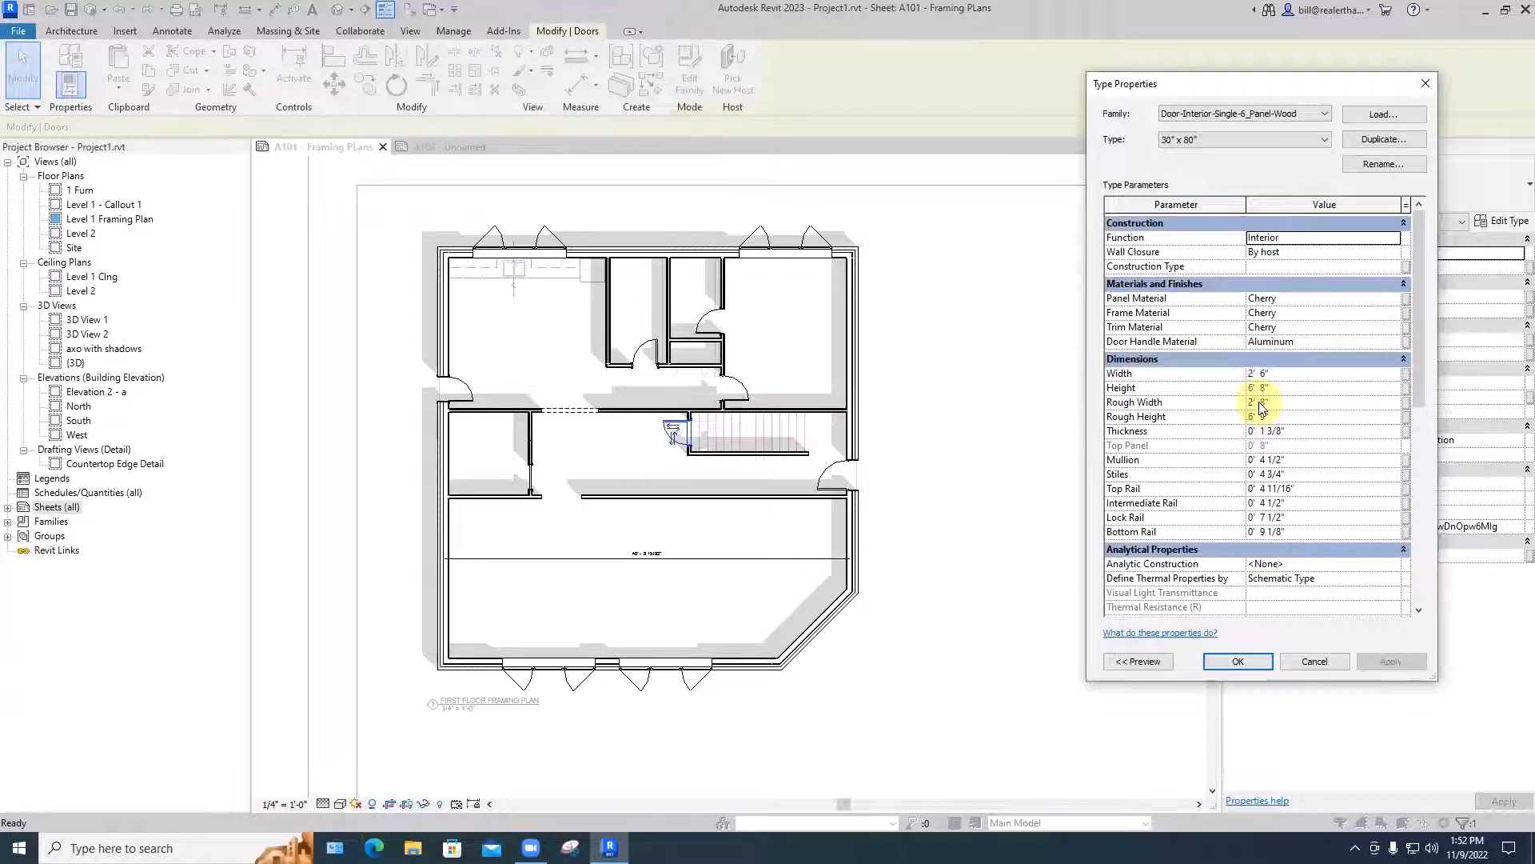
left_click(1426, 83)
left_click(994, 225)
scroll(994, 224, "down", 3)
middle_click_drag(1009, 249, 753, 267)
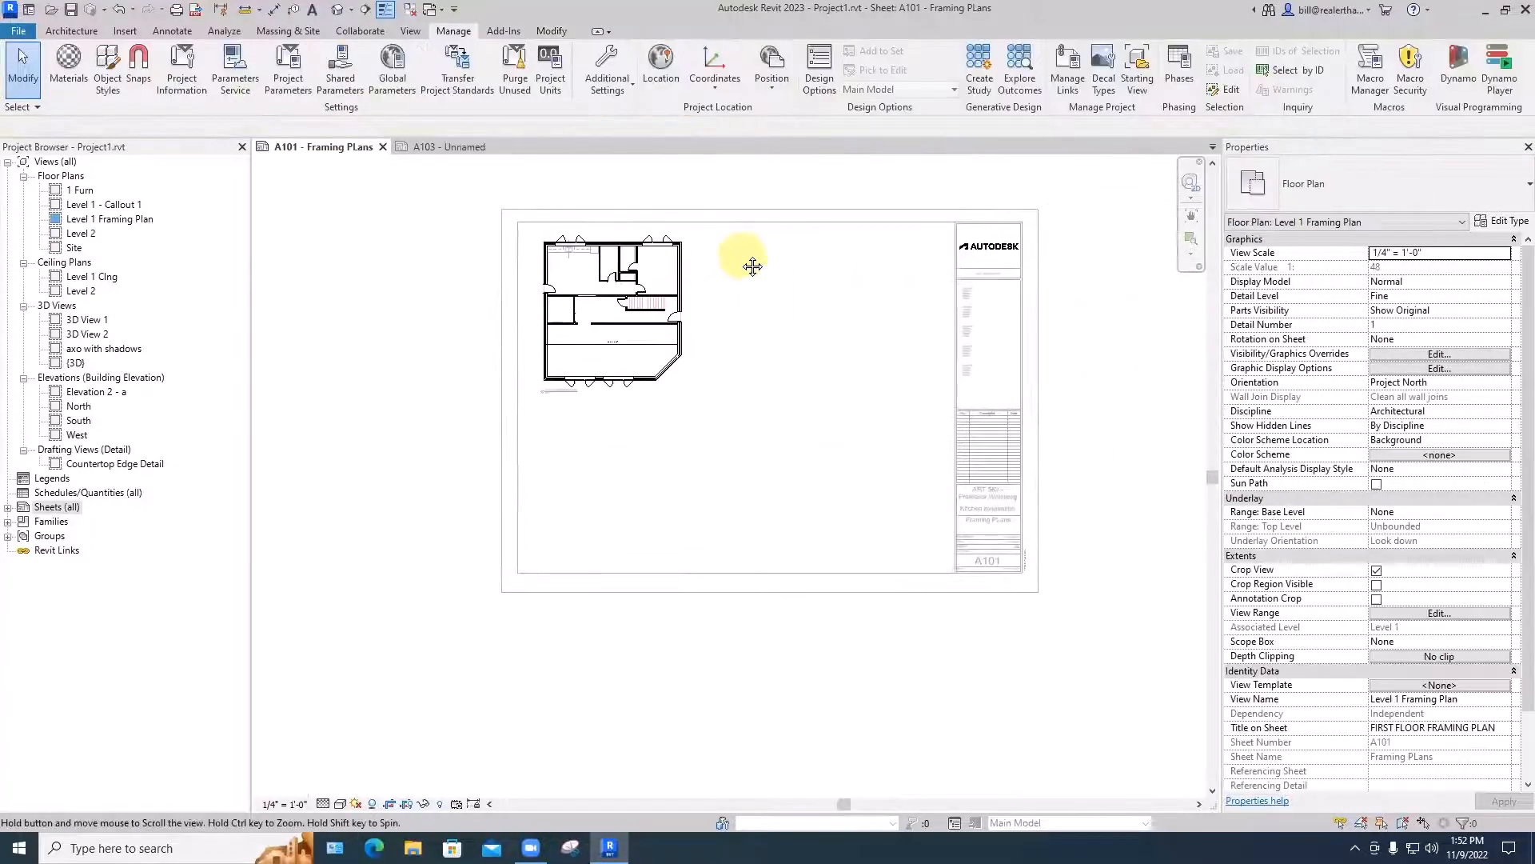
left_click(1102, 254)
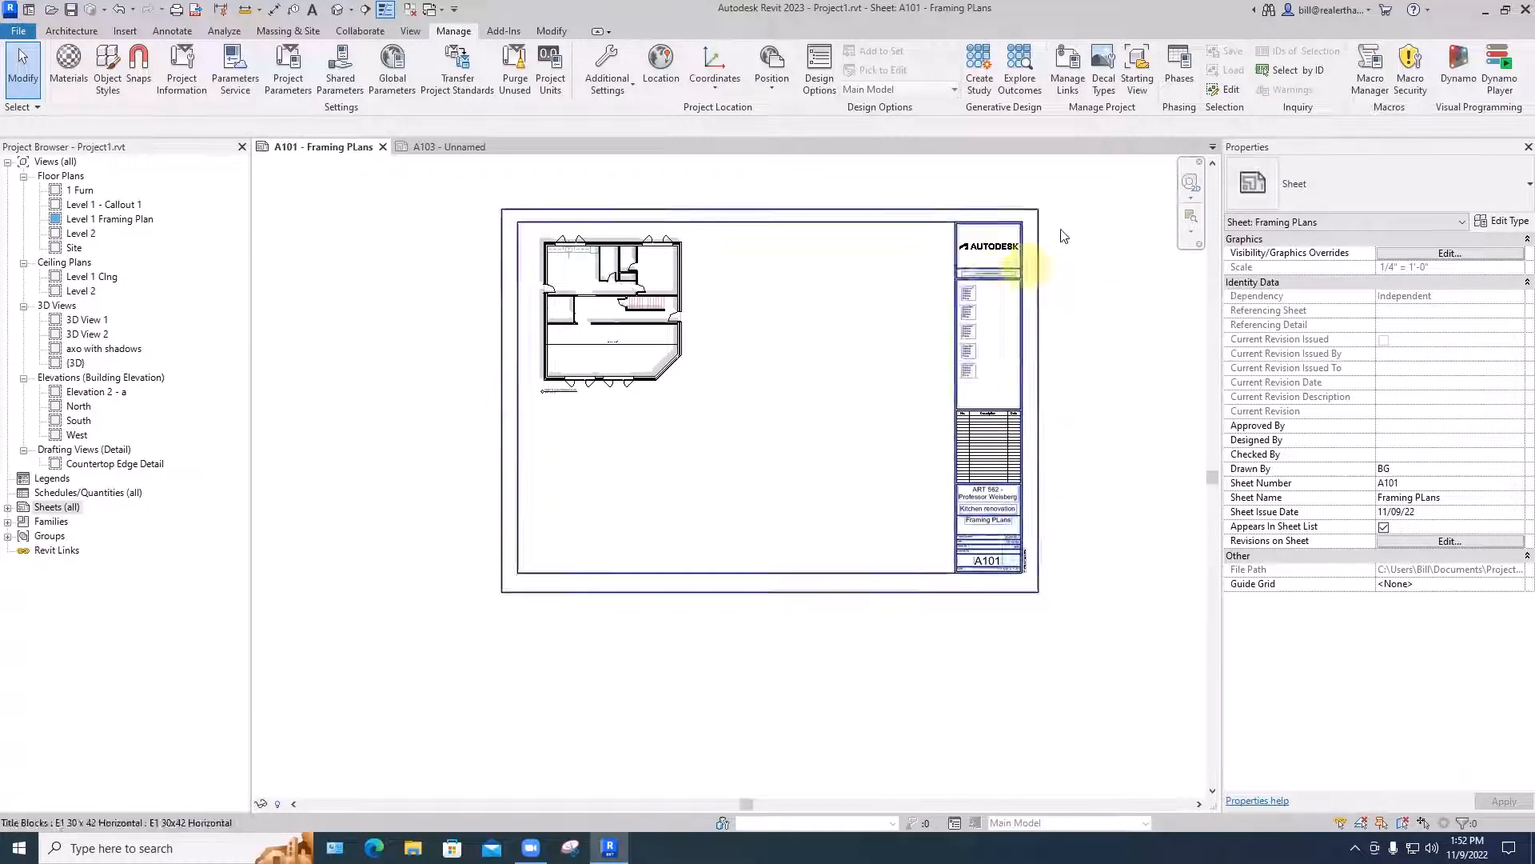
- Open sheet A101's E1 30 x 42 Horizontal title block in the Family Editor
left_click(1042, 244)
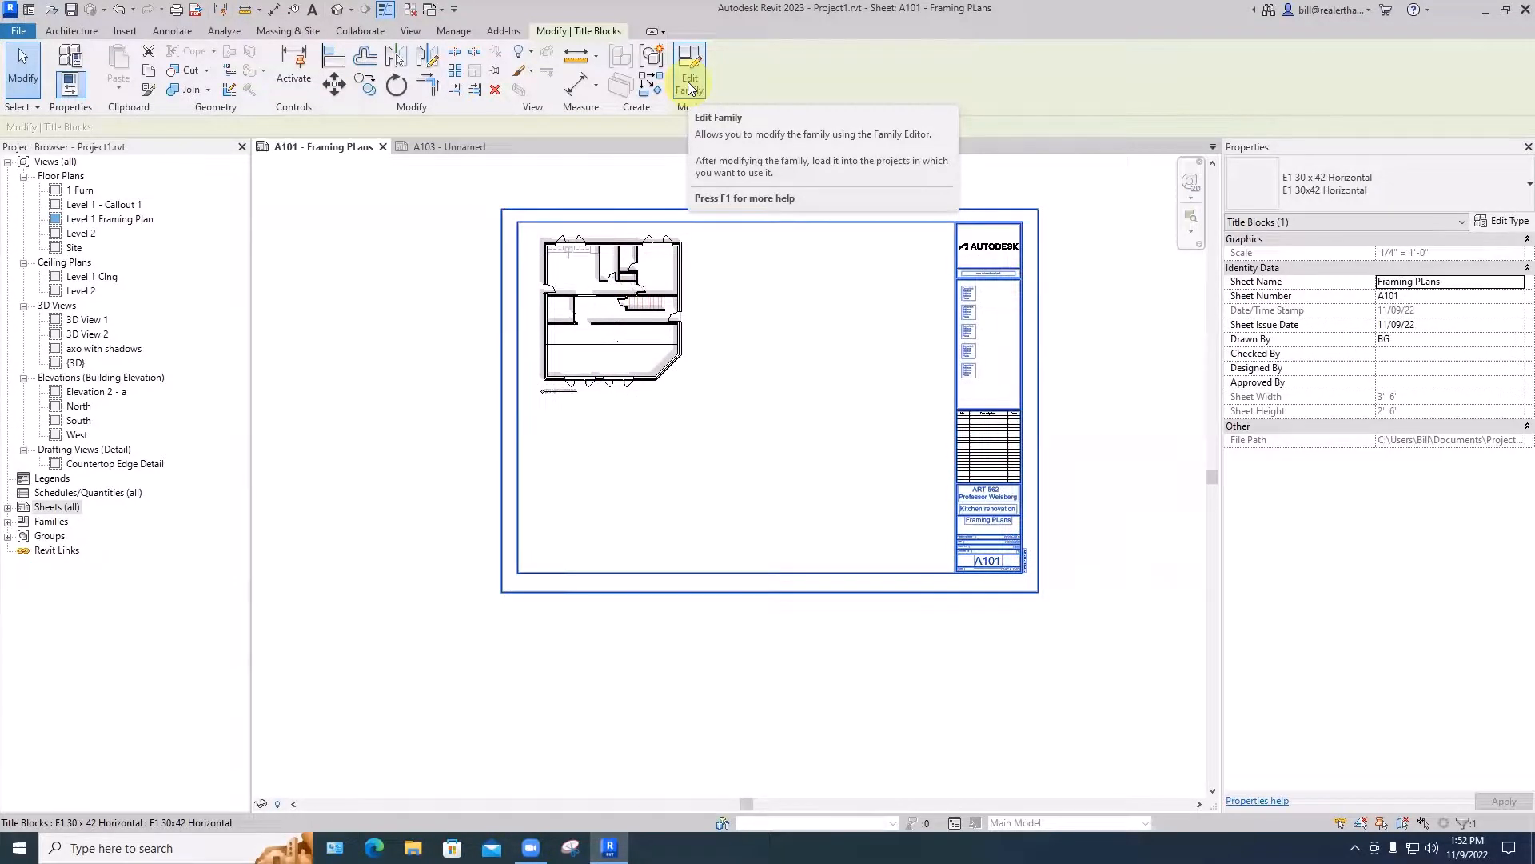
left_click(690, 85)
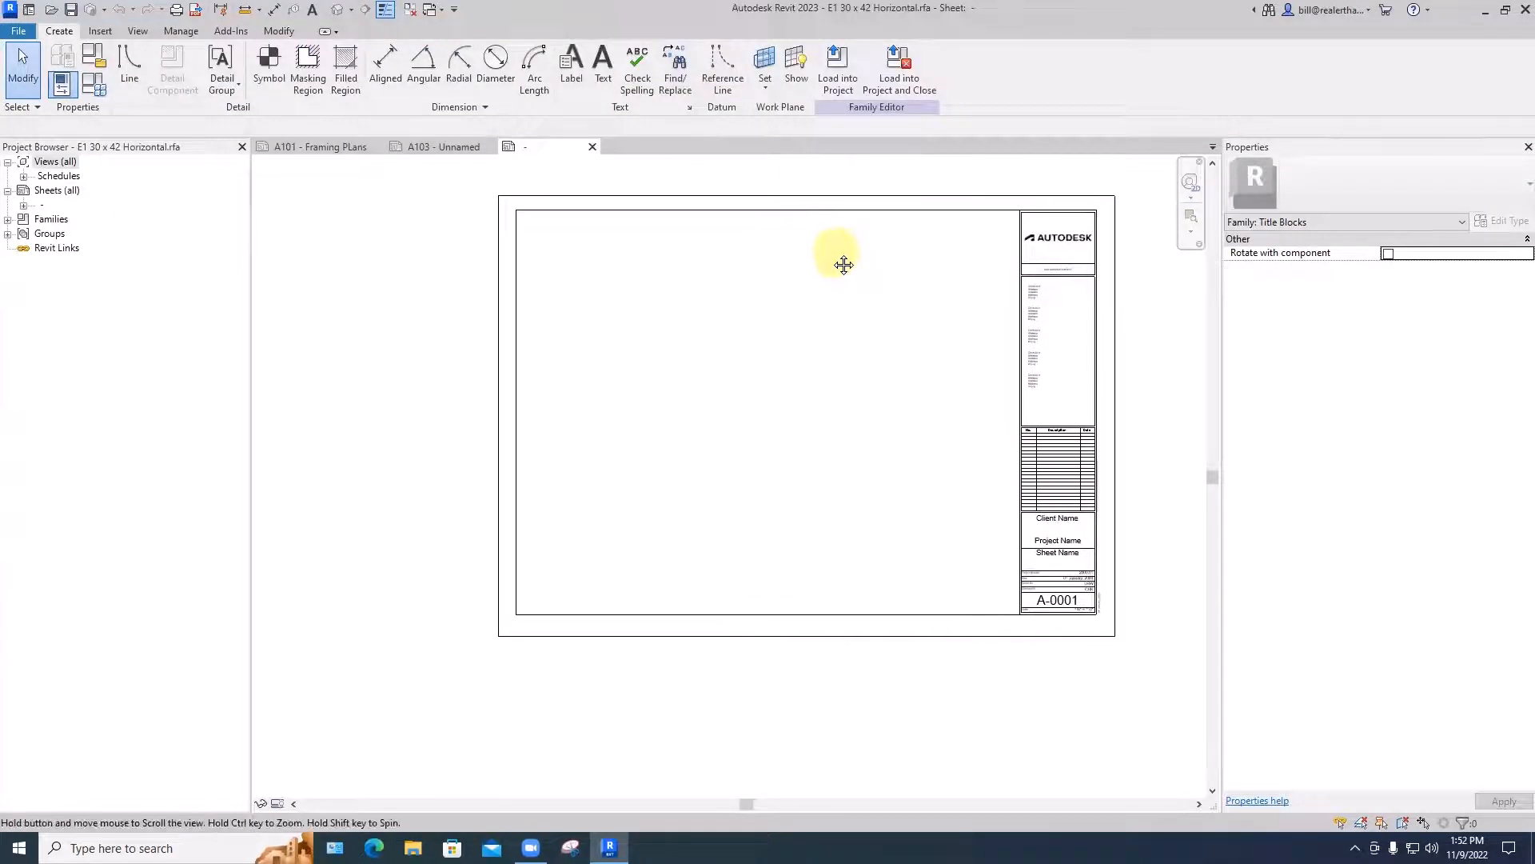
scroll(807, 266, "down", 1)
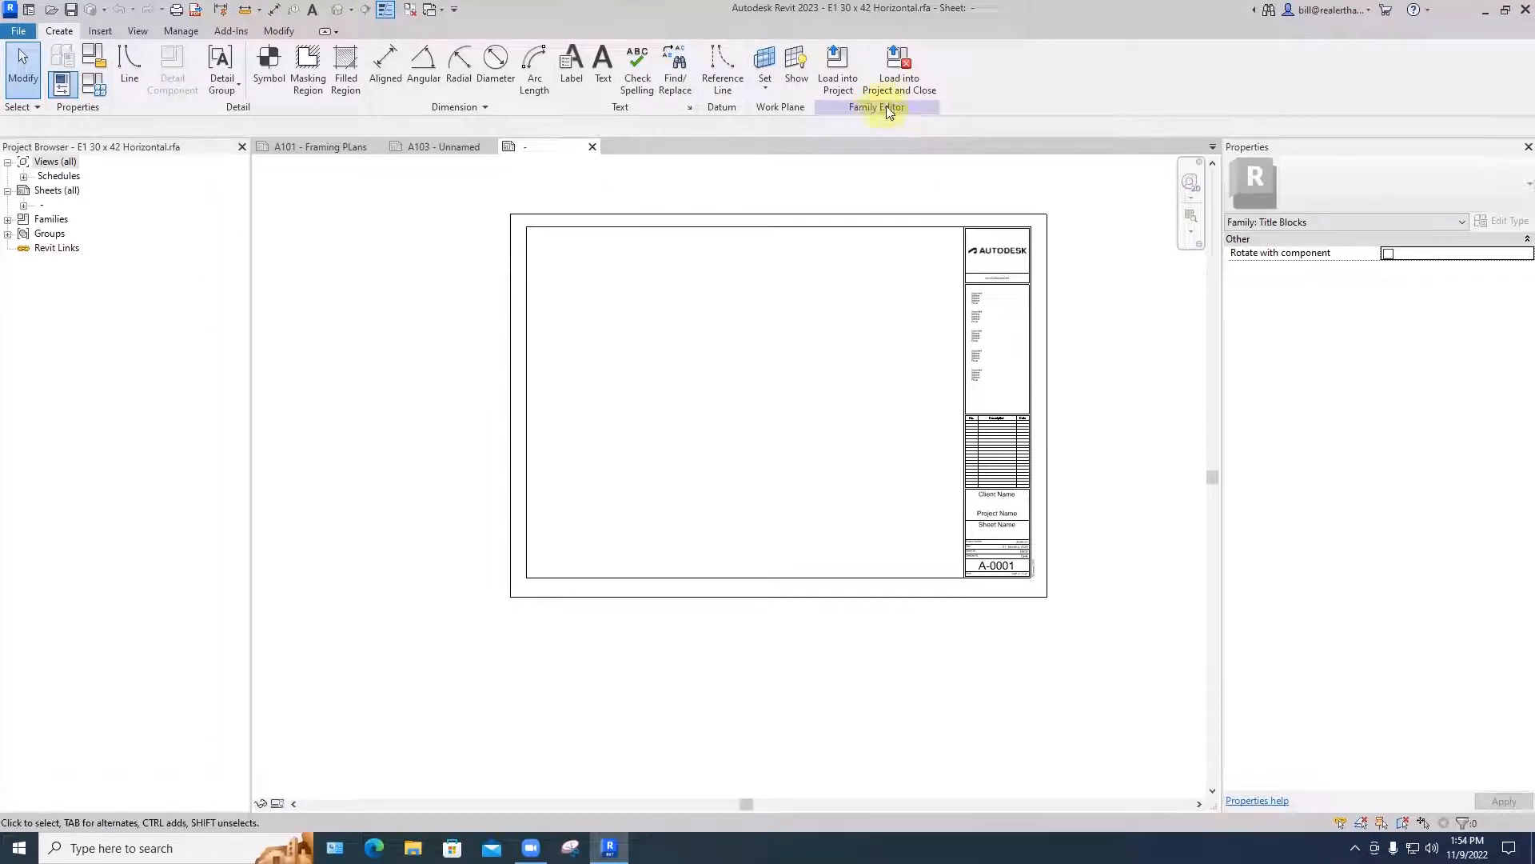
scroll(1067, 322, "up", 3)
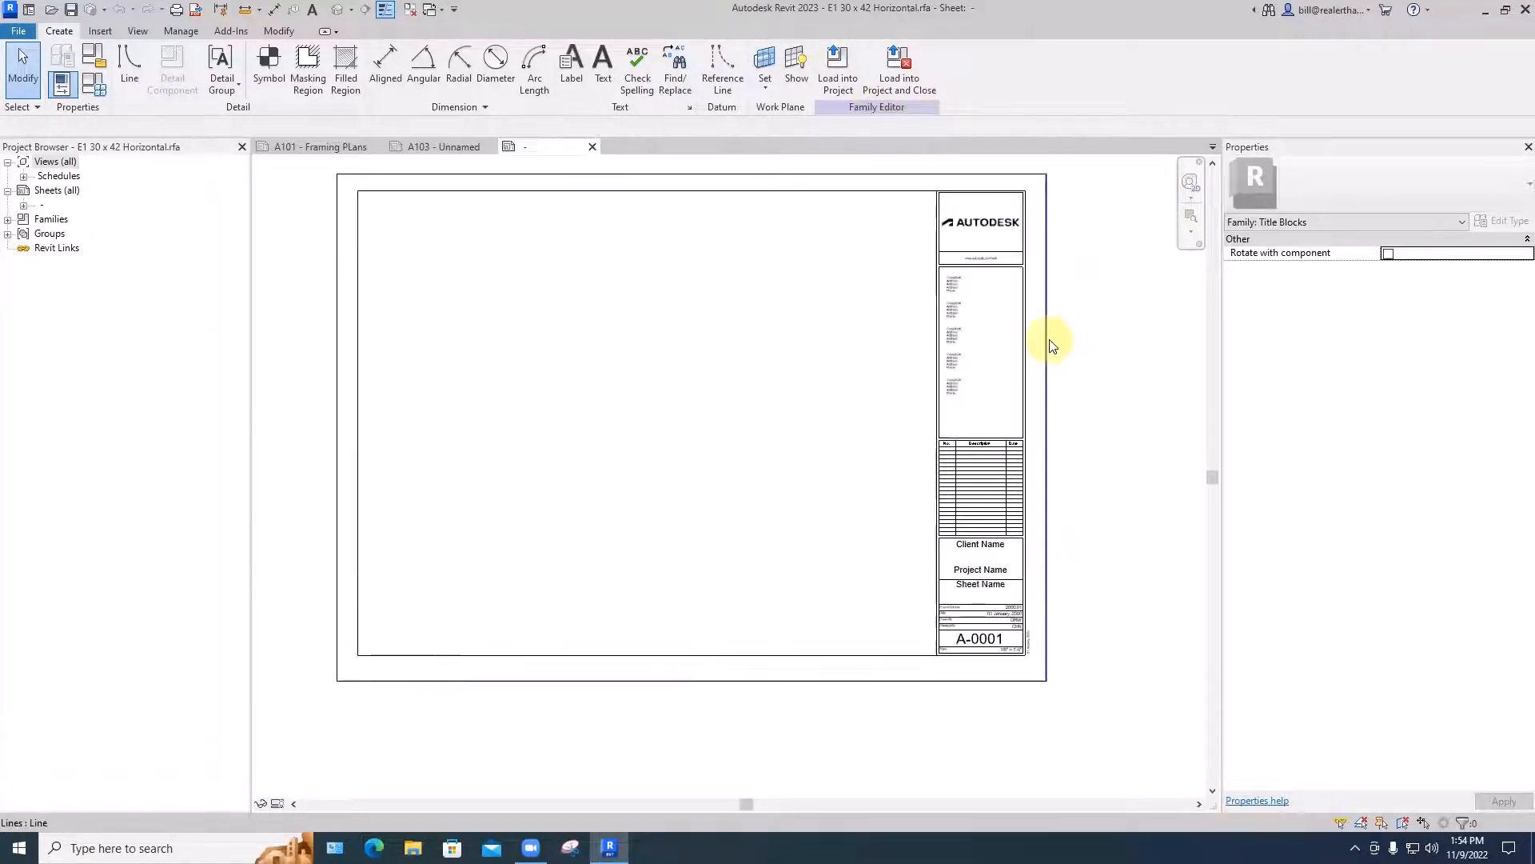
scroll(1072, 336, "down", 1)
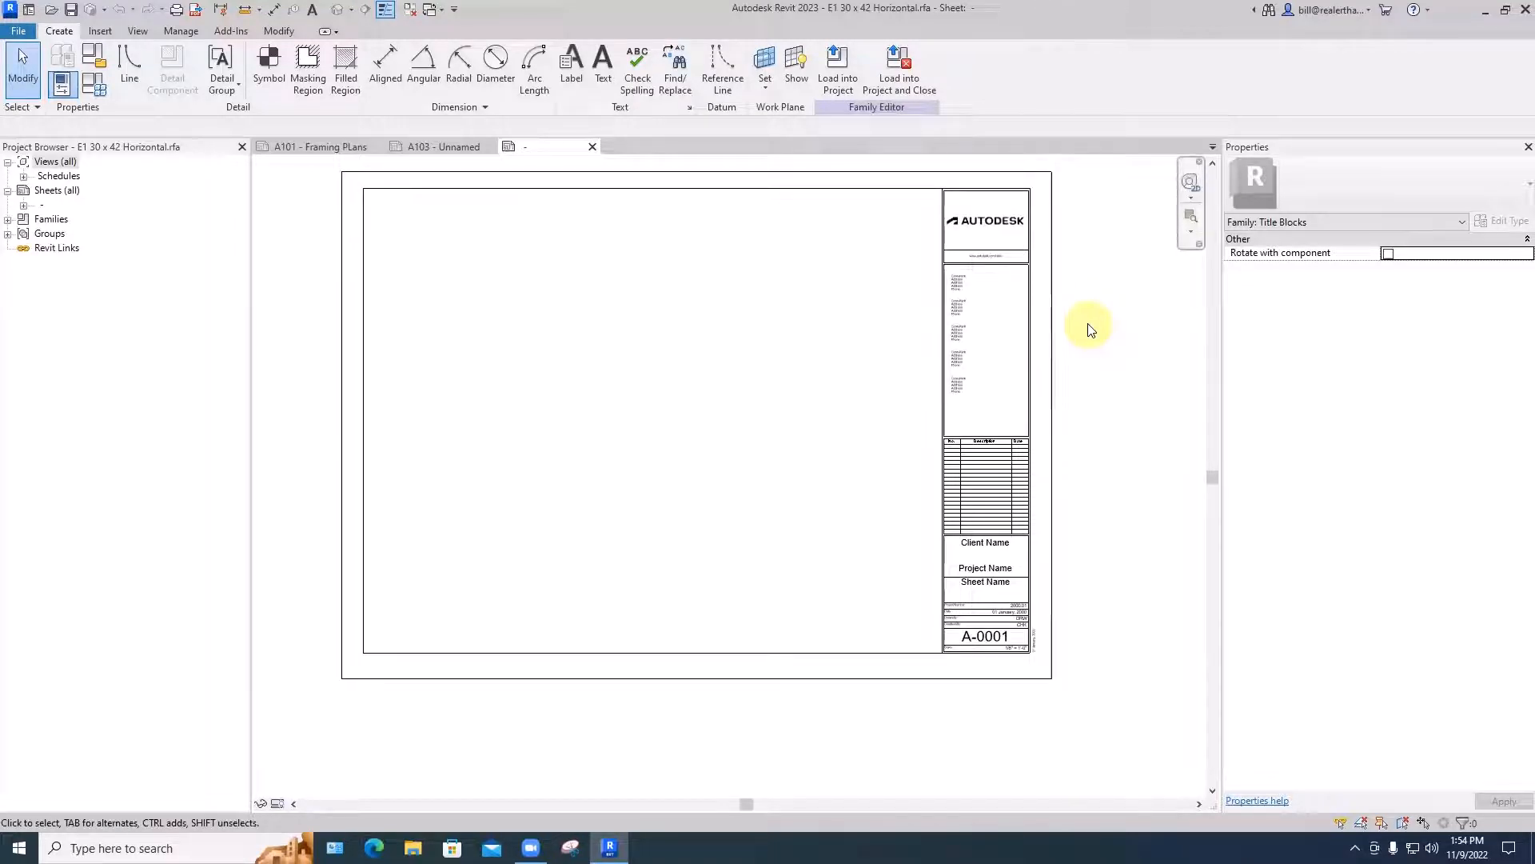
- Delete the Autodesk logo image and the website text below it from the title block
scroll(996, 228, "up", 2)
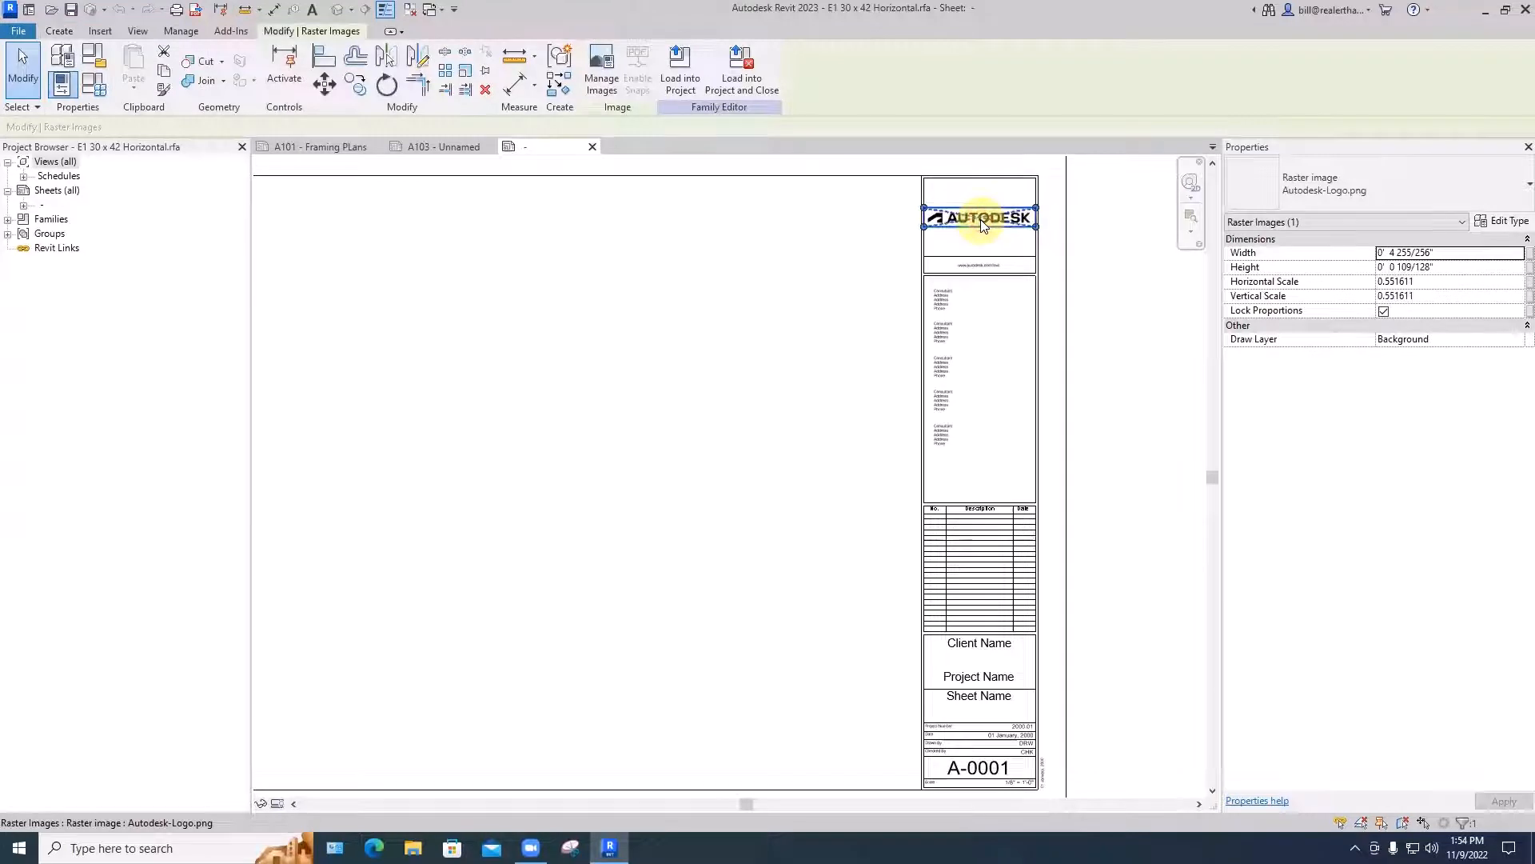
key("BackSpace")
scroll(989, 235, "up", 1)
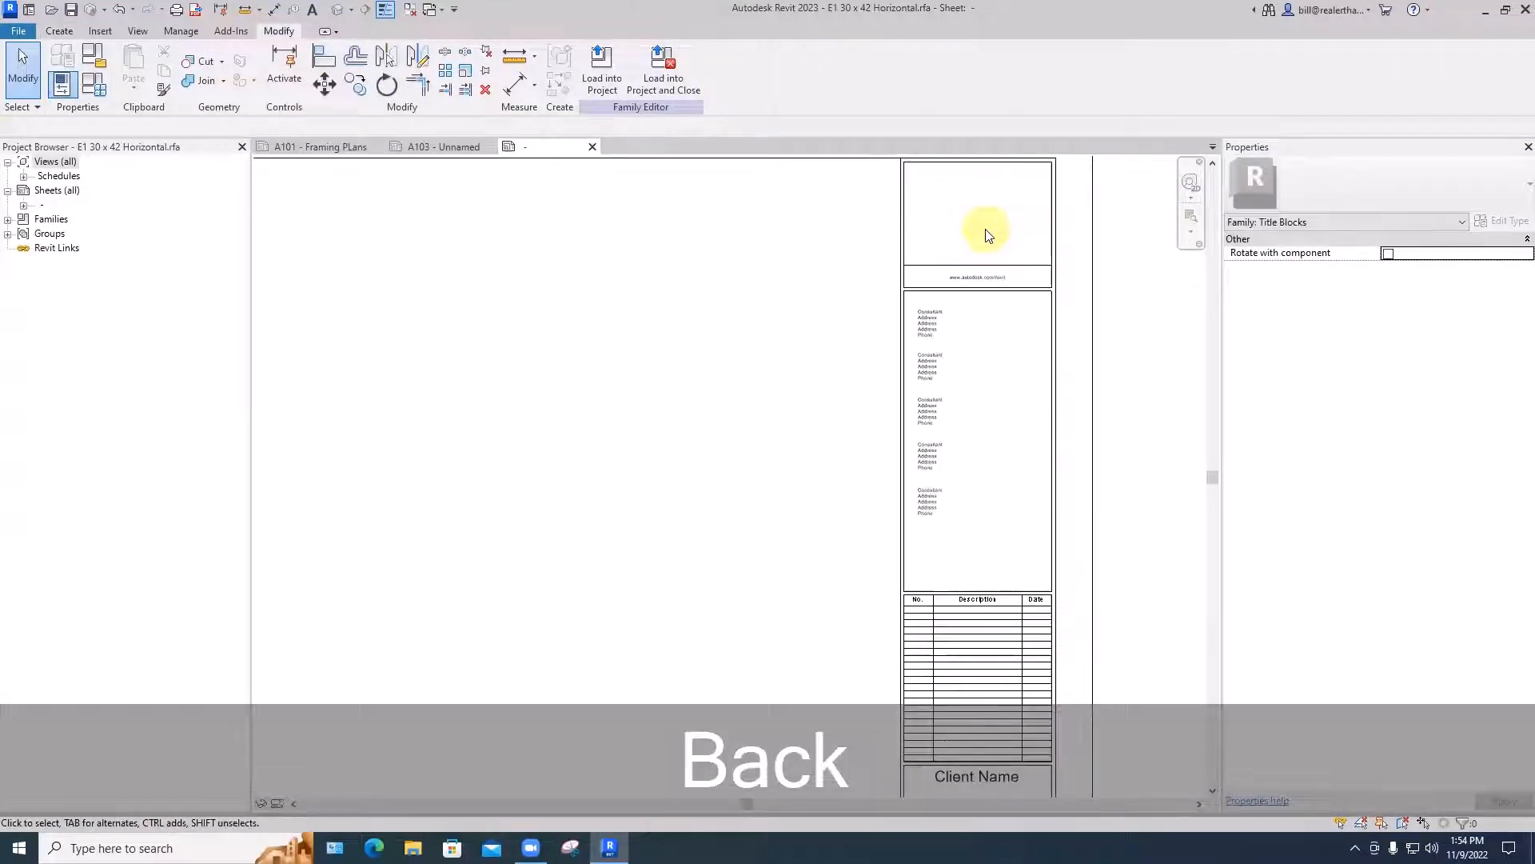
scroll(986, 233, "up", 1)
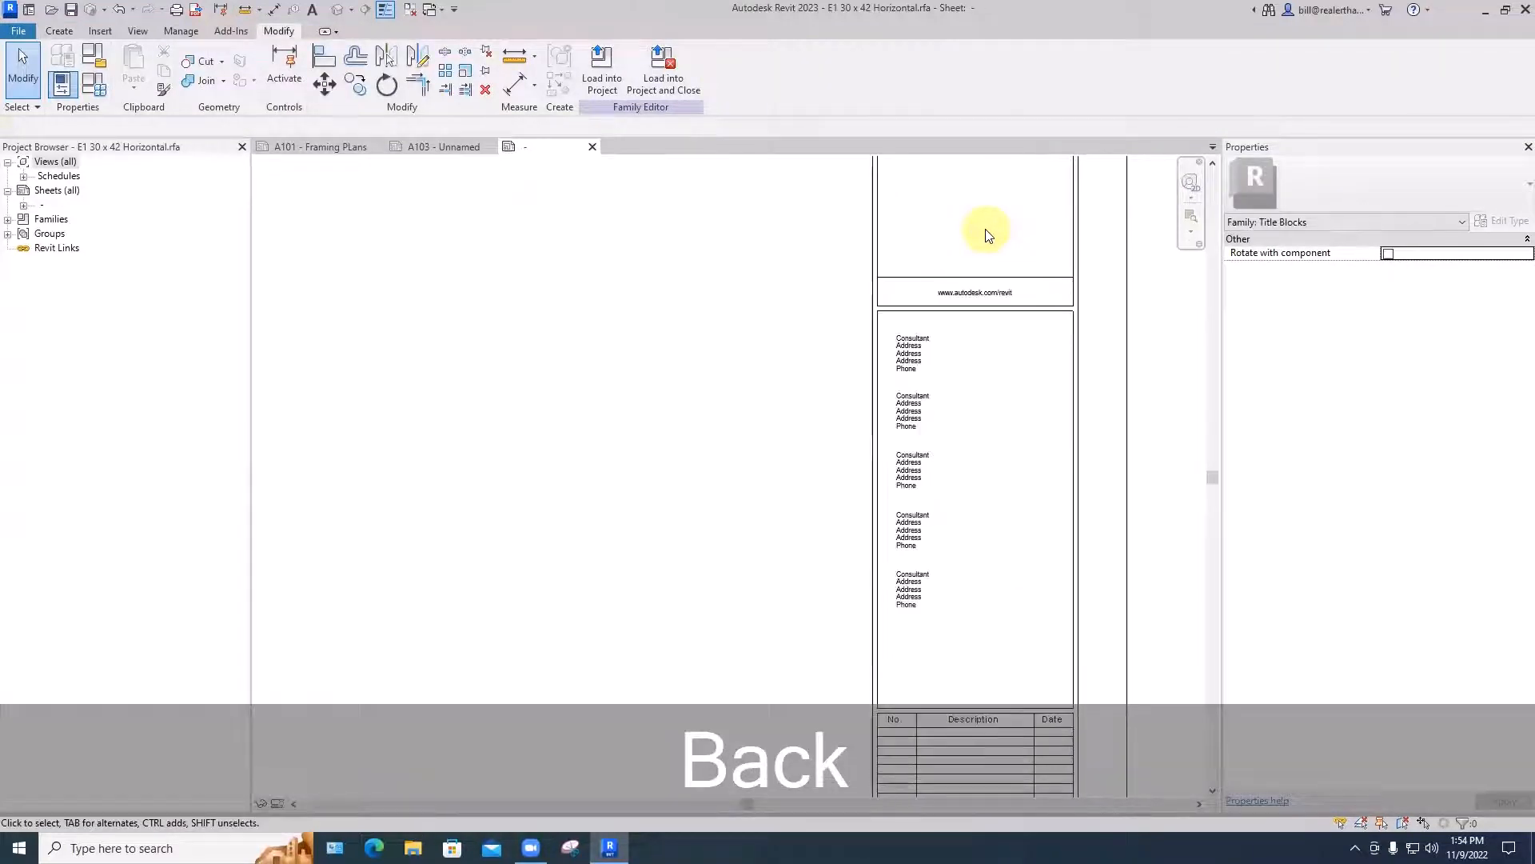
left_click(975, 294)
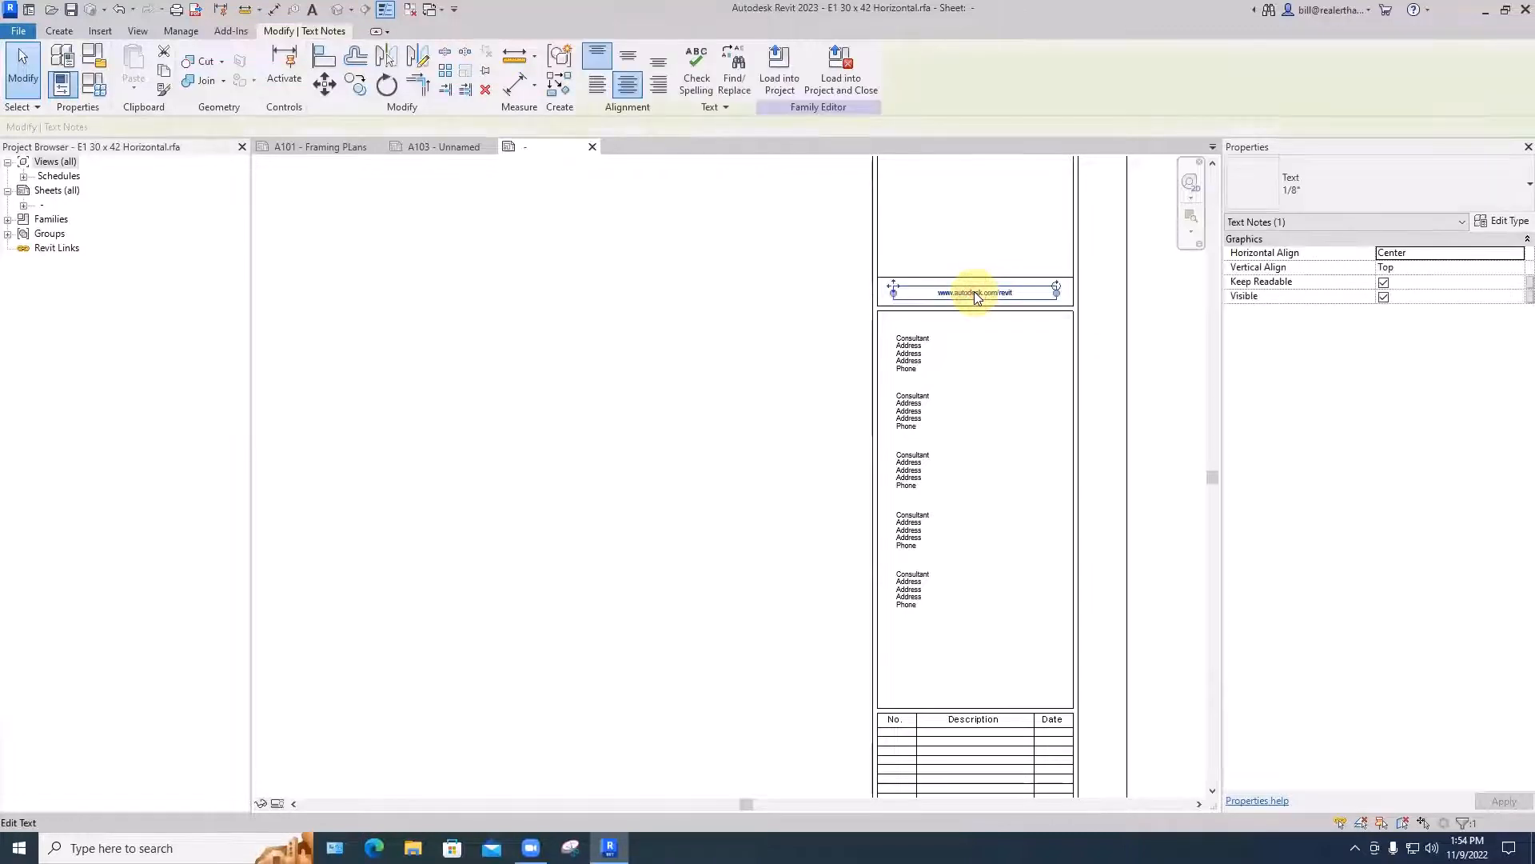
left_click(987, 331)
scroll(987, 331, "down", 4)
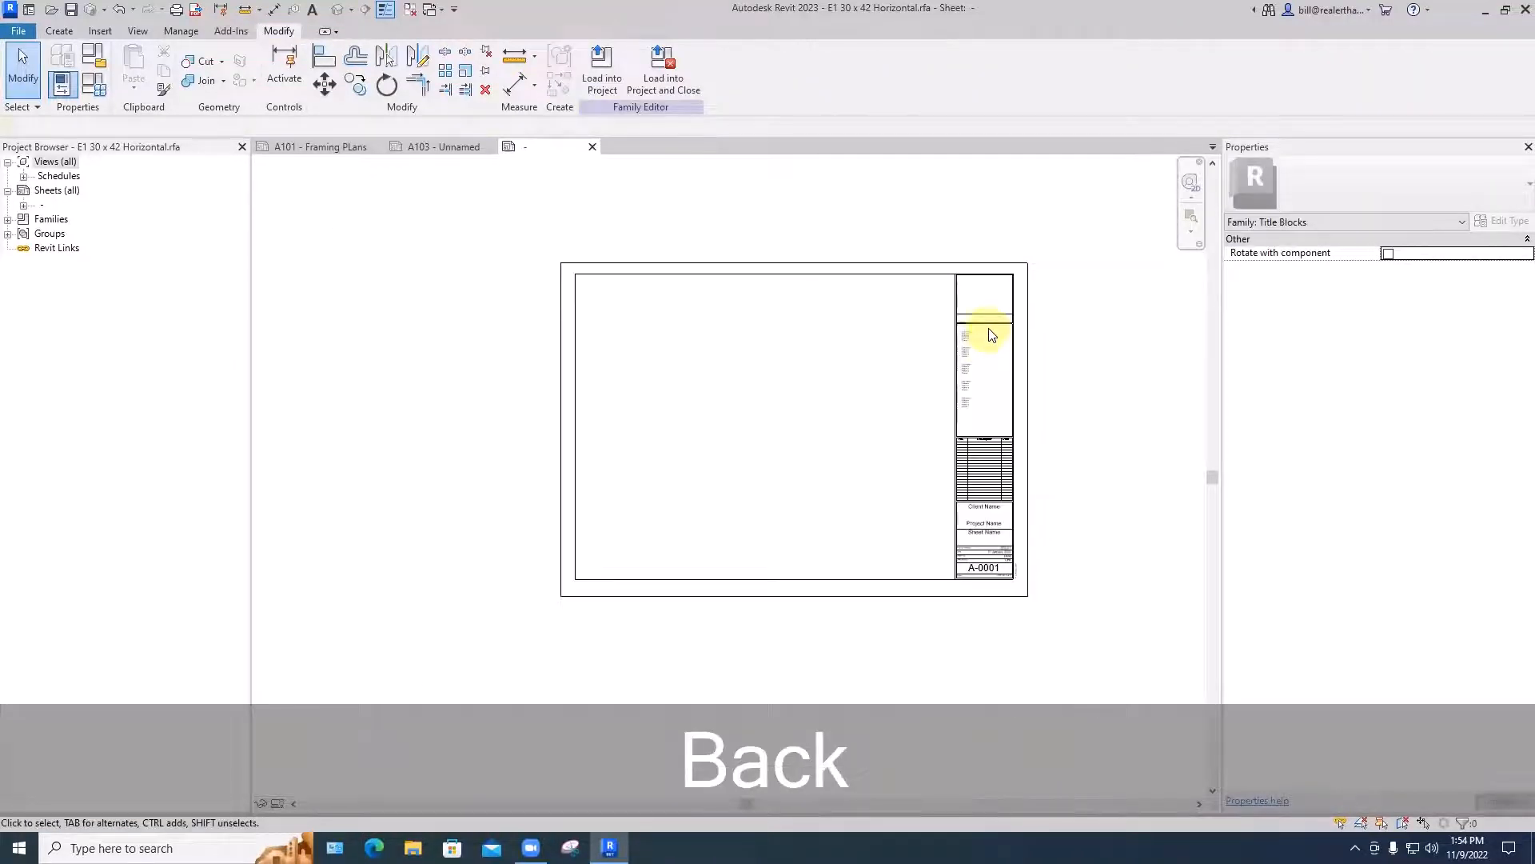
- Delete all five consultant address text blocks from the title block
scroll(971, 341, "up", 5)
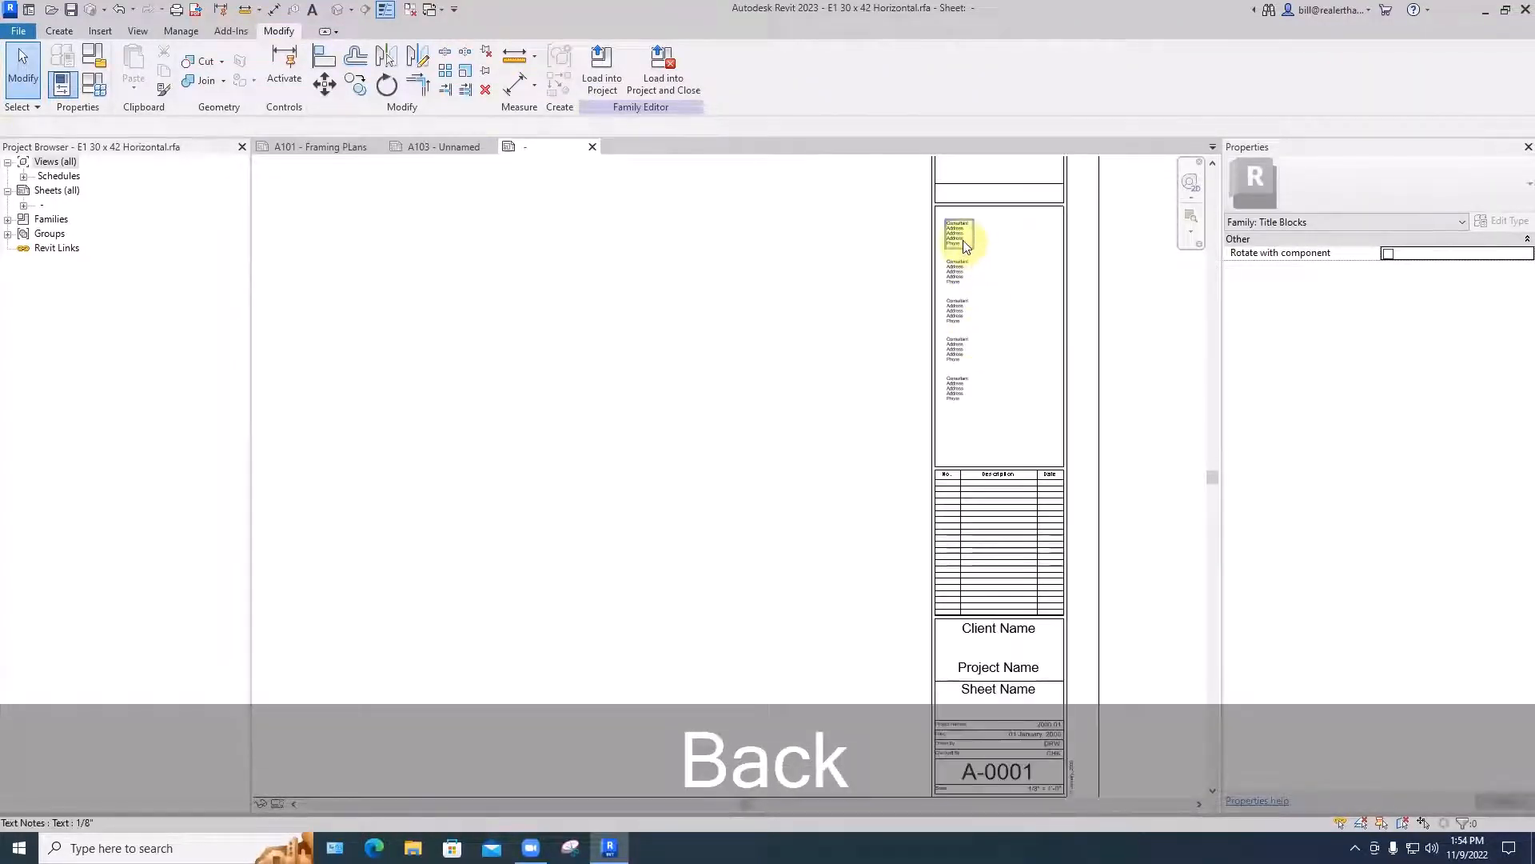
scroll(960, 237, "up", 3)
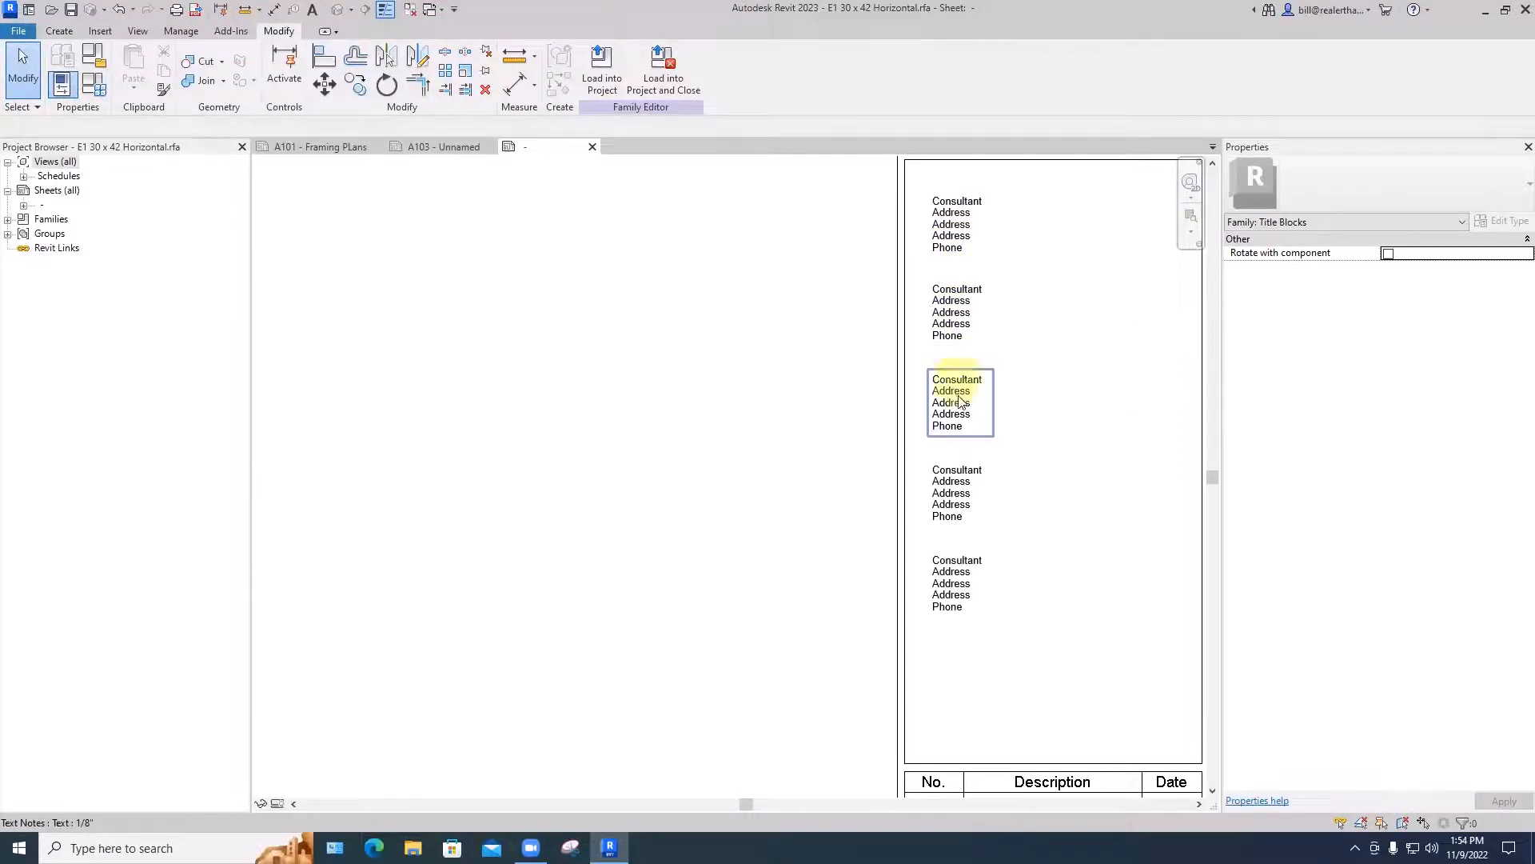
left_click_drag(1020, 598, 942, 192)
key("BackSpace")
scroll(985, 307, "down", 4)
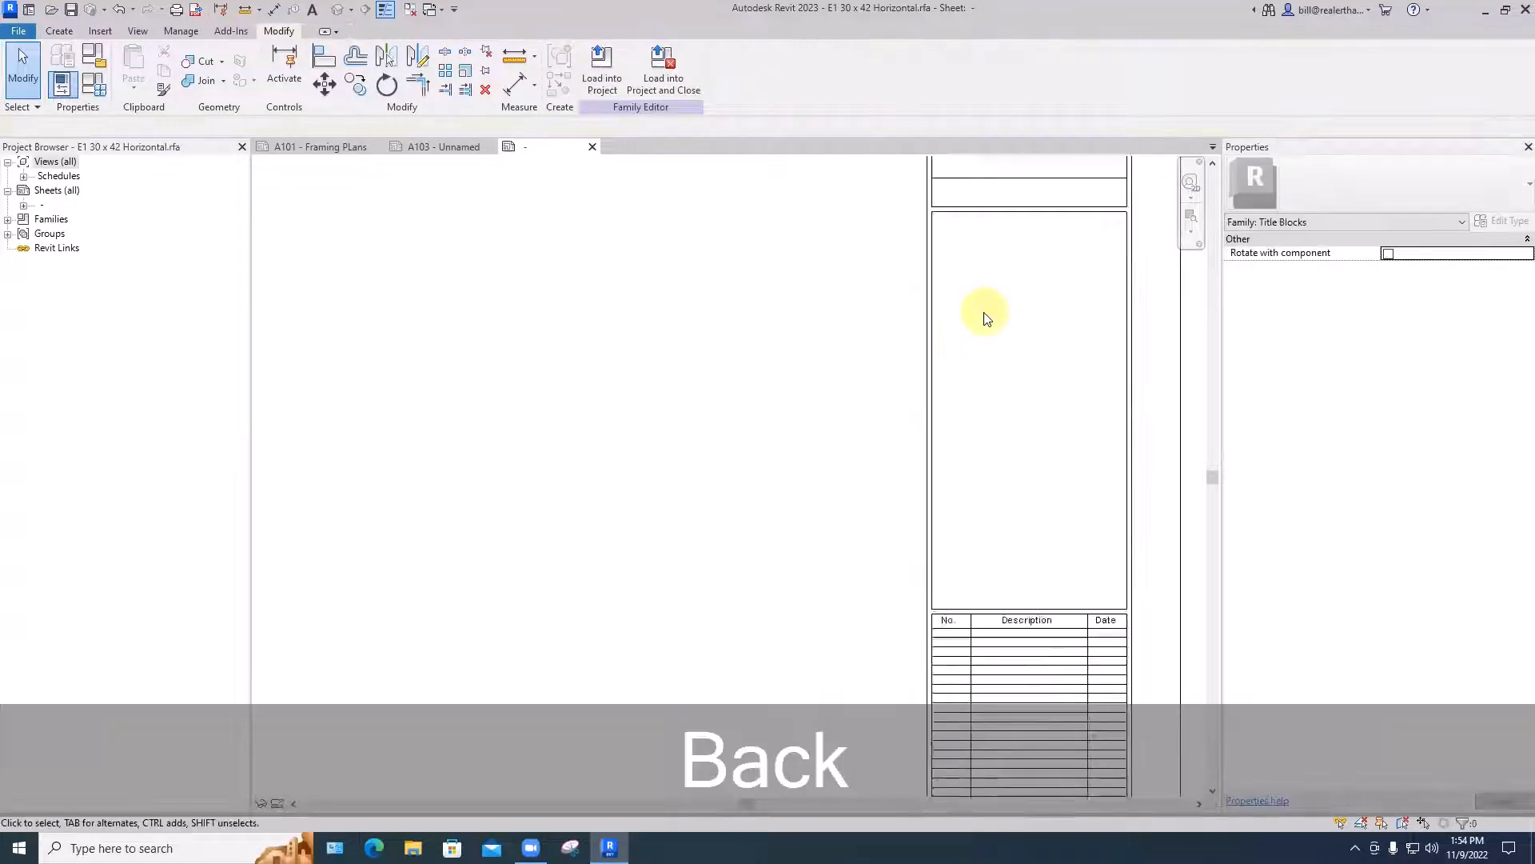
- Delete the horizontal line that separates the empty logo area from the former website text strip
middle_click_drag(1001, 424, 942, 317)
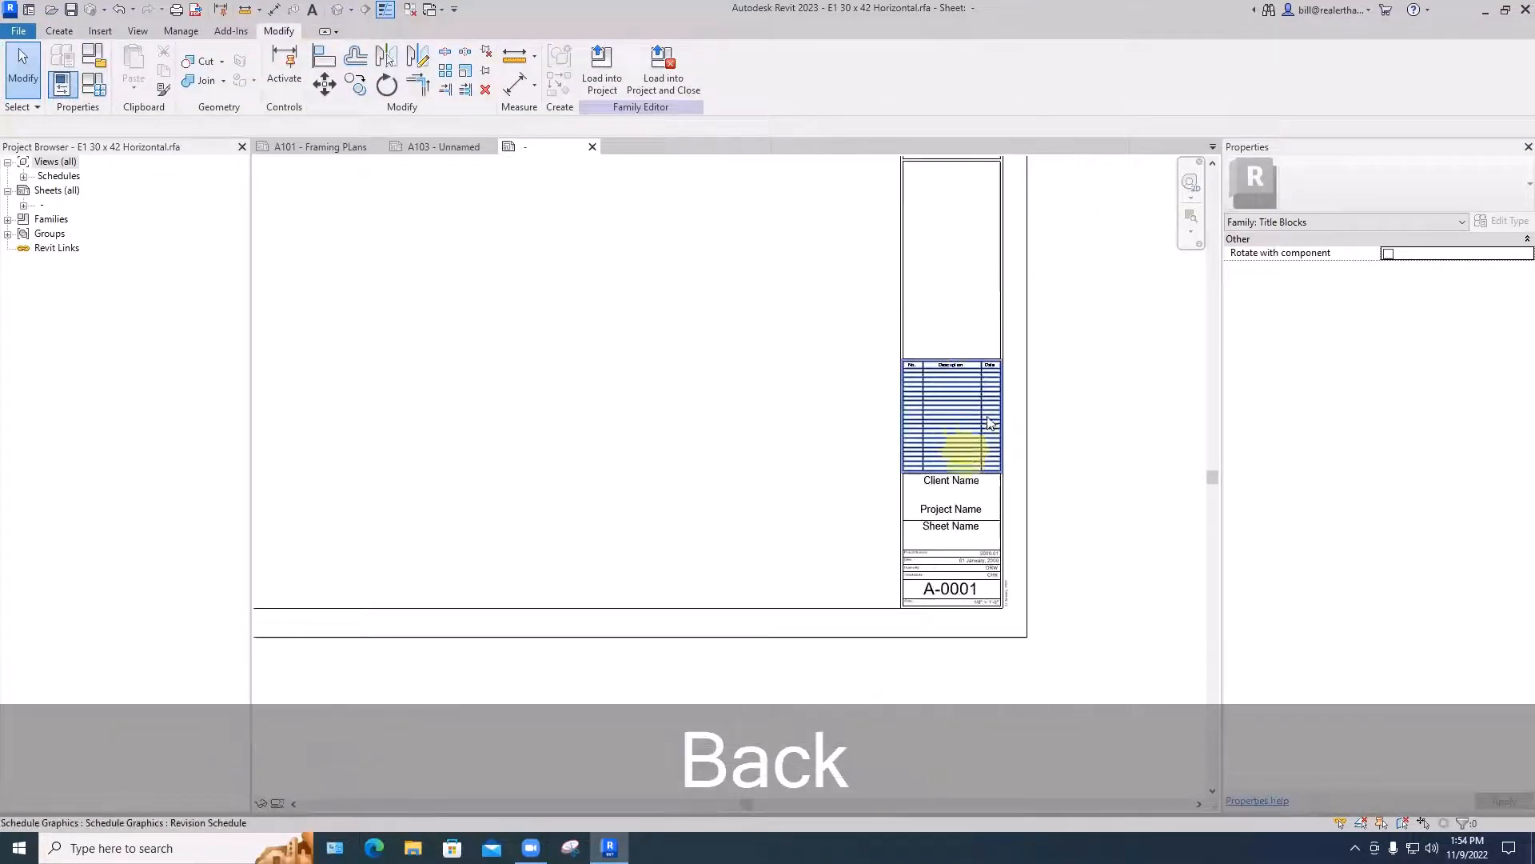
scroll(1052, 480, "down", 3)
middle_click_drag(1052, 504, 1048, 517)
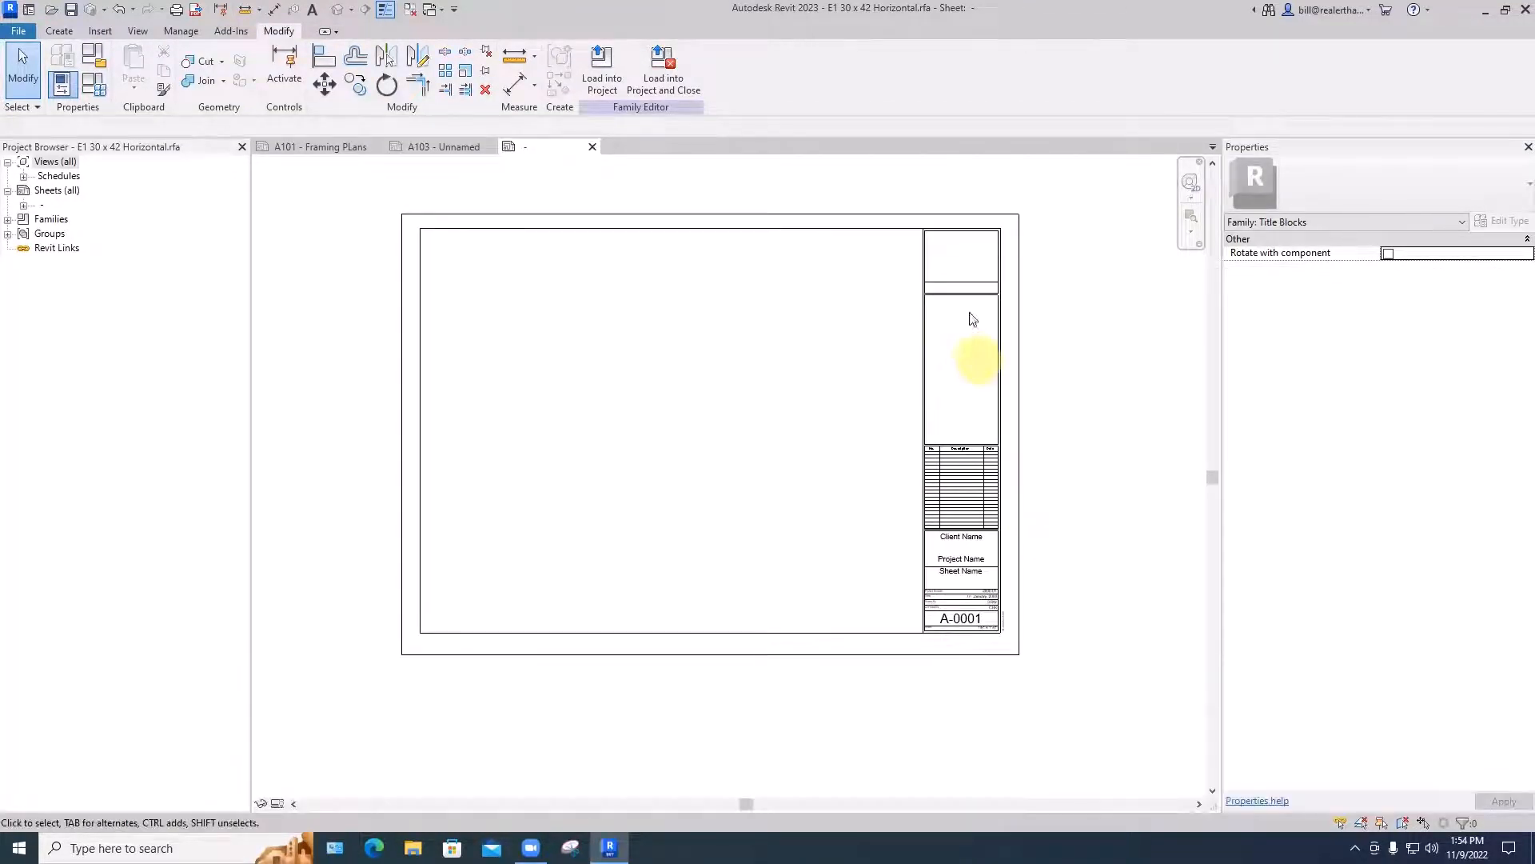
left_click(972, 283)
key("BackSpace")
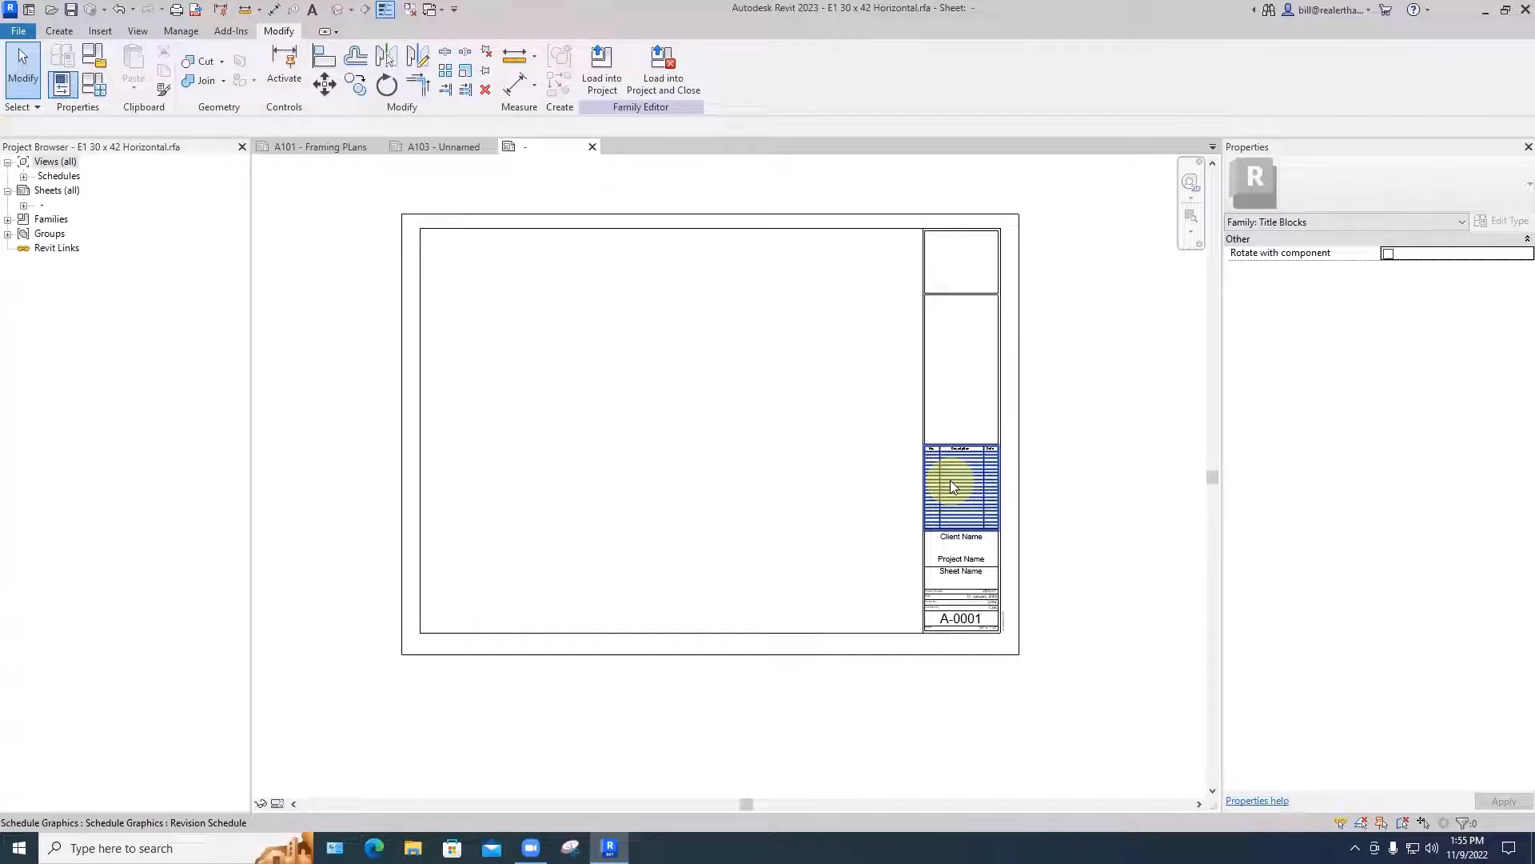
- Examine the title block's revision schedule and the client, project, sheet and project number fields below it
left_click(950, 482)
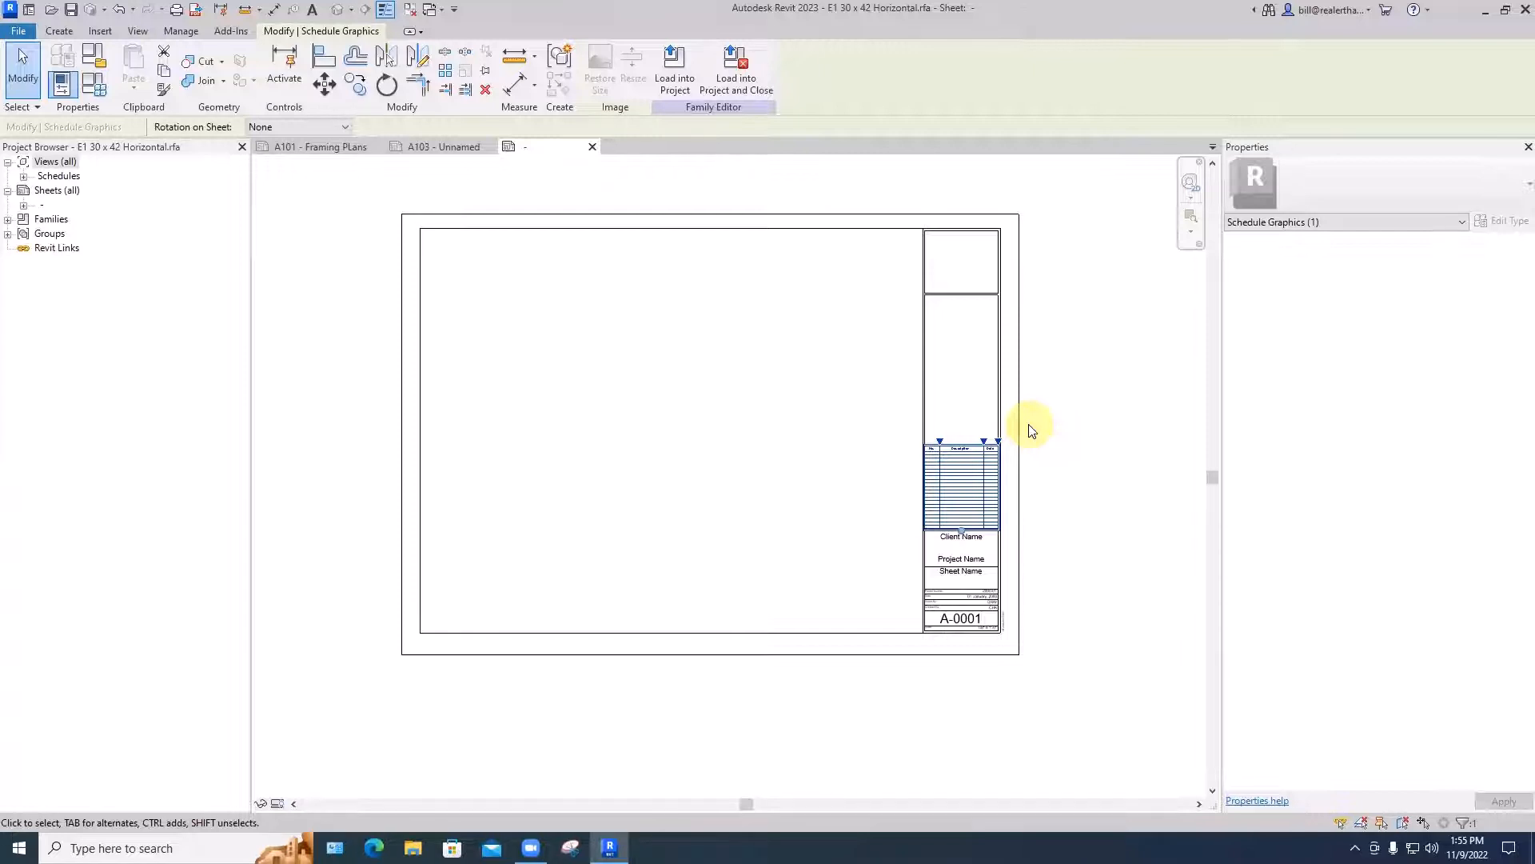
left_click(1066, 478)
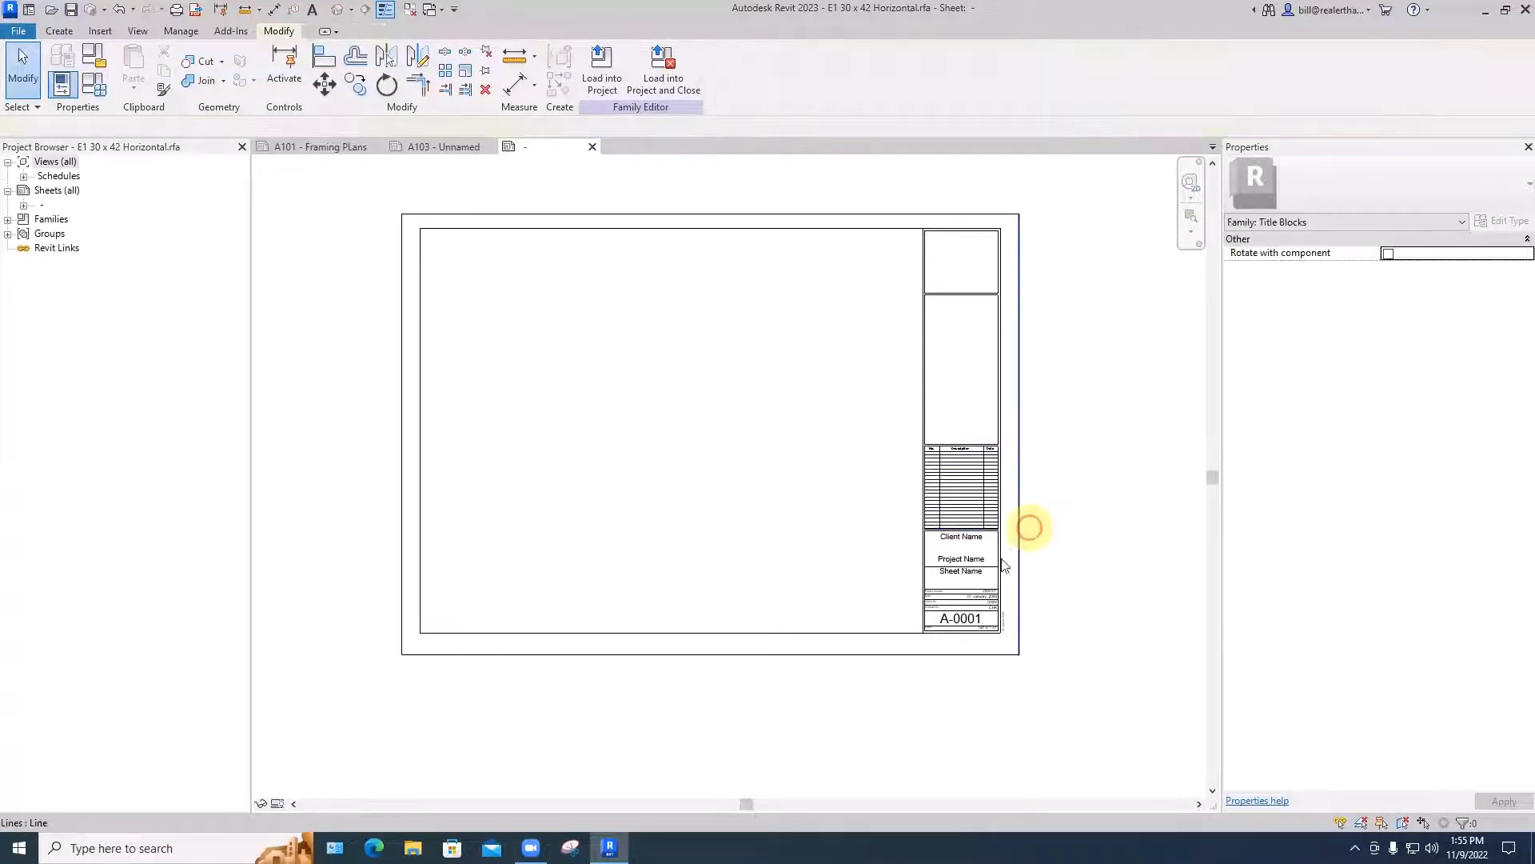
scroll(991, 560, "up", 2)
scroll(964, 560, "up", 3)
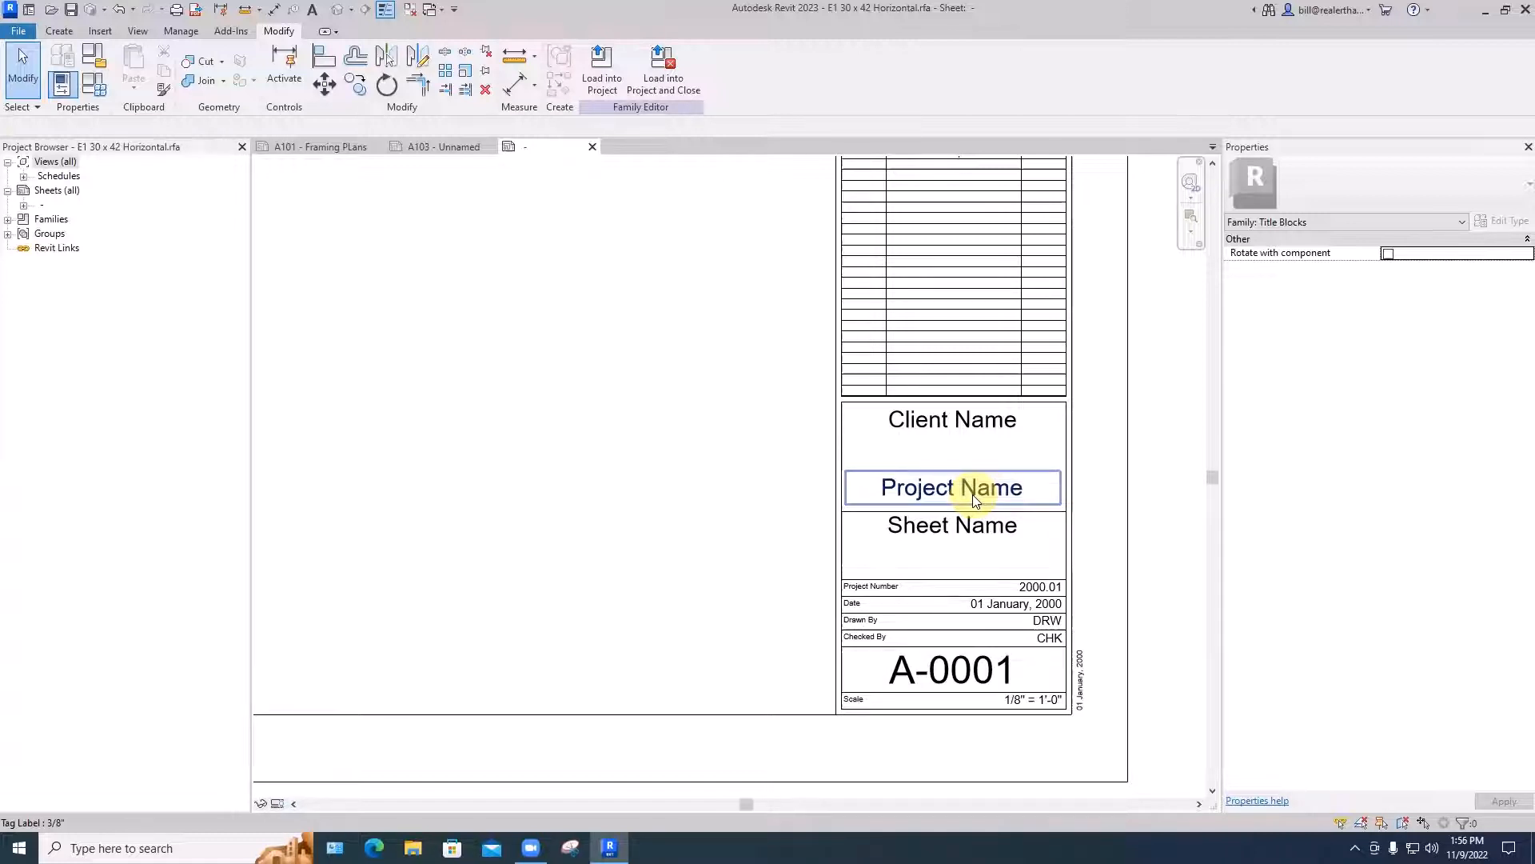
scroll(872, 588, "up", 7)
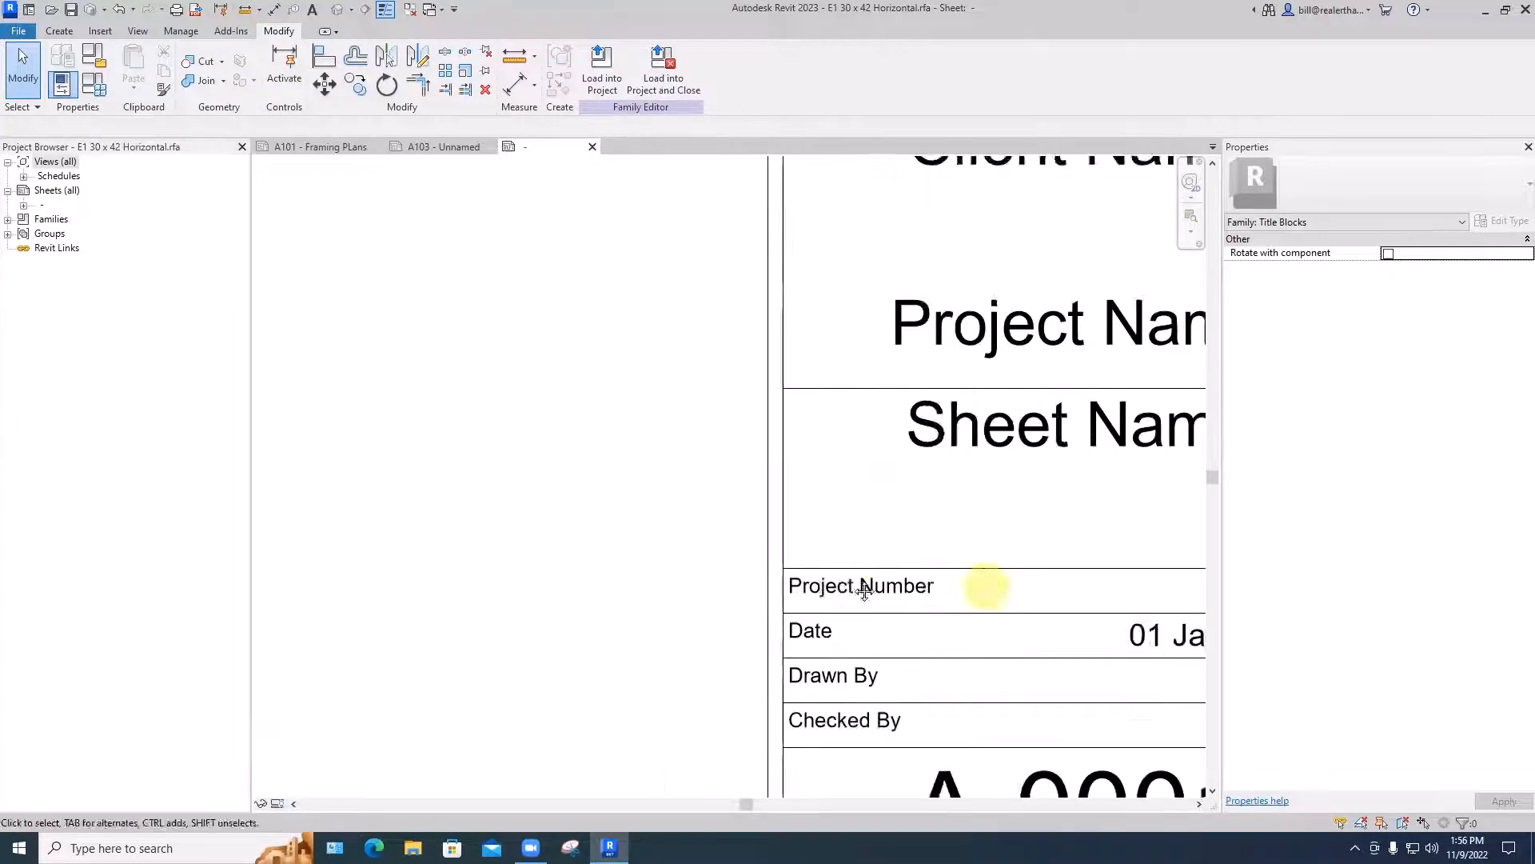
scroll(856, 583, "up", 1)
middle_click_drag(987, 586, 887, 458)
scroll(862, 582, "down", 2)
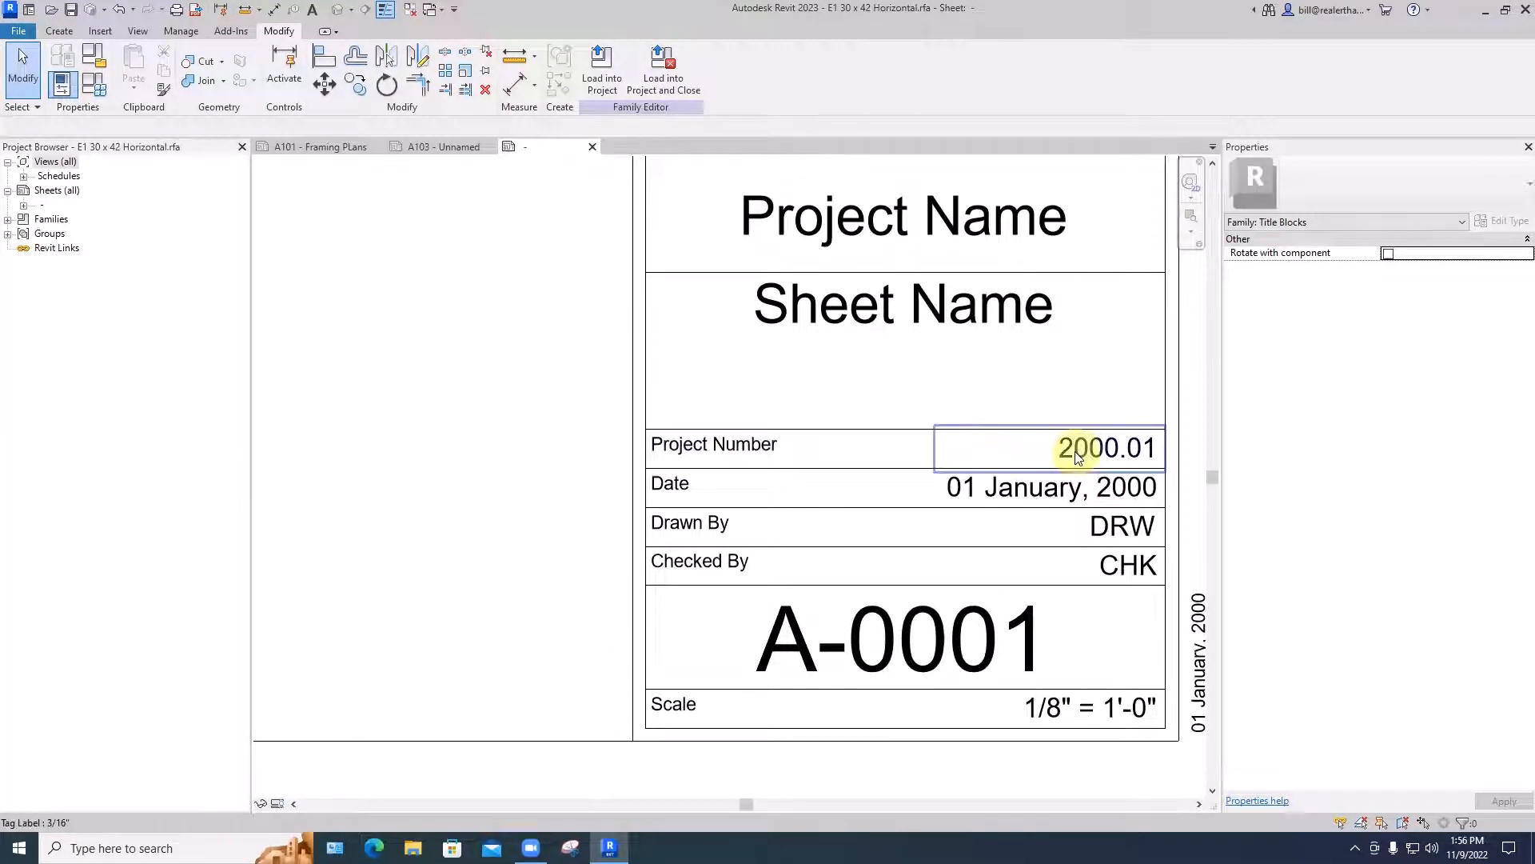
- Delete the Project Number caption text and its 2000.01 value label from the title block
left_click(747, 452)
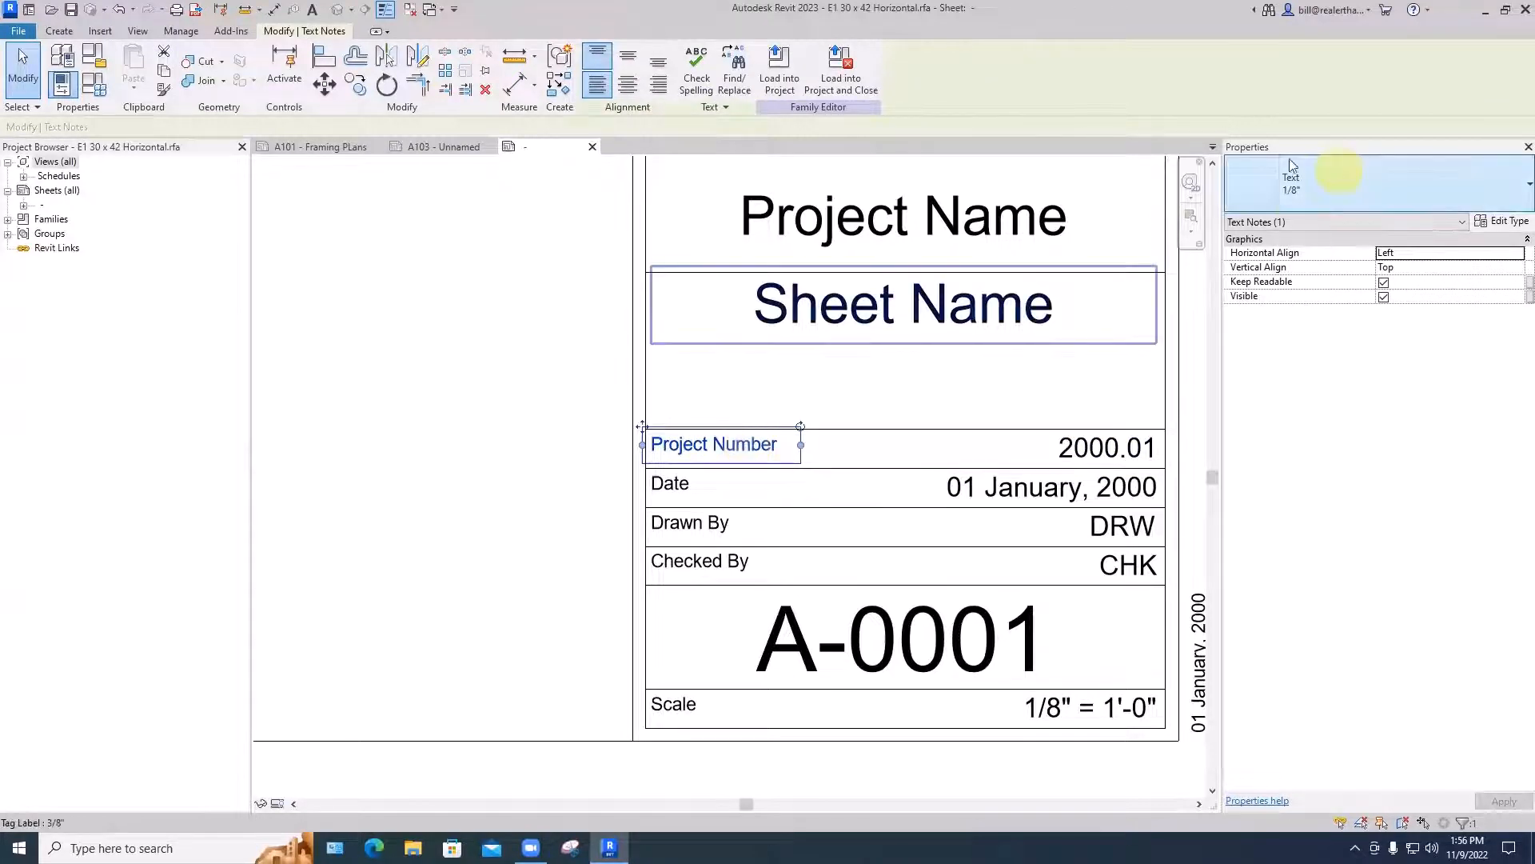
left_click(1100, 453)
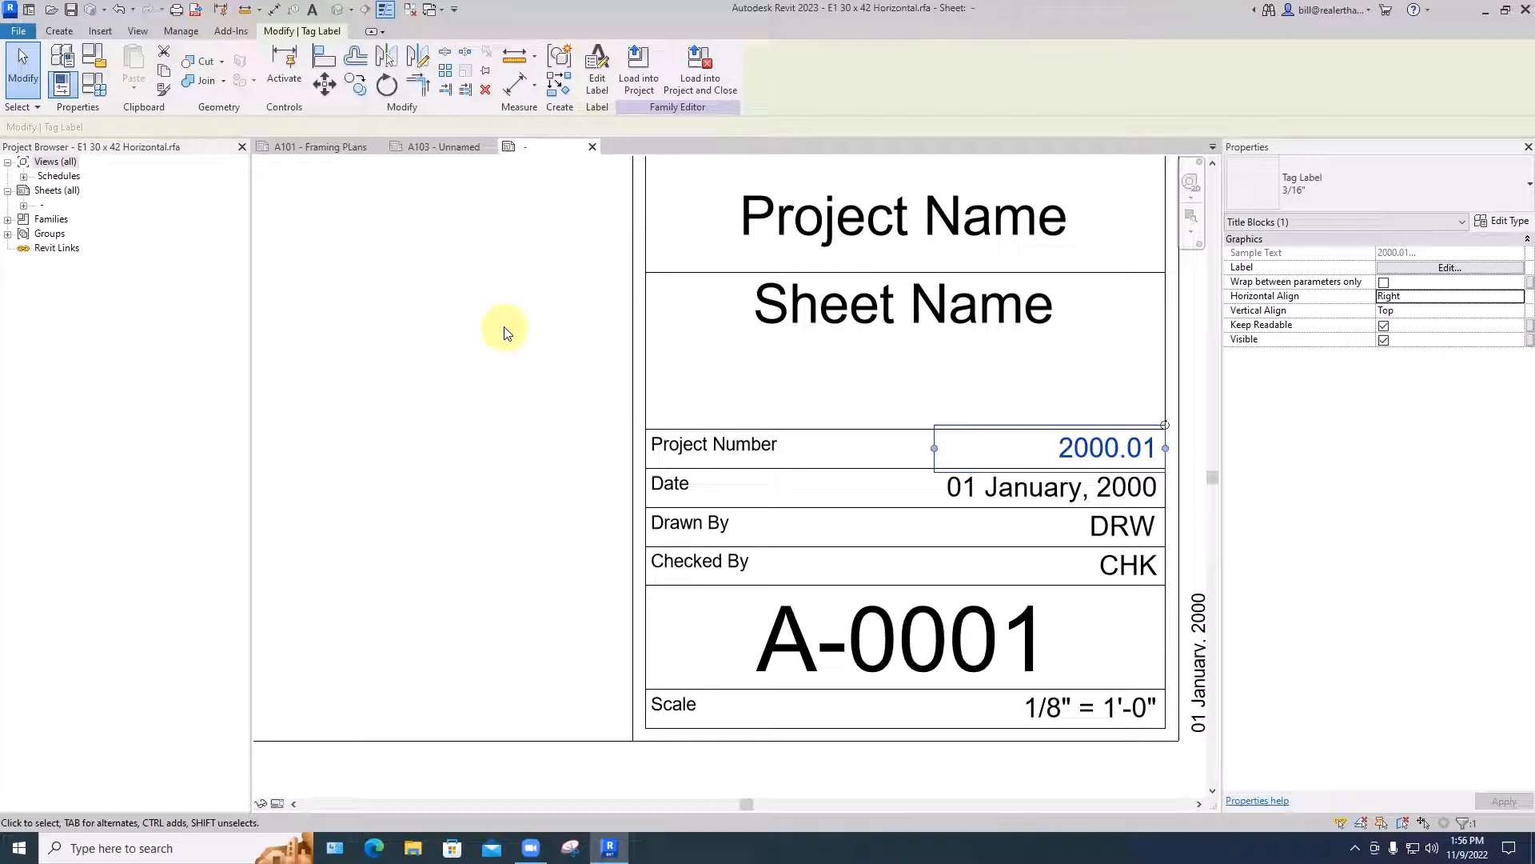
left_click(747, 449)
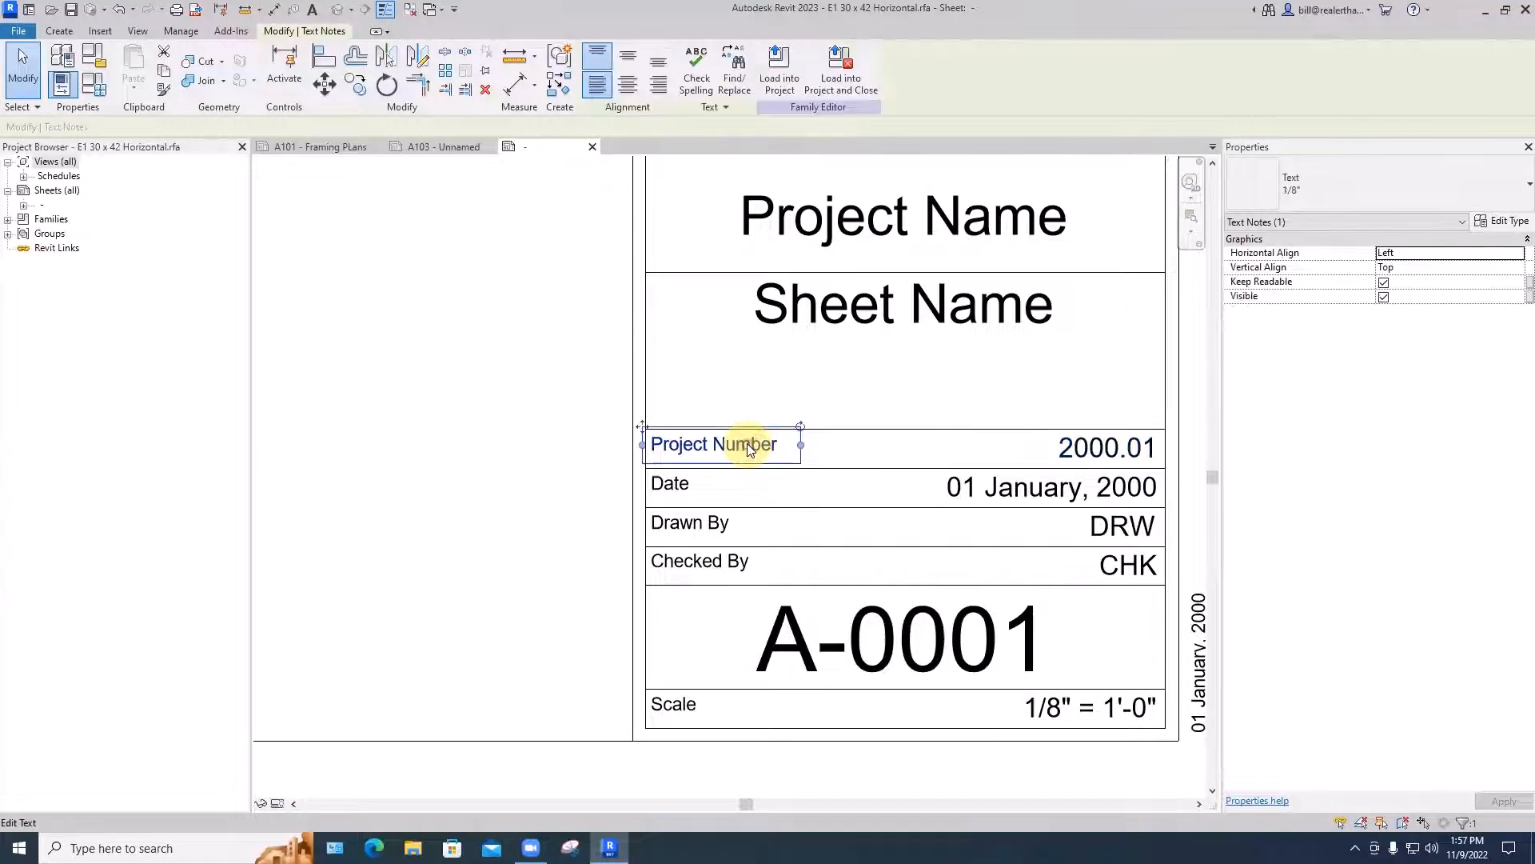
key("BackSpace")
key("BackSpace")
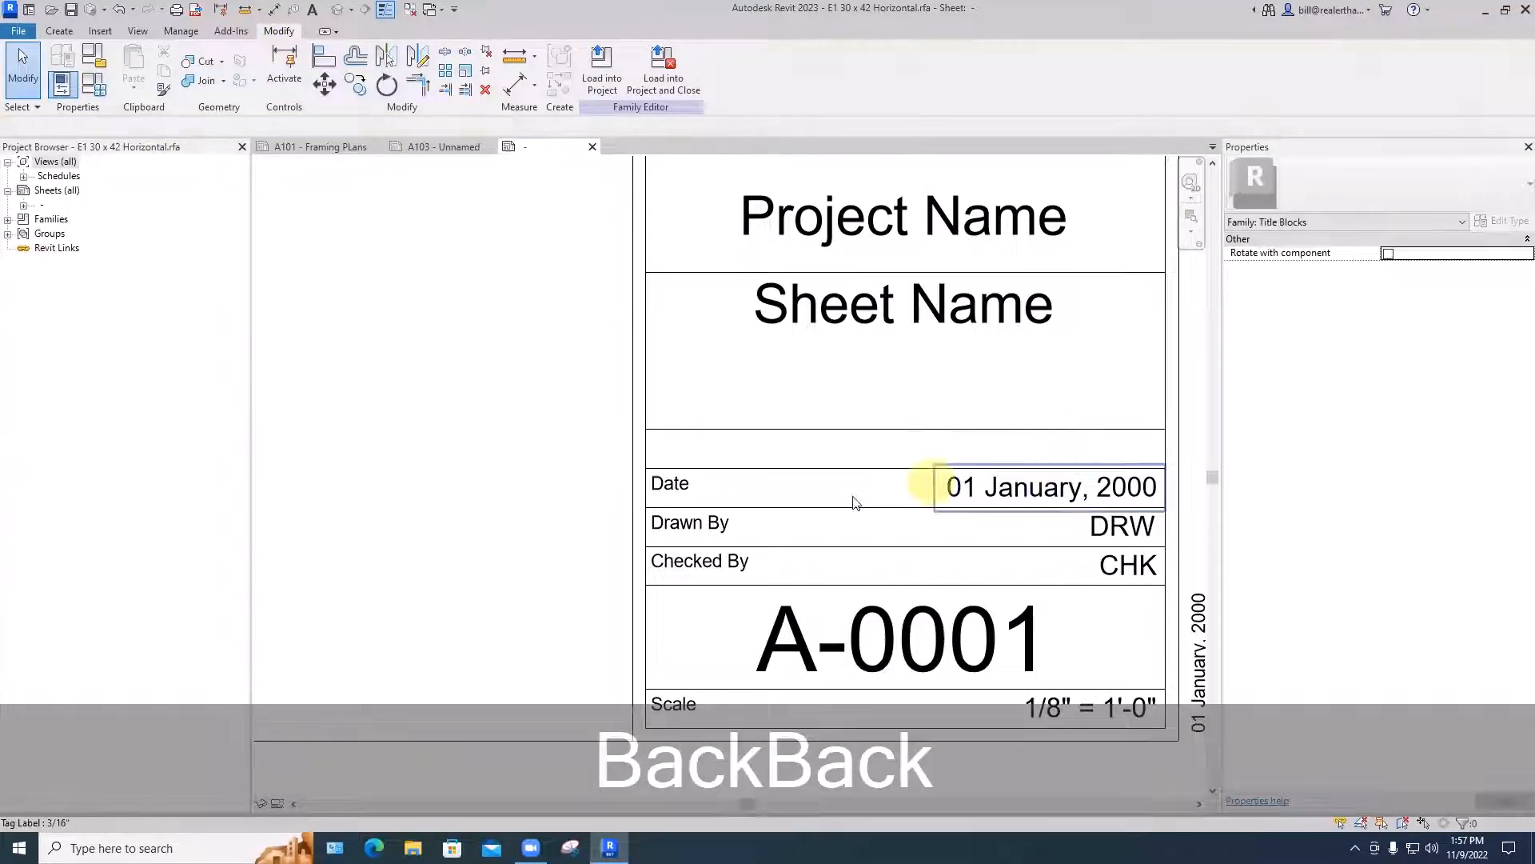
- Delete the Checked By caption text and its CHK value label from the title block
left_click(708, 559)
key("BackSpace")
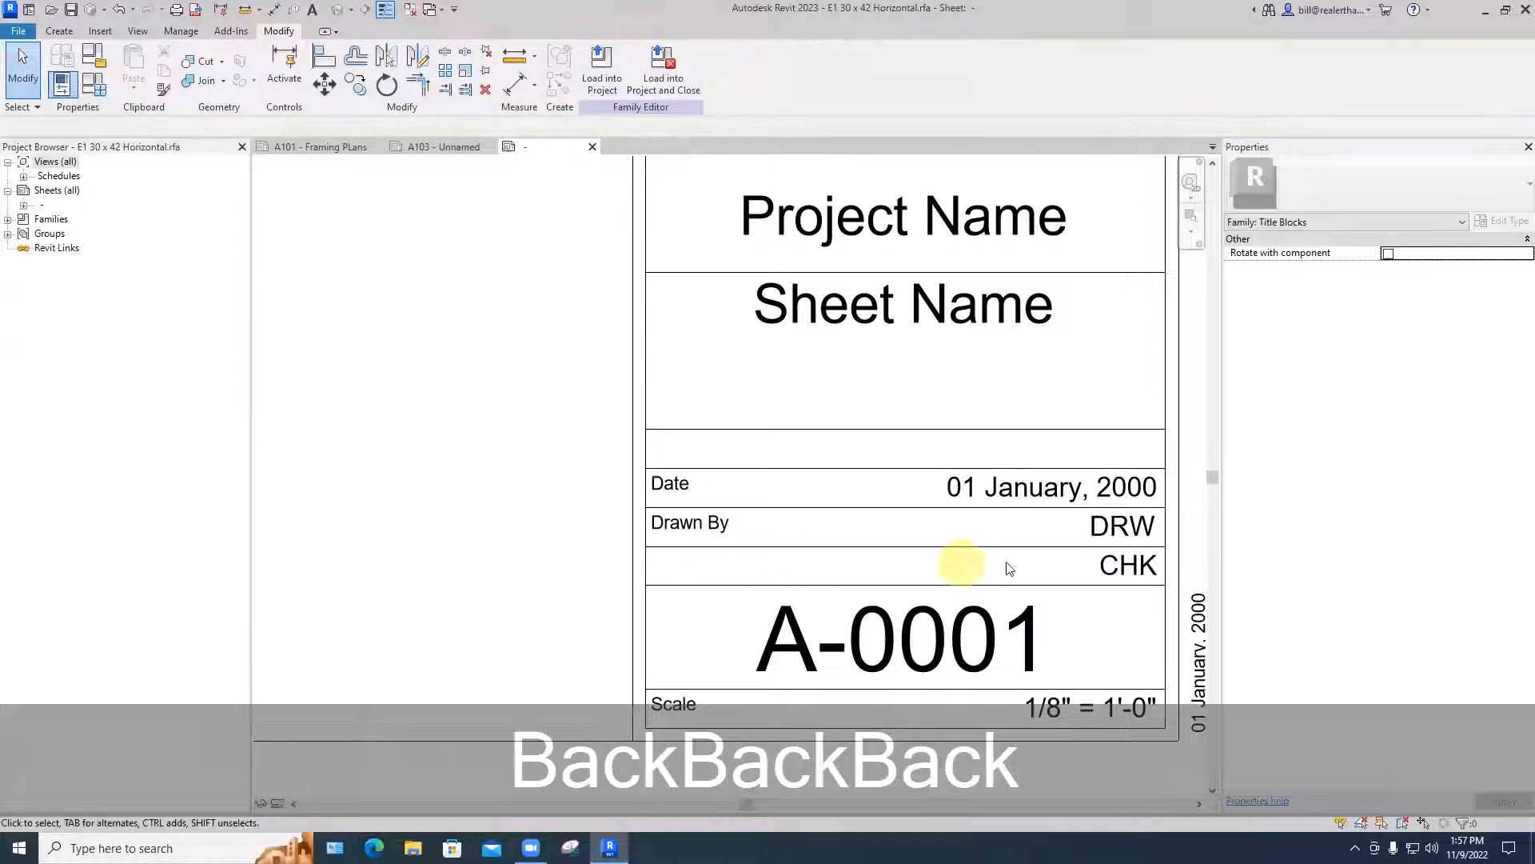
left_click(1108, 560)
key("BackSpace")
scroll(1035, 592, "down", 2)
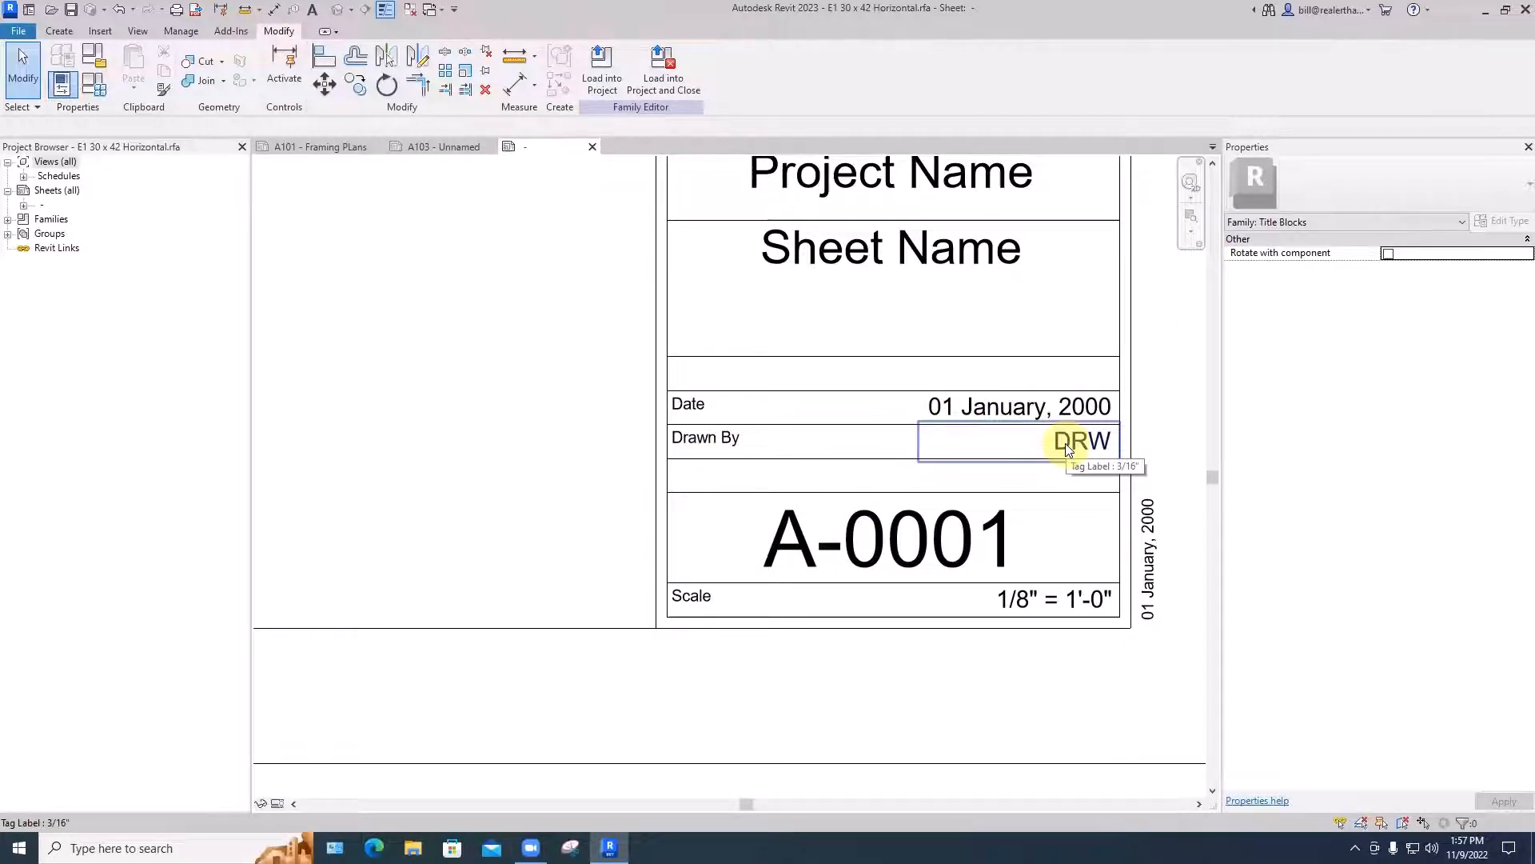
- Review the title block's overall layout, including the empty logo and consultant areas and the Drawn By row
scroll(1065, 443, "down", 3)
middle_click_drag(1015, 395, 1012, 578)
scroll(1012, 577, "down", 4)
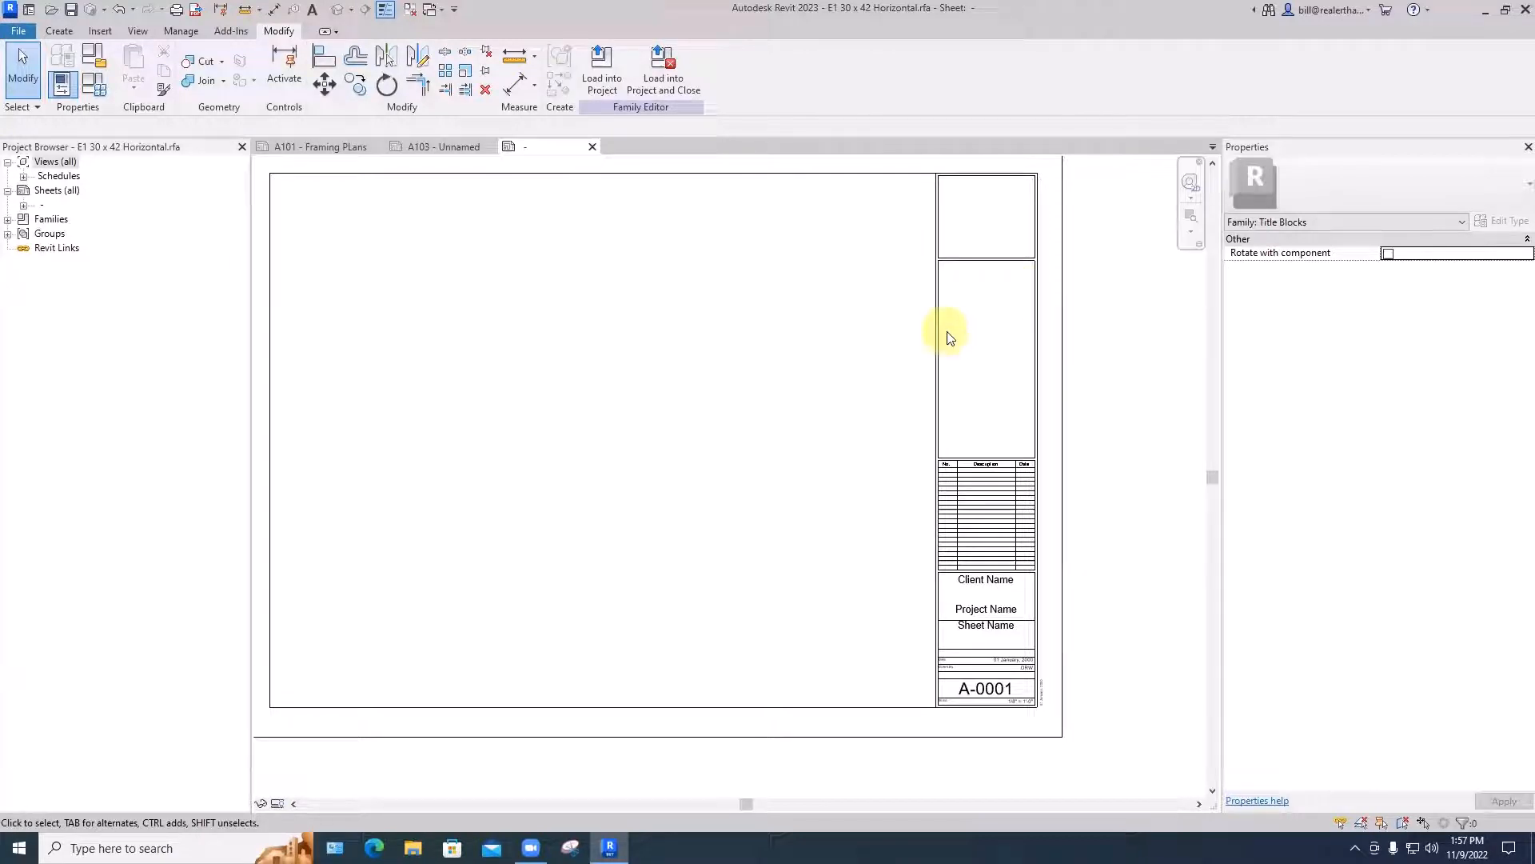
scroll(984, 612, "up", 2)
scroll(1043, 704, "up", 3)
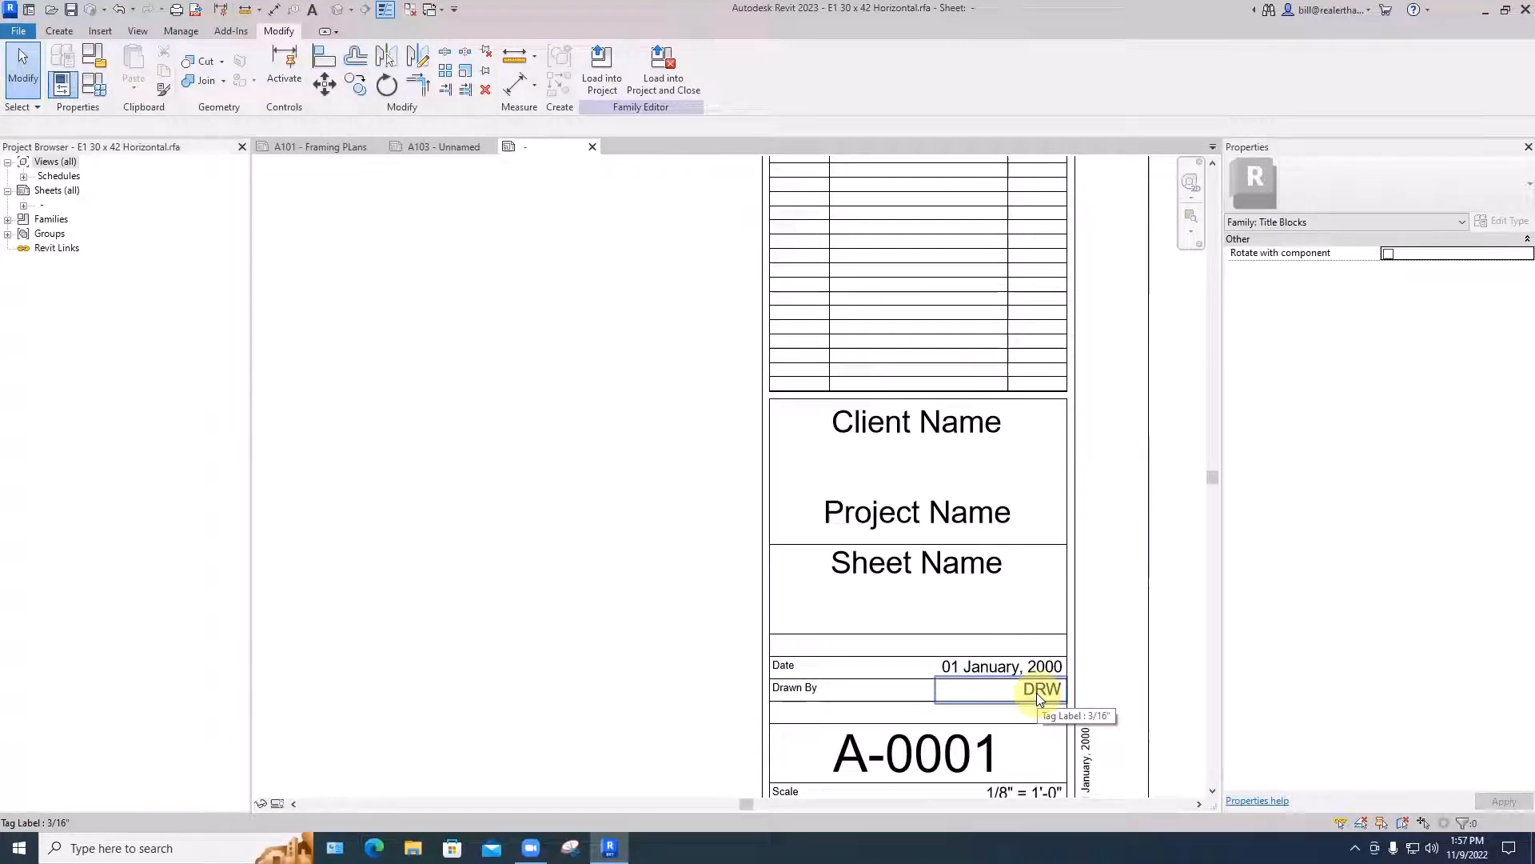
scroll(1036, 693, "down", 3)
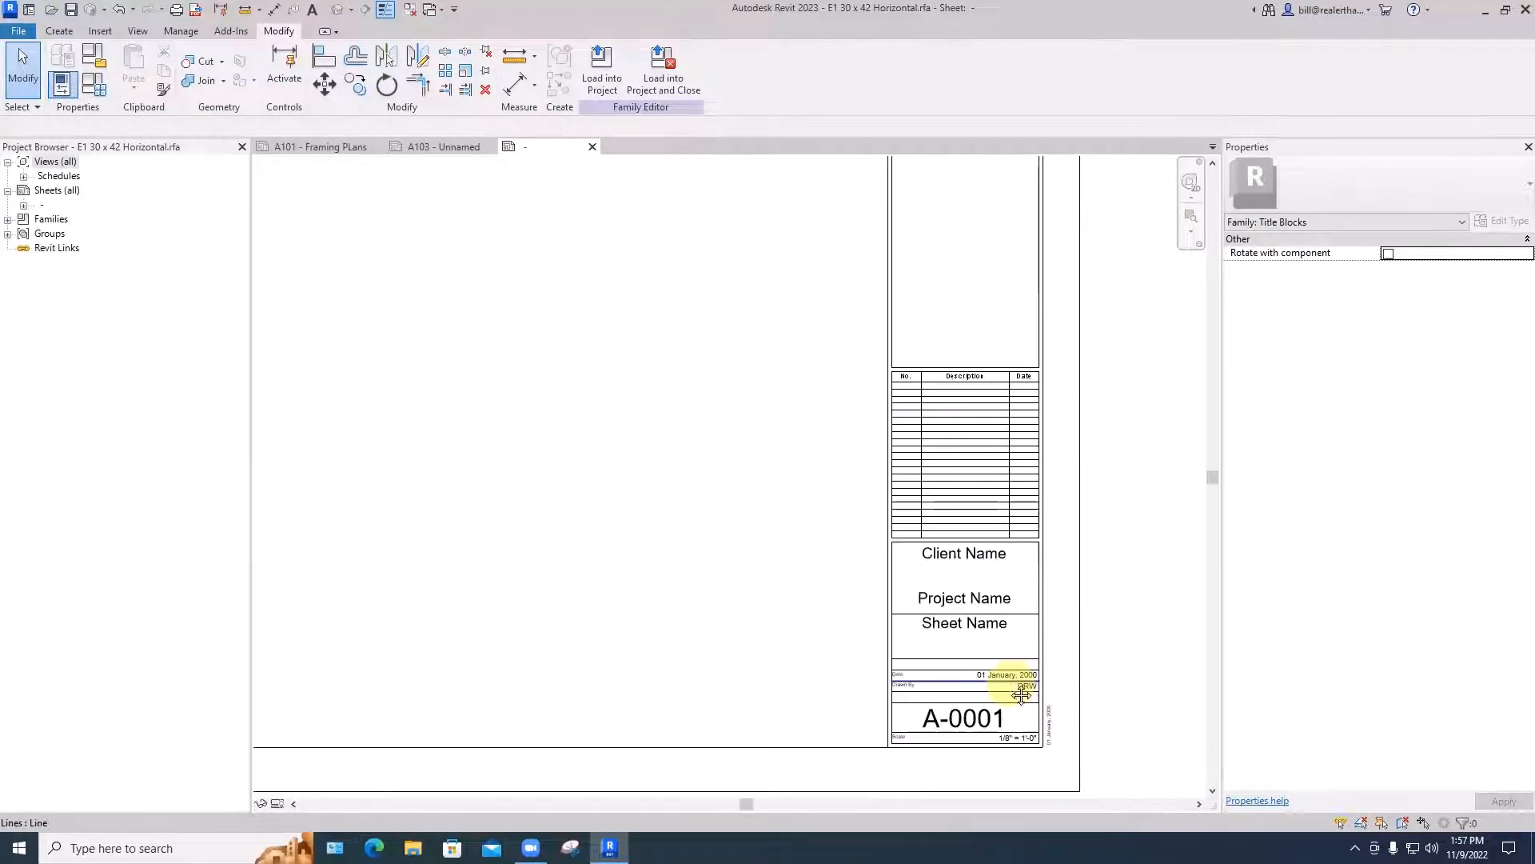
scroll(1017, 609, "down", 3)
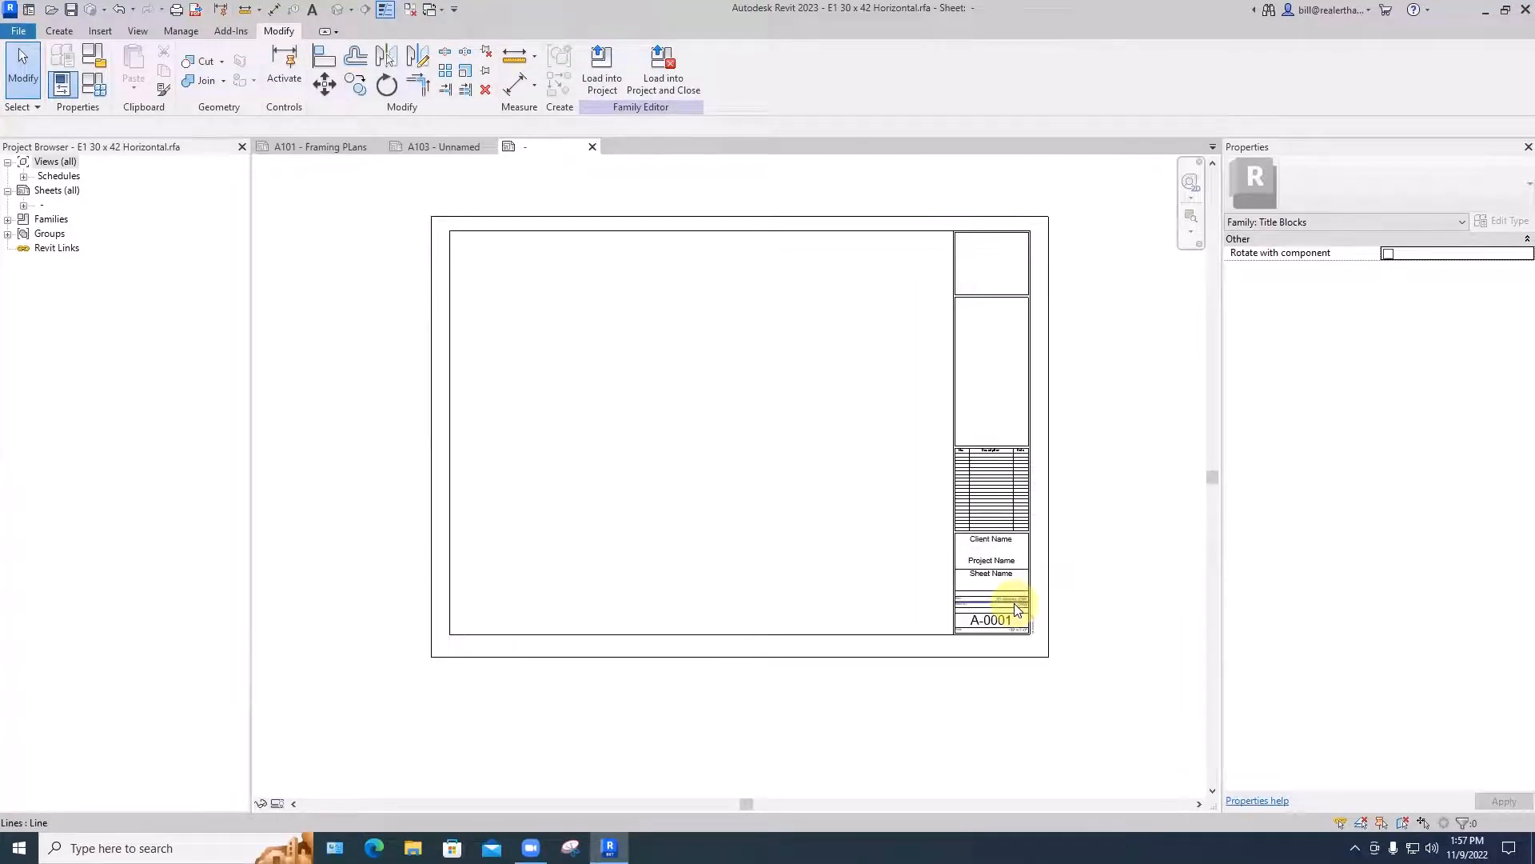
scroll(996, 343, "up", 5)
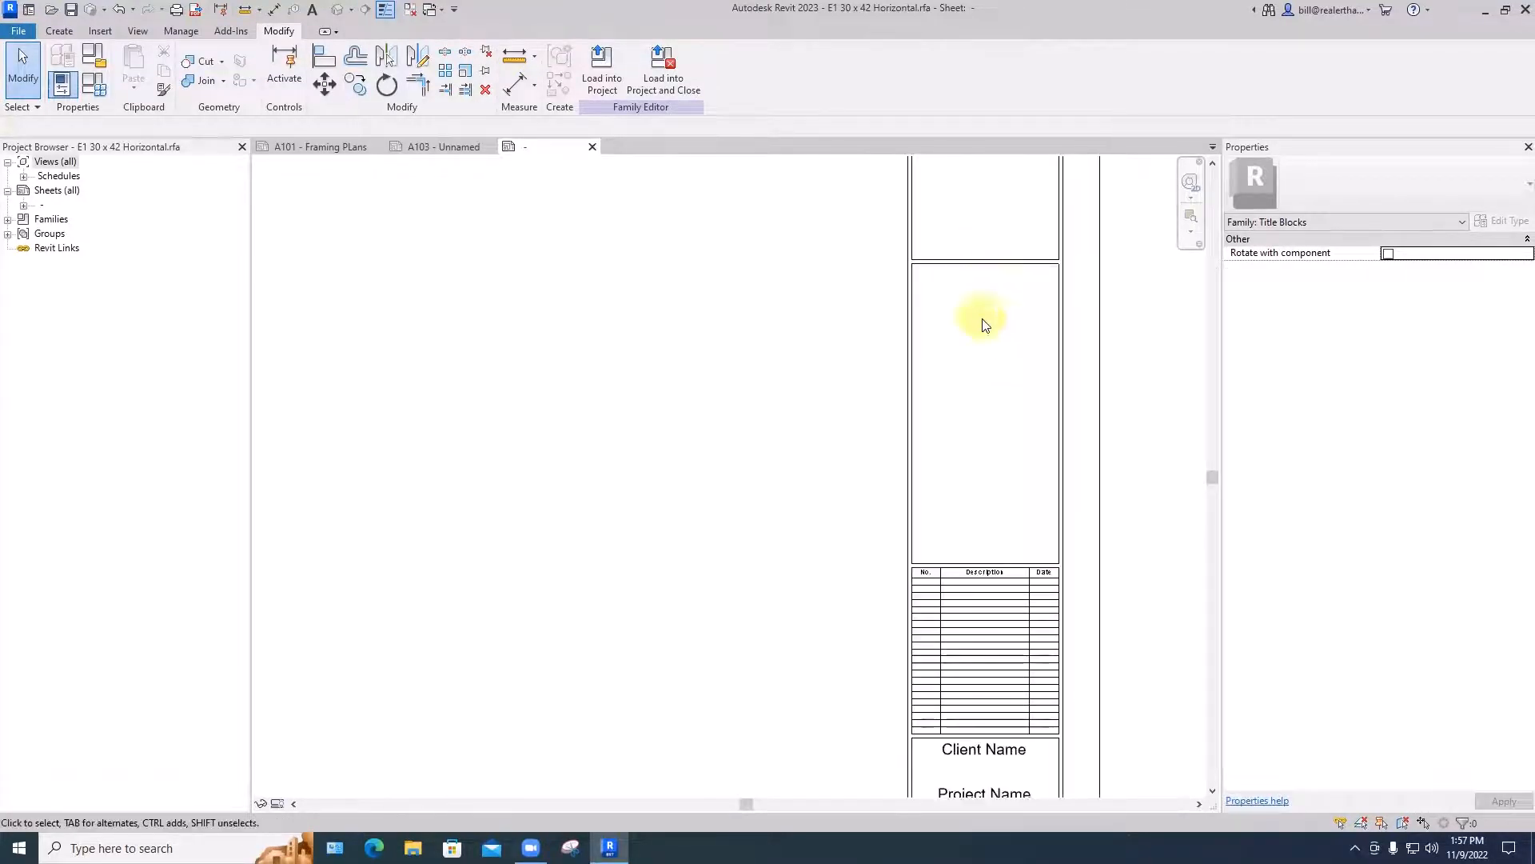
scroll(985, 324, "down", 4)
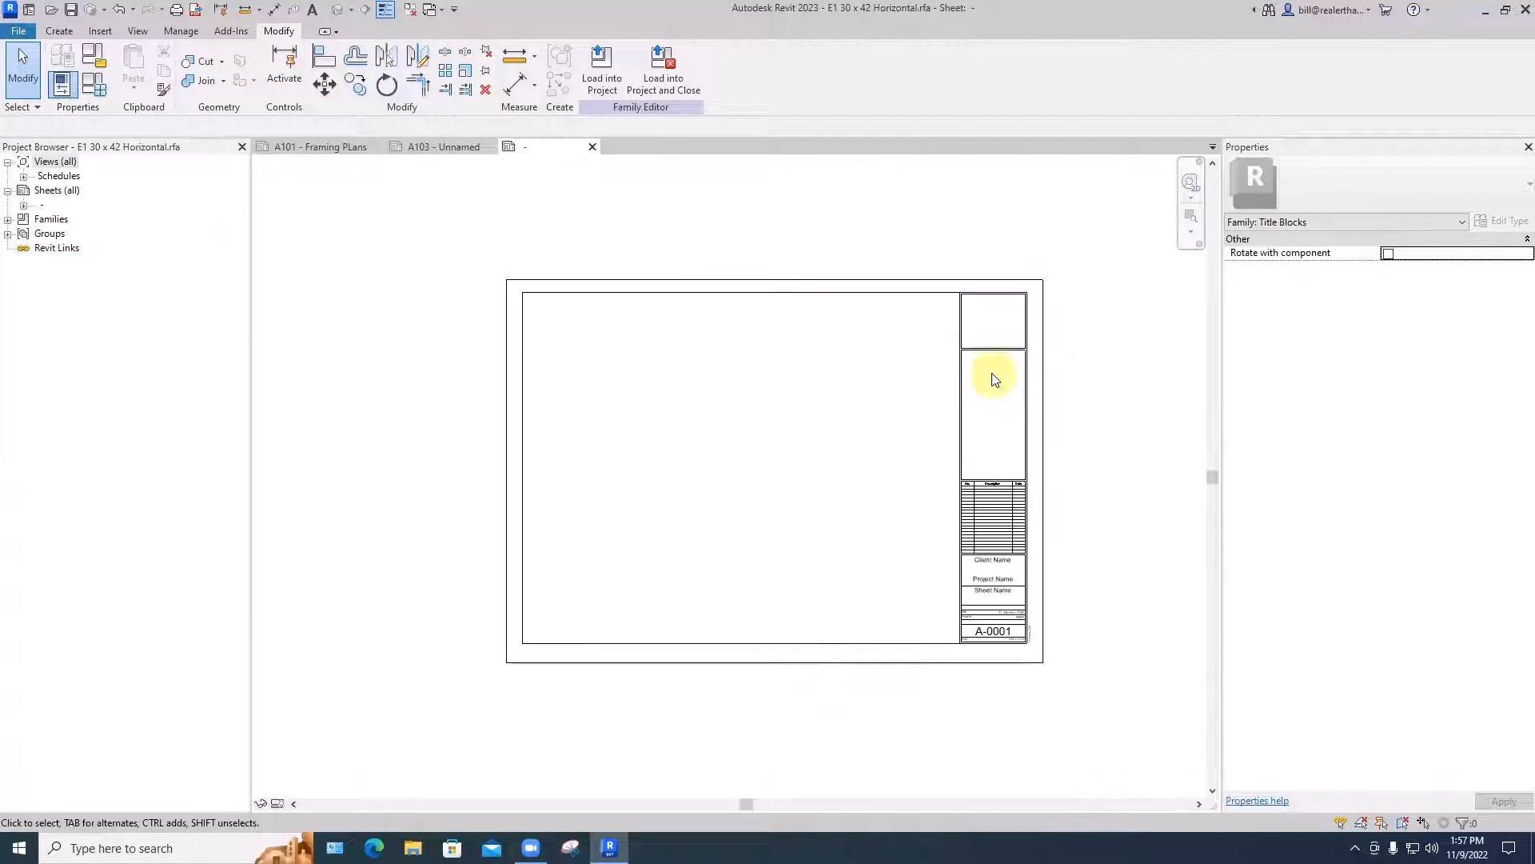
mouse_move(994, 379)
middle_mouse_down()
mouse_move(1067, 367)
mouse_move(969, 371)
middle_mouse_up()
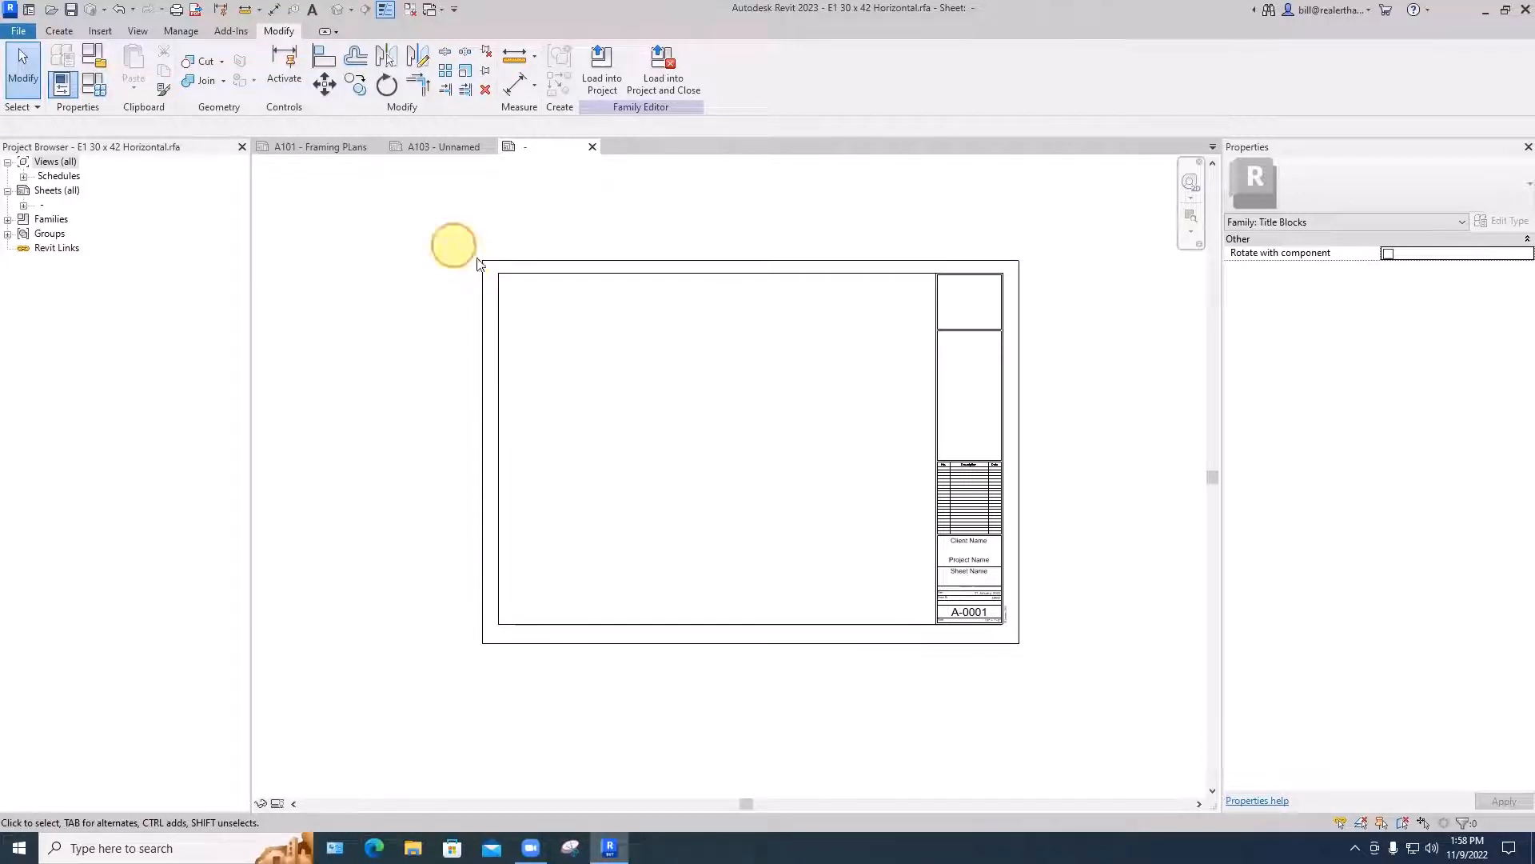
mouse_move(453, 245)
left_mouse_down()
mouse_move(799, 334)
mouse_move(1066, 367)
mouse_move(831, 284)
mouse_move(454, 247)
left_mouse_up()
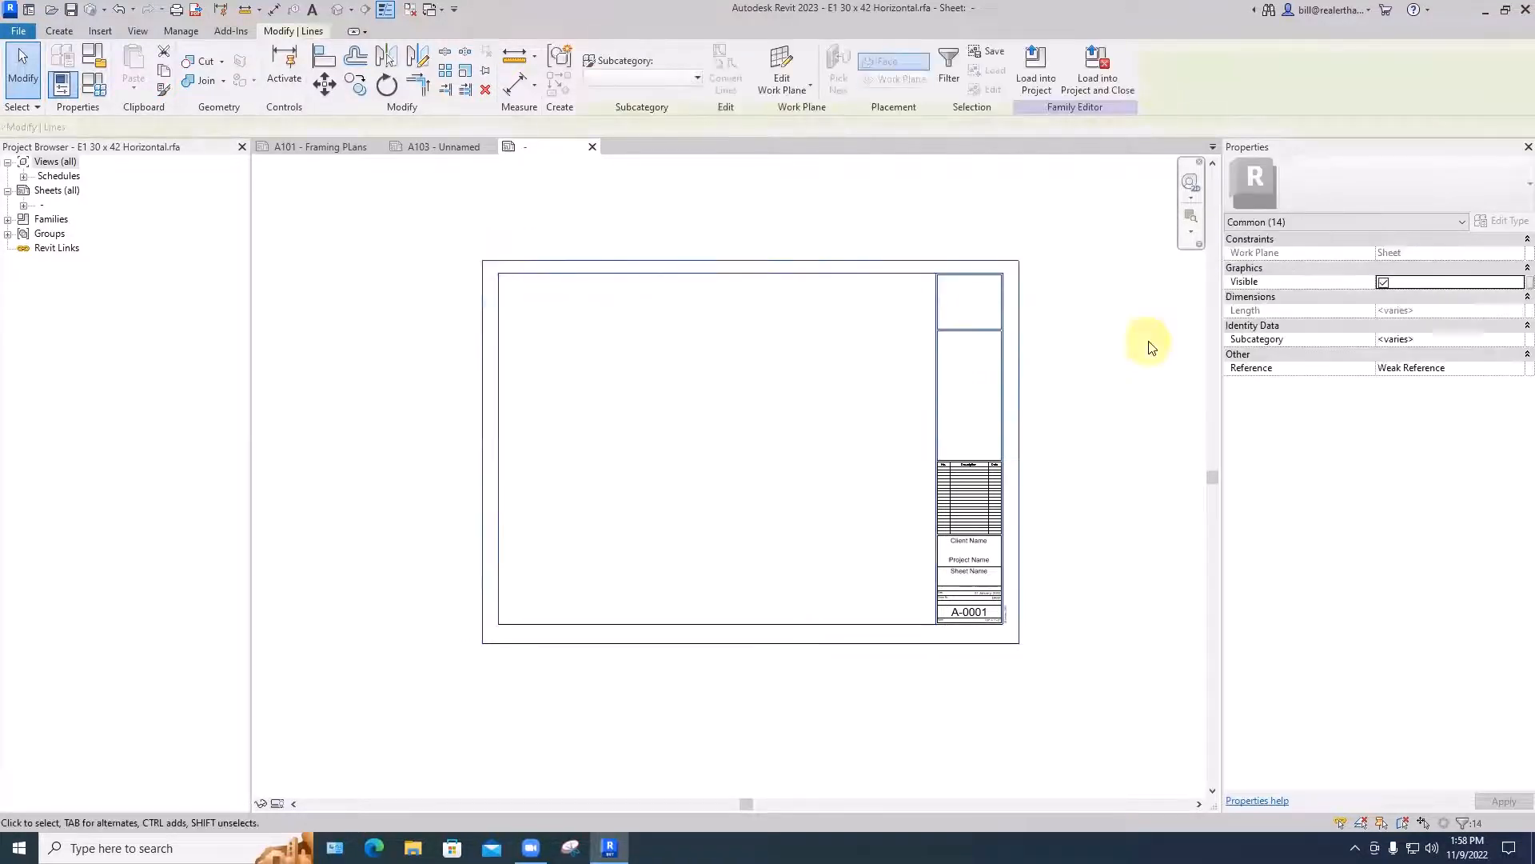
key("m")
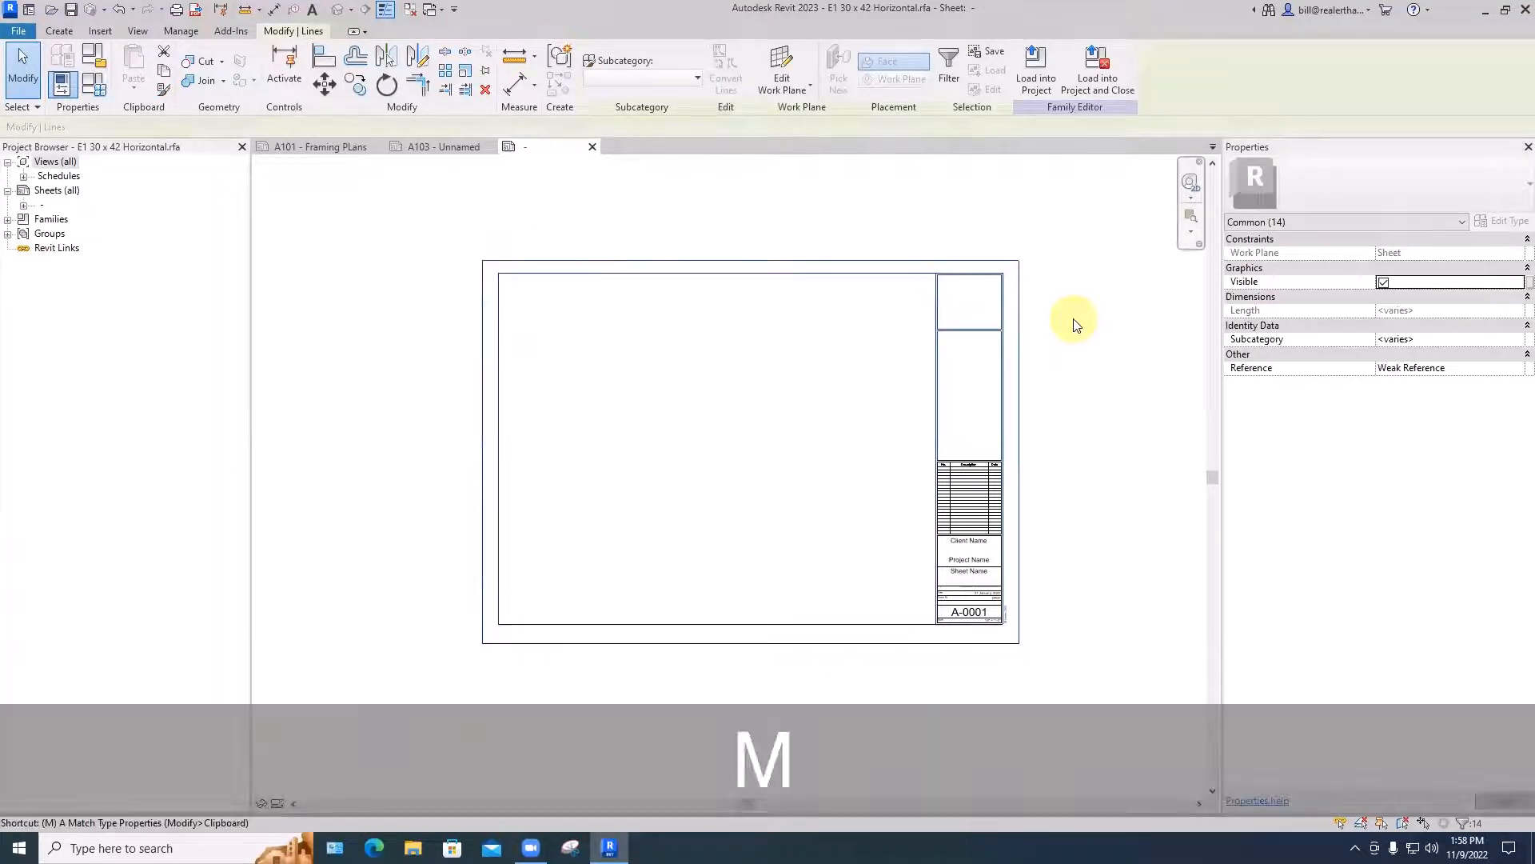
key("v")
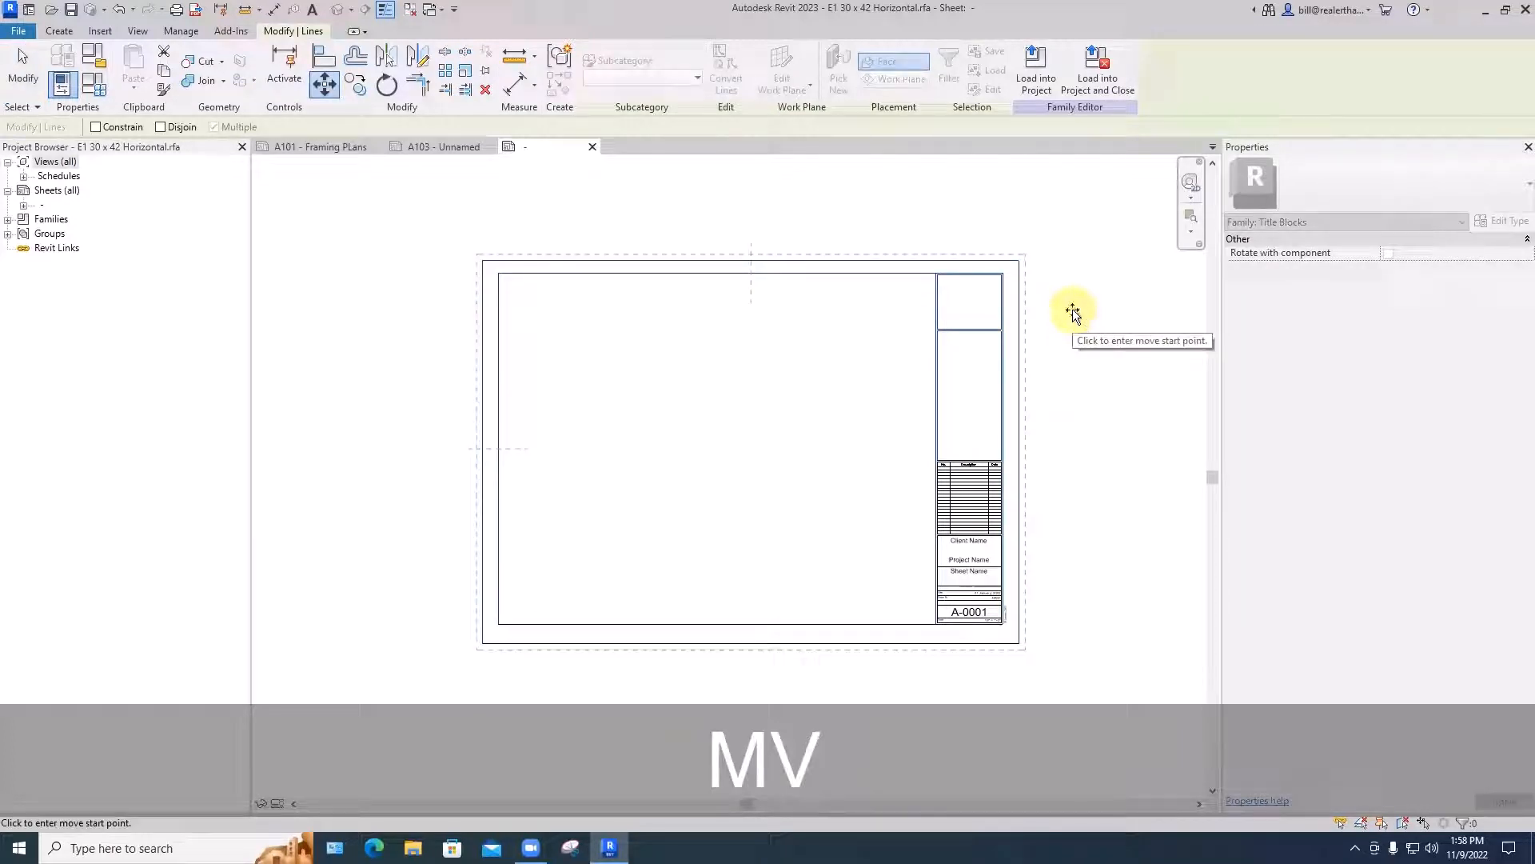
left_click(1072, 309)
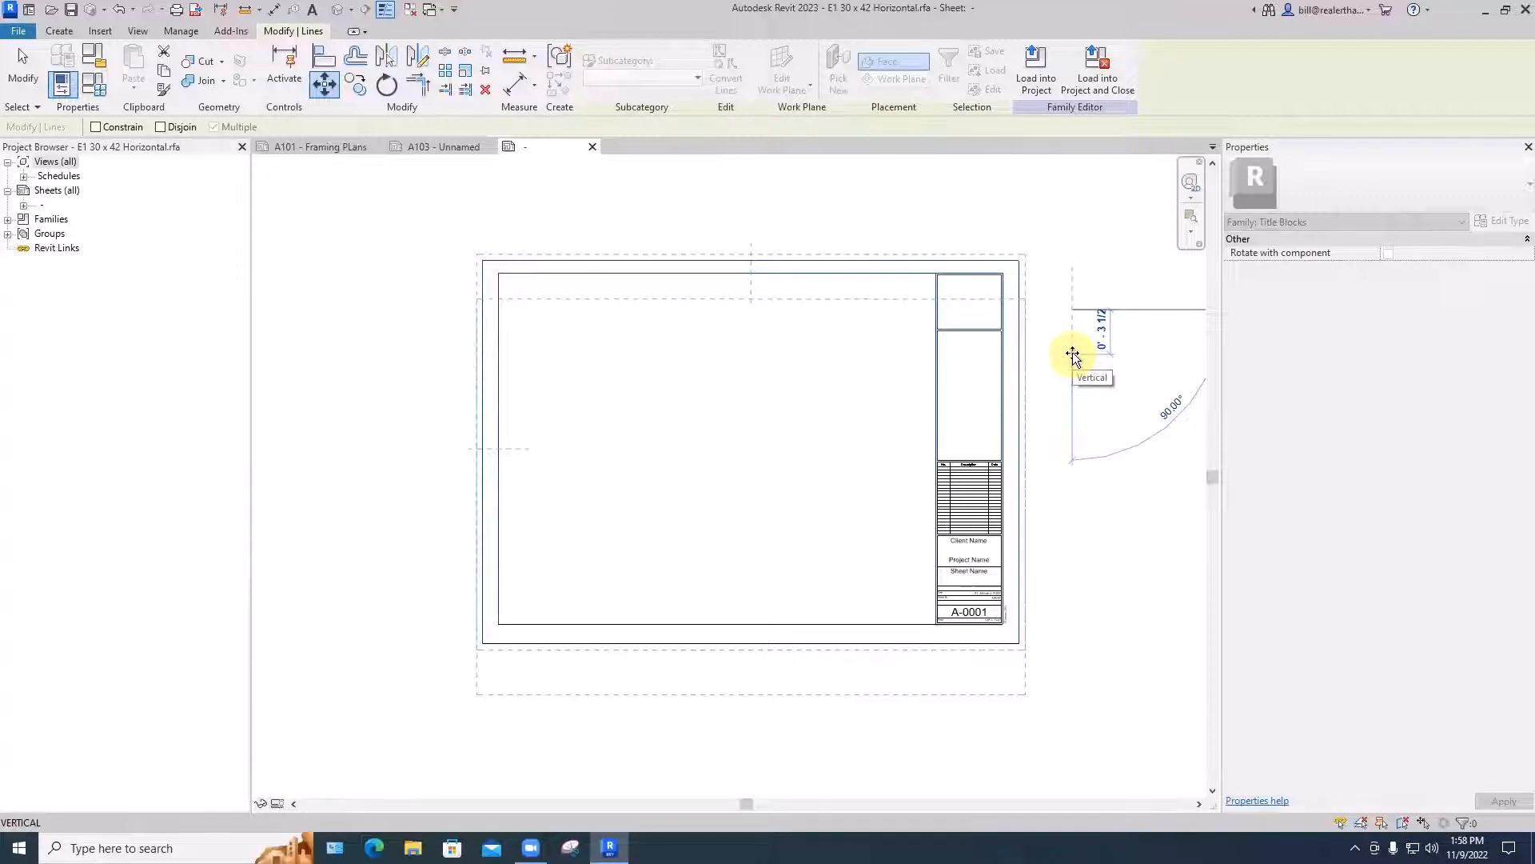
key("Escape")
key("Escape")
mouse_move(454, 242)
left_mouse_down()
mouse_move(592, 312)
mouse_move(463, 250)
left_mouse_up()
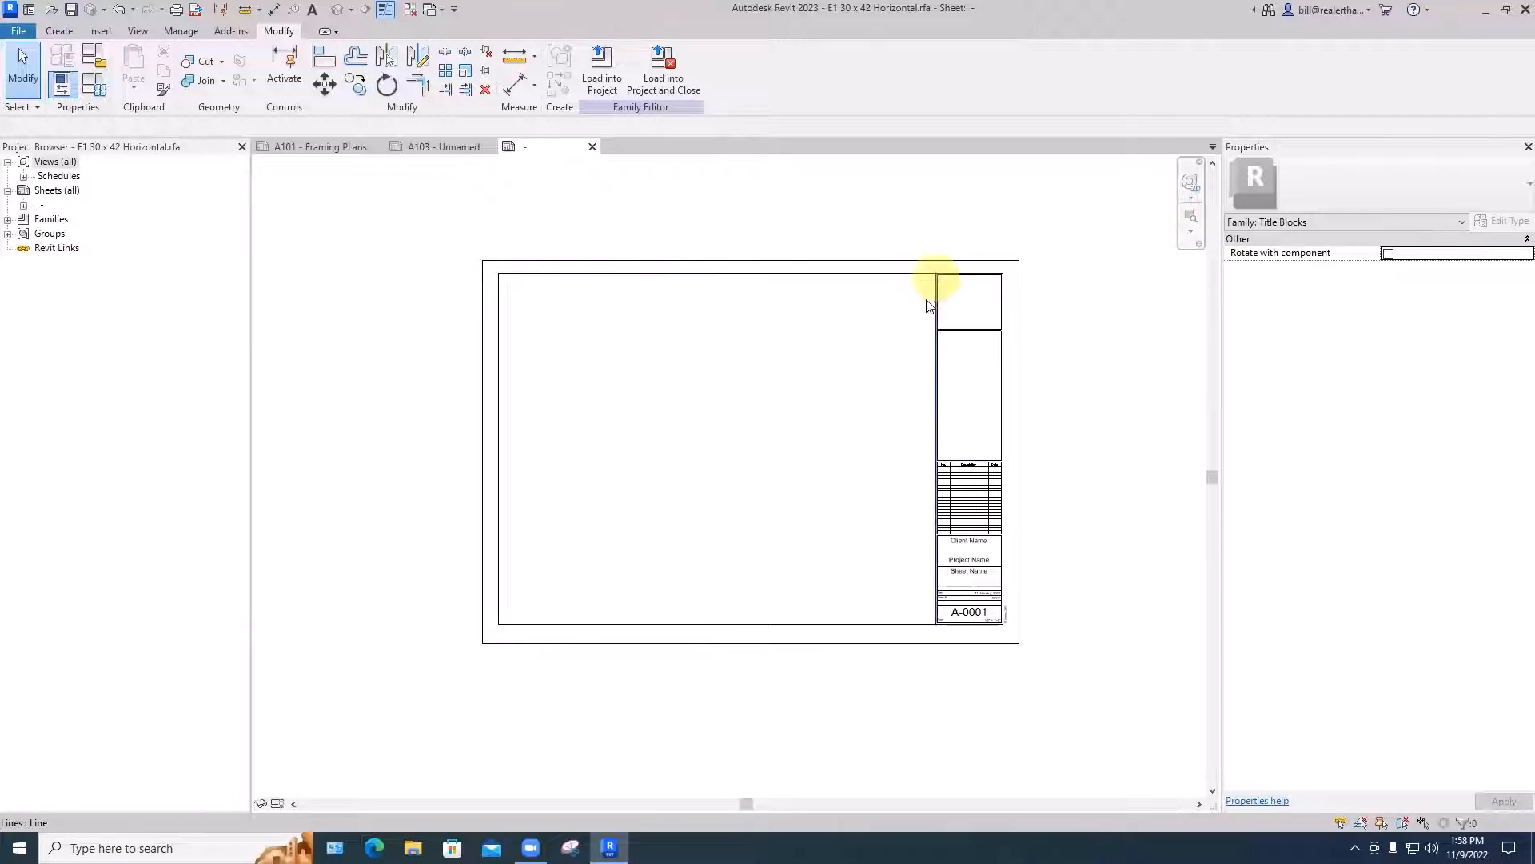
- Move the sheet's upper border lines and the logo area's horizontal lines down 6" to shorten the sheet
left_click_drag(460, 228, 1072, 391)
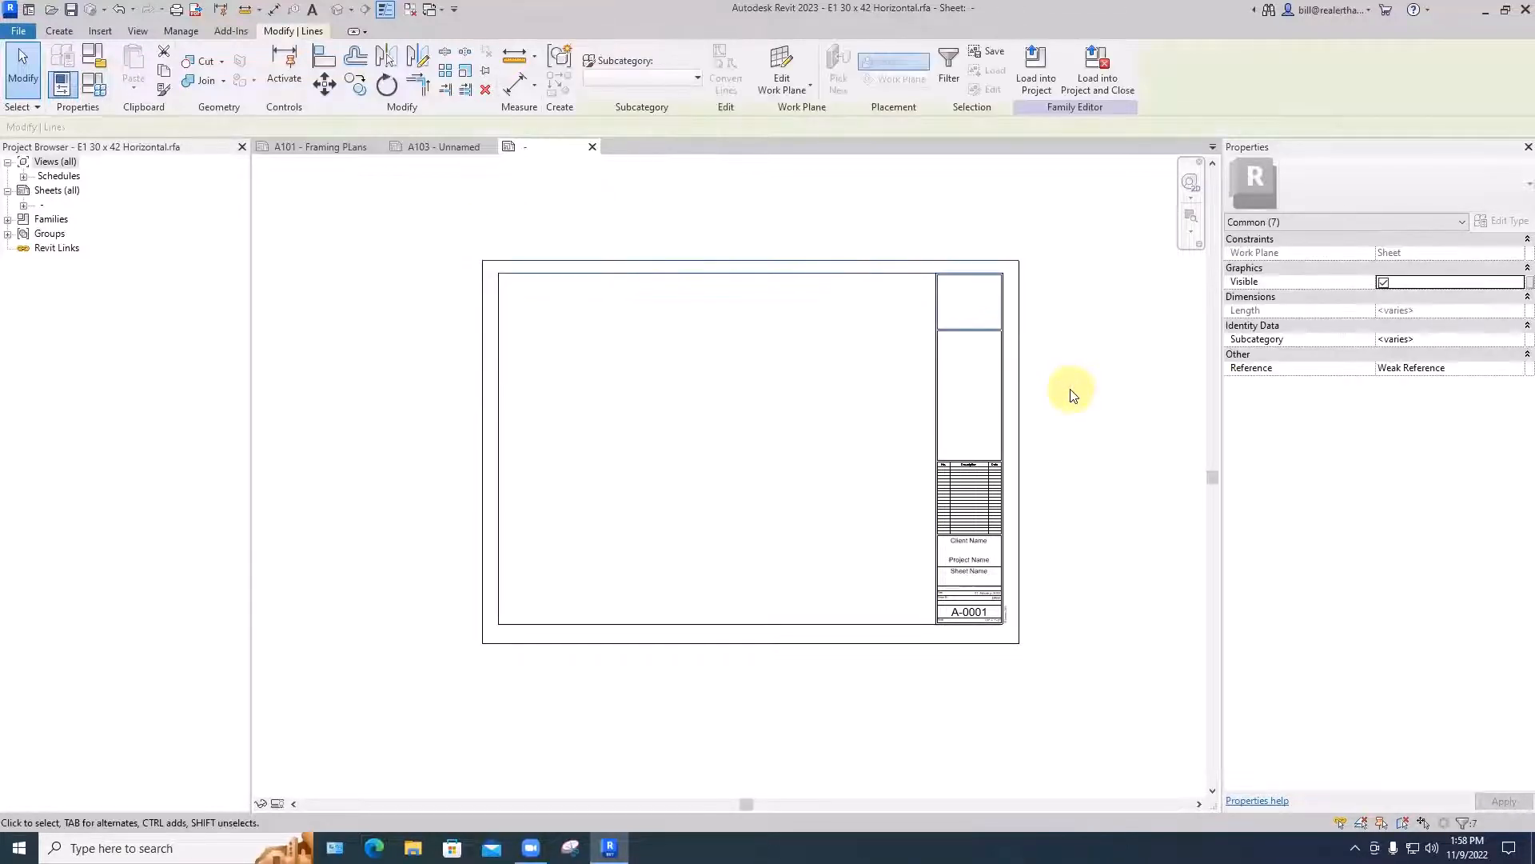
key("m")
key("v")
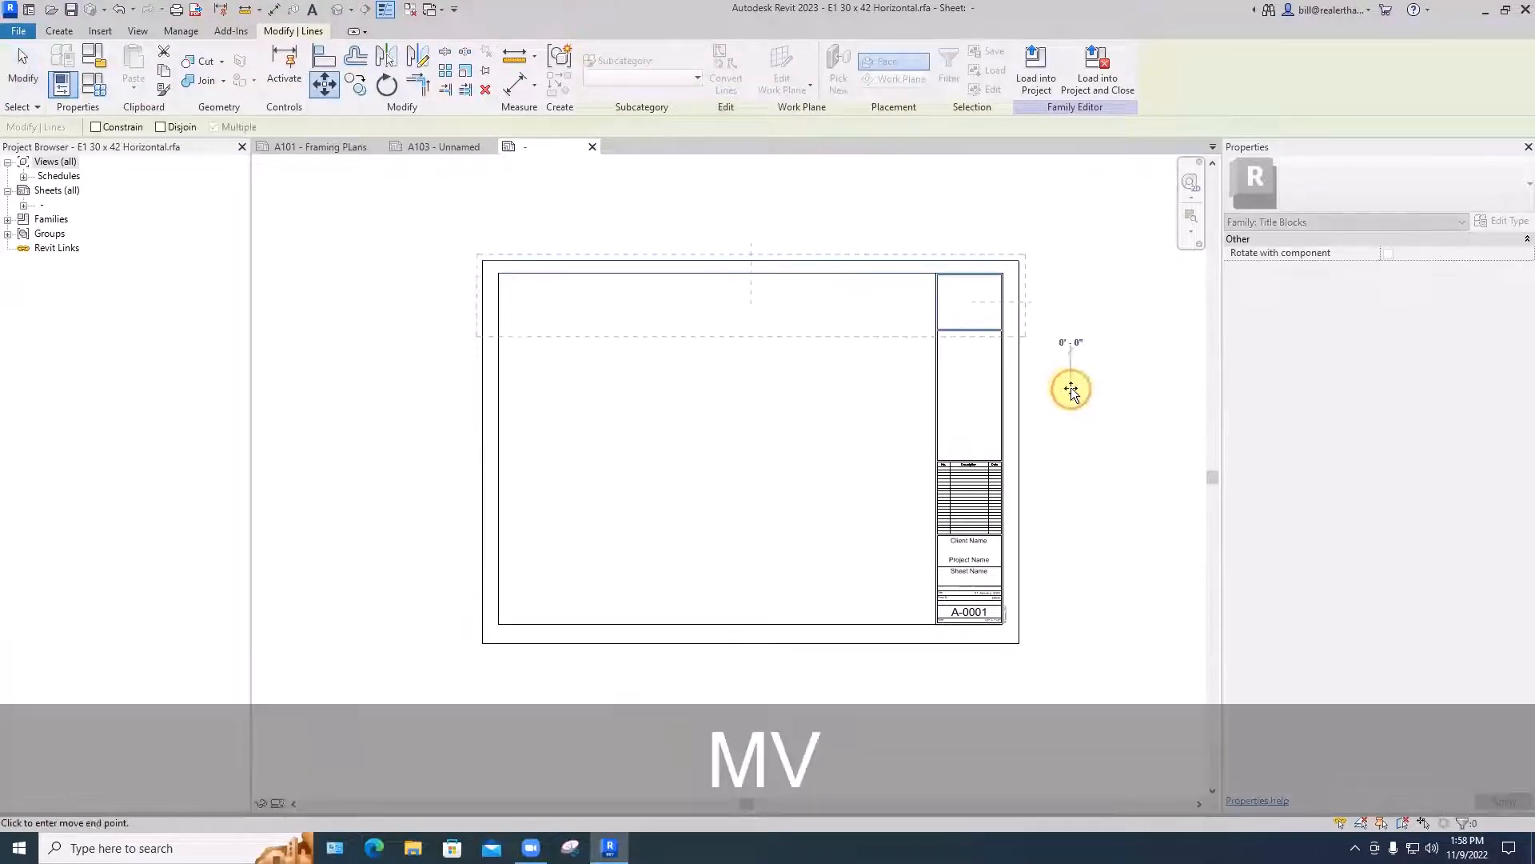
left_click(1071, 389)
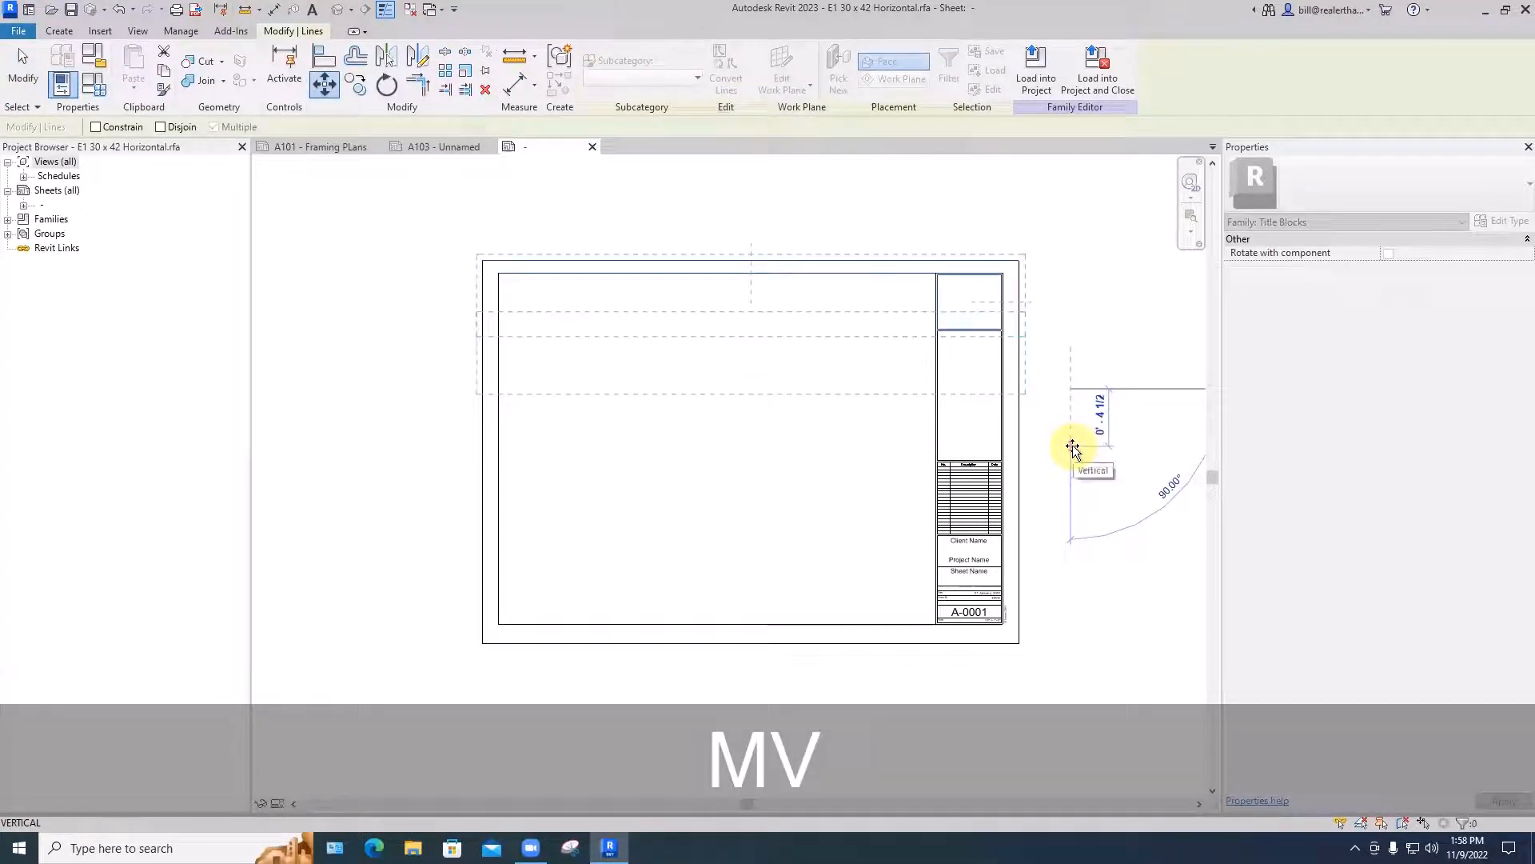
type("6'")
key("Return")
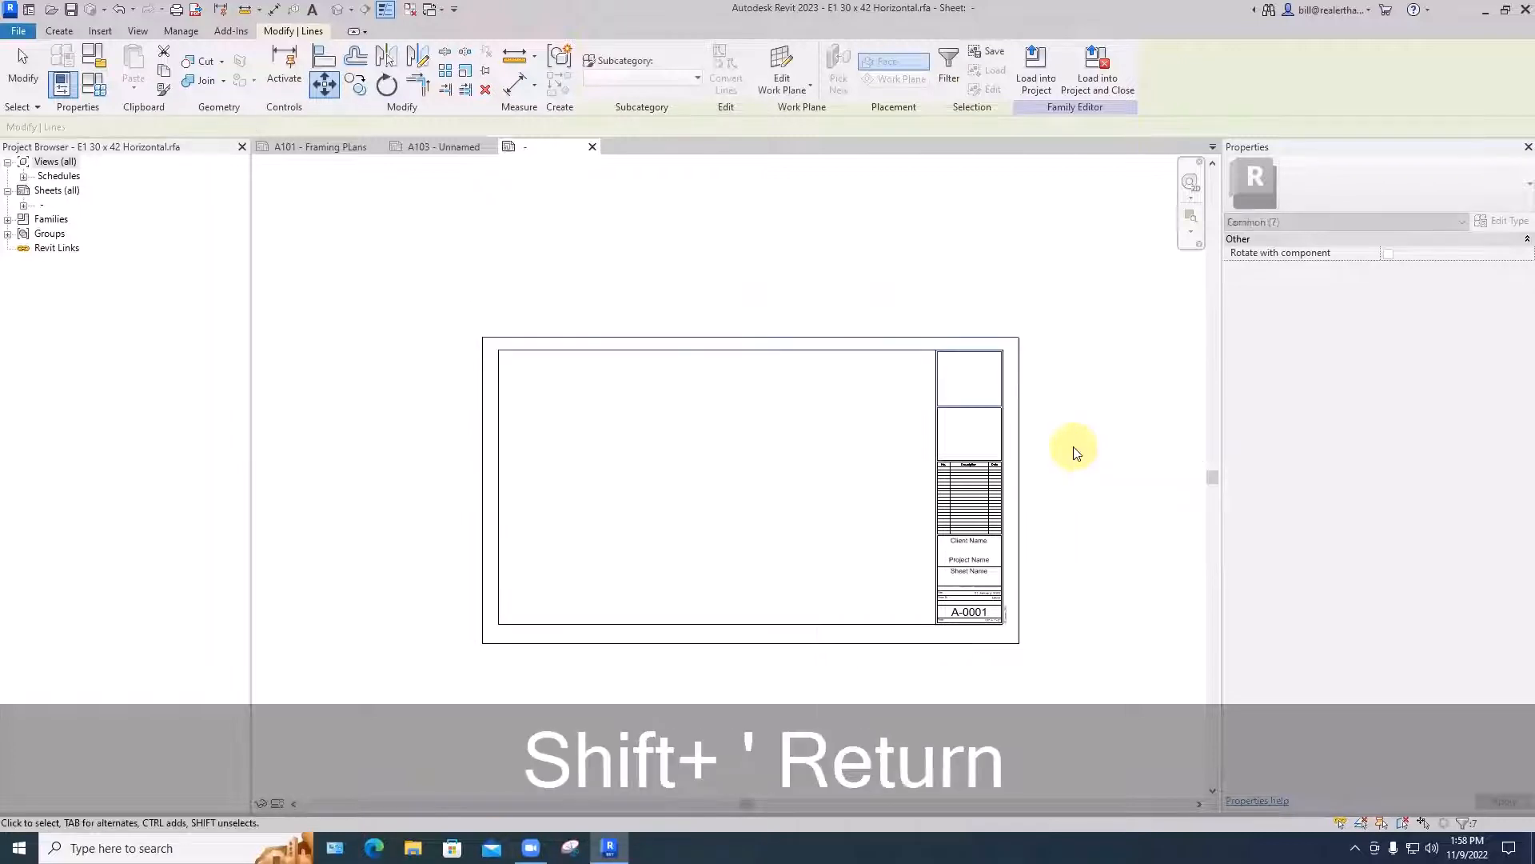
left_click(1074, 453)
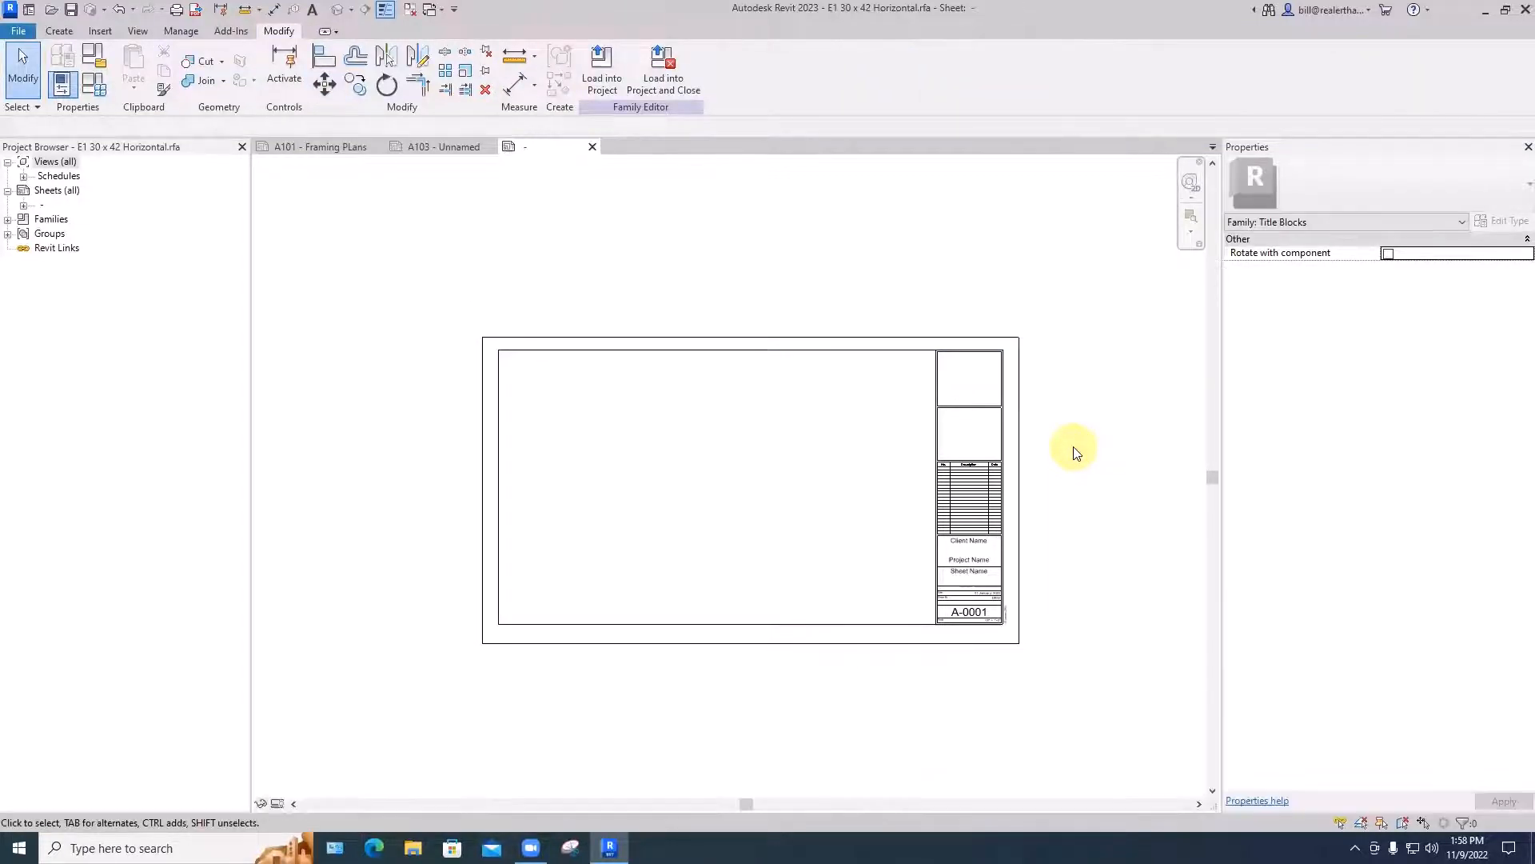
- Check the length of the outer vertical border line beside the title strip
left_click(1020, 495)
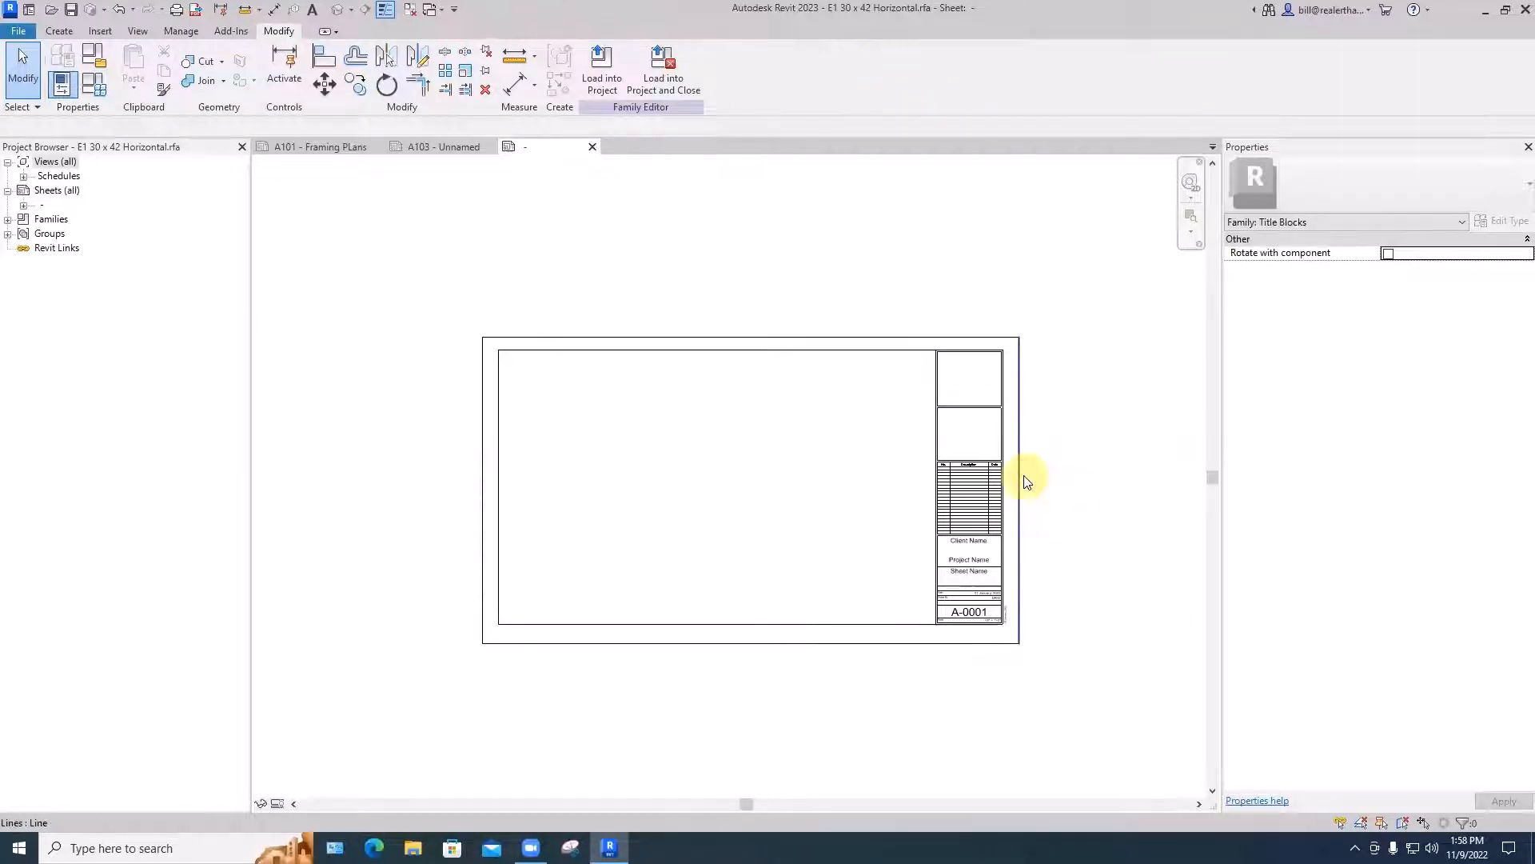
left_click(1021, 480)
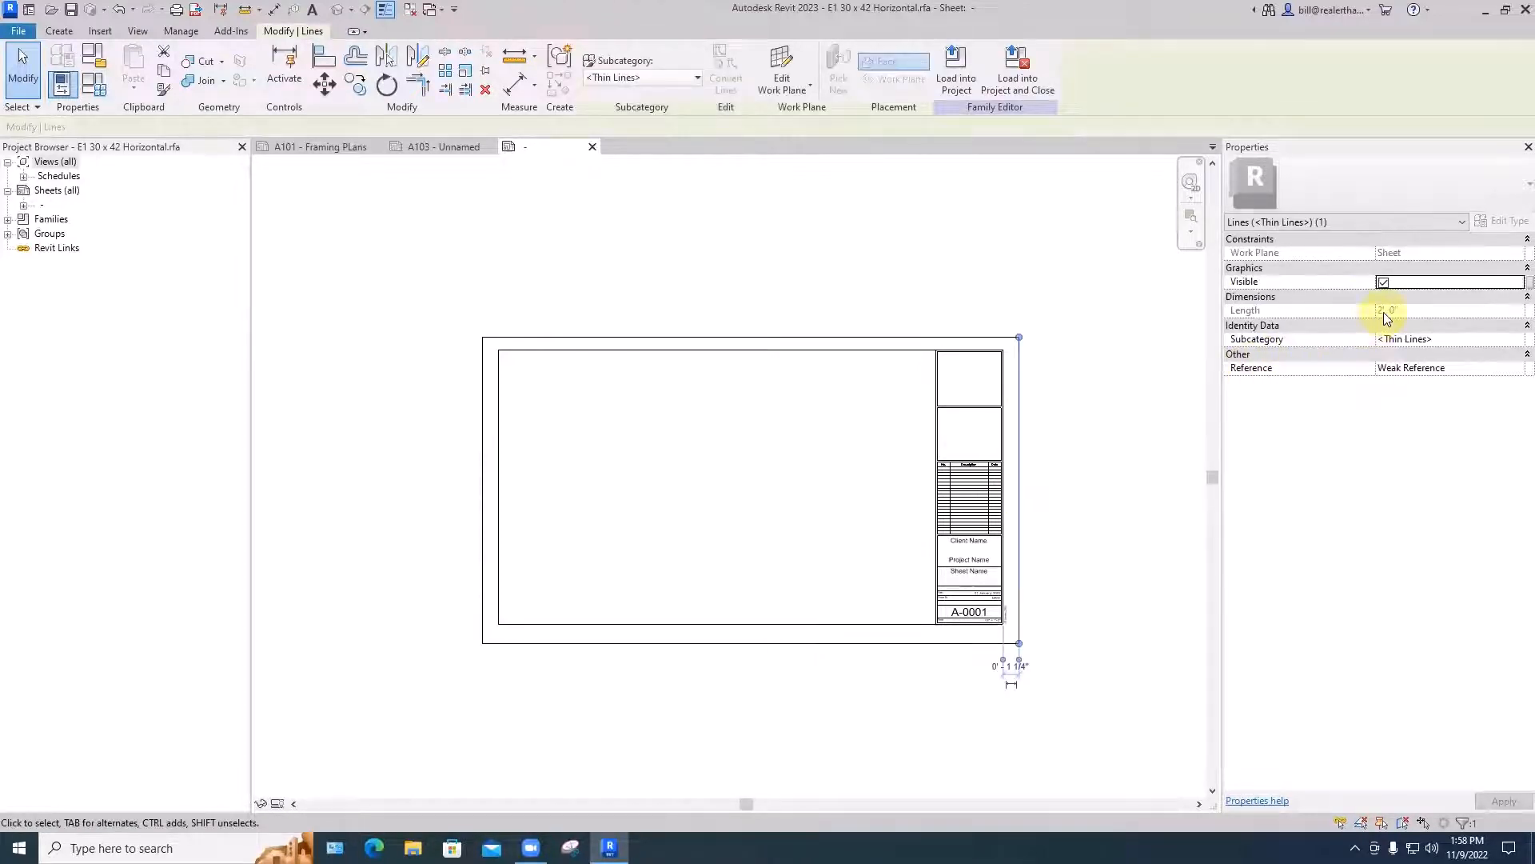
left_click(1114, 384)
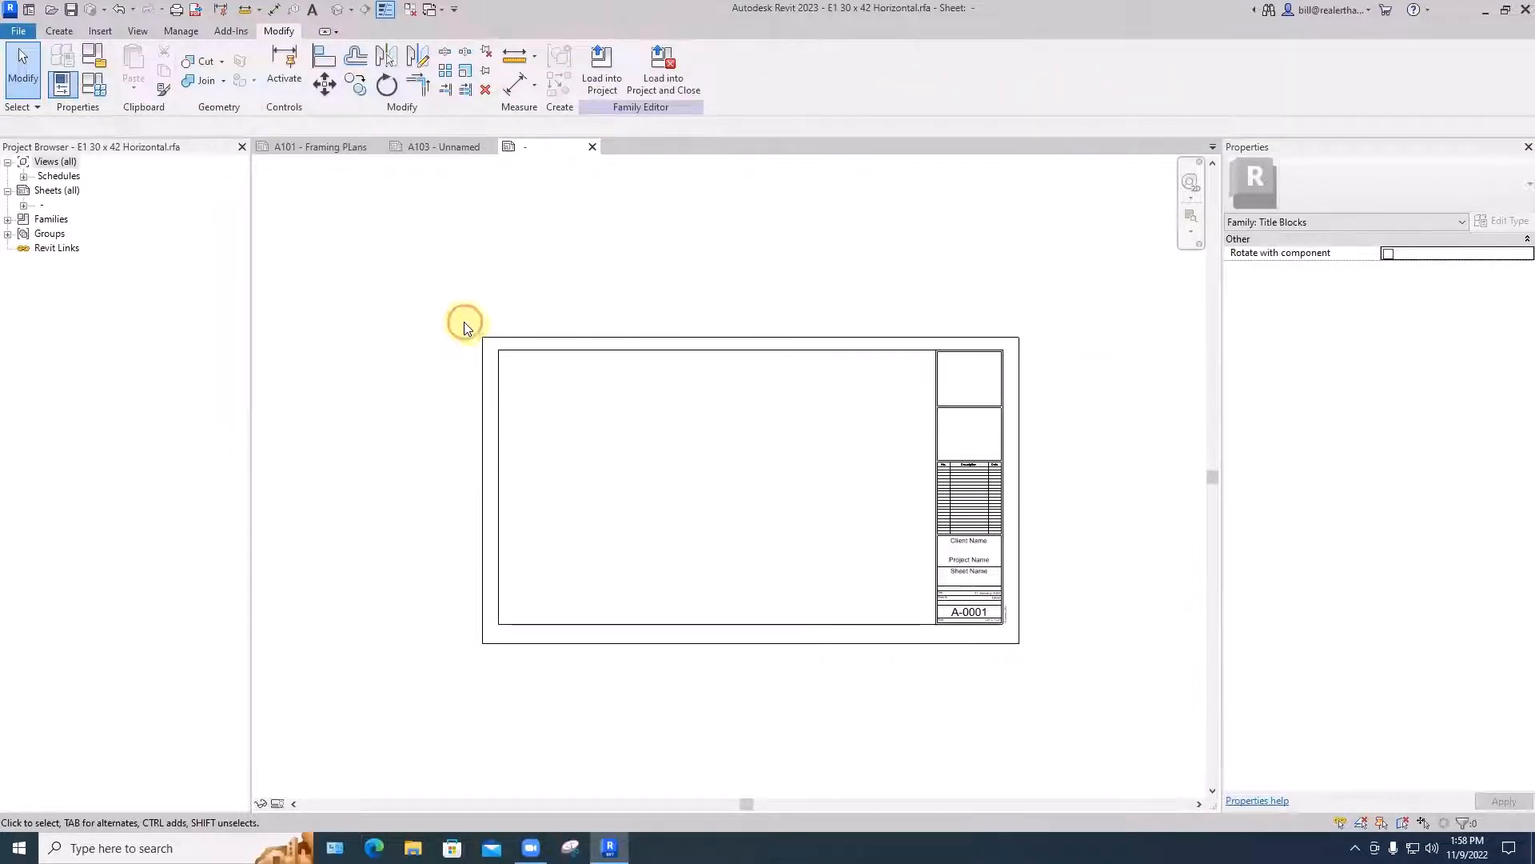
- Move the sheet's left vertical border lines 6" to the right to narrow the sheet, and check the outer top border's length
left_click_drag(456, 300, 532, 671)
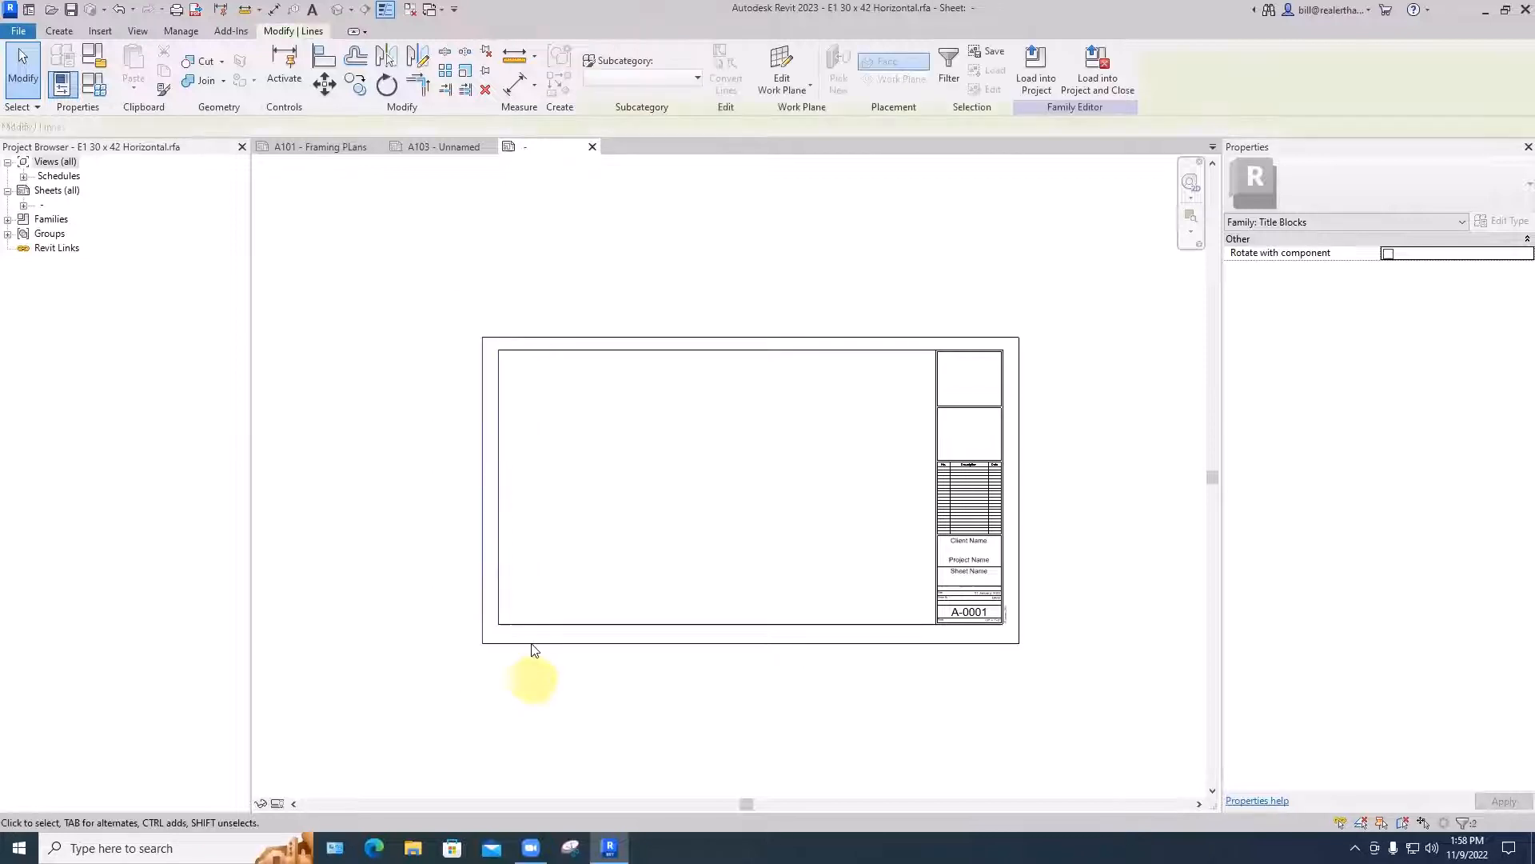
key("m")
key("v")
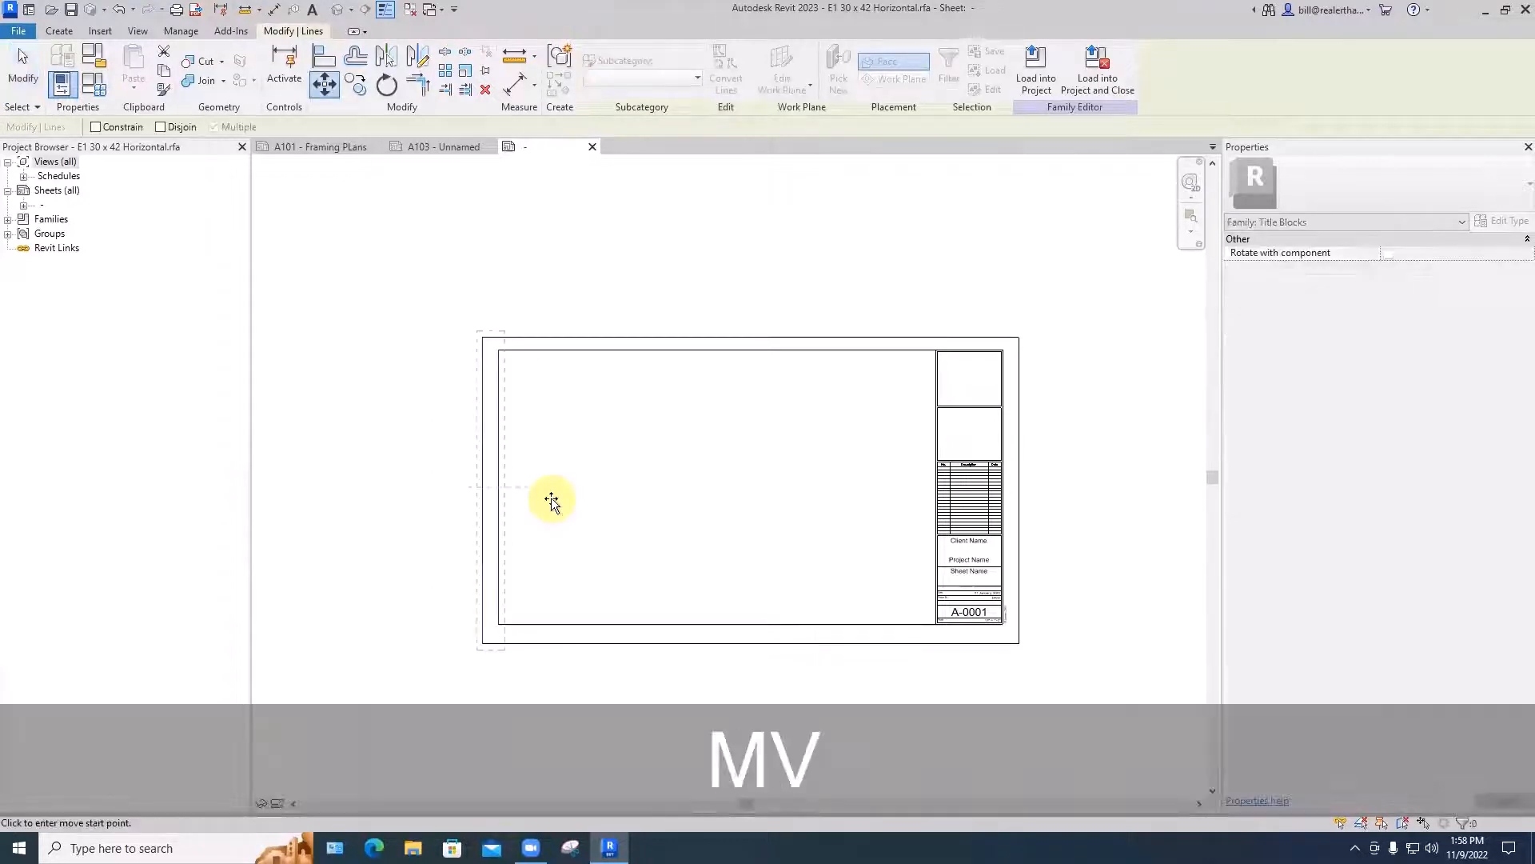
left_click(551, 498)
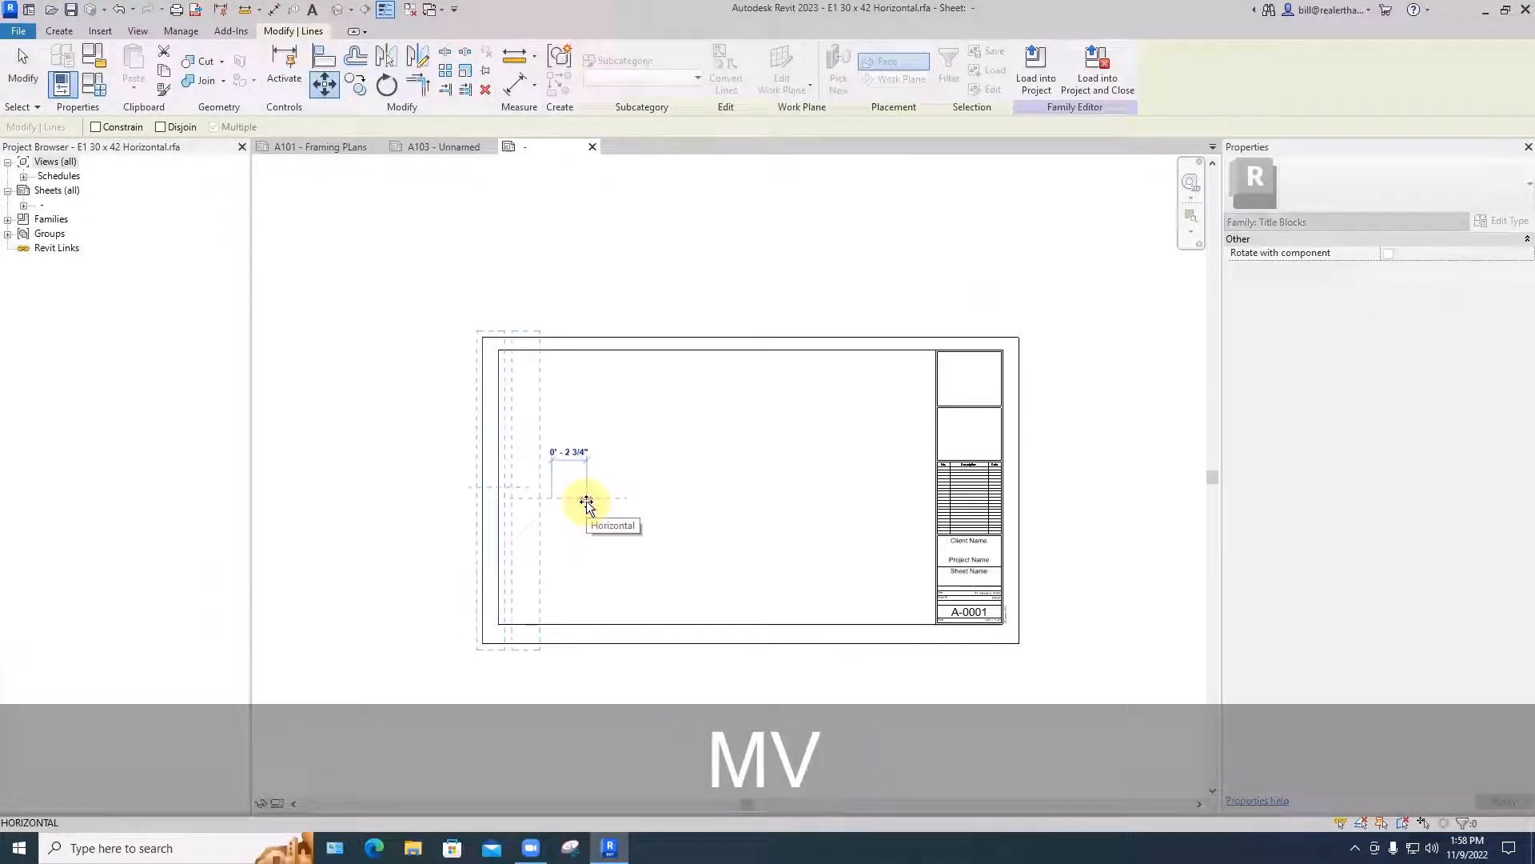
type("6\"")
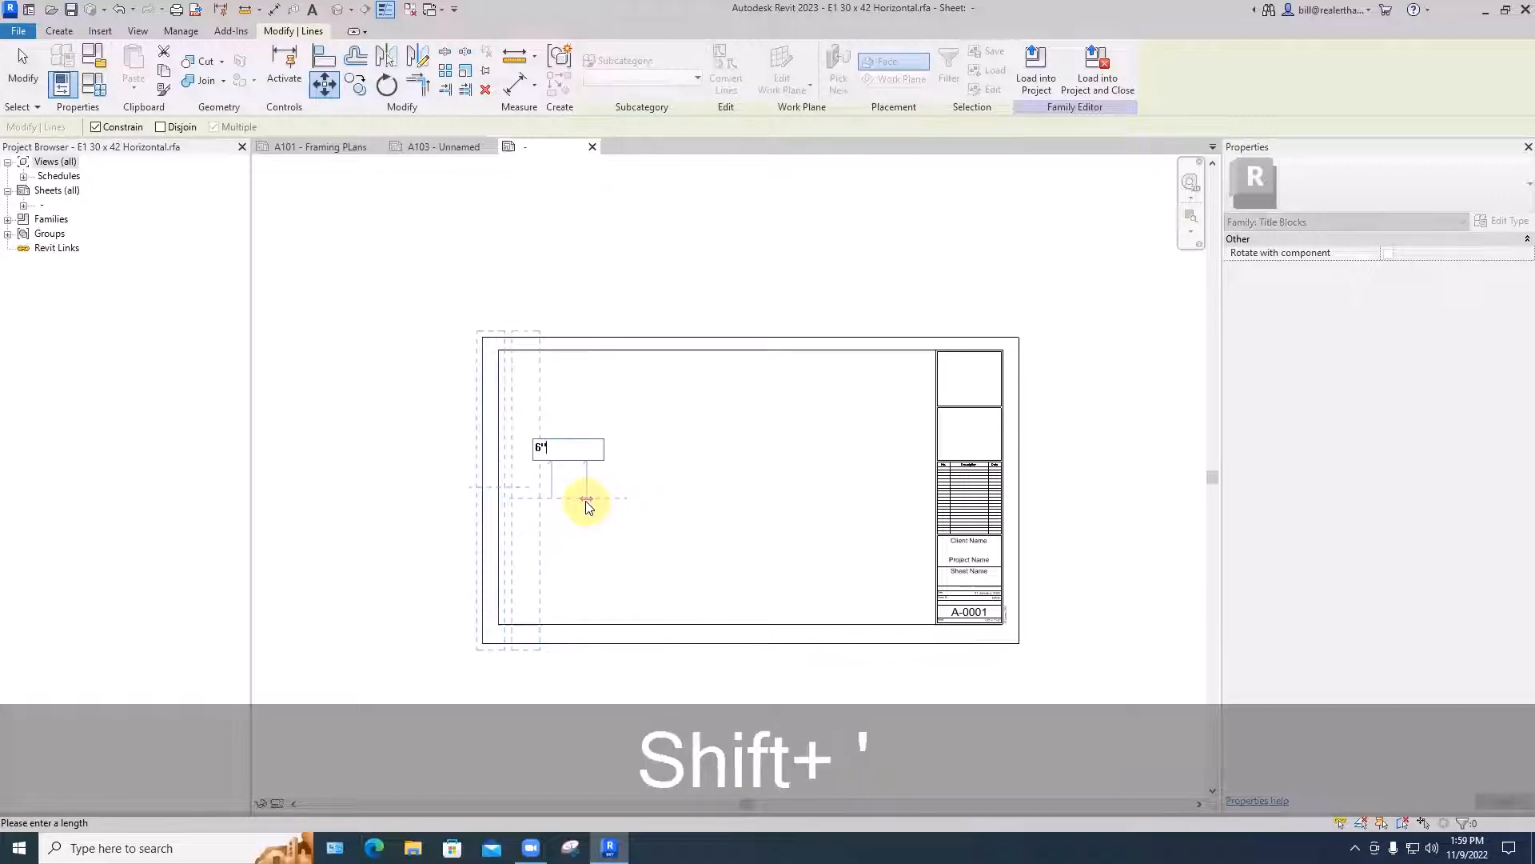
key("Return")
left_click(685, 429)
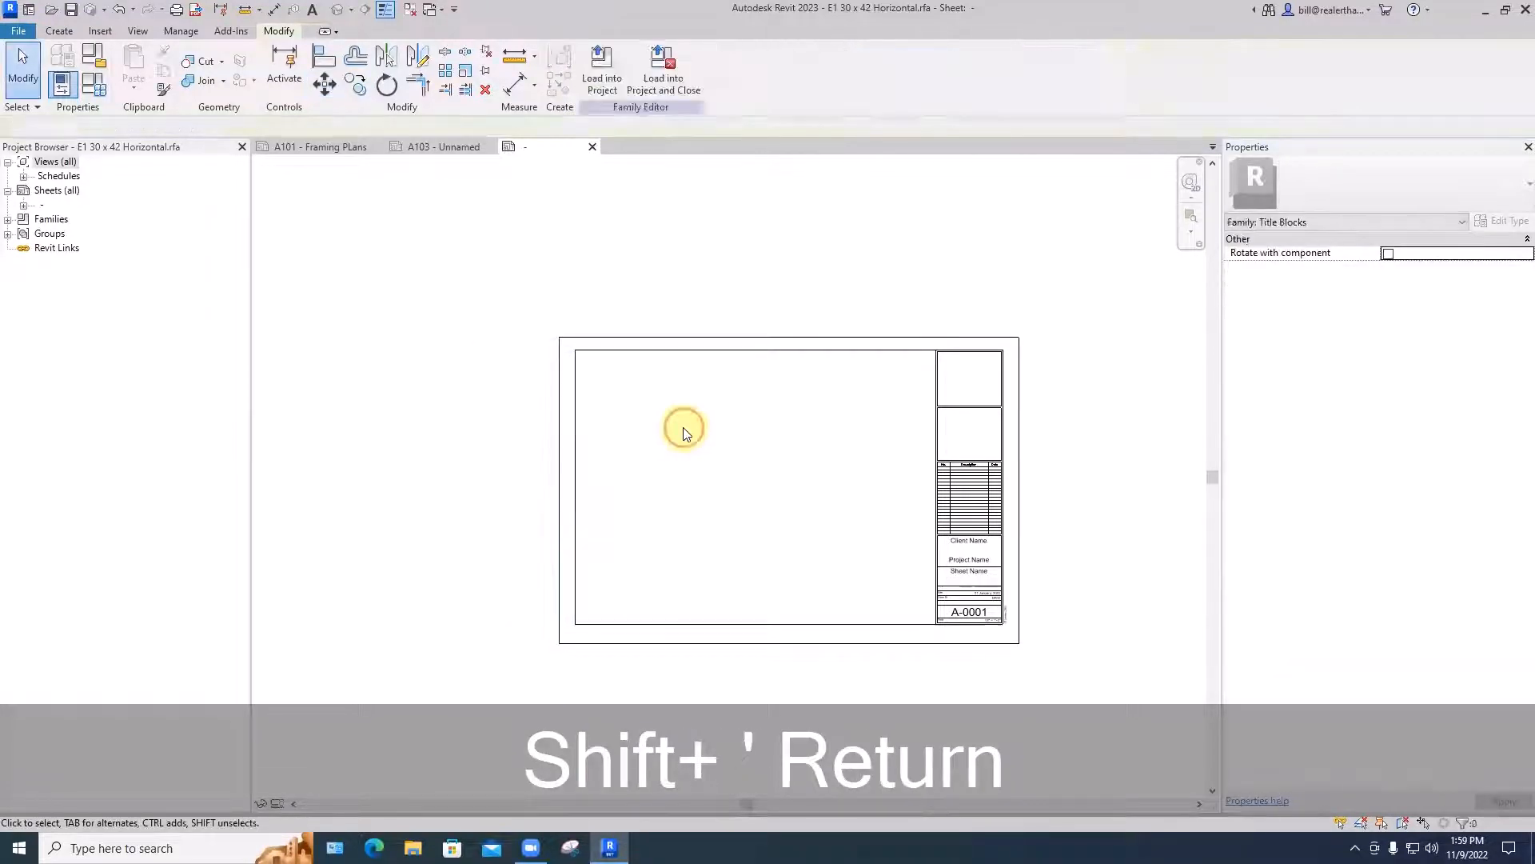
left_click(789, 343)
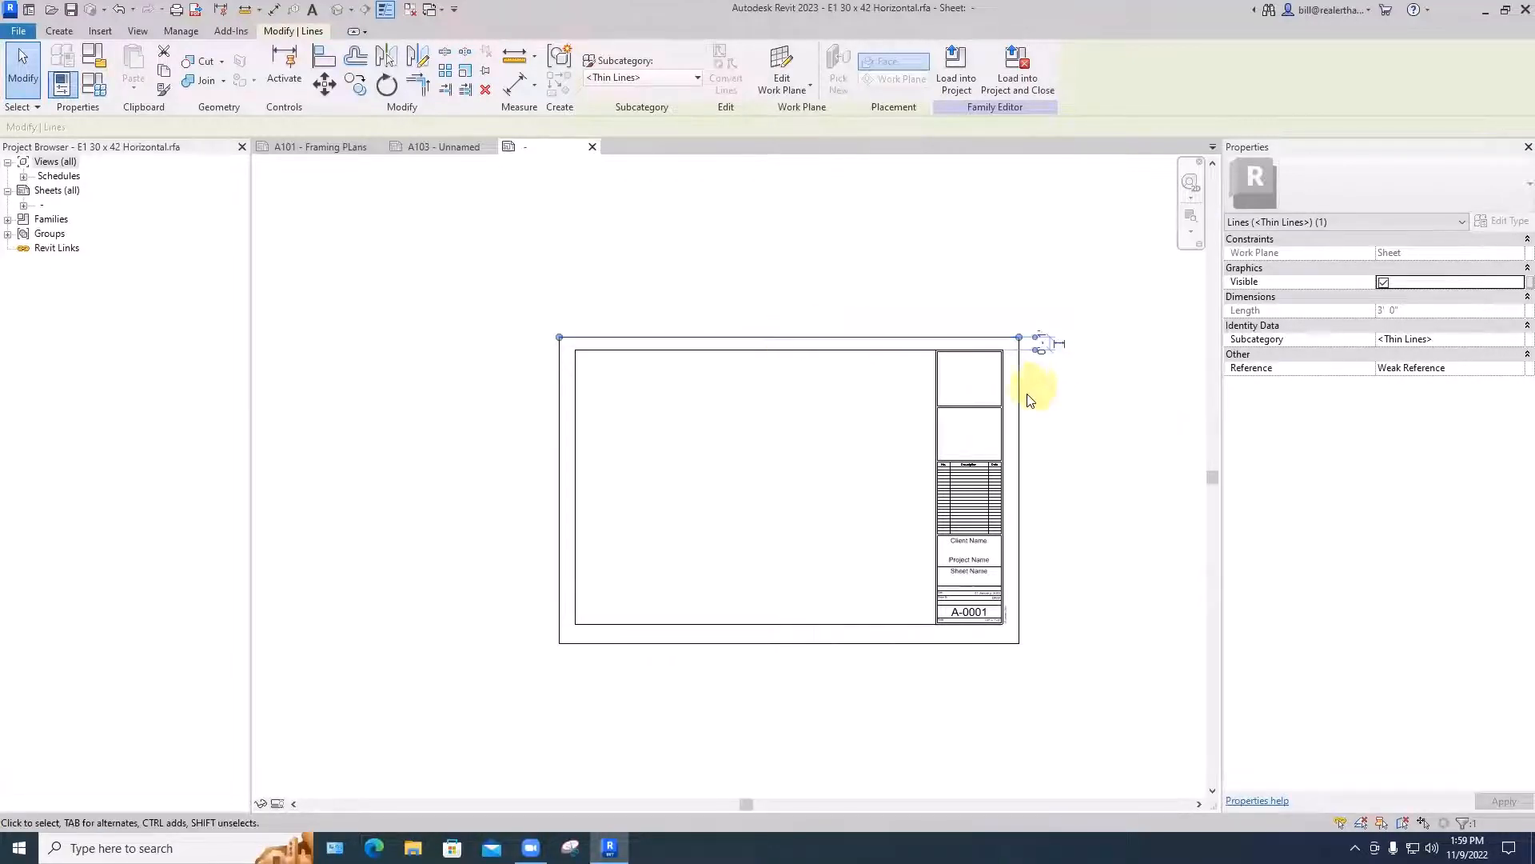
left_click(1051, 399)
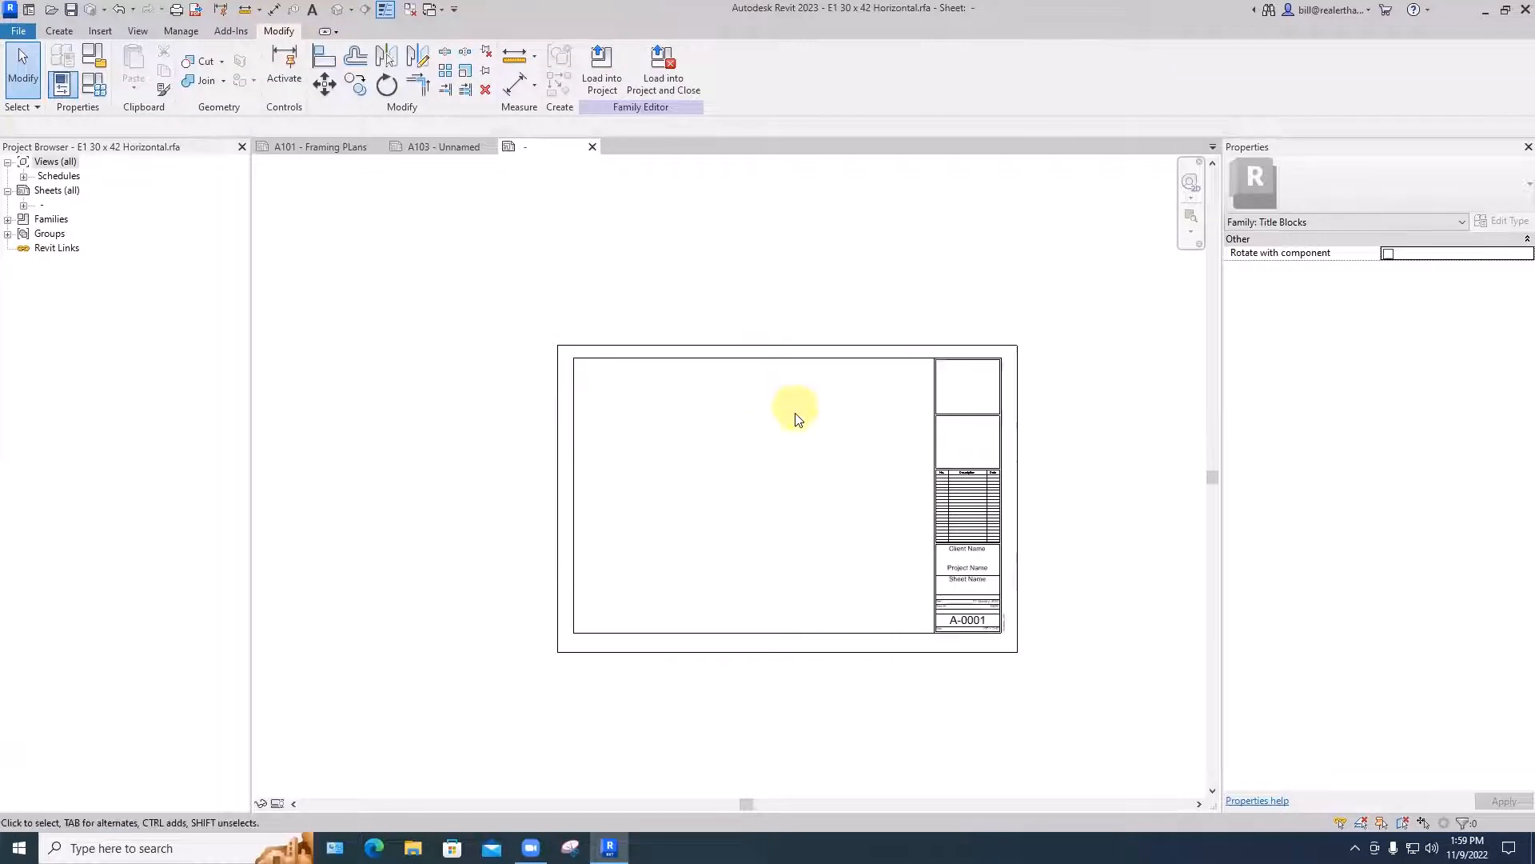
- Delete the inner border lines of the sheet, including the vertical medium line to the right of the title strip
scroll(744, 373, "up", 4)
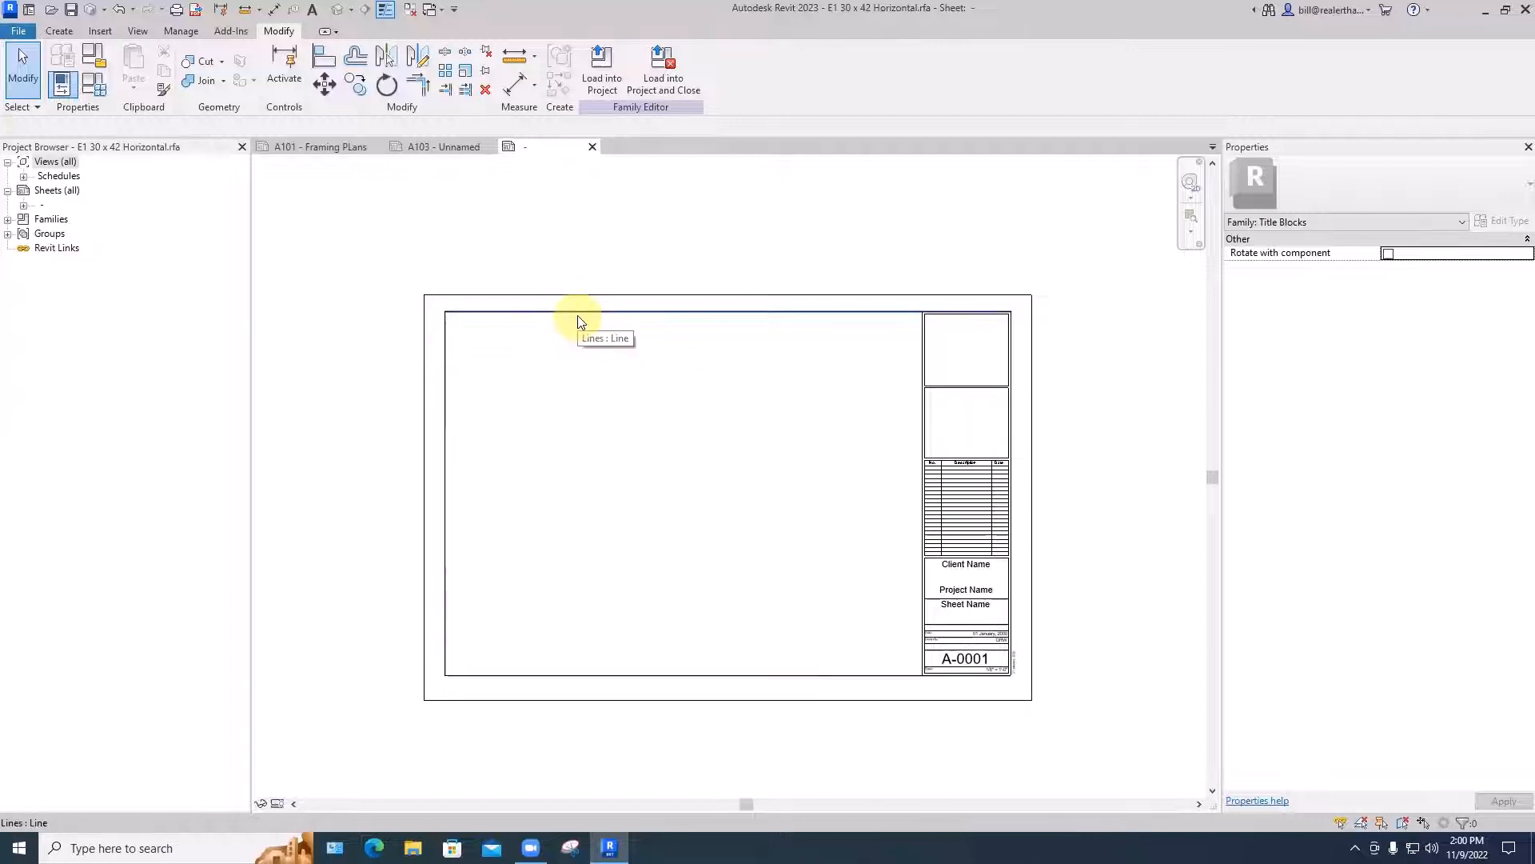
key("Tab")
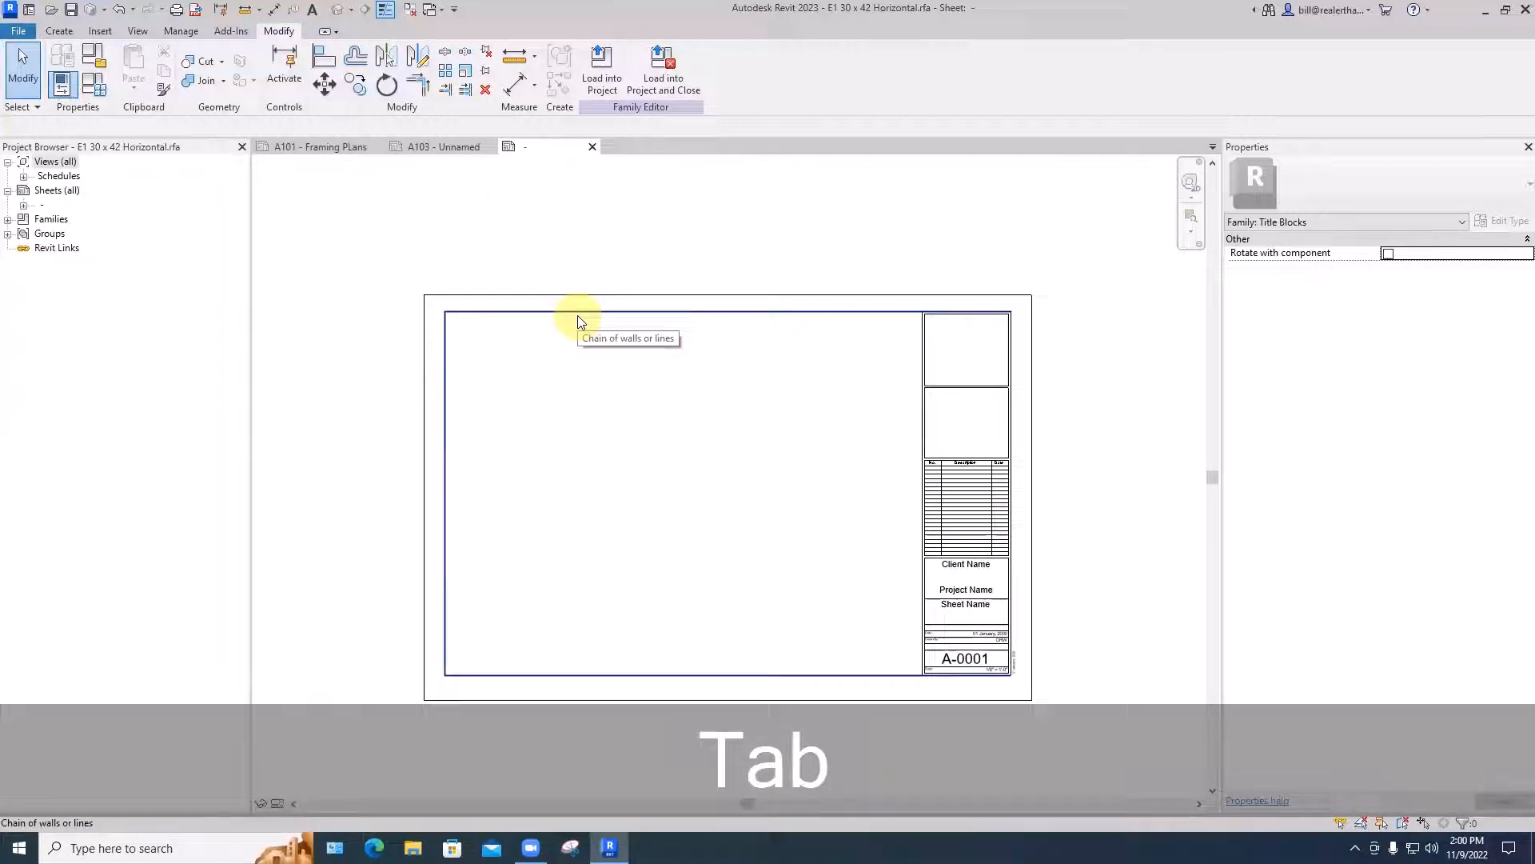
key("BackSpace")
key("Delete")
key("Tab")
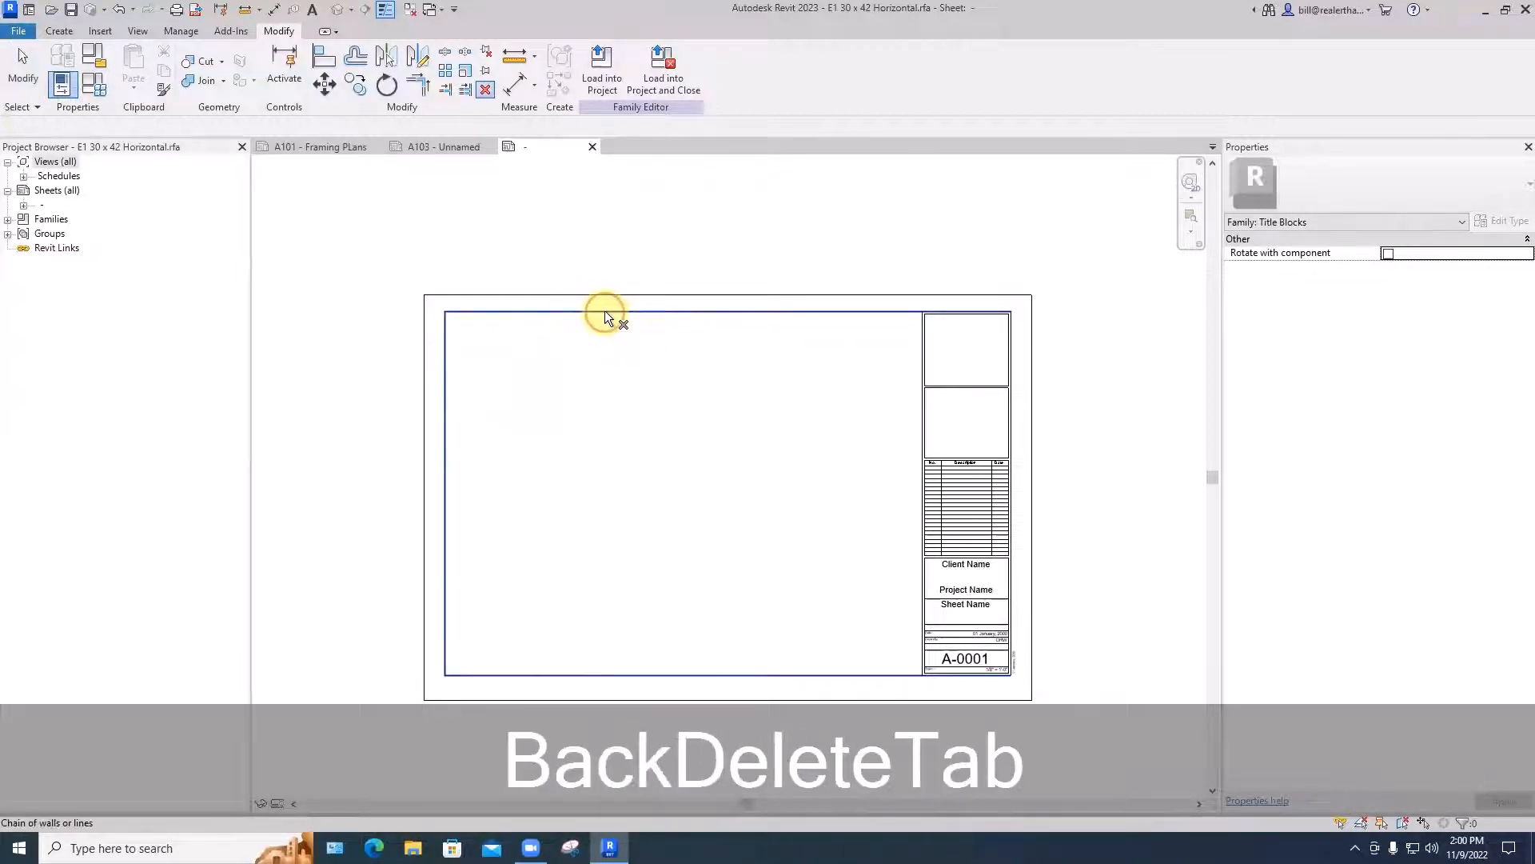
key("Delete")
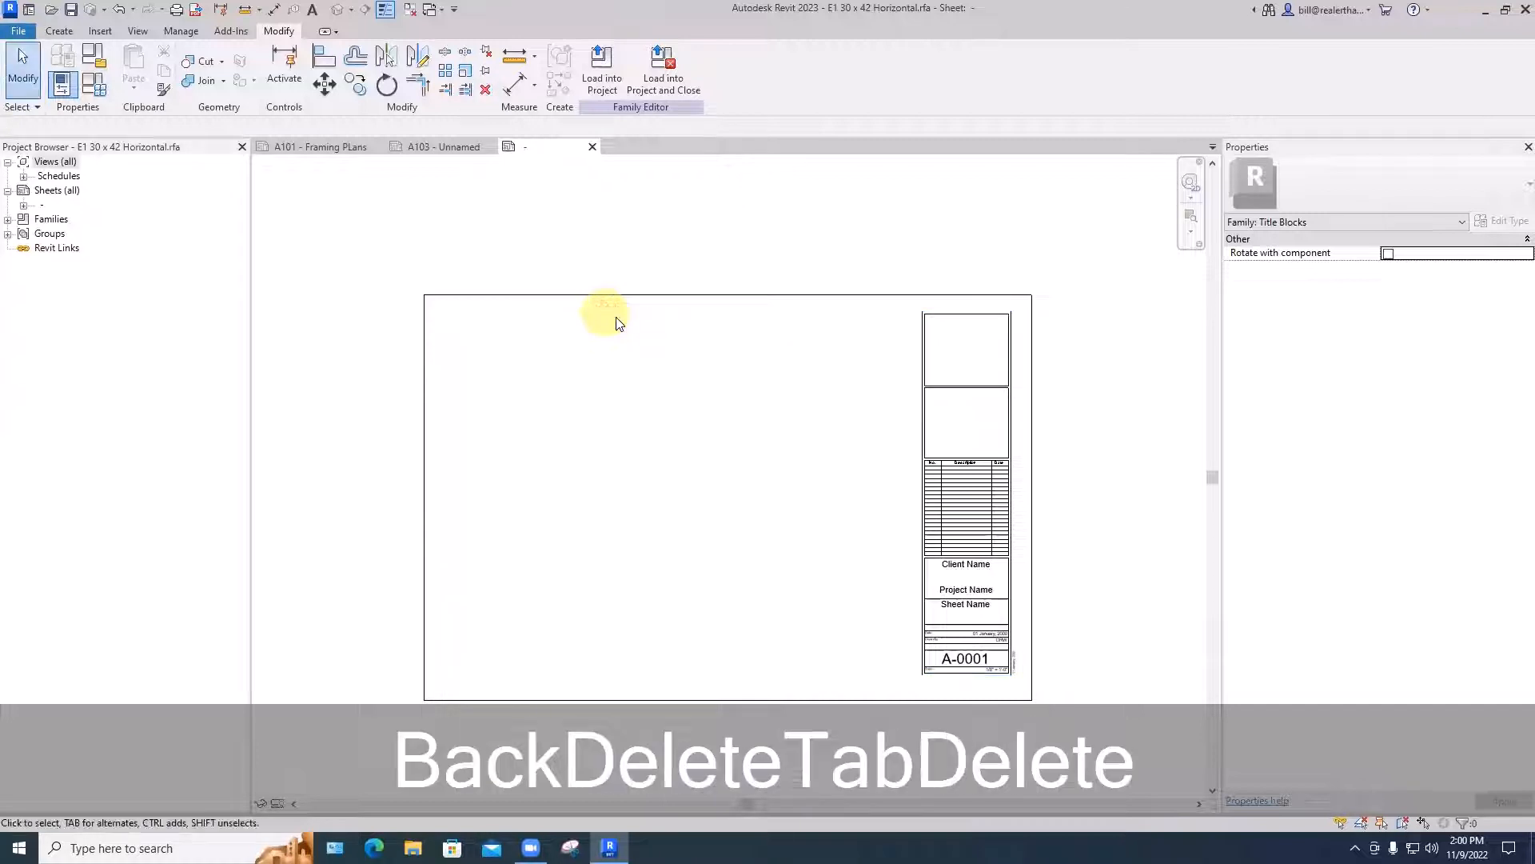
left_click(1011, 349)
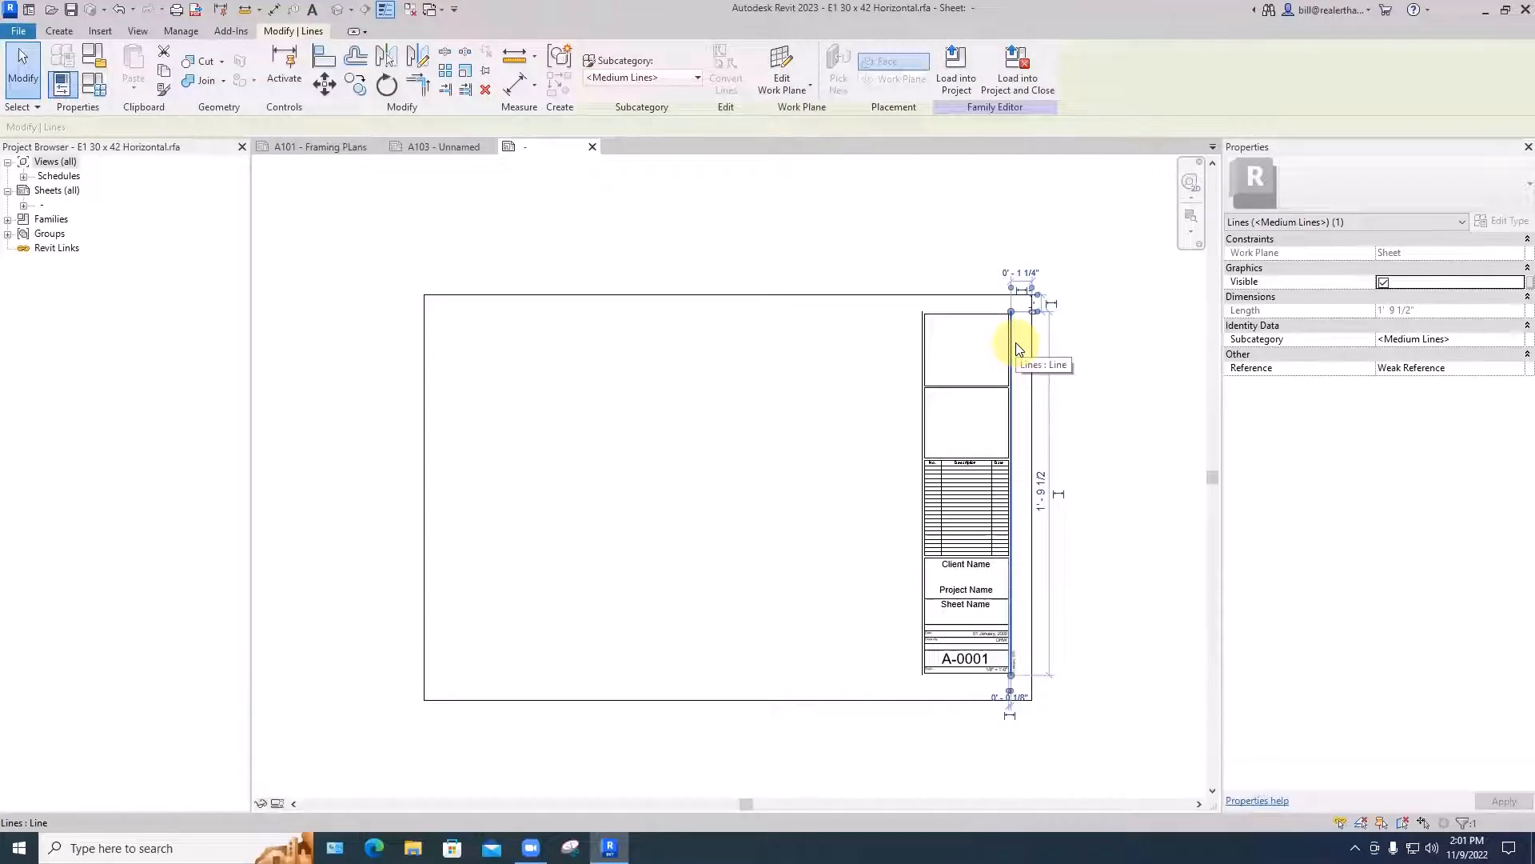
key("Delete")
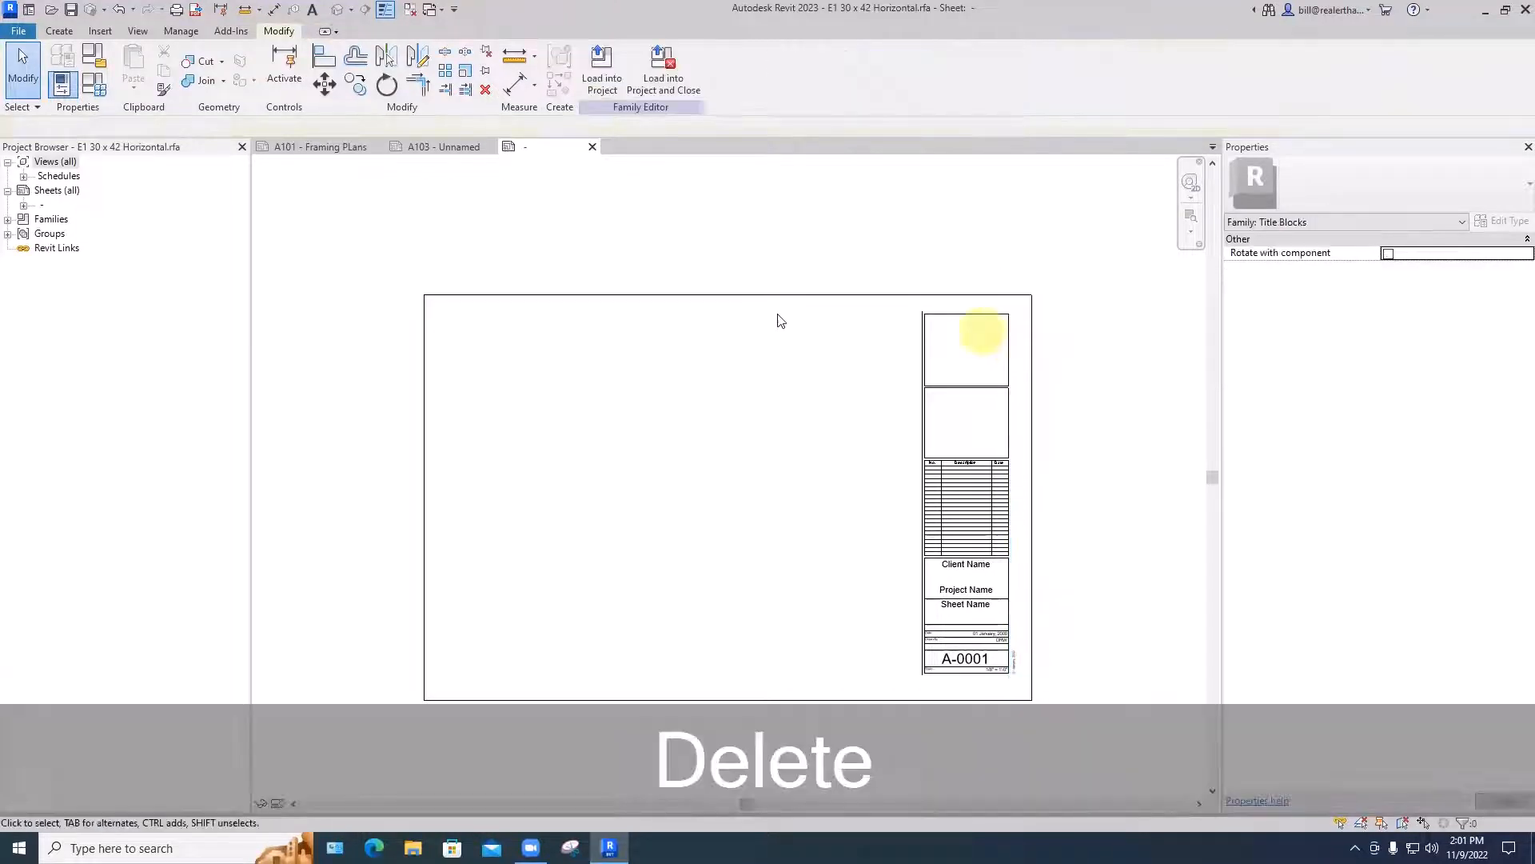
- Offset copies of the outer border's top, right and bottom lines inward by 1/2"
scroll(754, 401, "down", 1)
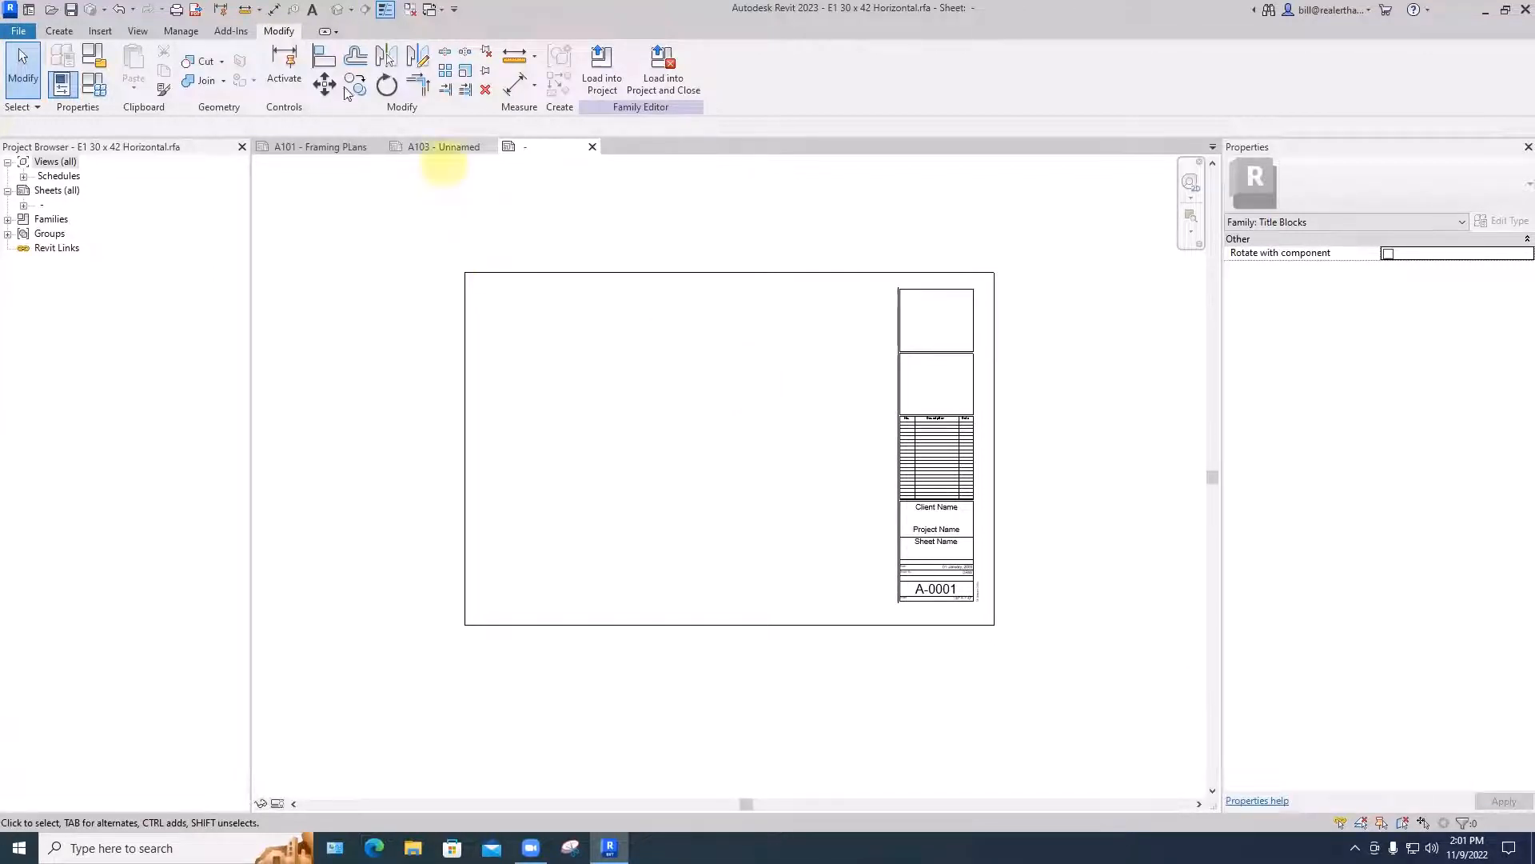
left_click(355, 56)
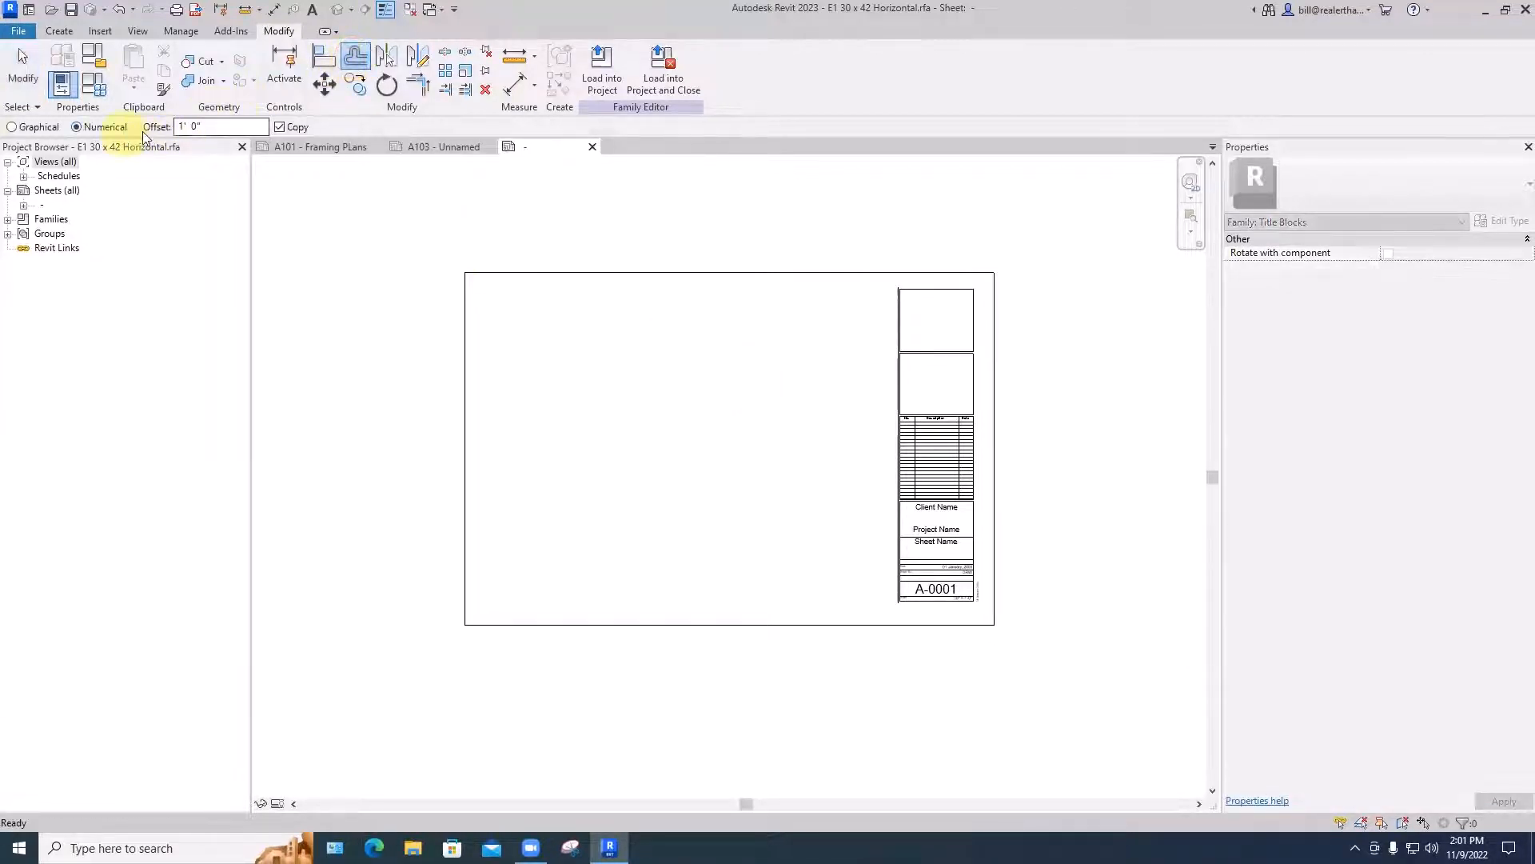
double_click(174, 126)
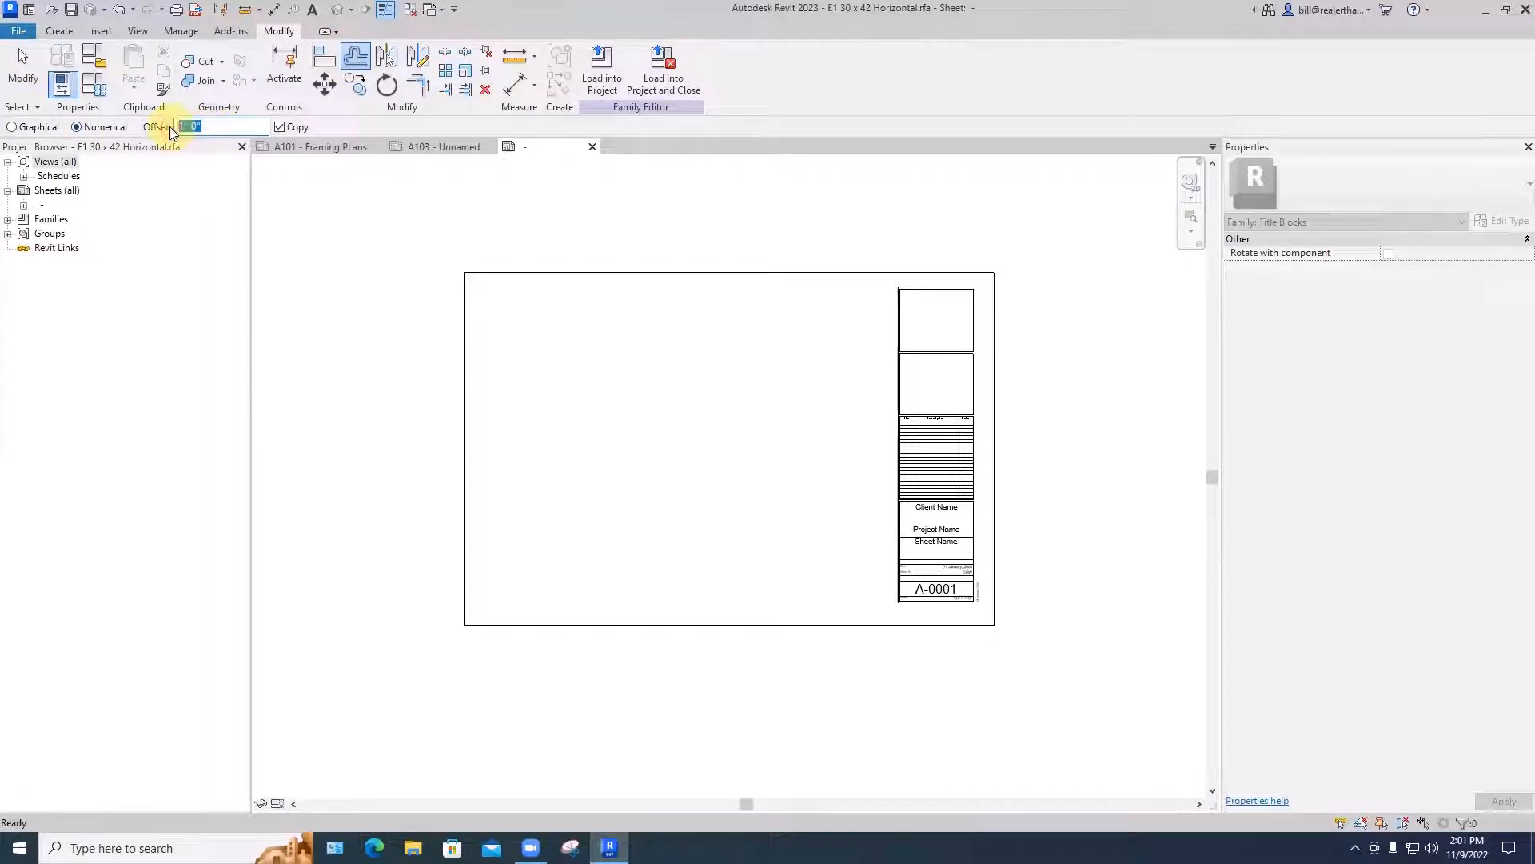
type("1/2\"")
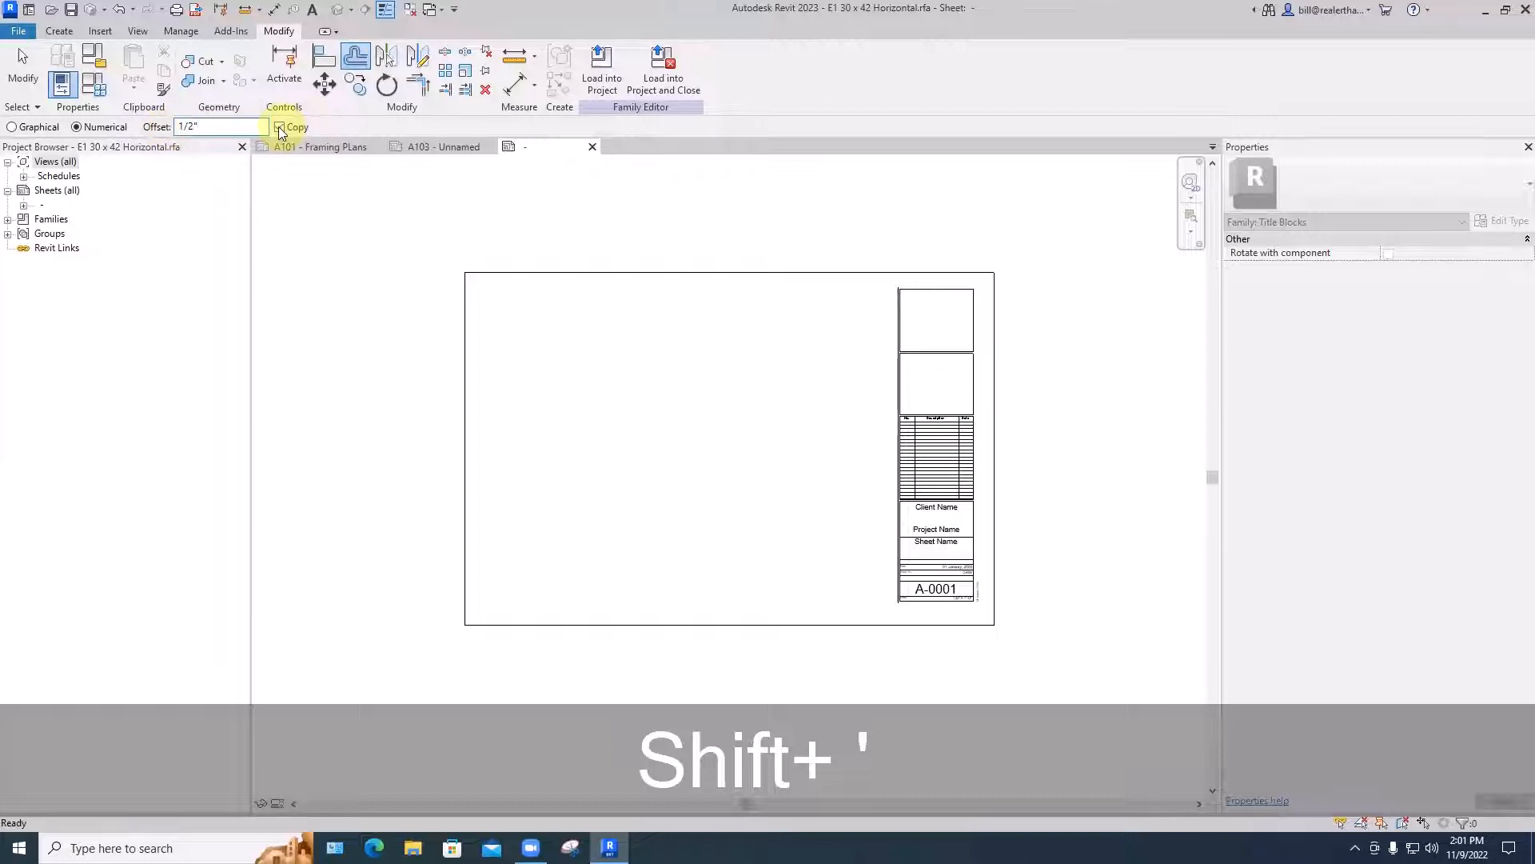
left_click(744, 275)
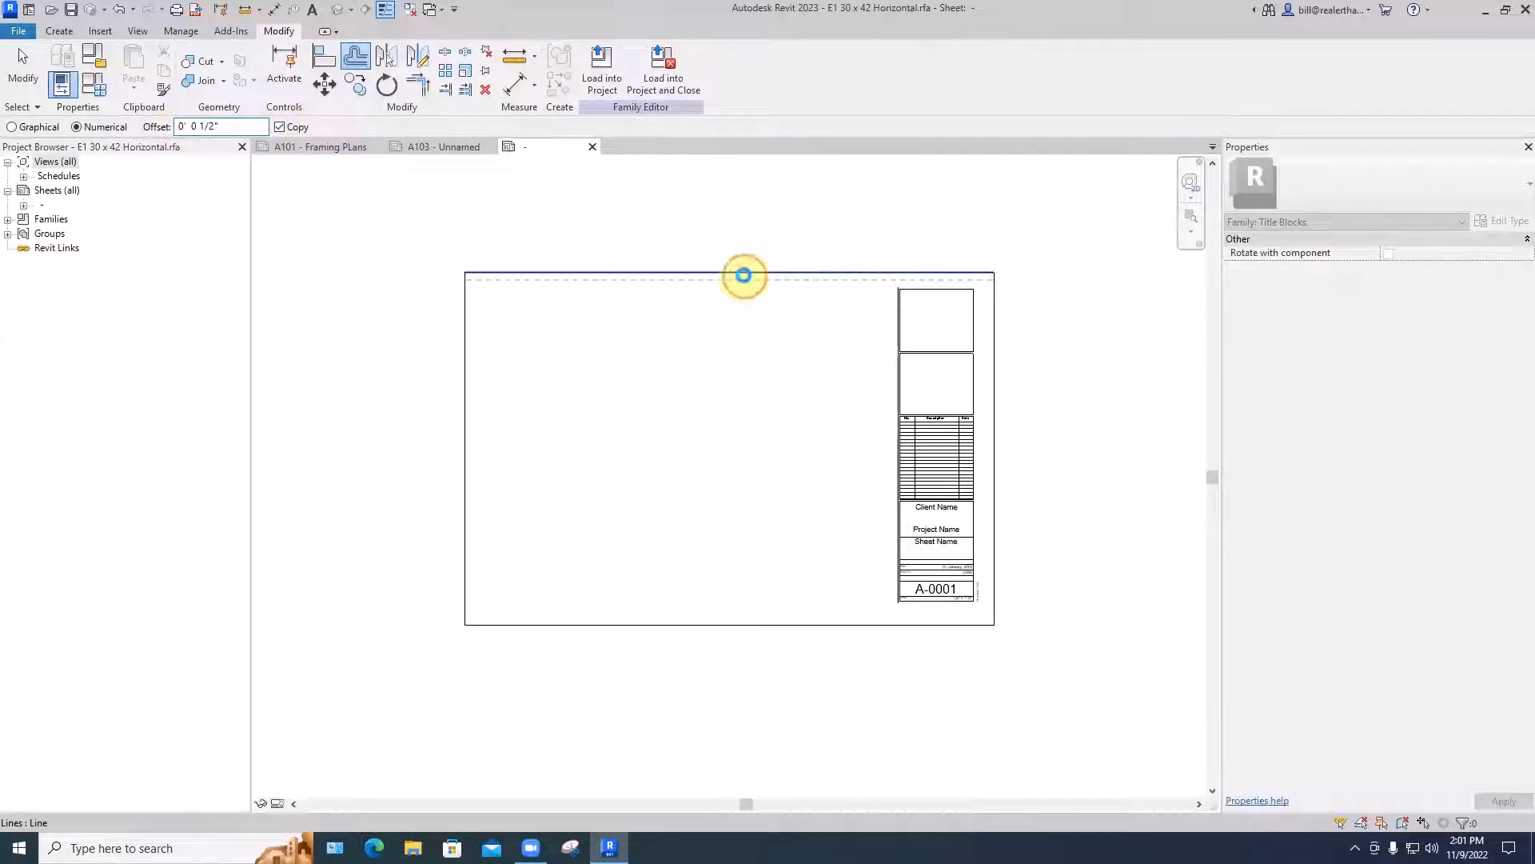
left_click(990, 348)
left_click(821, 623)
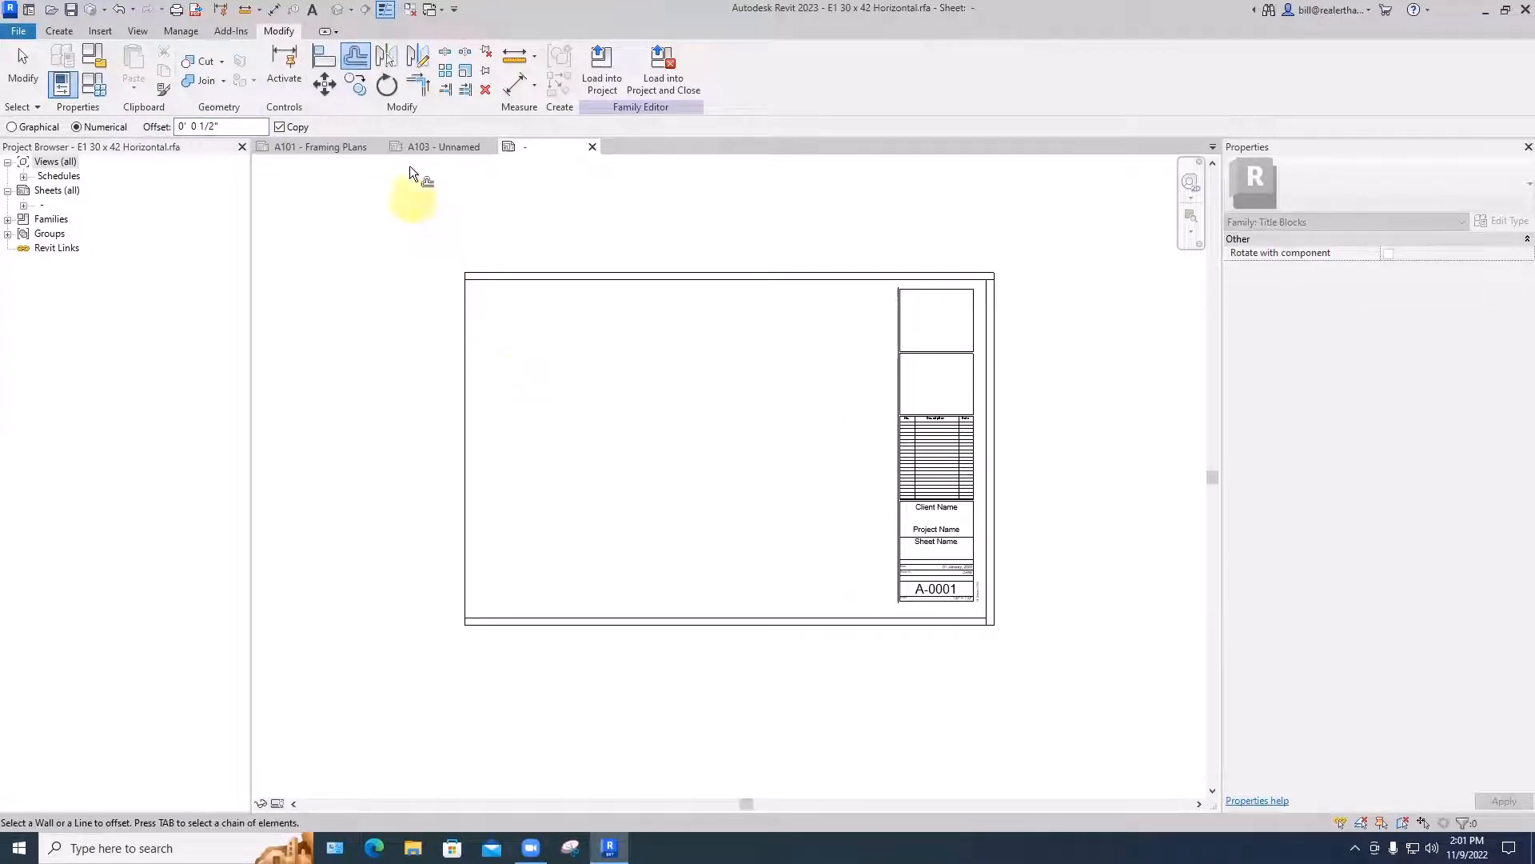
- Offset a copy of the outer border's left line inward by 1 1/2"
left_click(195, 125)
double_click(195, 125)
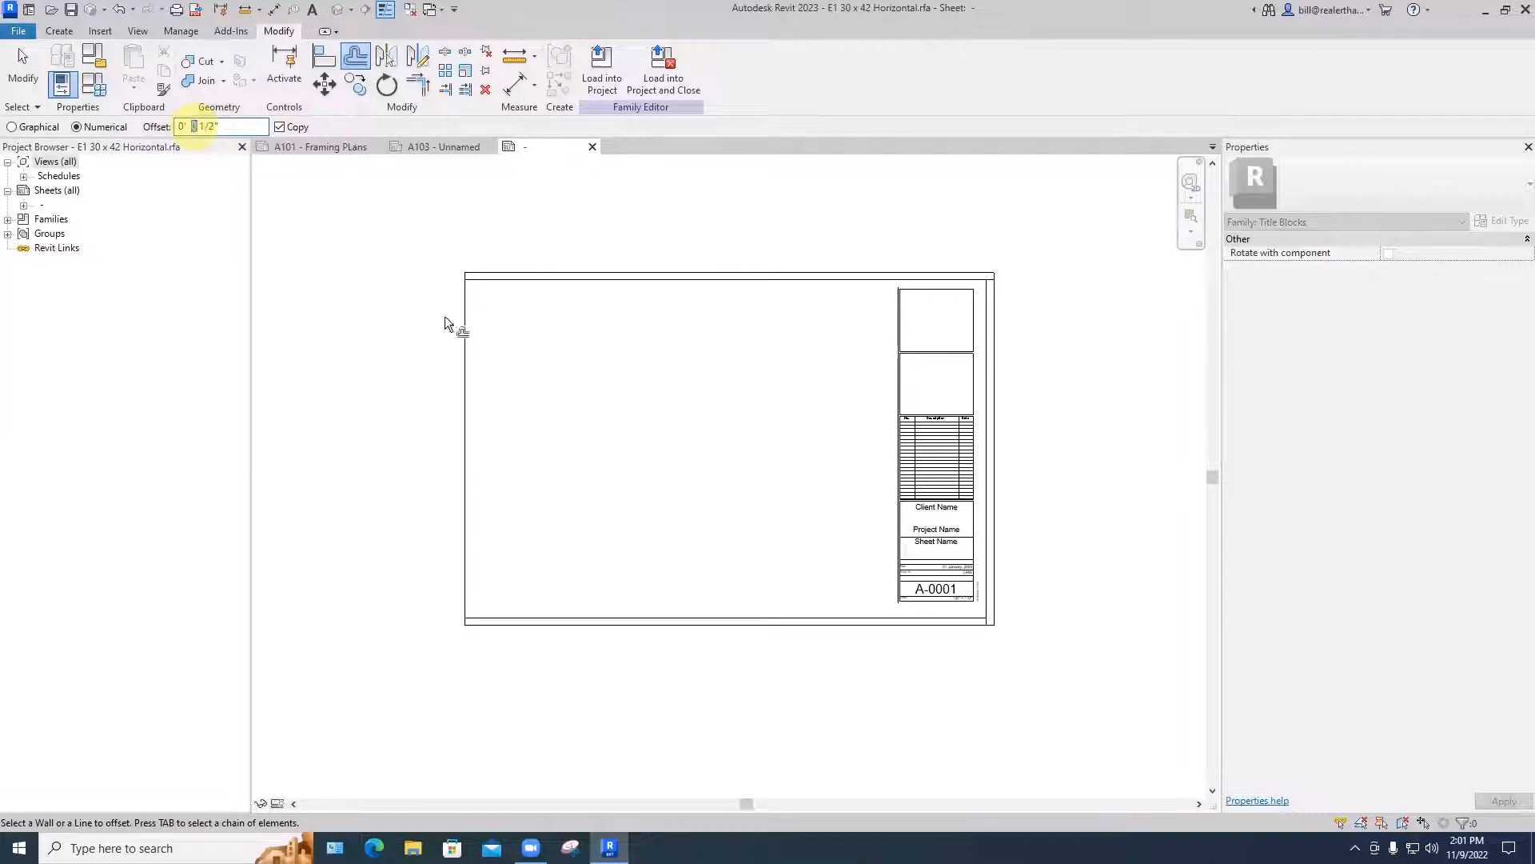
type("1")
left_click(465, 342)
key("Escape")
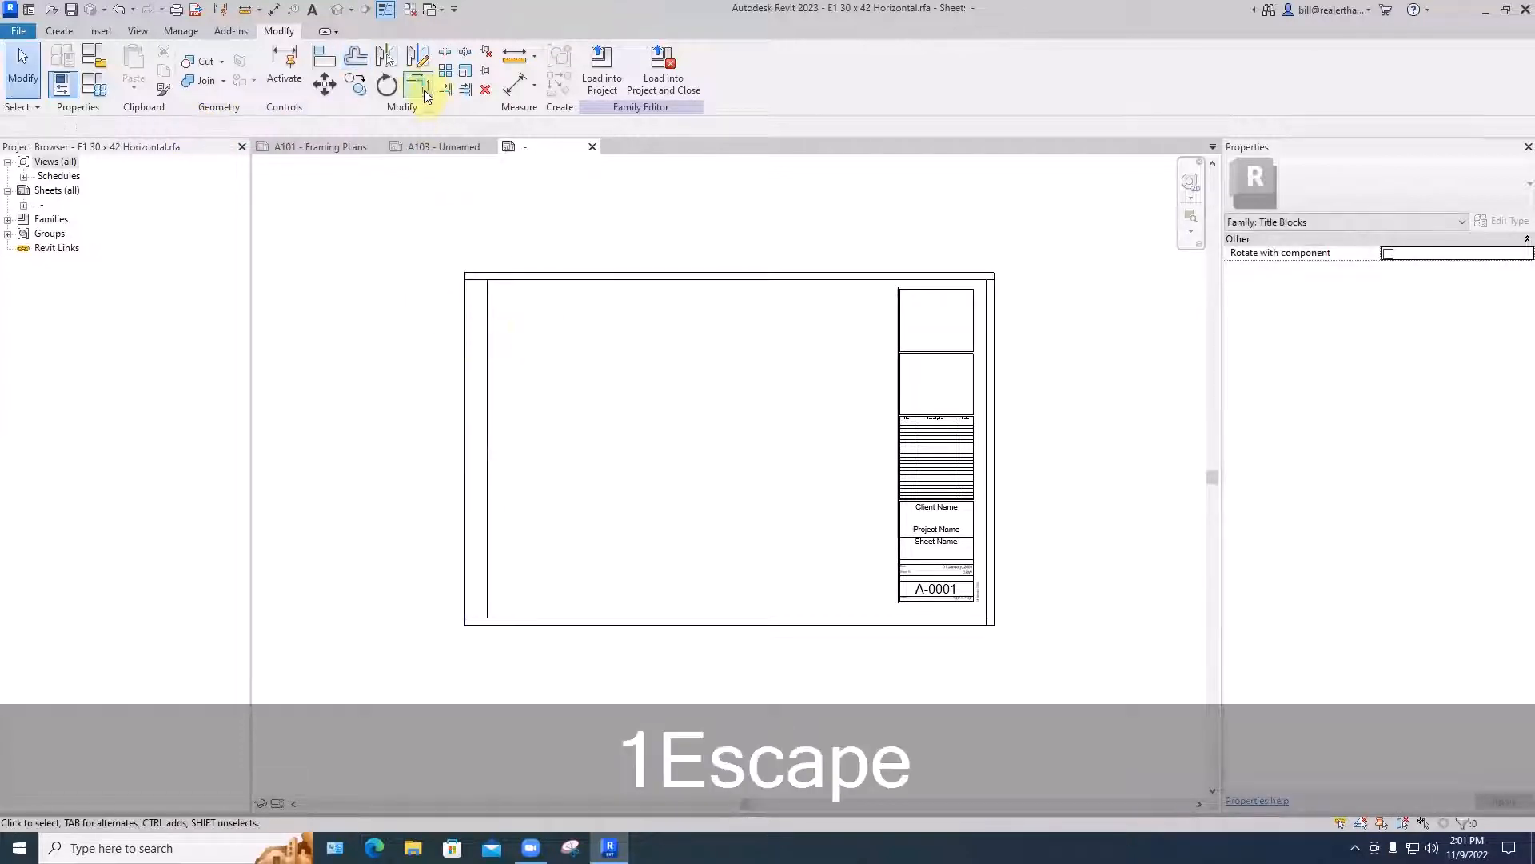
- Trim the four offset lines to each other at every corner to form a closed inner border
left_click(421, 86)
left_click(489, 297)
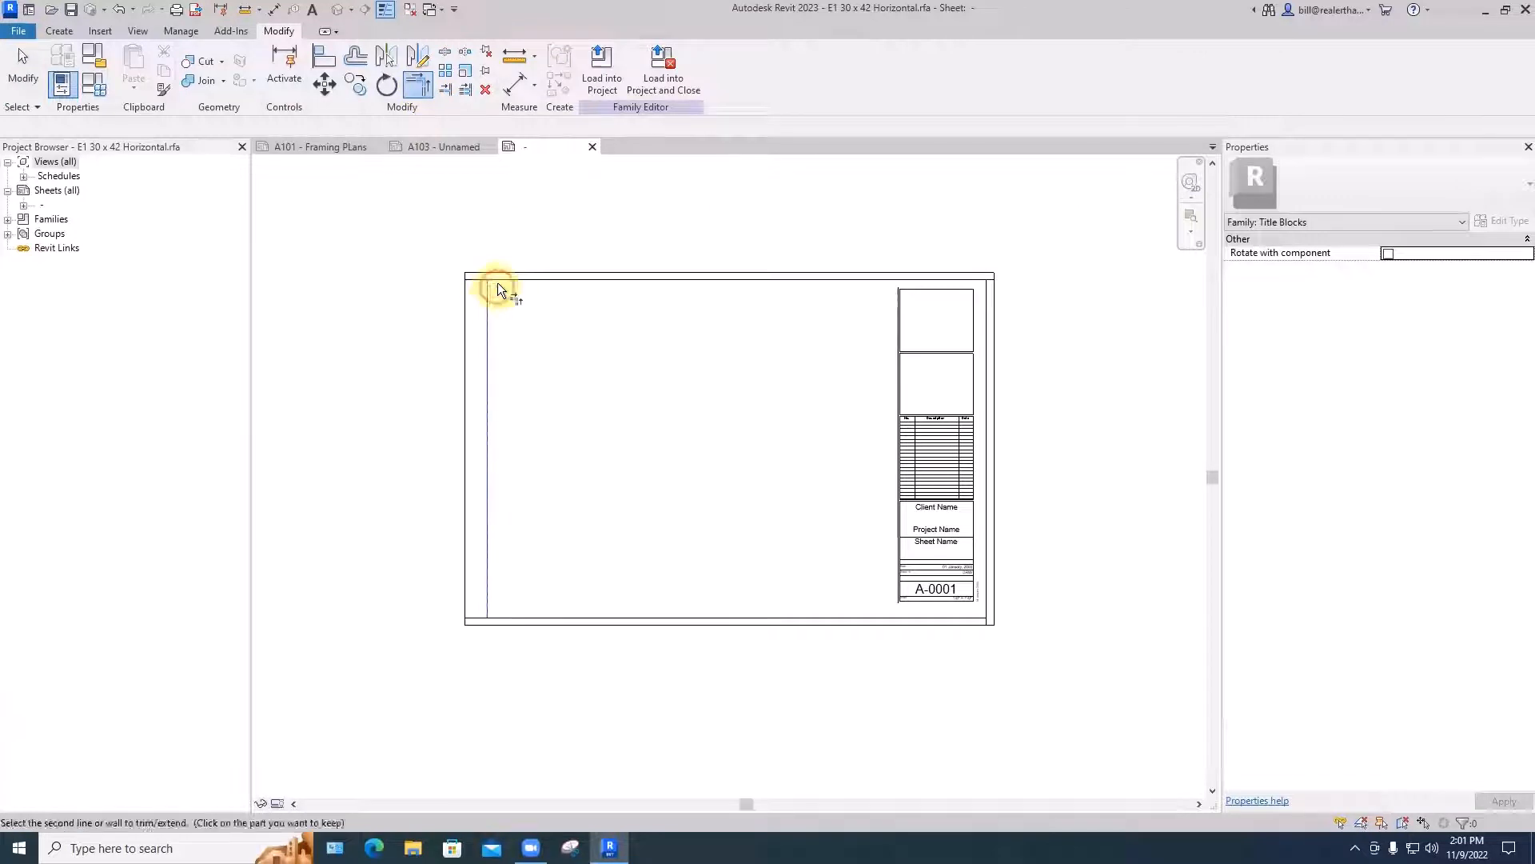
left_click(500, 280)
scroll(990, 280, "up", 1)
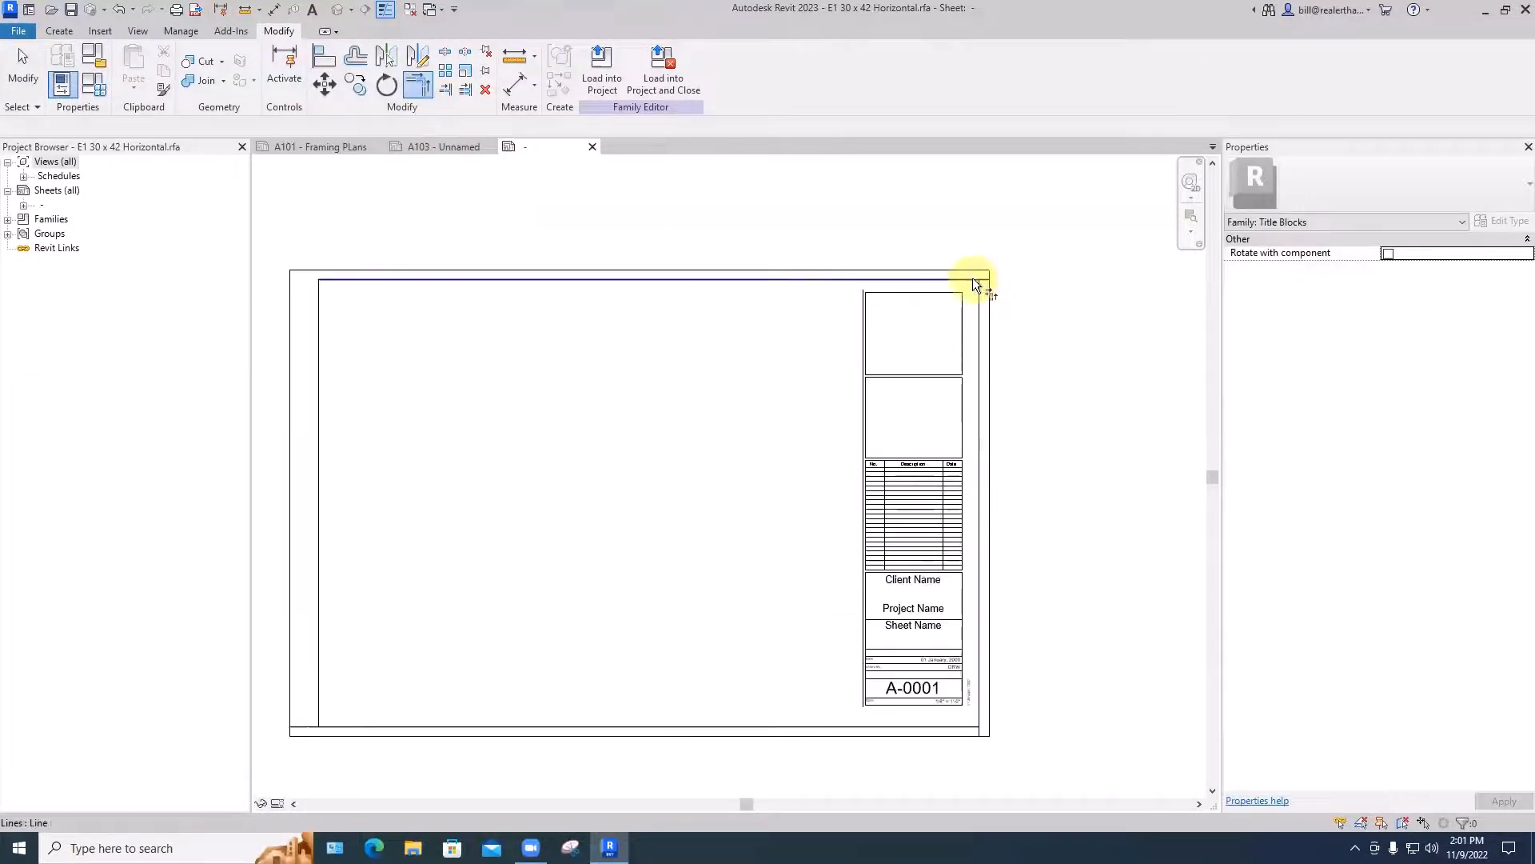
left_click(972, 279)
left_click(978, 290)
middle_click_drag(984, 697, 978, 586)
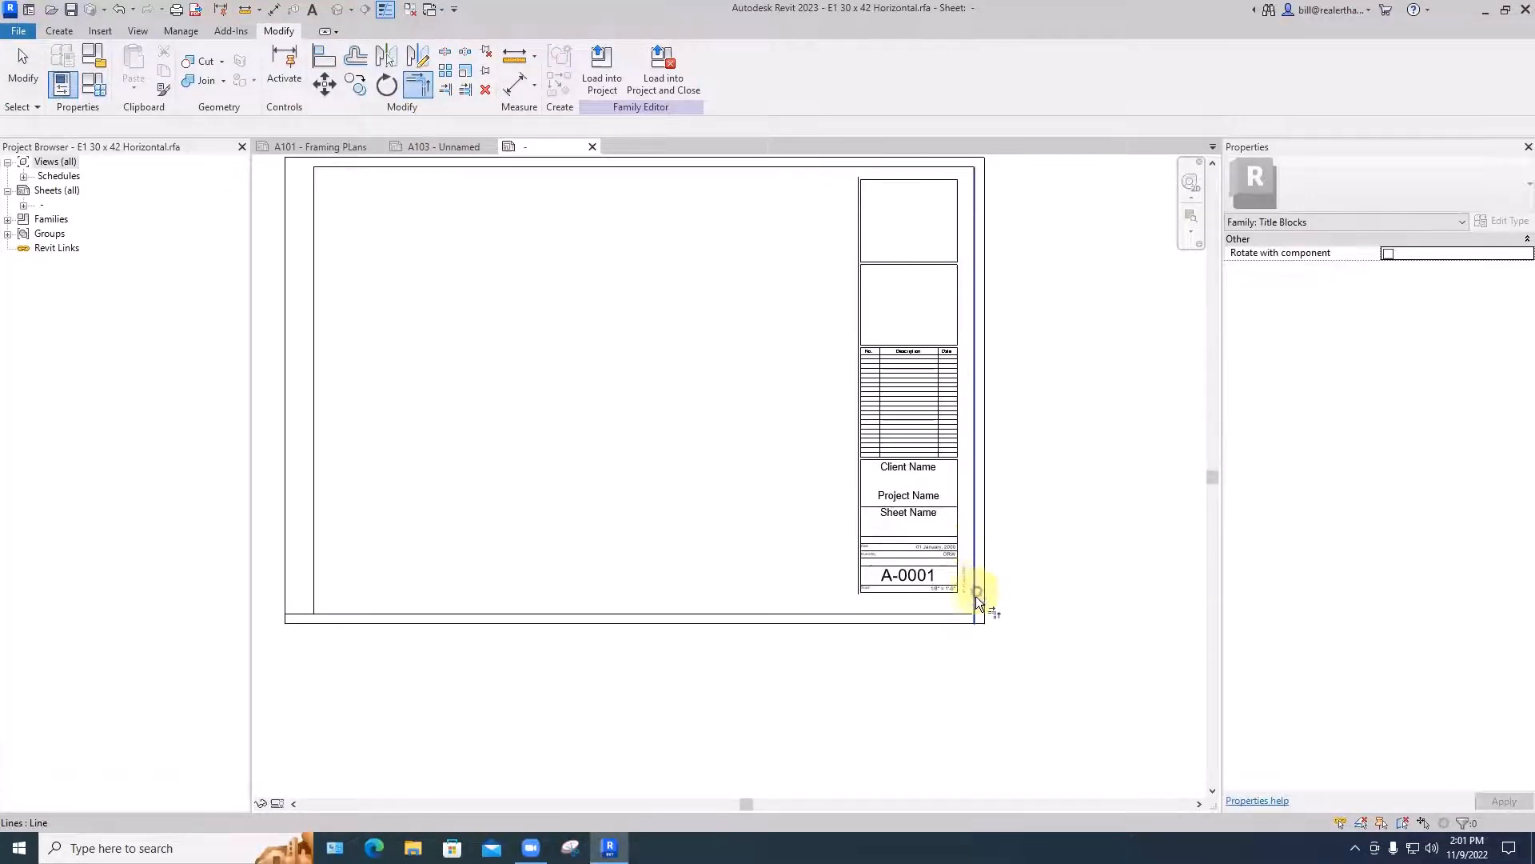
left_click(972, 601)
left_click(964, 614)
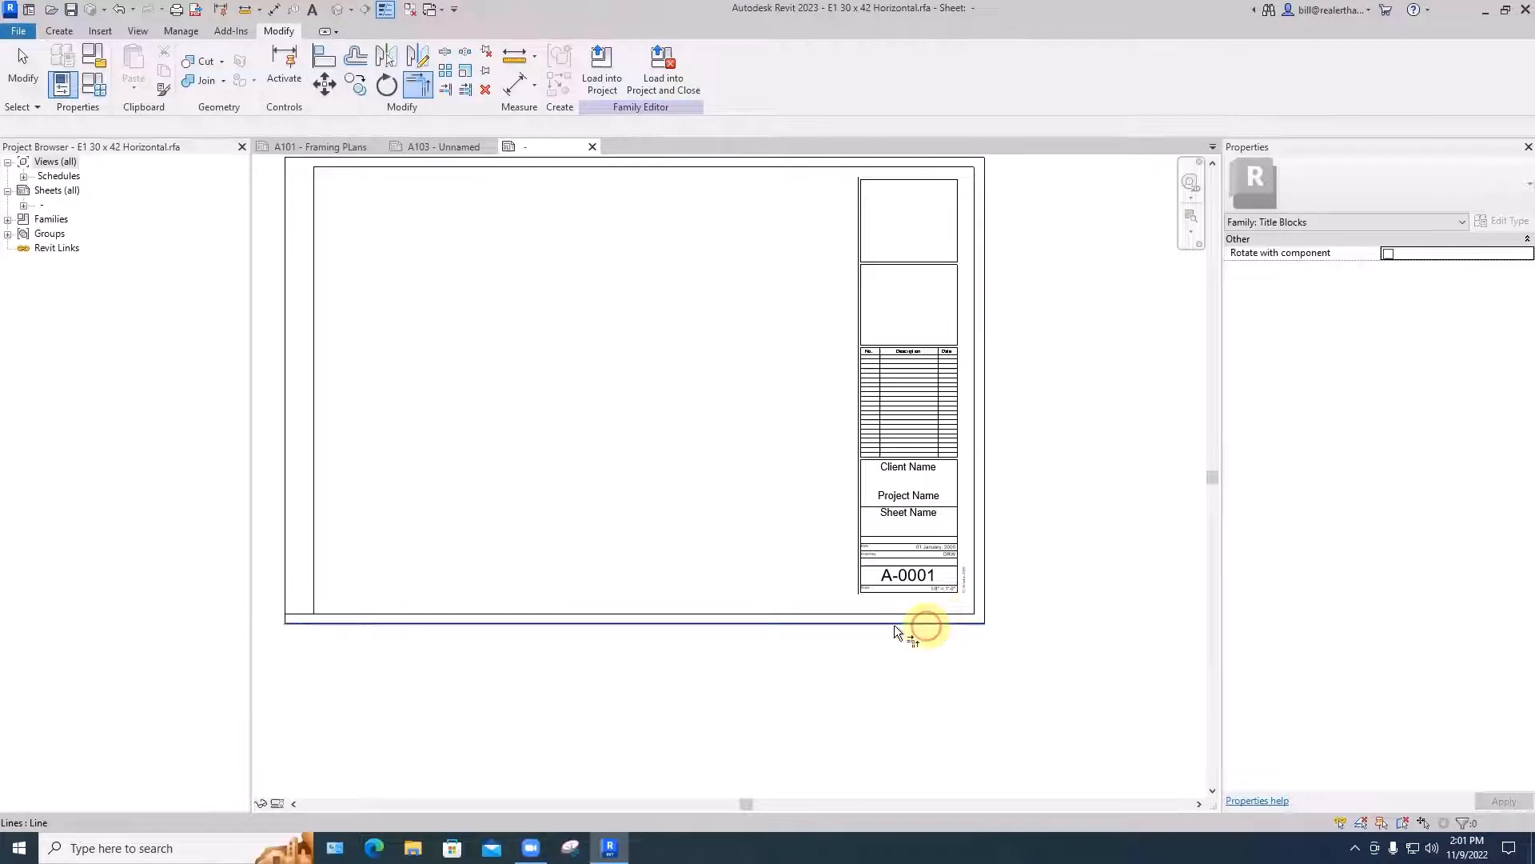
left_click(315, 598)
left_click(326, 612)
scroll(420, 549, "down", 1)
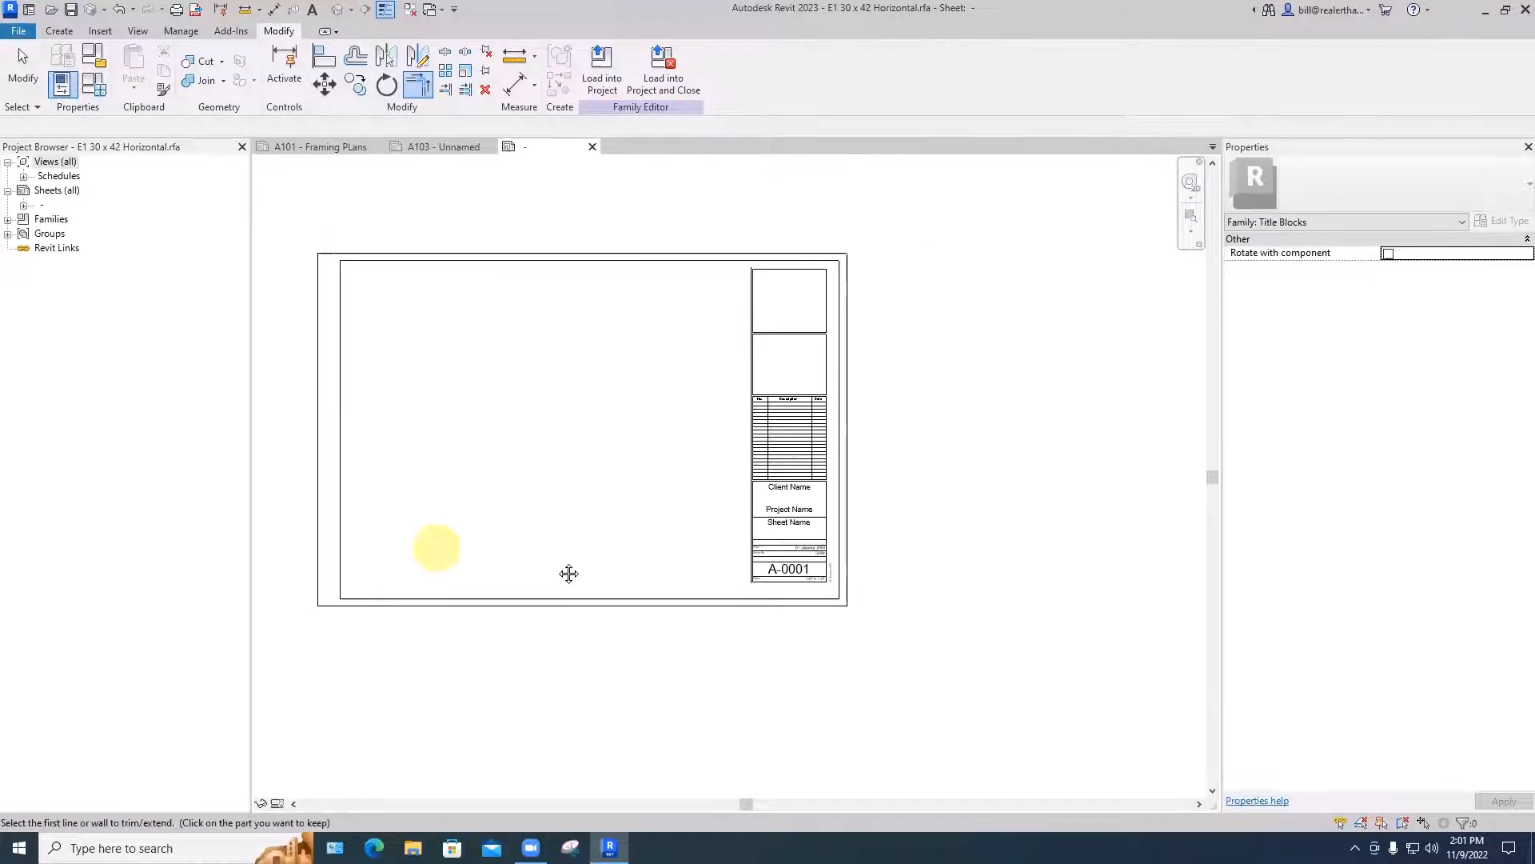
middle_click_drag(568, 574, 632, 542)
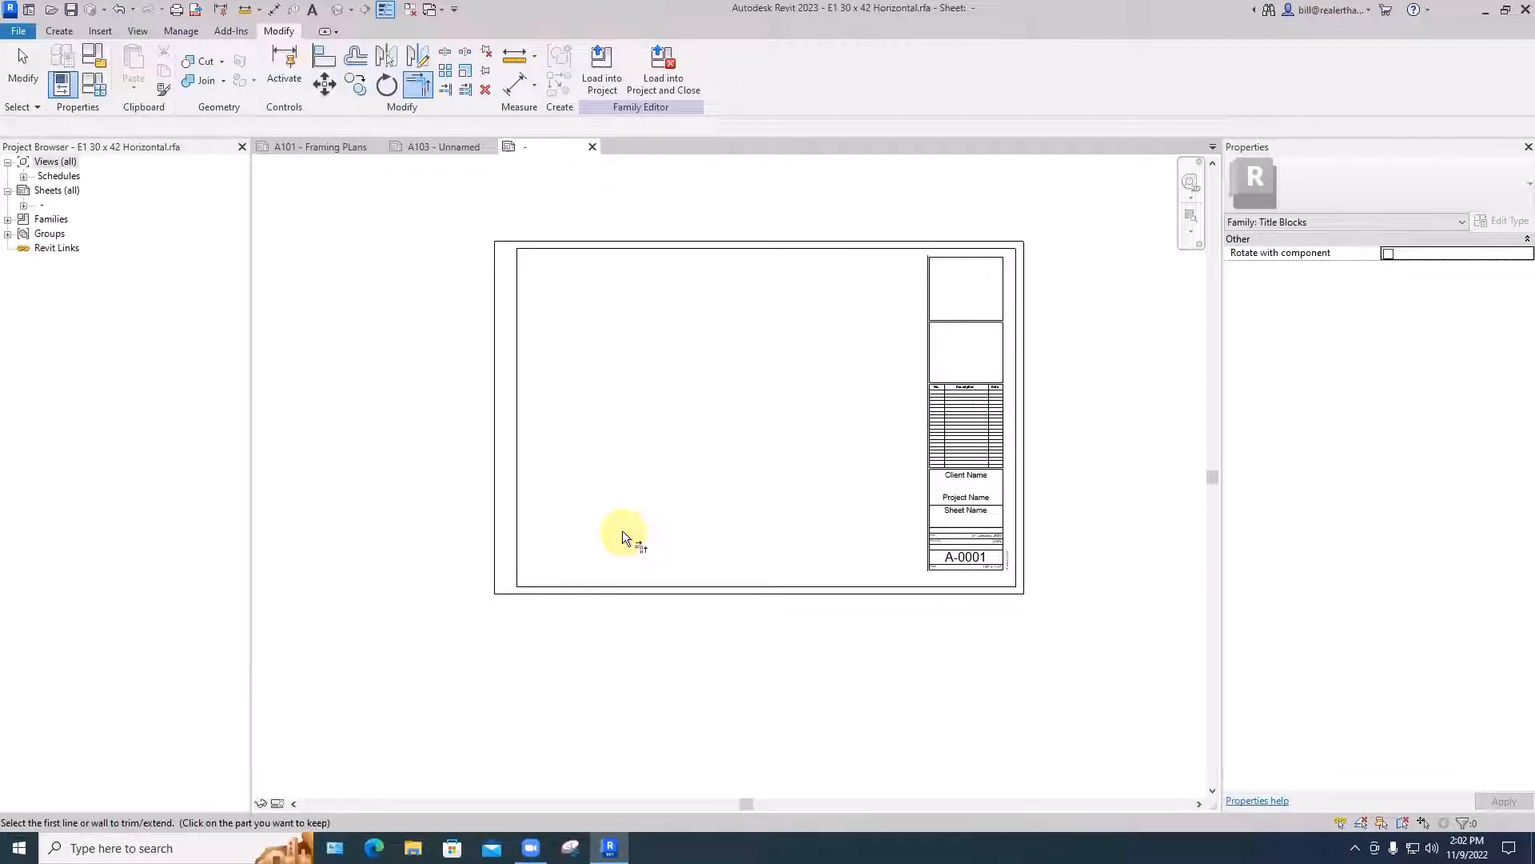
scroll(928, 335, "up", 2)
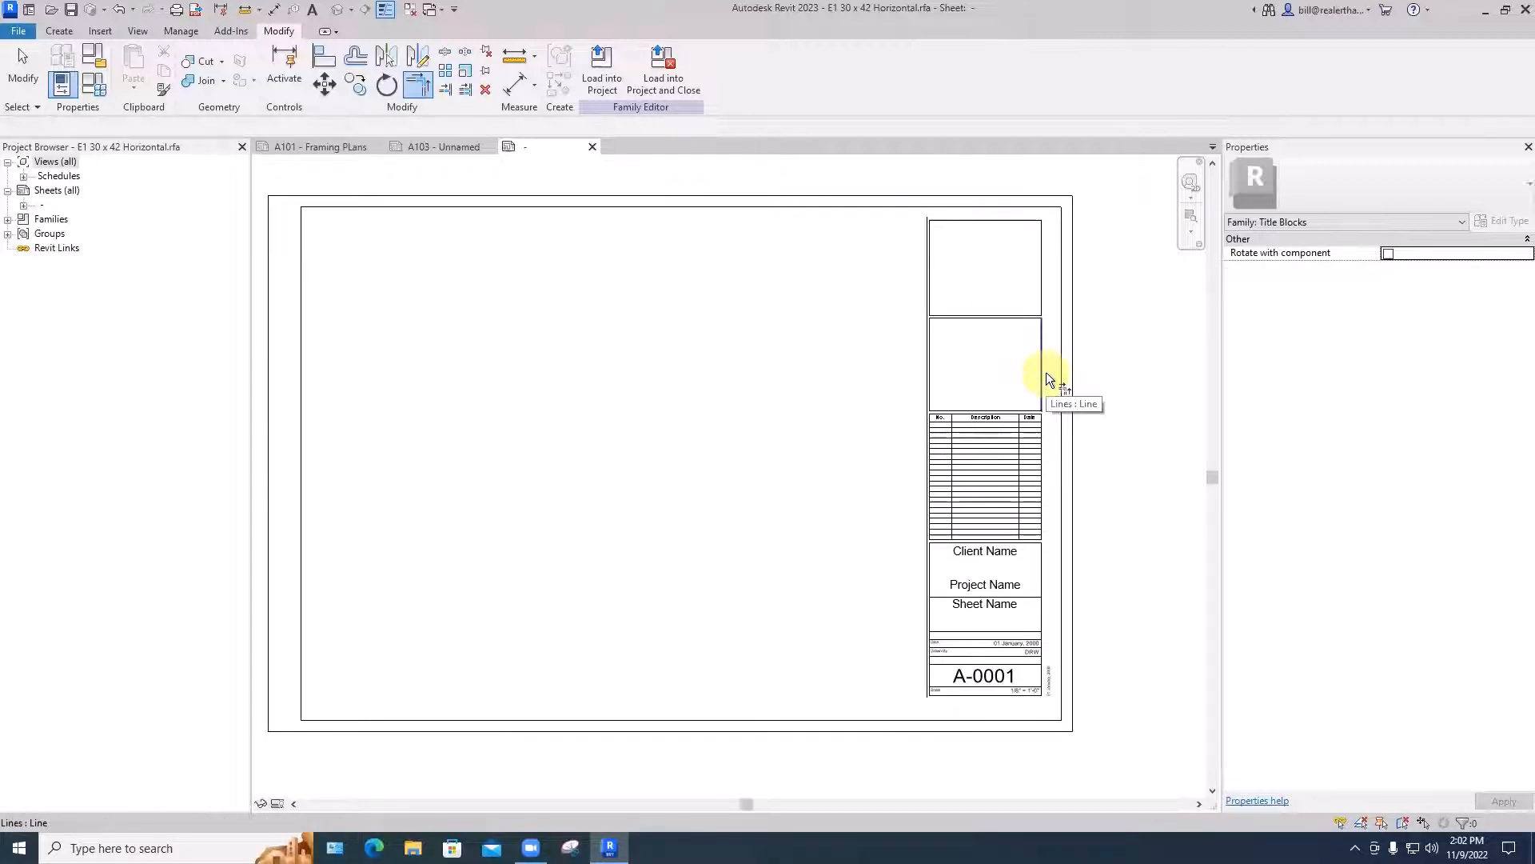
key("Escape")
key("Escape")
- Delete the lines of the two empty logo and consultant boxes above the revision schedule
left_click(928, 240)
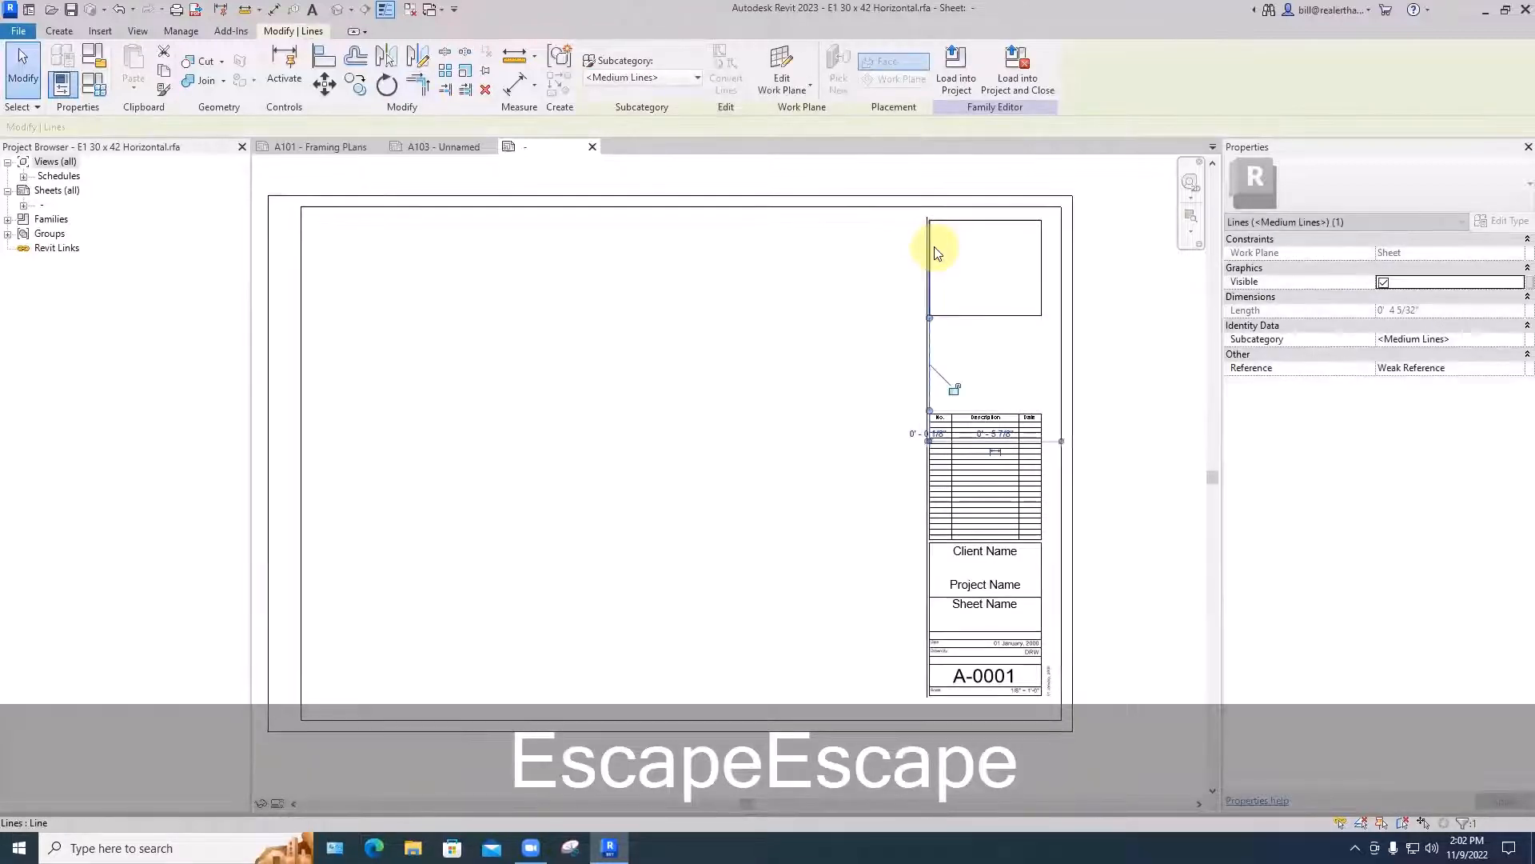
key("ctrl+z")
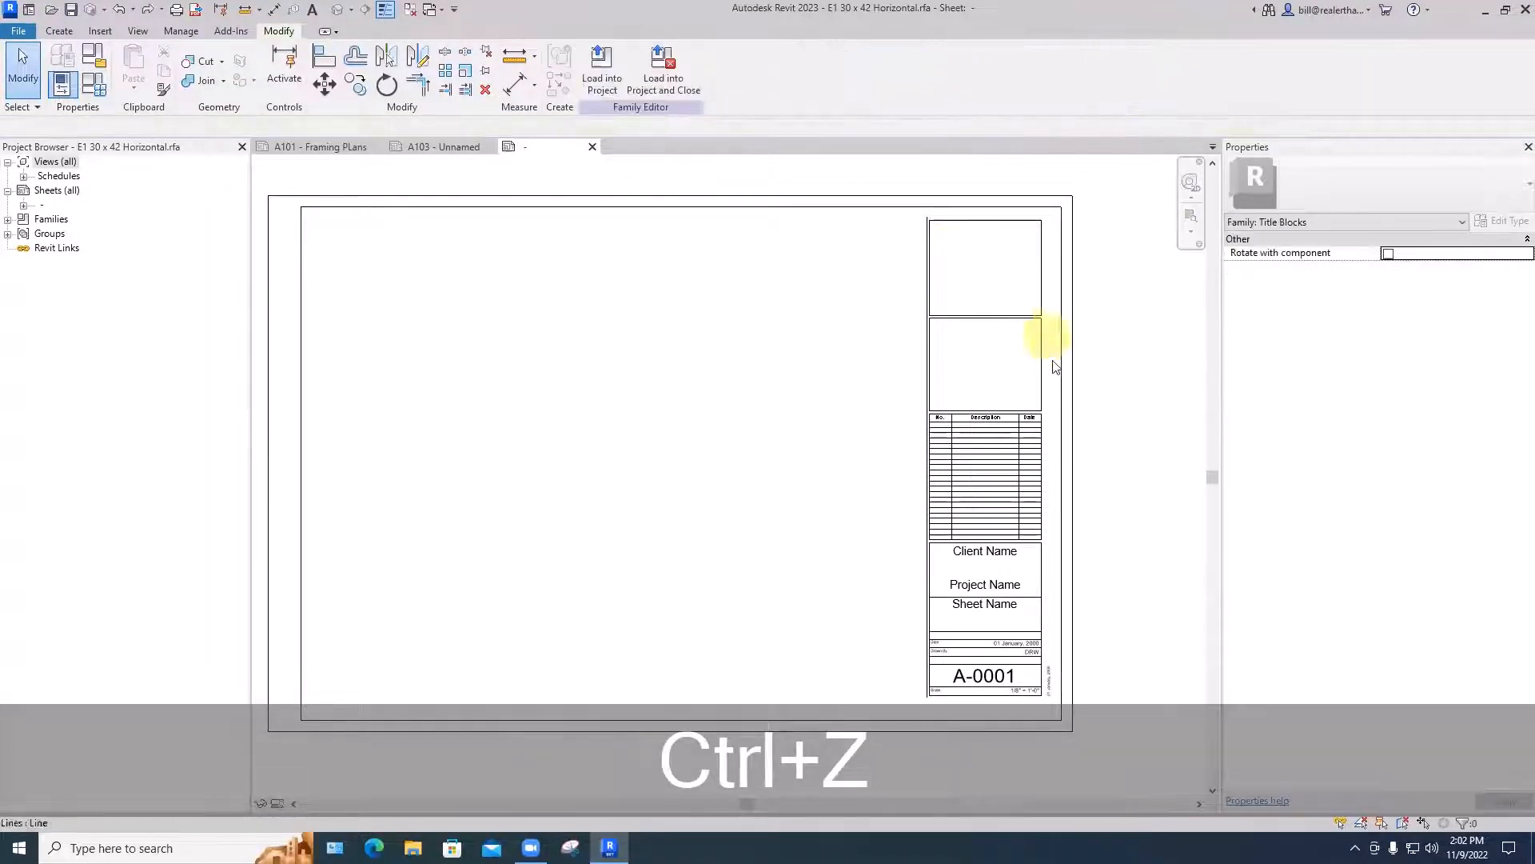
left_click_drag(1053, 365, 908, 219)
key("BackSpace")
- Delete the vertical side lines of the lower title strip and the horizontal lines around the Client Name and Project Name cell
middle_click_drag(990, 527, 906, 249)
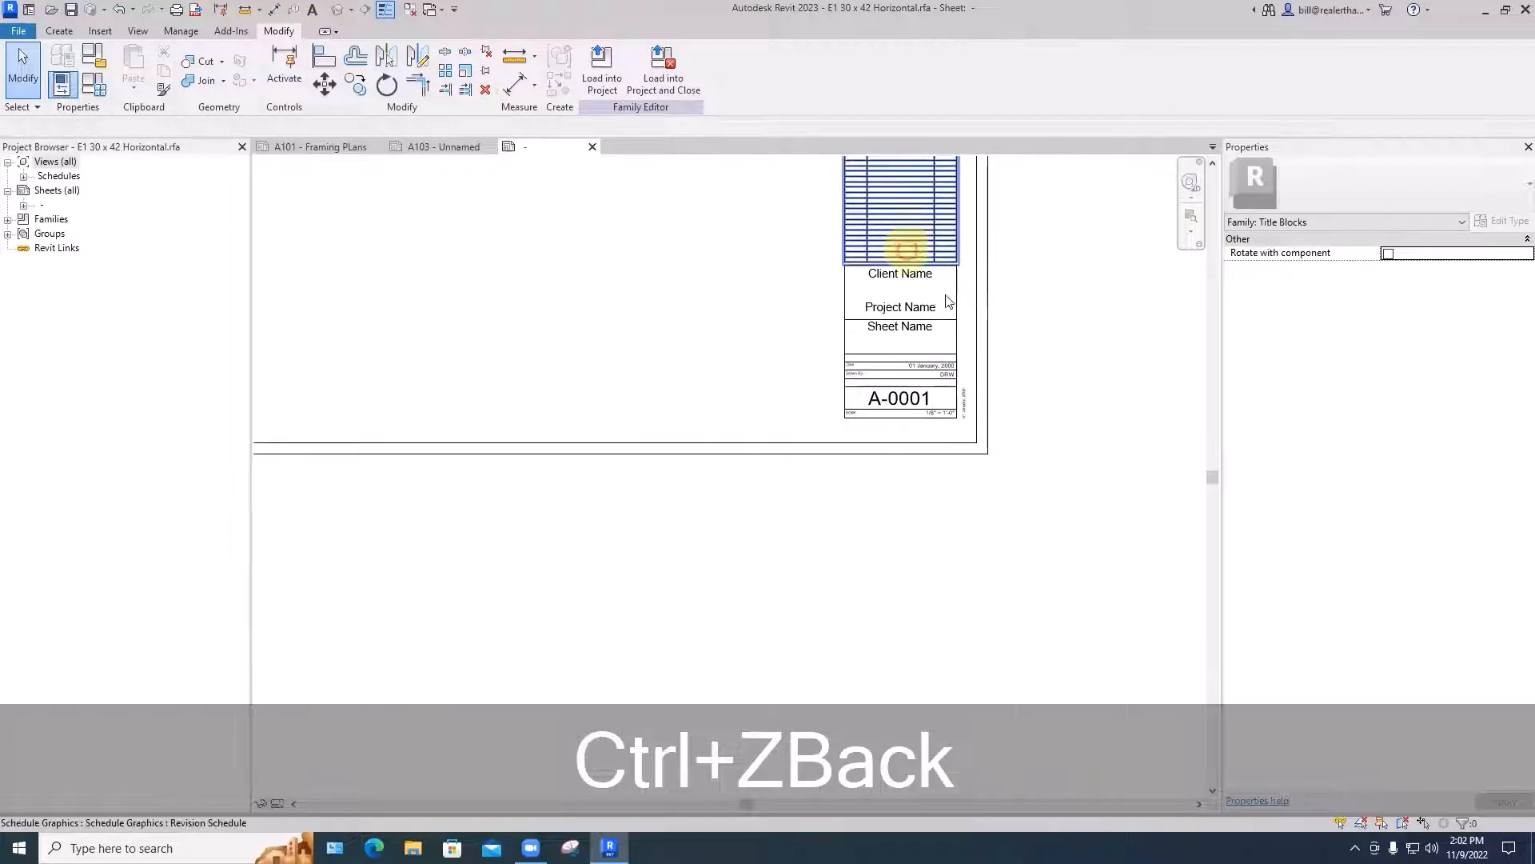
left_click(956, 304)
key("BackSpace")
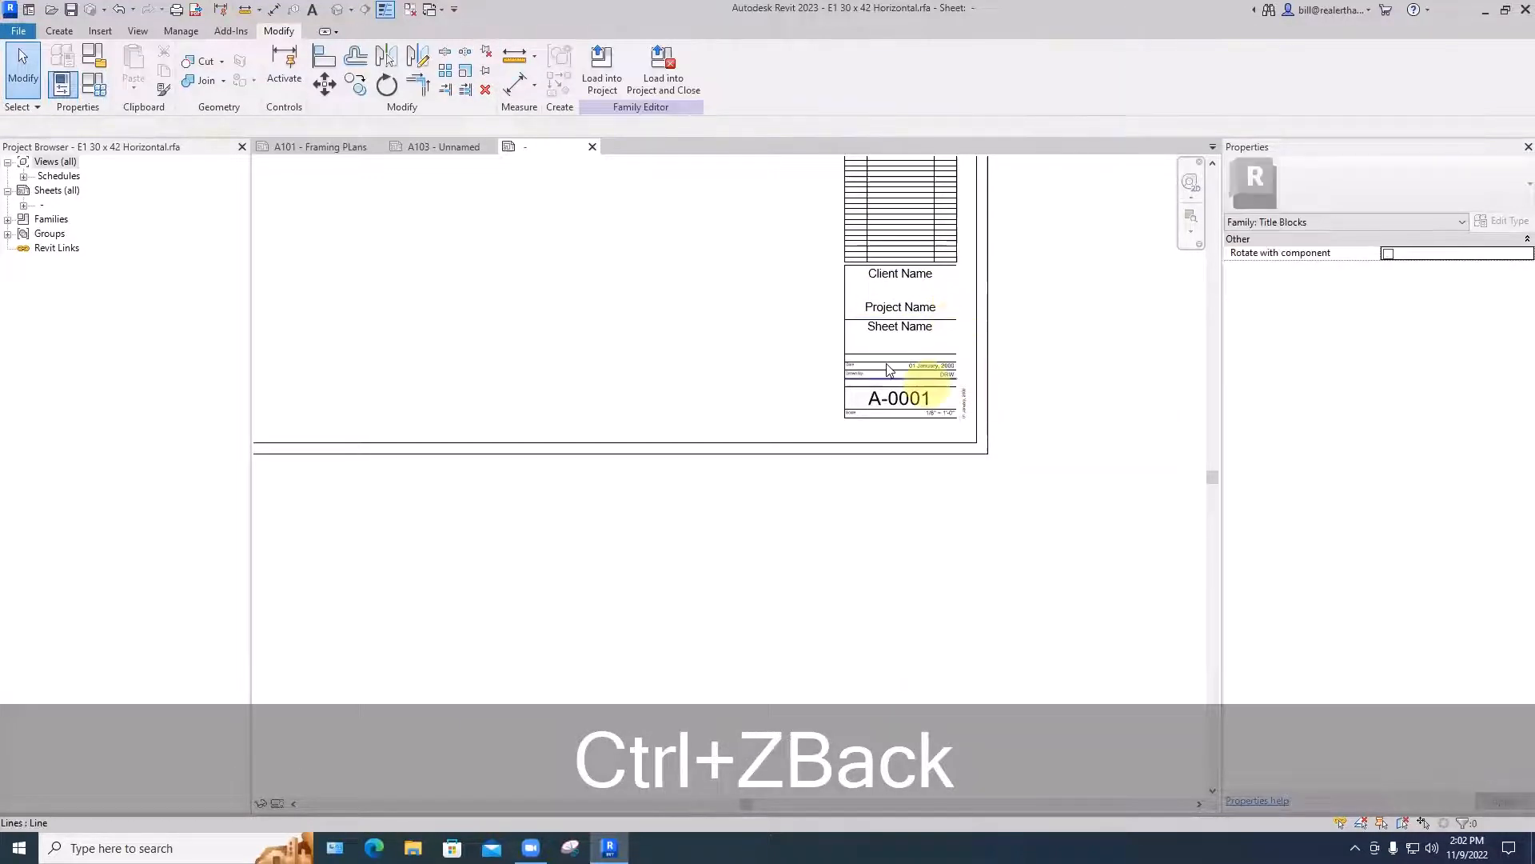
scroll(839, 325, "up", 1)
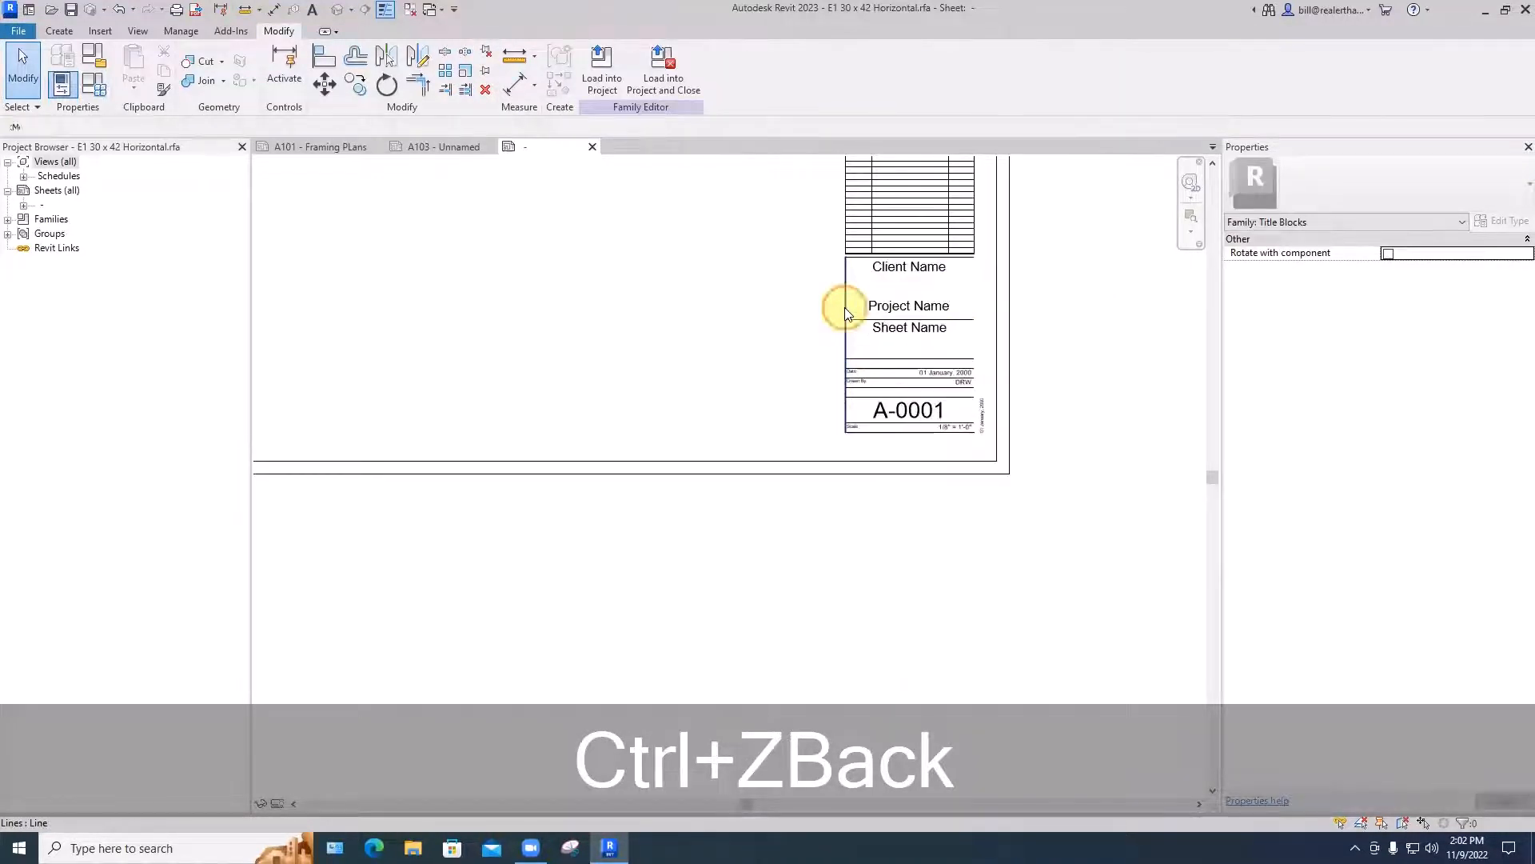
left_click(862, 257)
key("BackSpace")
left_click(853, 321)
key("BackSpace")
- Delete the remaining horizontal divider lines below Sheet Name and around the Date, Drawn By, sheet number and Scale rows
scroll(869, 369, "up", 2)
left_click(903, 351)
key("ctrl+z")
key("BackSpace")
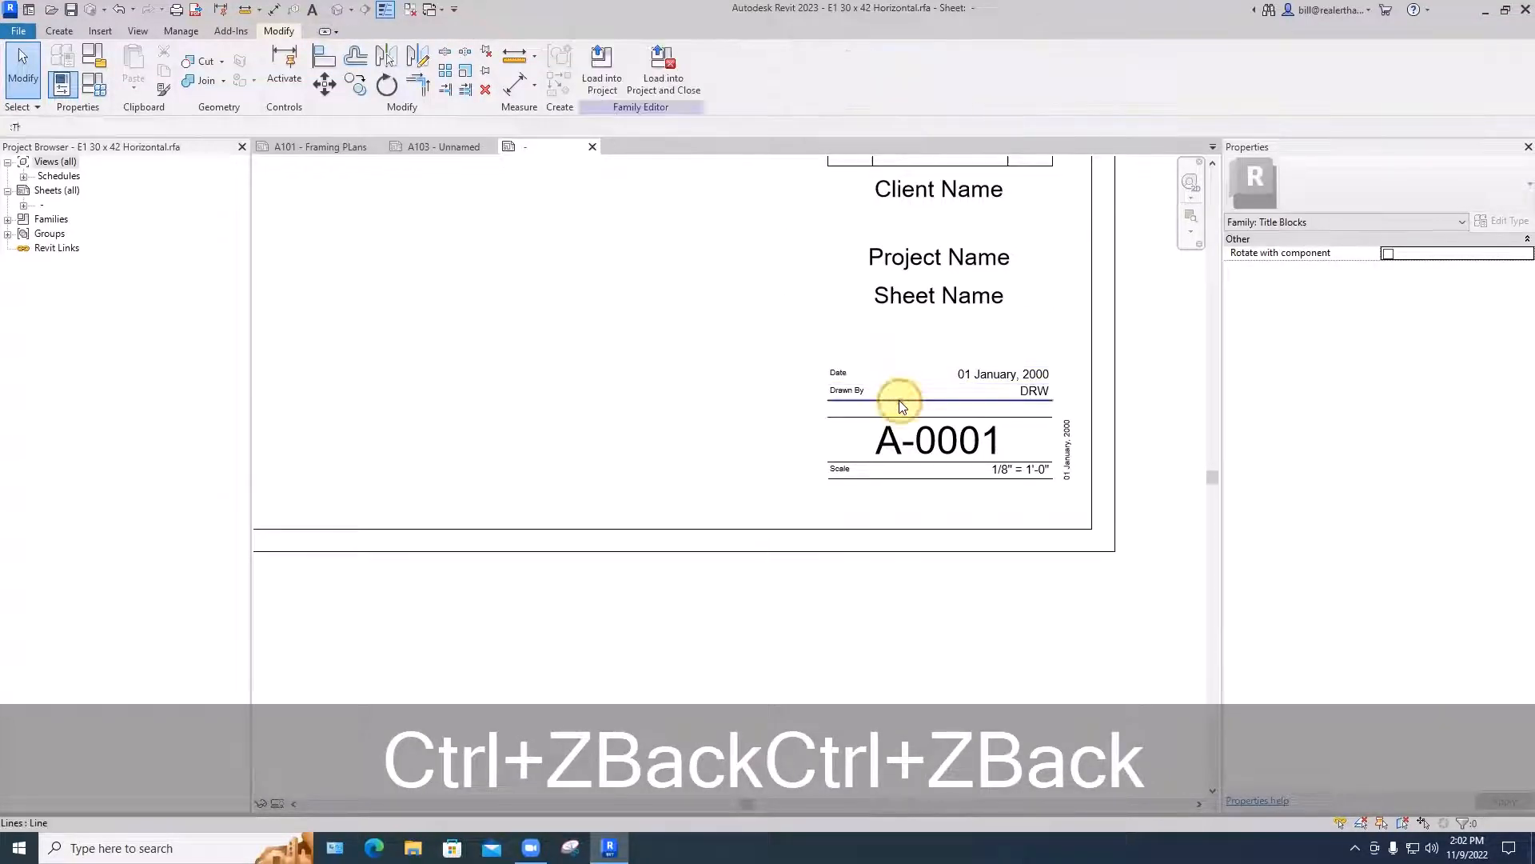
left_click(899, 400)
key("BackSpace")
left_click(904, 417)
key("BackSpace")
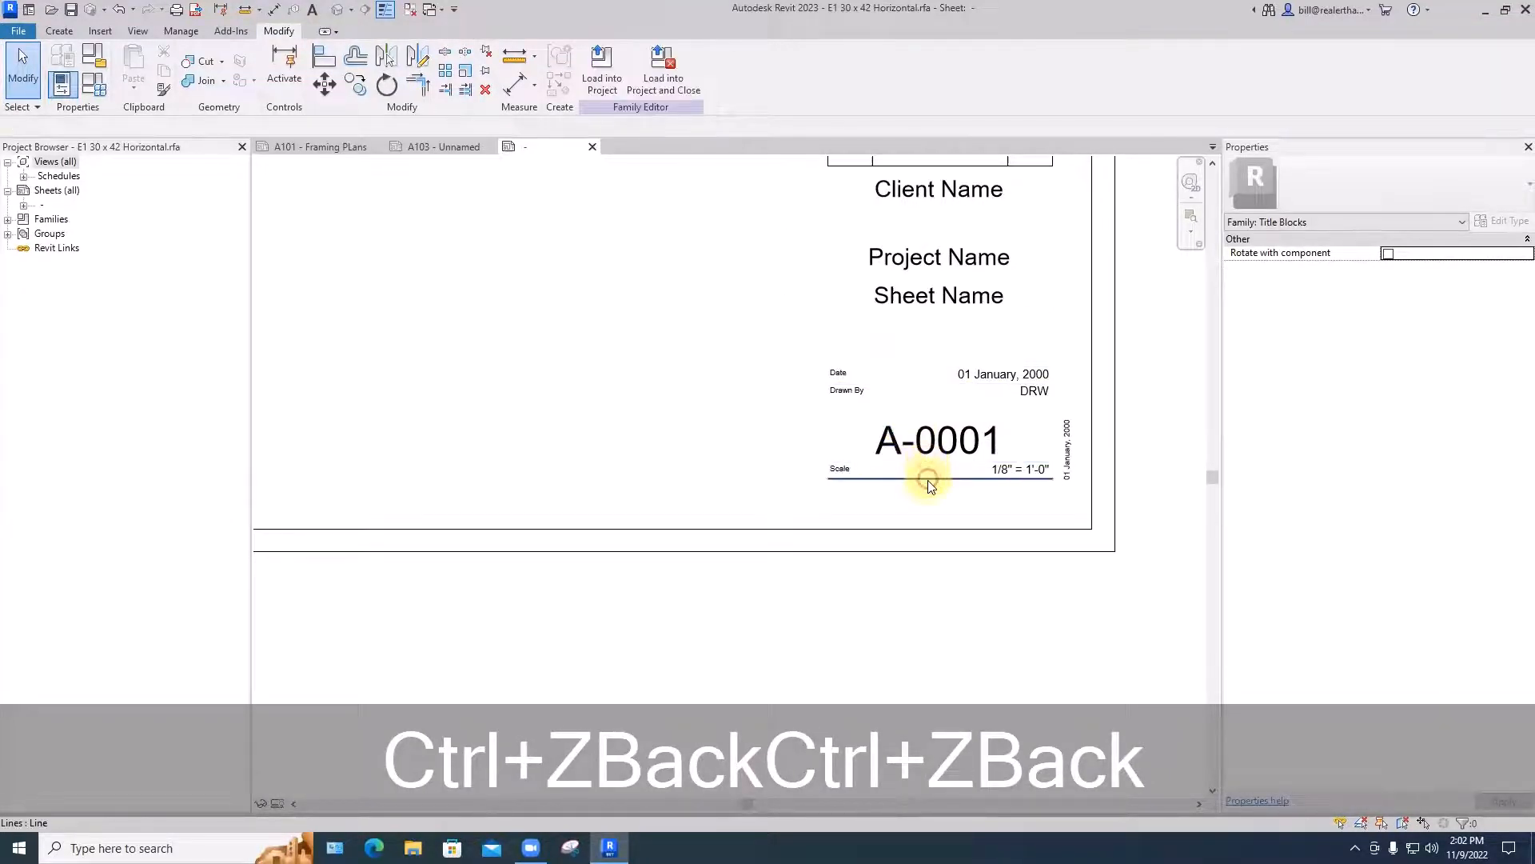
left_click(928, 478)
key("BackSpace")
scroll(934, 514, "down", 2)
middle_click_drag(934, 514, 1018, 673)
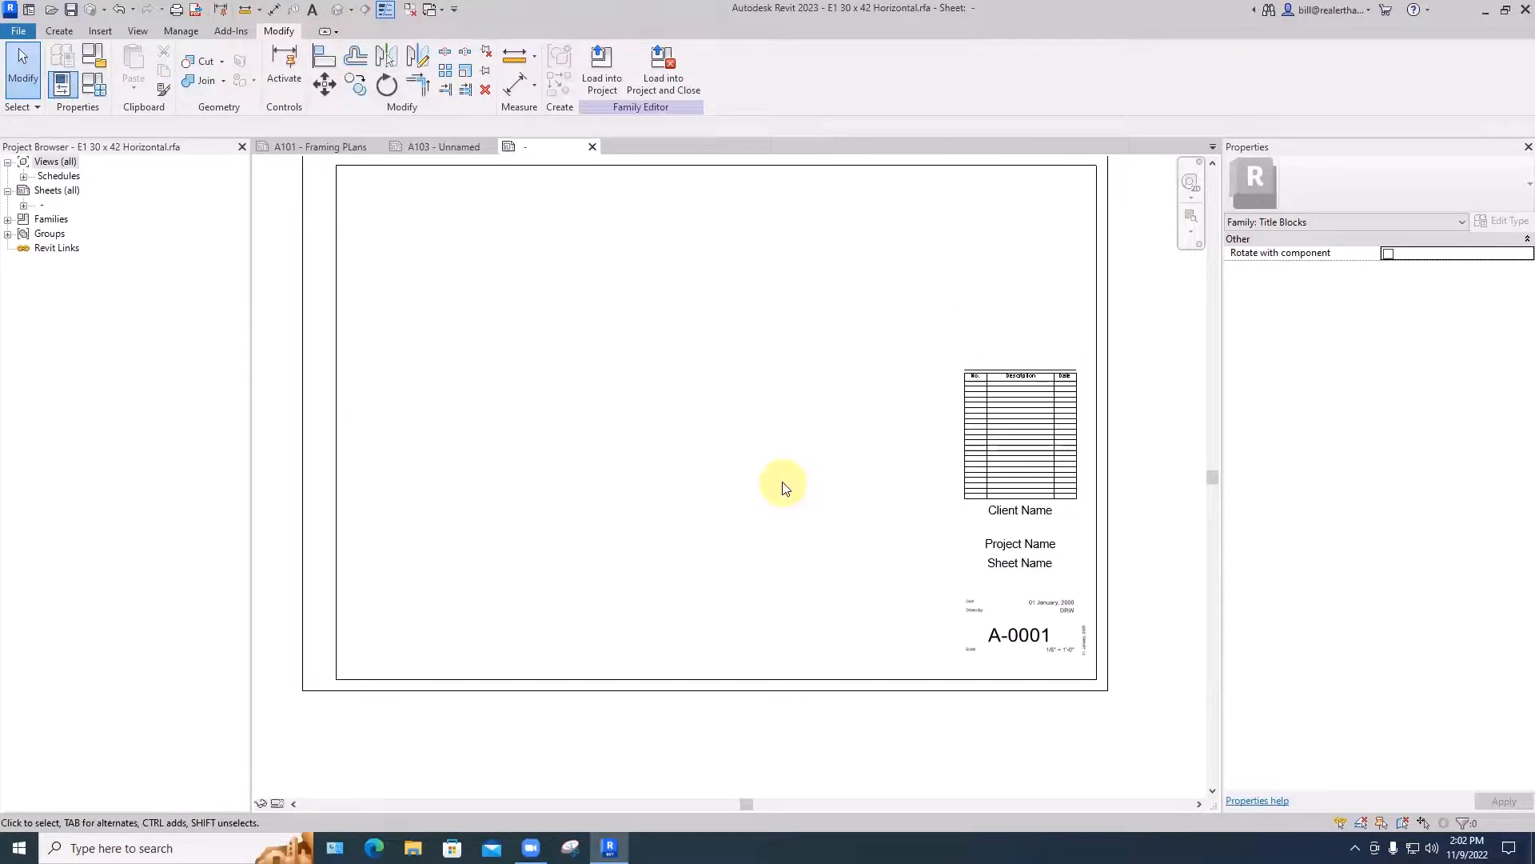
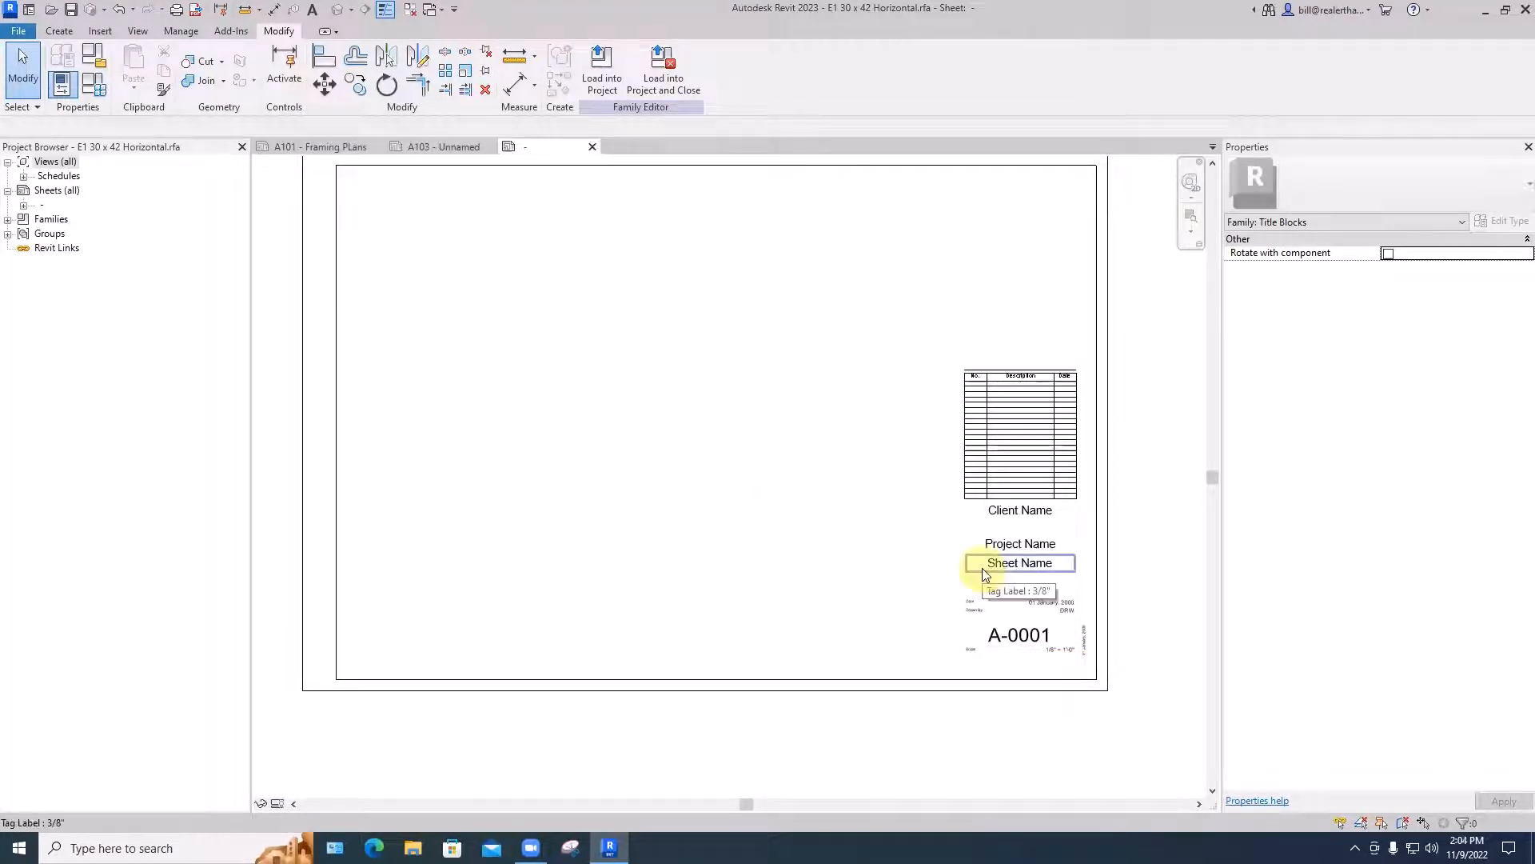
- Shorten the revision schedule from its lower edge so that it keeps six blank rows below the header
scroll(1035, 602, "up", 5)
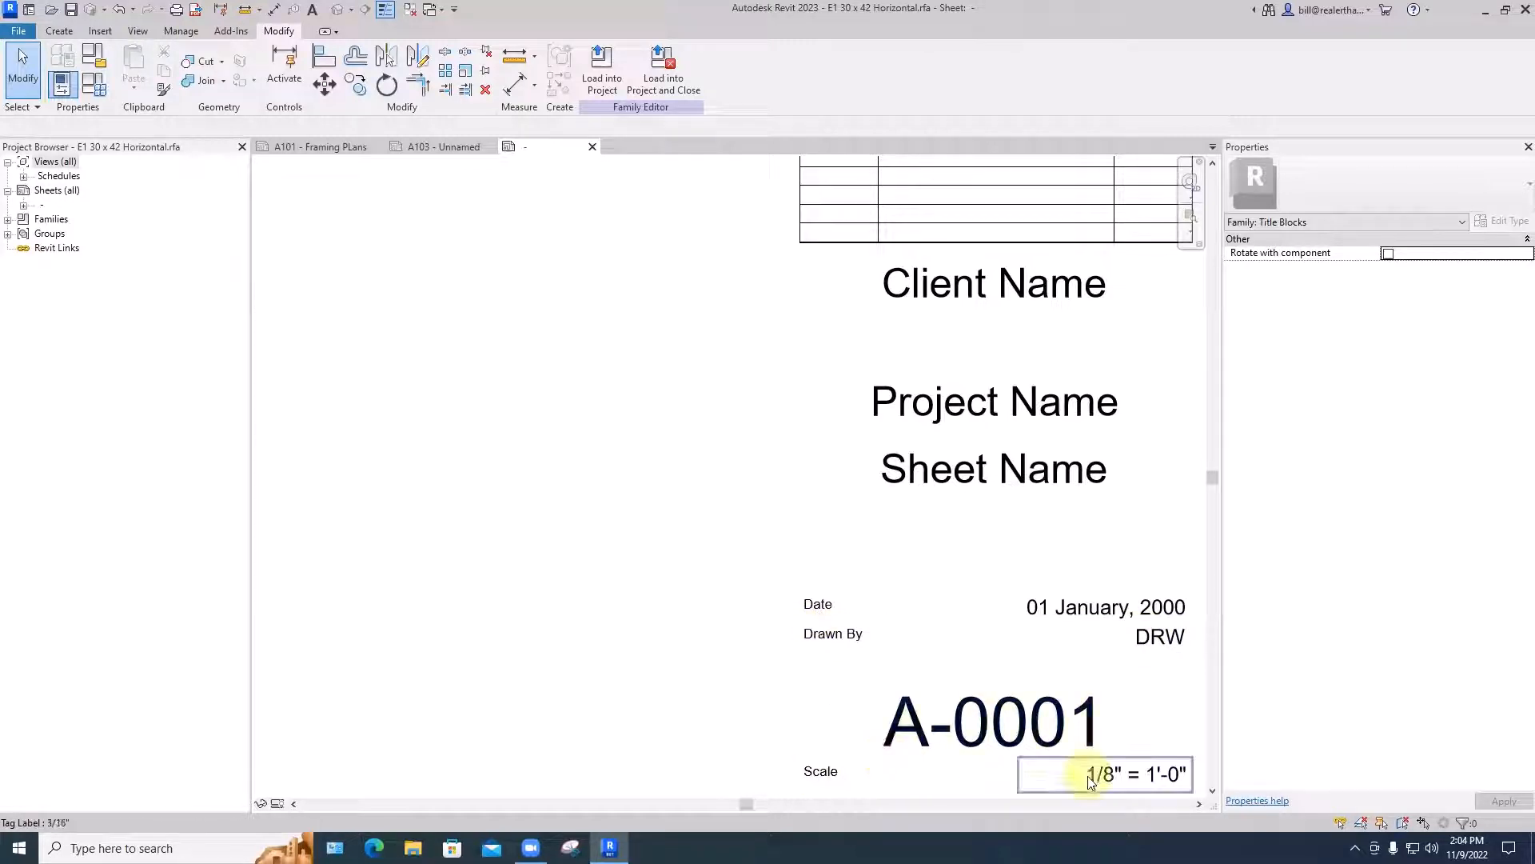
scroll(1066, 670, "down", 5)
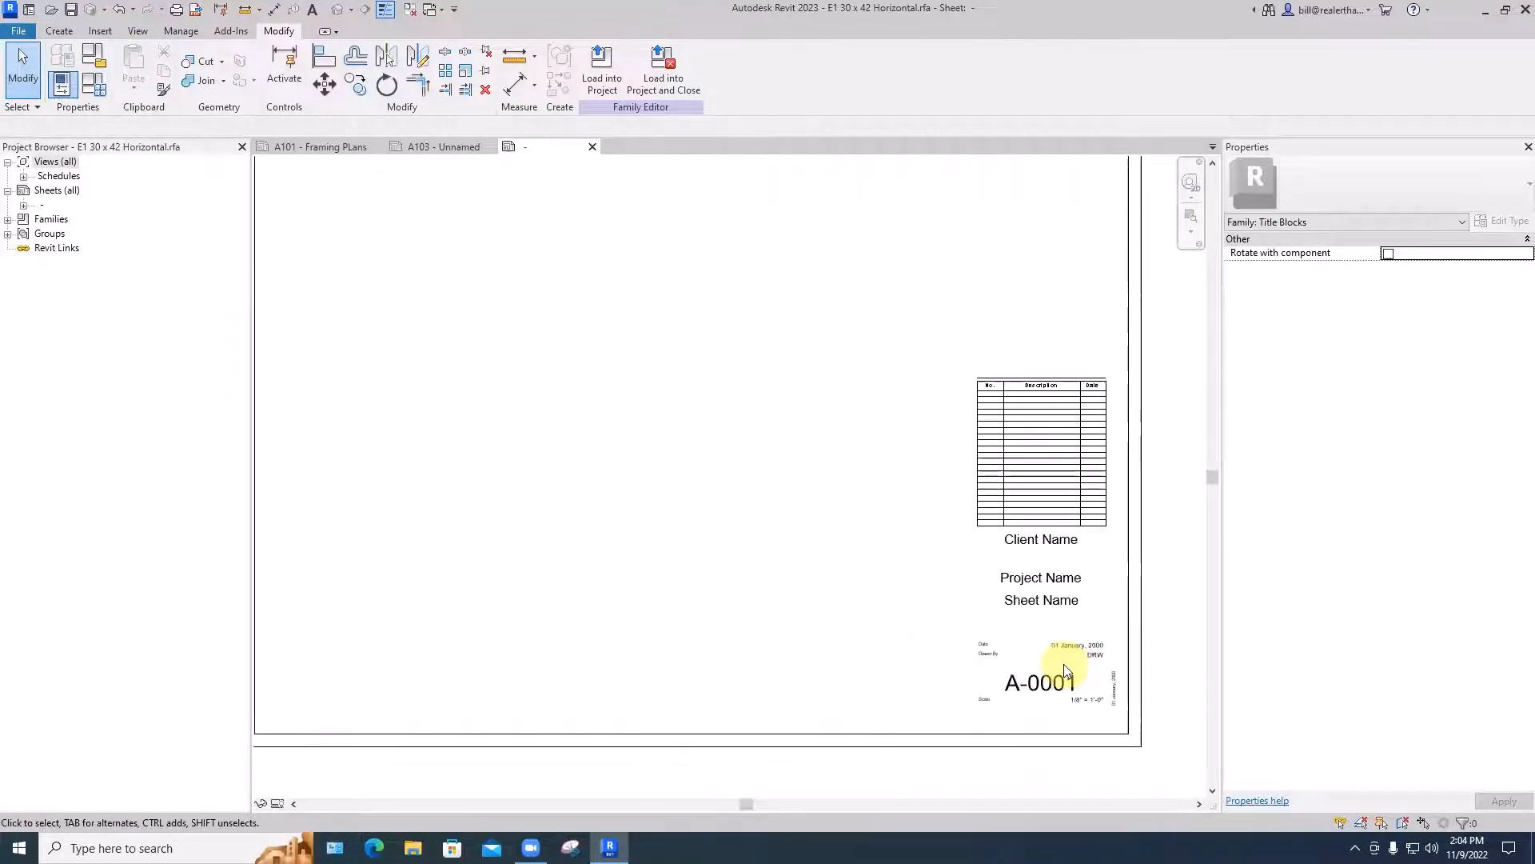
scroll(914, 631, "down", 2)
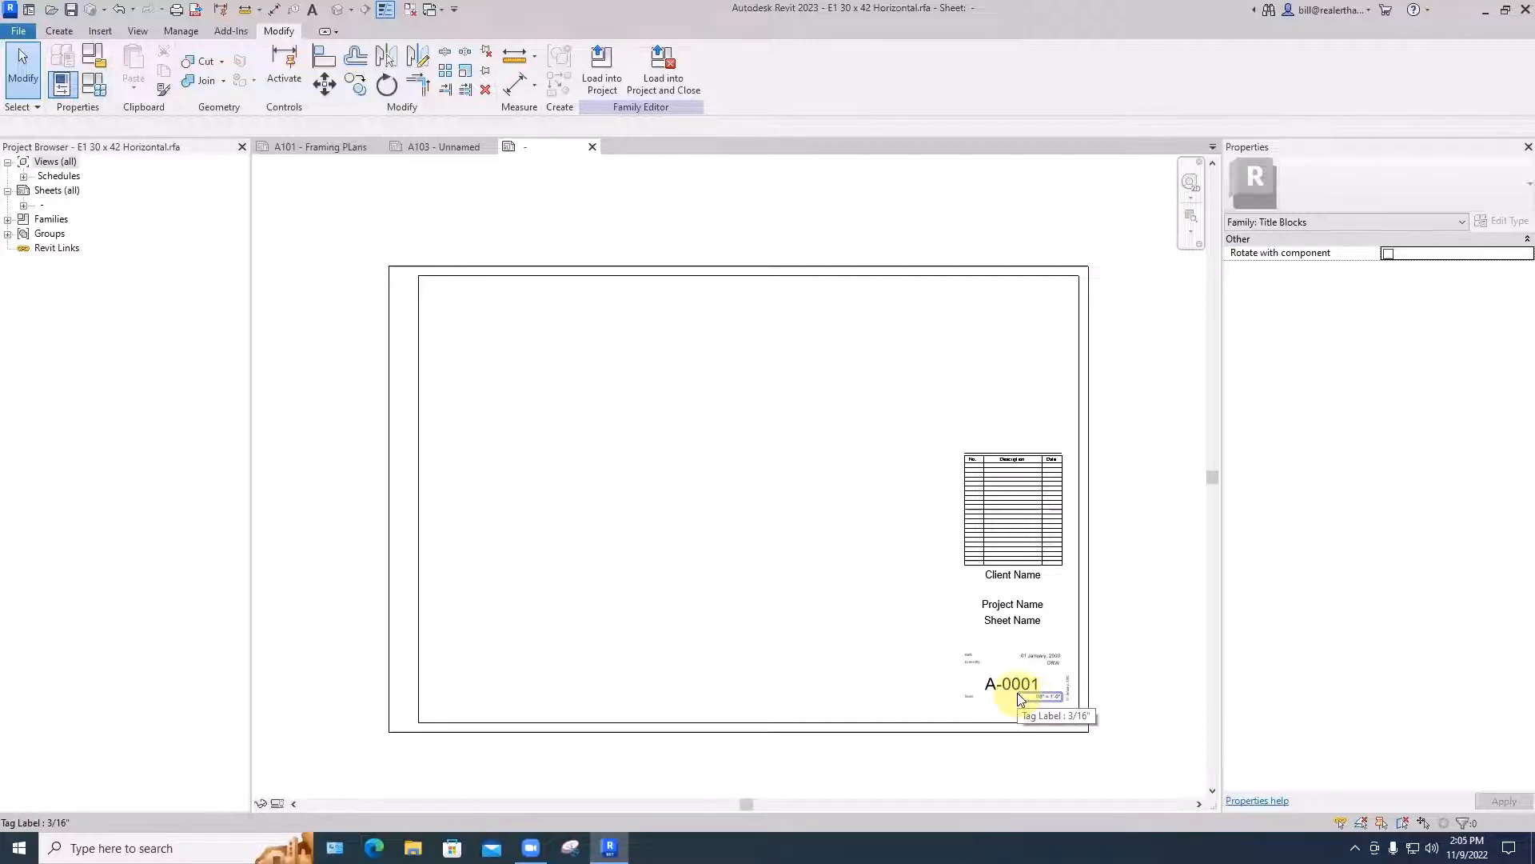
left_click(1027, 507)
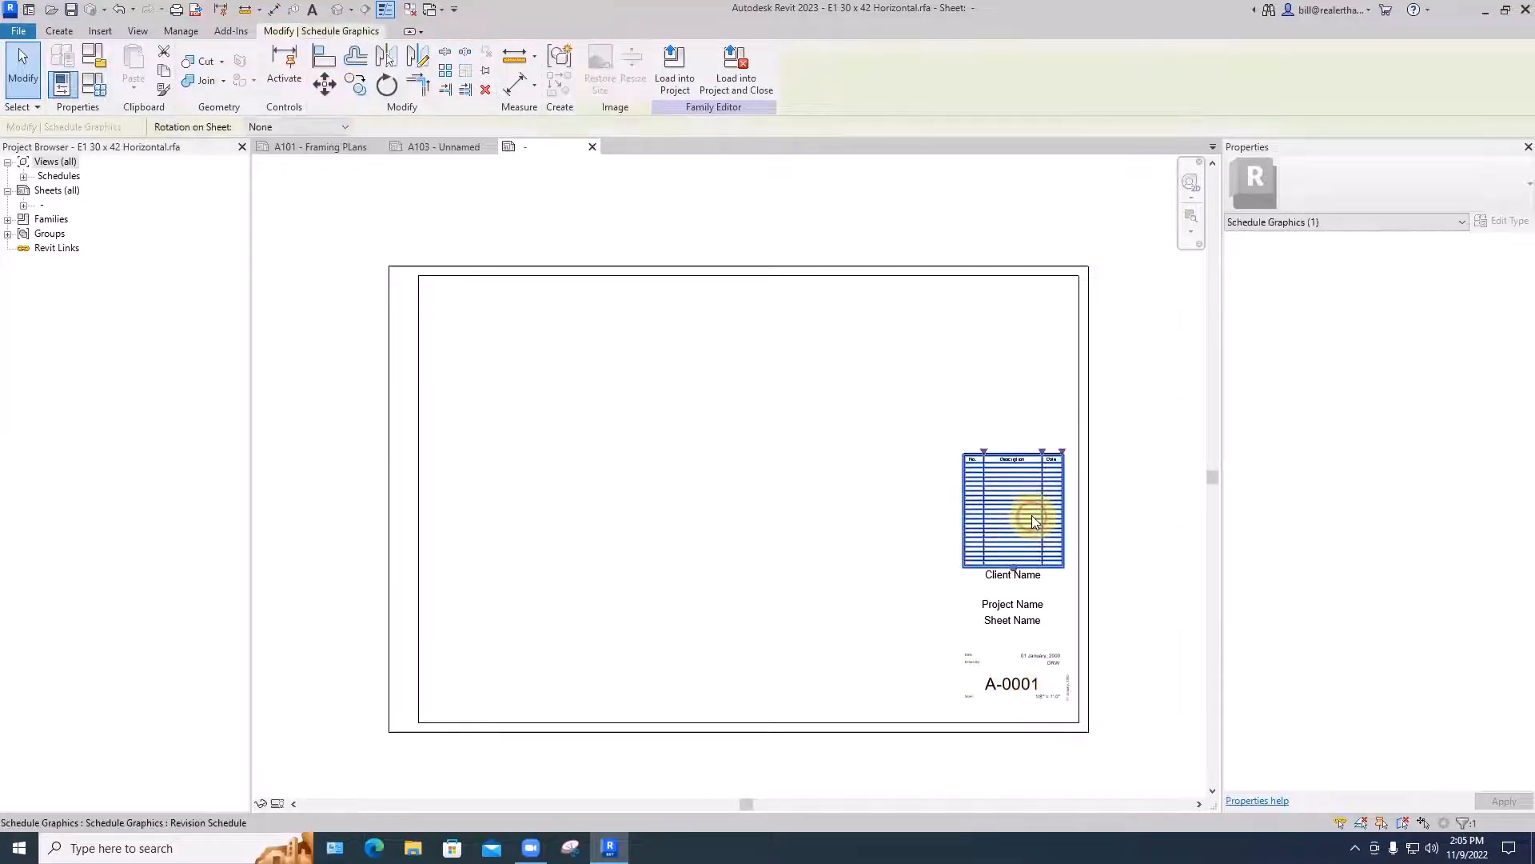
scroll(1030, 510, "up", 2)
scroll(1007, 555, "up", 2)
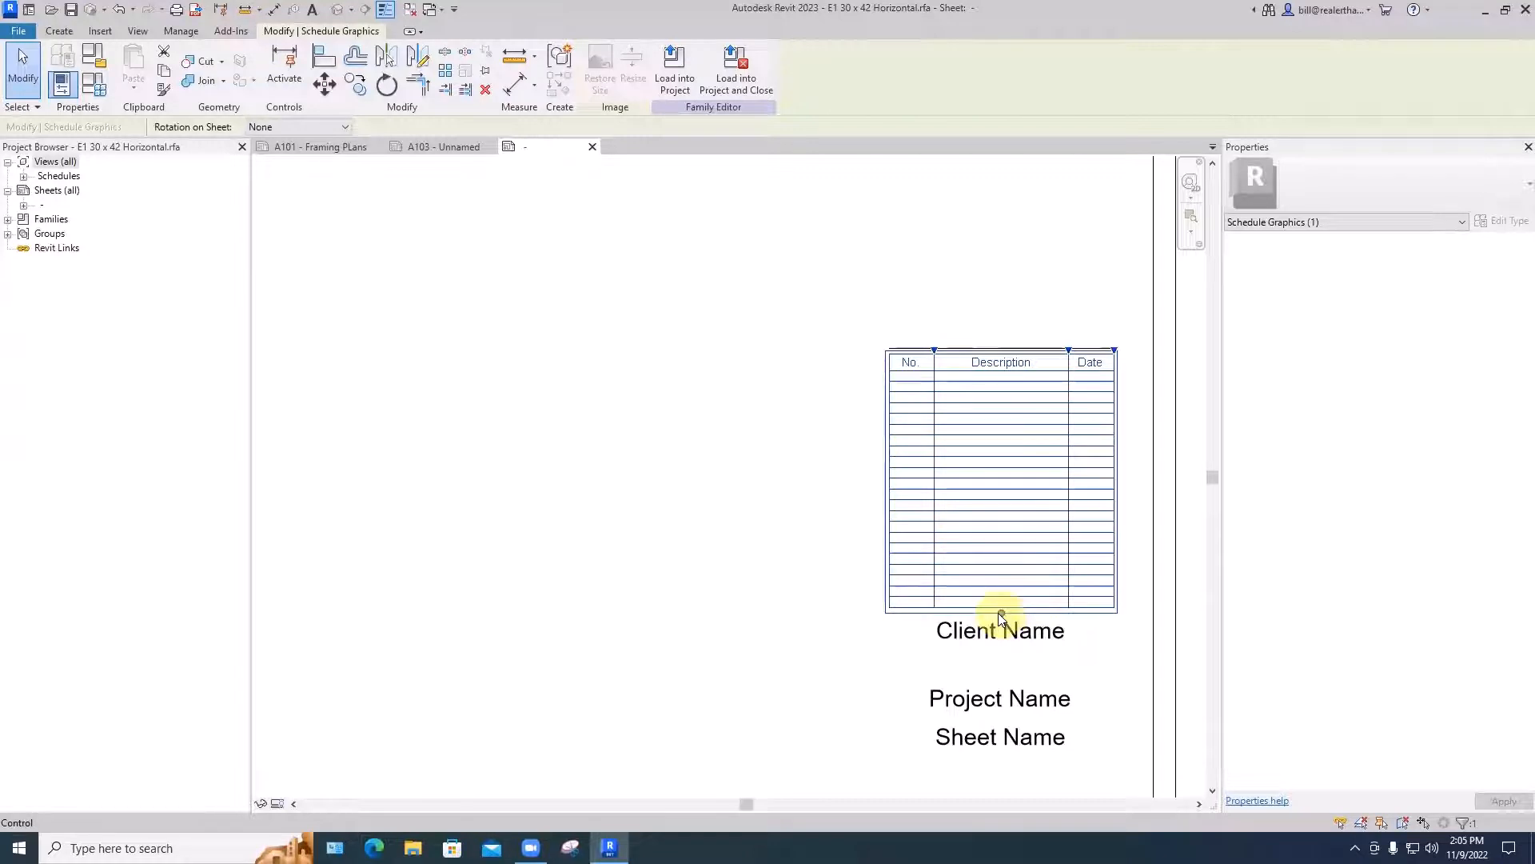
left_click_drag(1000, 612, 1001, 447)
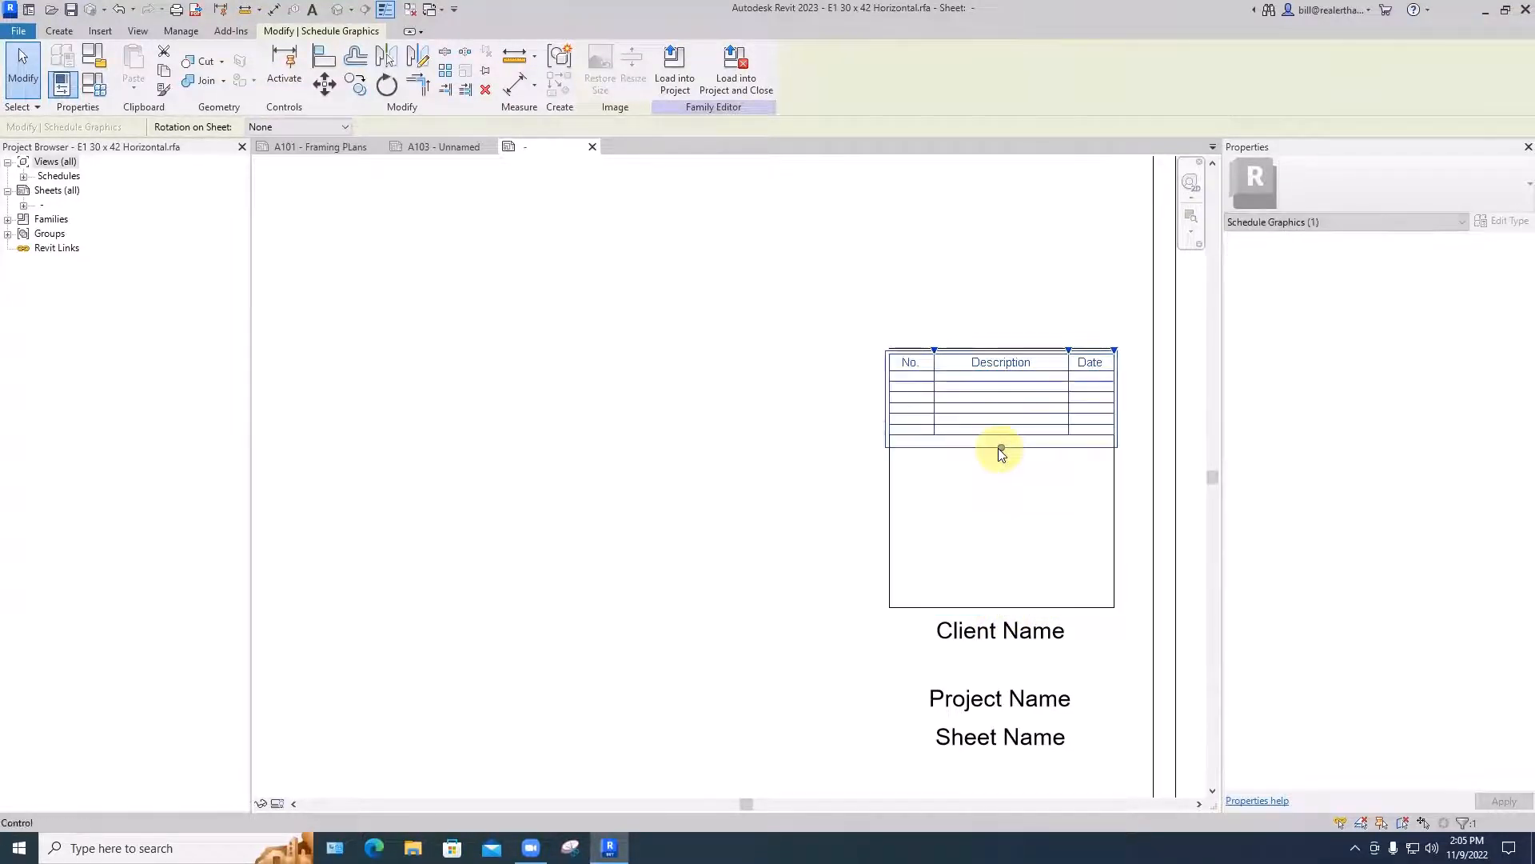
left_click(845, 518)
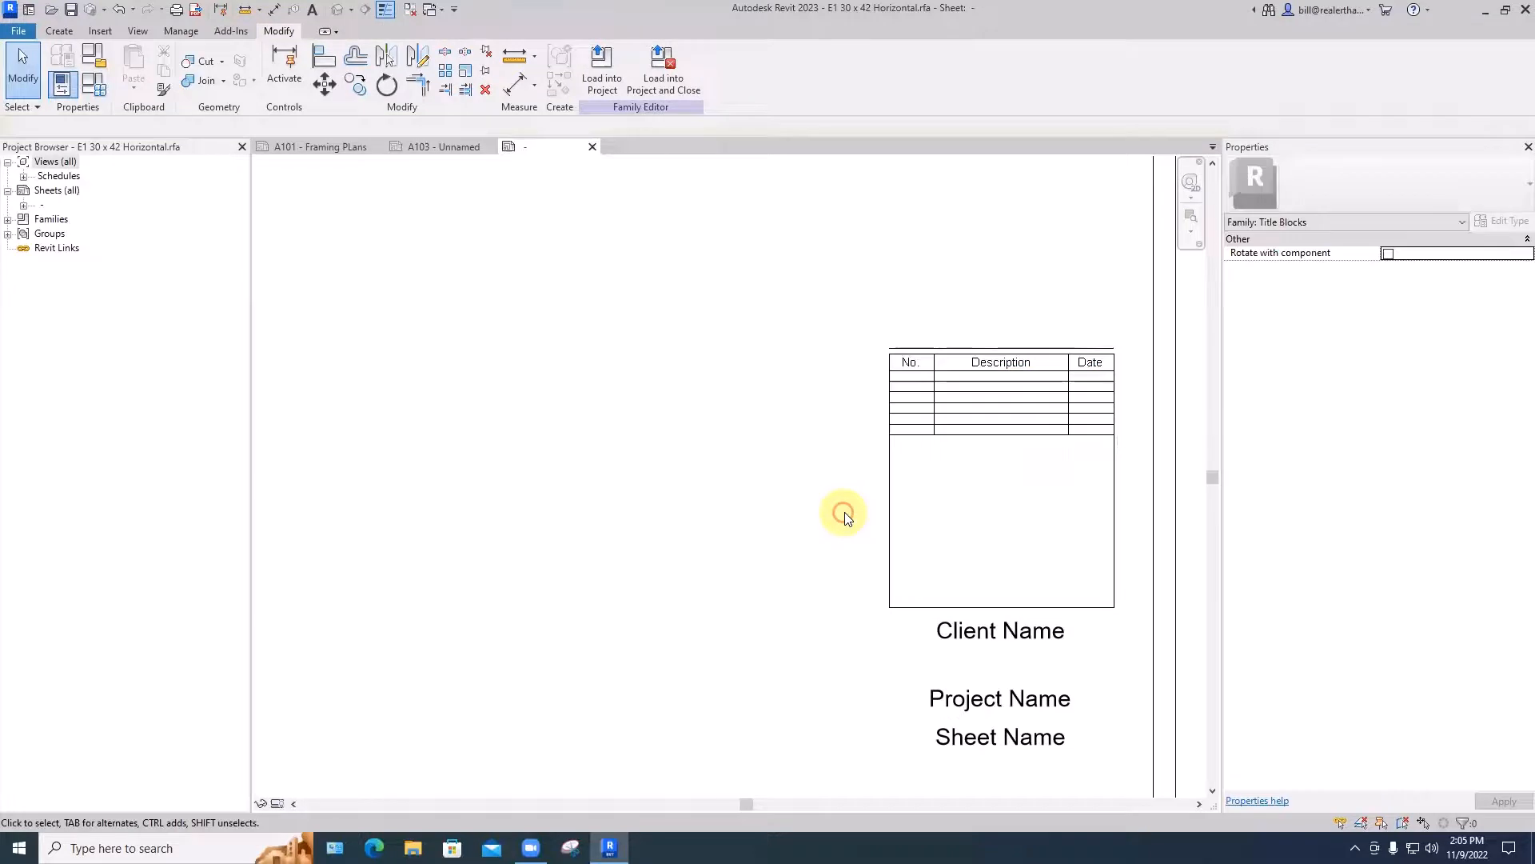
- Delete the four leftover border lines that framed the original full-height revision schedule
left_click(893, 515)
key("BackSpace")
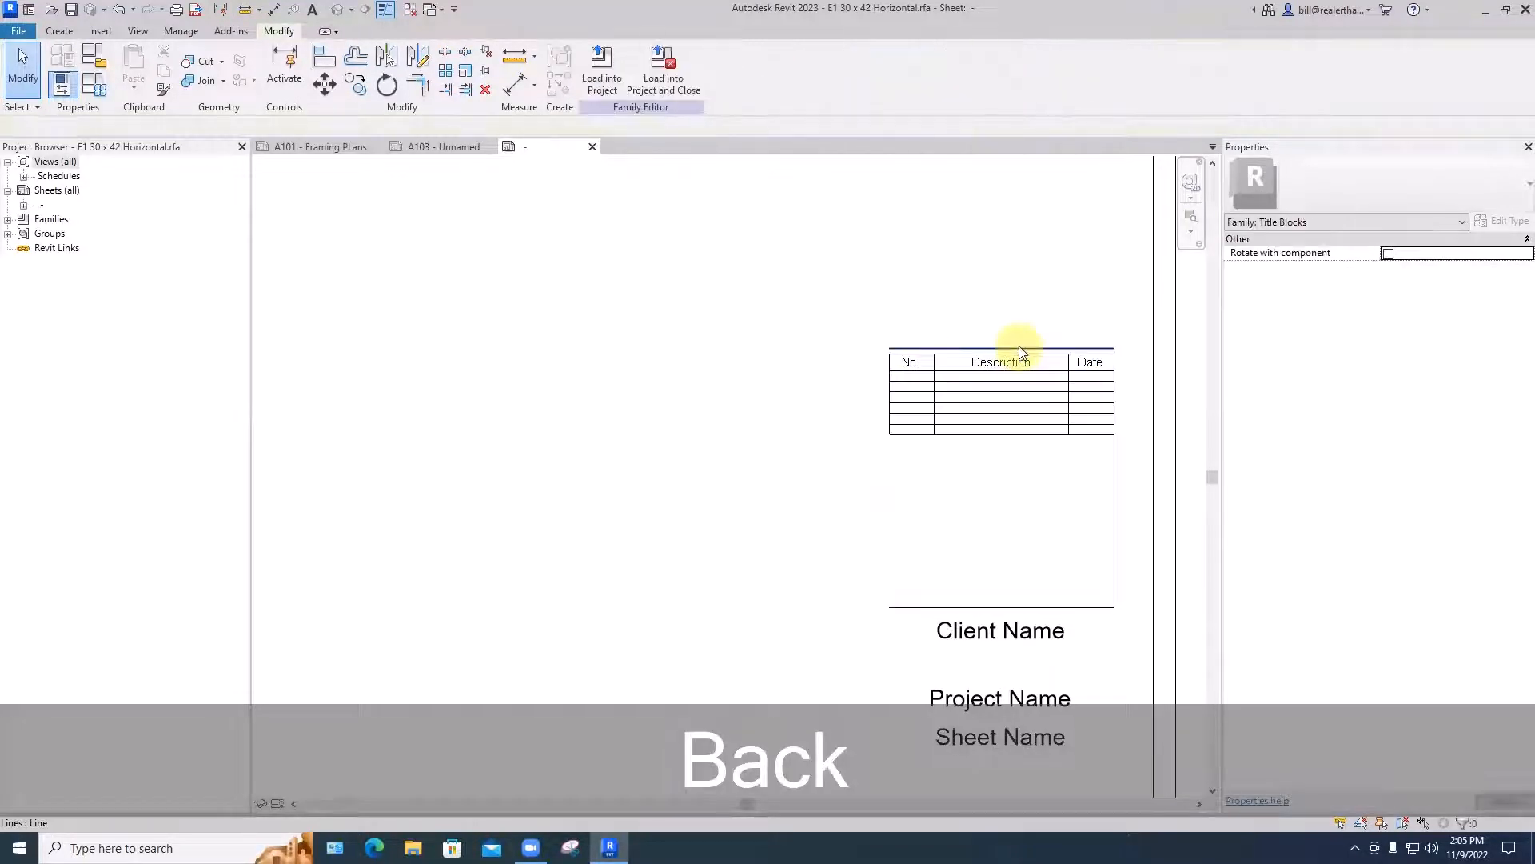
left_click(1019, 350)
key("BackSpace")
left_click(1114, 469)
key("BackSpace")
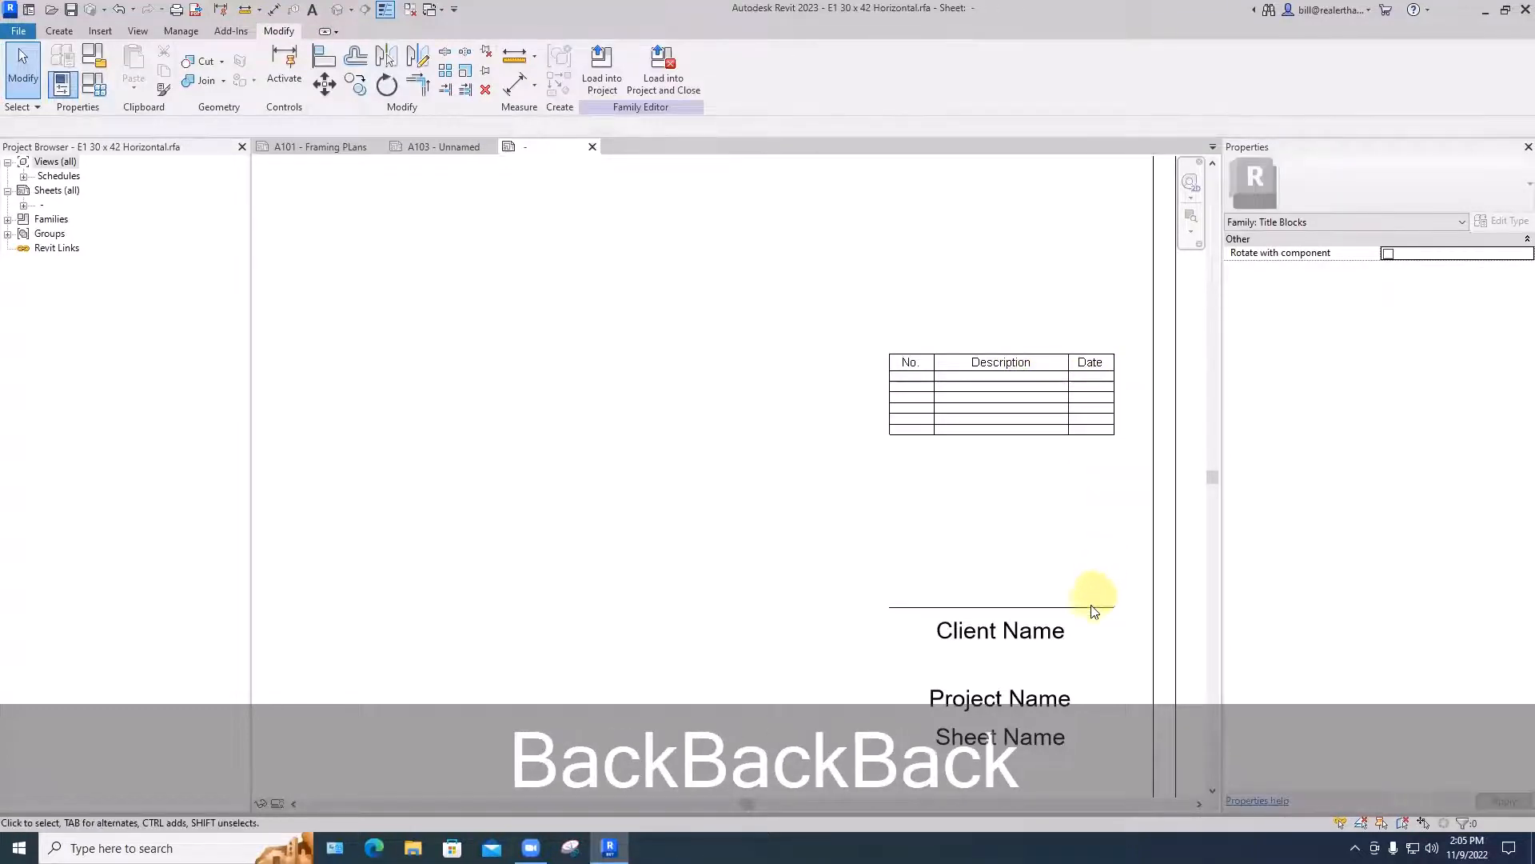
key("BackSpace")
scroll(1046, 514, "down", 5)
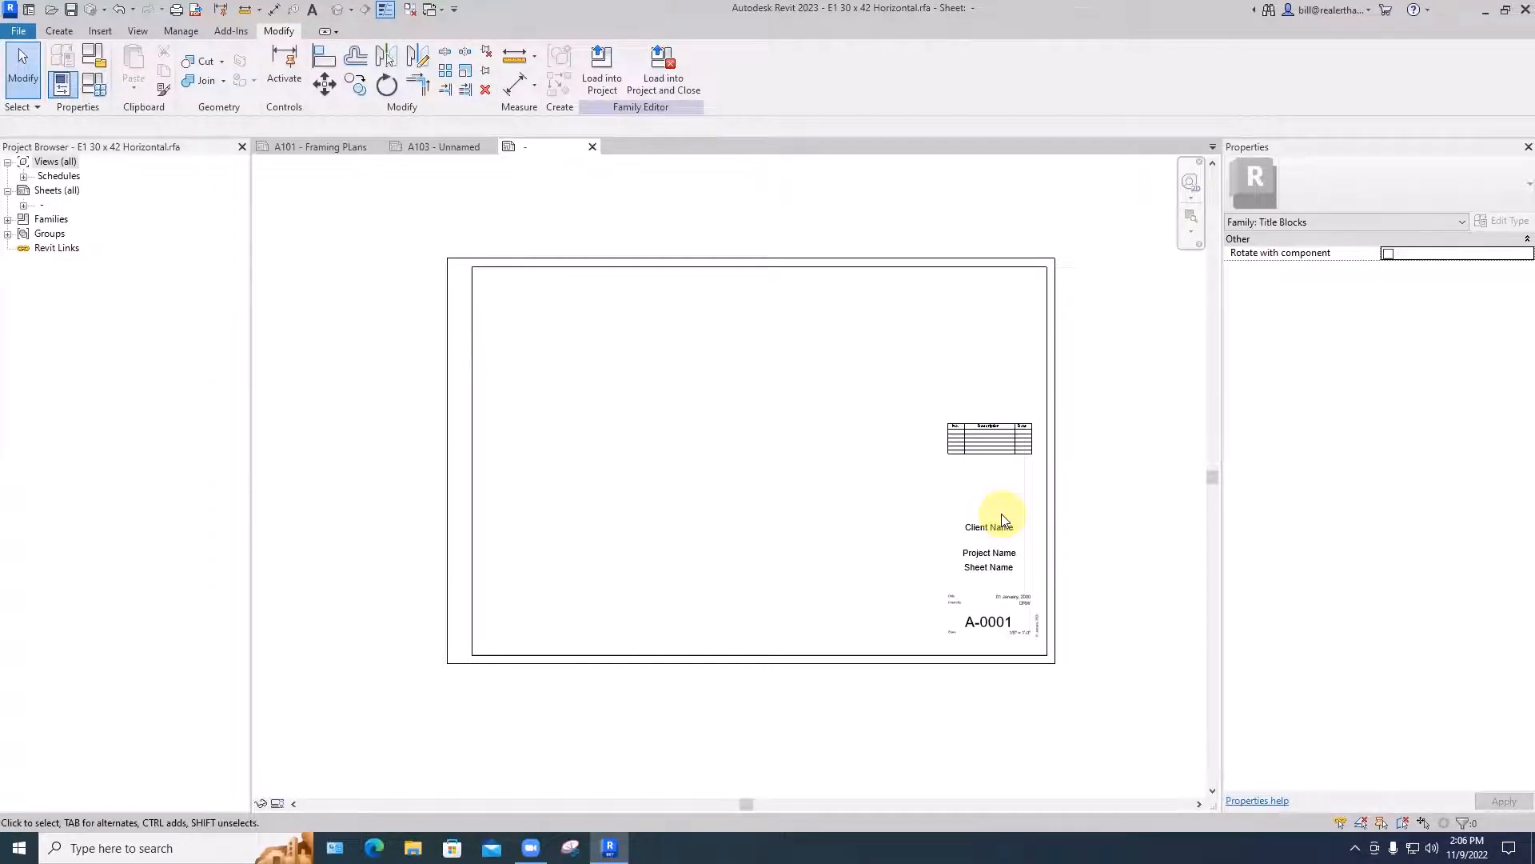
- Set the text font of the Client Name label's 3/8" type to Bodoni MT
scroll(1001, 513, "up", 4)
left_click(973, 515)
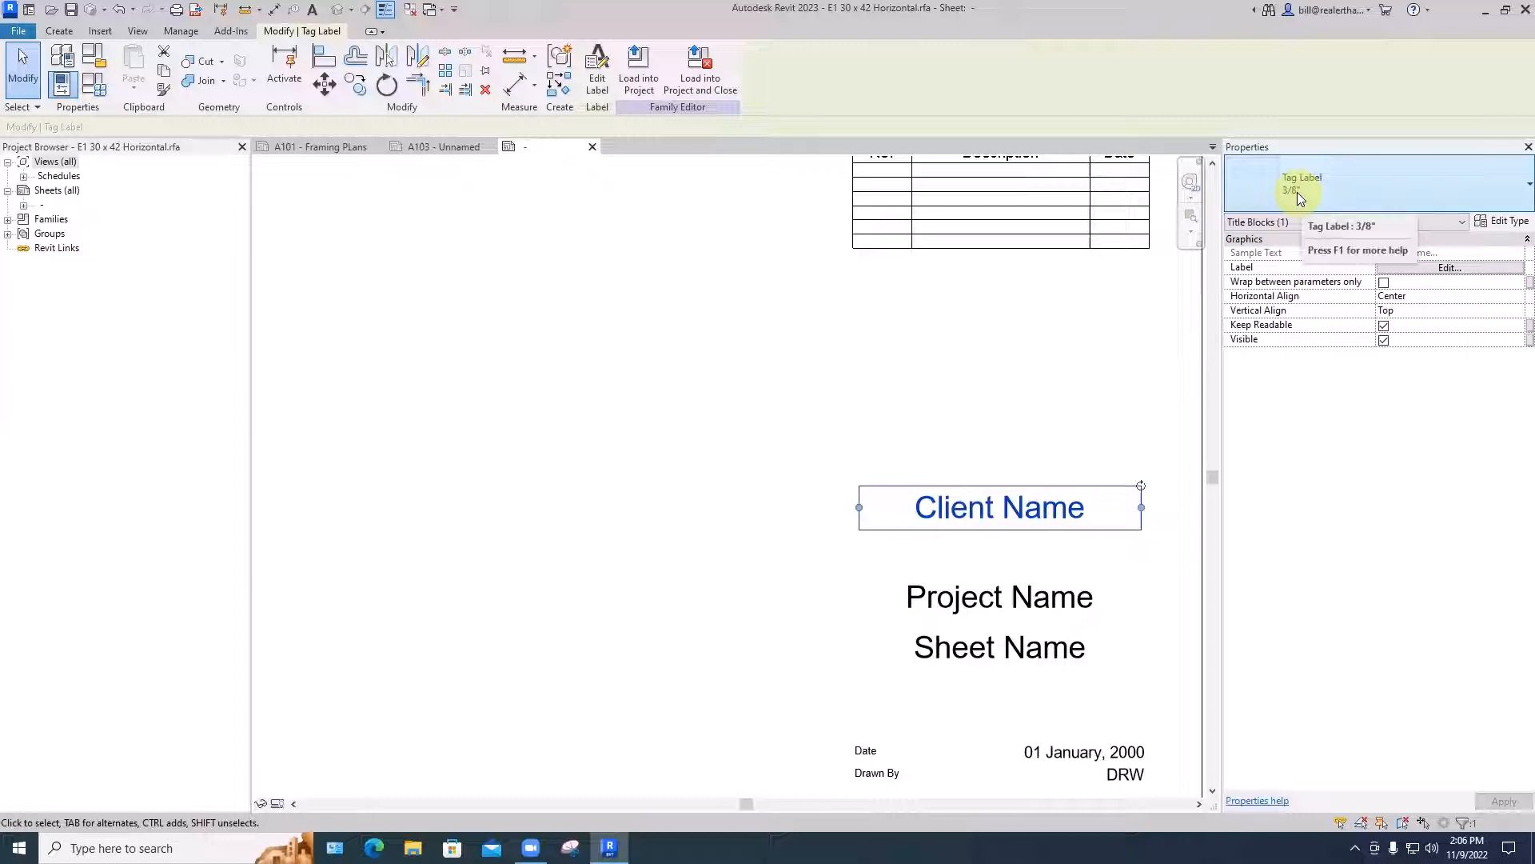
left_click(1509, 224)
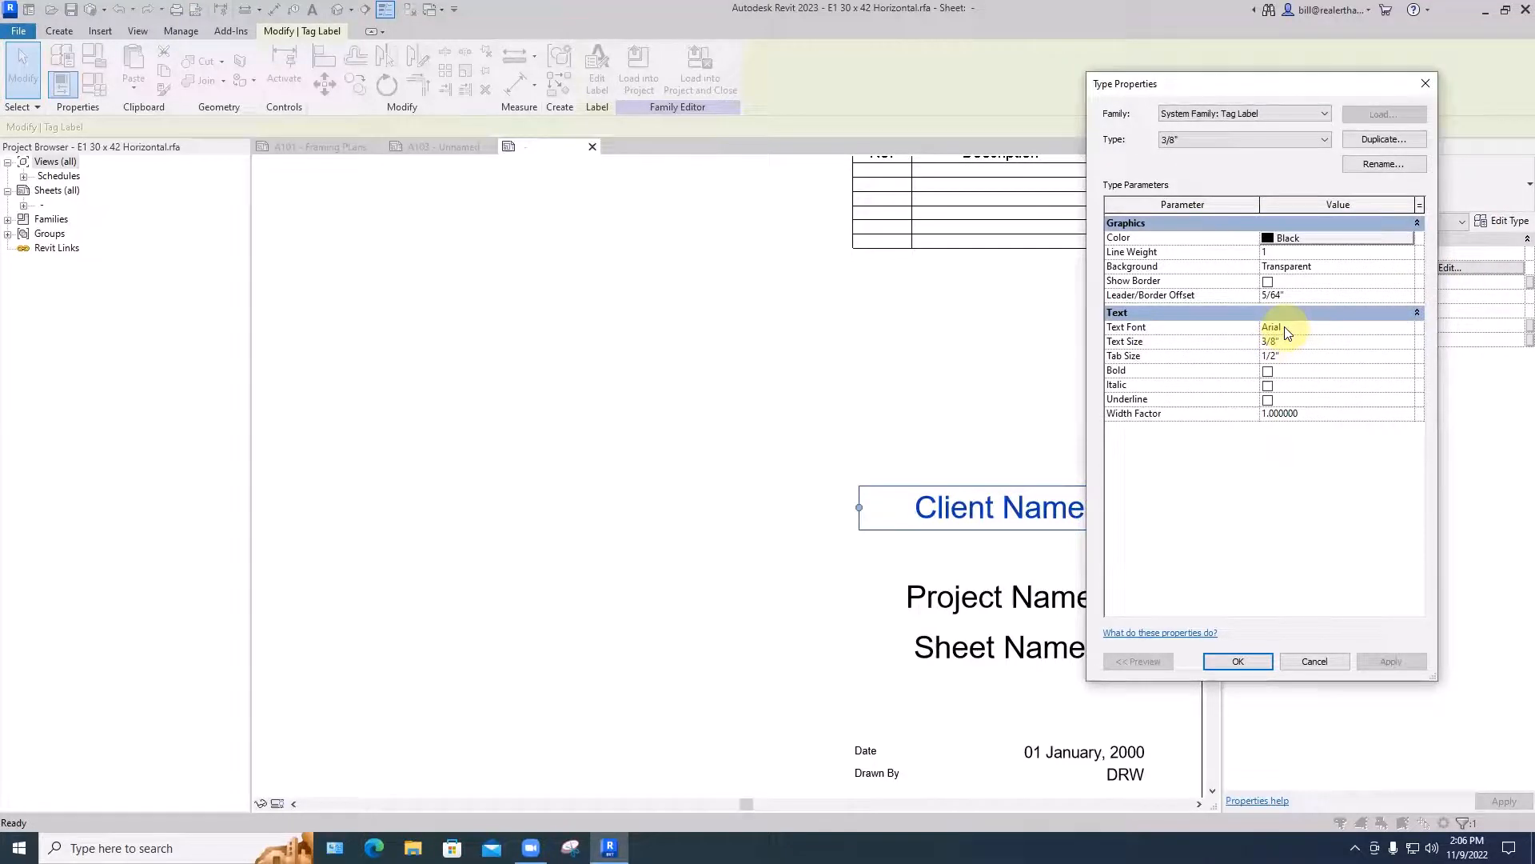
left_click(1285, 332)
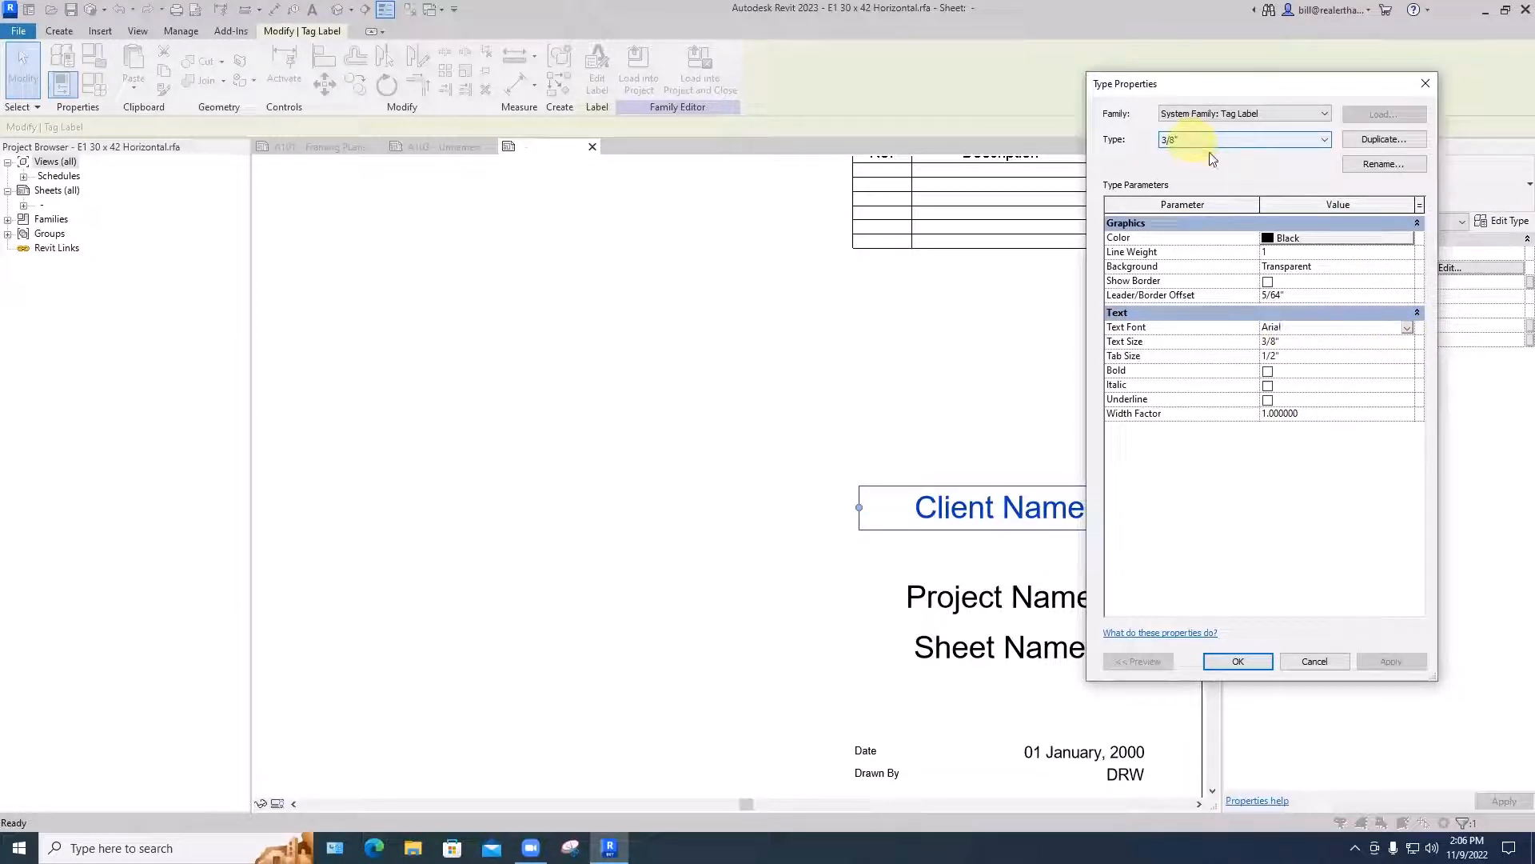
left_click(1408, 328)
scroll(1355, 368, "down", 3)
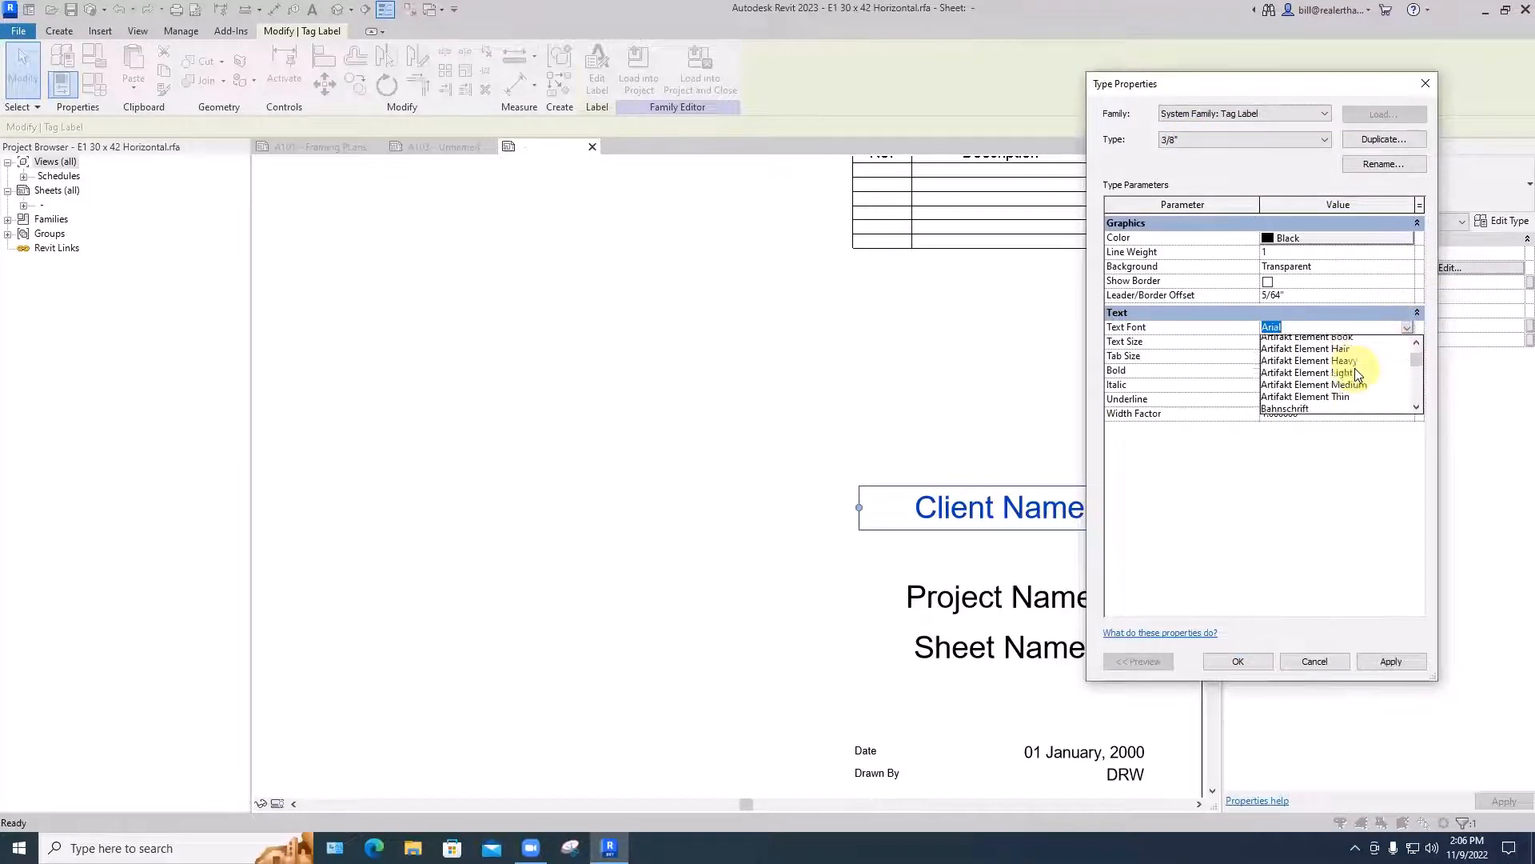
scroll(1357, 374, "down", 6)
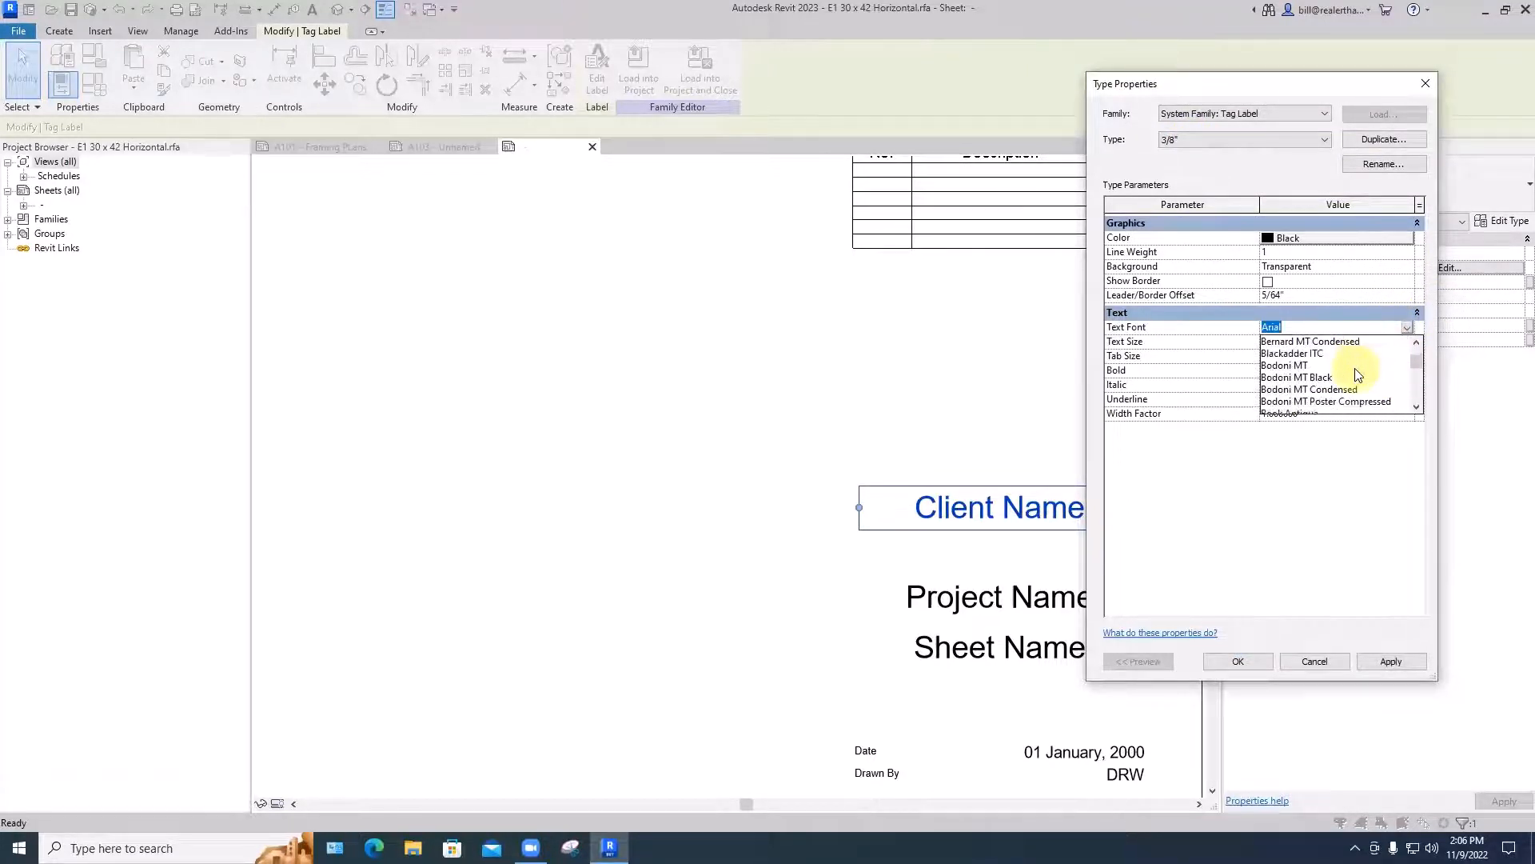
scroll(1357, 374, "up", 2)
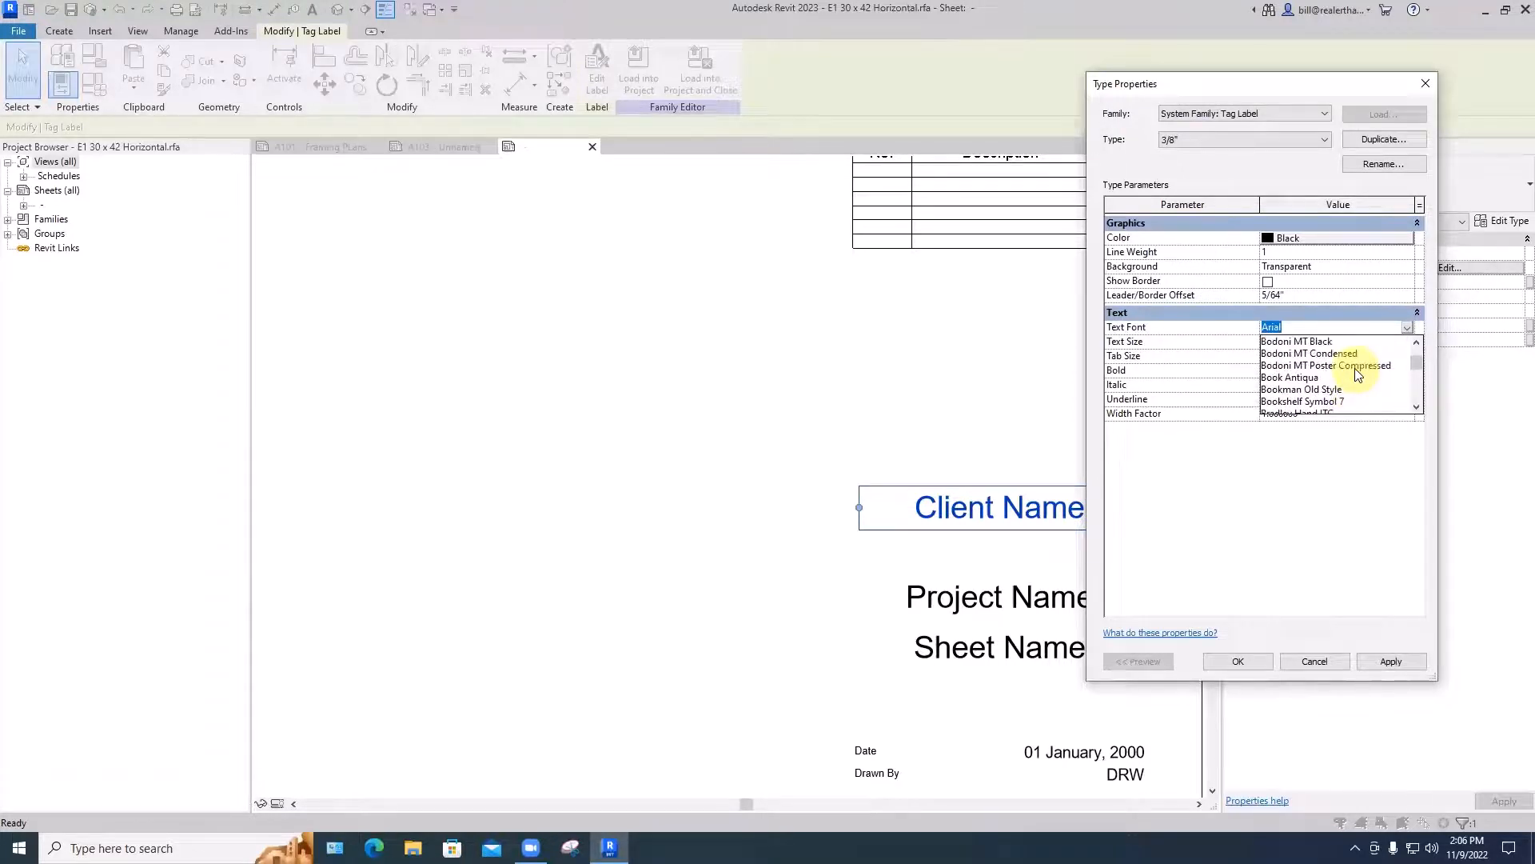
scroll(1357, 374, "up", 1)
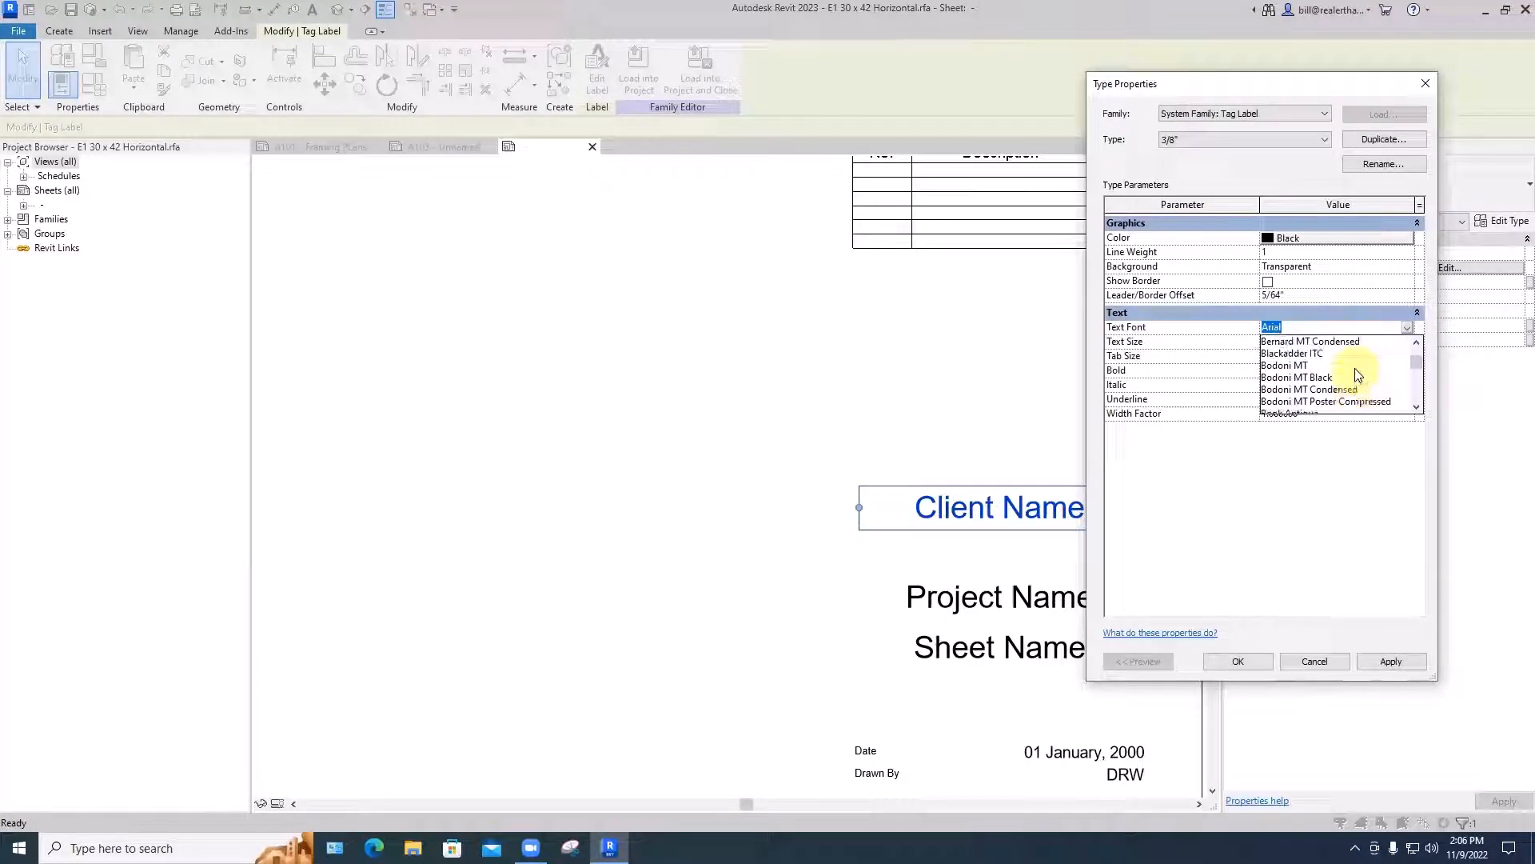
left_click(1283, 373)
left_click(1378, 662)
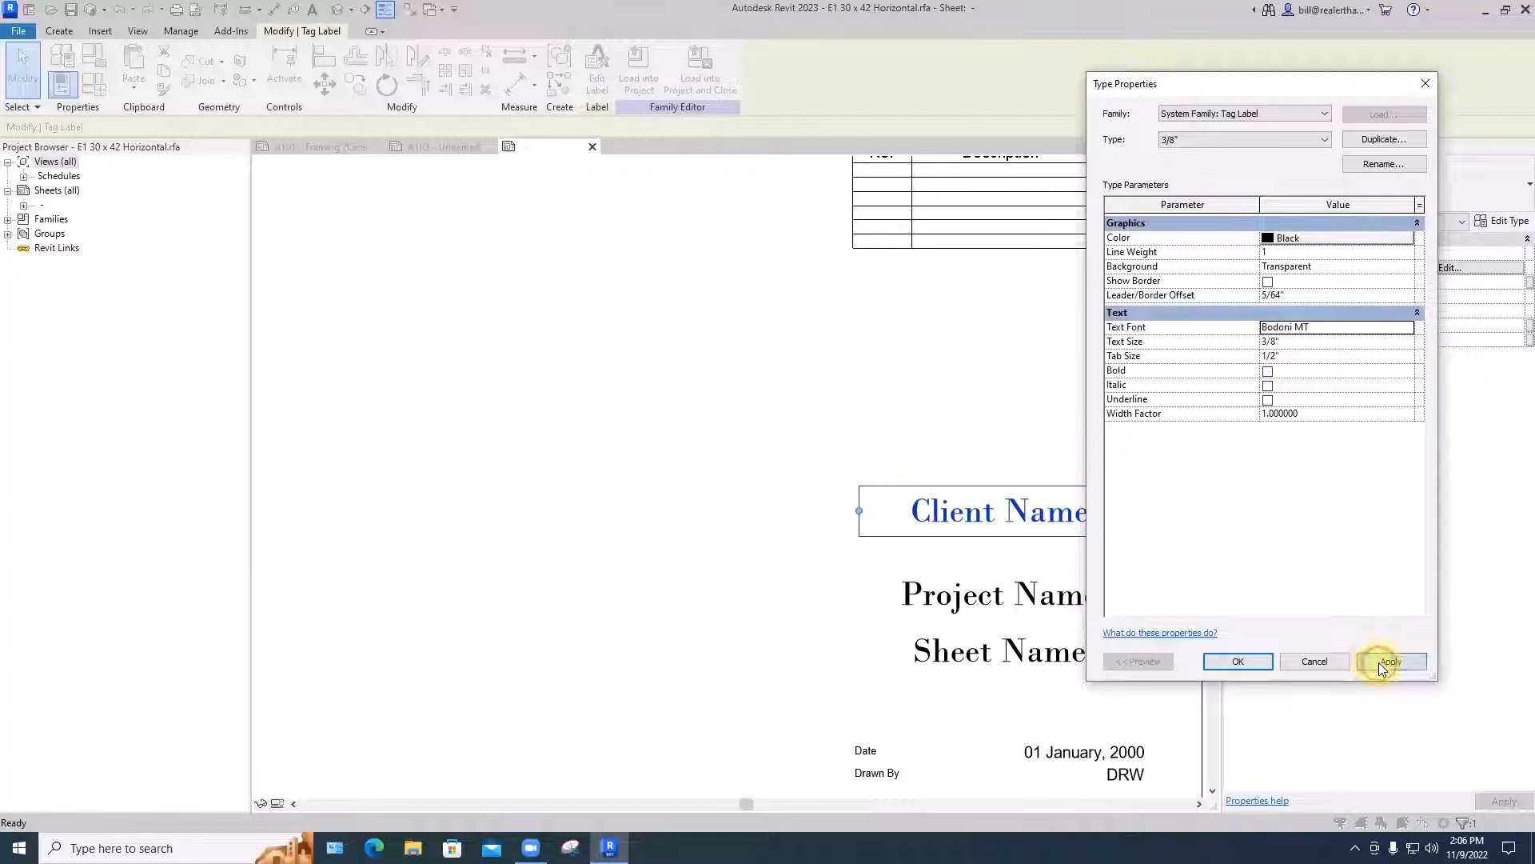
left_click(1239, 663)
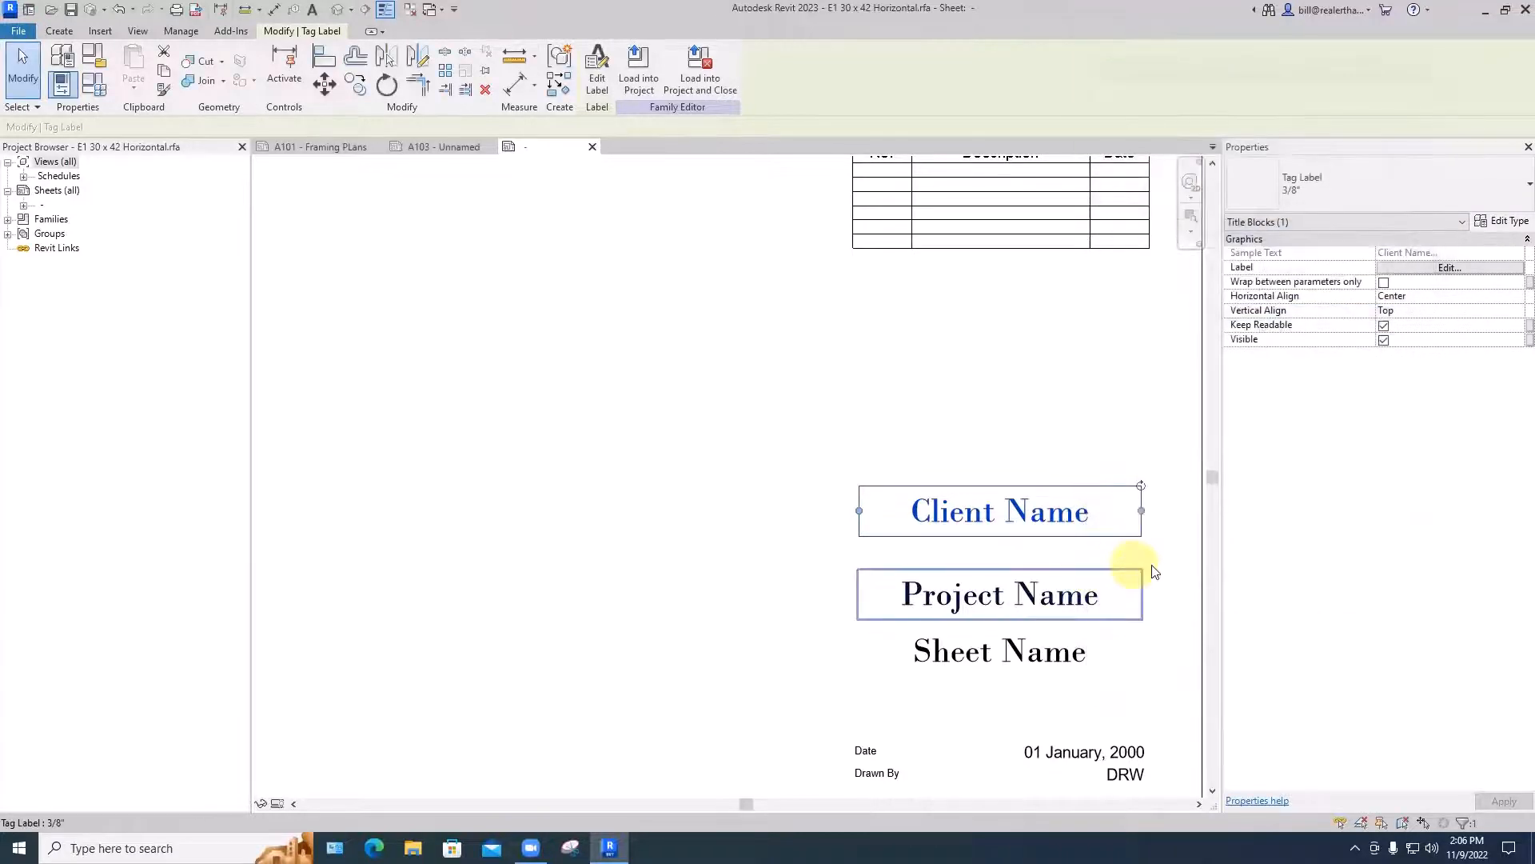
left_click(1161, 569)
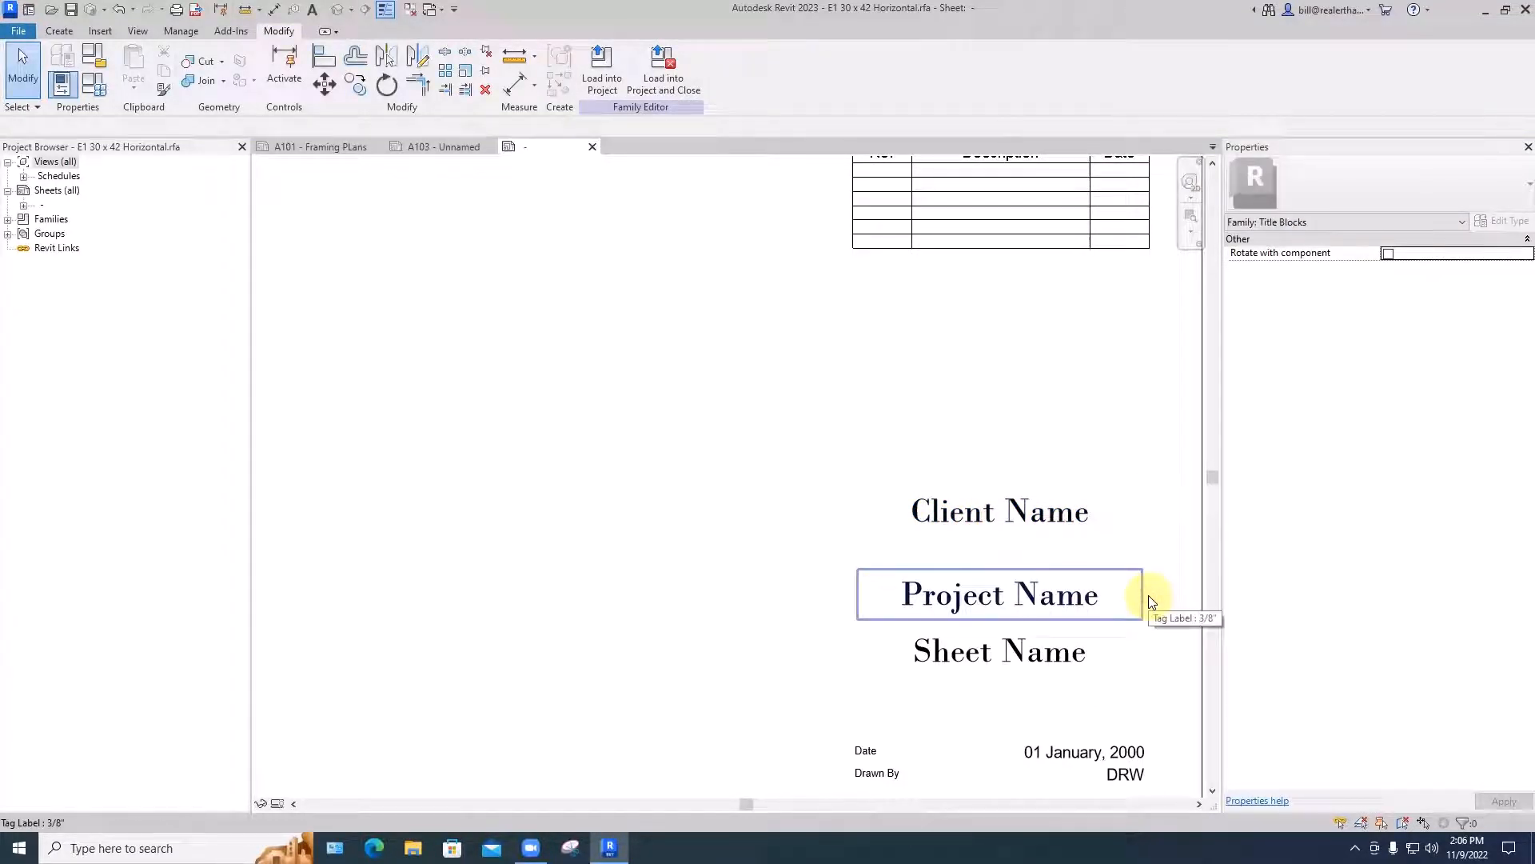
- Check the label type used by the Client Name, Project Name and Sheet Name labels
middle_click_drag(1139, 634, 1083, 449)
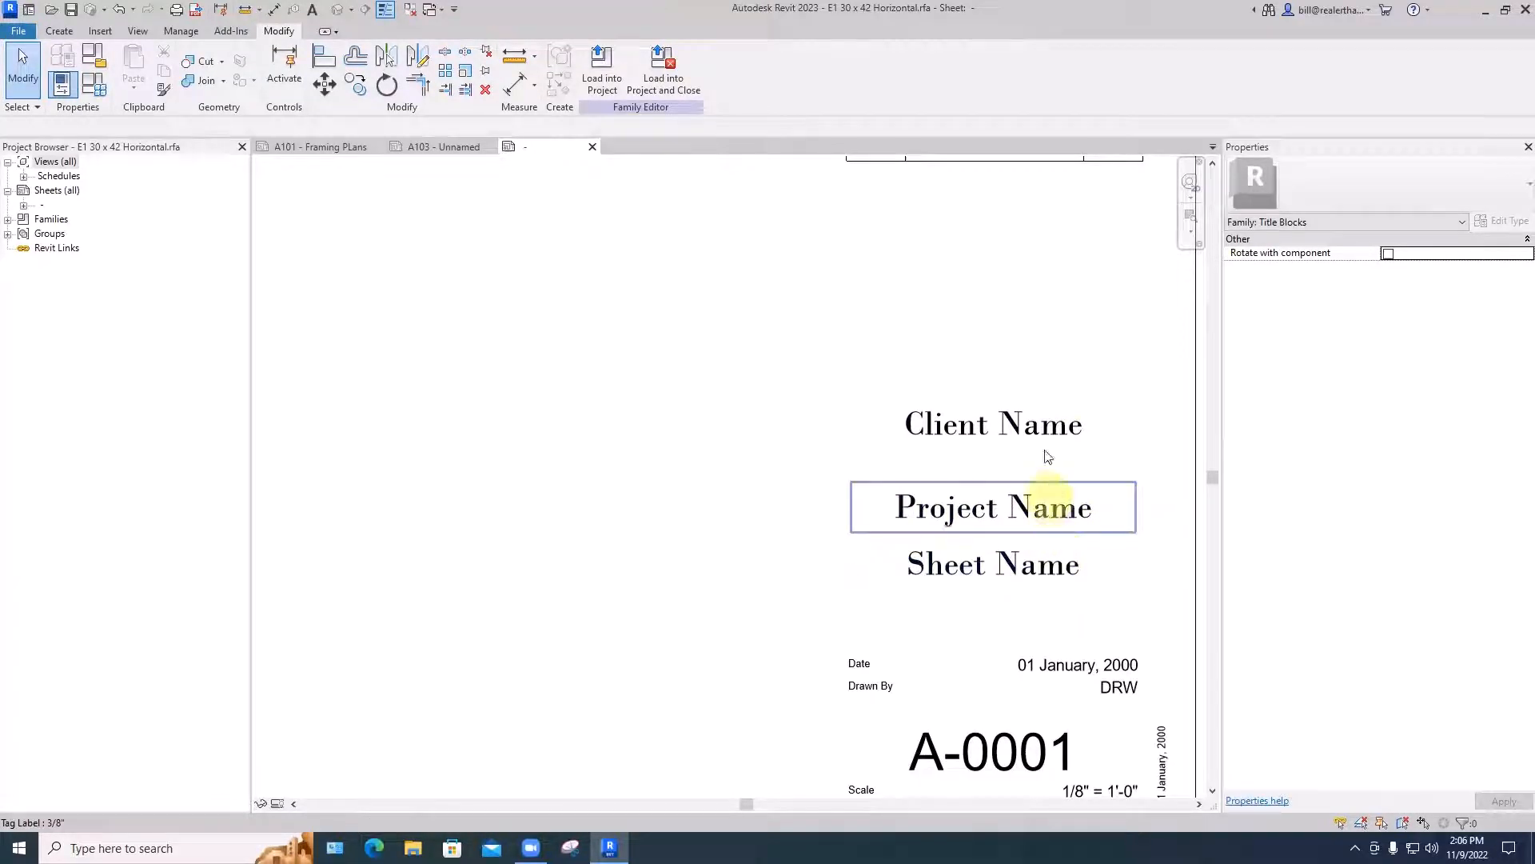
left_click(1039, 426)
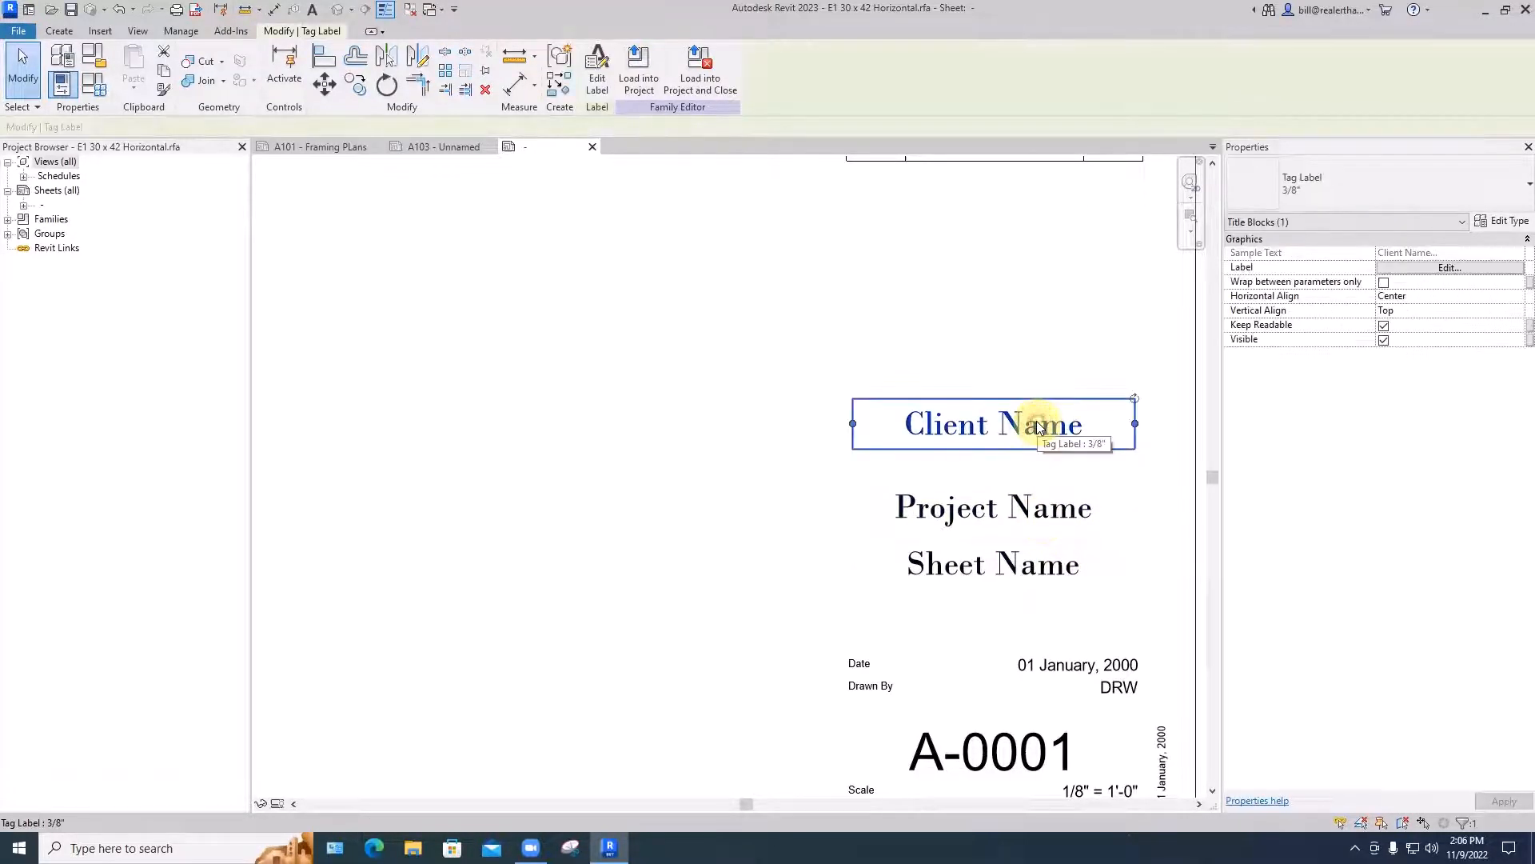
left_click(1064, 510)
left_click(1049, 565)
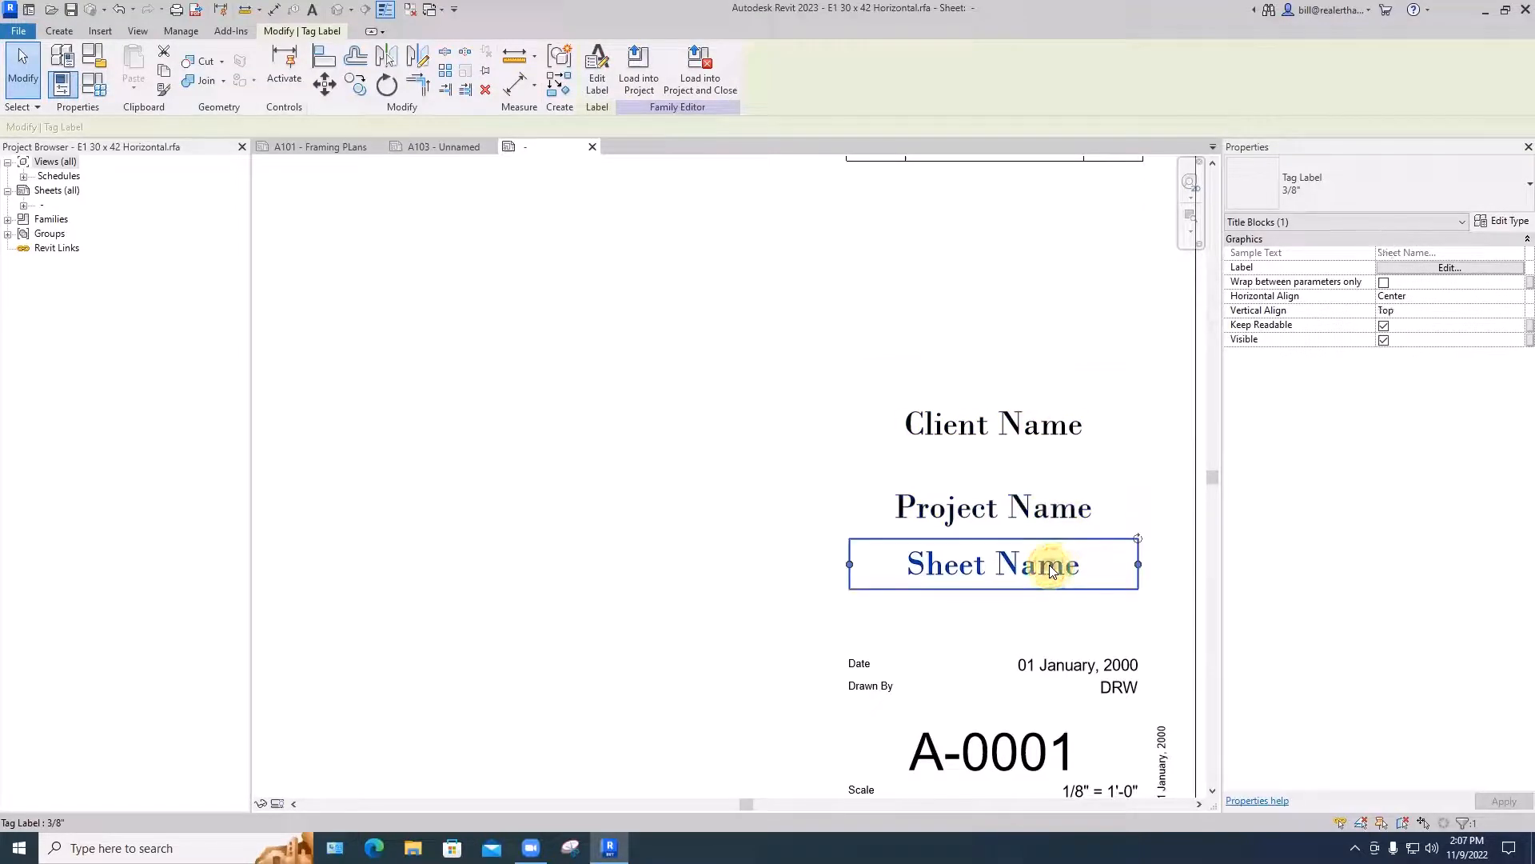
scroll(1050, 569, "down", 3)
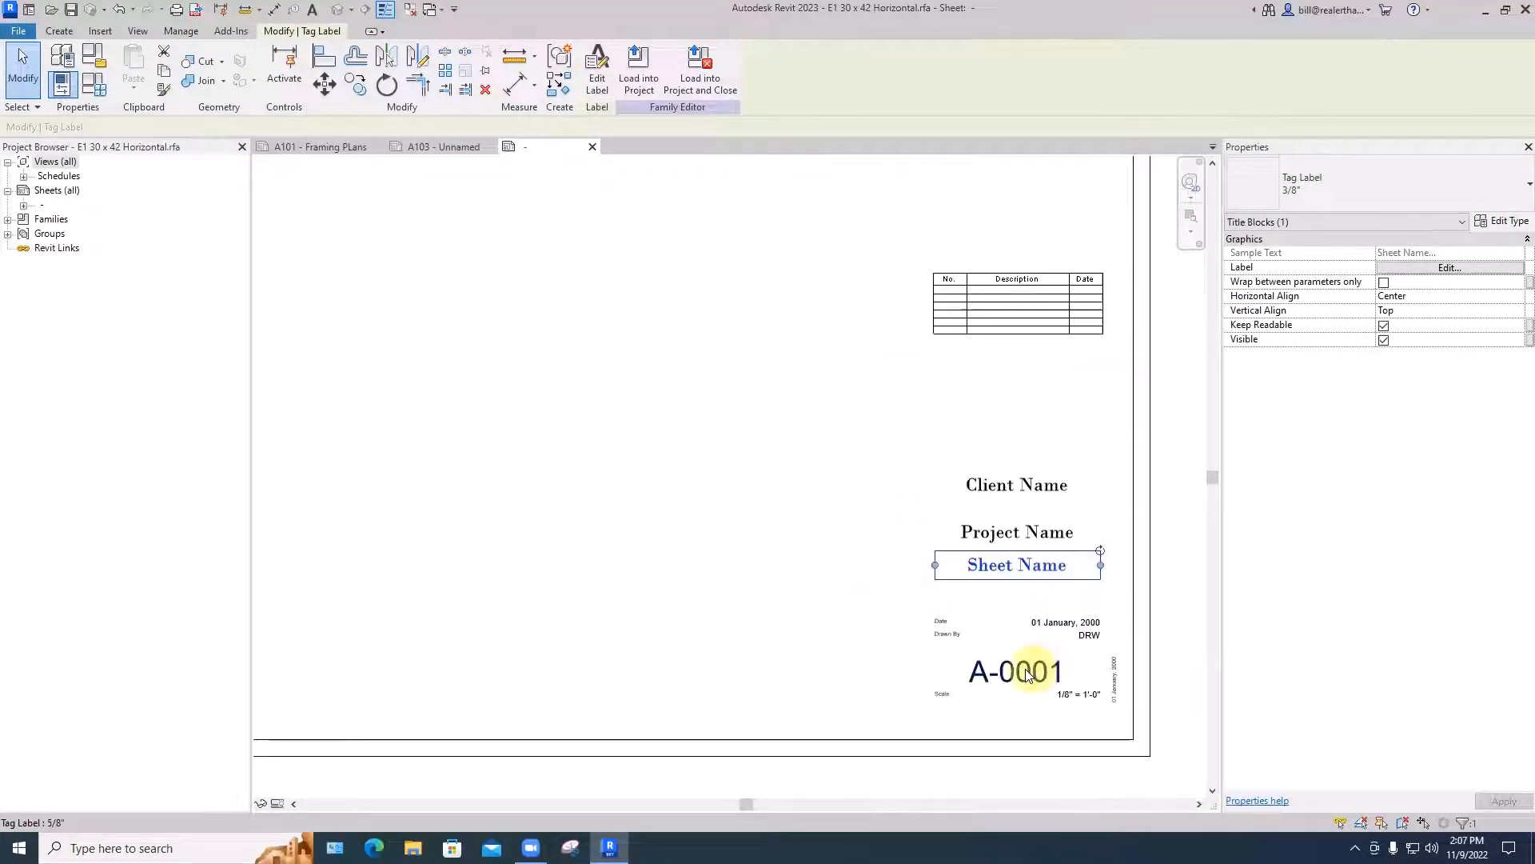
- Make the 5/8" label type of the sheet number A-0001 bold
left_click(1017, 673)
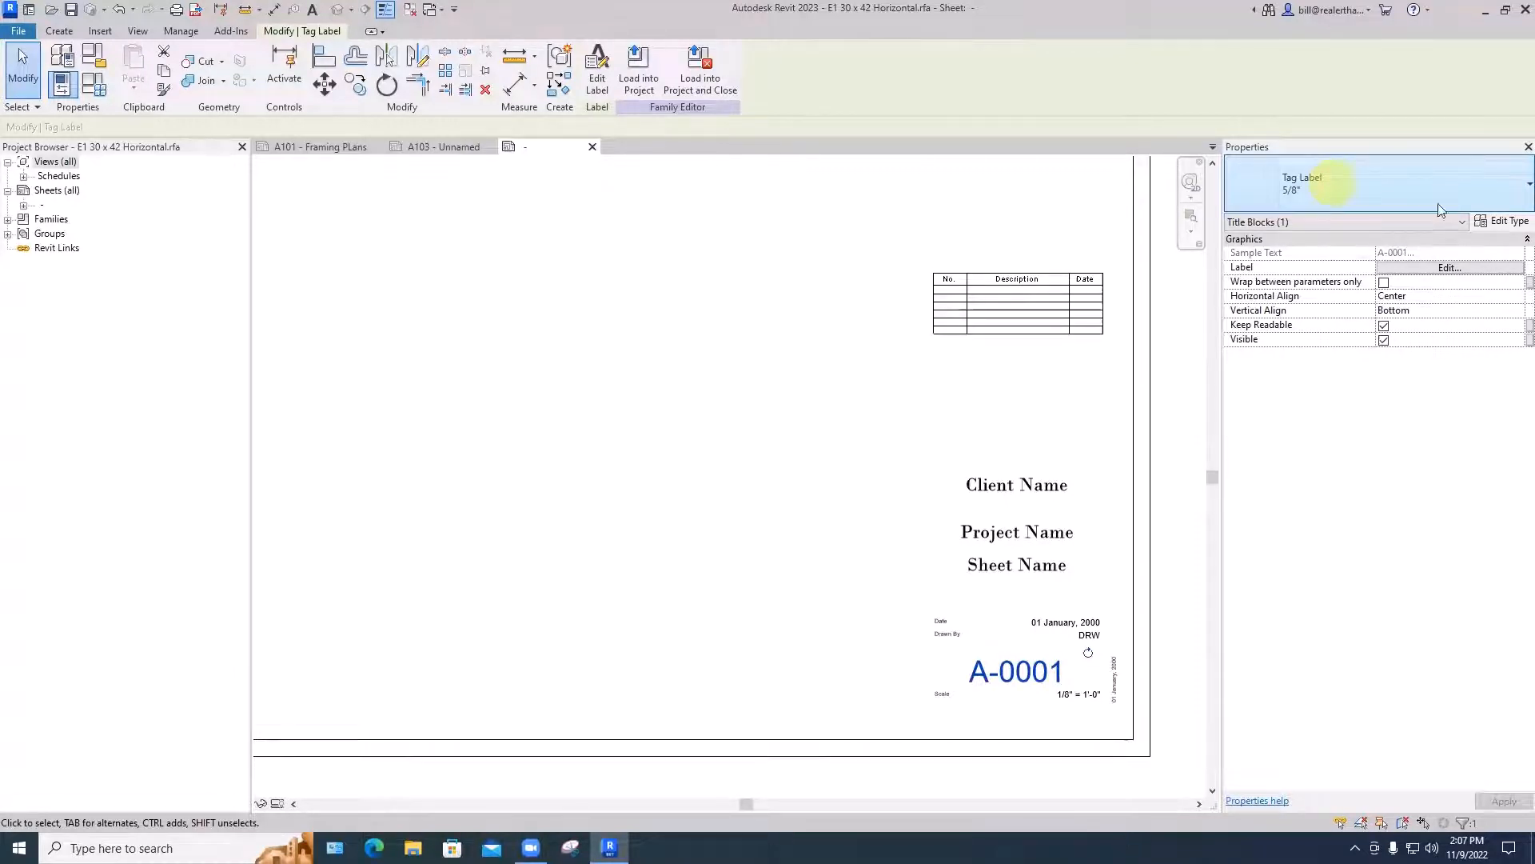
left_click(1508, 221)
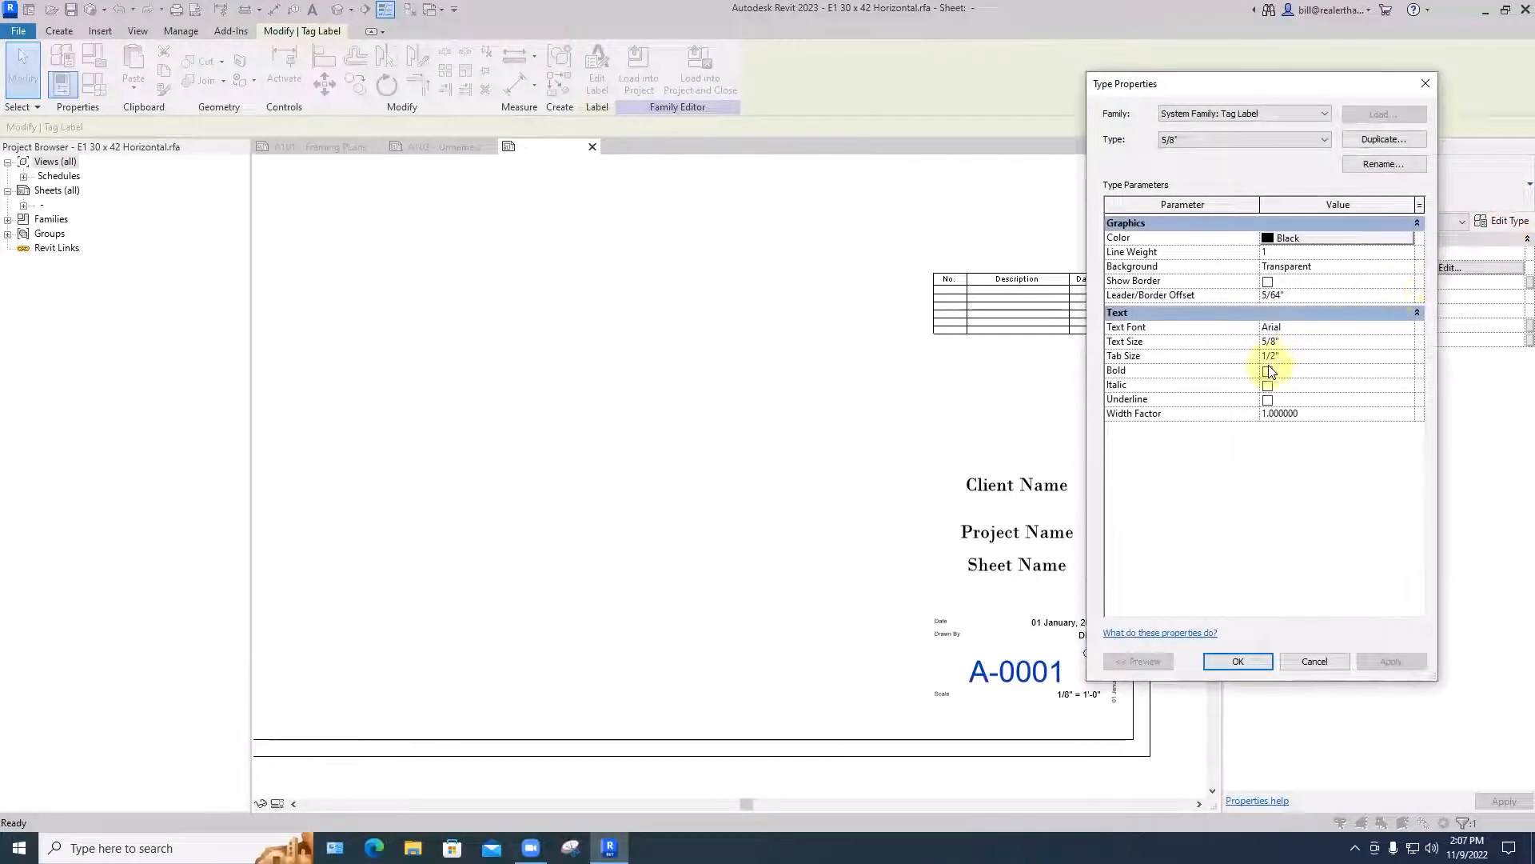
left_click(1266, 370)
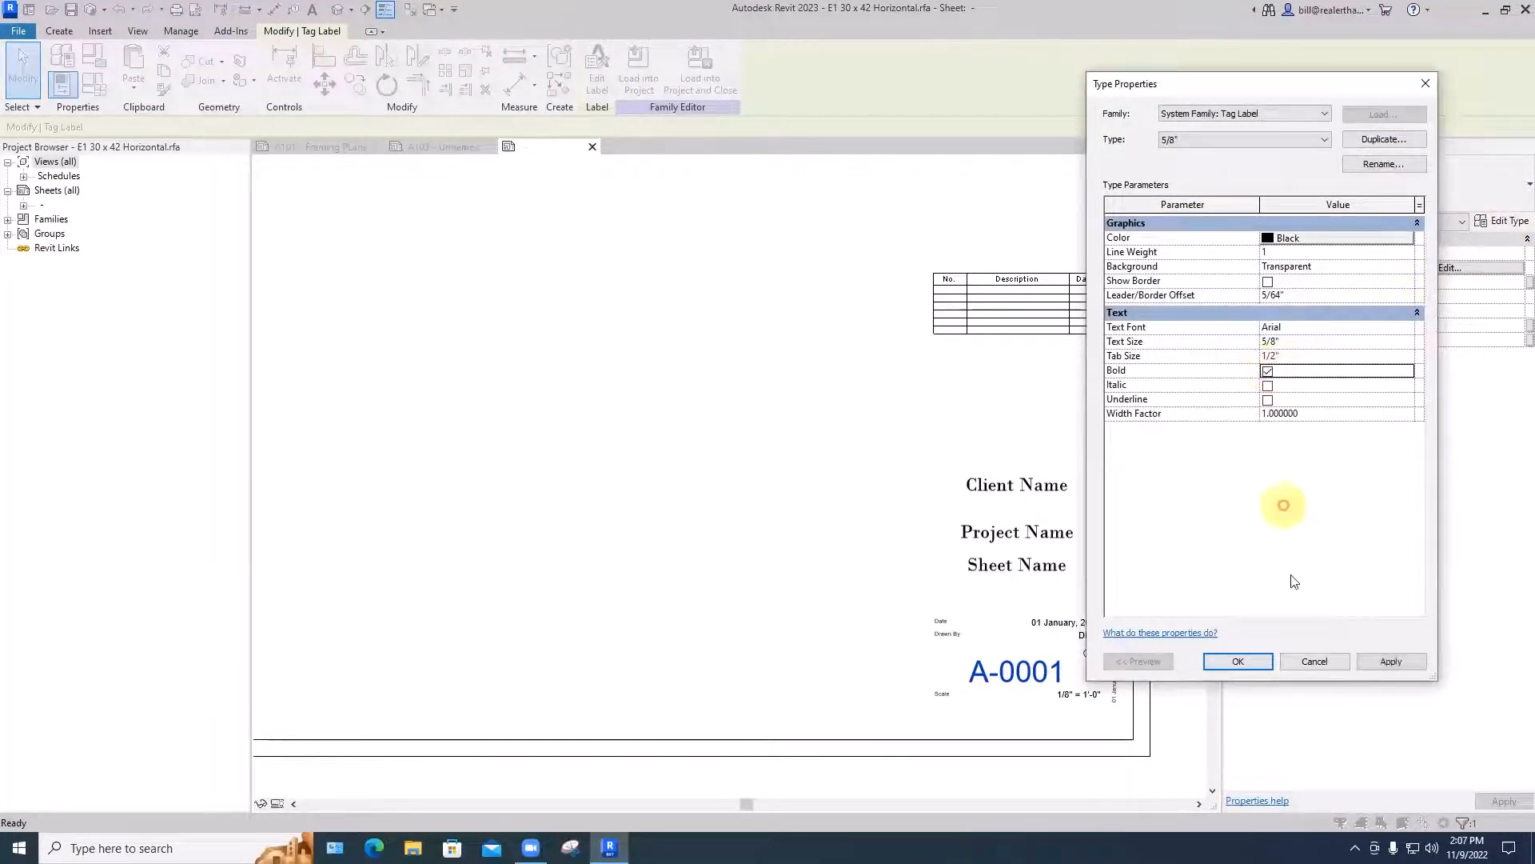
left_click(1236, 662)
scroll(1049, 685, "up", 3)
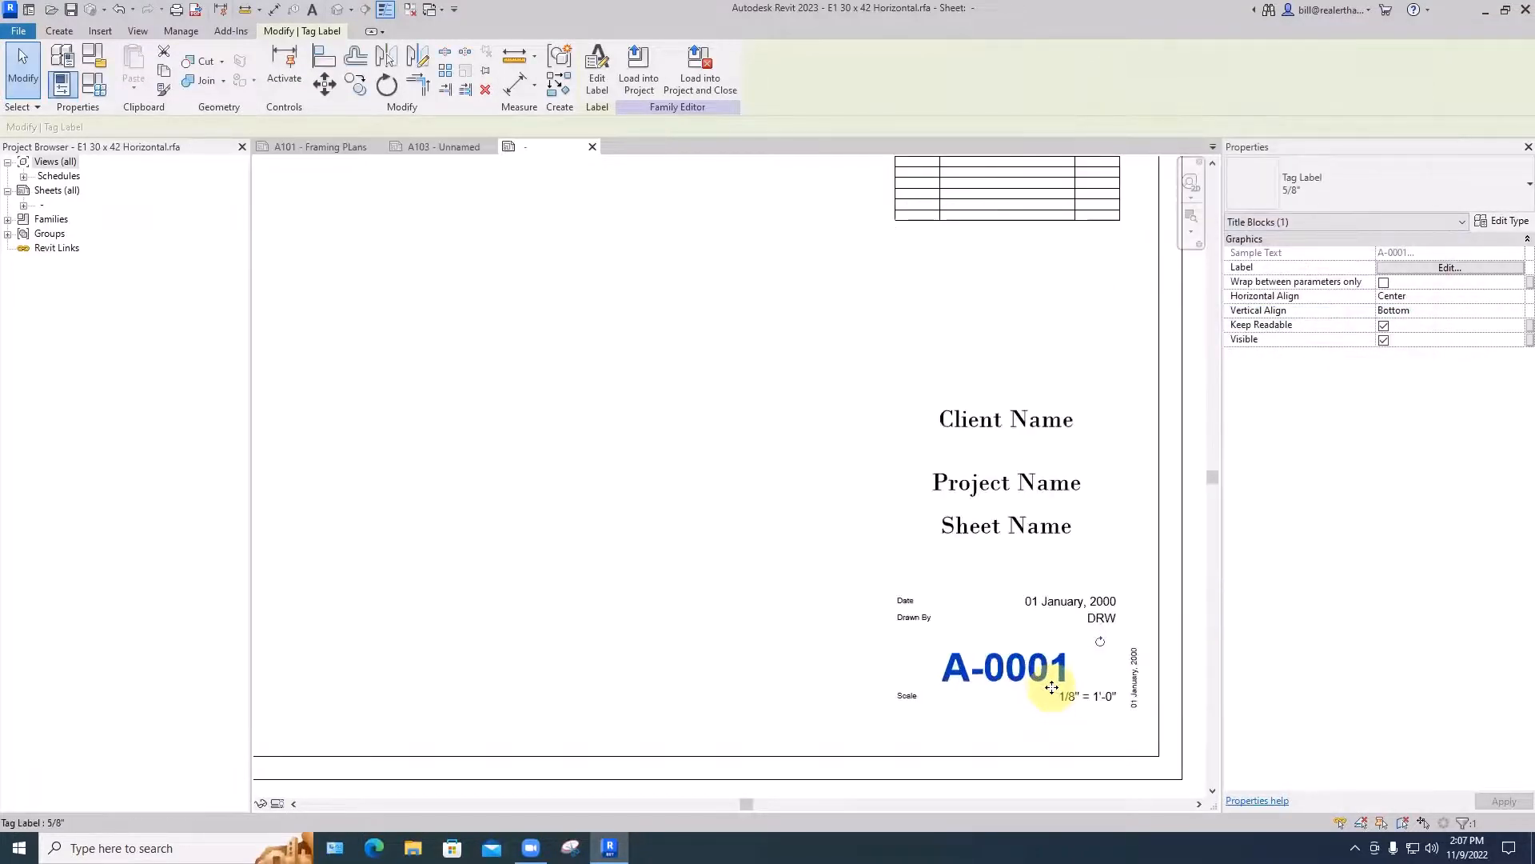
scroll(1052, 688, "up", 2)
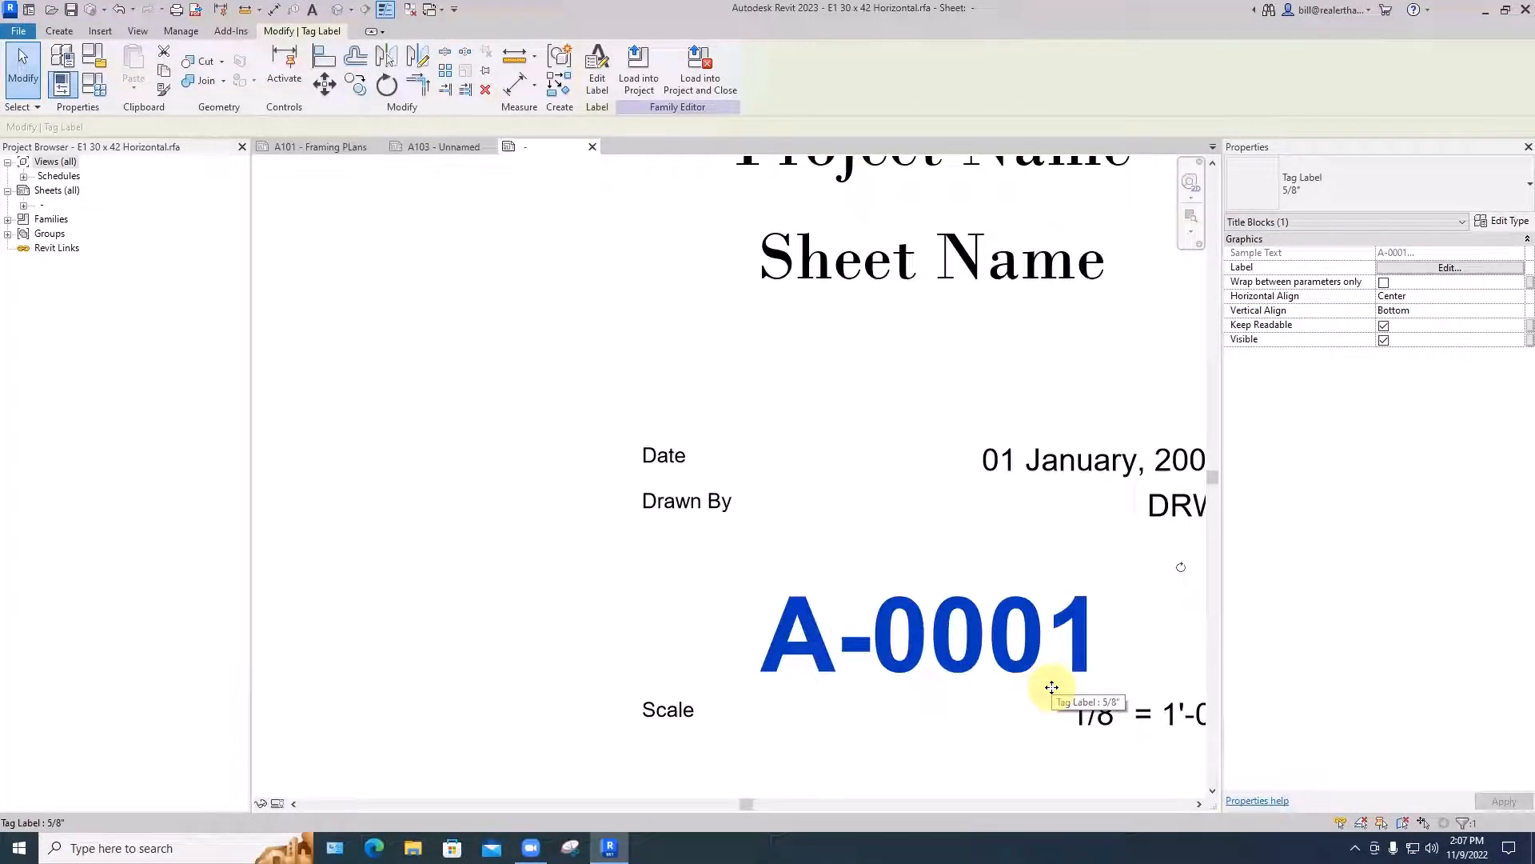
- Create a rectangular filled region about 5" wide and 0.8" high between the revision schedule and the Client Name label
scroll(1051, 688, "down", 7)
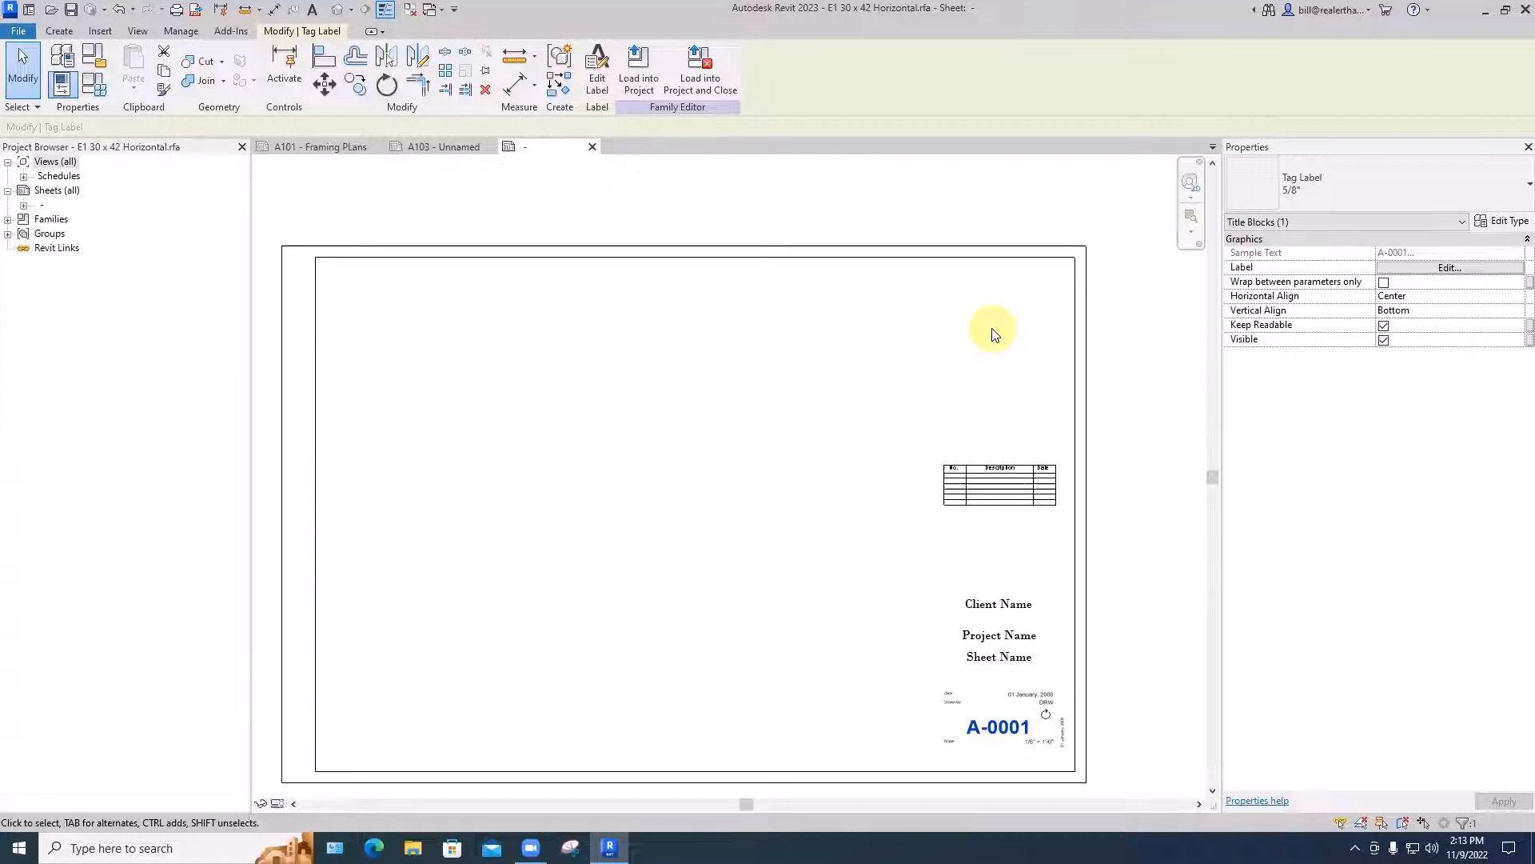
scroll(994, 334, "down", 1)
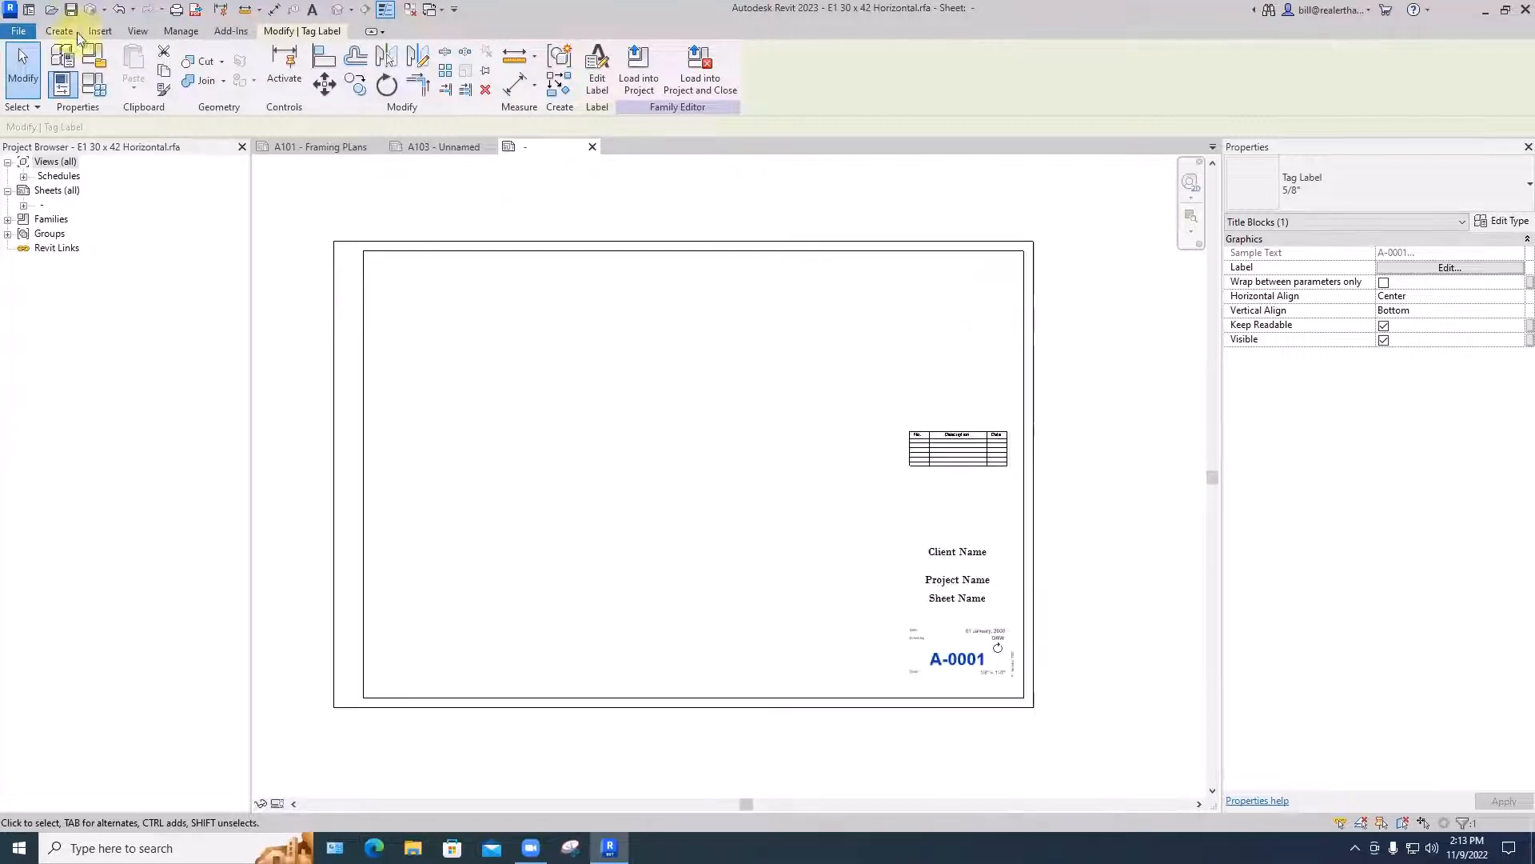
left_click(61, 32)
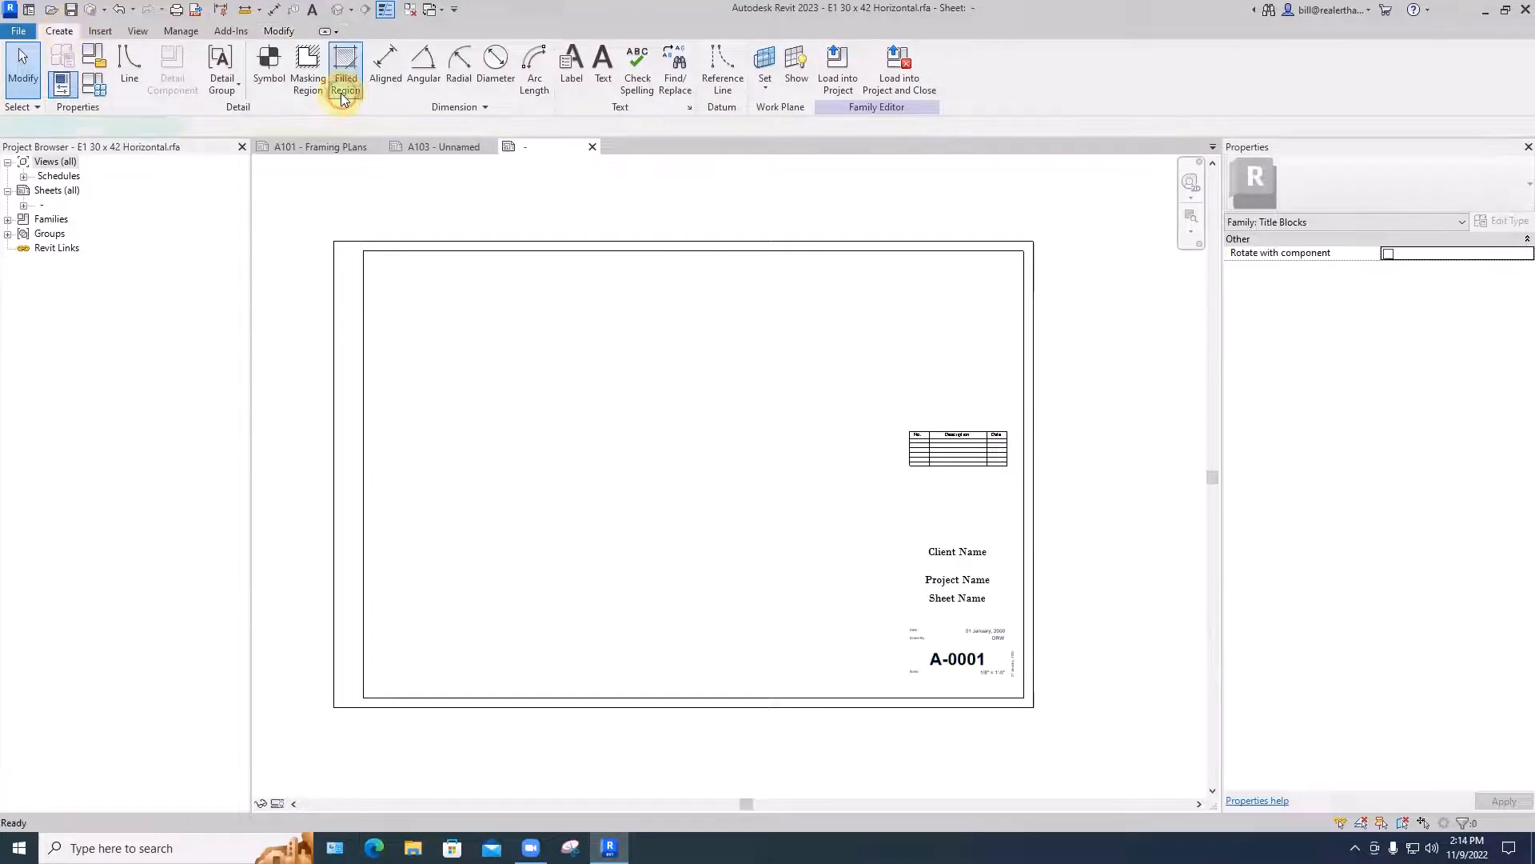
left_click(344, 86)
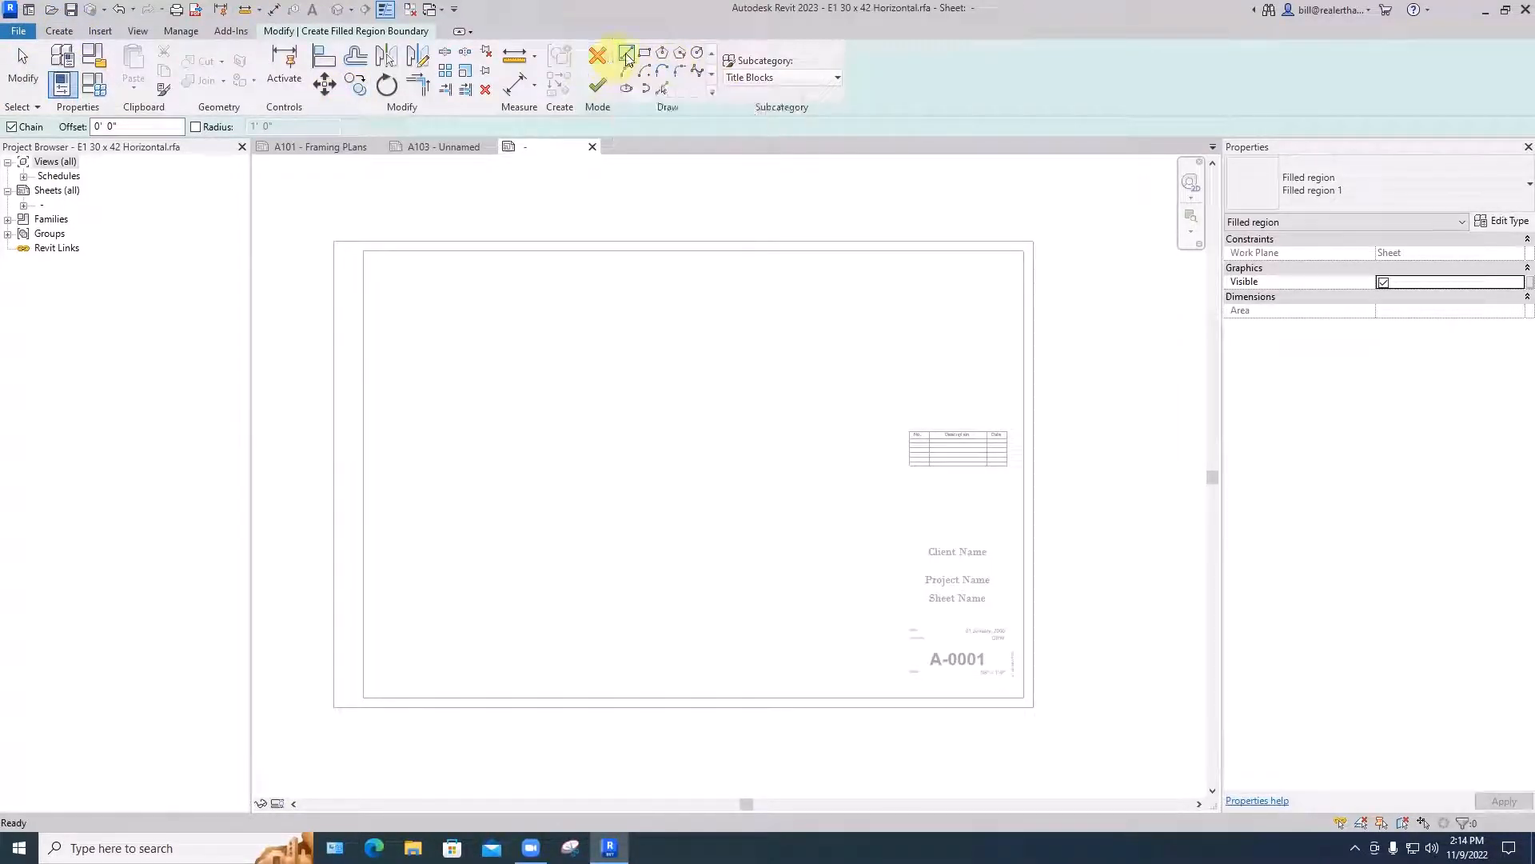
left_click(645, 53)
left_click(910, 496)
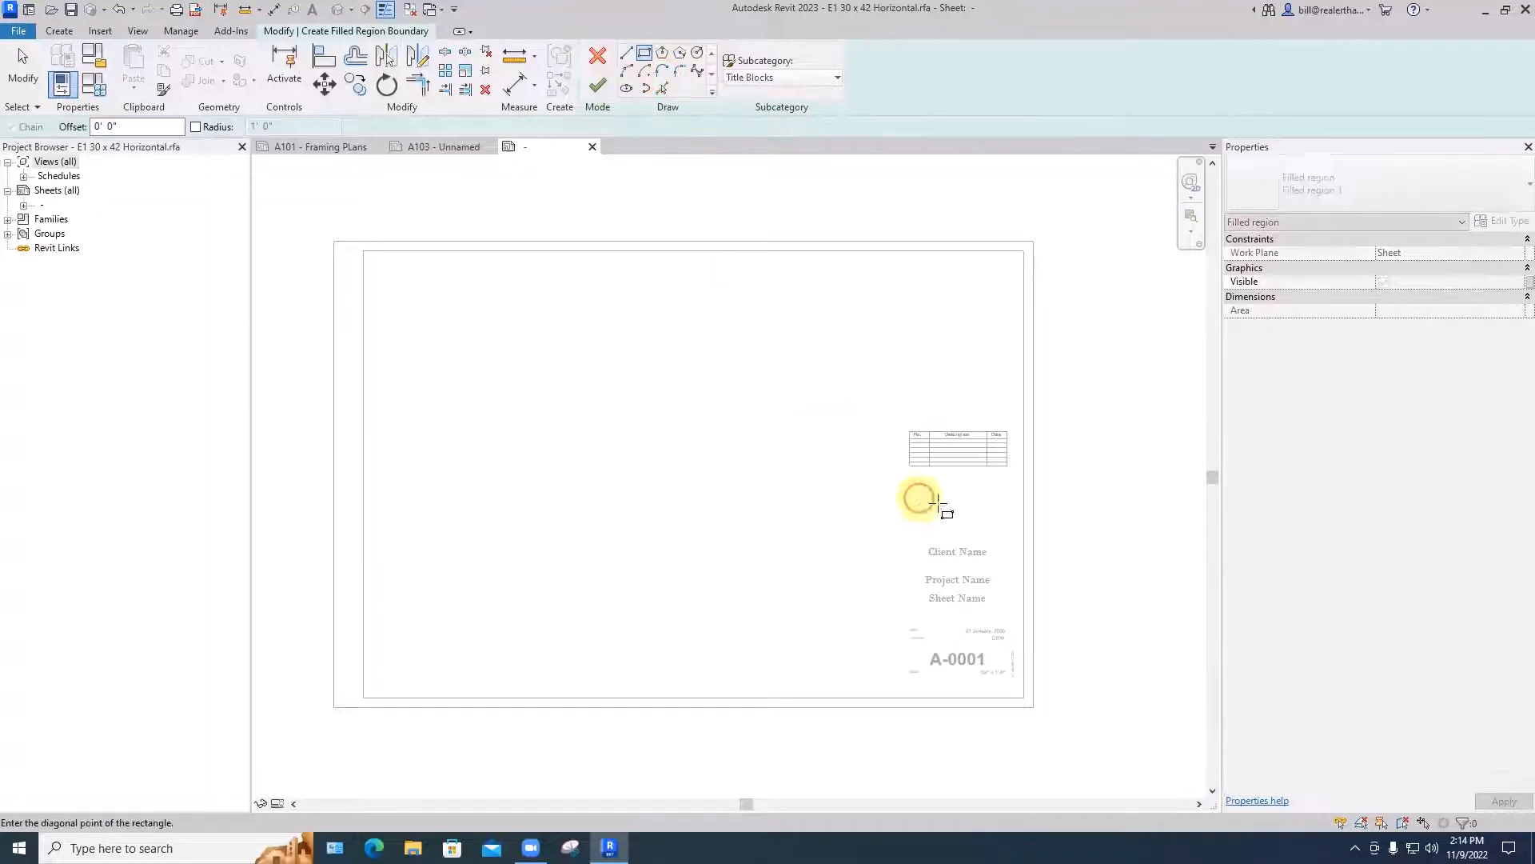
left_click(1007, 509)
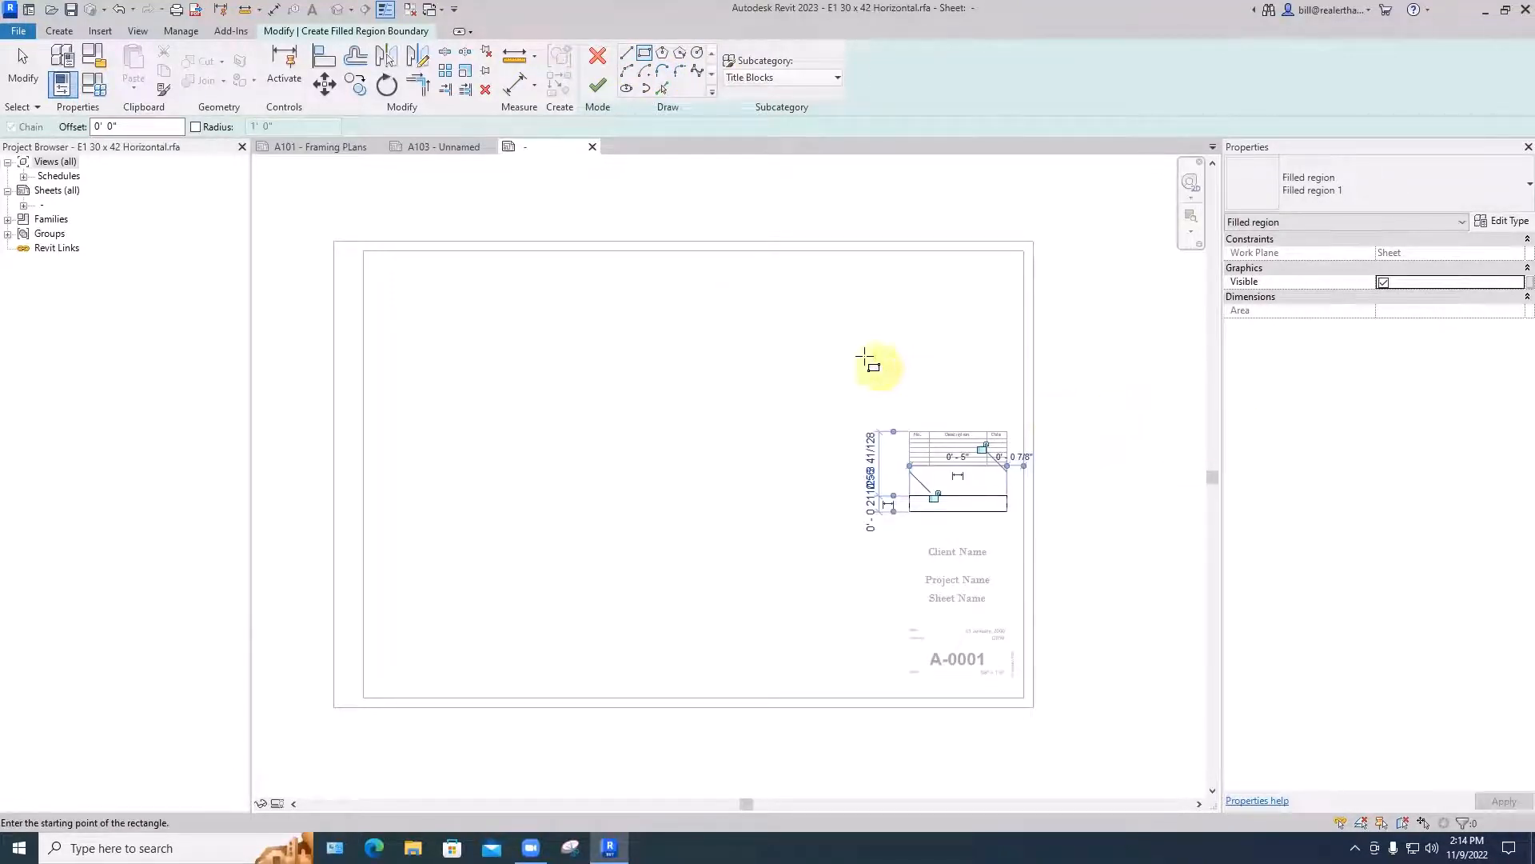
left_click(597, 86)
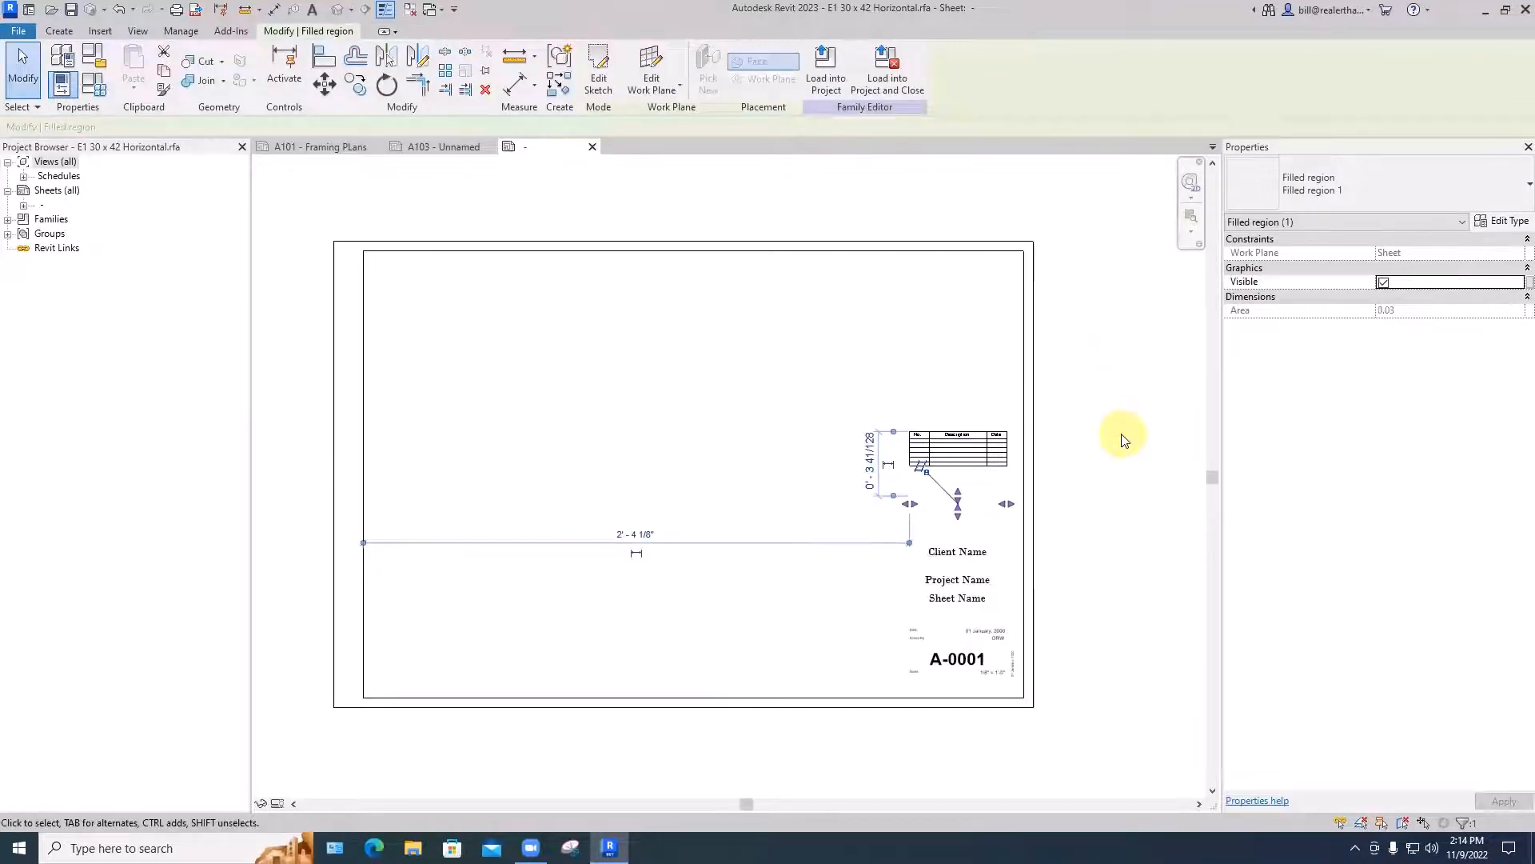
key("Escape")
key("Escape")
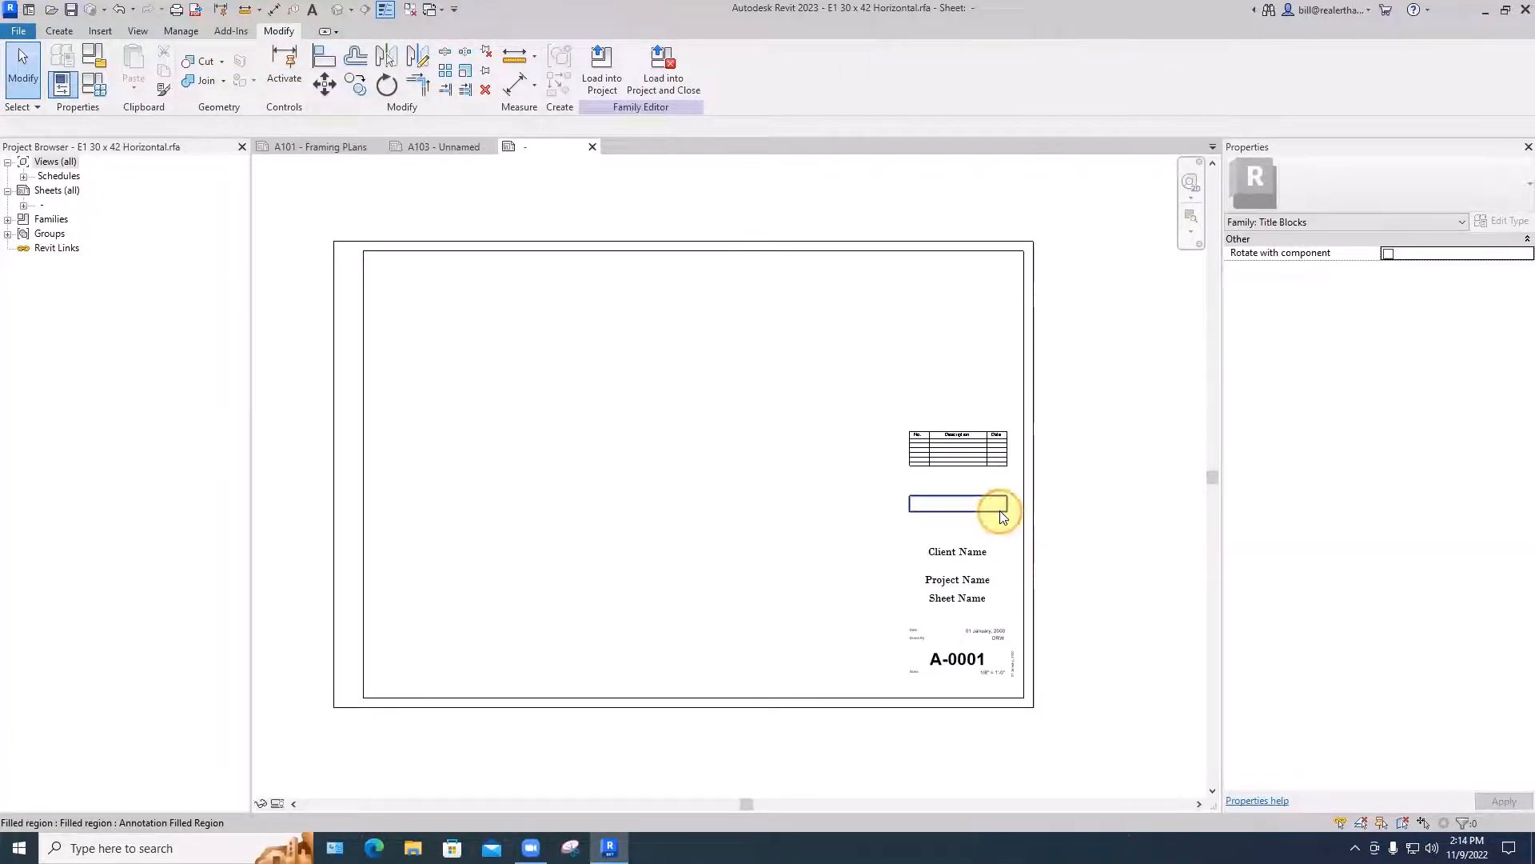
- Set the new filled region's type to a solid foreground fill pattern in magenta
left_click(1000, 510)
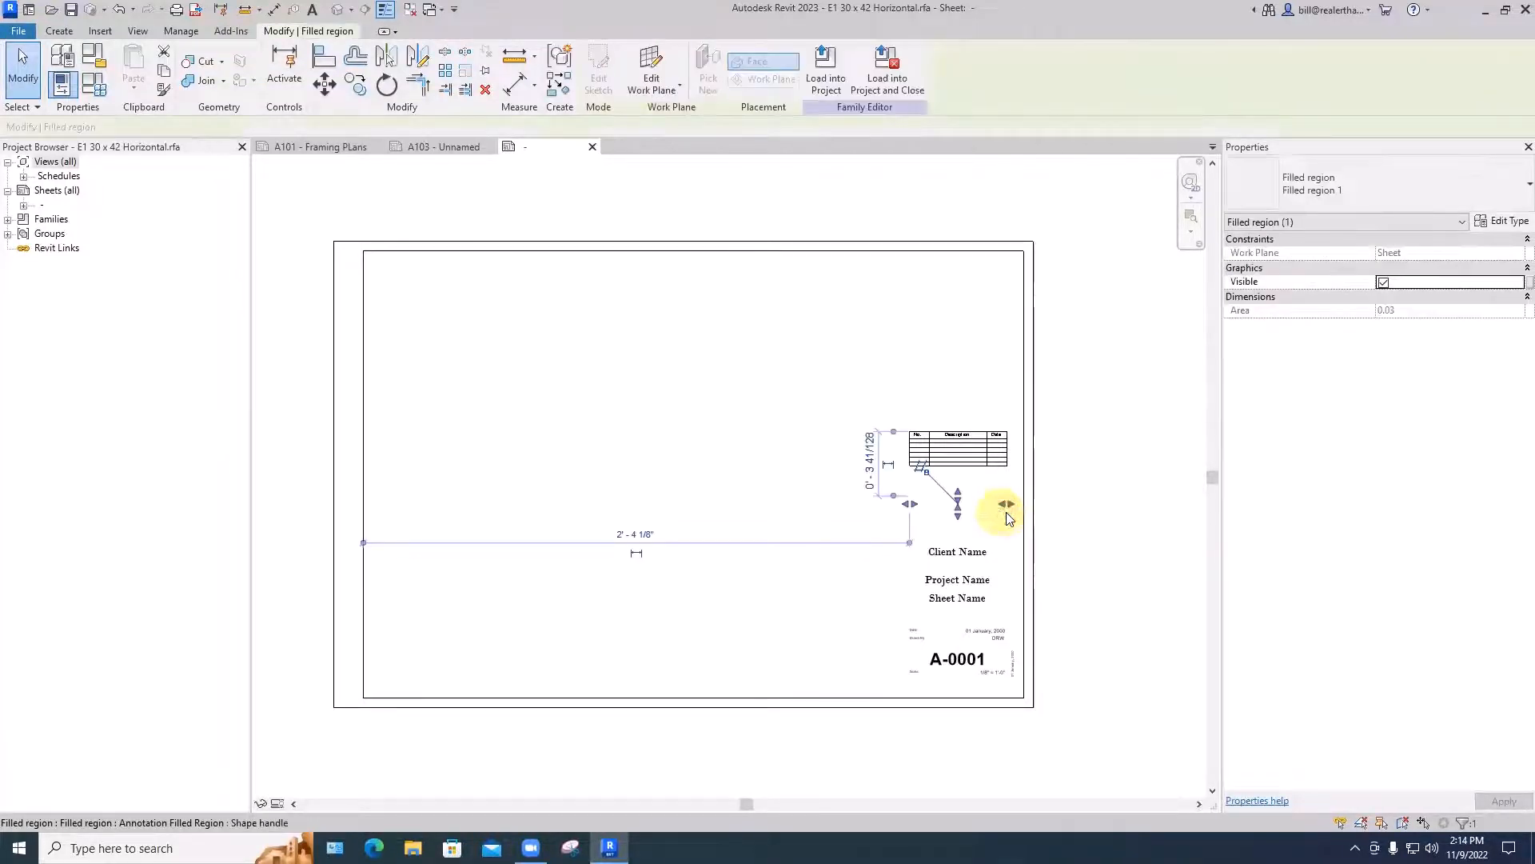
left_click(1503, 221)
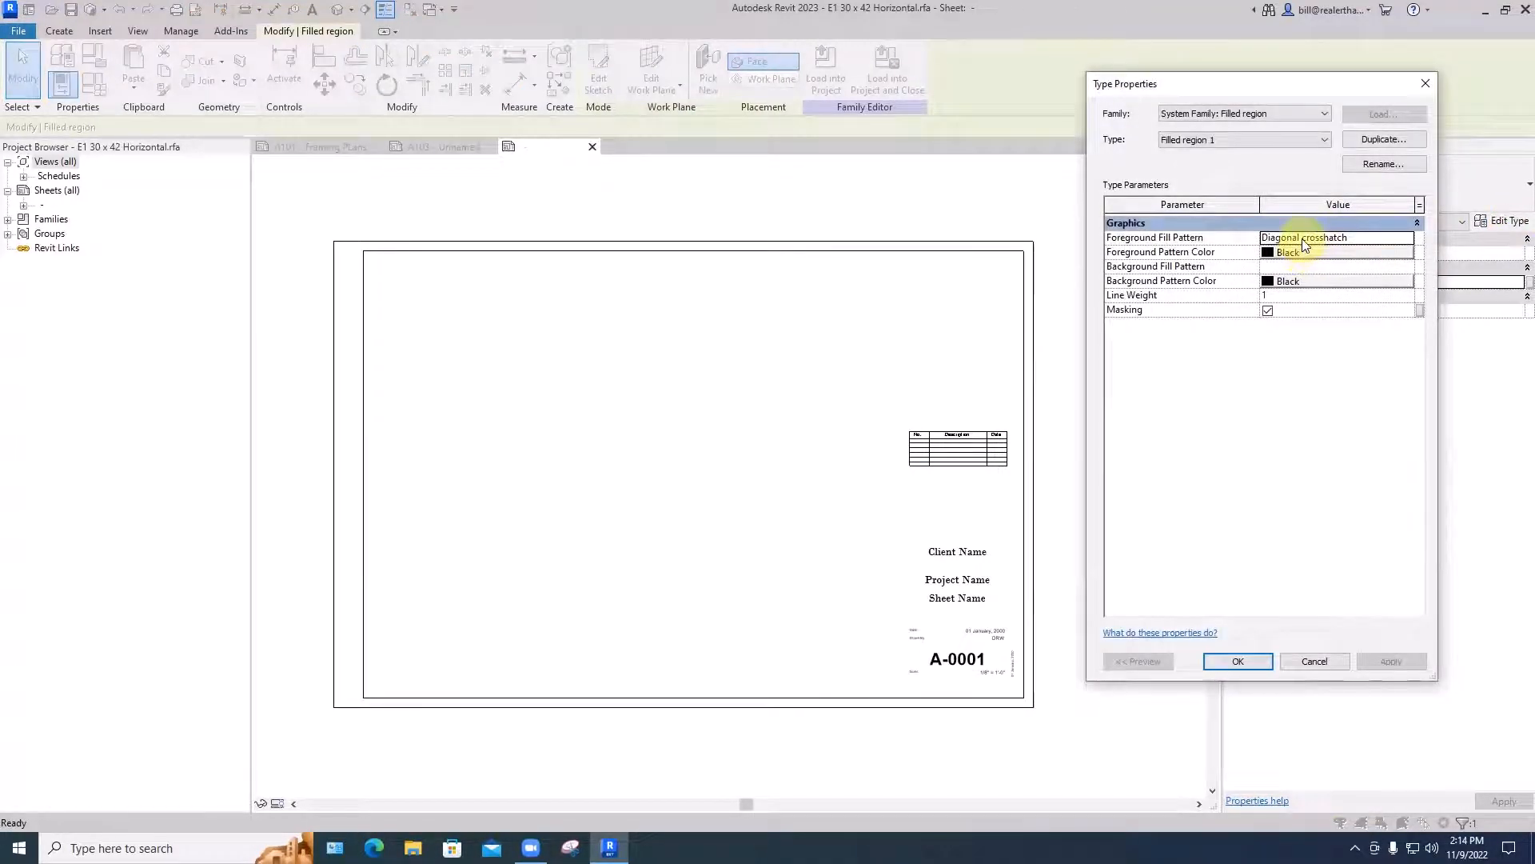
left_click(1302, 237)
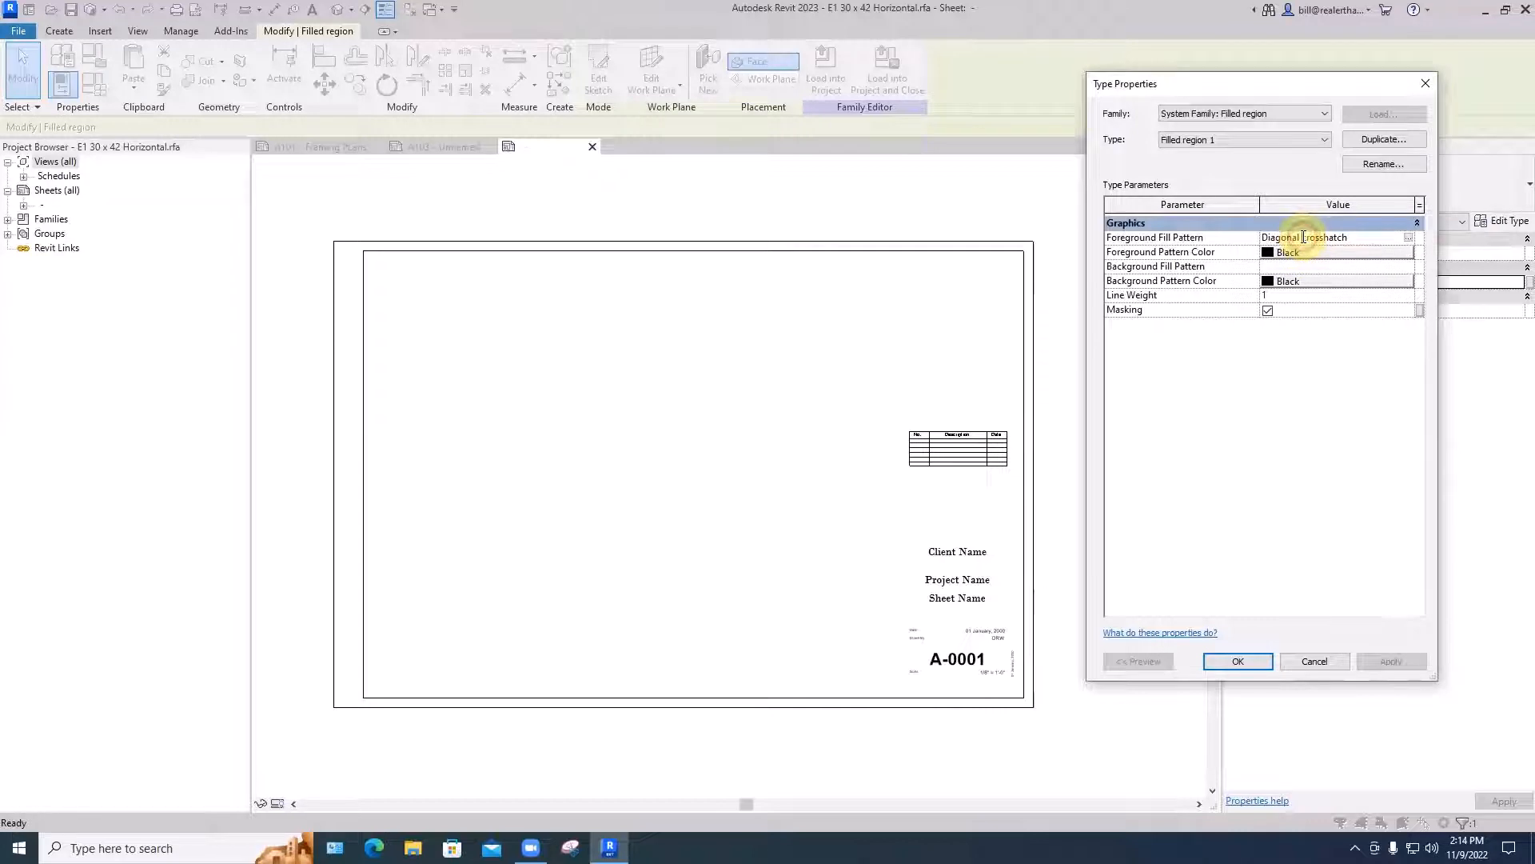
left_click(1409, 237)
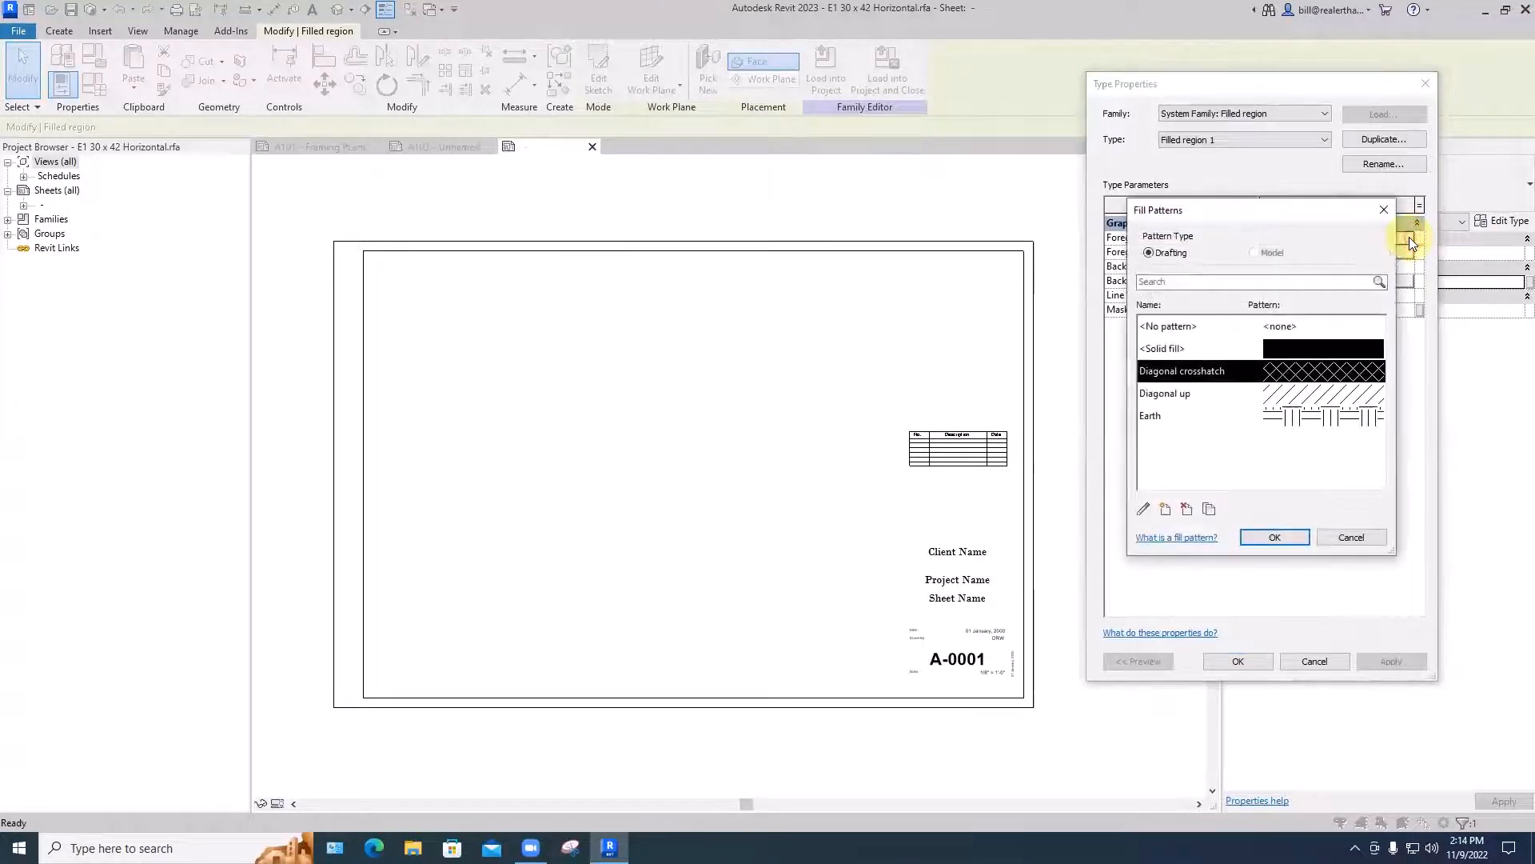
left_click(1167, 349)
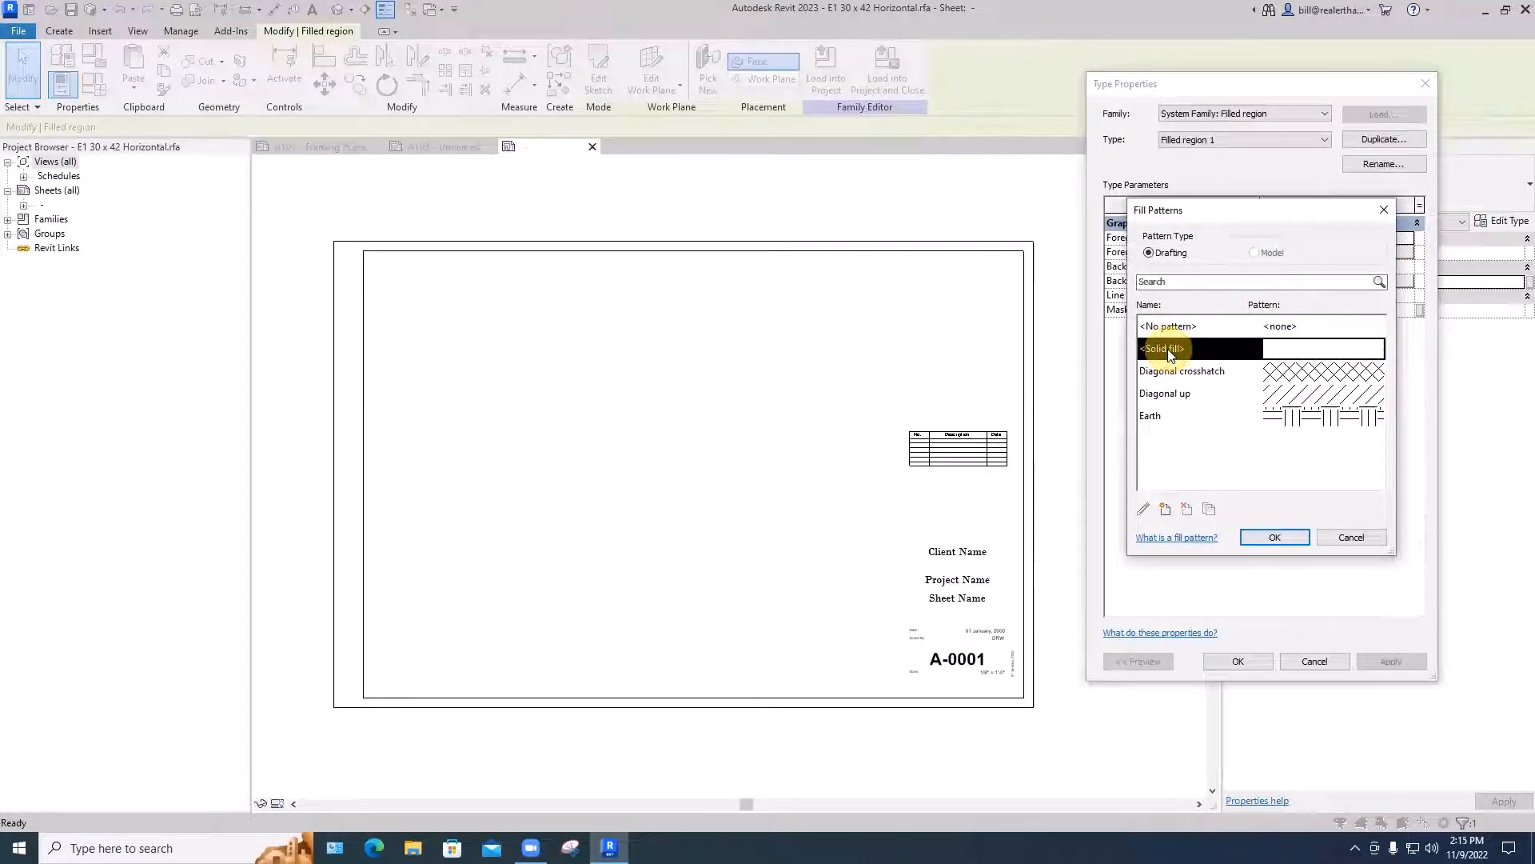
left_click(1279, 534)
left_click(1280, 264)
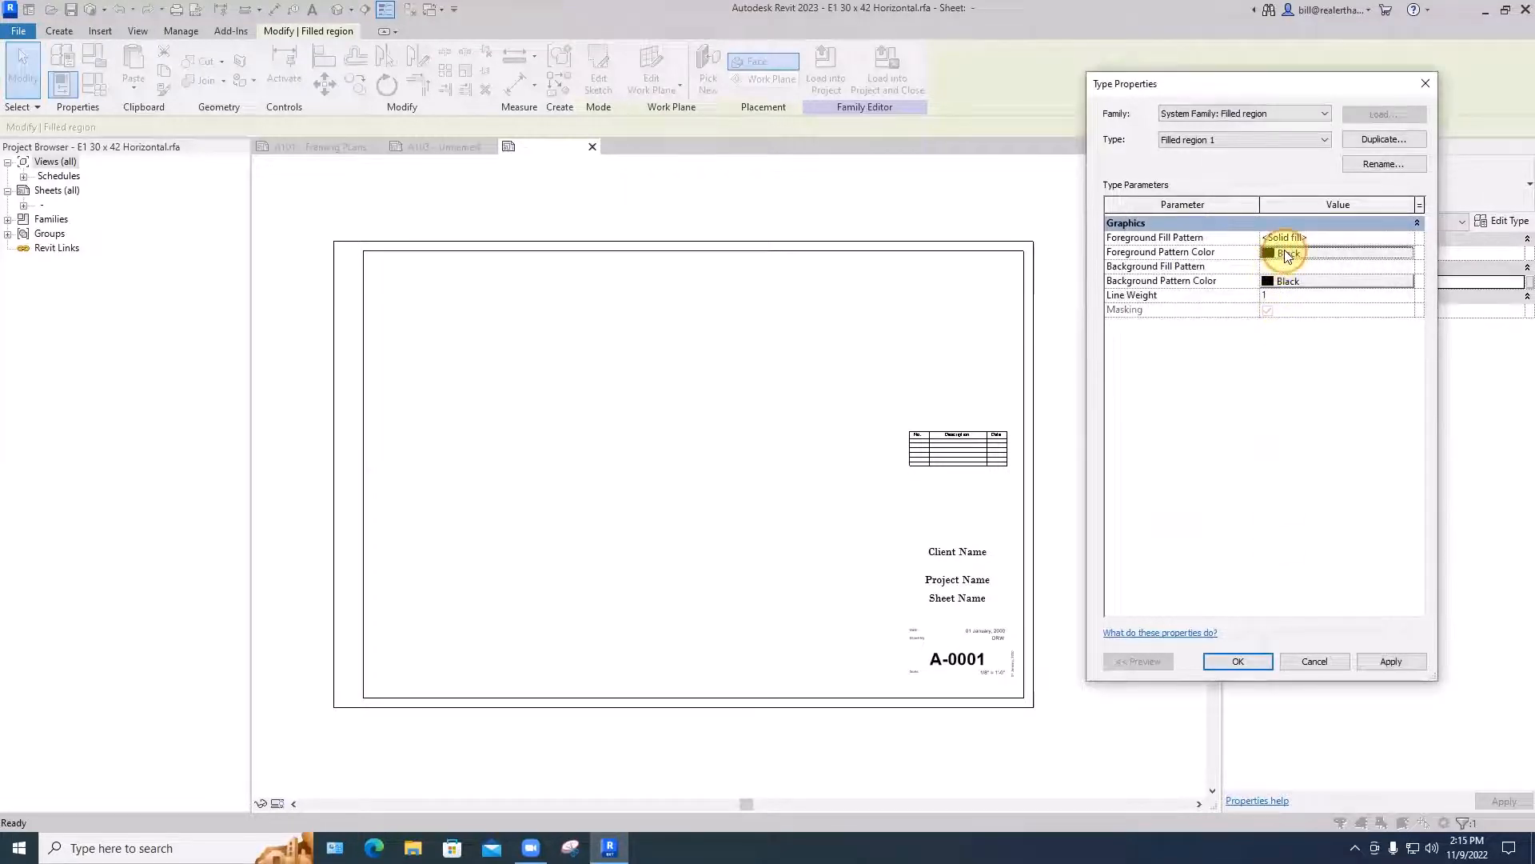
left_click(1241, 286)
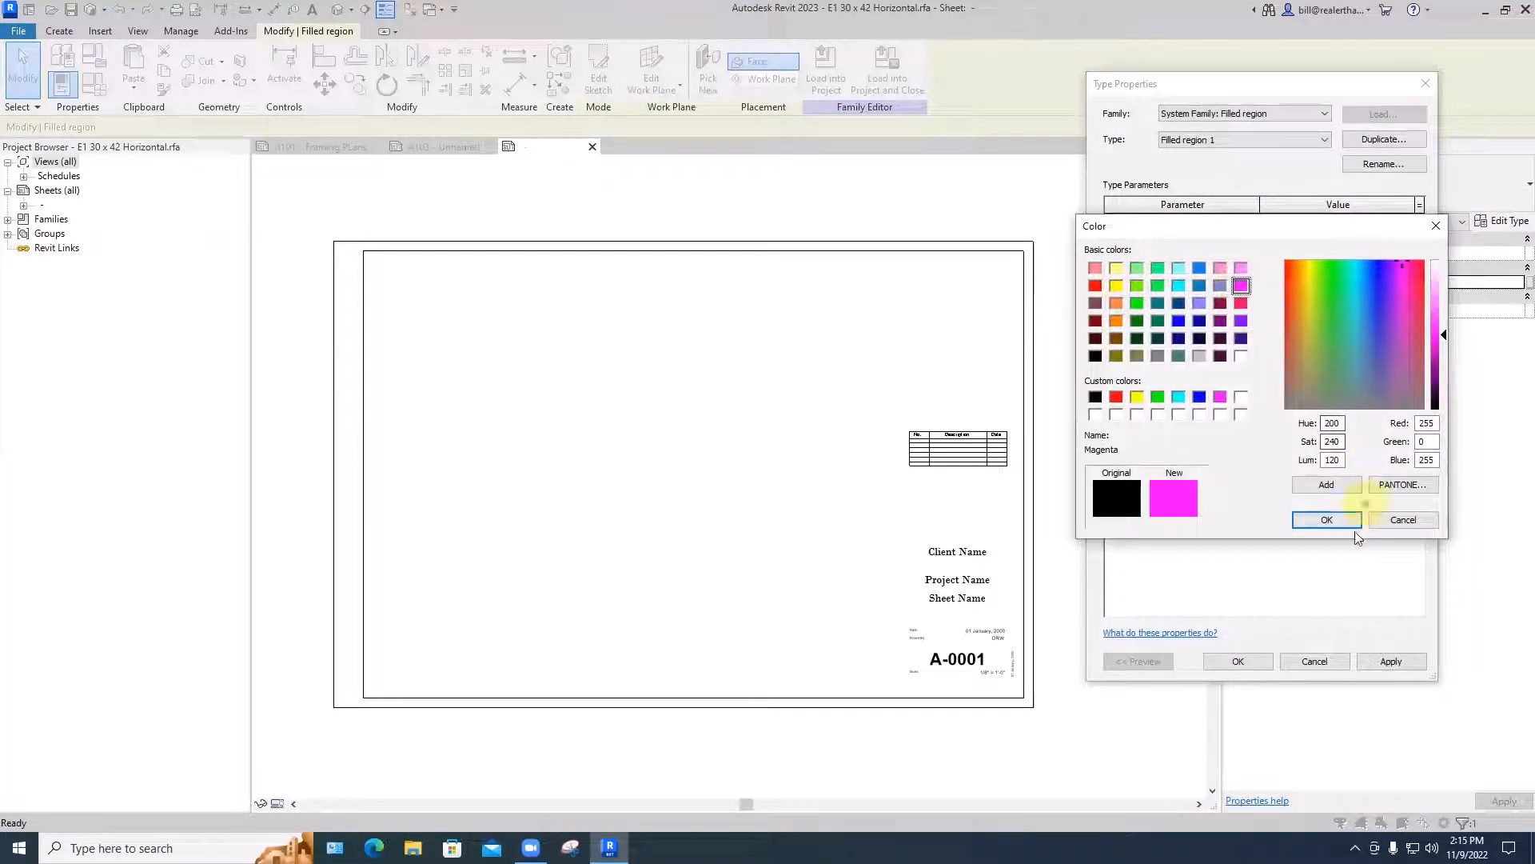
left_click(1337, 522)
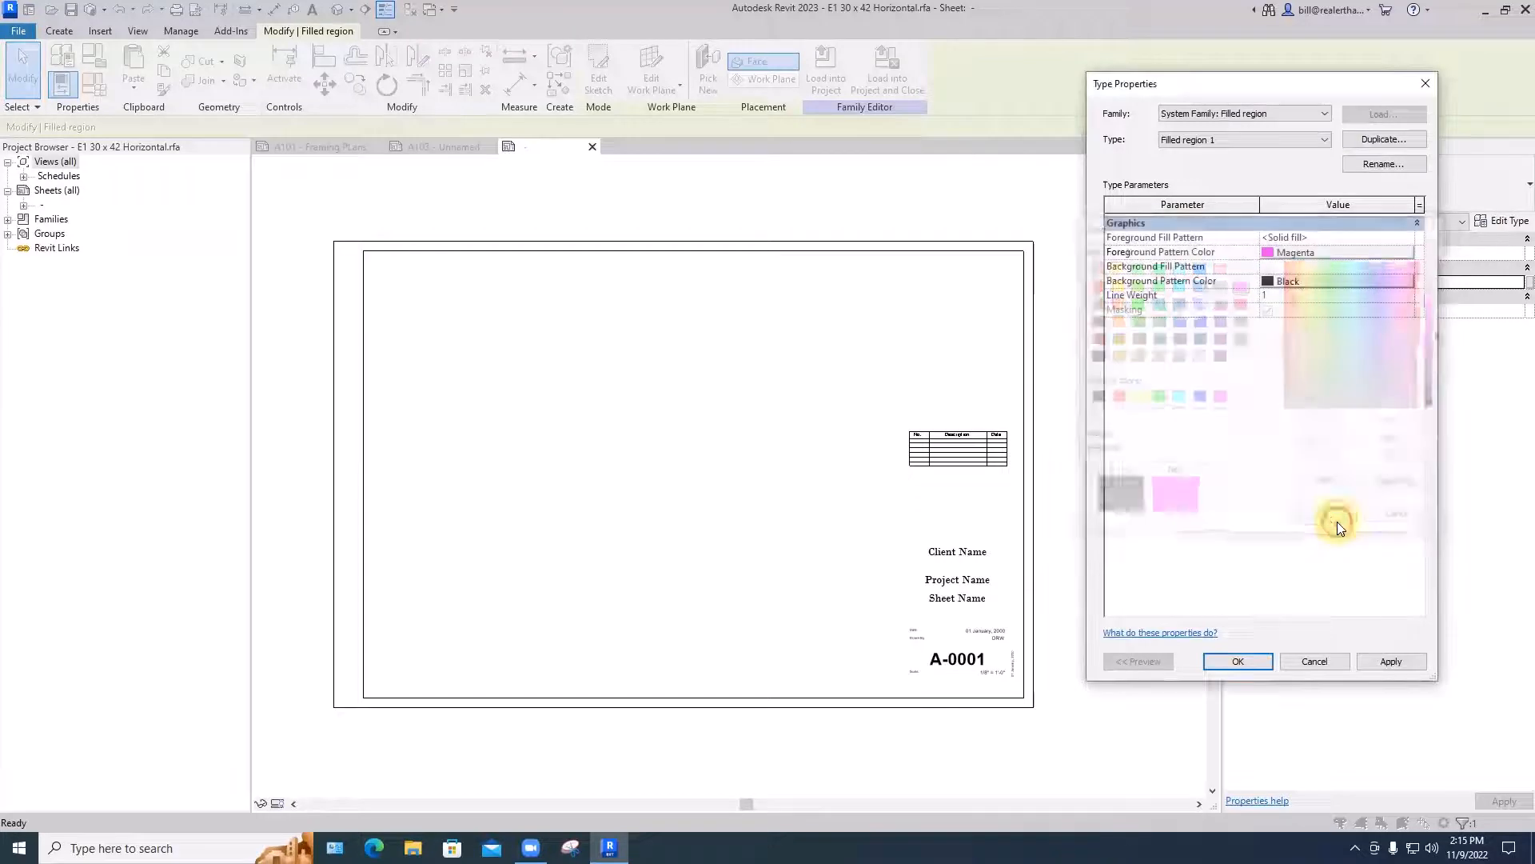
left_click(1238, 661)
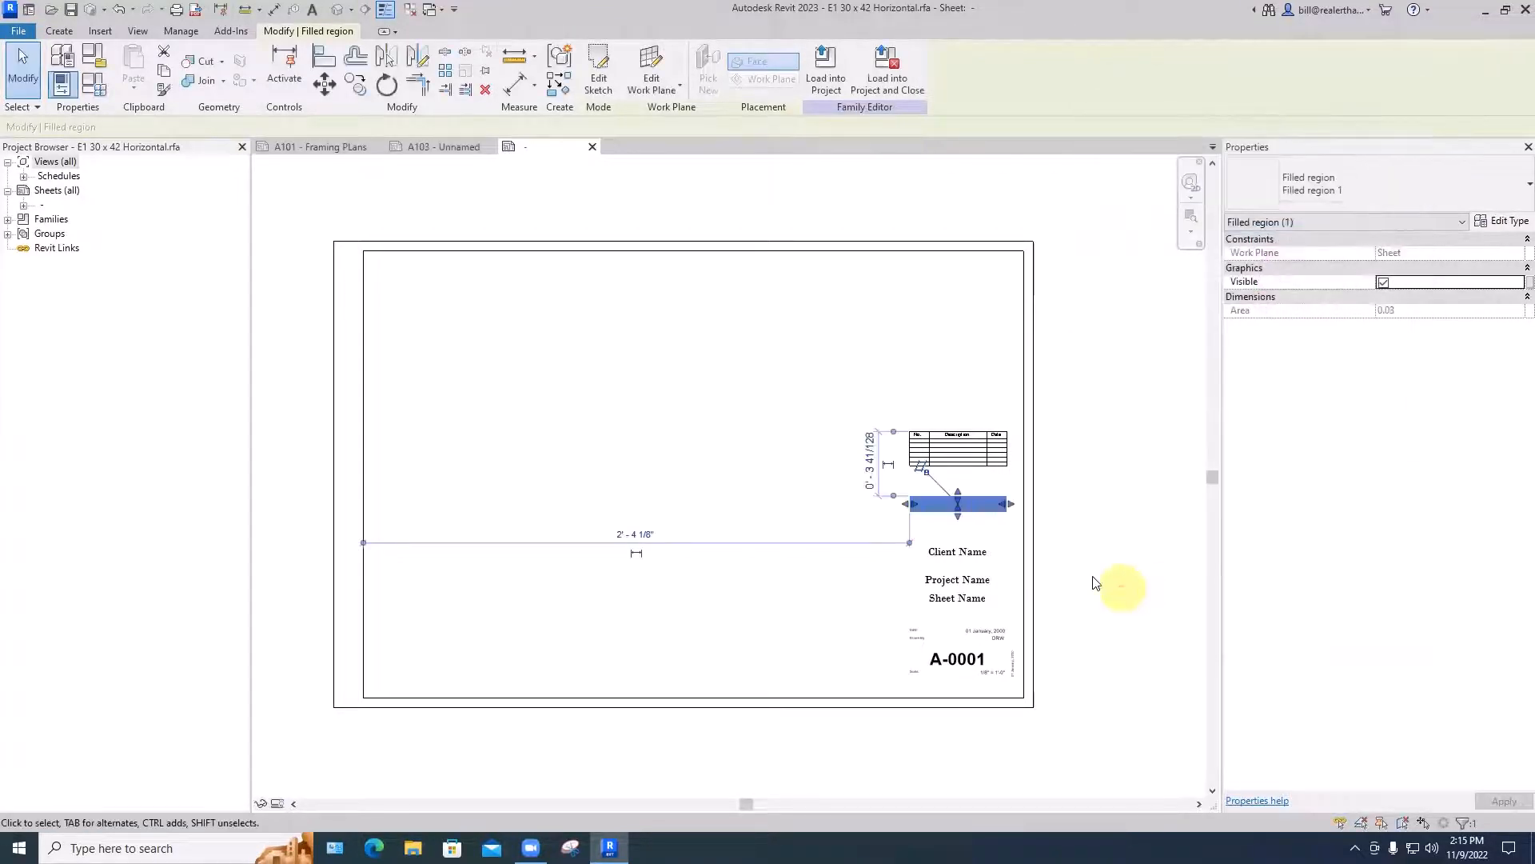
- Move the Client Name label up onto the magenta filled region
left_click(1000, 546)
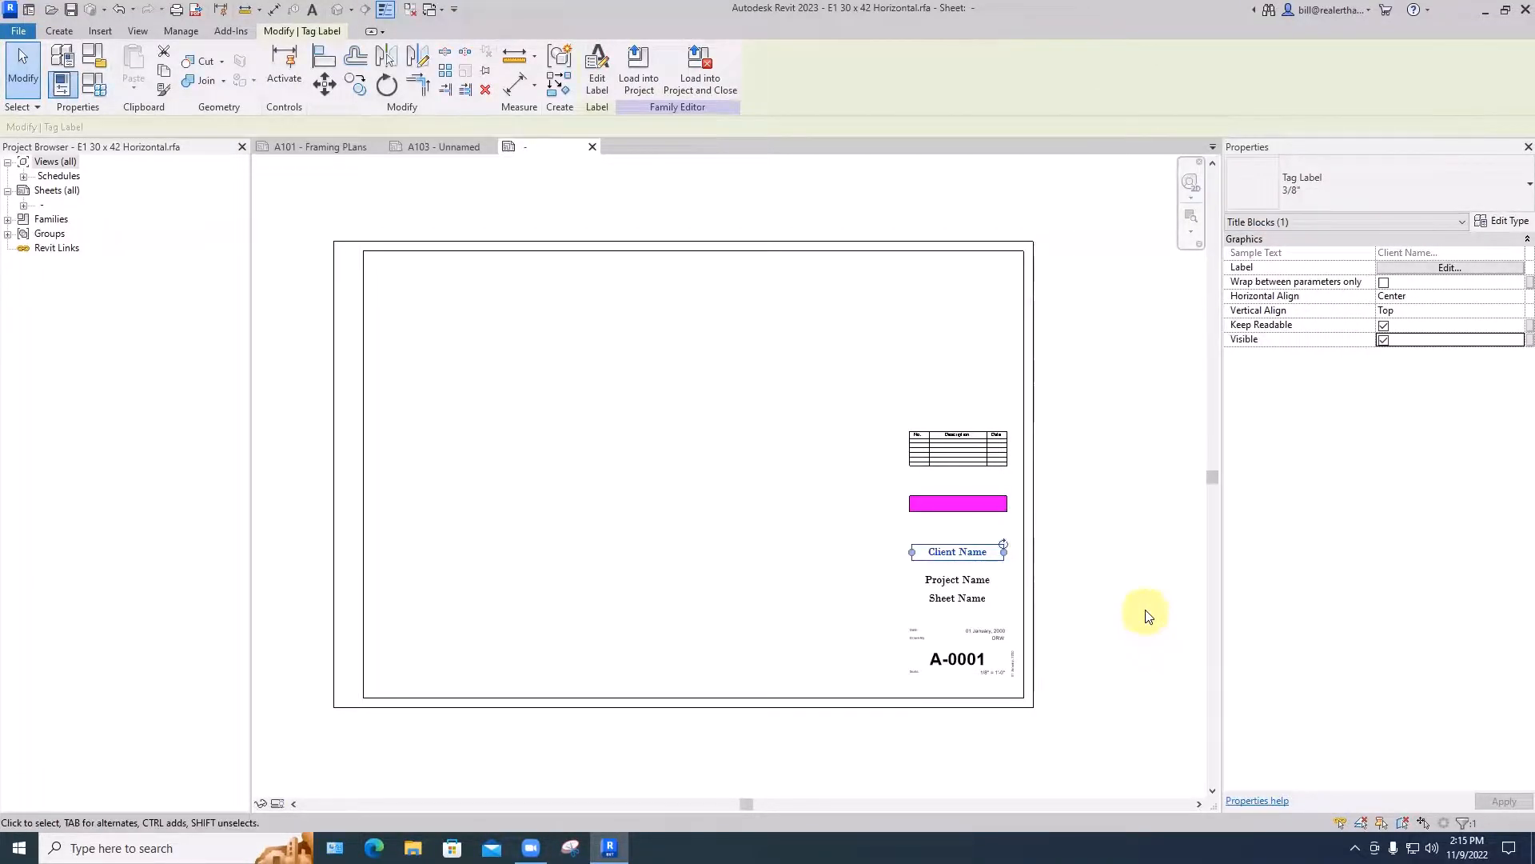
left_click(789, 555)
scroll(788, 555, "up", 3)
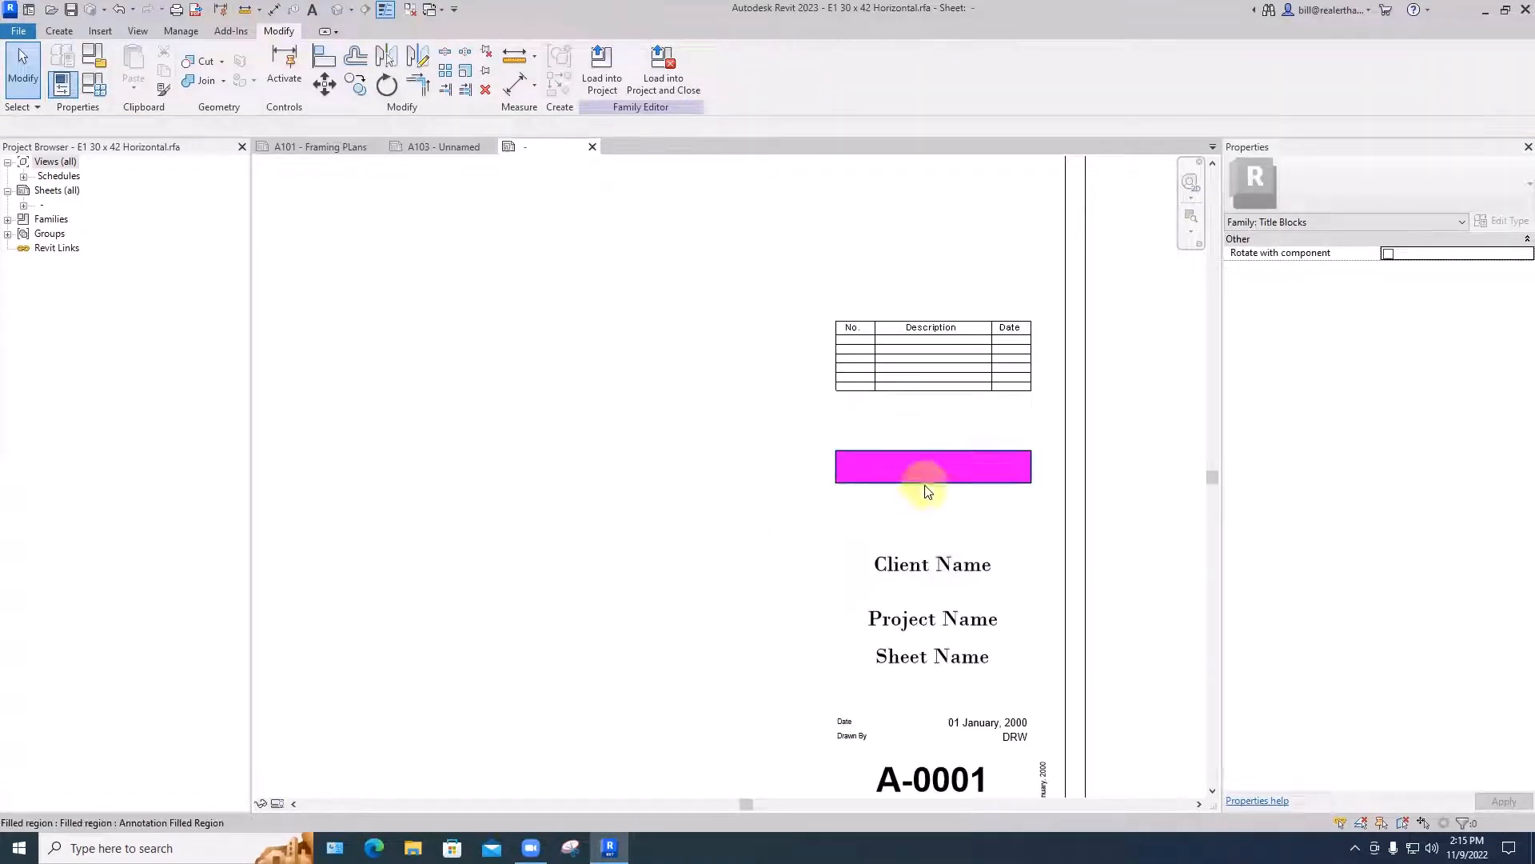
left_click(949, 562)
left_click_drag(948, 562, 952, 469)
left_click(833, 535)
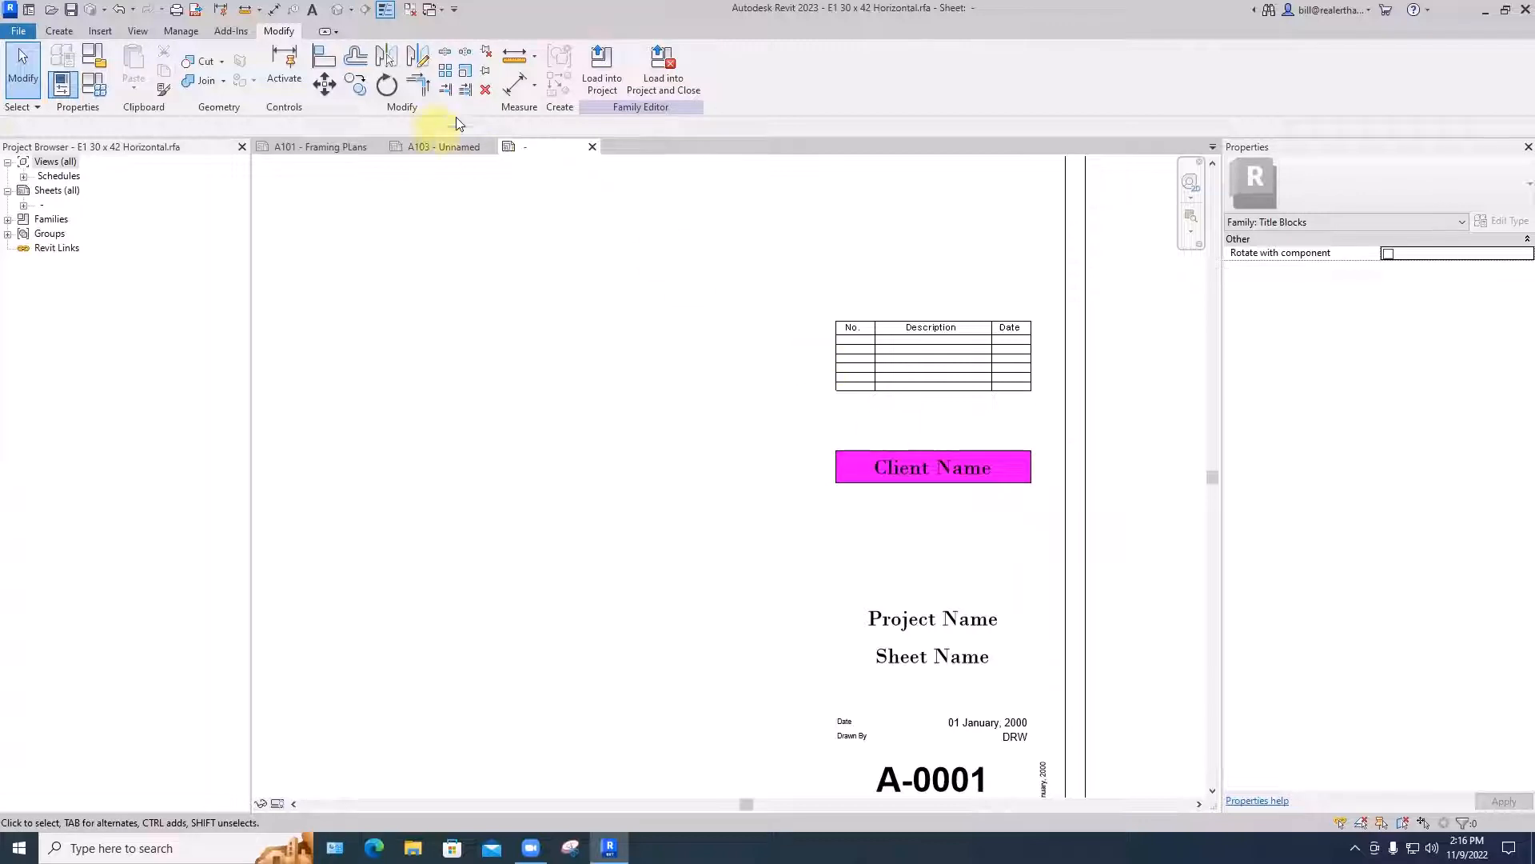
- Create a second rectangular filled region, about 1" wide and 2 3/4" high, overlapping the left end of the magenta band
left_click(59, 30)
left_click(345, 68)
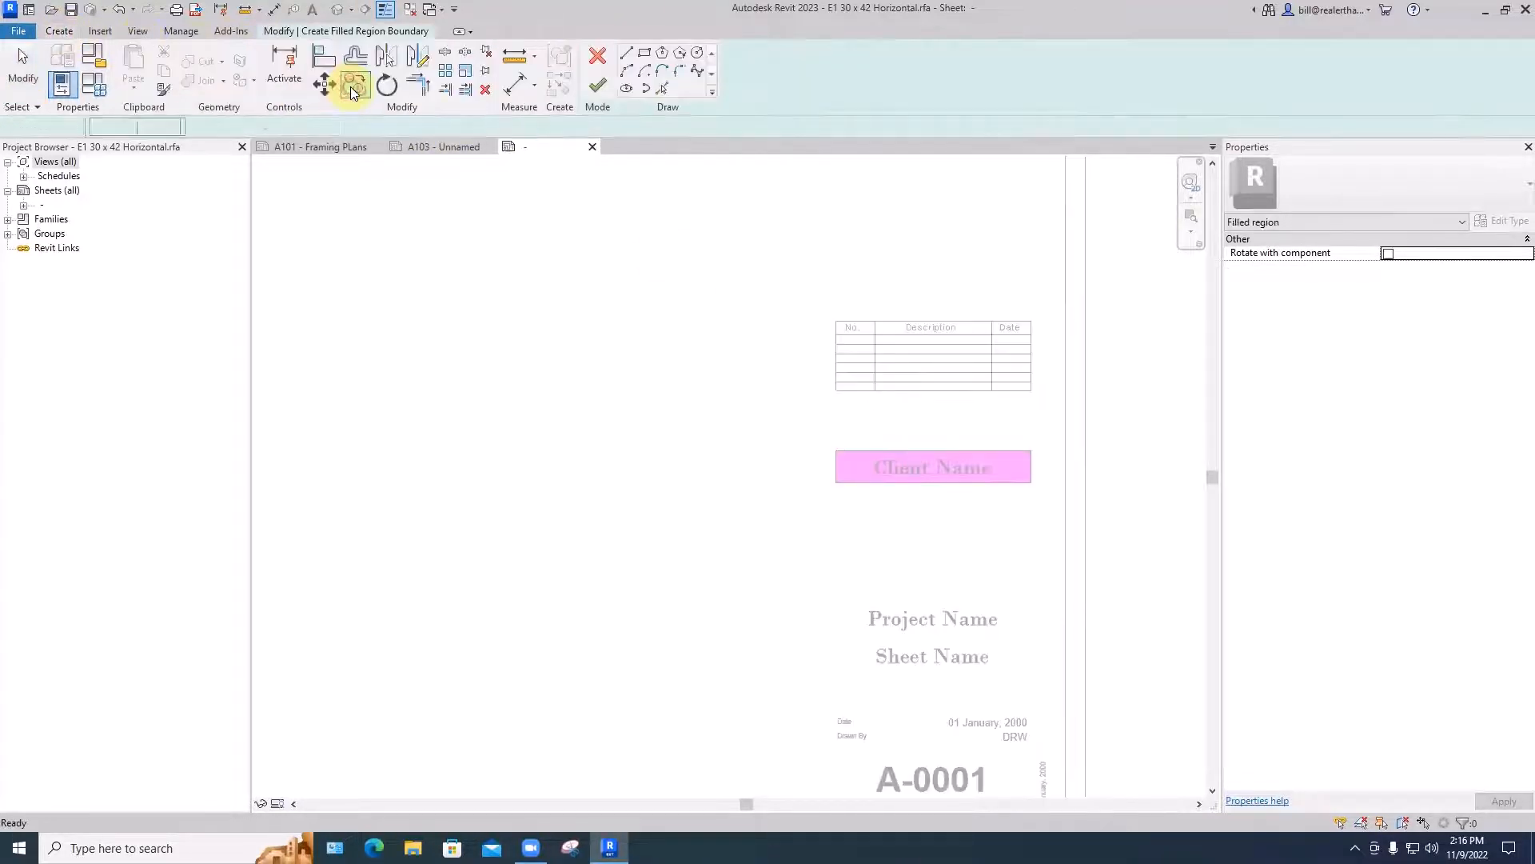
left_click(812, 429)
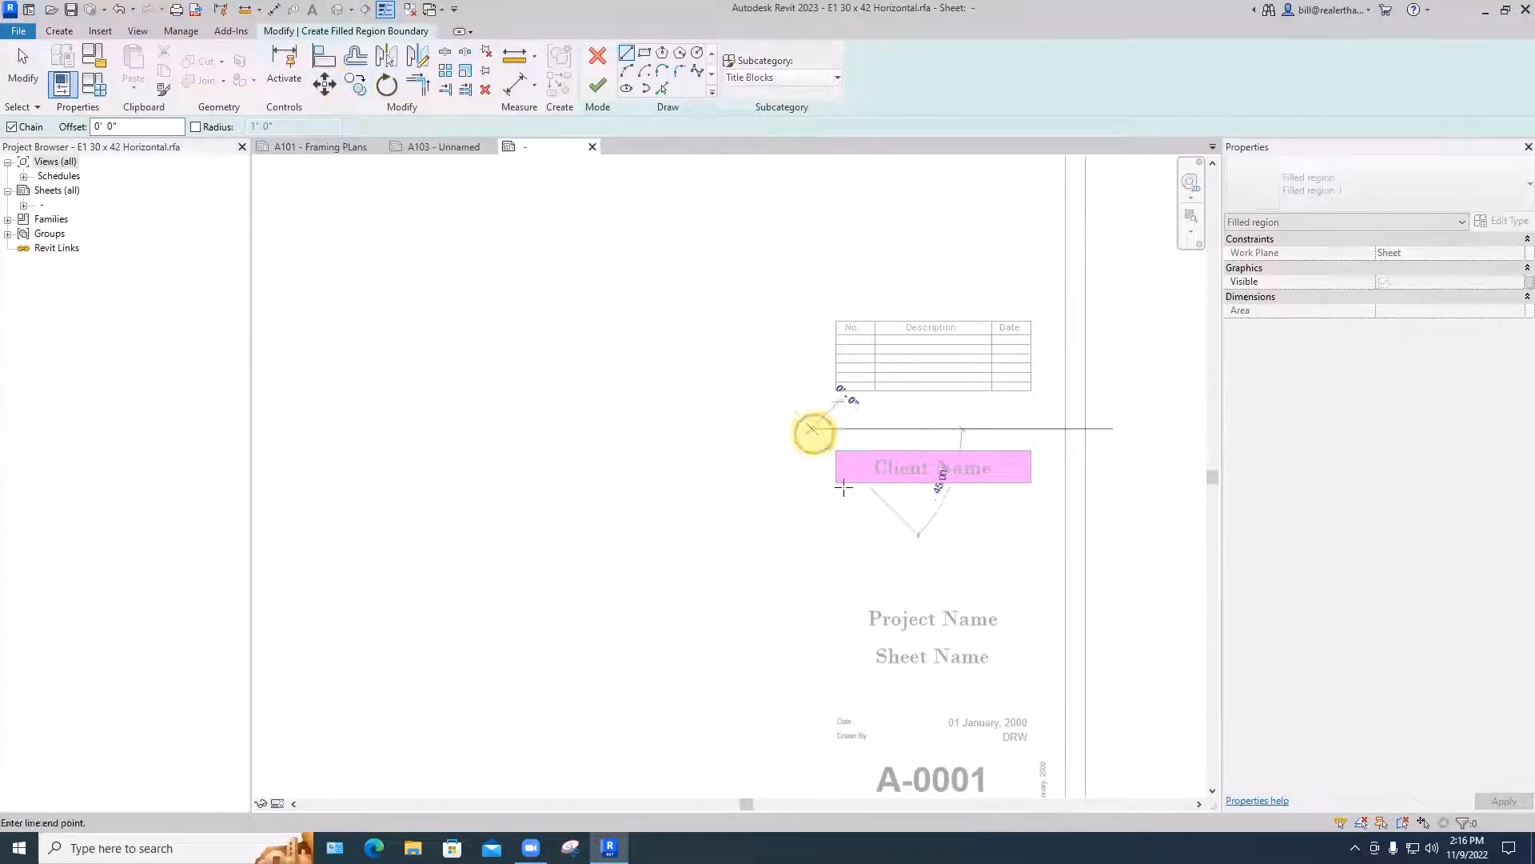
left_click(648, 54)
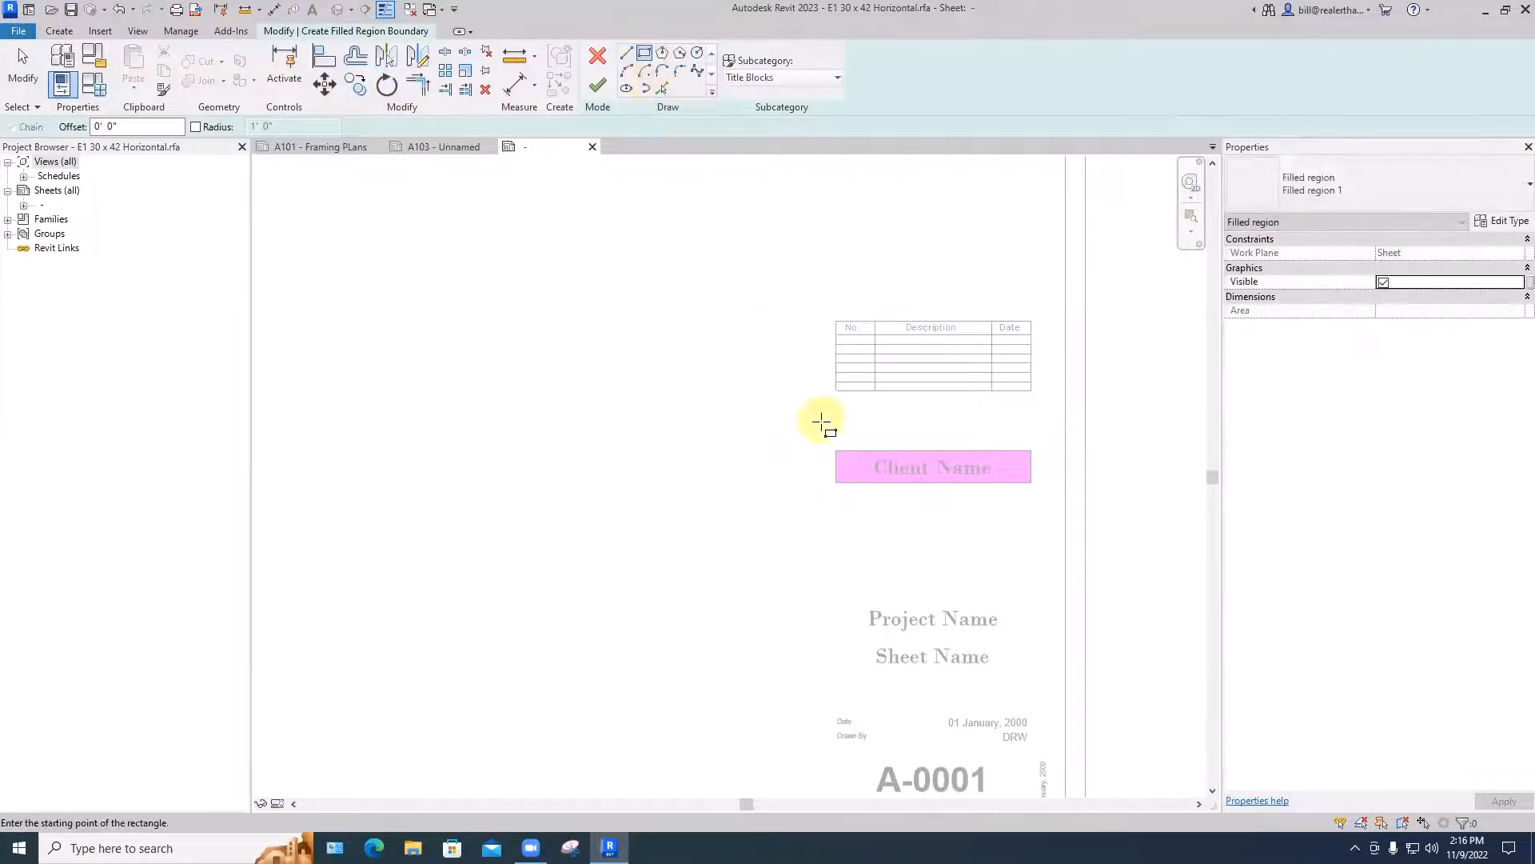
left_click(823, 421)
left_click(862, 528)
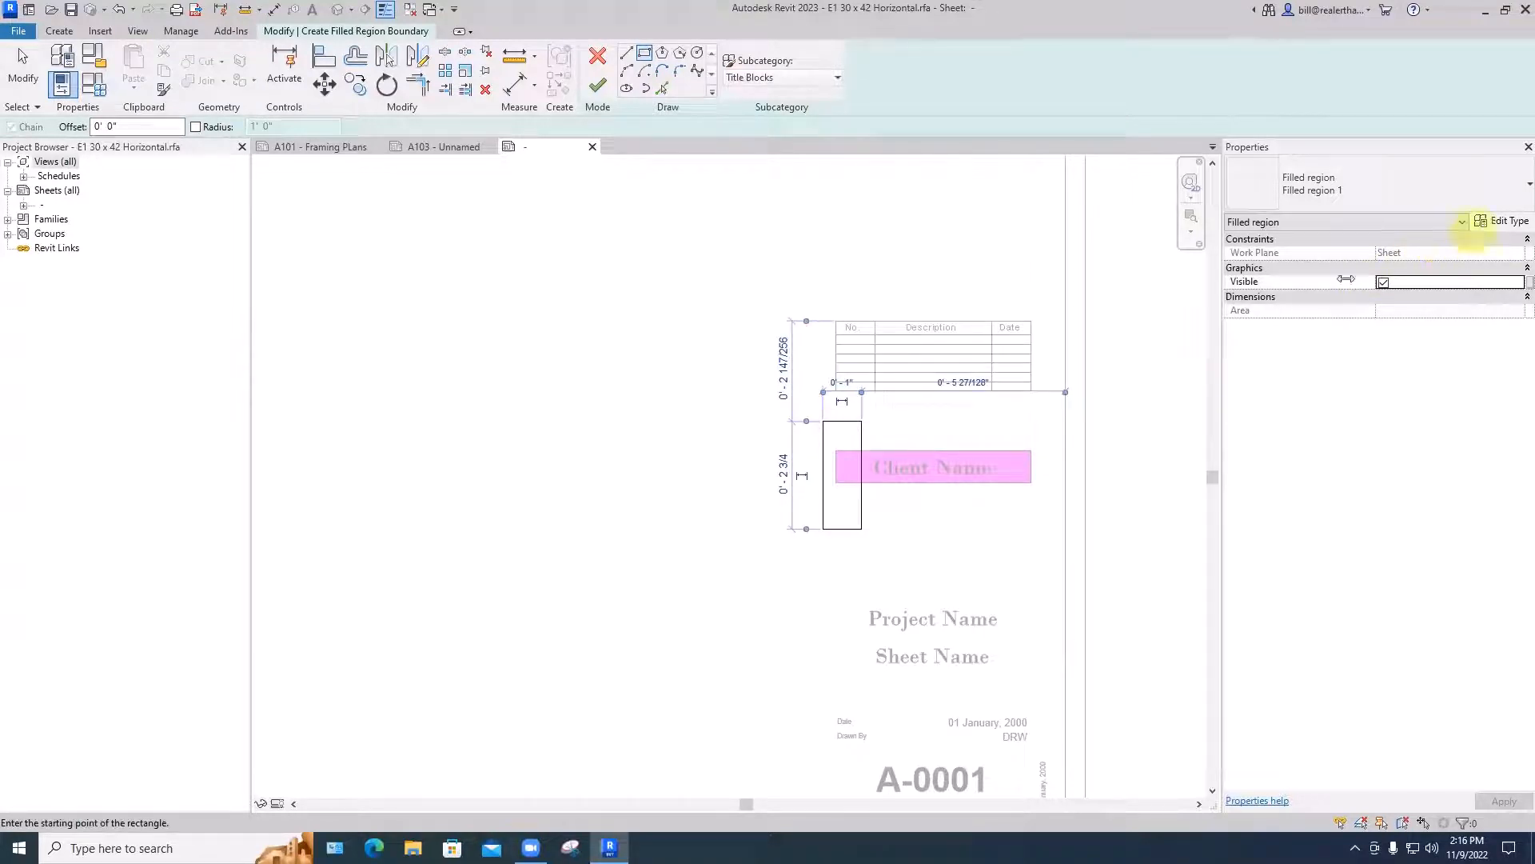
left_click(597, 85)
left_click(693, 345)
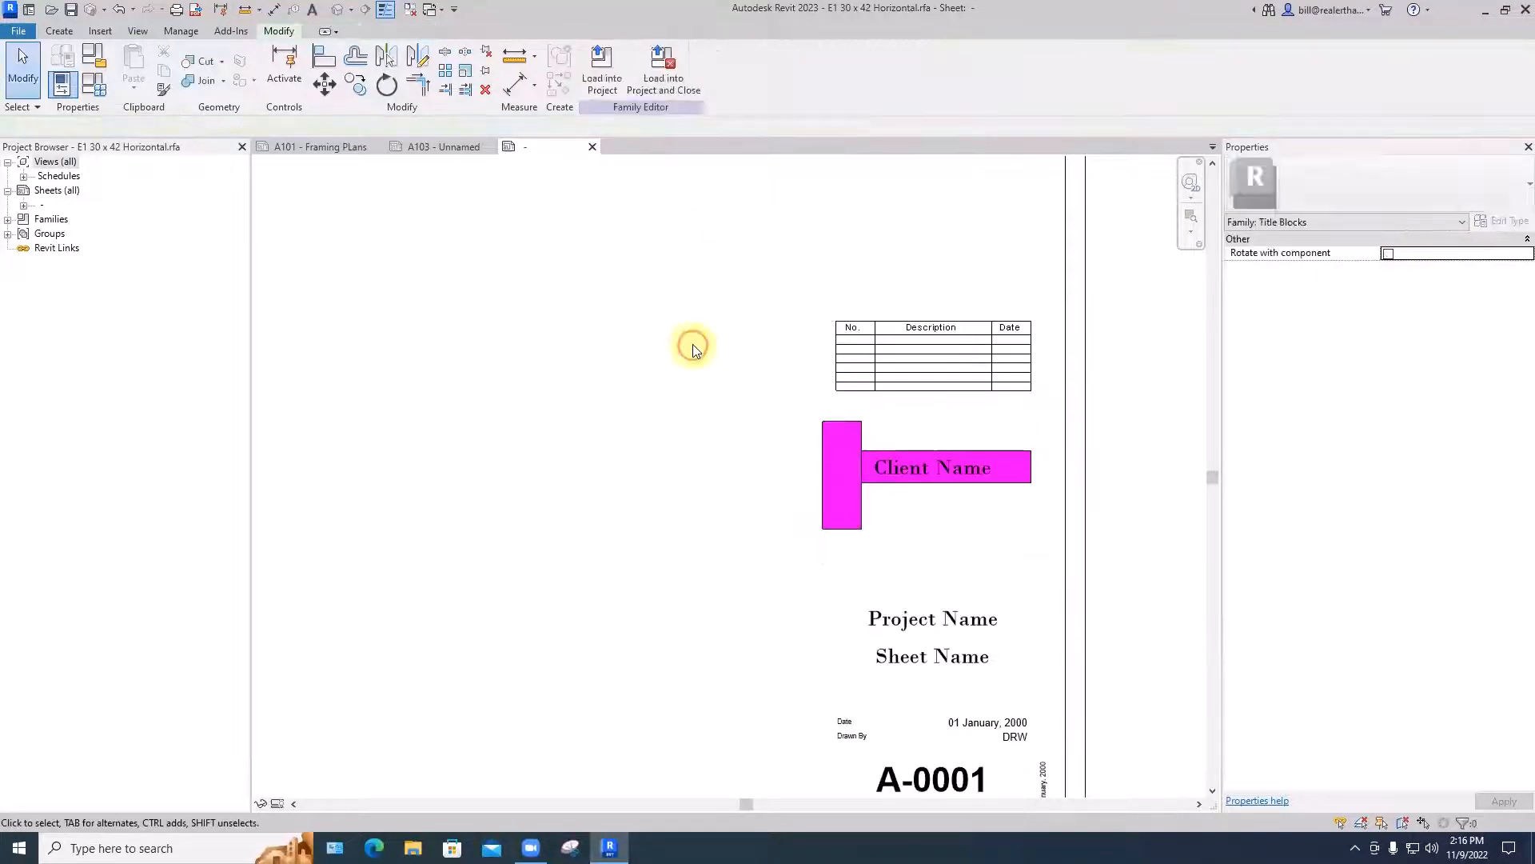
- Duplicate the vertical filled region's type under the name Filled region3
left_click(878, 429)
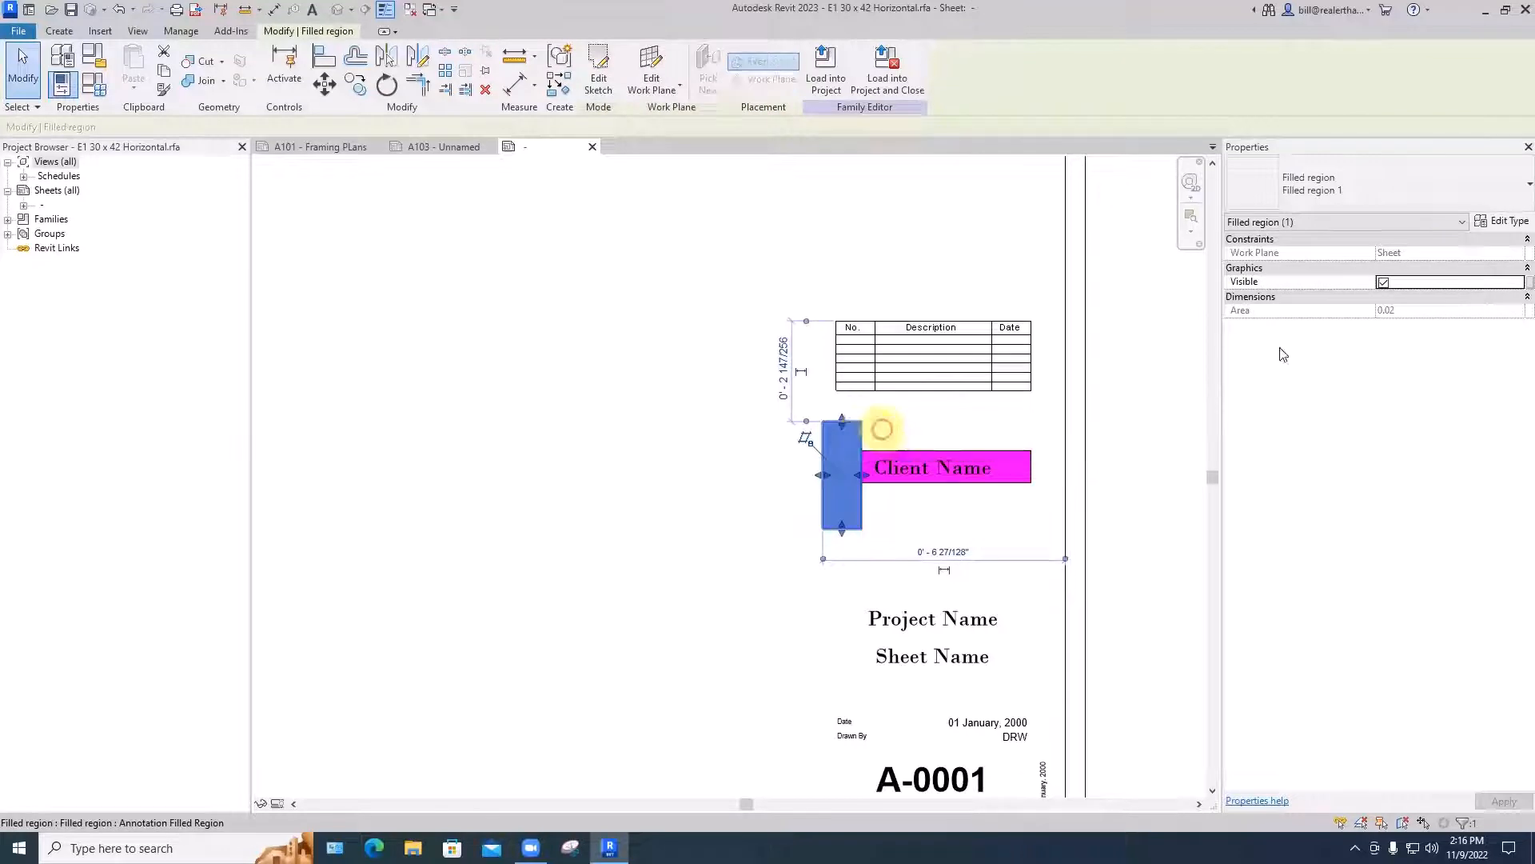
left_click(1501, 221)
left_click(1383, 139)
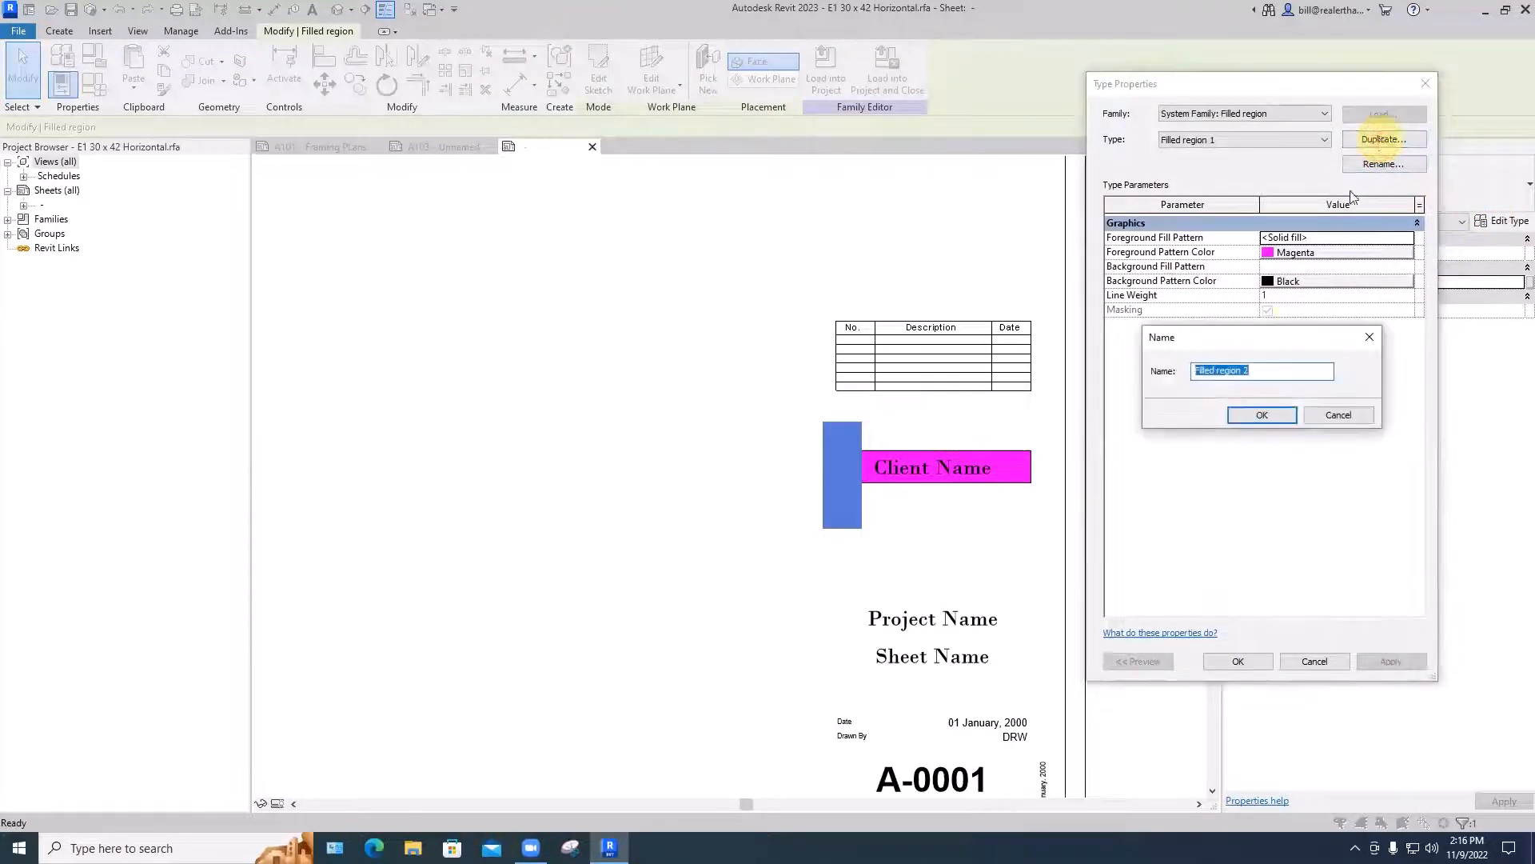
left_click(1252, 370)
key("BackSpace")
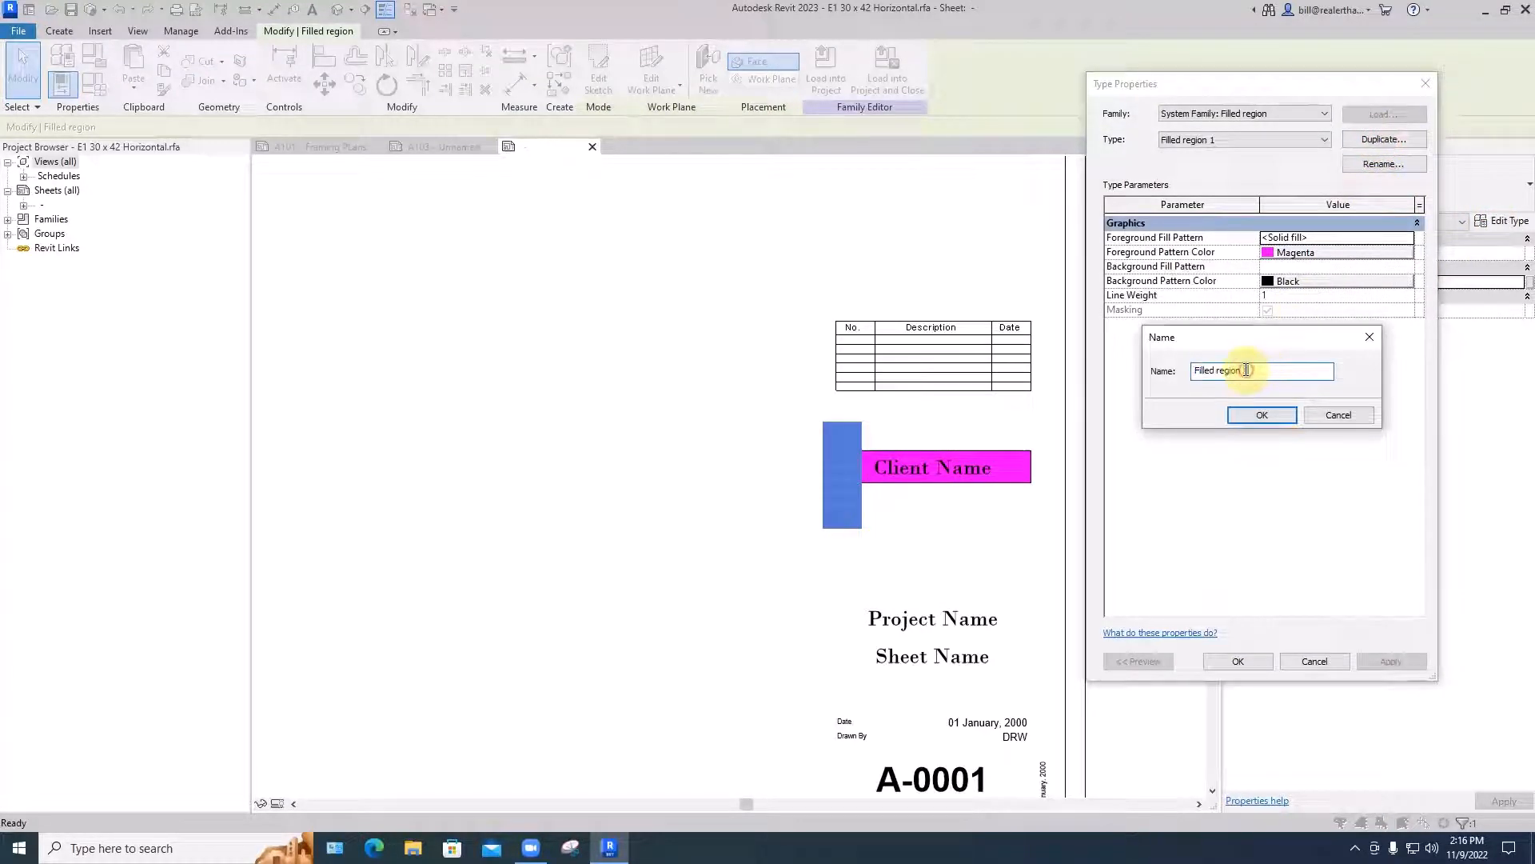
type("3")
left_click(1262, 414)
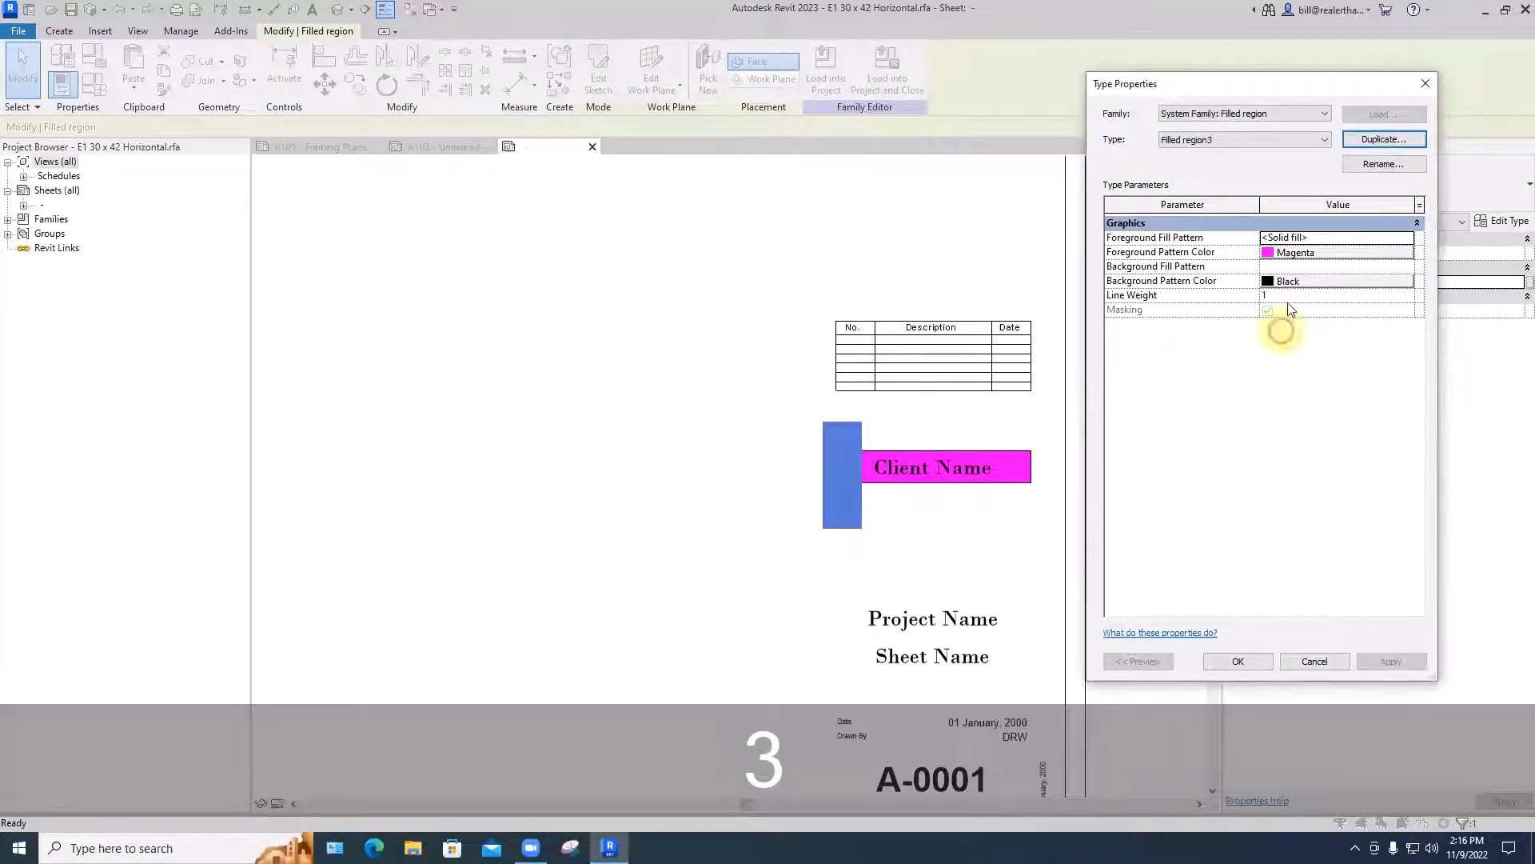
- Set the foreground pattern color of the Filled region3 type to green
left_click(1307, 254)
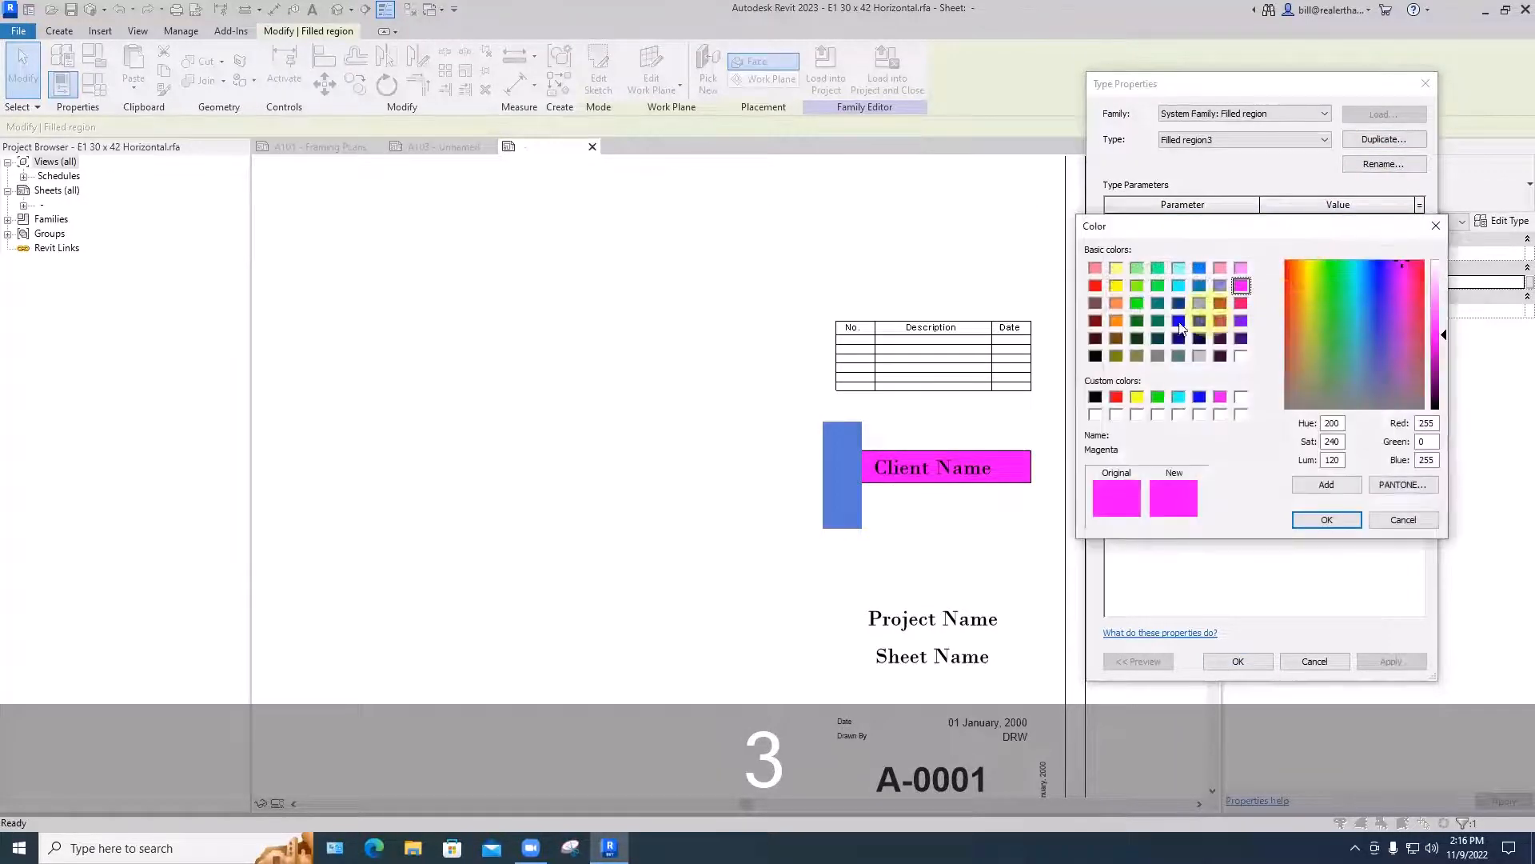
left_click(1137, 304)
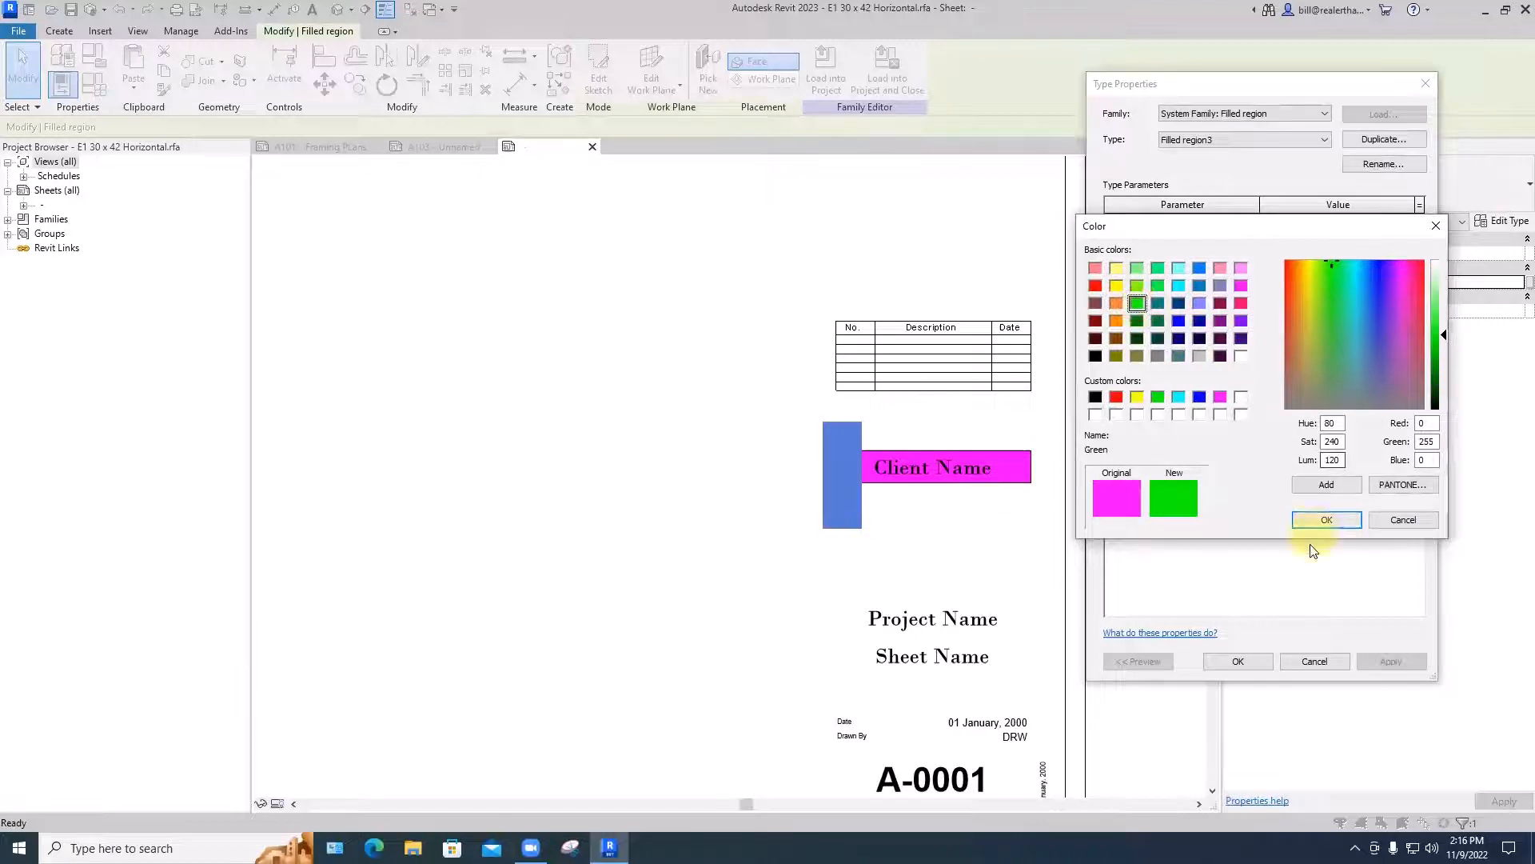
left_click(1323, 519)
left_click(1390, 661)
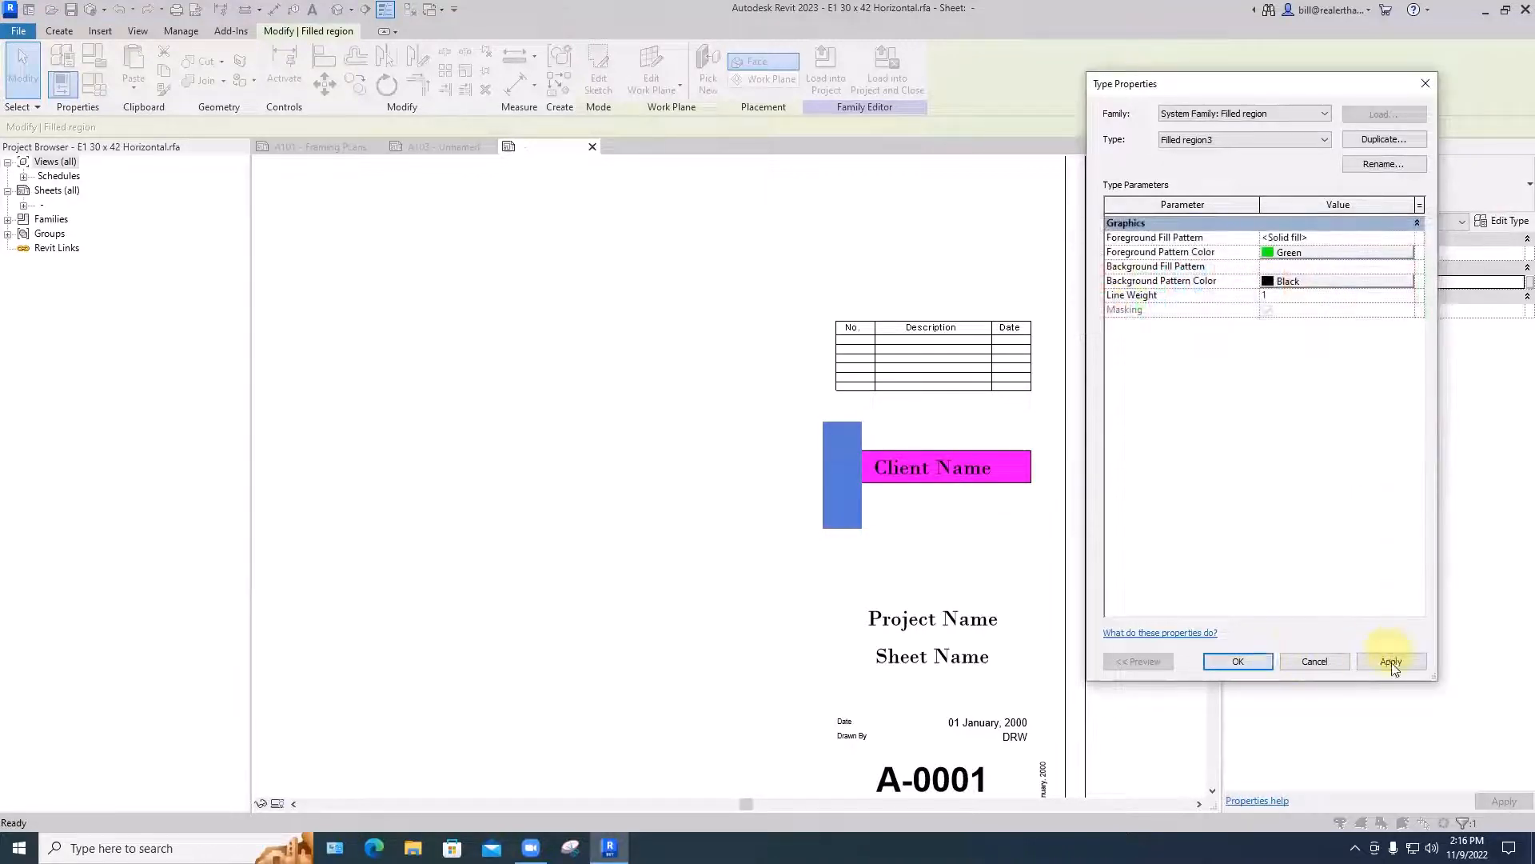
left_click(1240, 661)
left_click(761, 583)
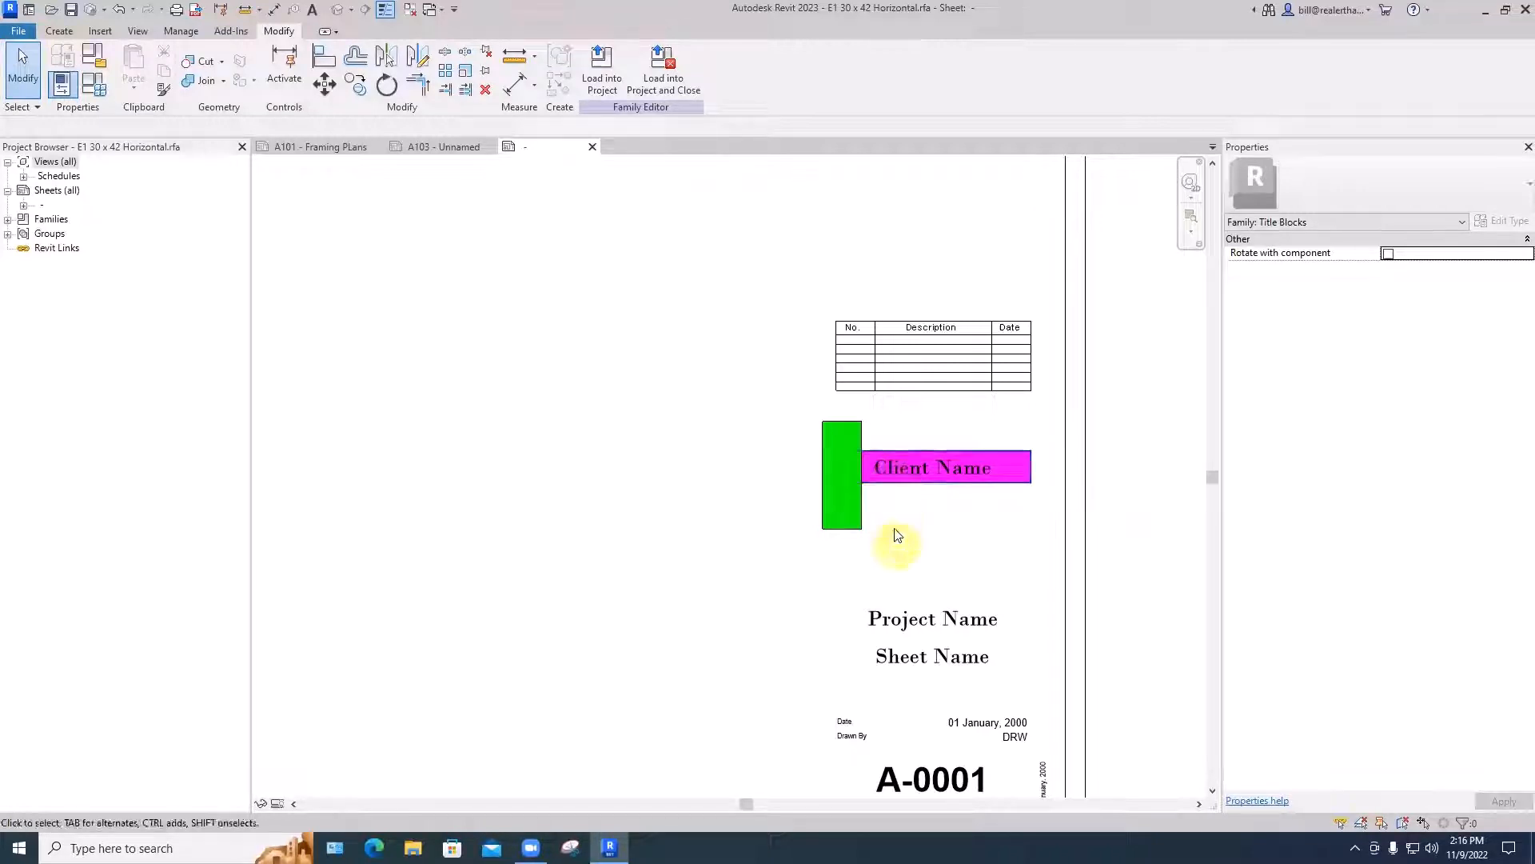
left_click(892, 492)
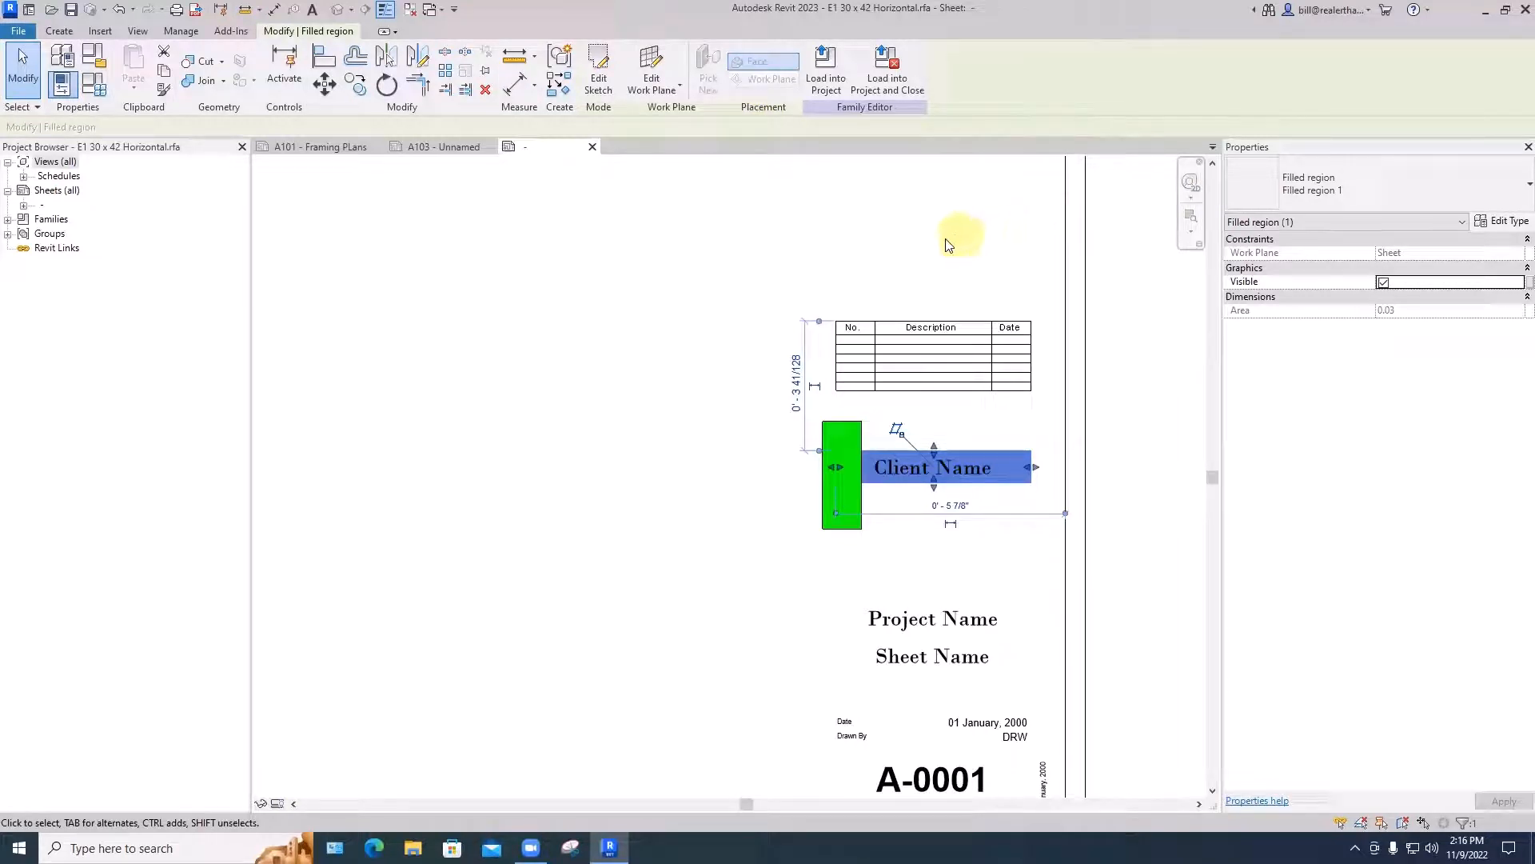
key("Escape")
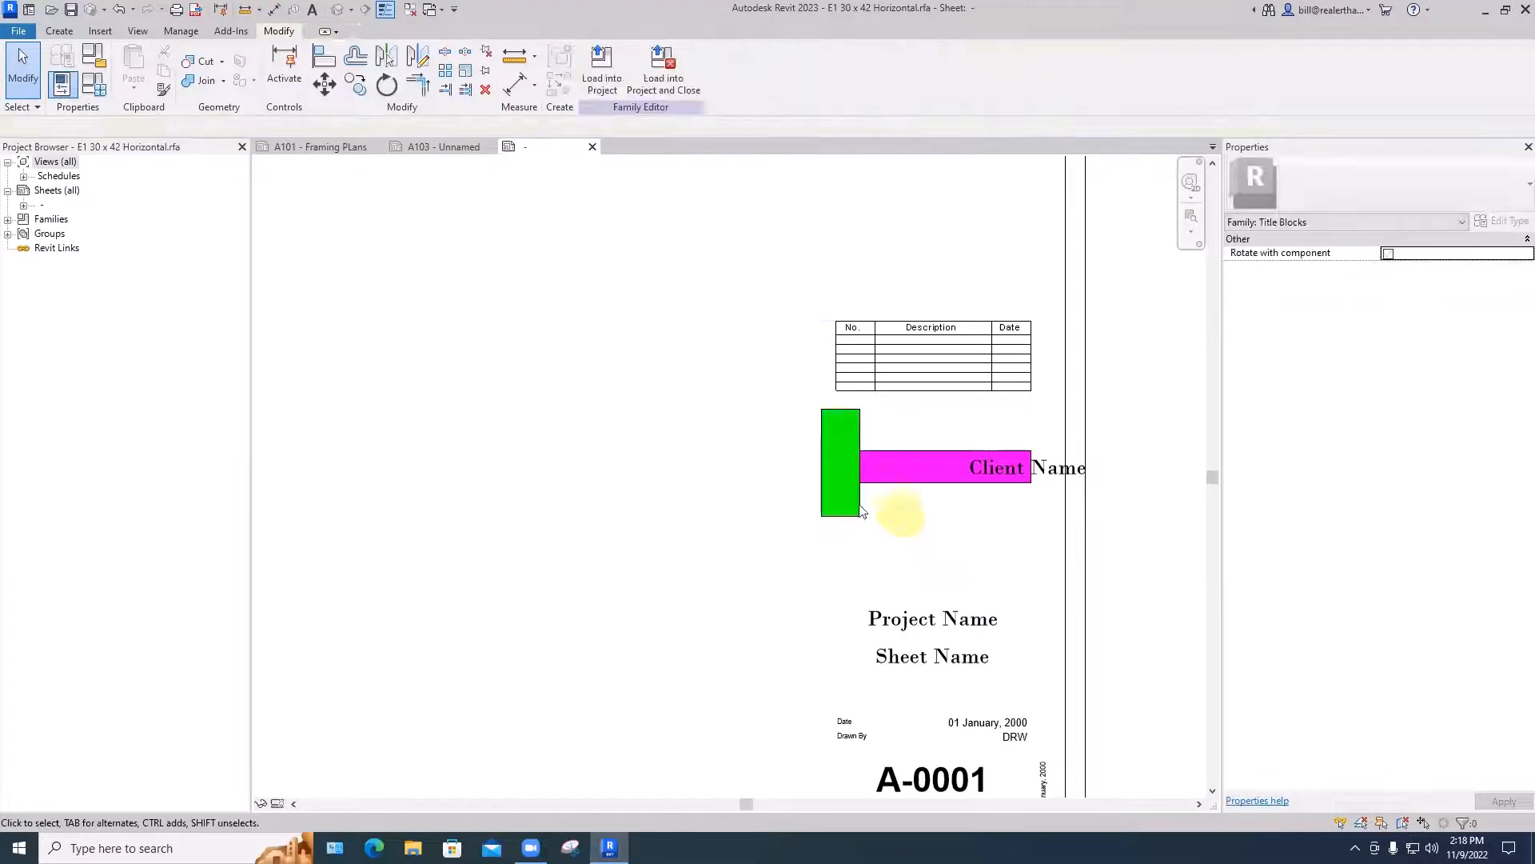
- Shift the green vertical filled region slightly left and down so it laps over the magenta band's left end
left_click(854, 499)
left_click_drag(924, 504, 833, 528)
left_click(907, 518)
left_click(927, 528)
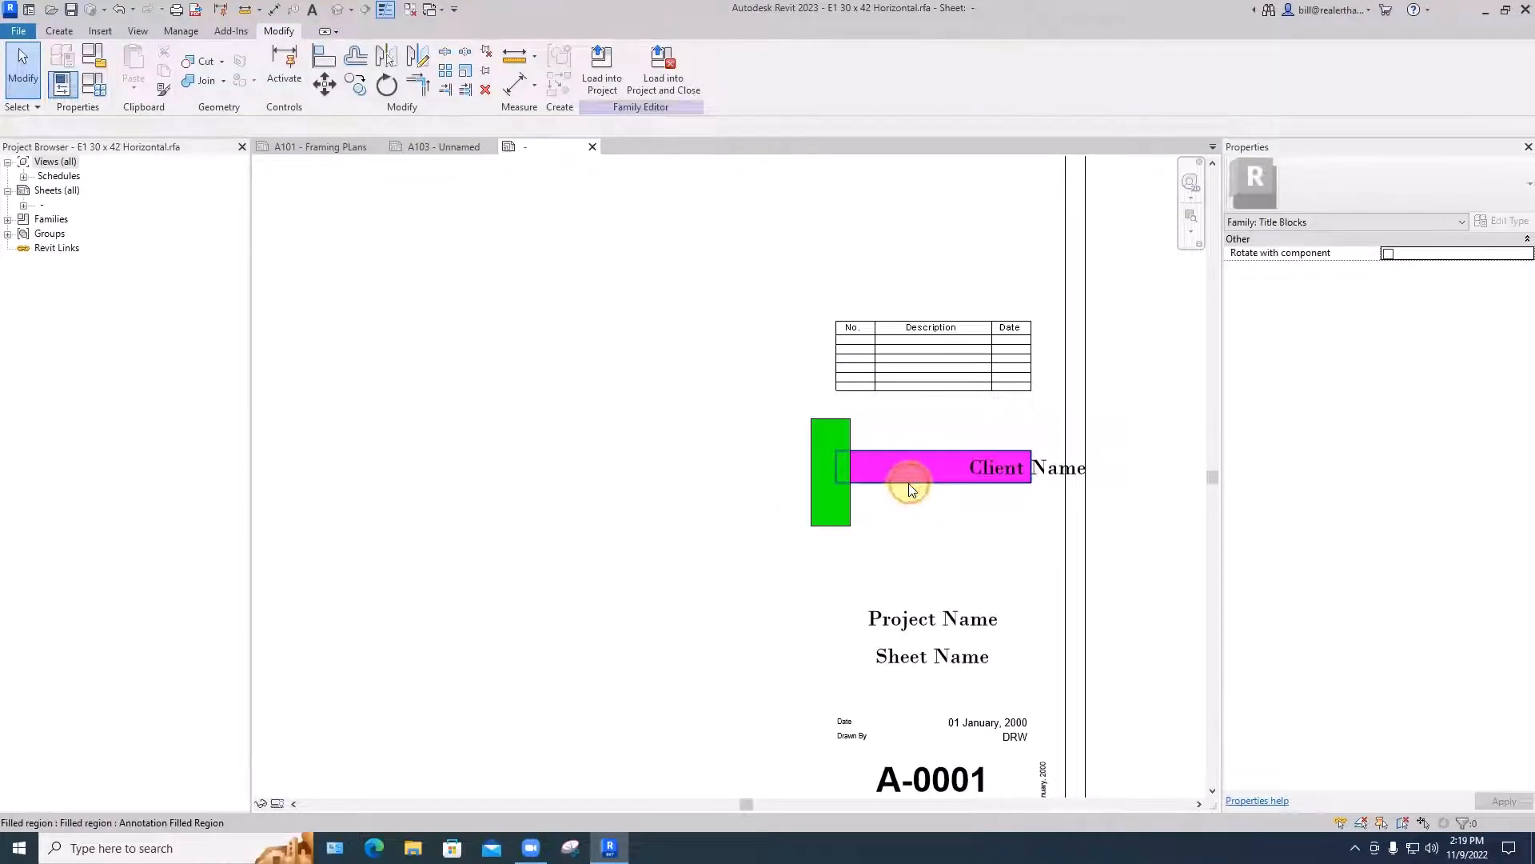
- Copy the magenta band directly below the original and shift the Client Name label left onto the upper band
left_click(910, 486)
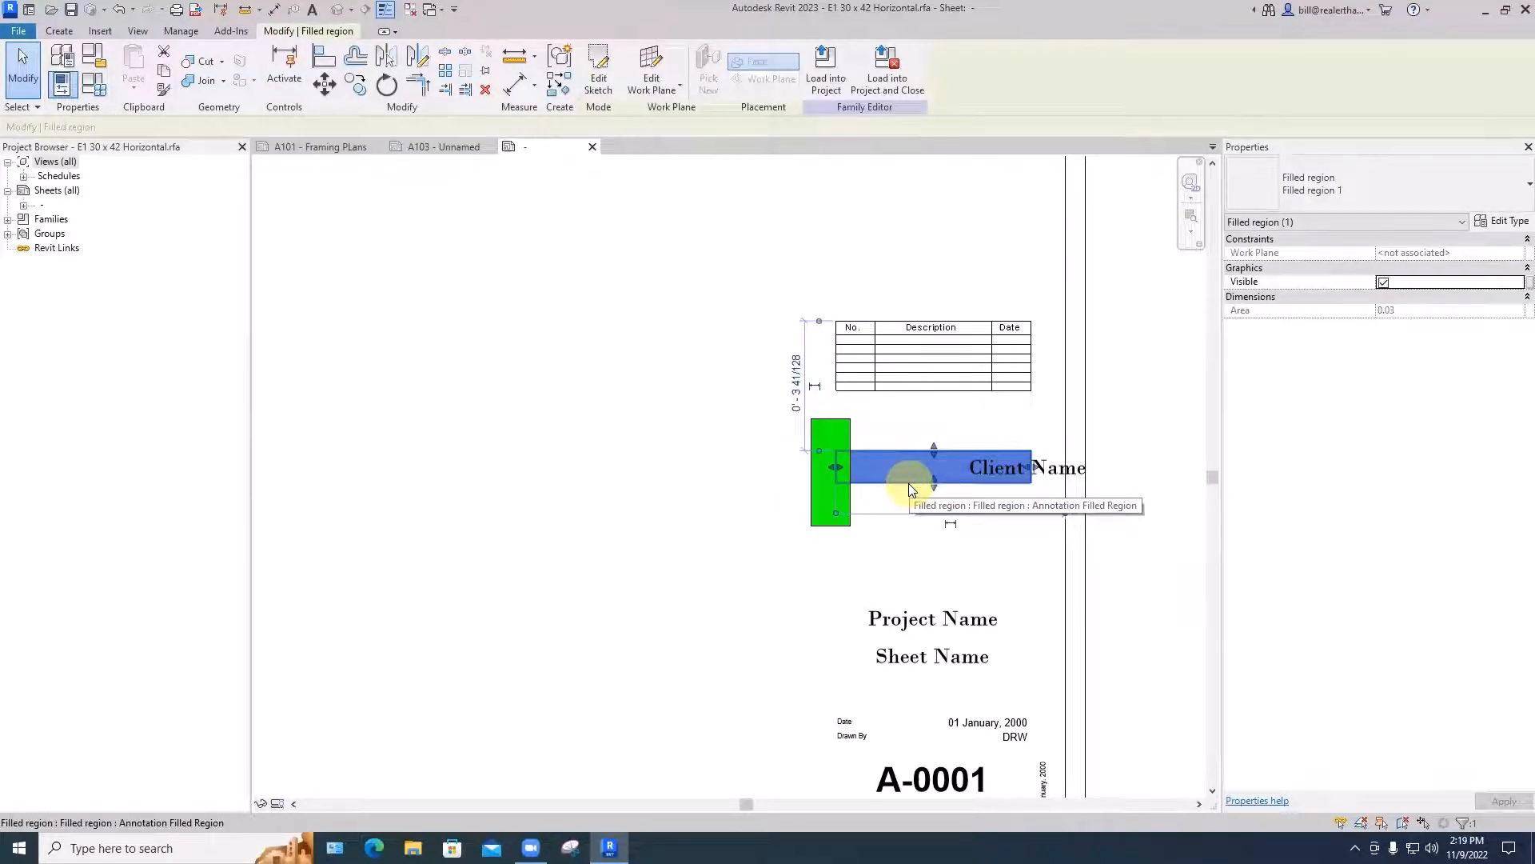
left_click_drag(911, 488, 906, 523, "ctrl")
left_click(824, 592)
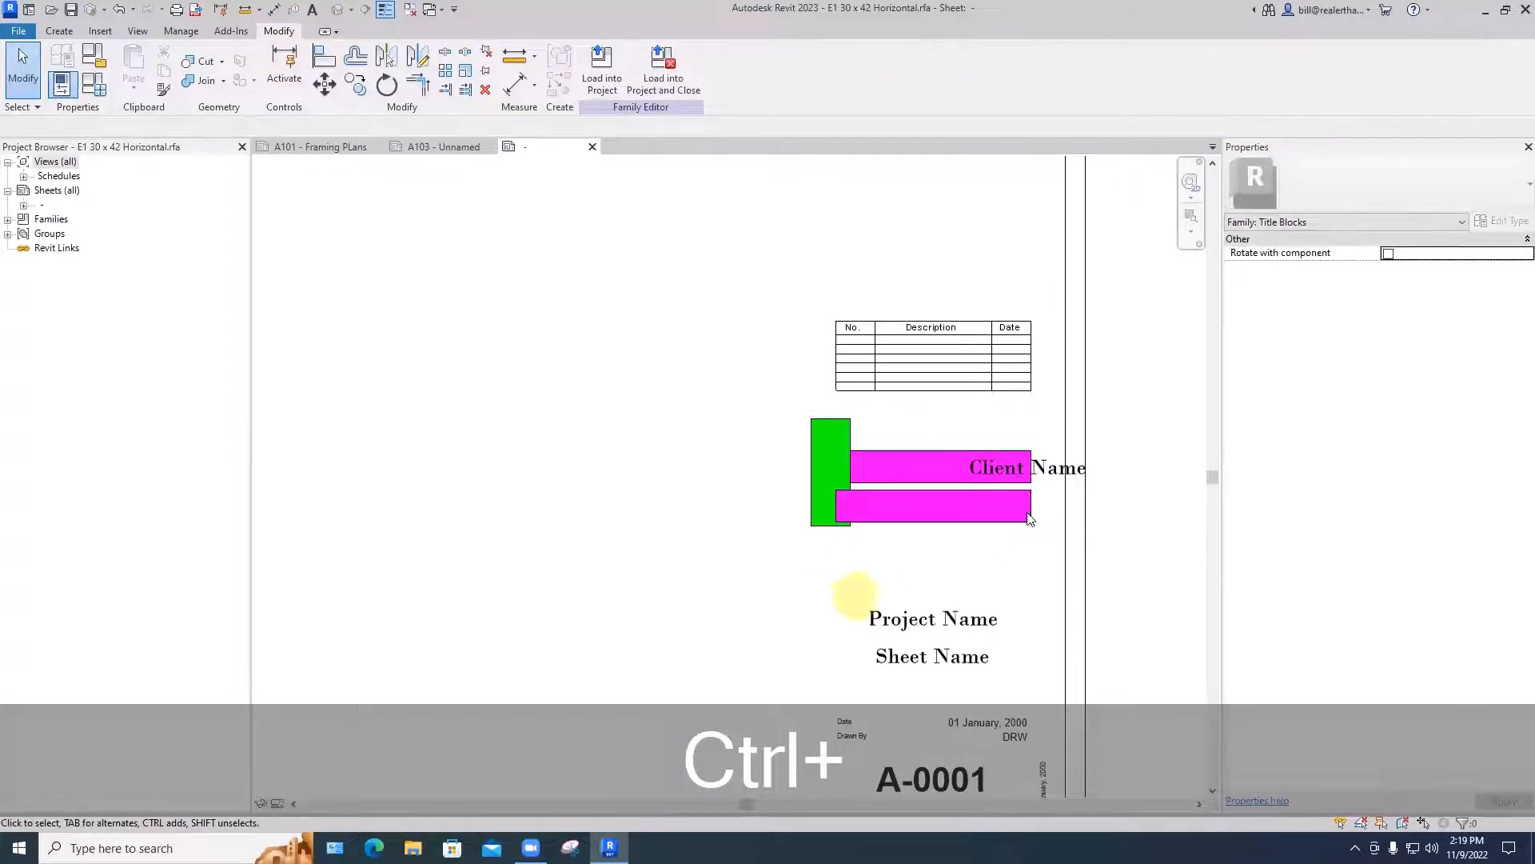
left_click(982, 430)
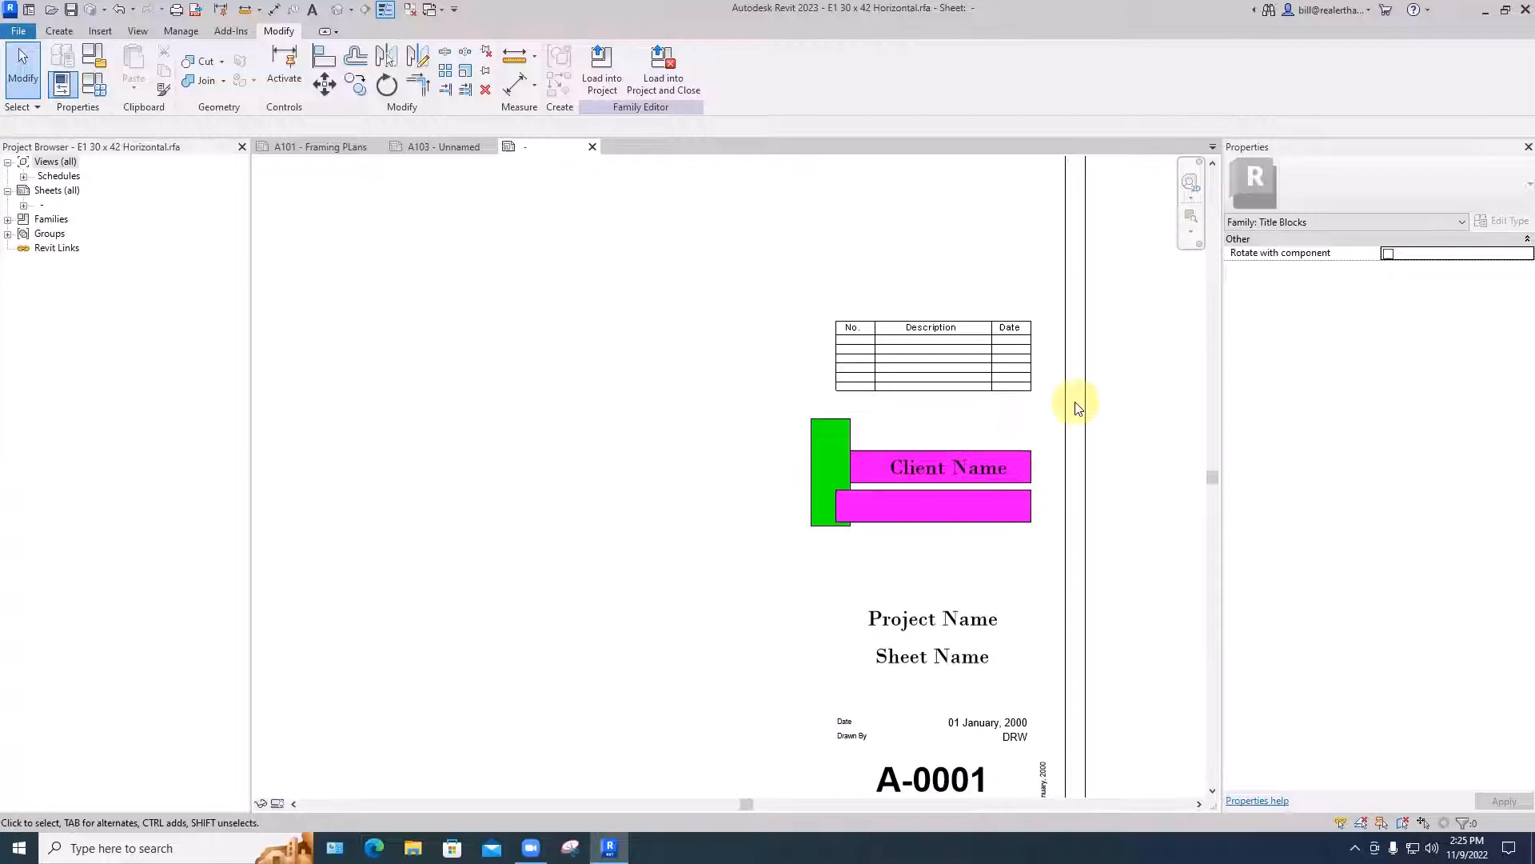
- Move the revision schedule, the line beneath it and the colored Client Name regions higher up the title block
scroll(1072, 401, "down", 4)
scroll(1072, 452, "up", 4)
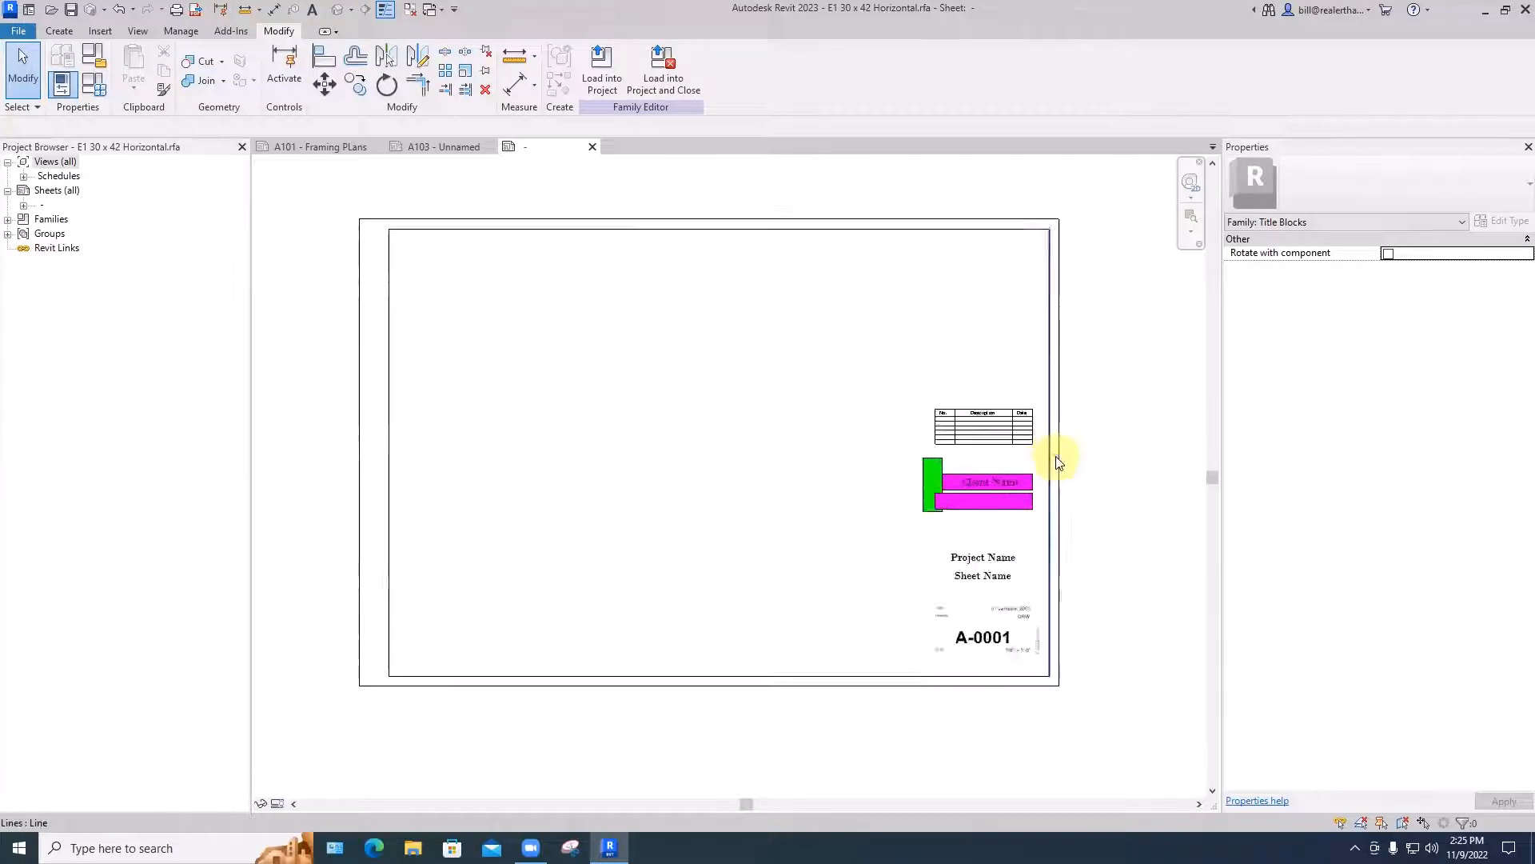
left_click_drag(994, 420, 1005, 301)
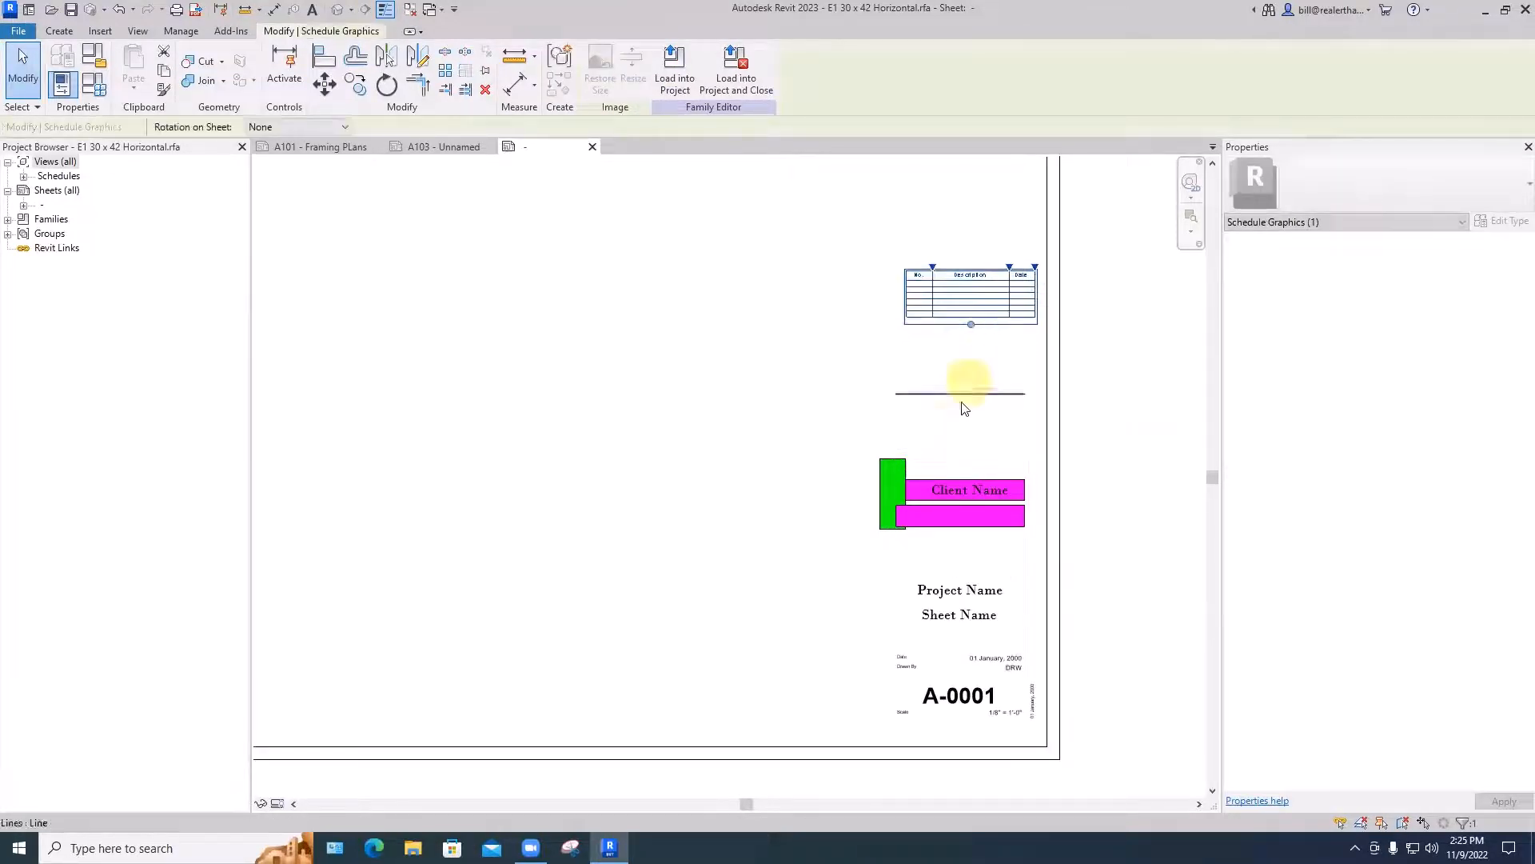
scroll(1045, 373, "down", 3)
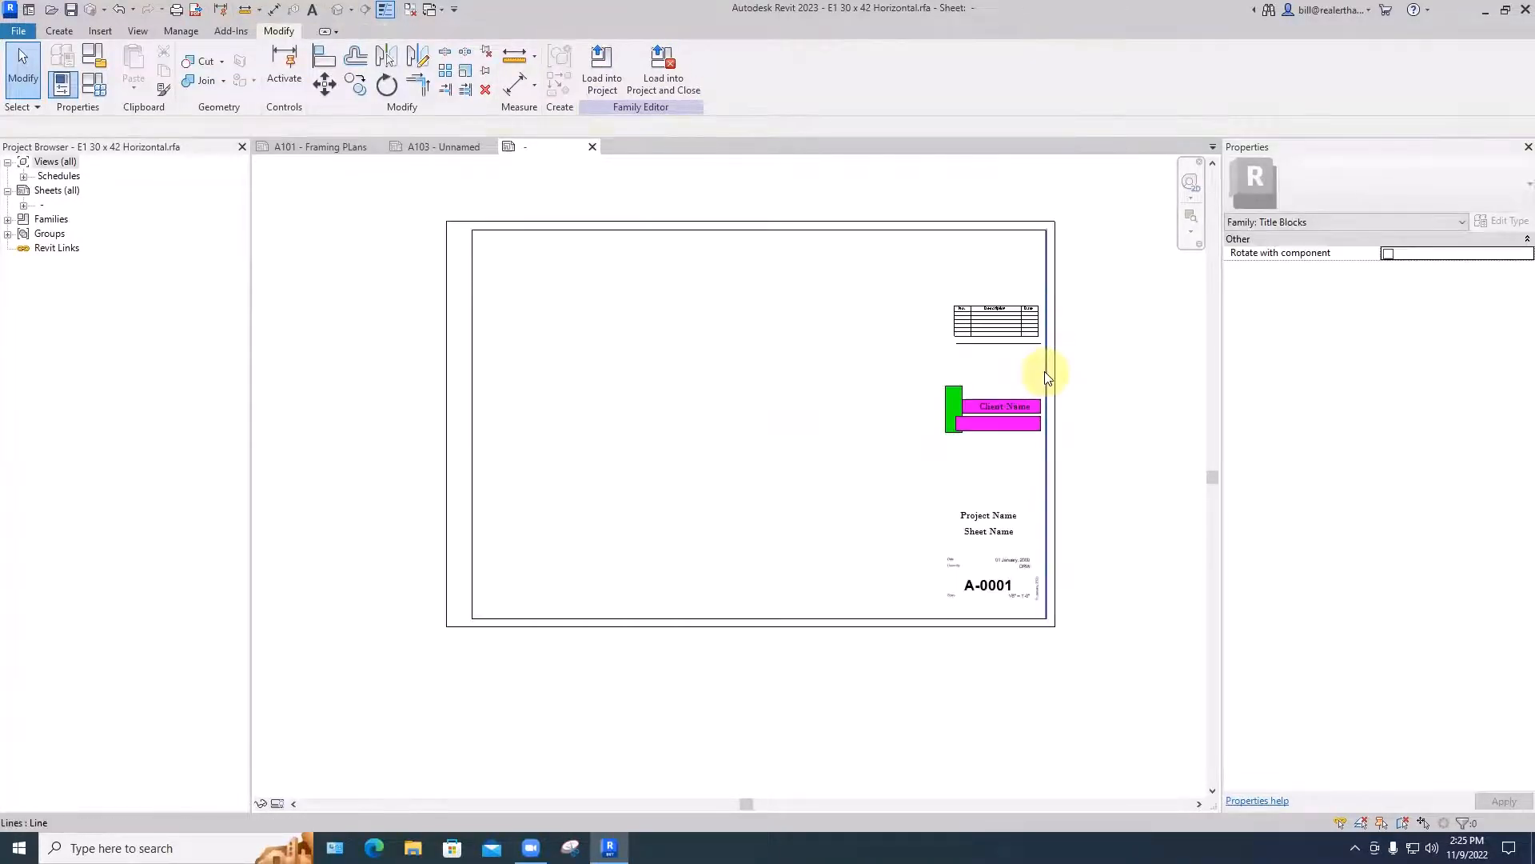
scroll(1046, 373, "down", 1)
middle_click_drag(1081, 401, 1094, 418)
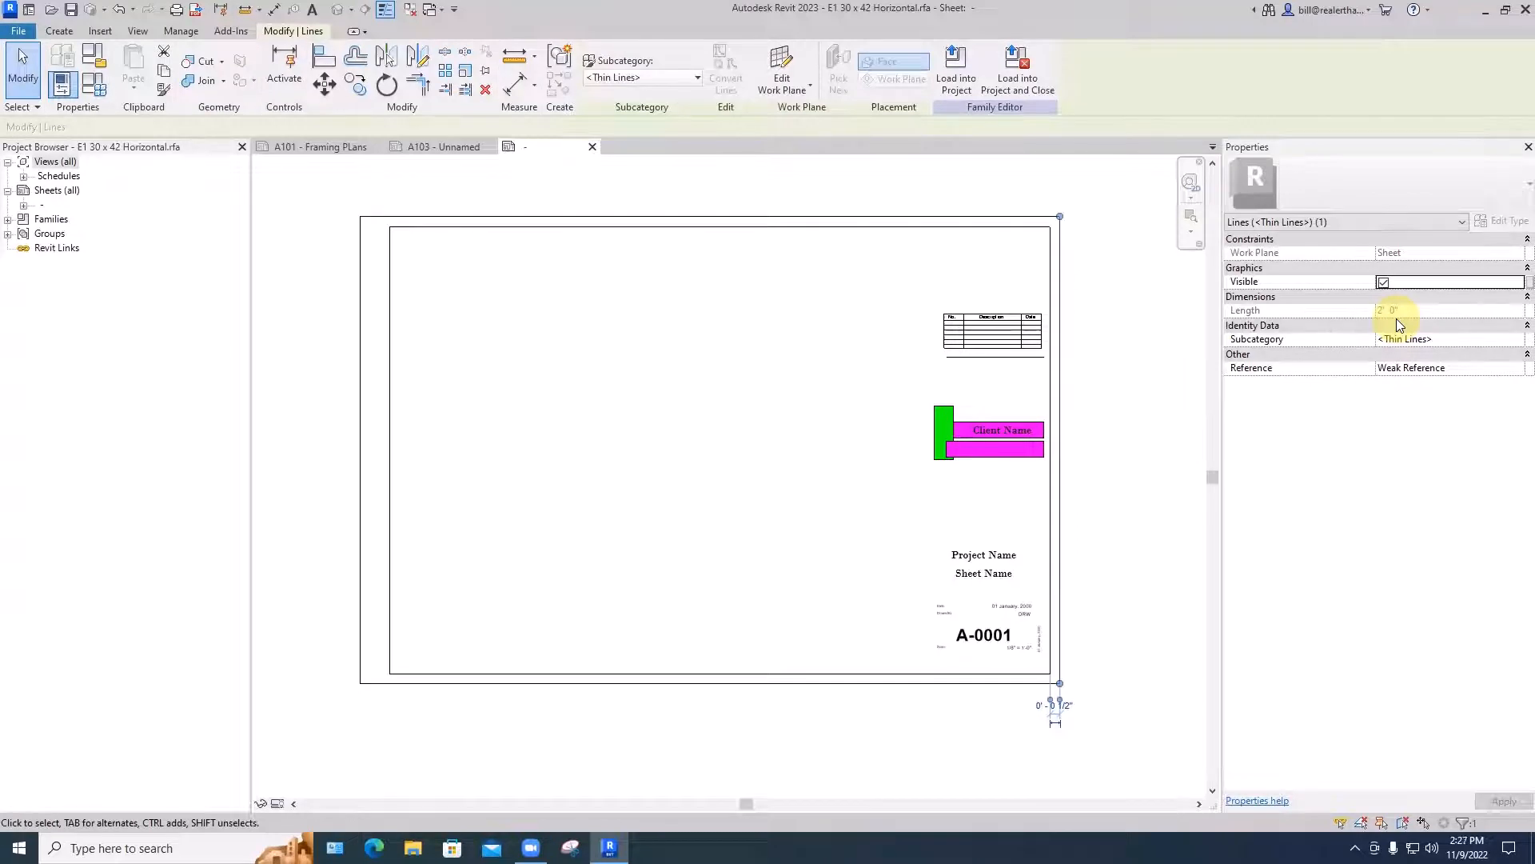
- Save the title block family in Documents as ARCH D 24x36 Horizontal.rfa
left_click(17, 31)
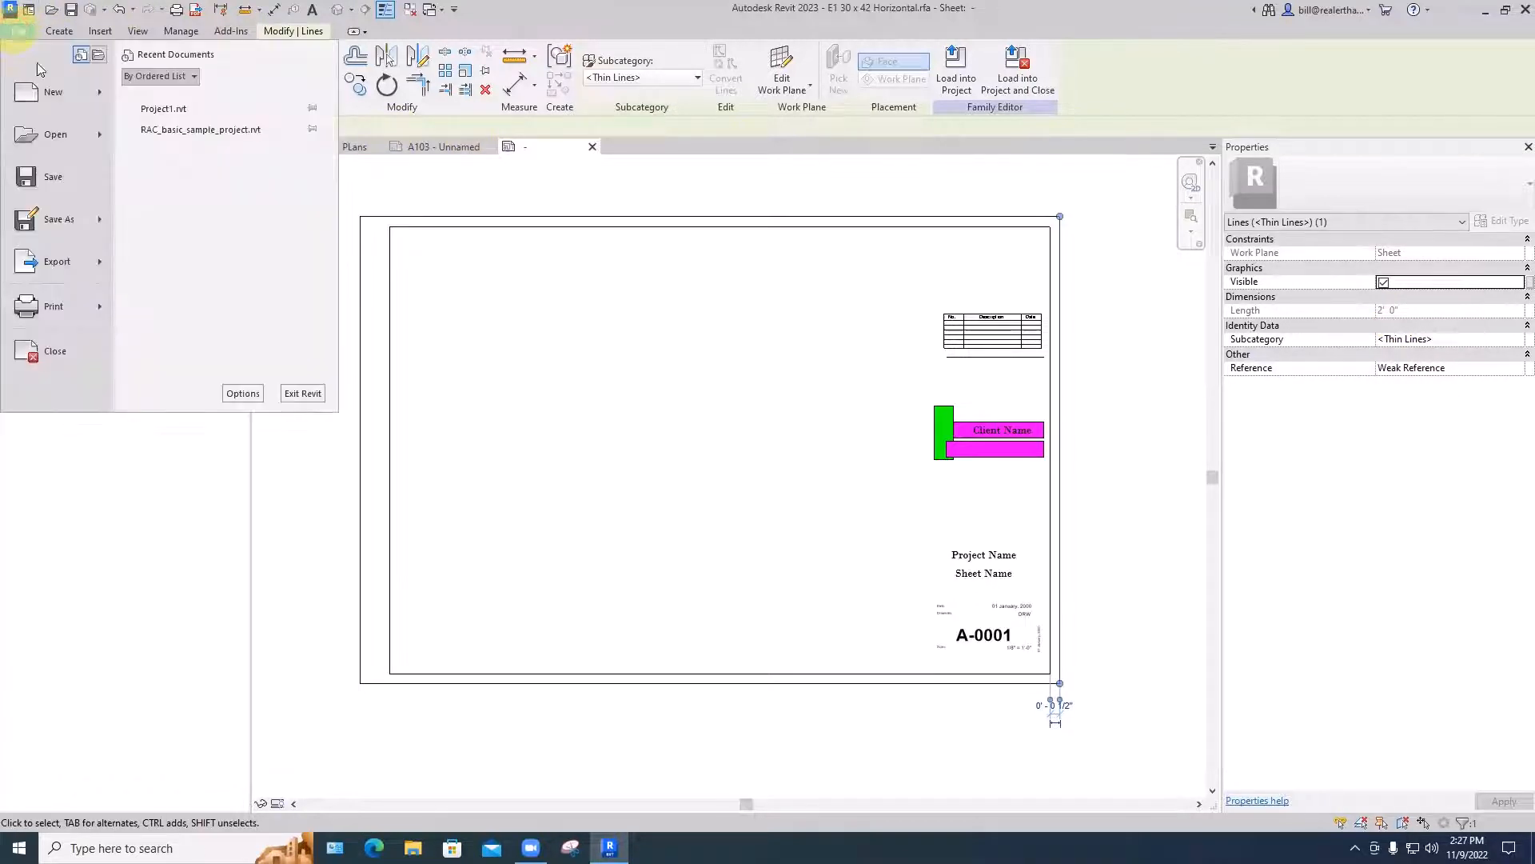
left_click(55, 177)
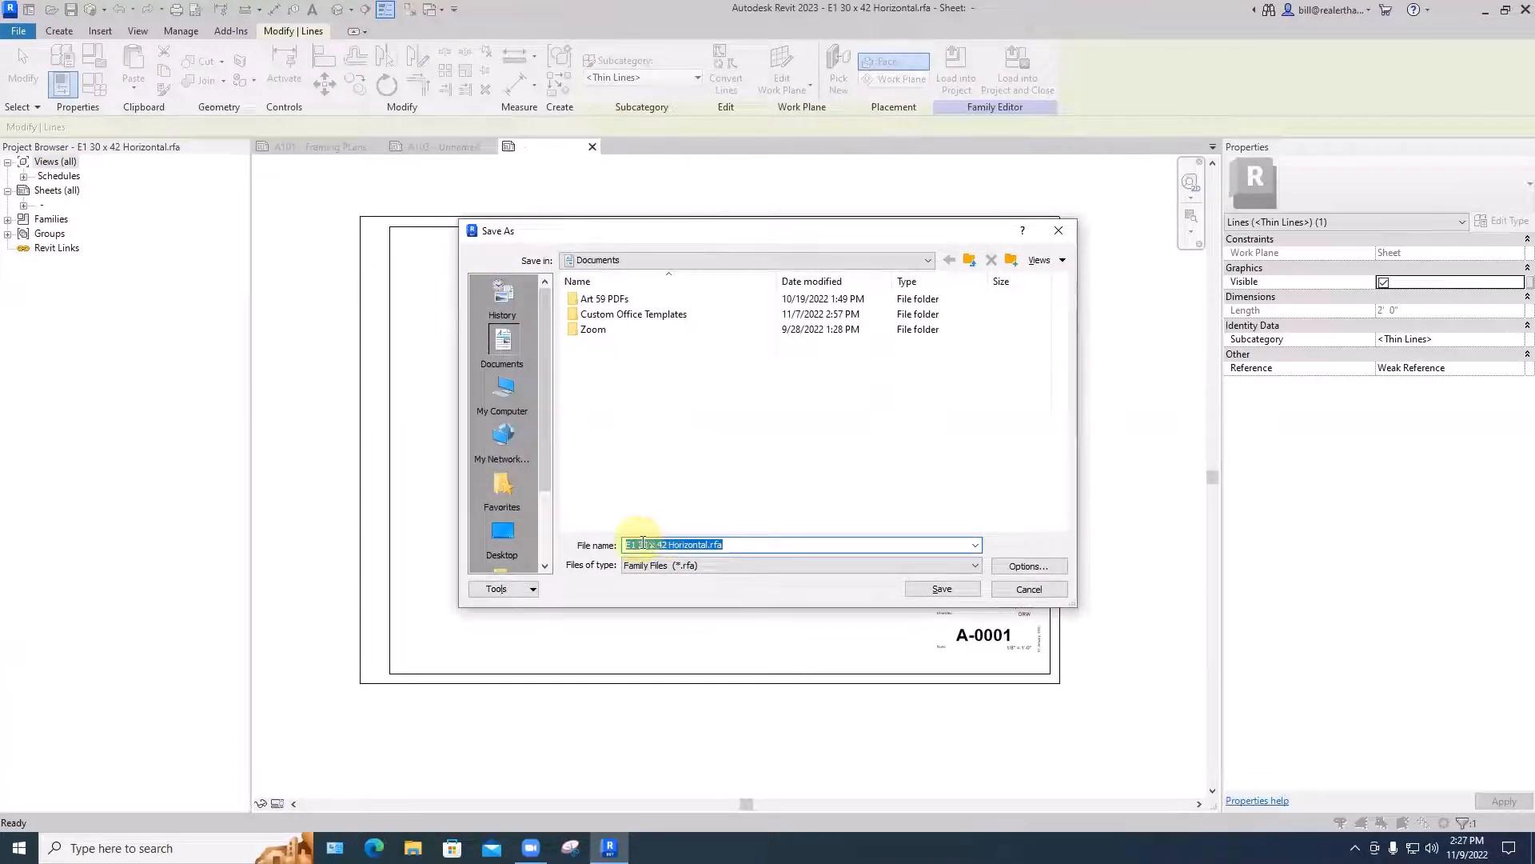
left_click(668, 545)
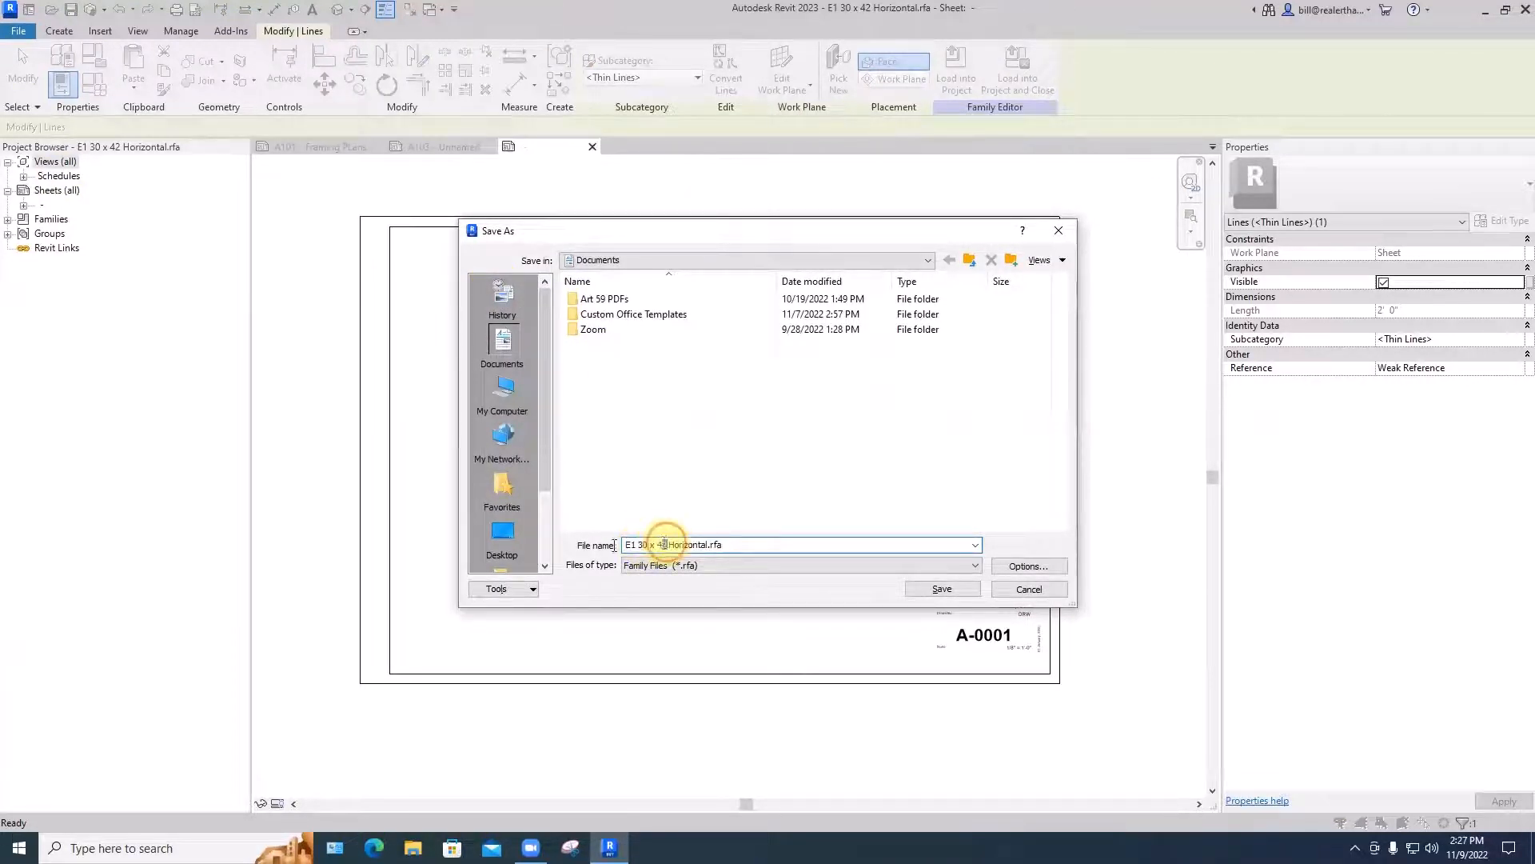
left_click_drag(667, 544, 604, 546)
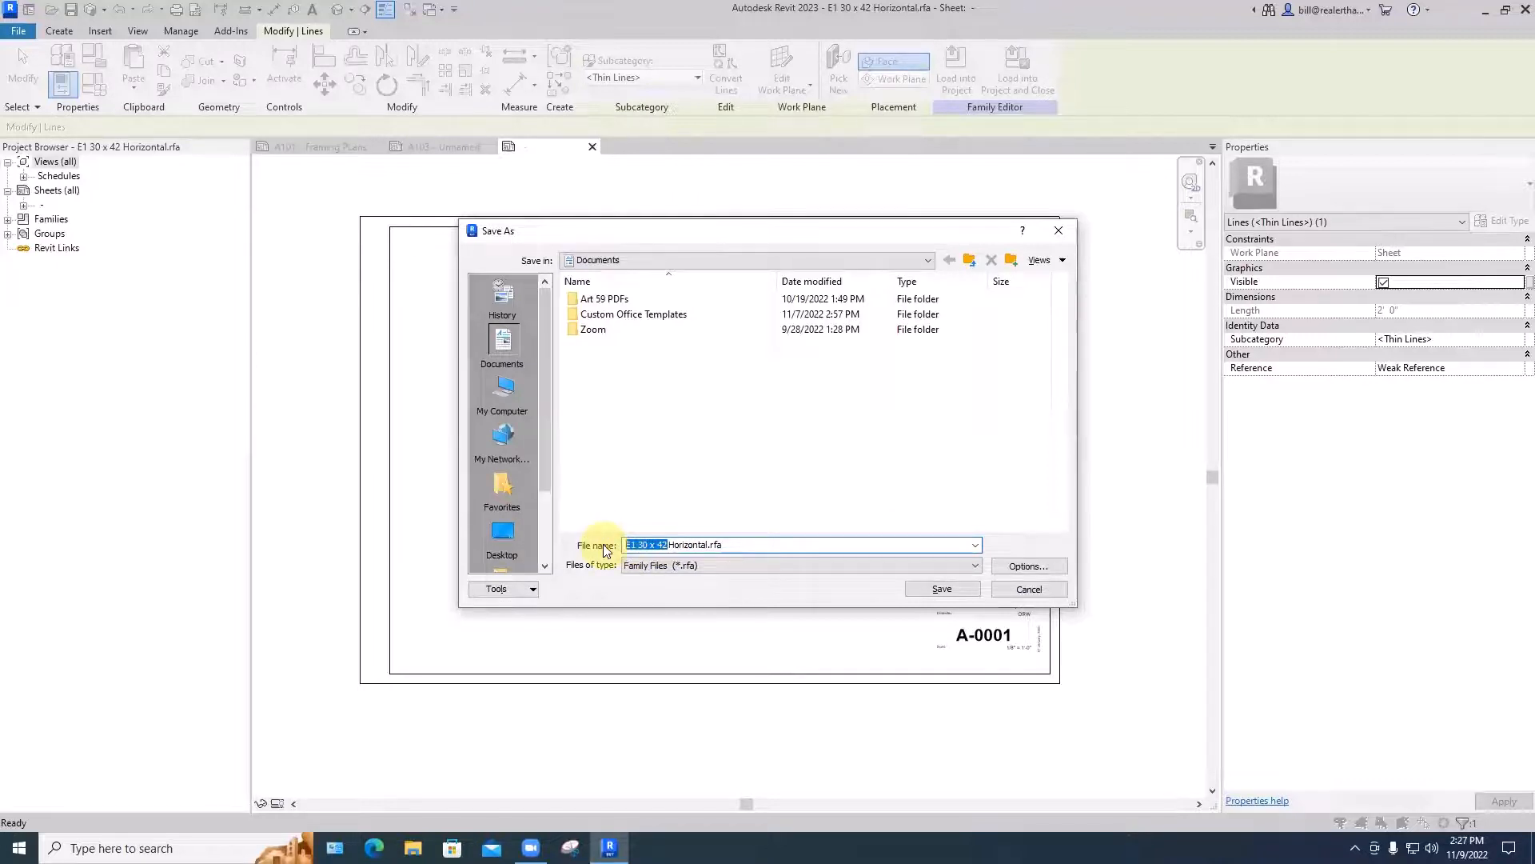
type("aRCH")
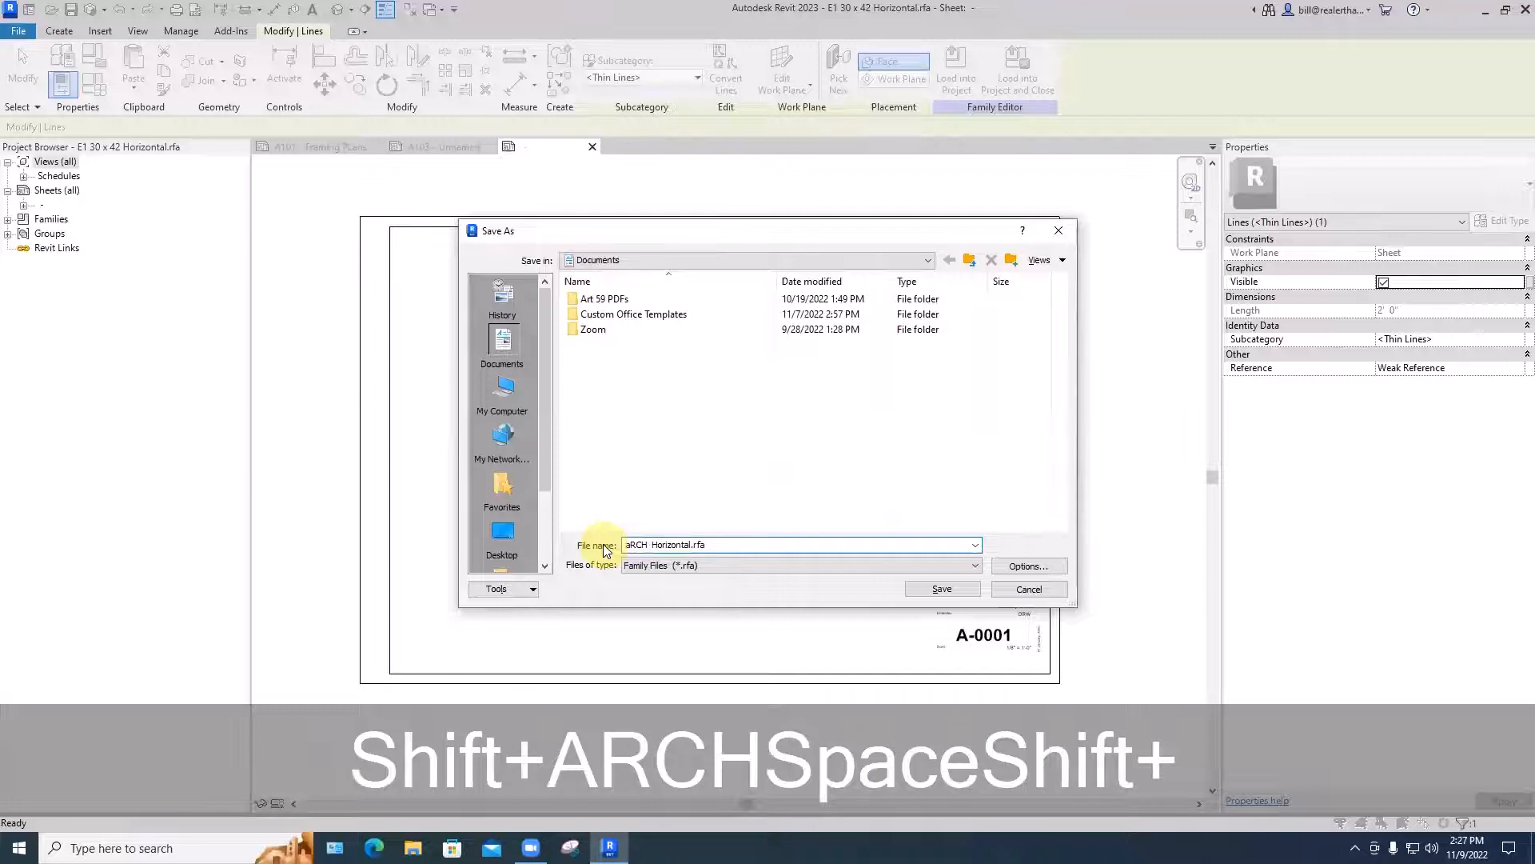
key("shift+BackSpace")
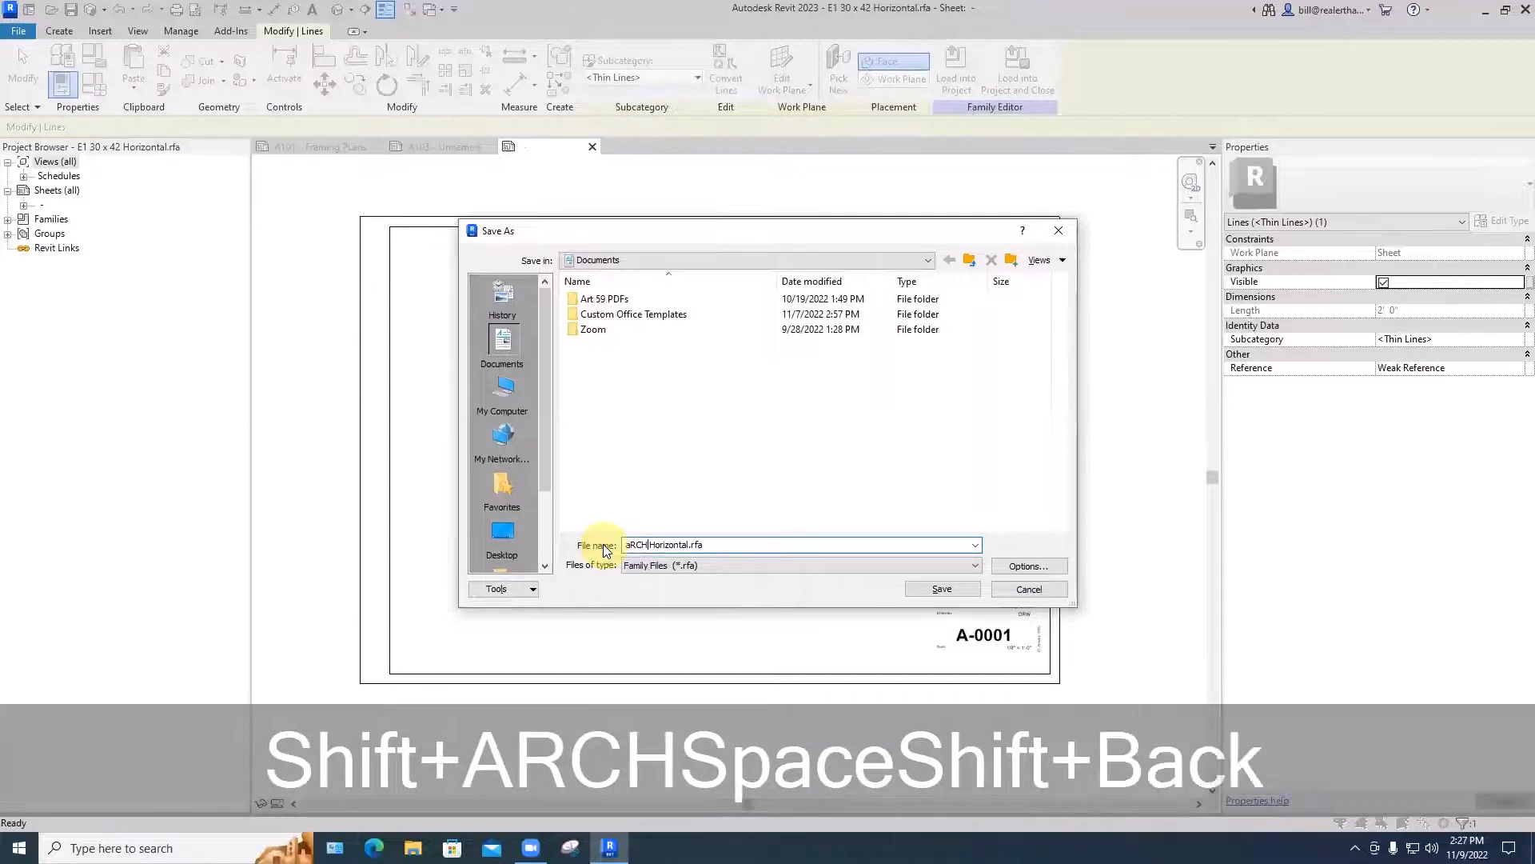
key("BackSpace")
key("BackSpace")
key("BackSpace")
key("BackSpace")
key("Caps_Lock")
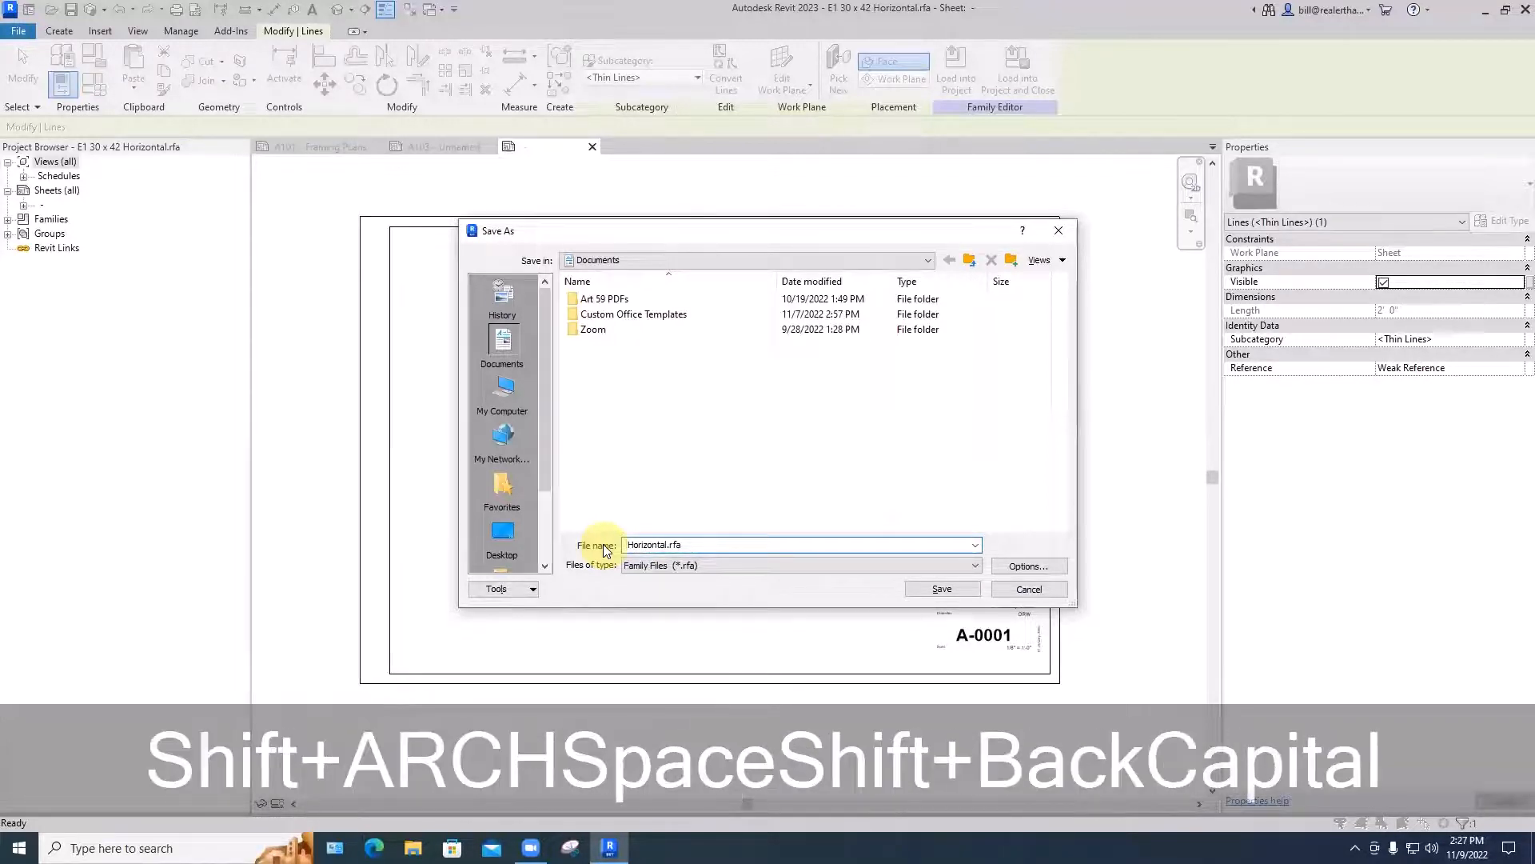
type("ARCH ")
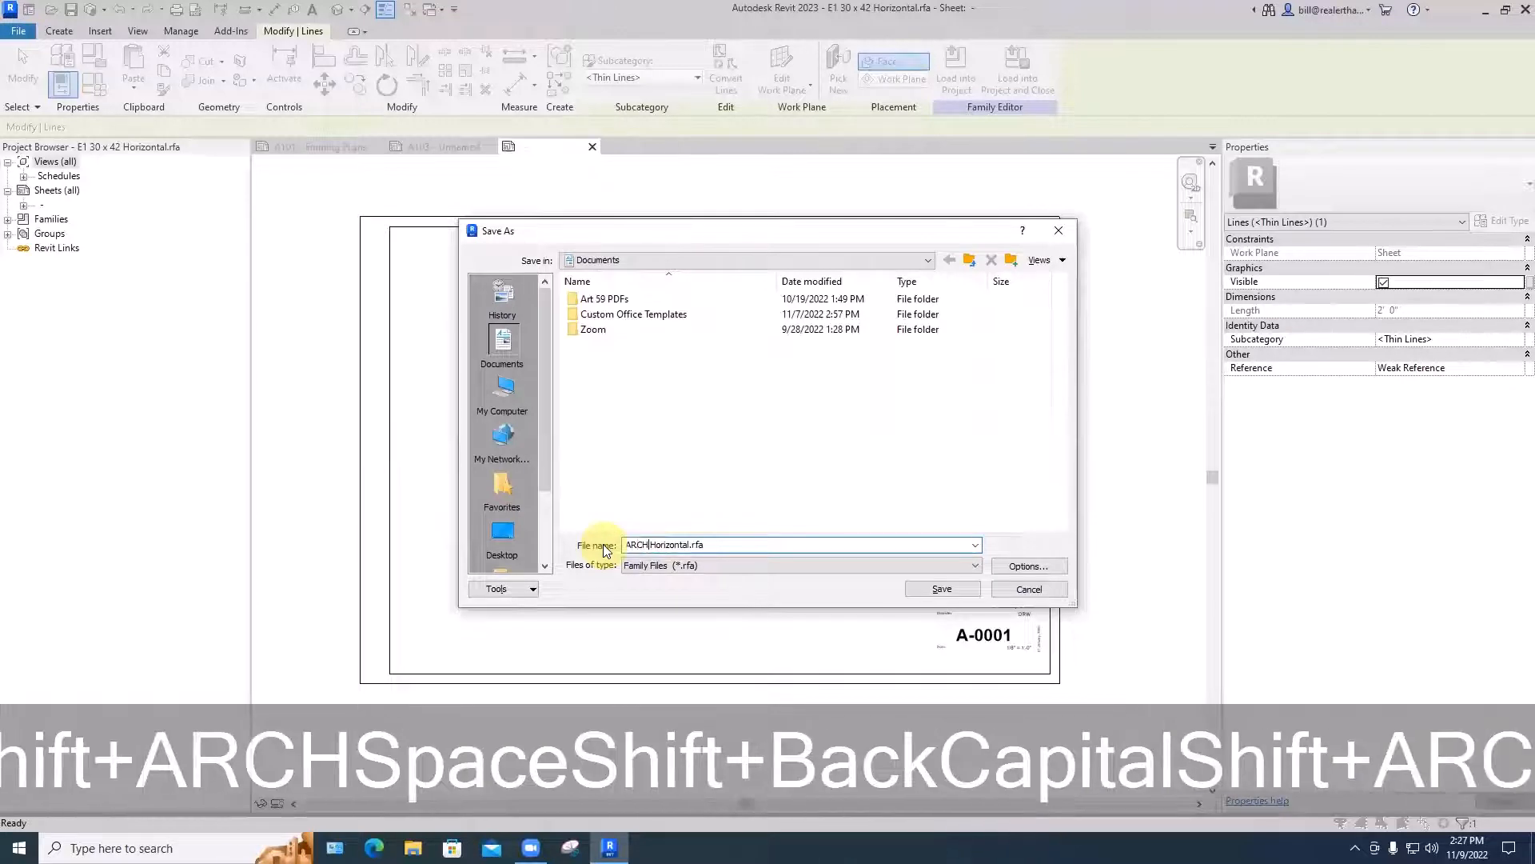
type("D")
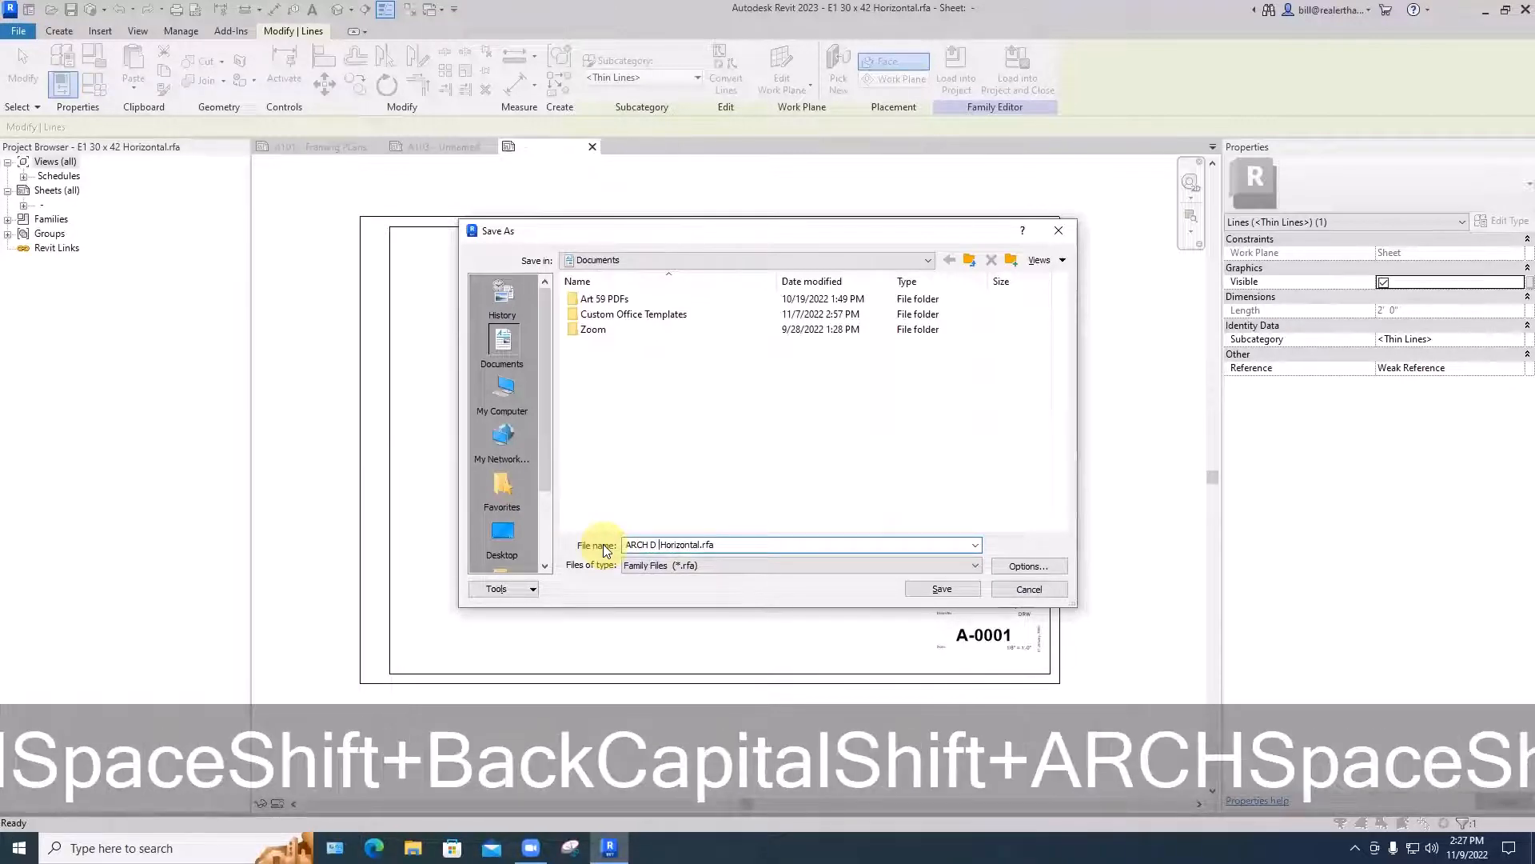
type(" 24x36")
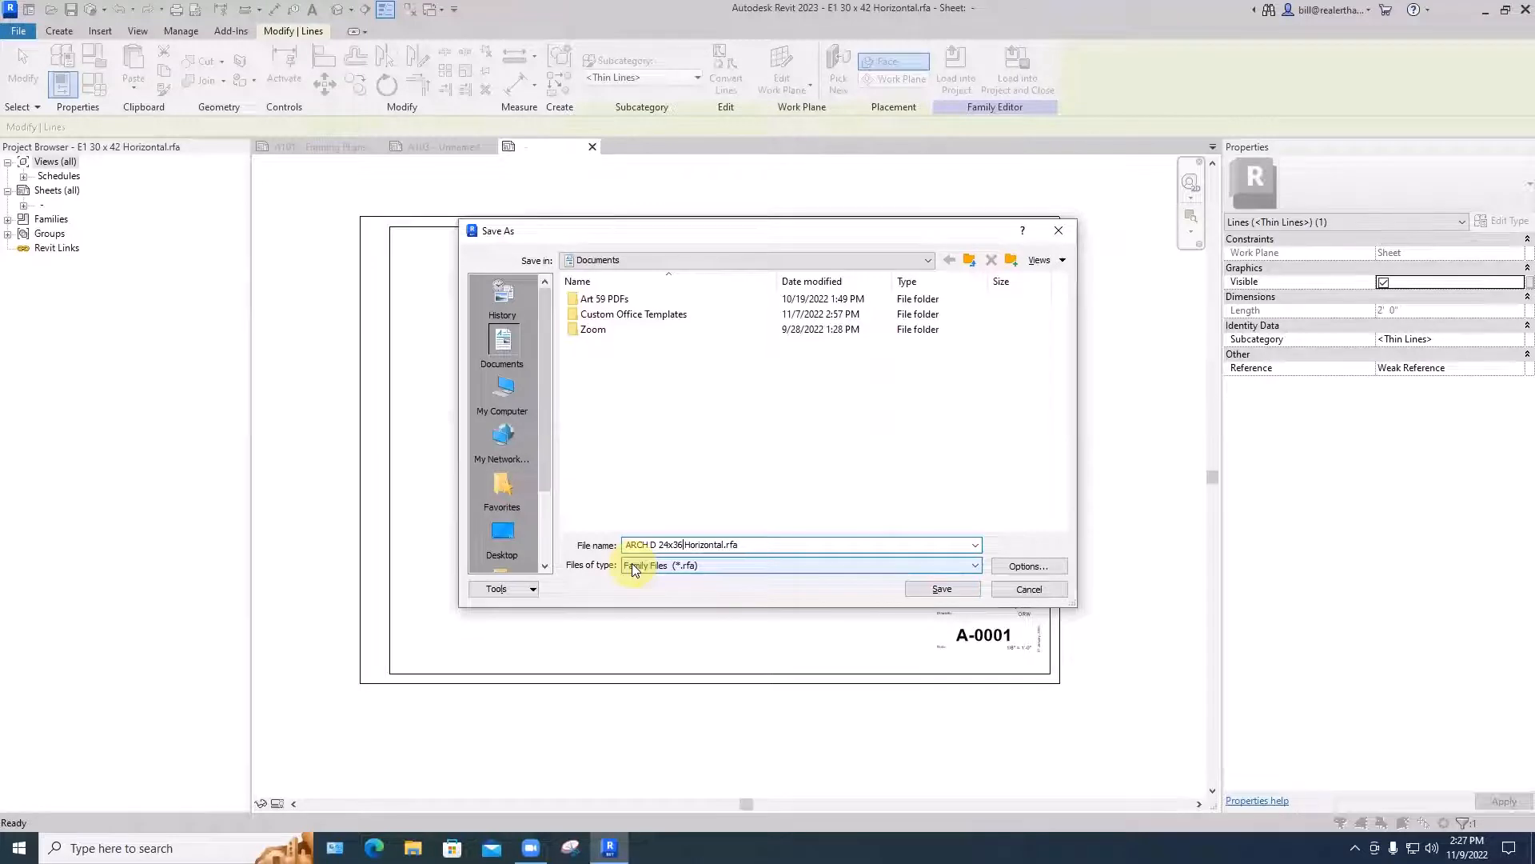
left_click(940, 590)
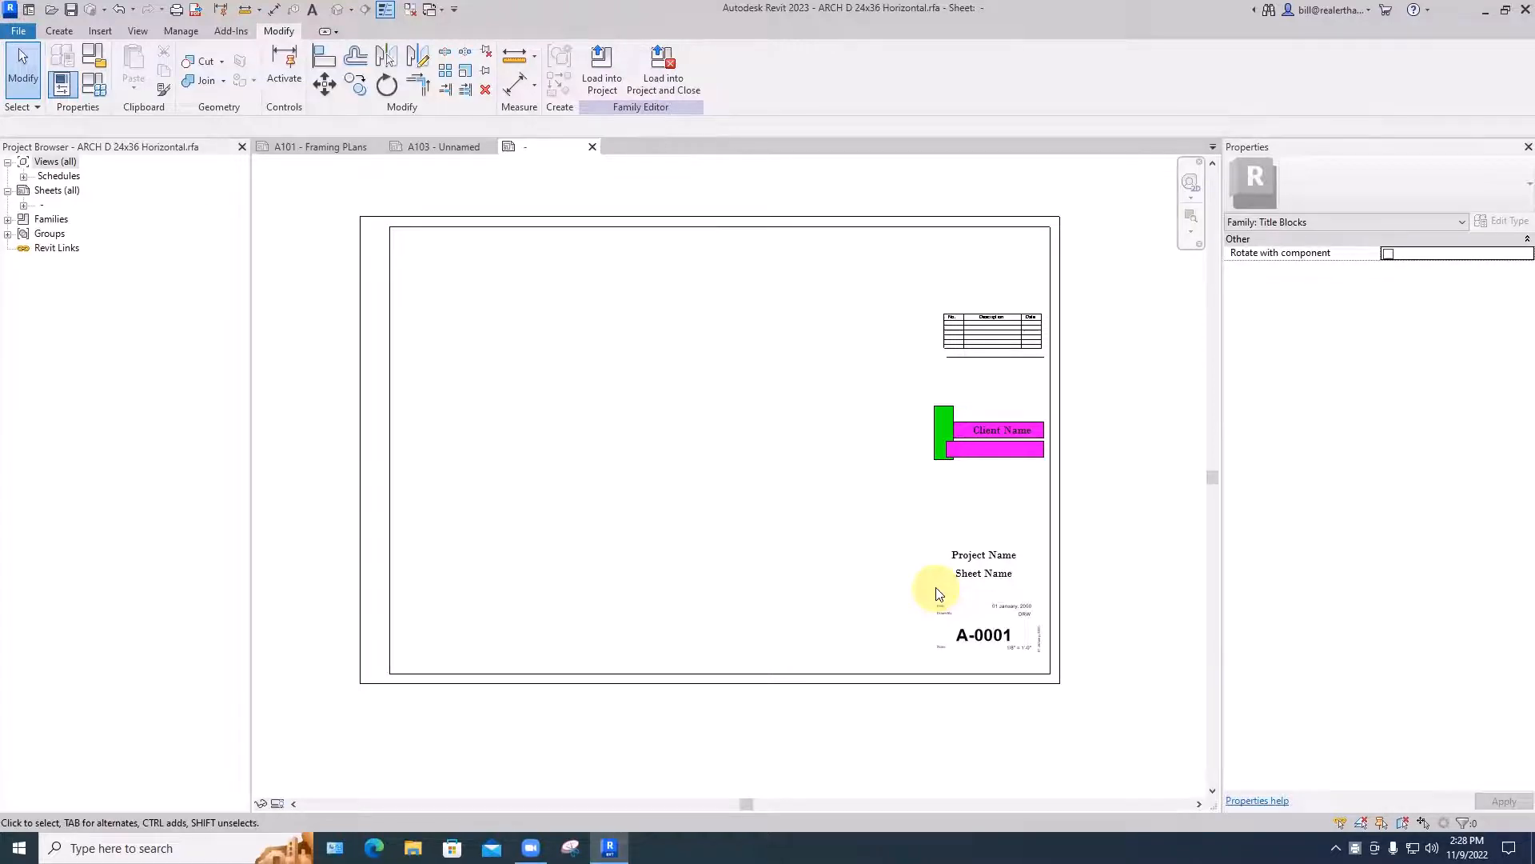
- Load the title block family into the open project, close the family, and save the project
key("ctrl+s")
left_click(1057, 221)
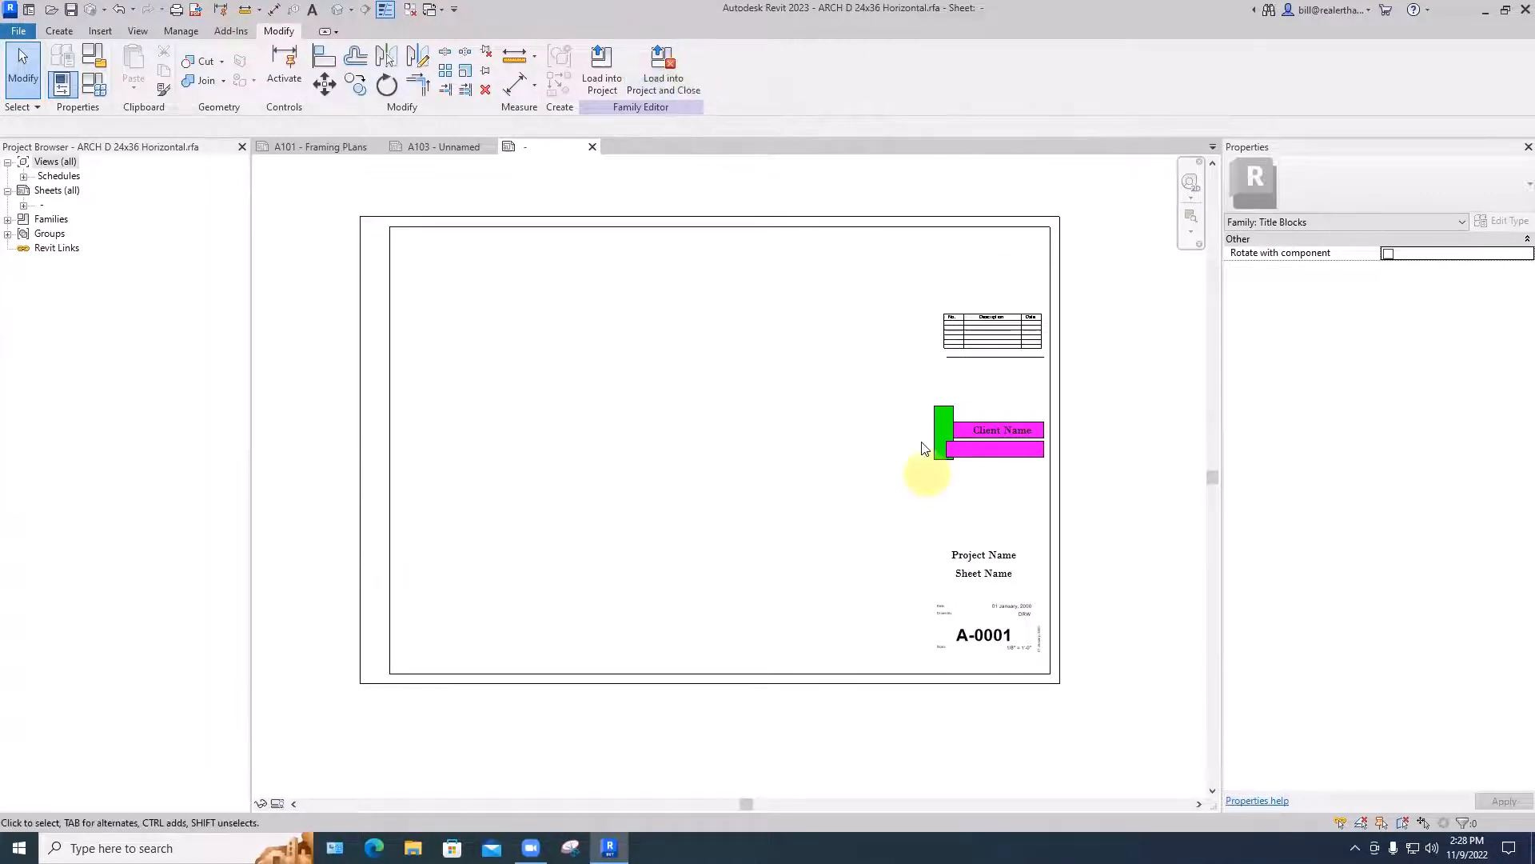
left_click(661, 78)
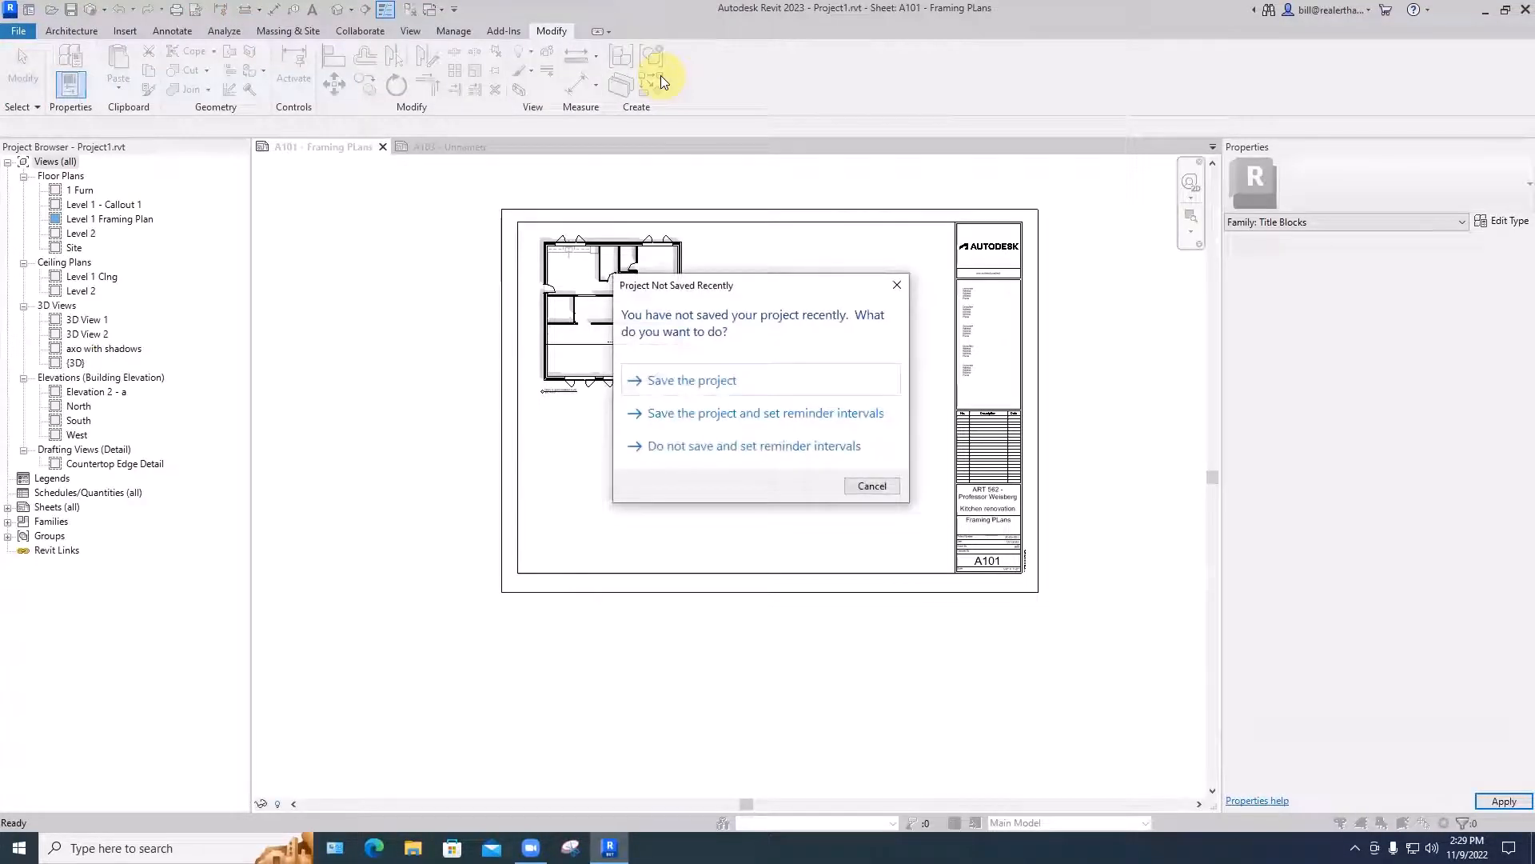
left_click(682, 381)
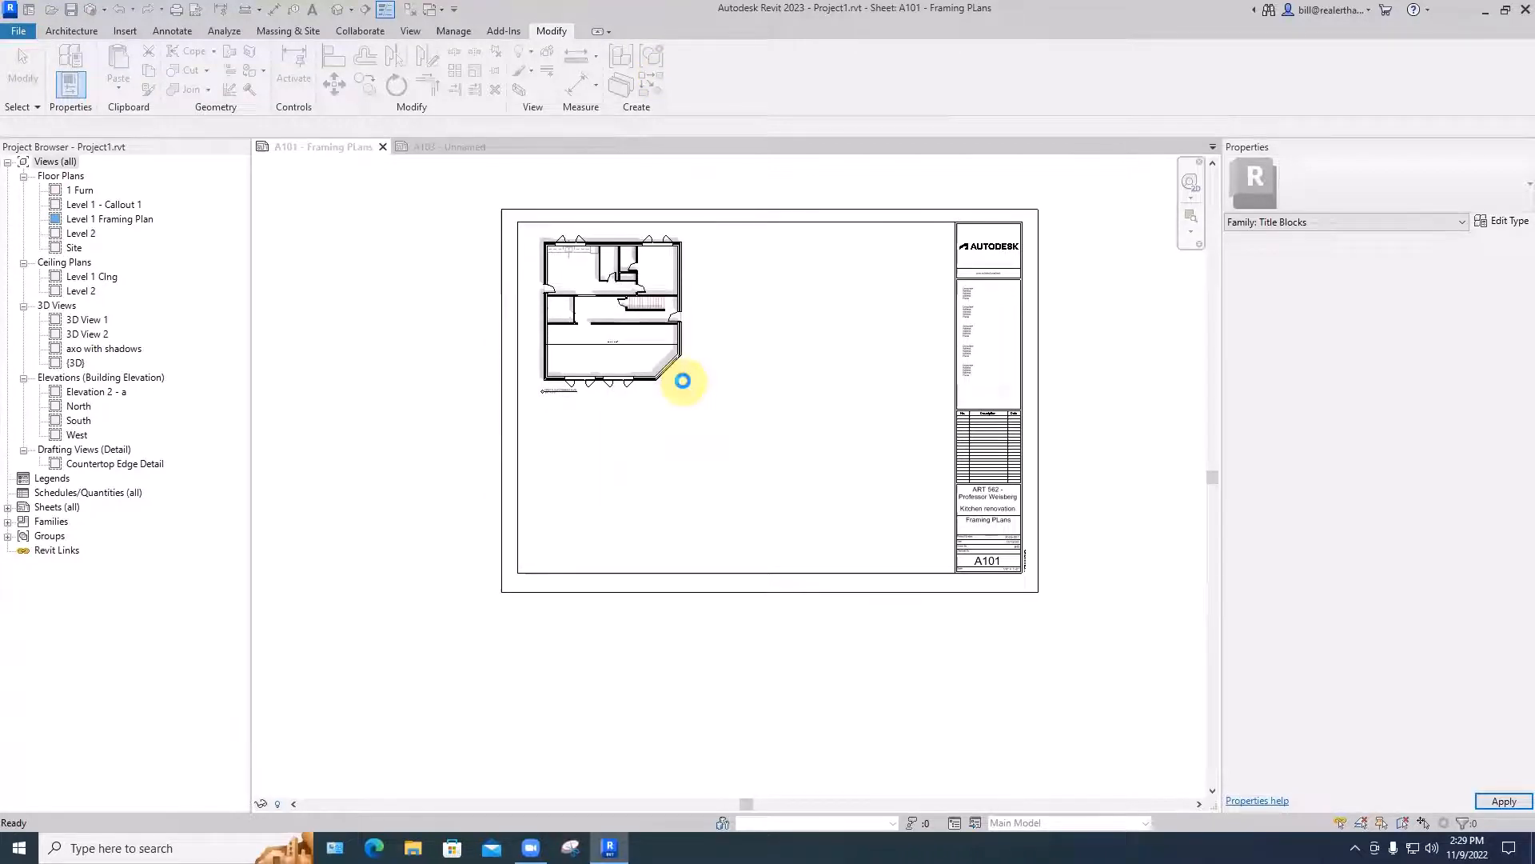
- Place an ARCH D 24x36 Horizontal title block to the right of the existing one on sheet A101
scroll(805, 427, "down", 3)
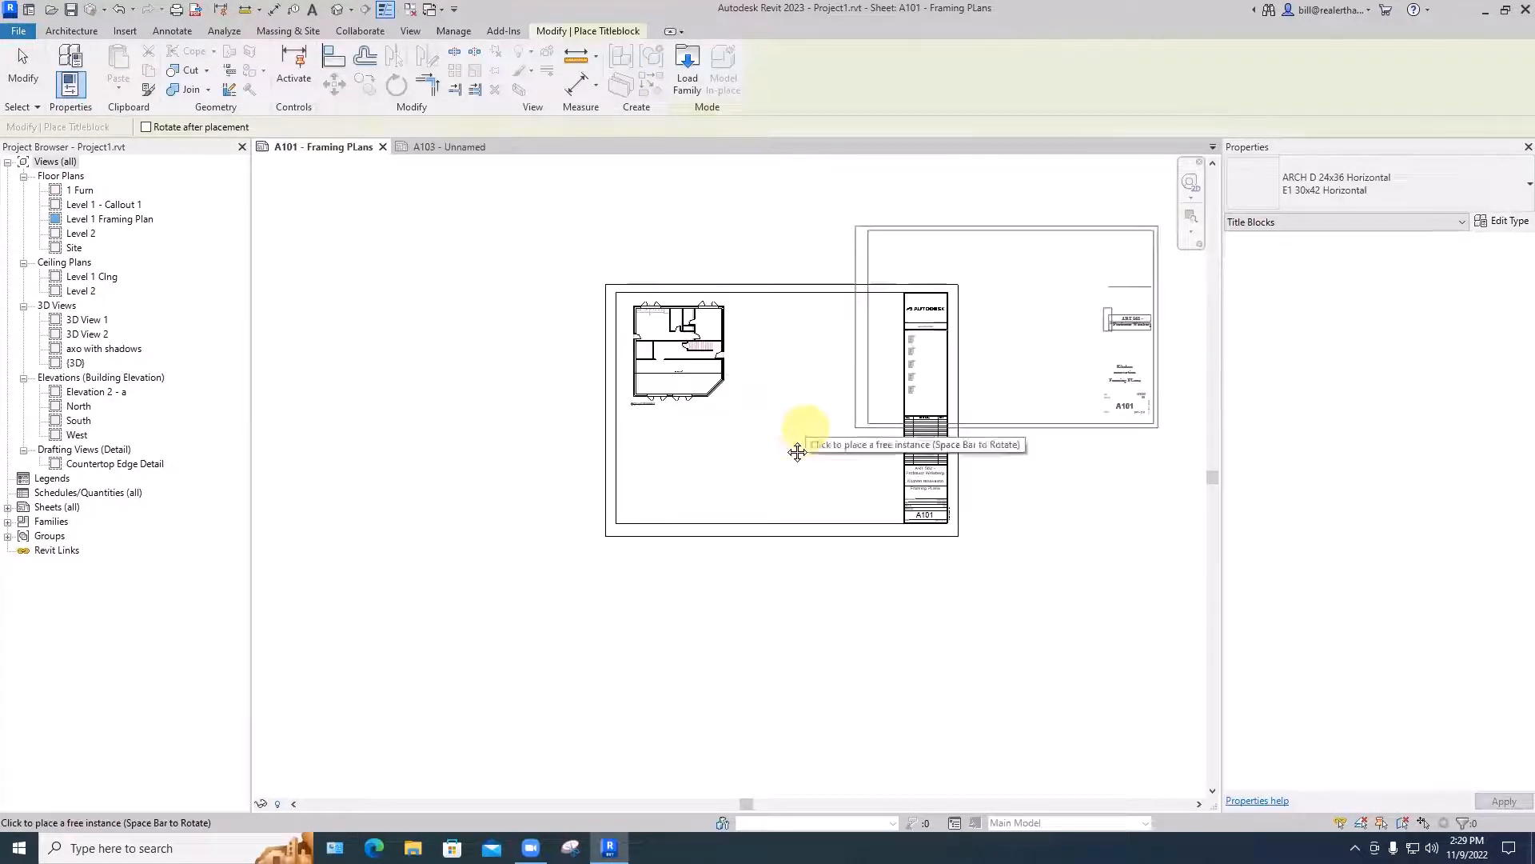
middle_click_drag(804, 427, 700, 473)
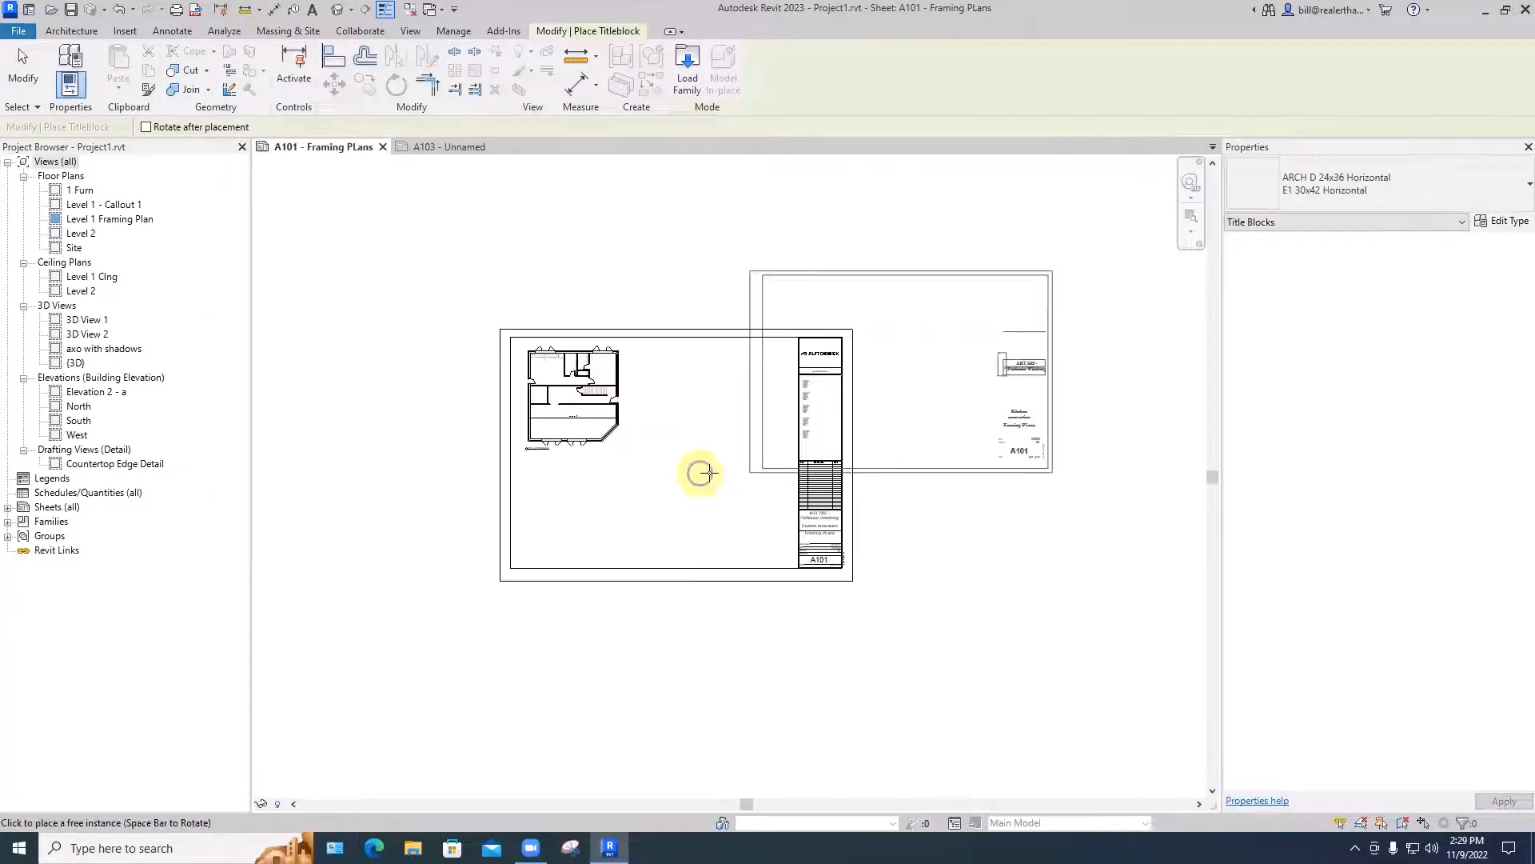
left_click(821, 549)
left_click(898, 584)
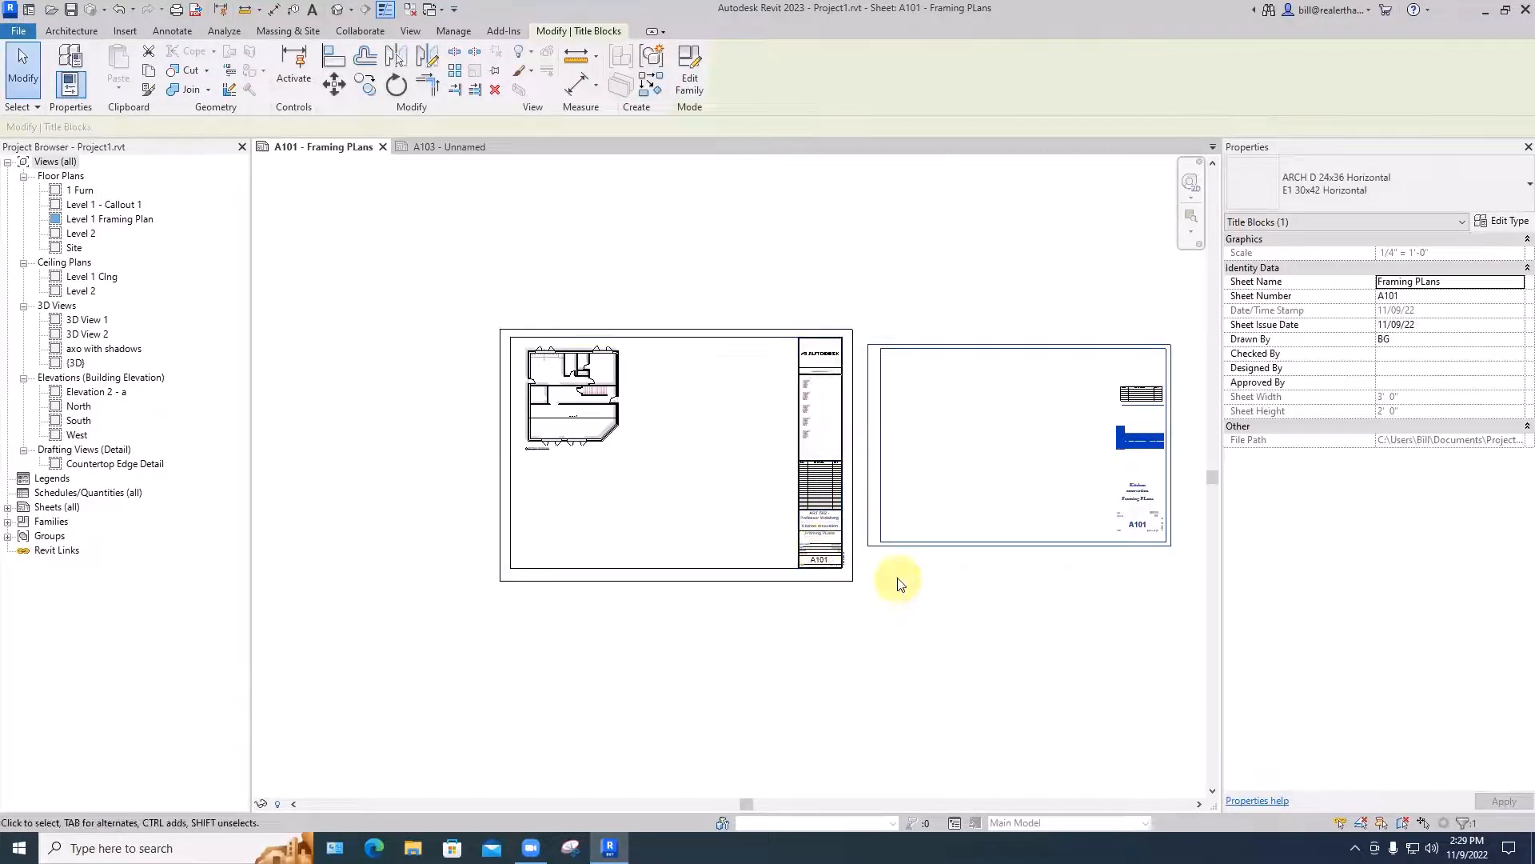
key("Escape")
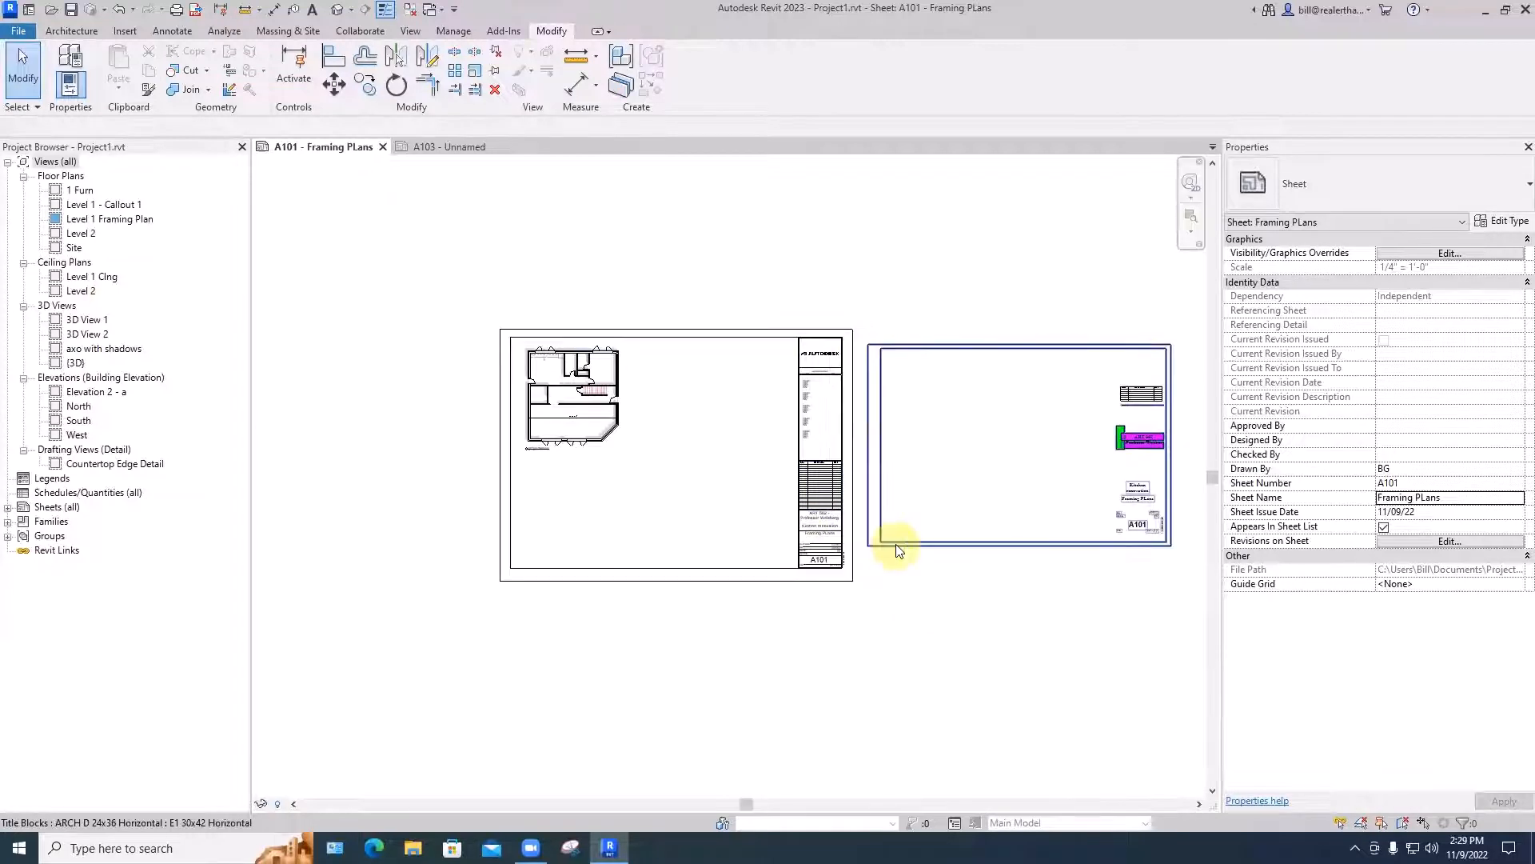
- Change sheet A101's original title block to the ARCH D 24x36 Horizontal : E1 30x42 Horizontal type
left_click(732, 575)
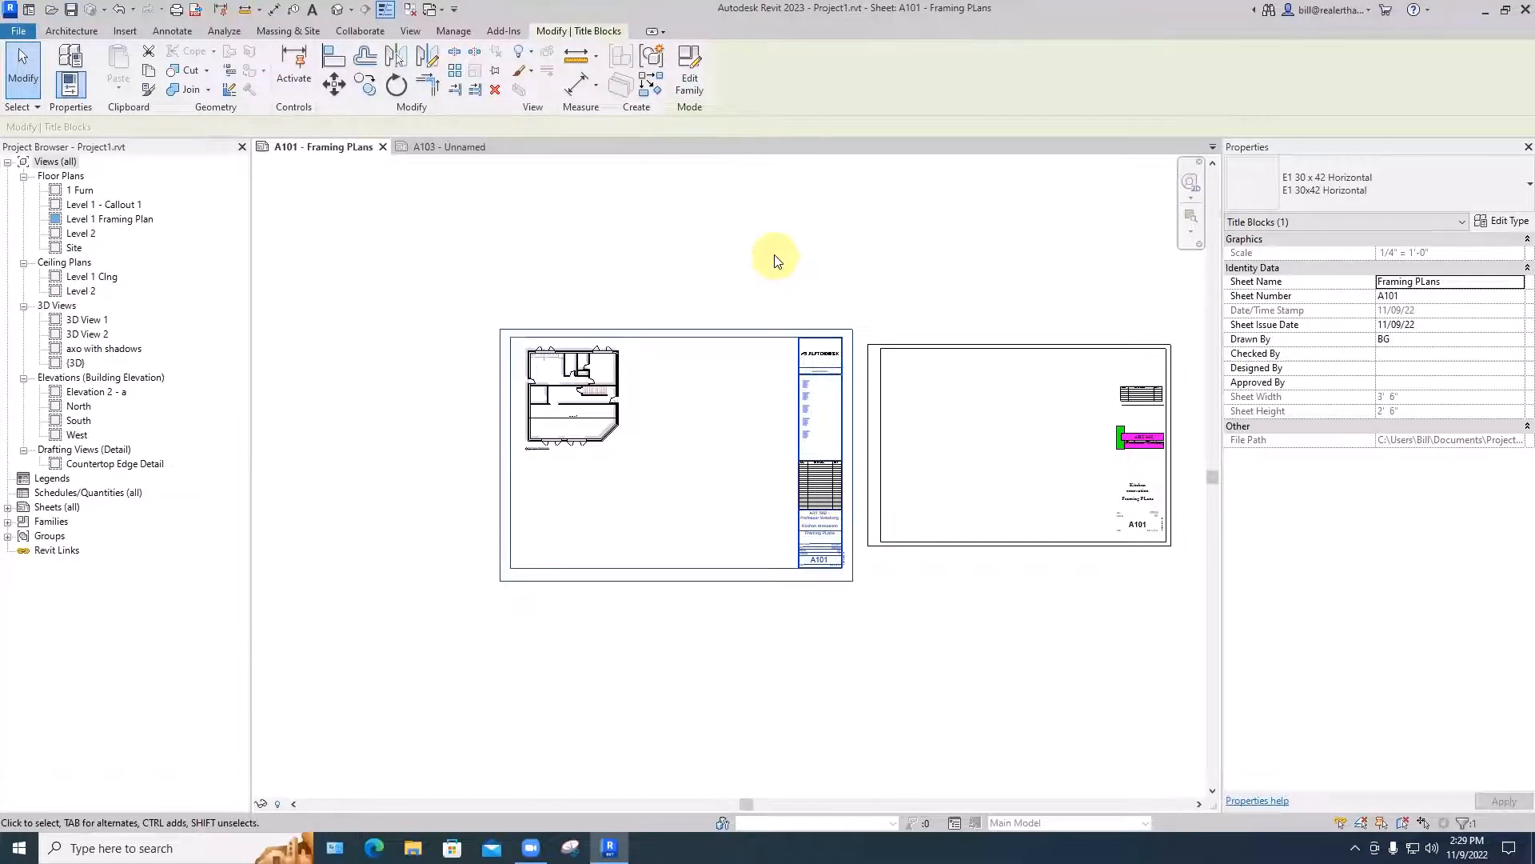
left_click(1313, 192)
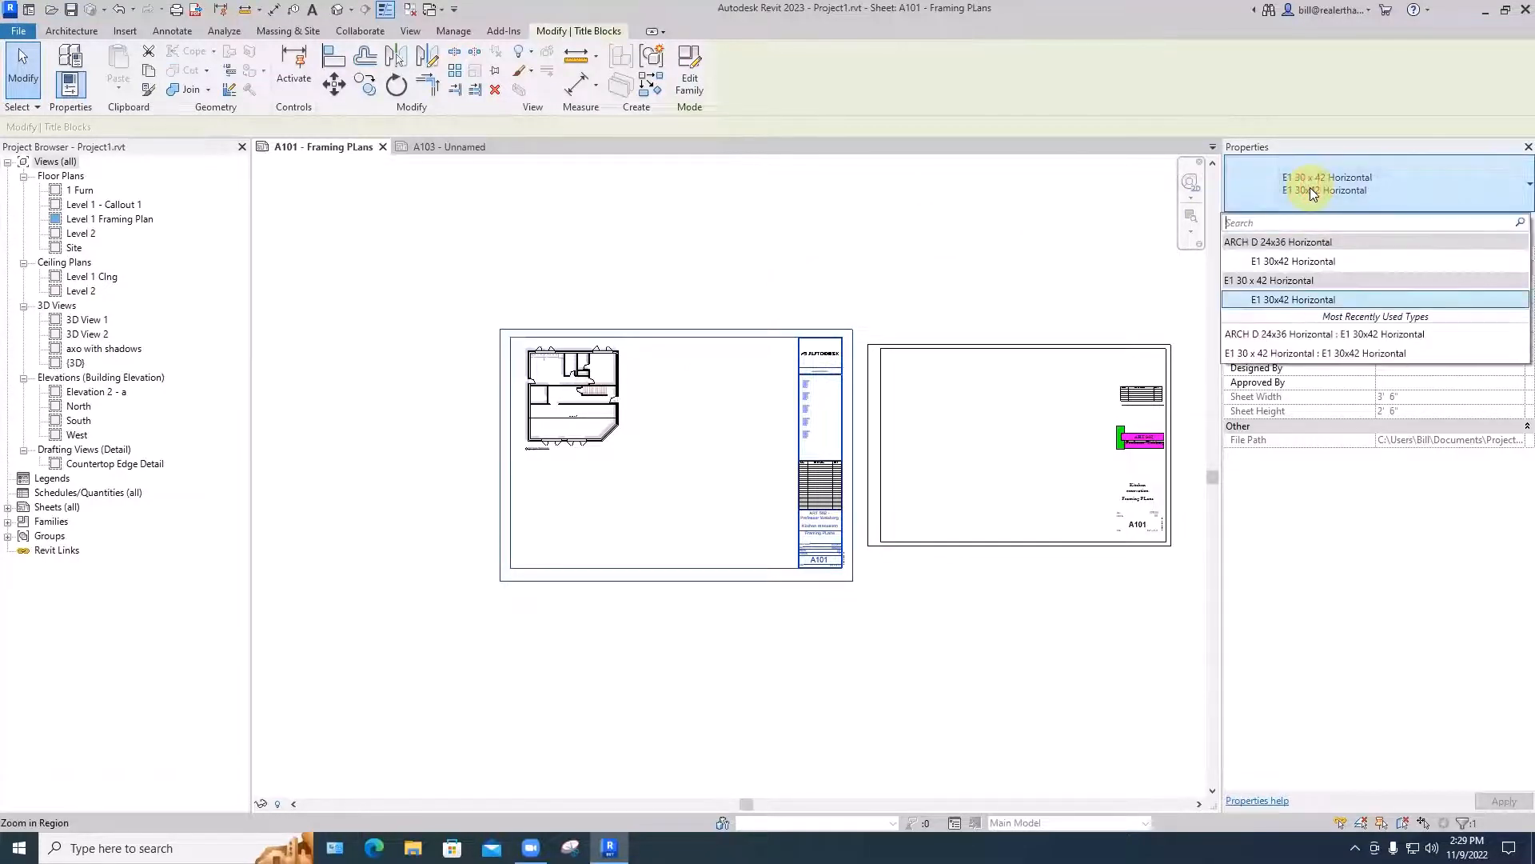
left_click(1276, 336)
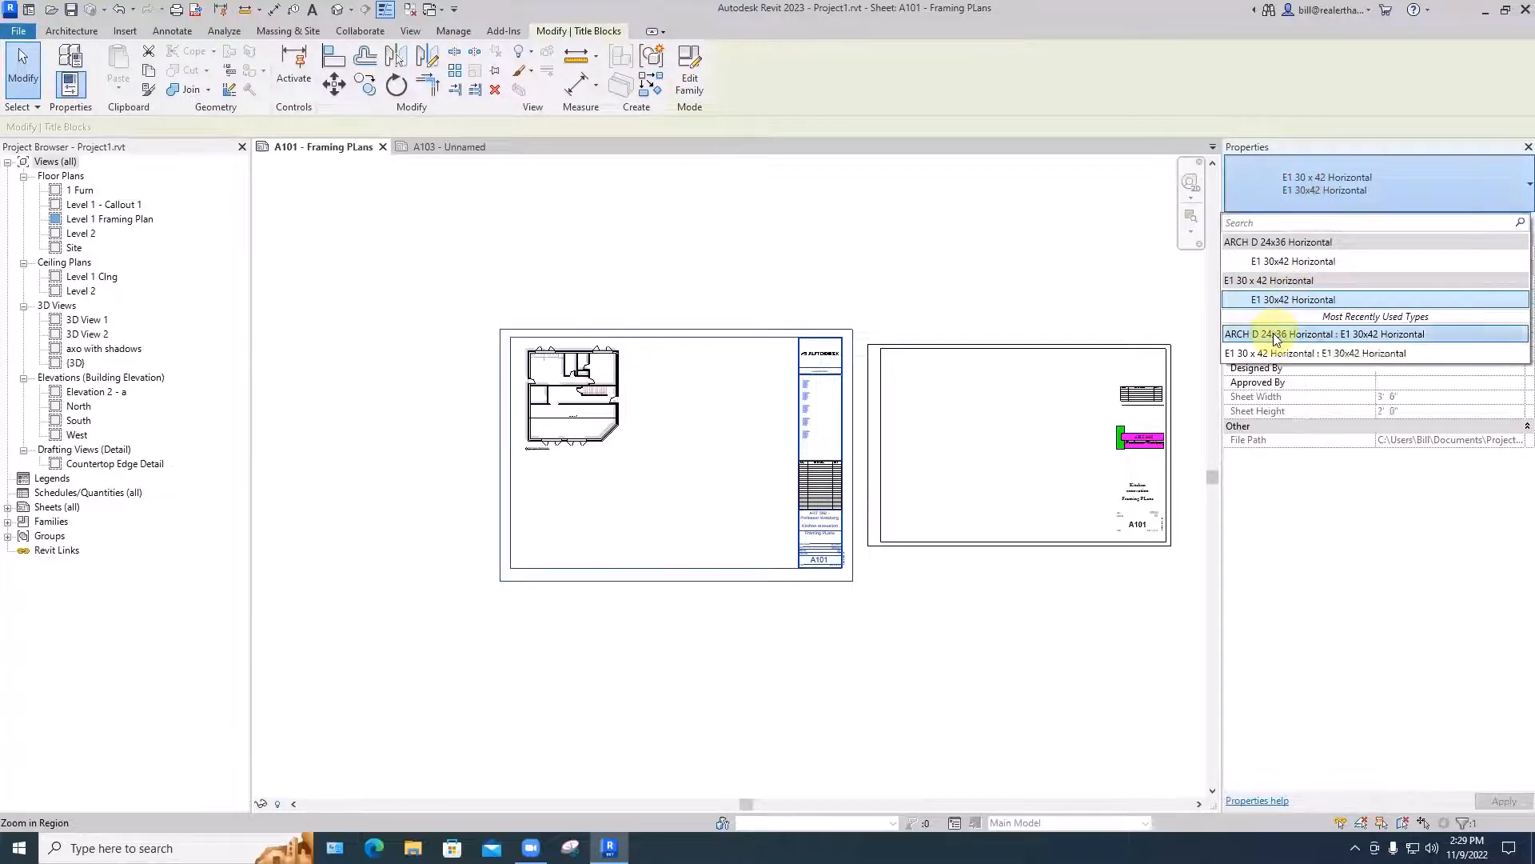
left_click(865, 298)
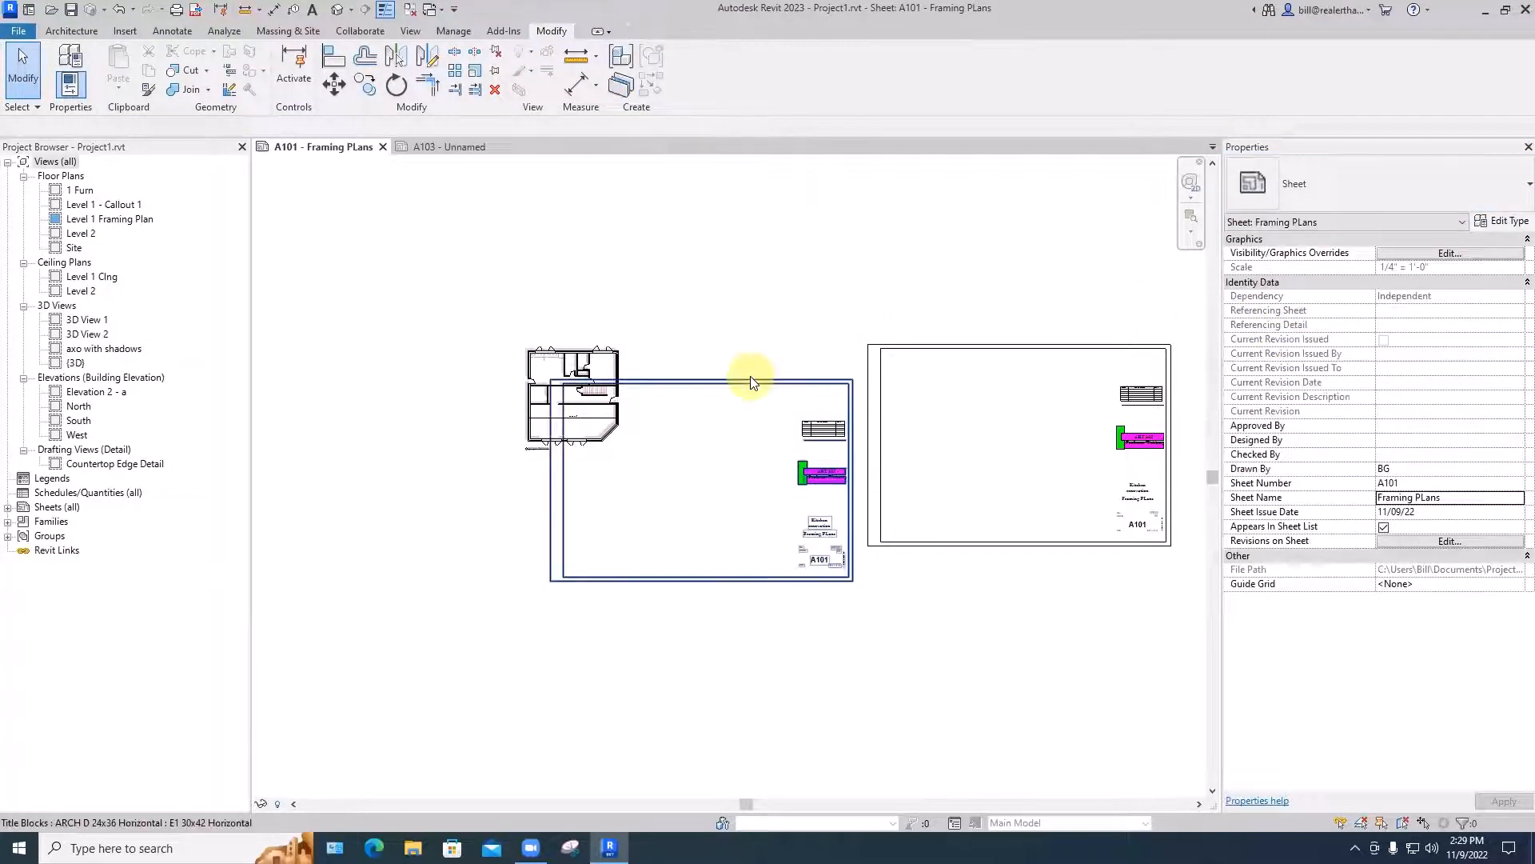
- Move the swapped title block so it frames the floor plan, and delete the extra title block beside it
left_click_drag(747, 377, 703, 331)
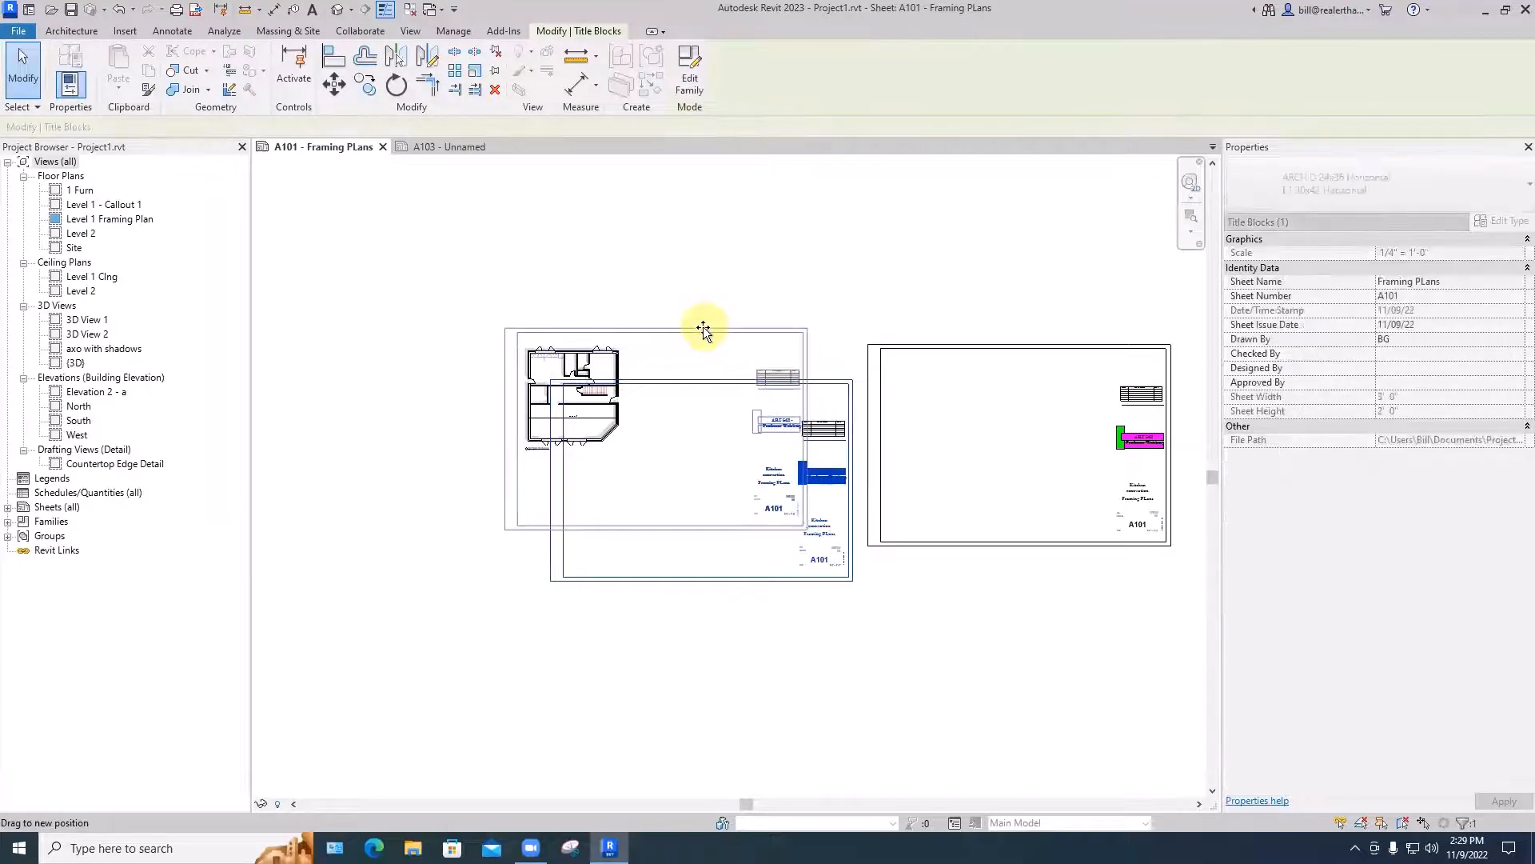
left_click(953, 396)
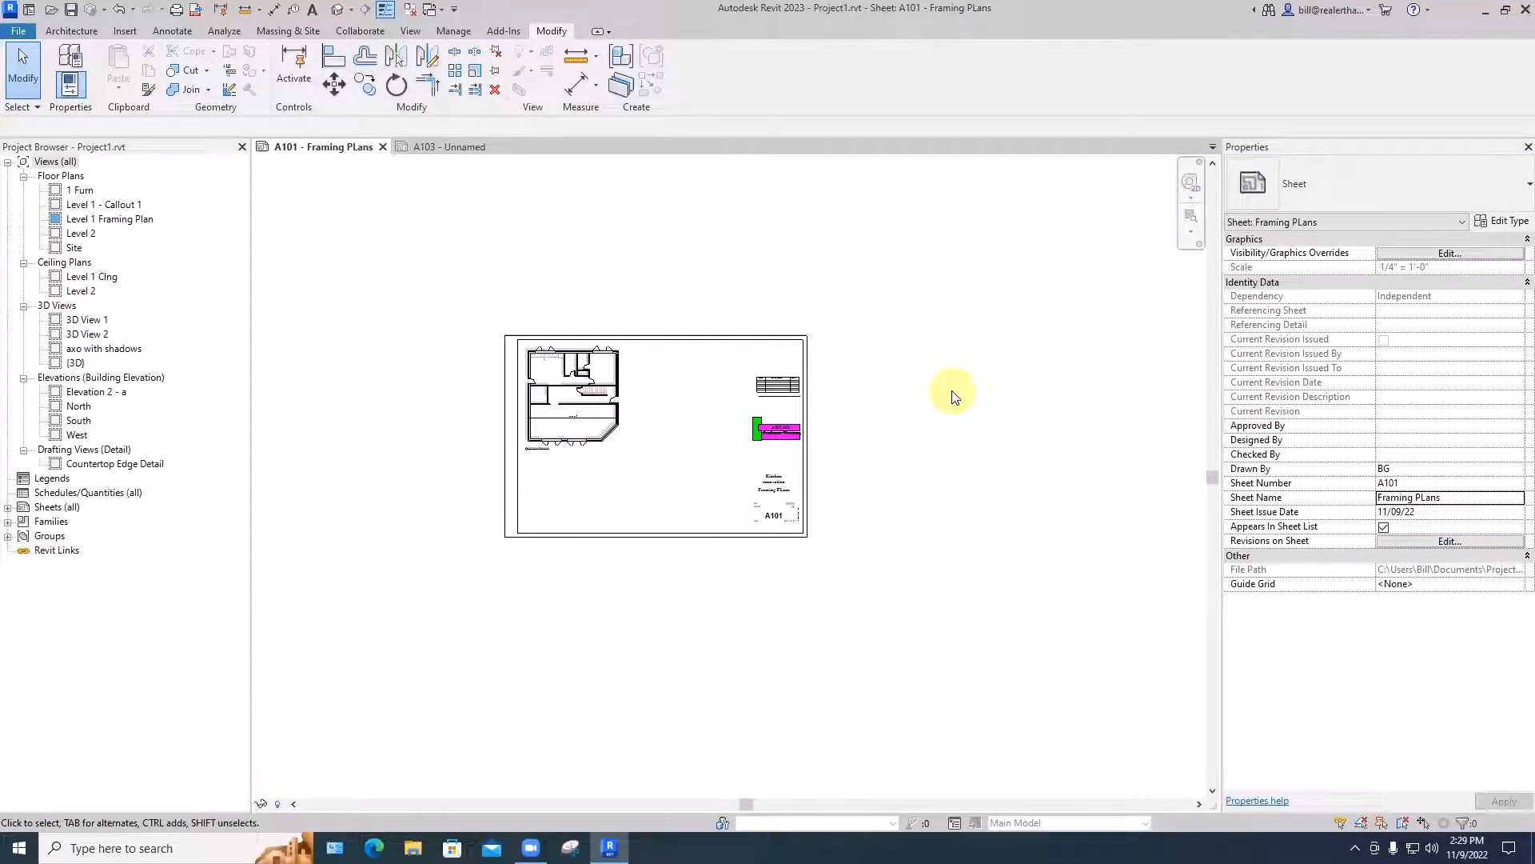
- Create a new sheet using the ARCH D 24x36 Horizontal : E1 30x42 Horizontal title block
right_click(44, 507)
left_click(89, 518)
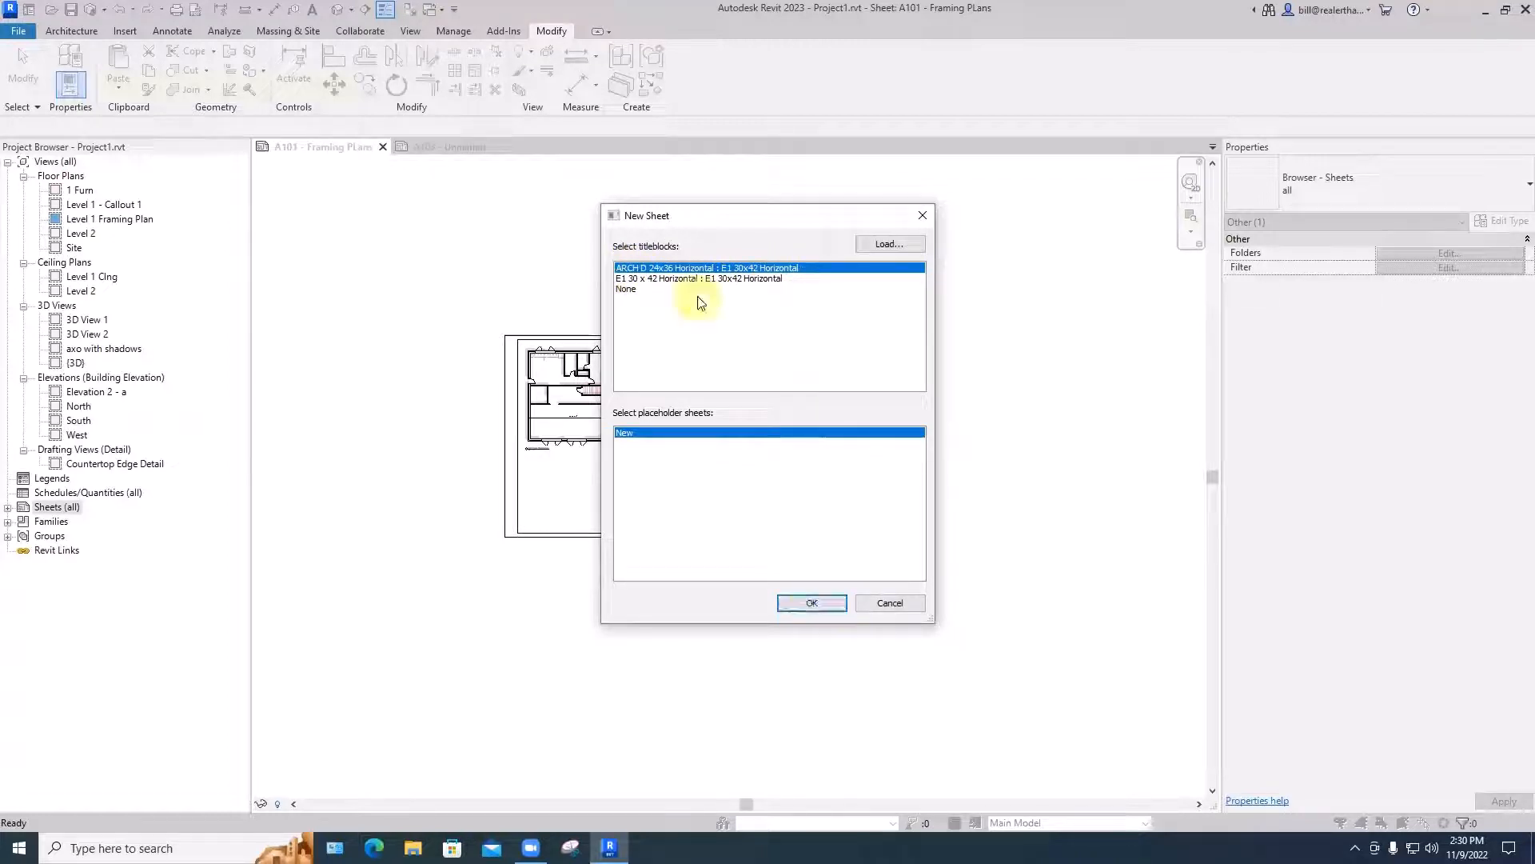
left_click(812, 604)
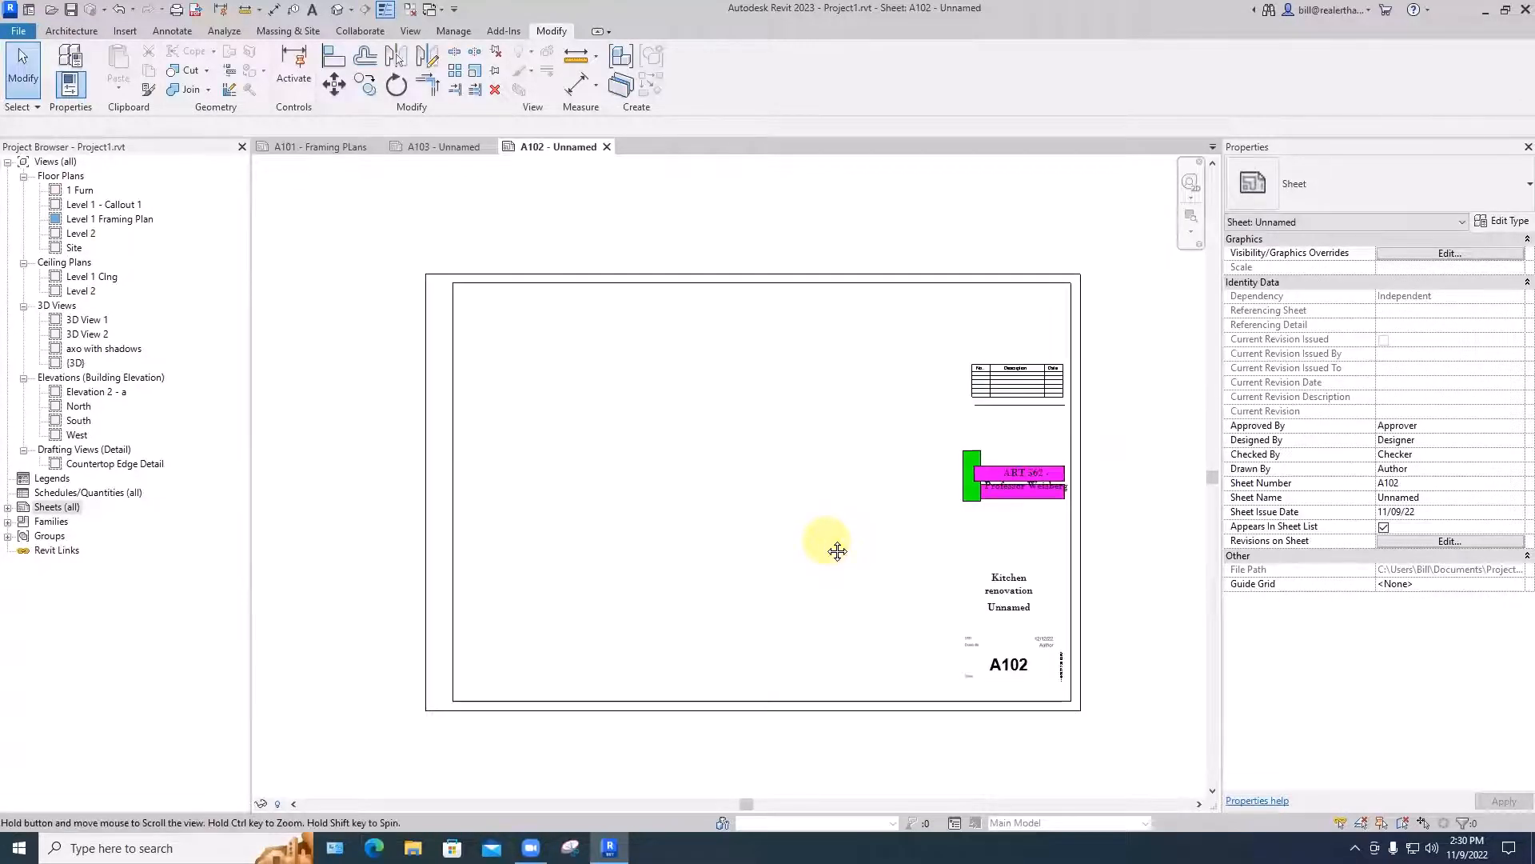
- Open sheet A102's title block family for editing and delete the horizontal line just below the revision schedule
middle_click_drag(837, 550, 838, 501)
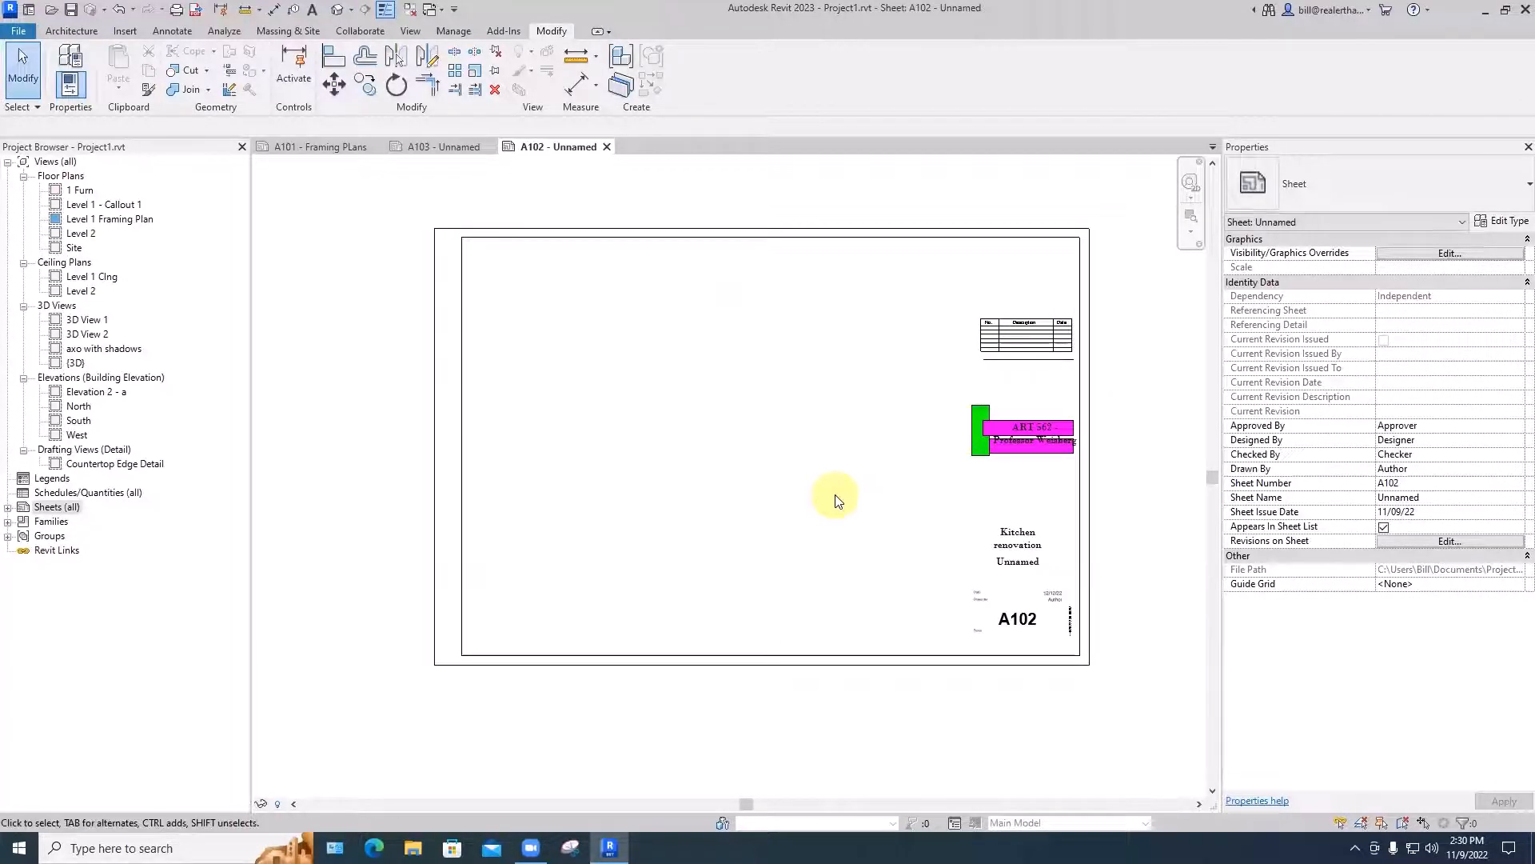
left_click(1027, 367)
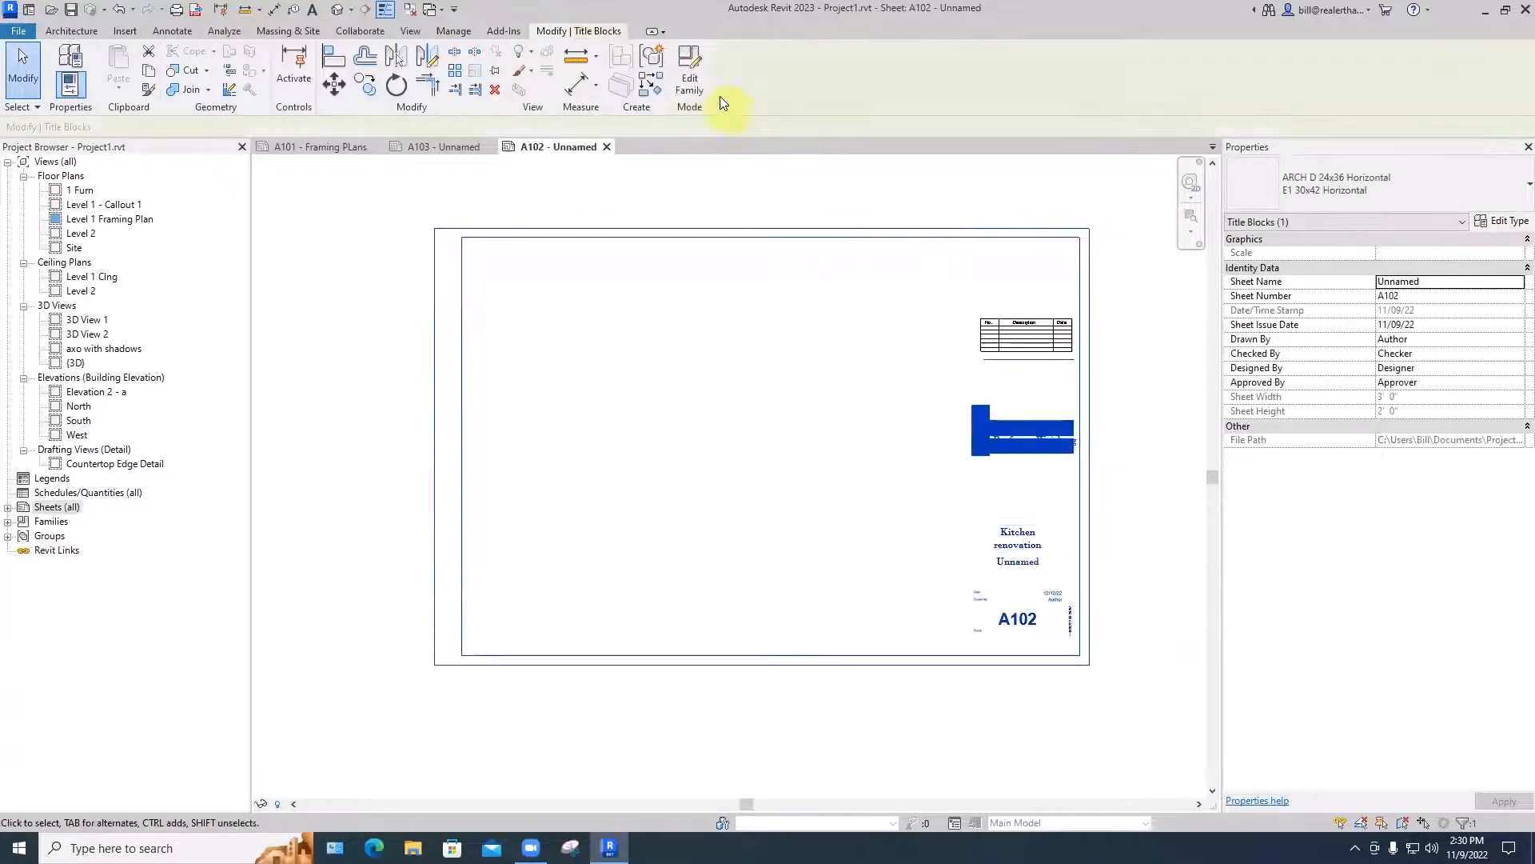
left_click(688, 80)
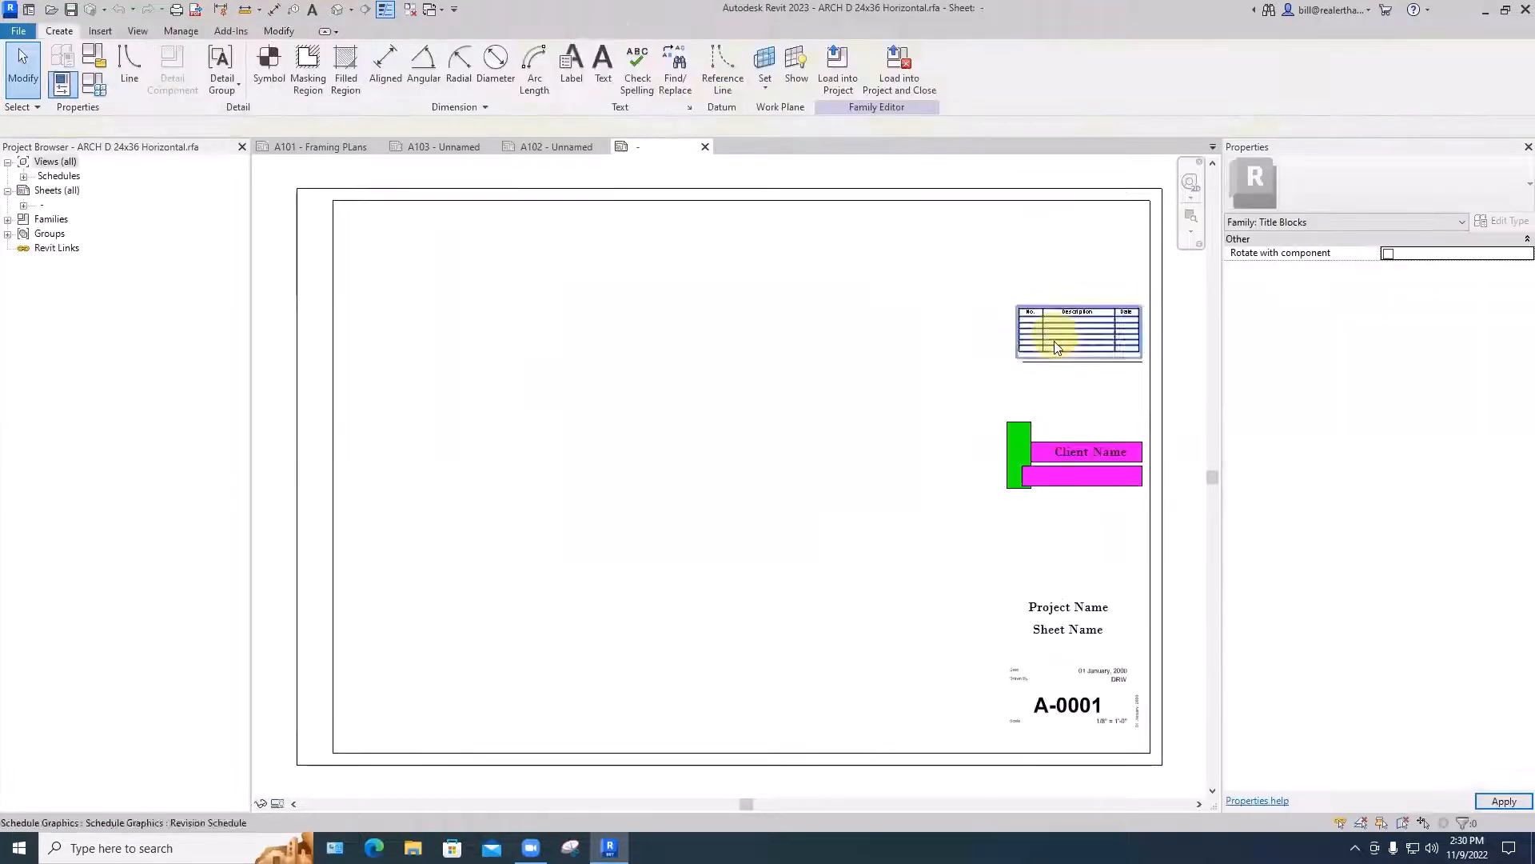
left_click(1054, 362)
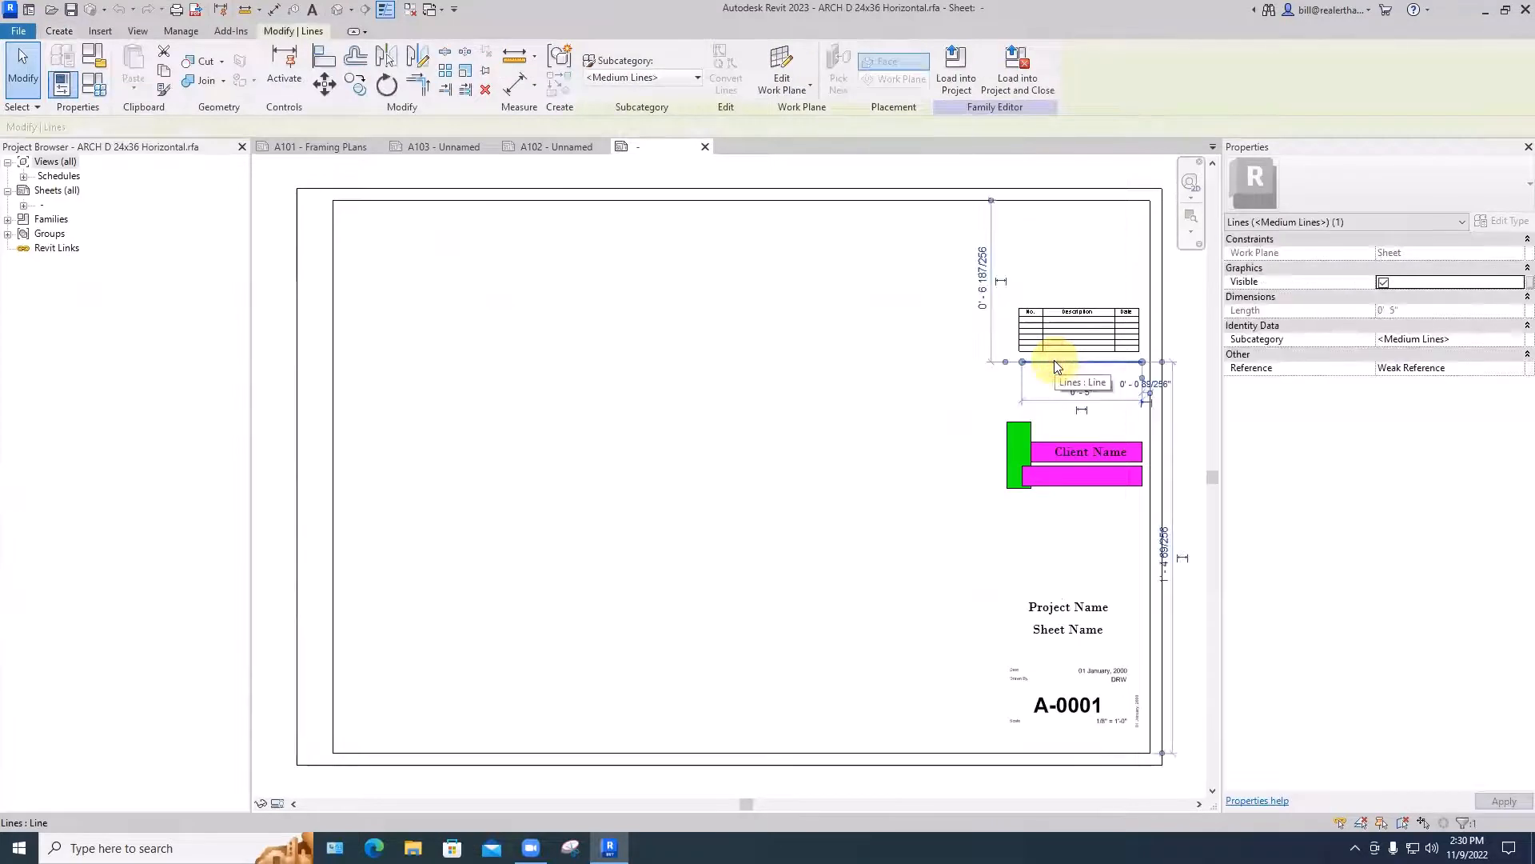
left_click(1046, 420)
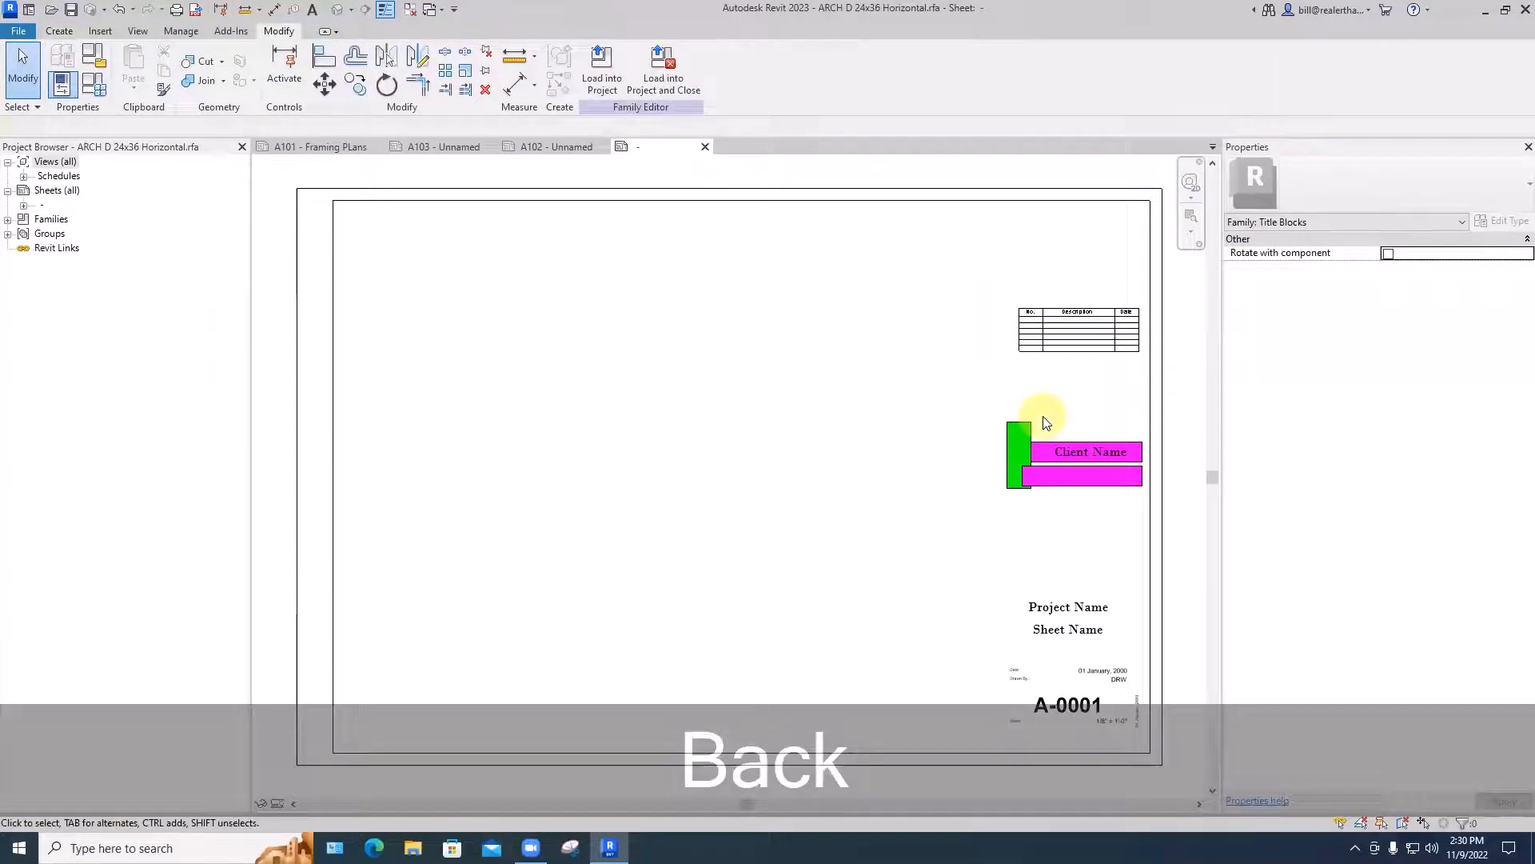
- Save the title block family over the existing file, load it into the project and close it, overwriting the existing version
left_click(658, 87)
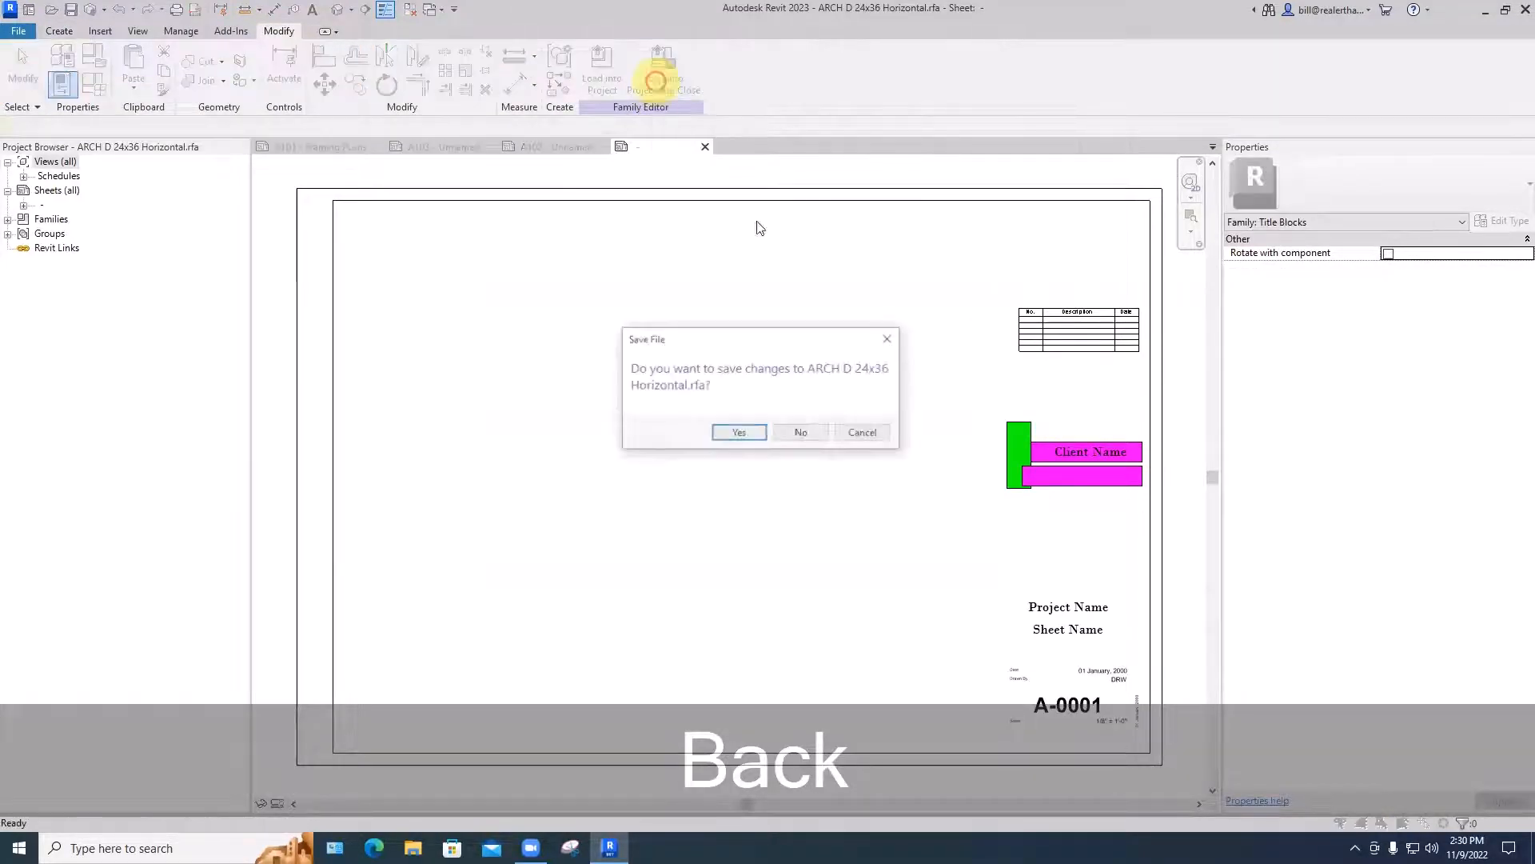
left_click(737, 433)
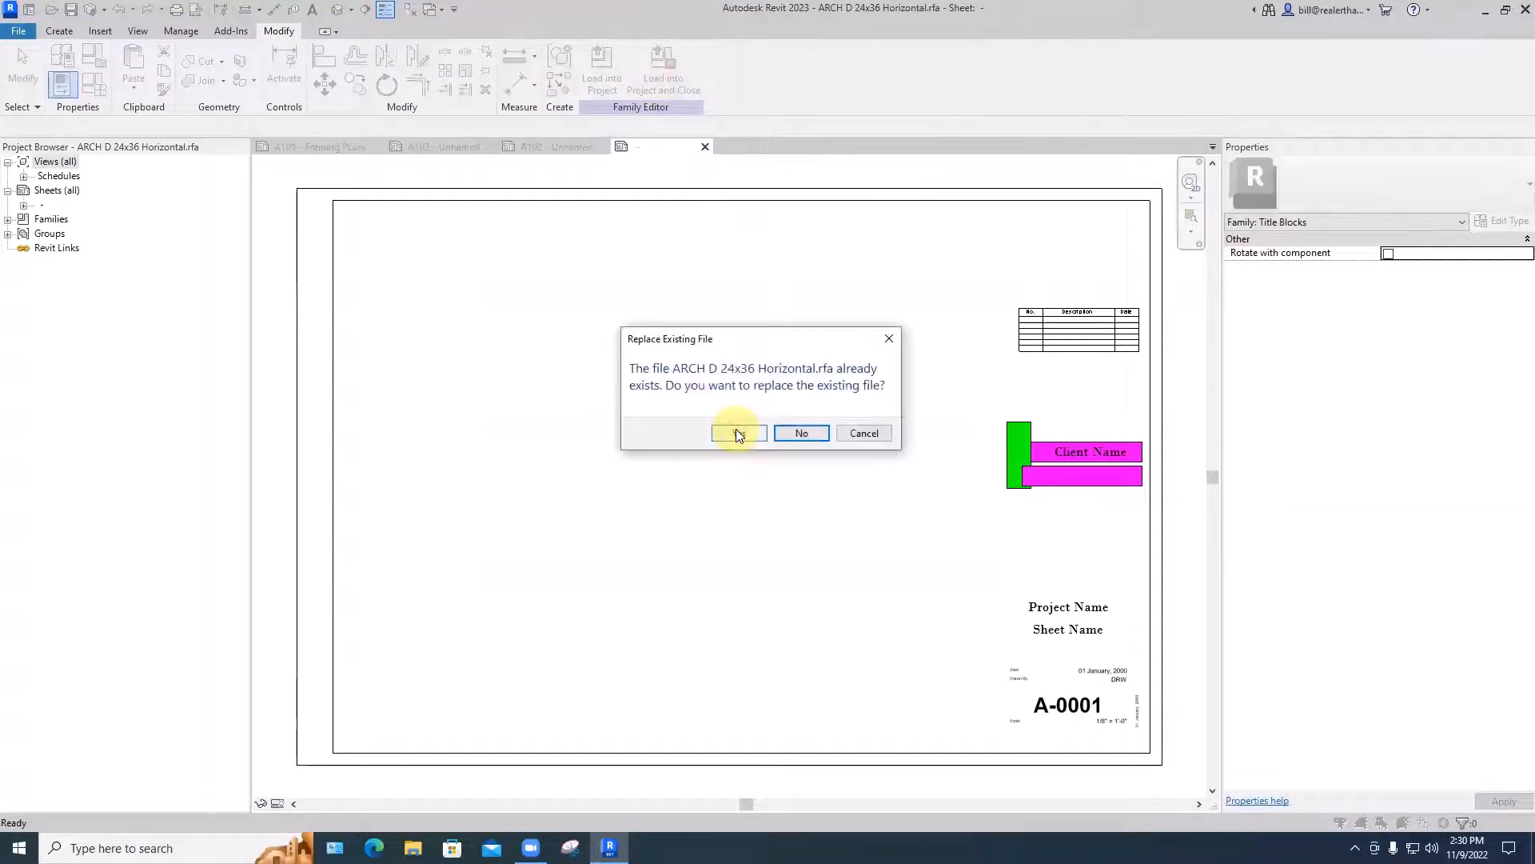
left_click(737, 433)
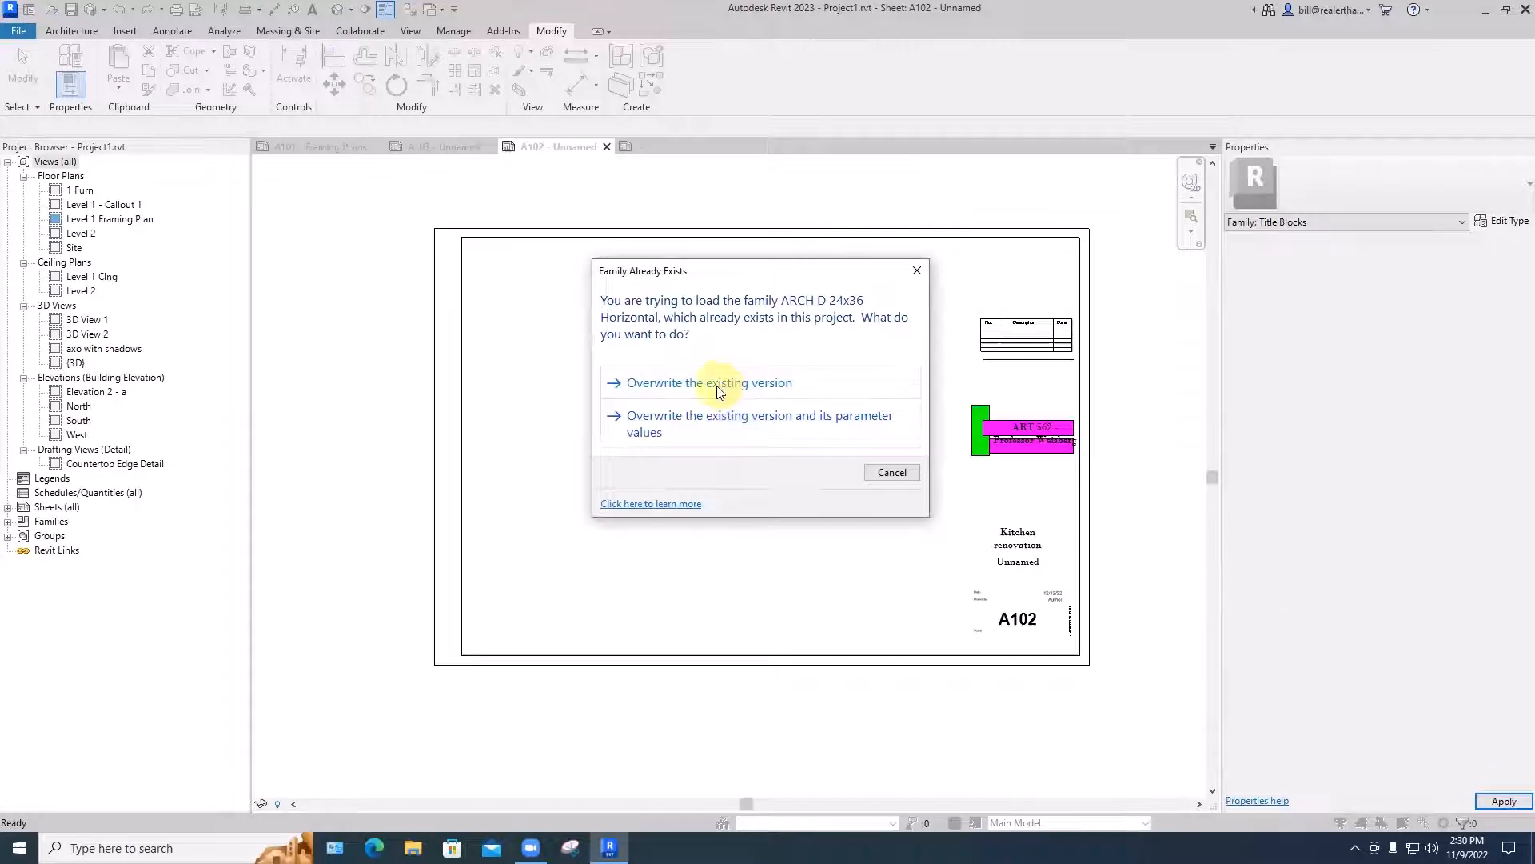
left_click(719, 388)
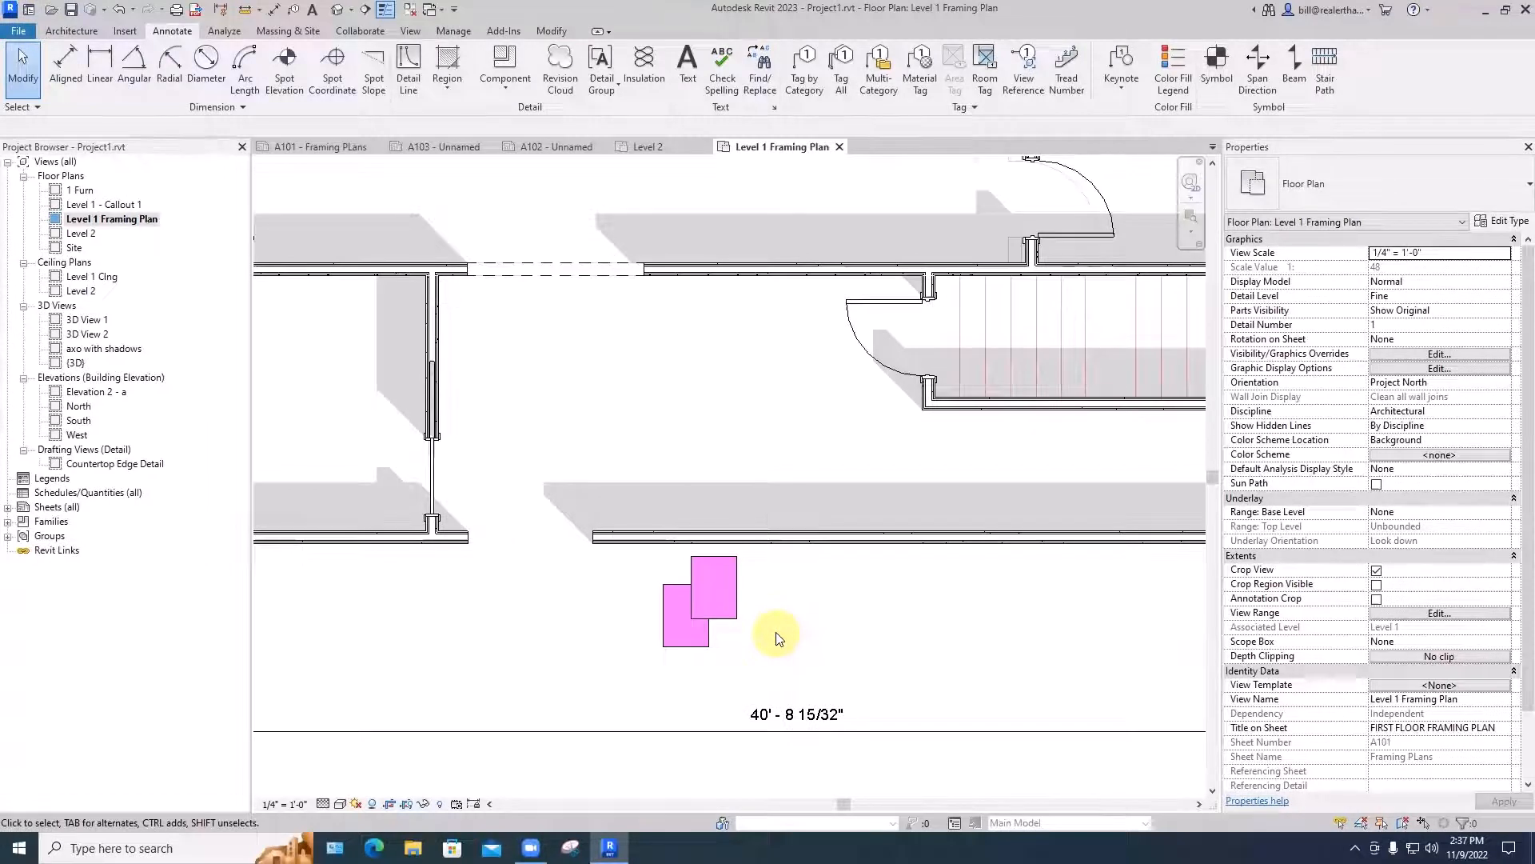
- Bring the lower of the two overlapping pink filled regions to the front in the Level 1 Framing Plan
scroll(788, 627, "down", 5)
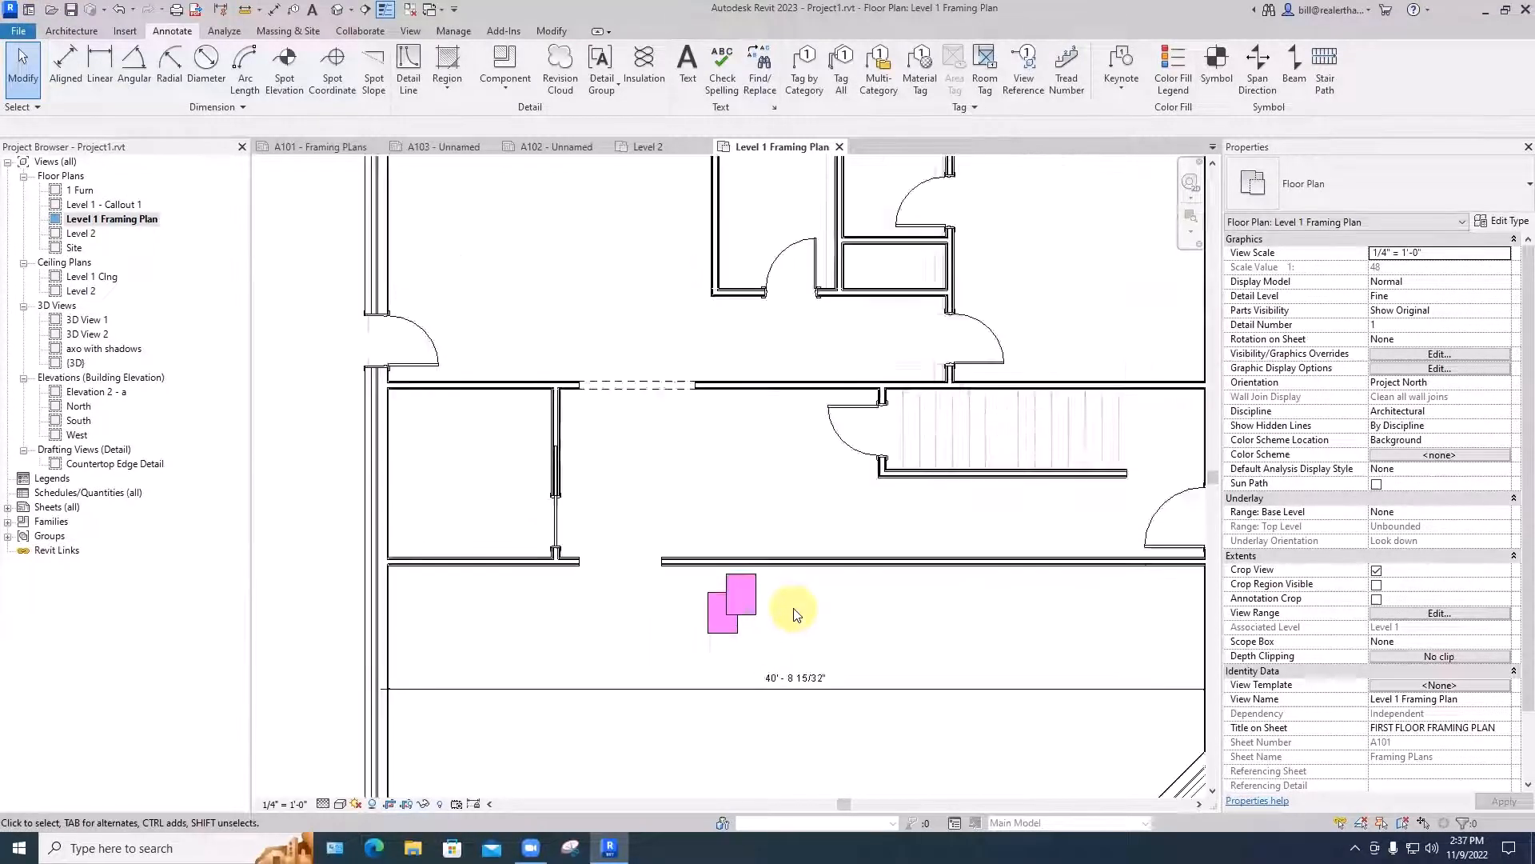
scroll(767, 620, "up", 6)
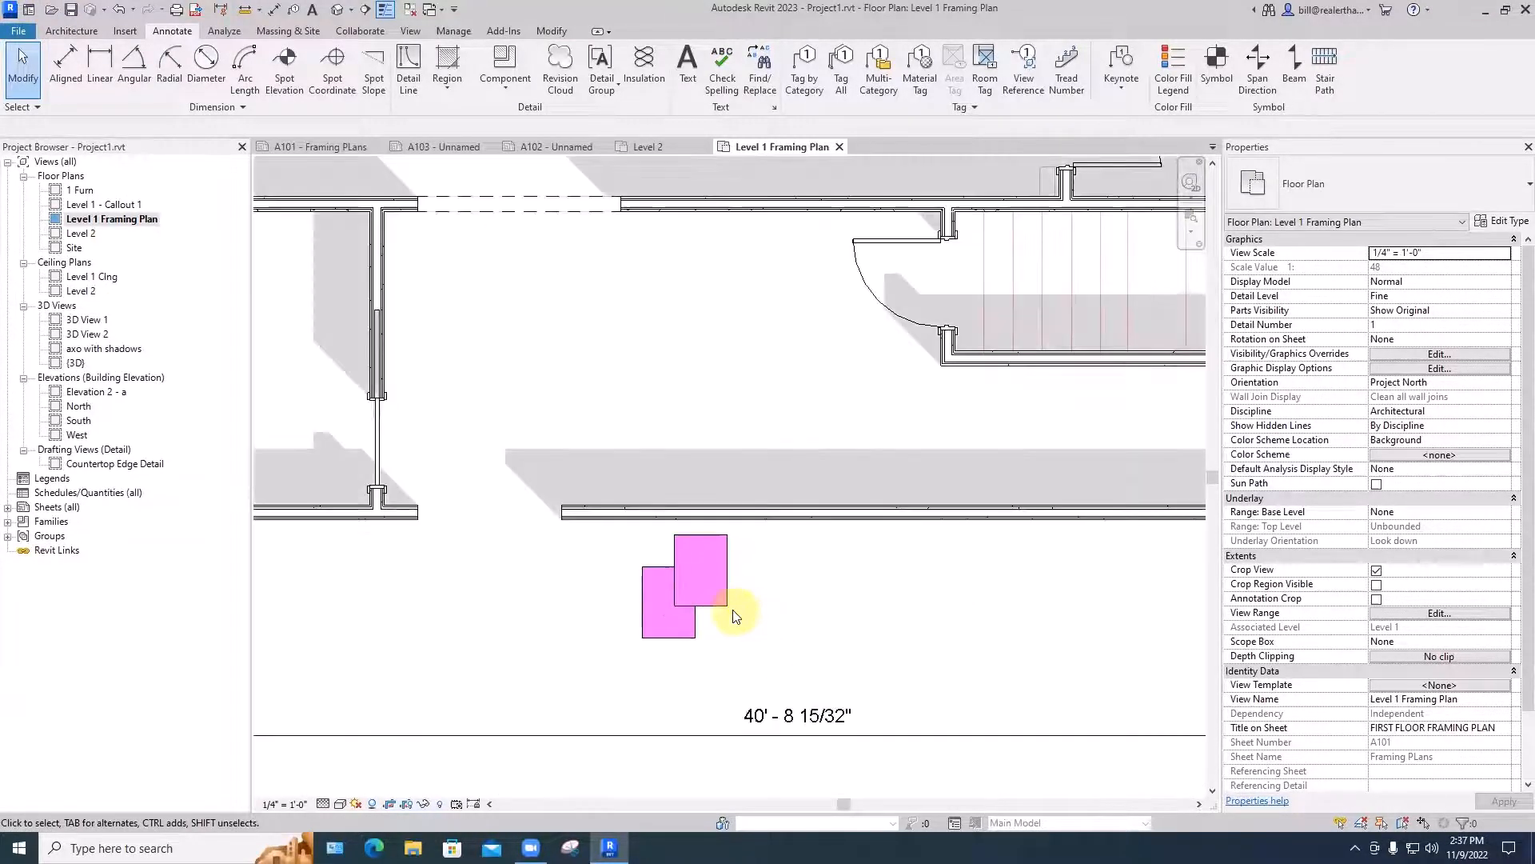
left_click(692, 638)
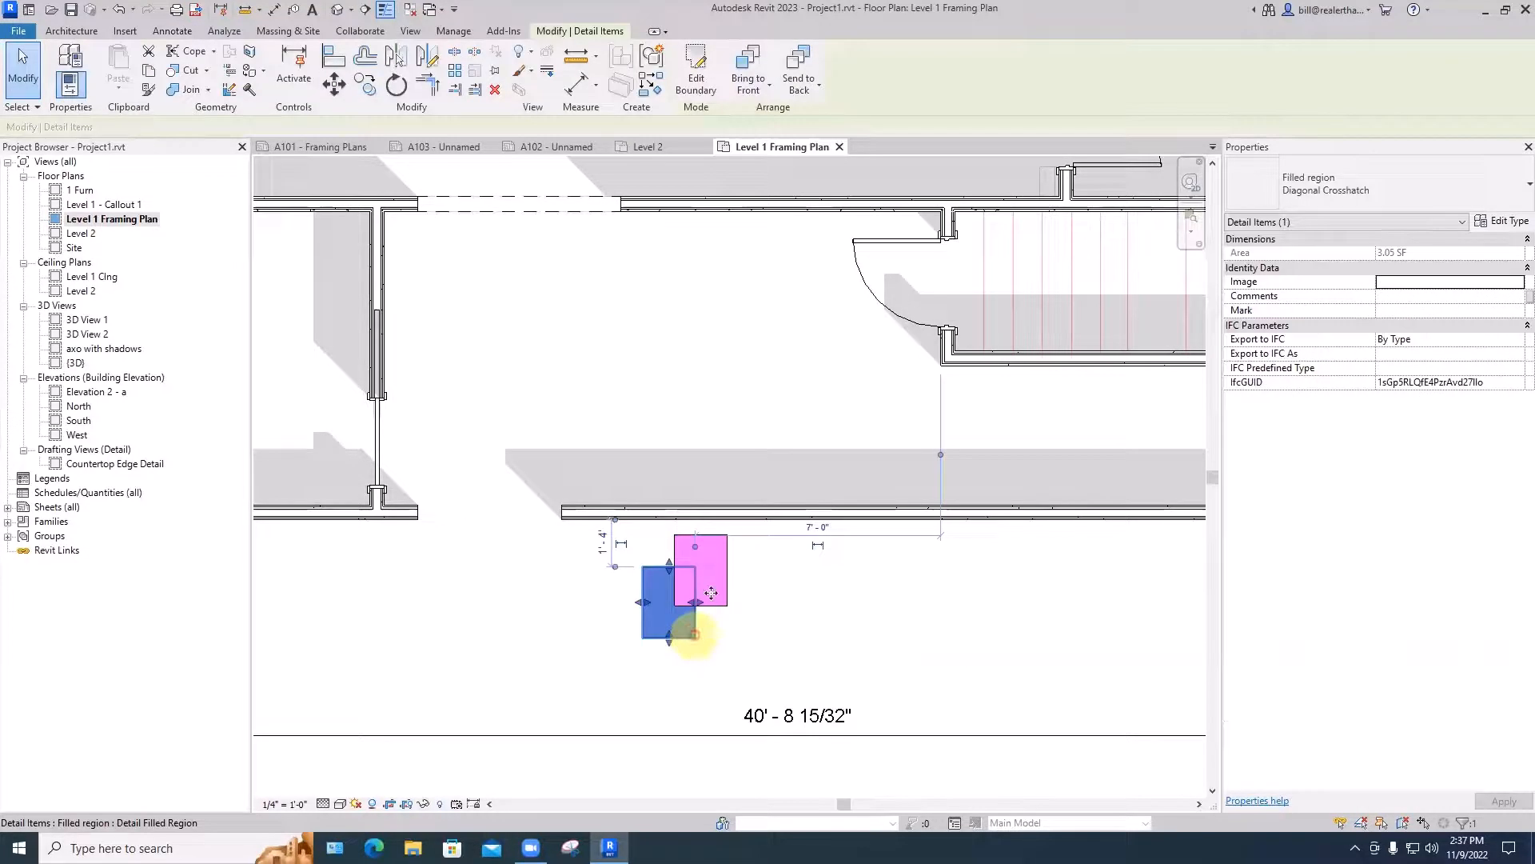
left_click(748, 67)
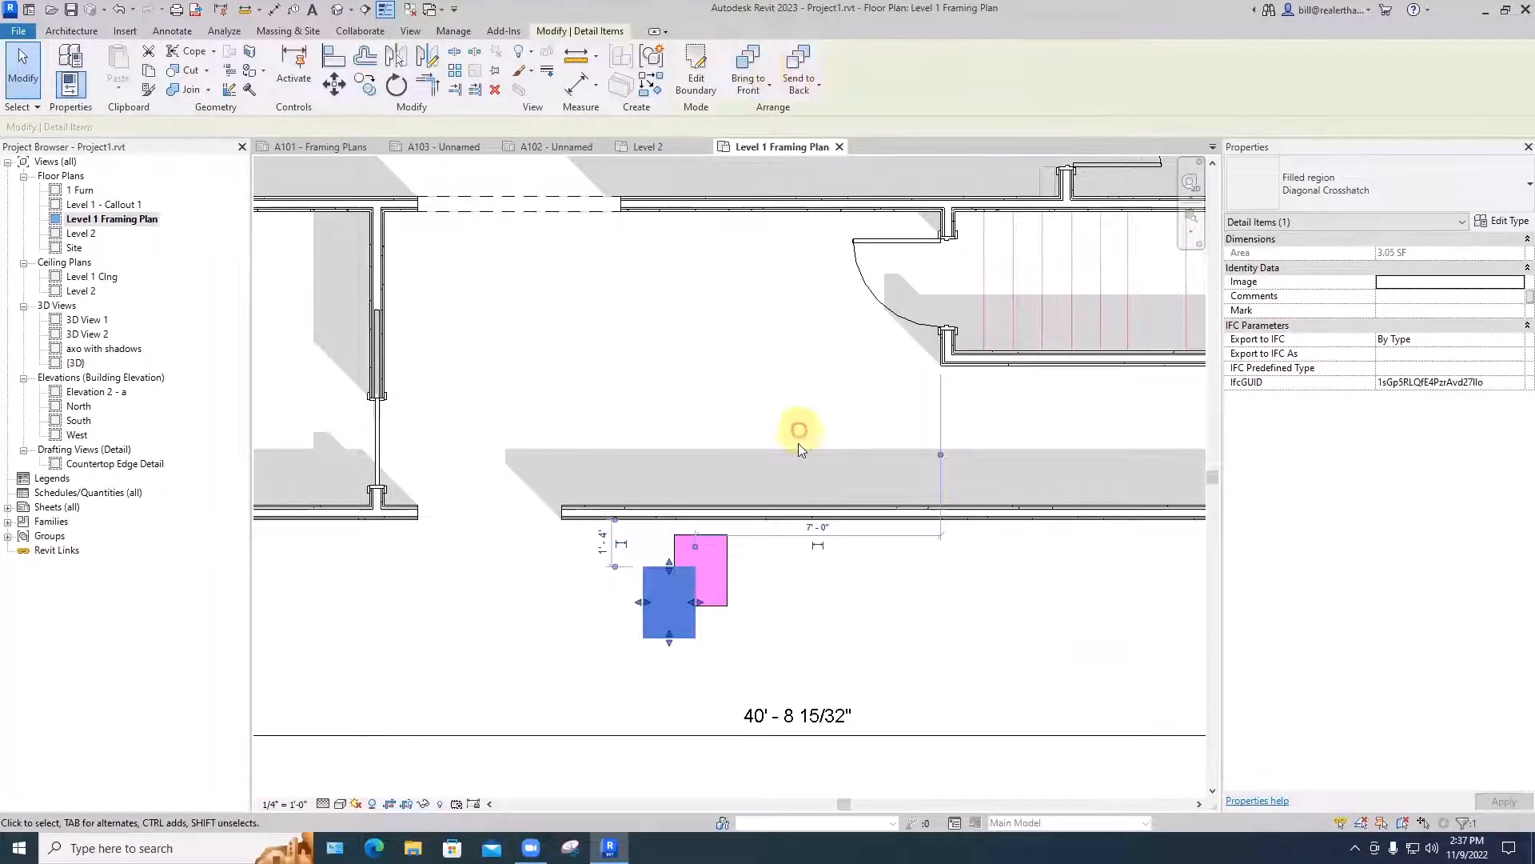
left_click(786, 599)
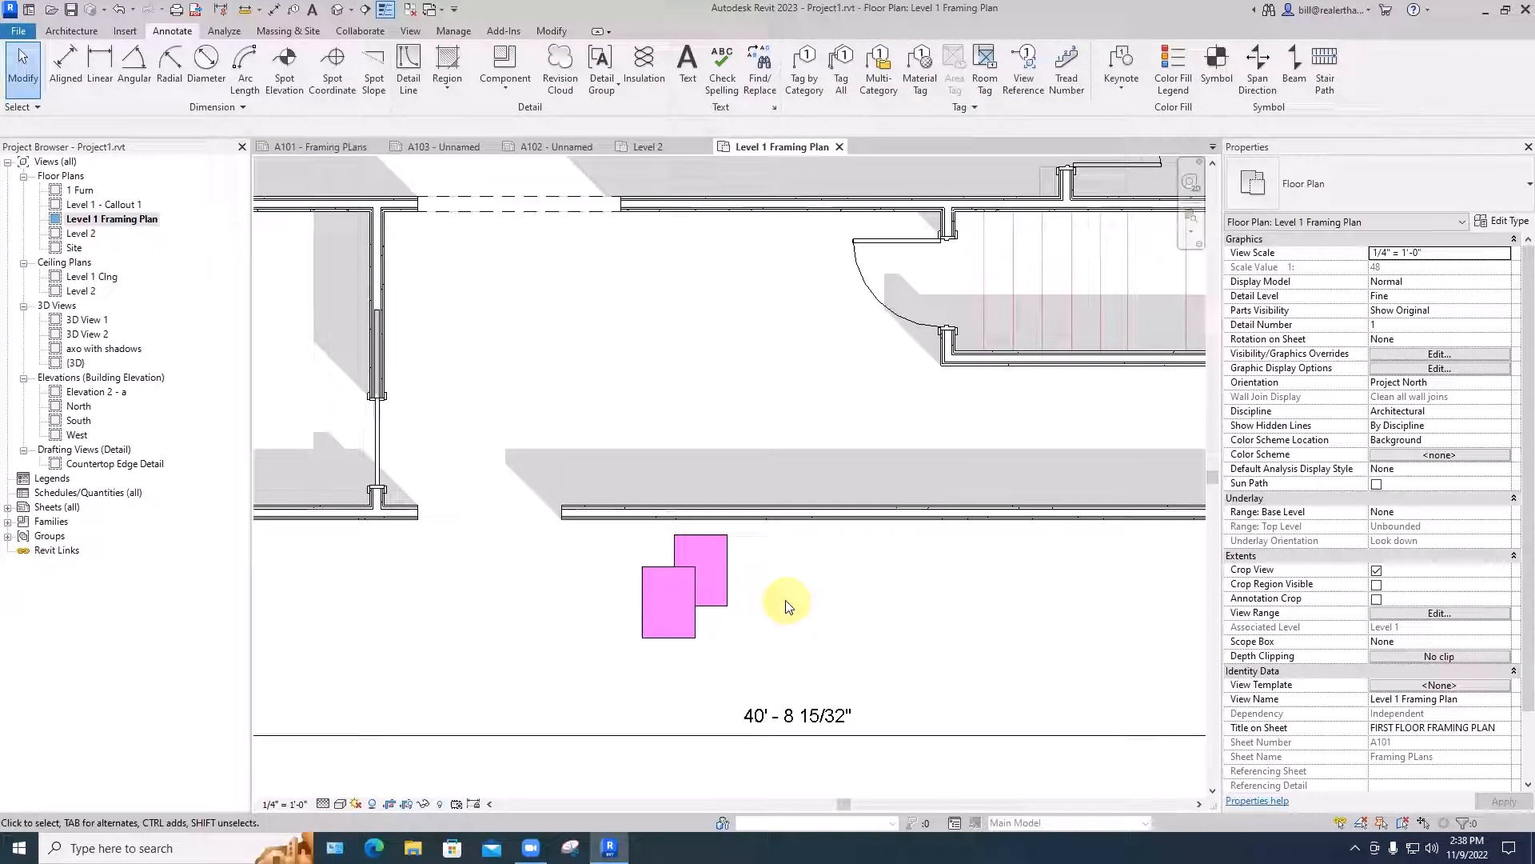
- Look at sheet A101 and the 1 Furn and Level 2 floor plans, and return to sheet A101
left_click(321, 147)
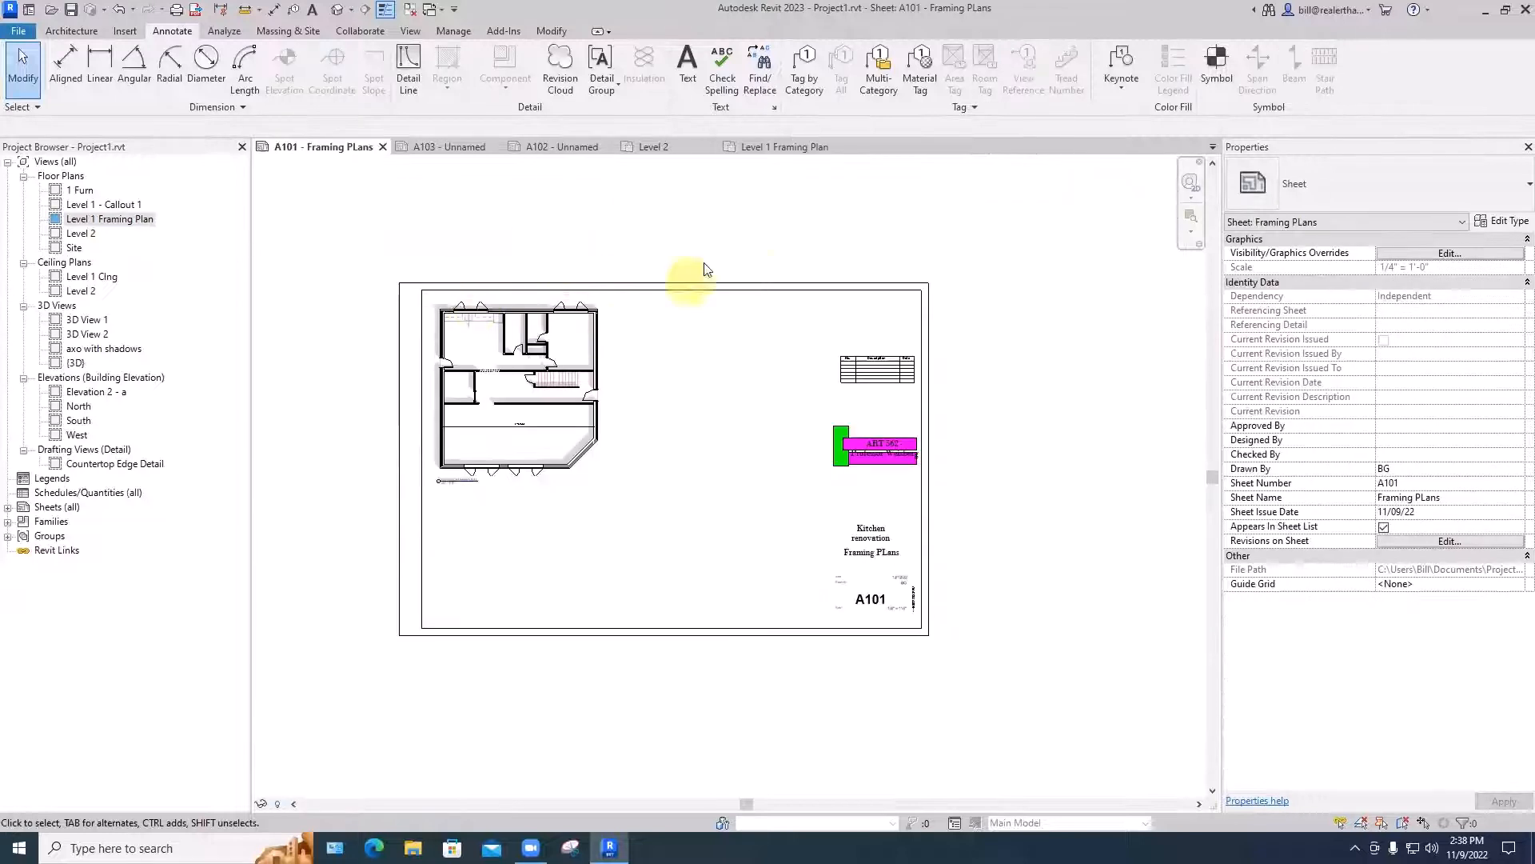
double_click(77, 190)
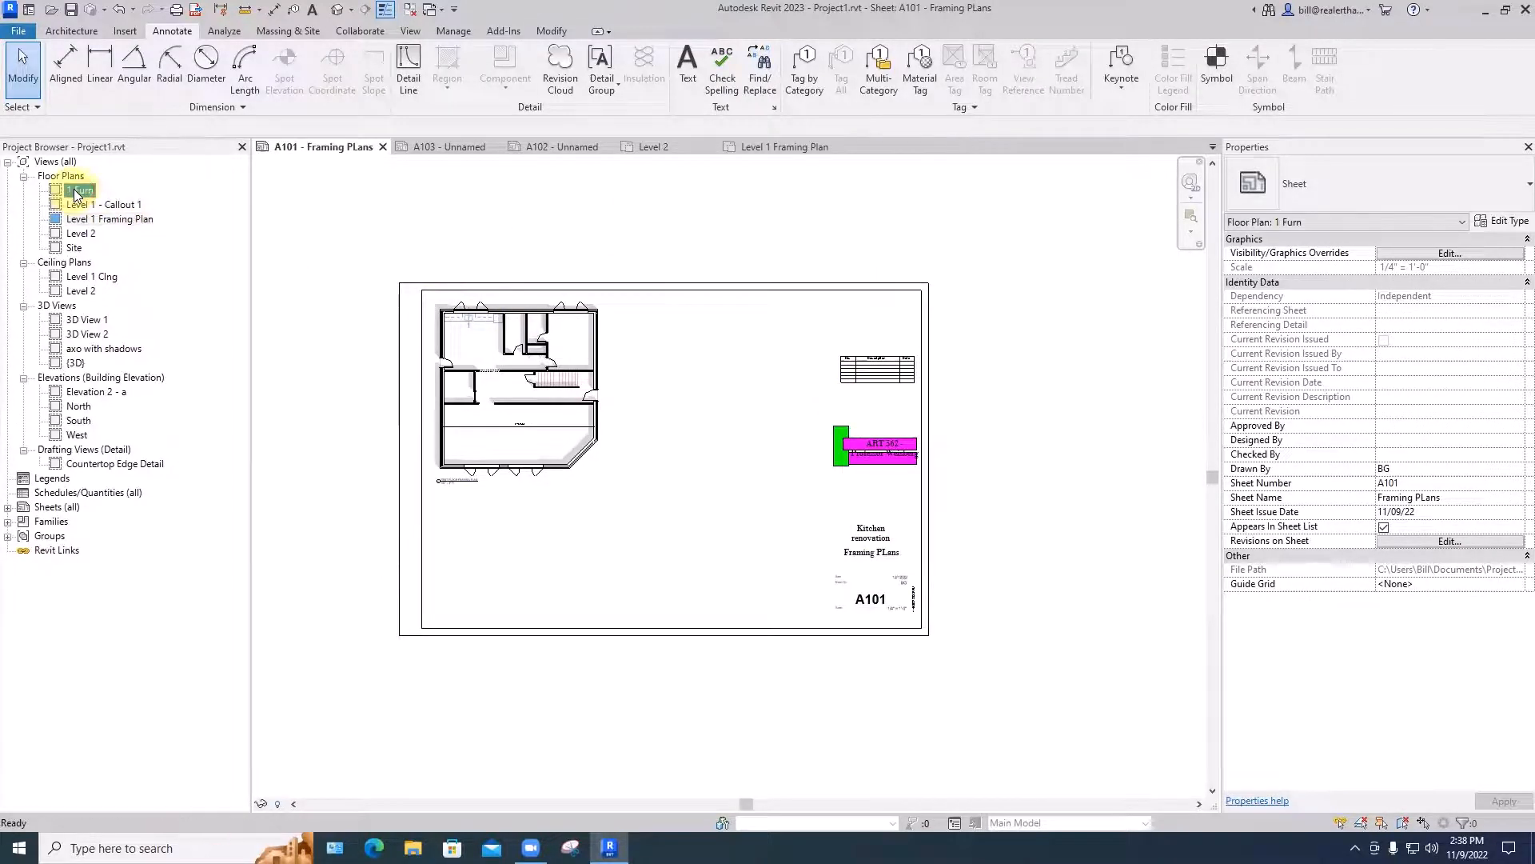
double_click(80, 233)
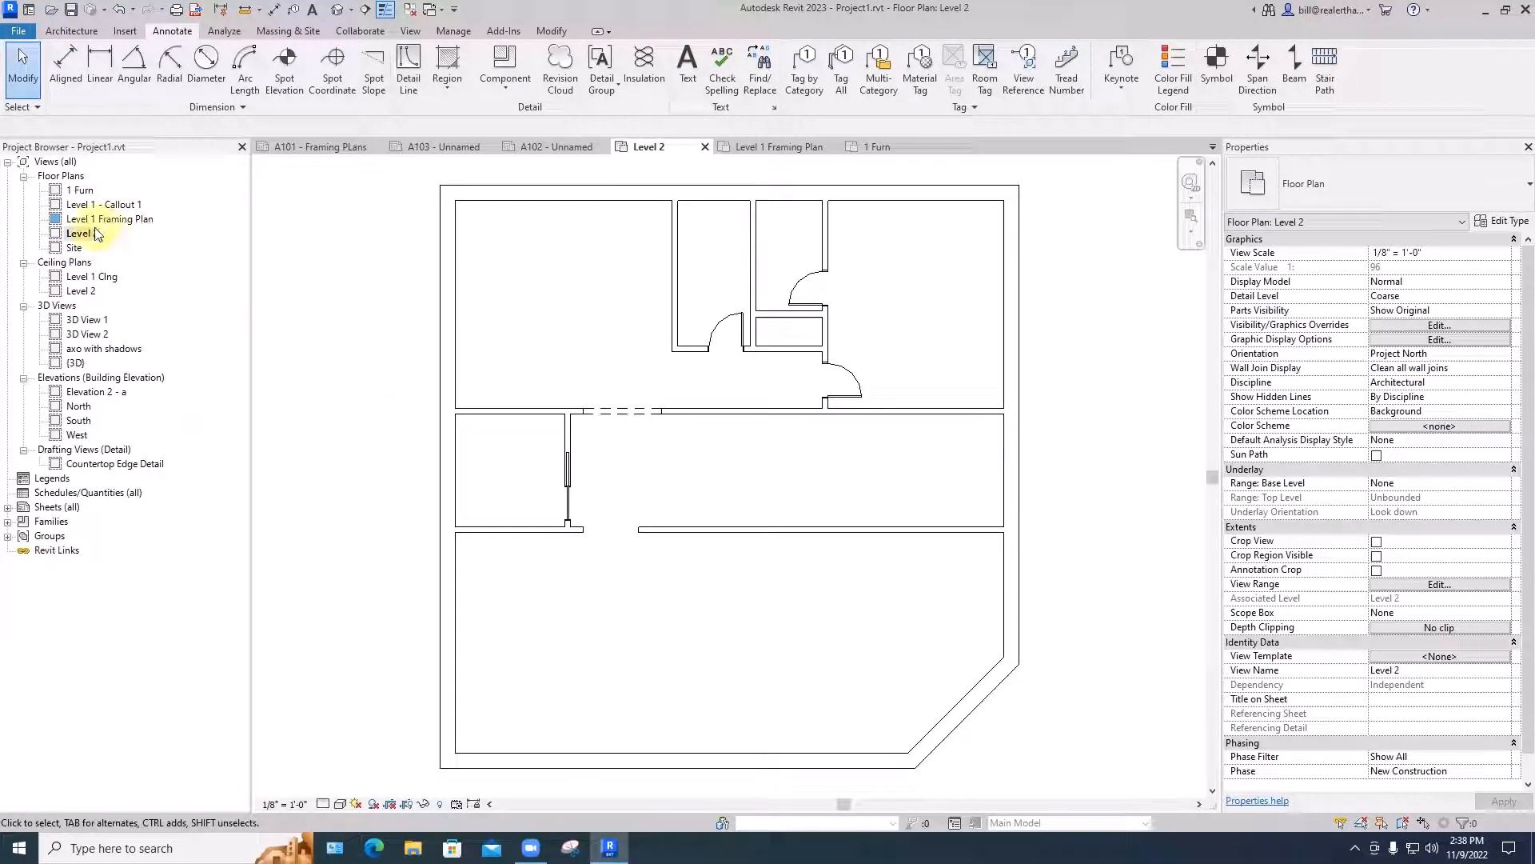
left_click(303, 146)
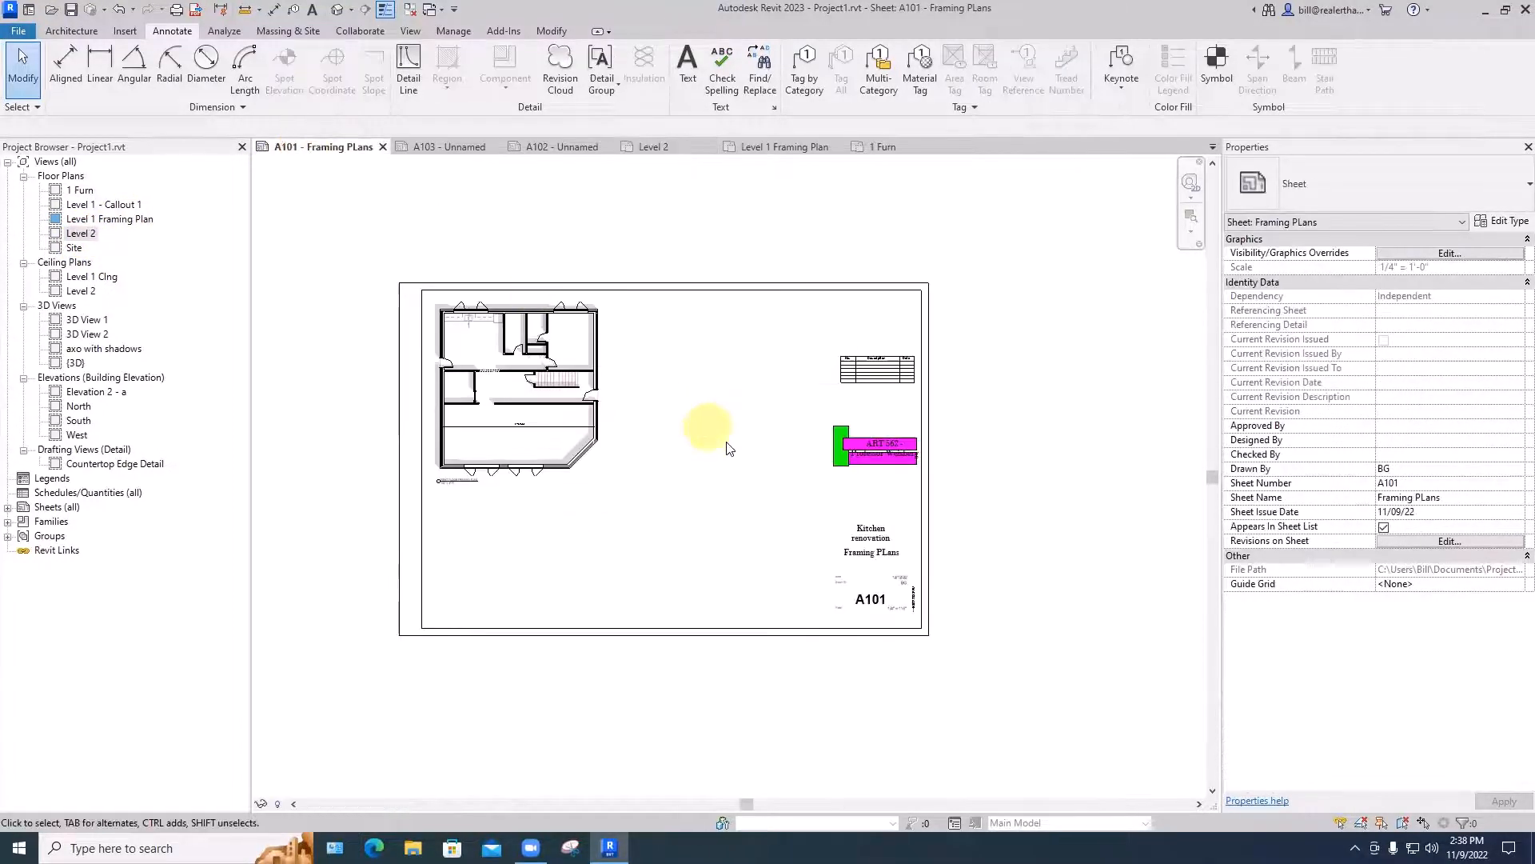
- Start printing sheet A101 with Adobe PDF as the printer
middle_click_drag(766, 469, 869, 463)
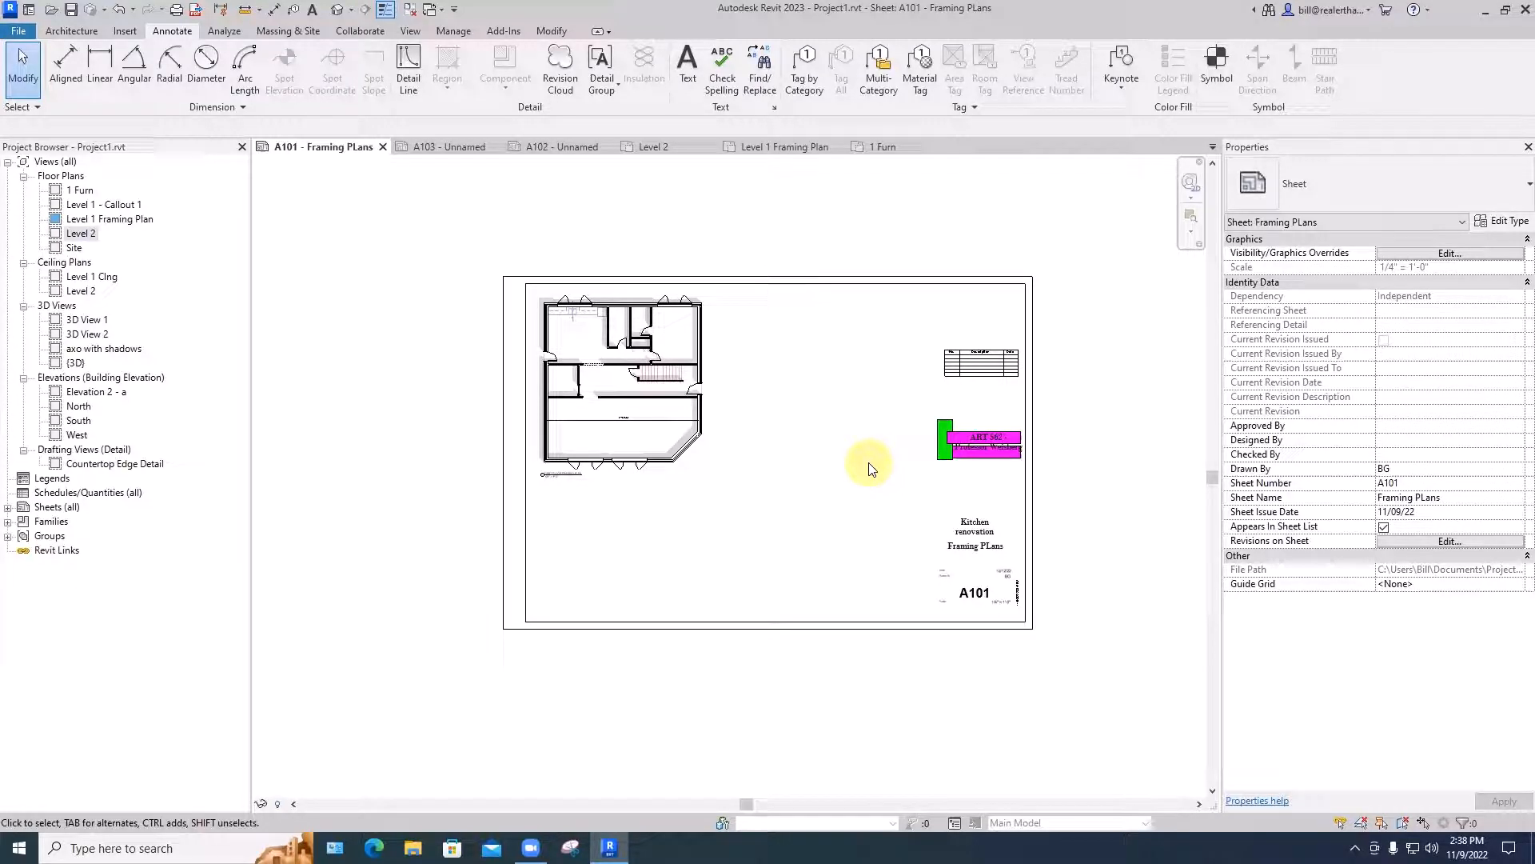
left_click(541, 291)
key("ctrl+p")
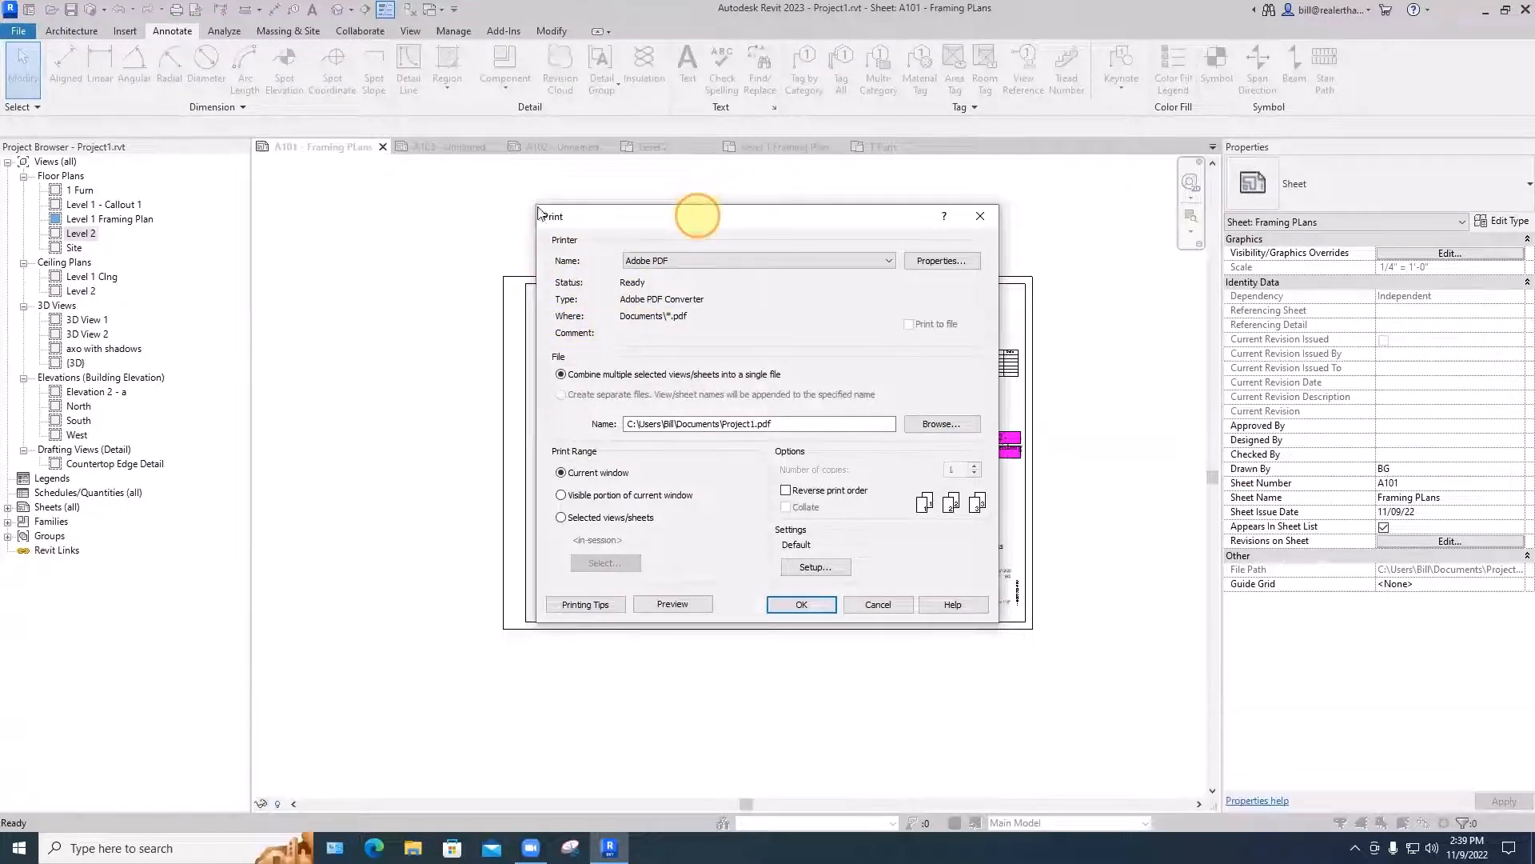
left_click_drag(694, 218, 538, 210)
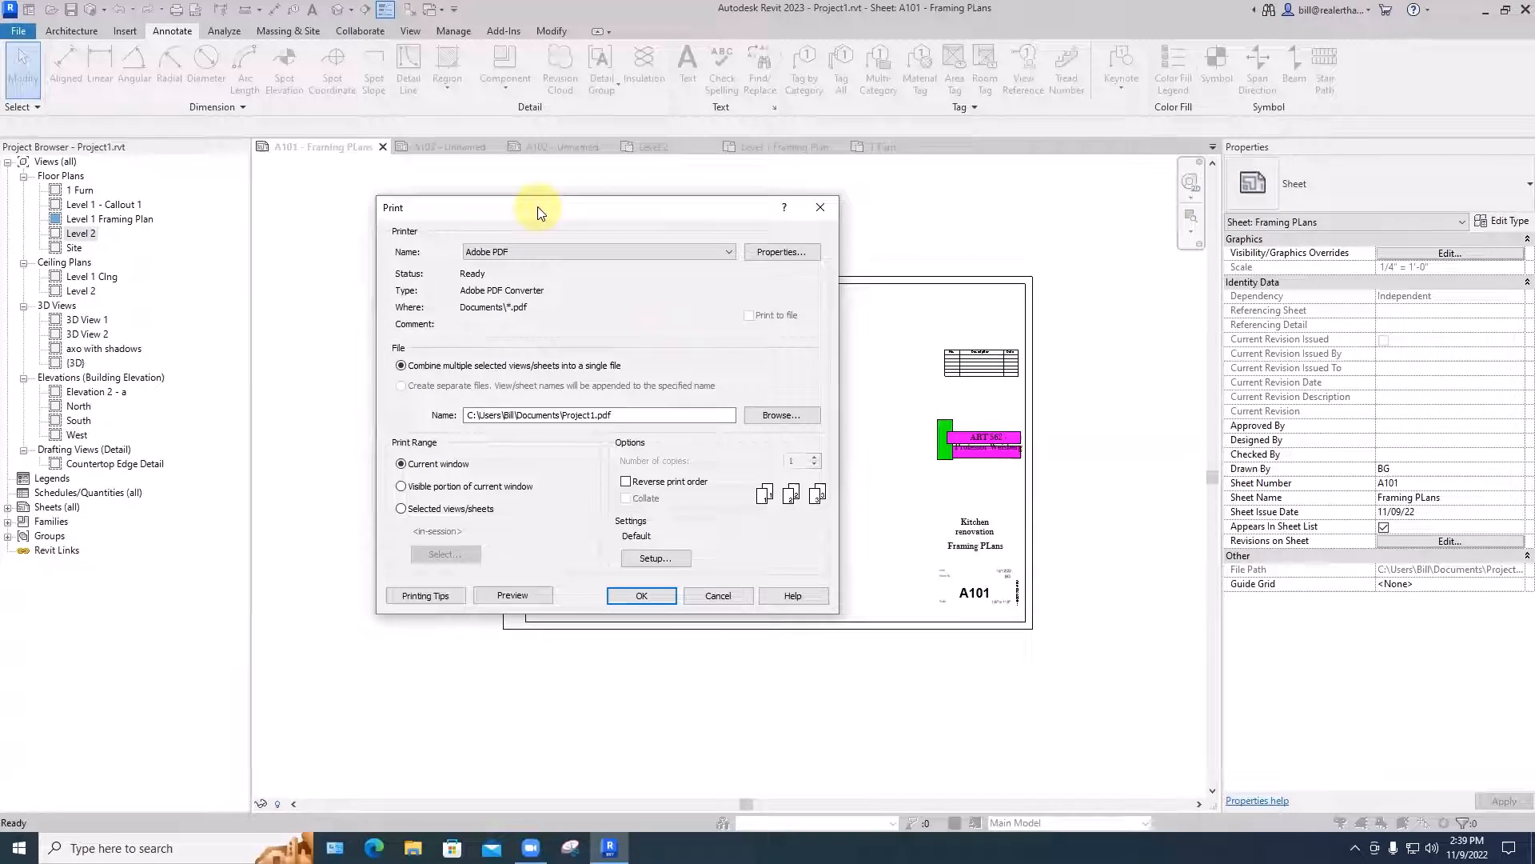
left_click(537, 251)
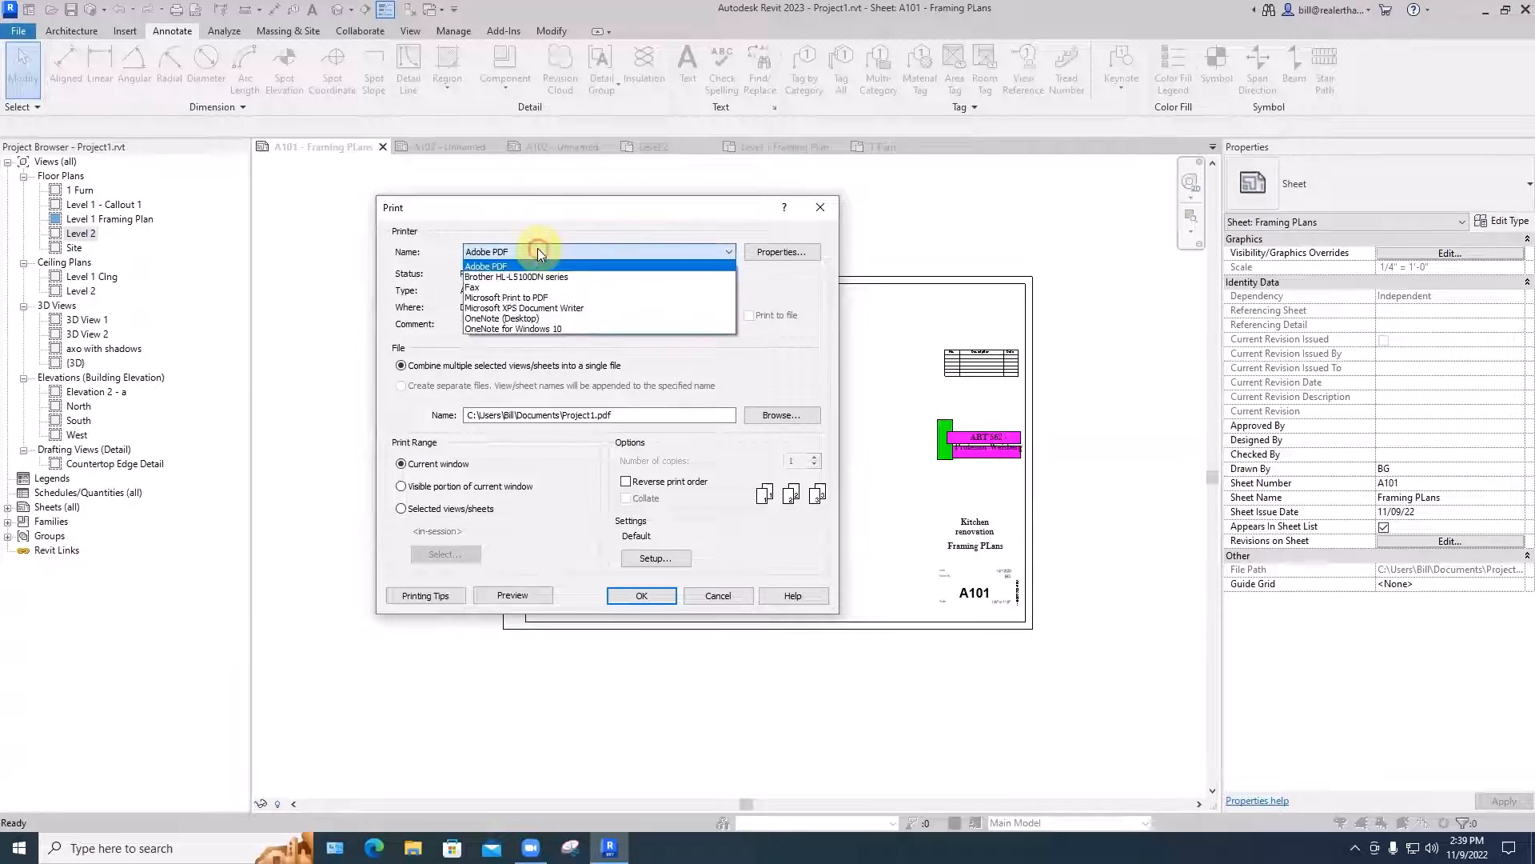
left_click(488, 267)
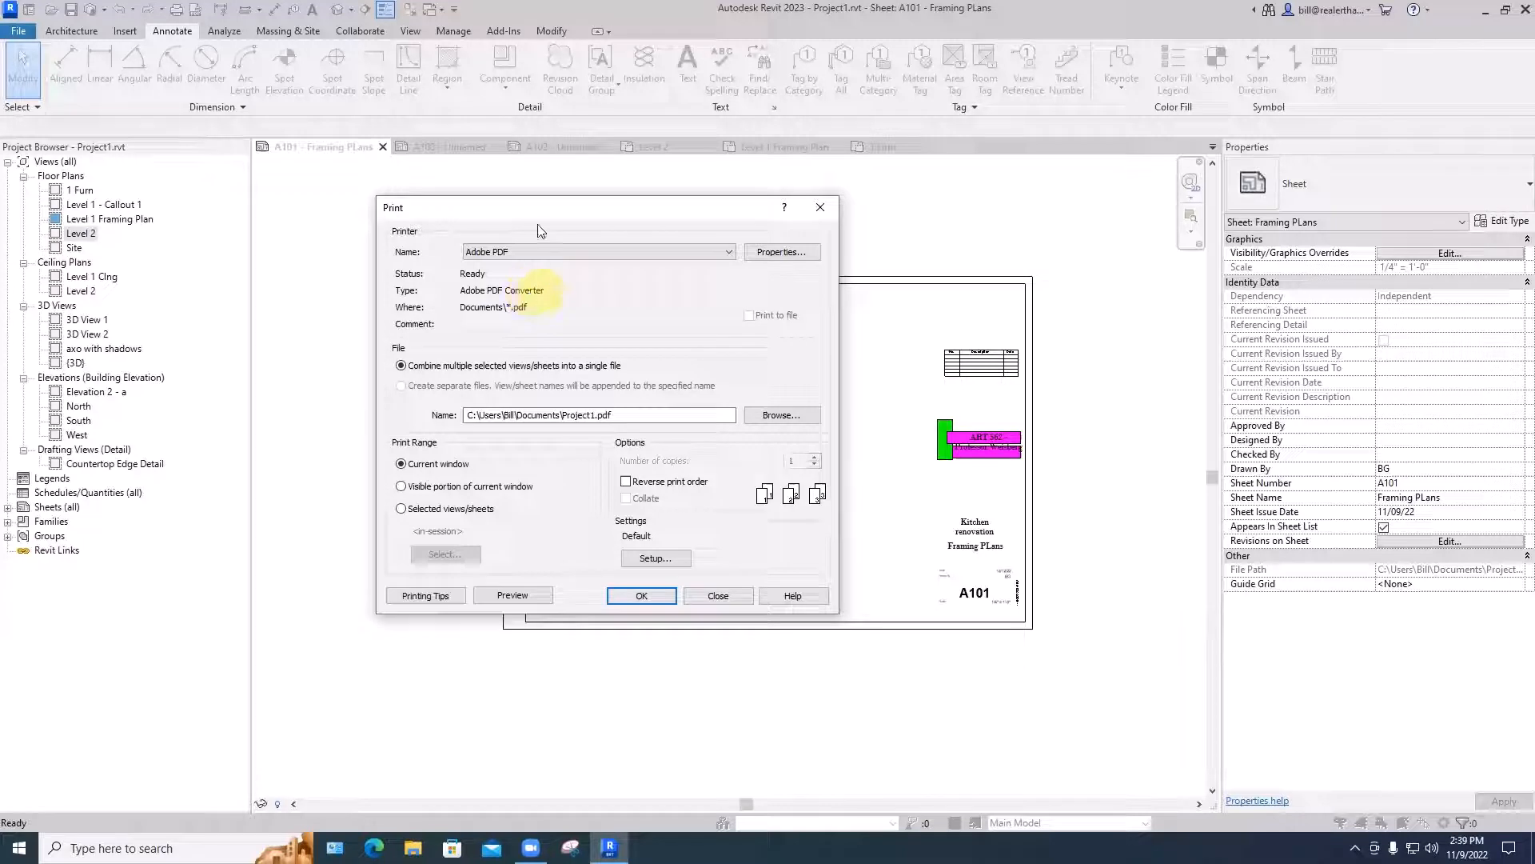
- Set the Adobe PDF page size to ARCH D in the printer's properties
left_click(766, 253)
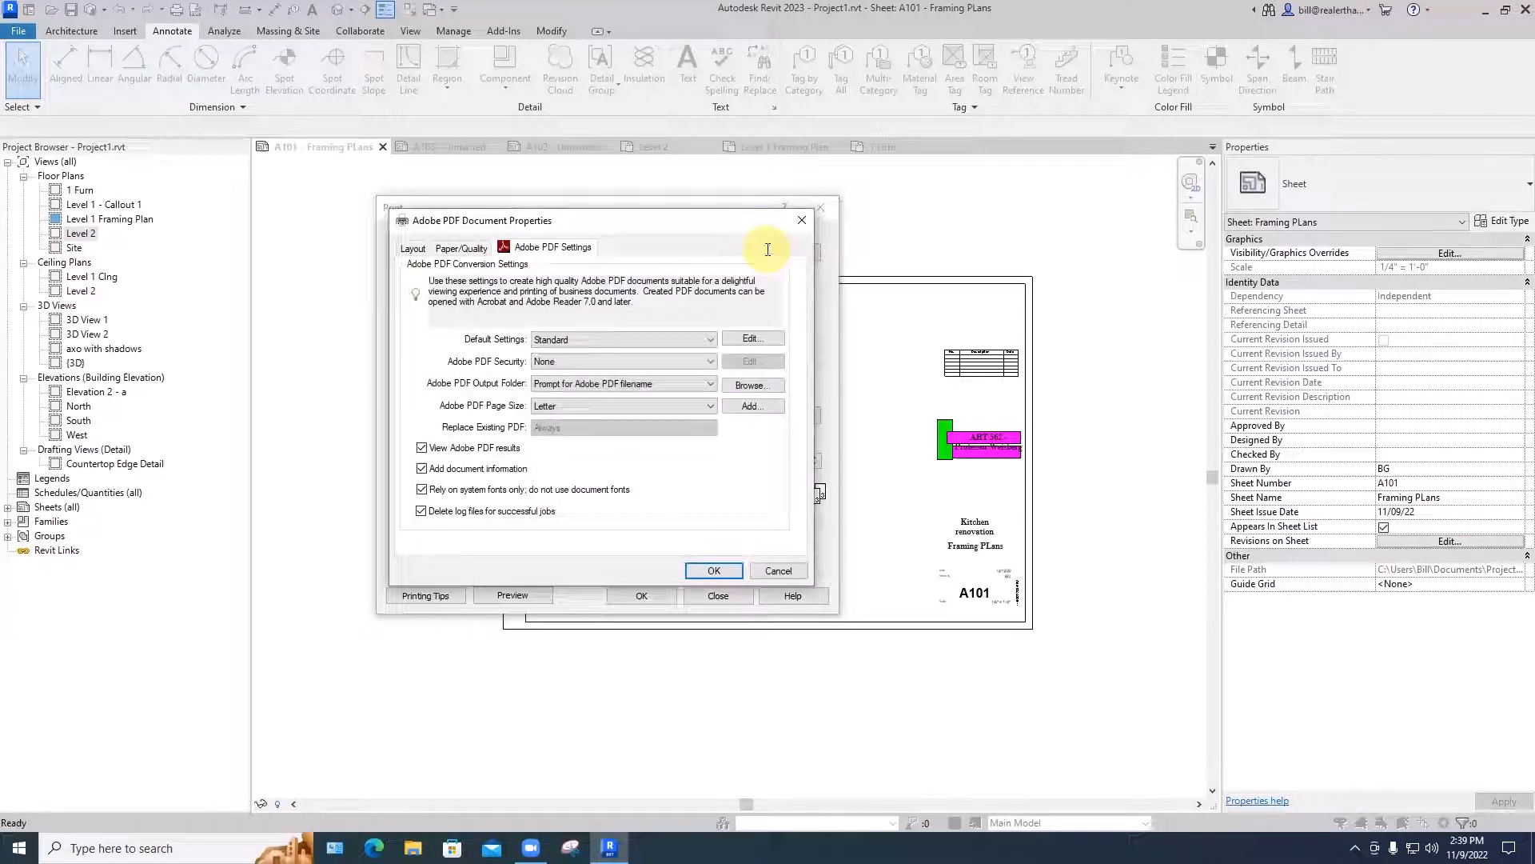
left_click(578, 406)
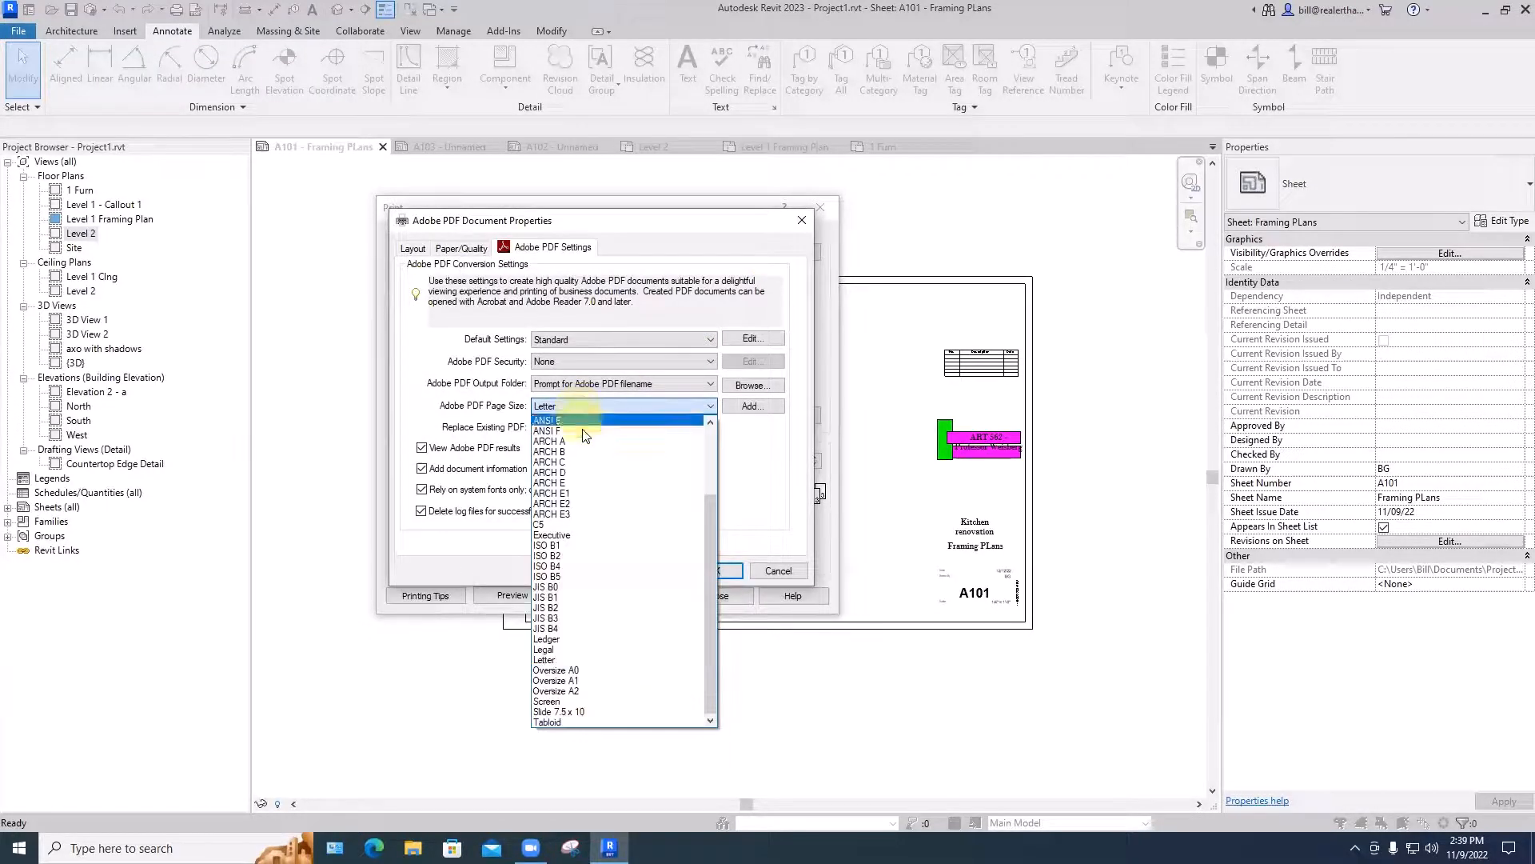
left_click(552, 473)
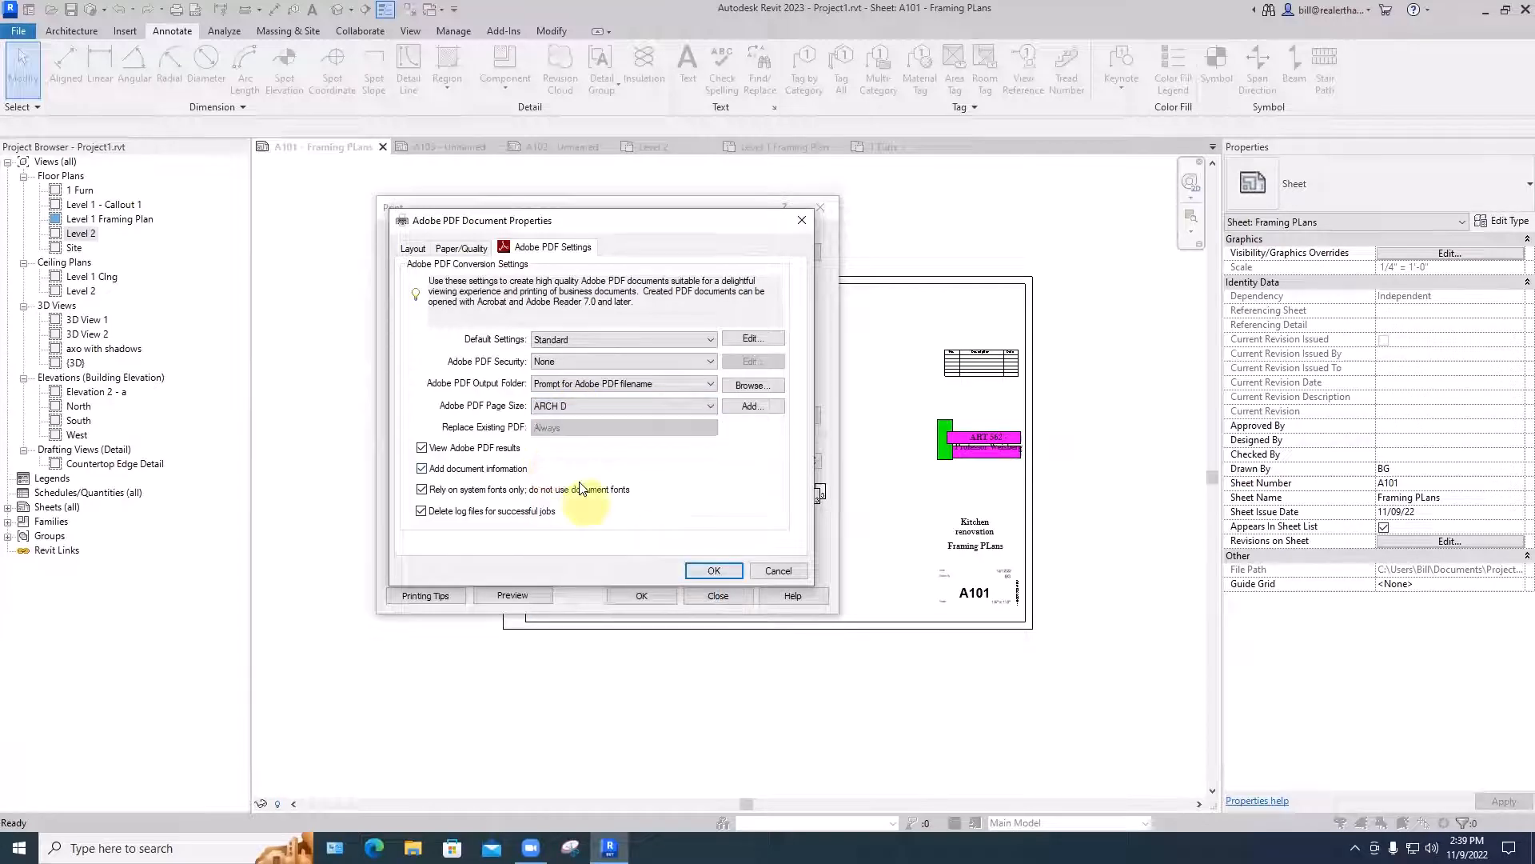
left_click(691, 570)
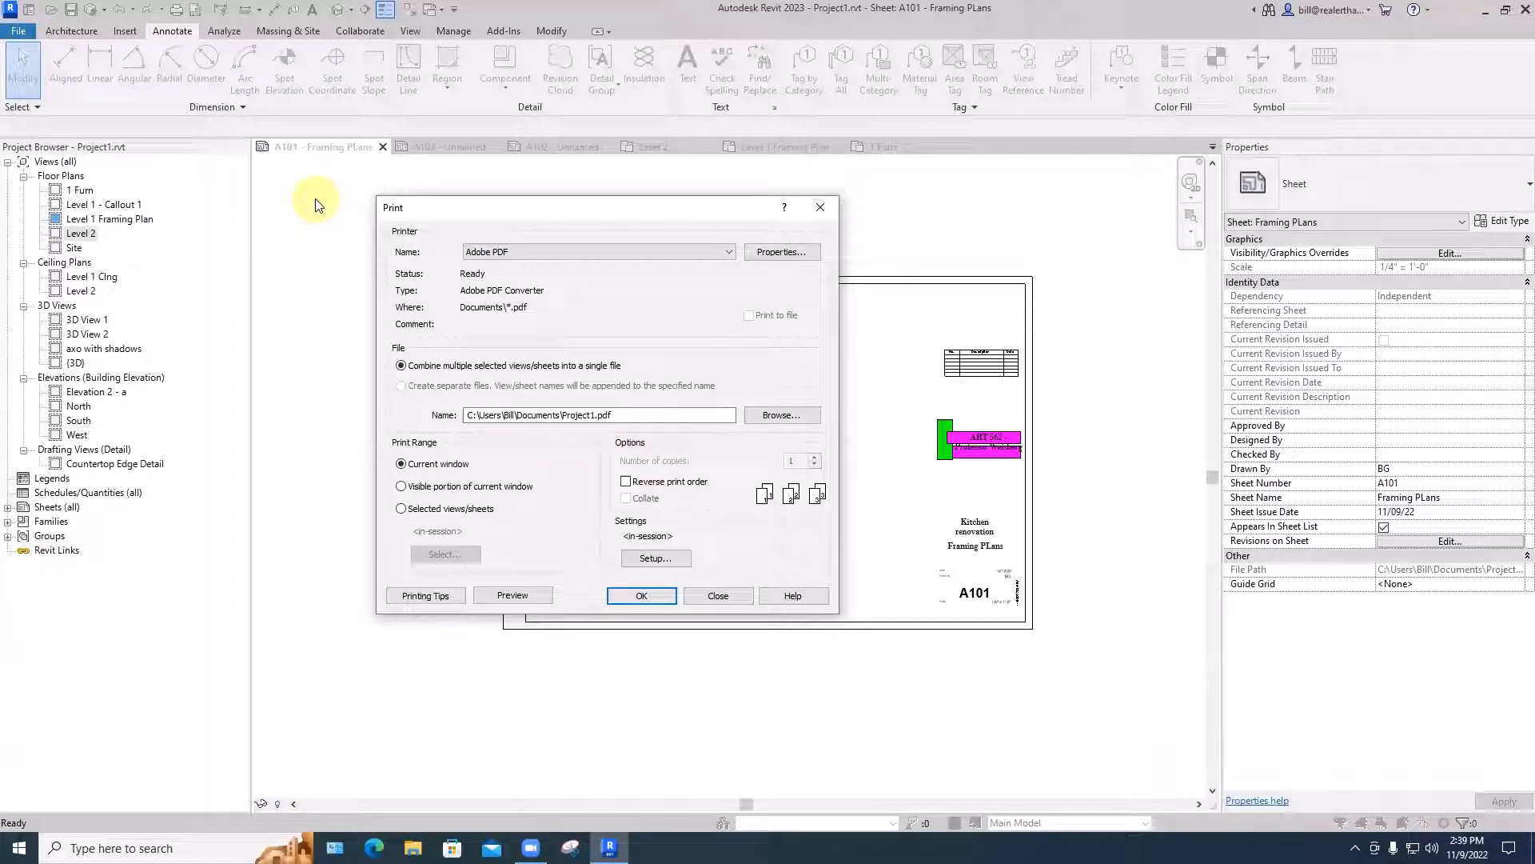
- Preview the print of sheet A101, dismissing the raster printing notice, and close the preview
left_click(506, 598)
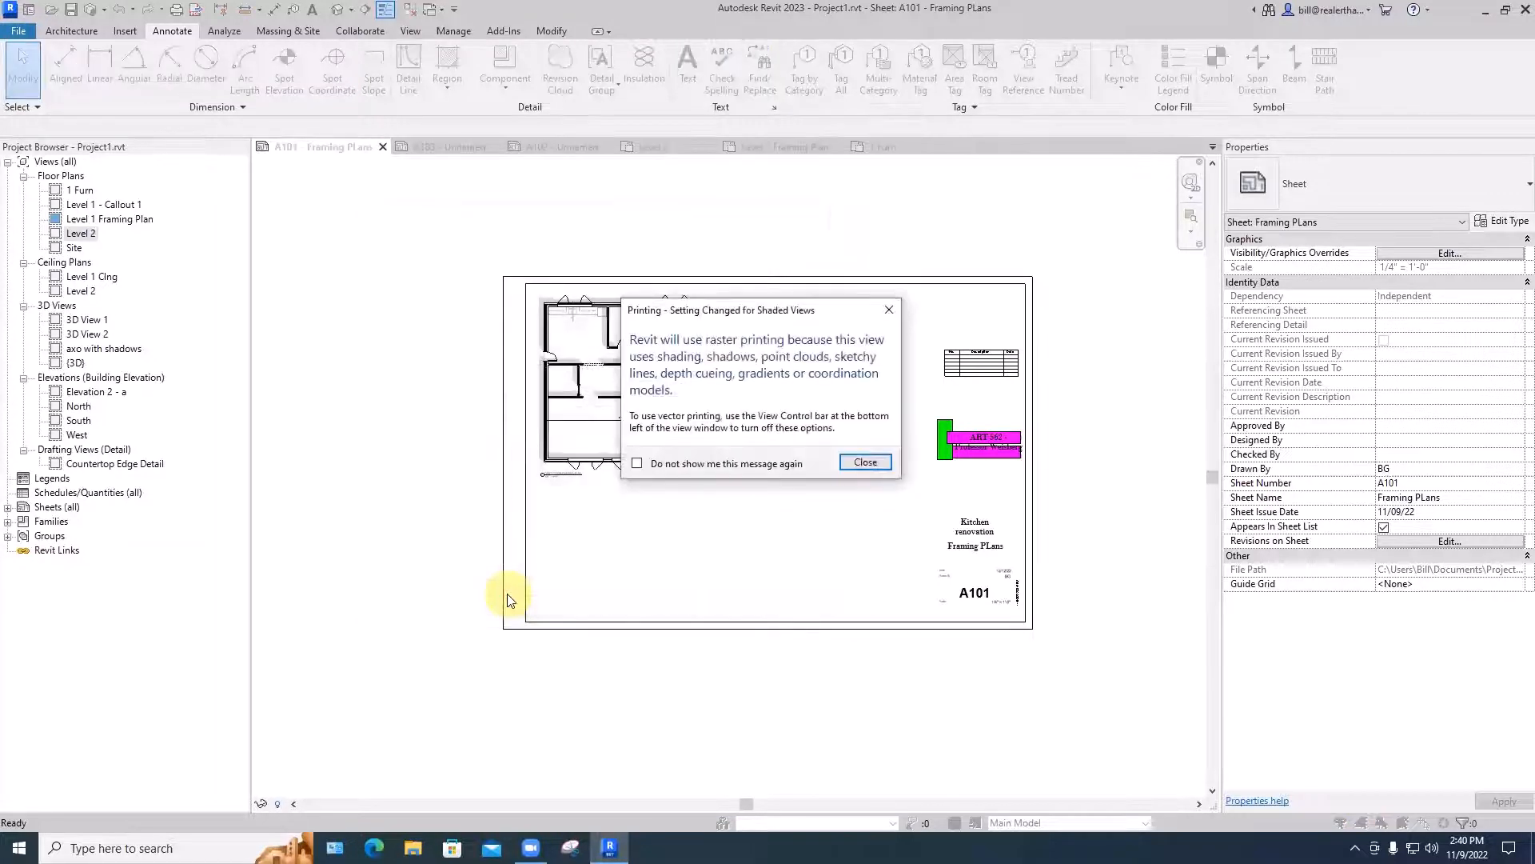
left_click(866, 462)
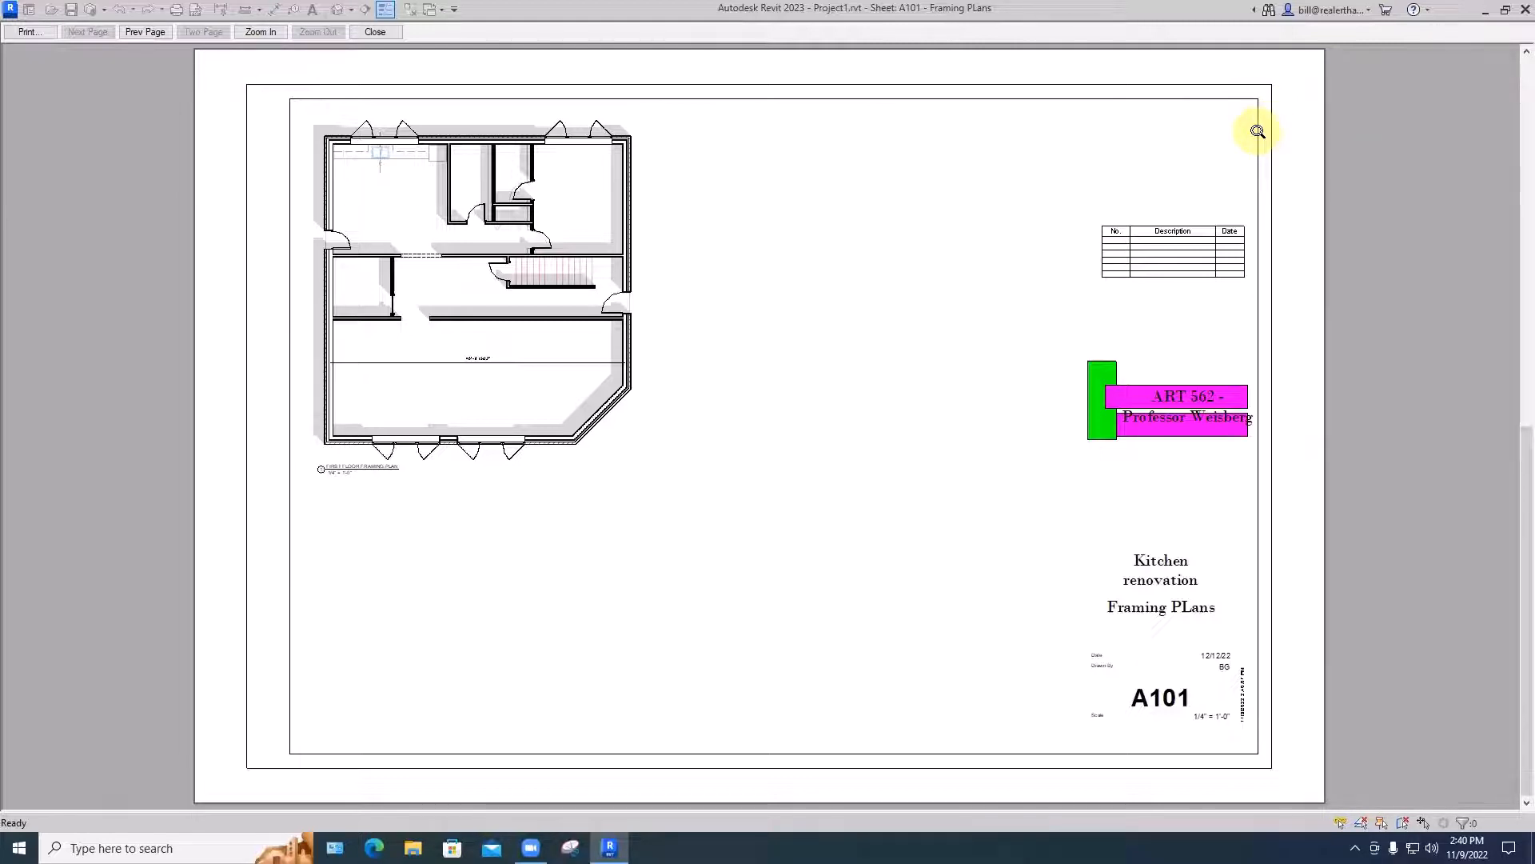
left_click(374, 32)
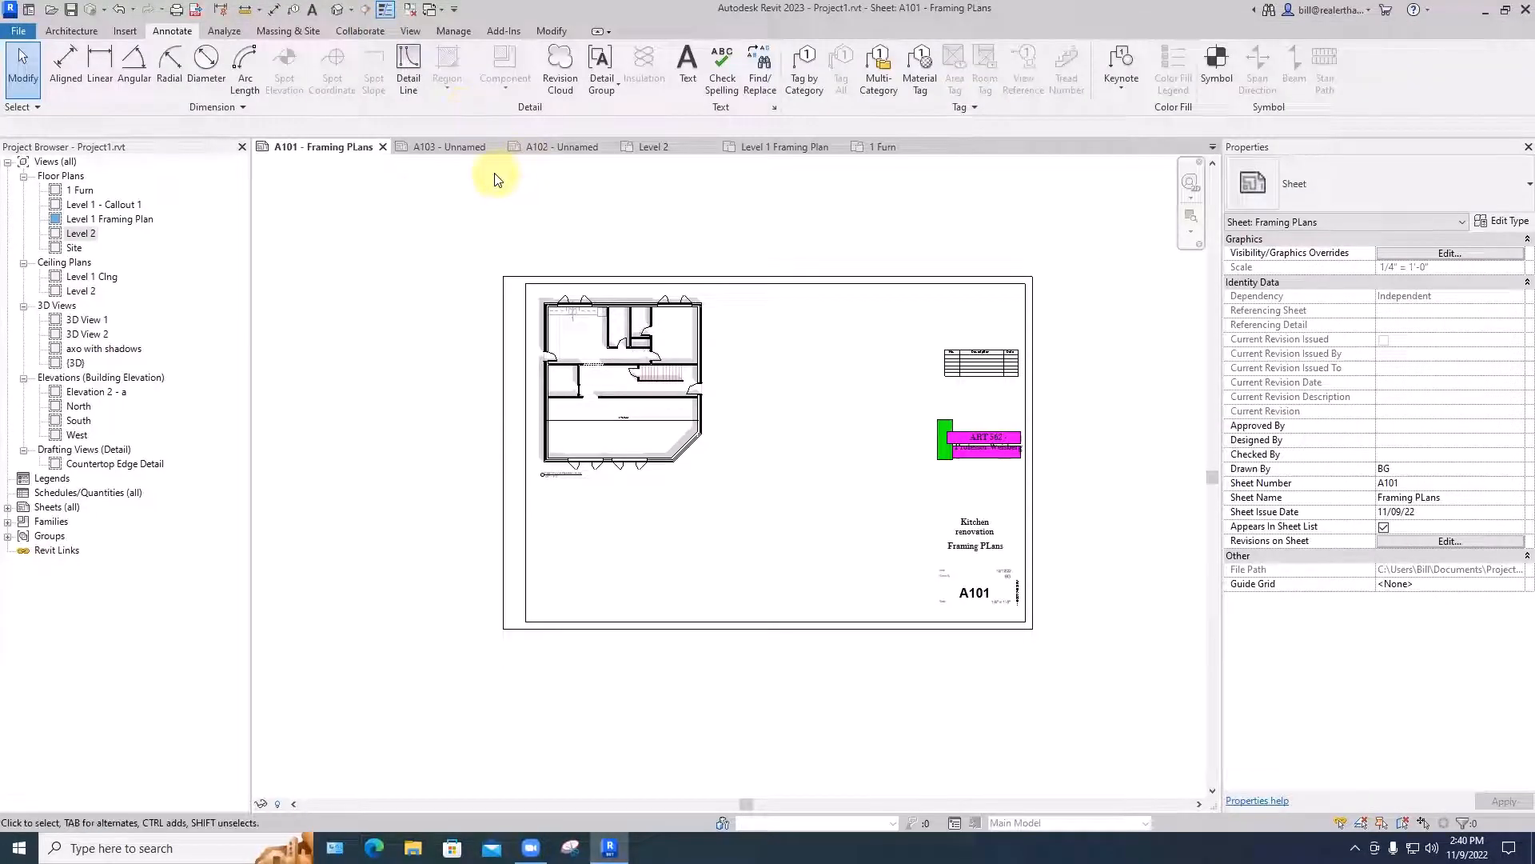
- In the print setup for sheet A101, set the zoom to 100% size with centered paper placement, without saving the settings for future sessions
key("ctrl+p")
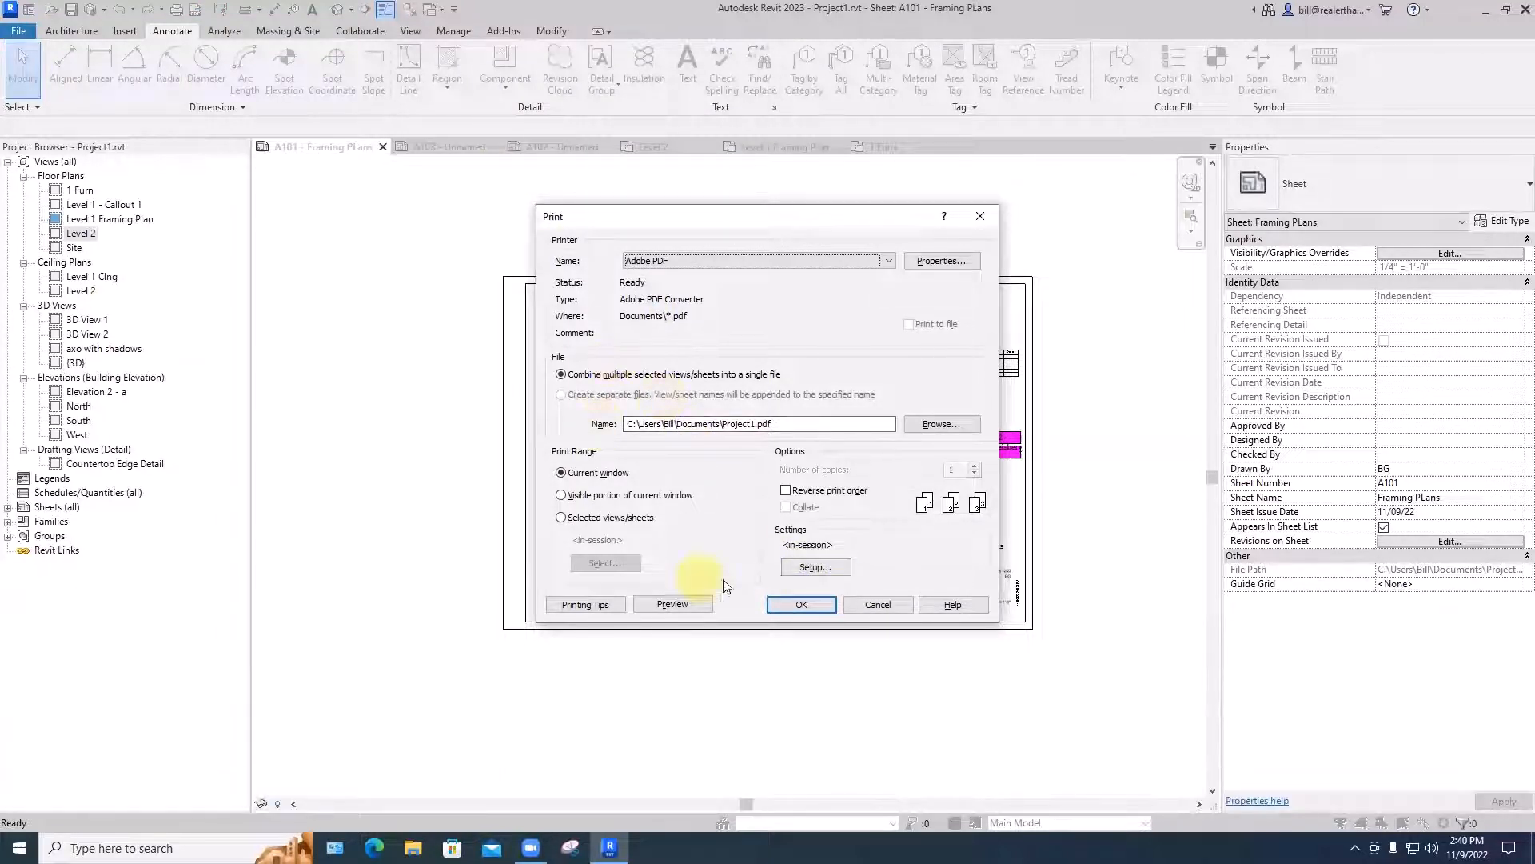
left_click(838, 566)
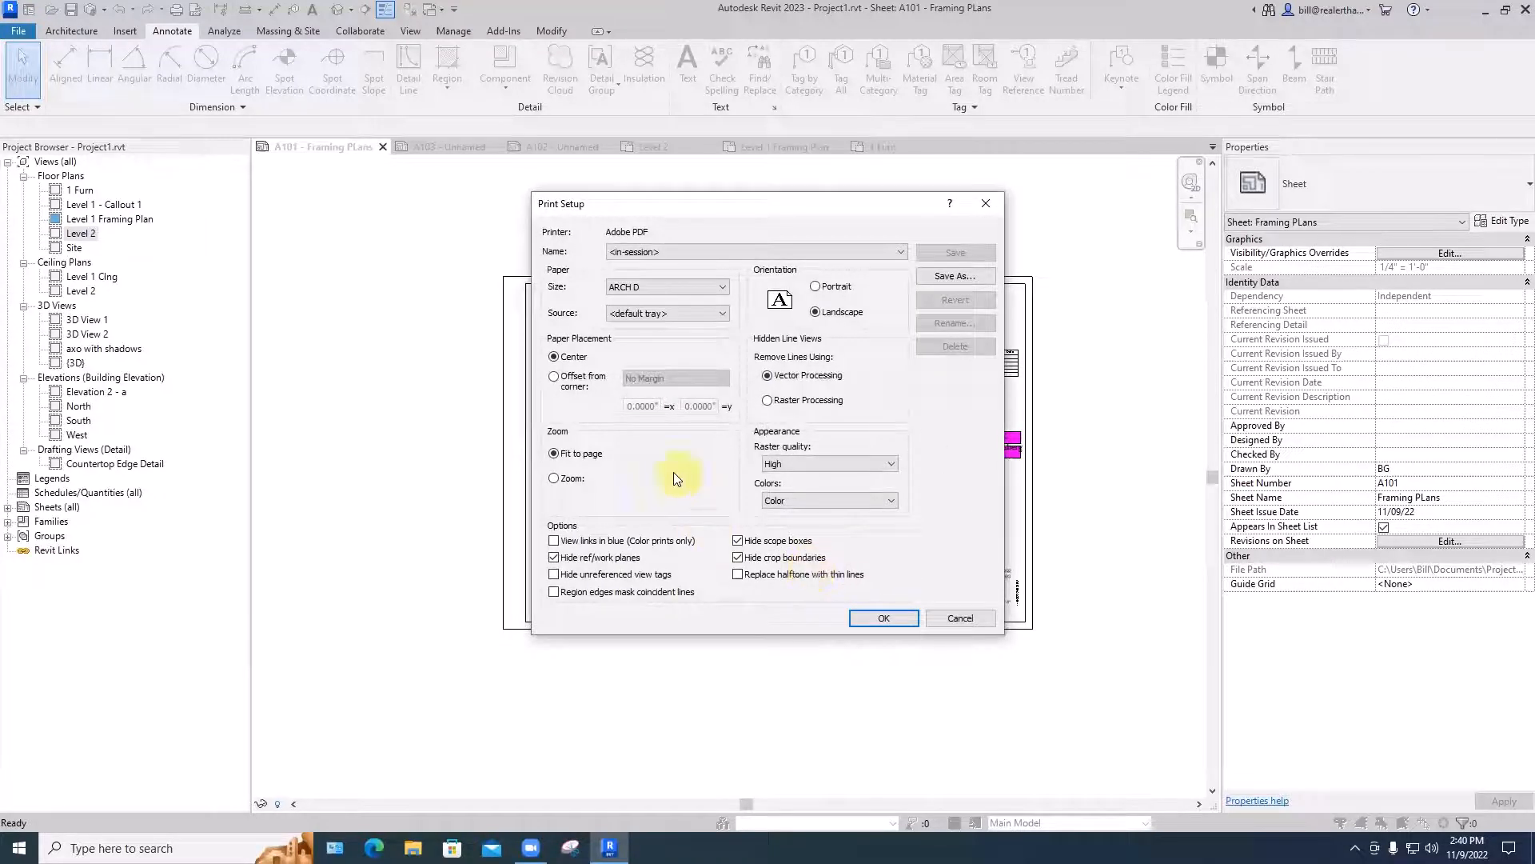
left_click(554, 479)
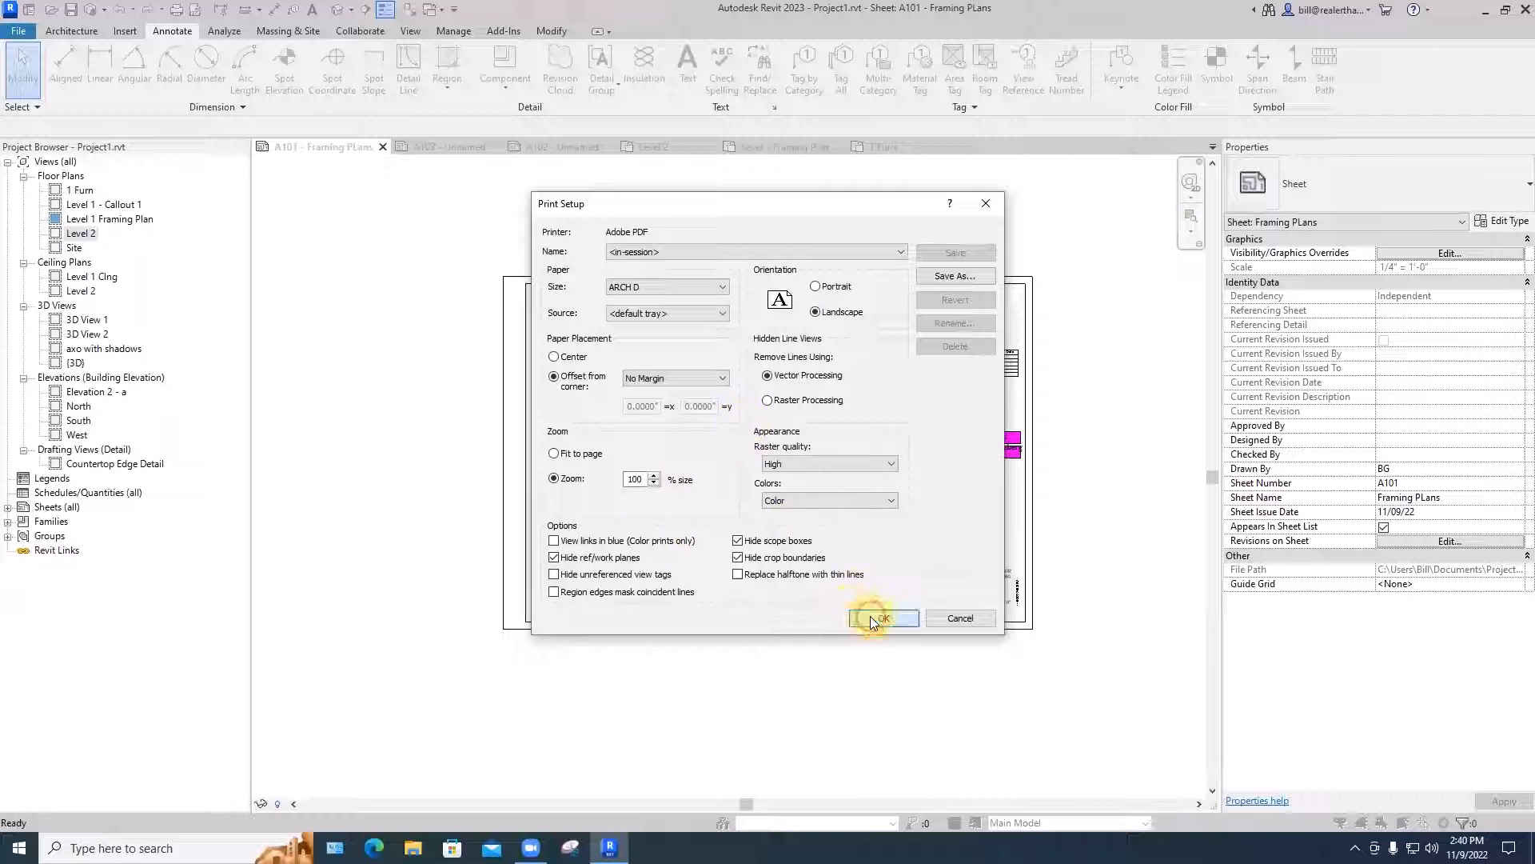
left_click(555, 358)
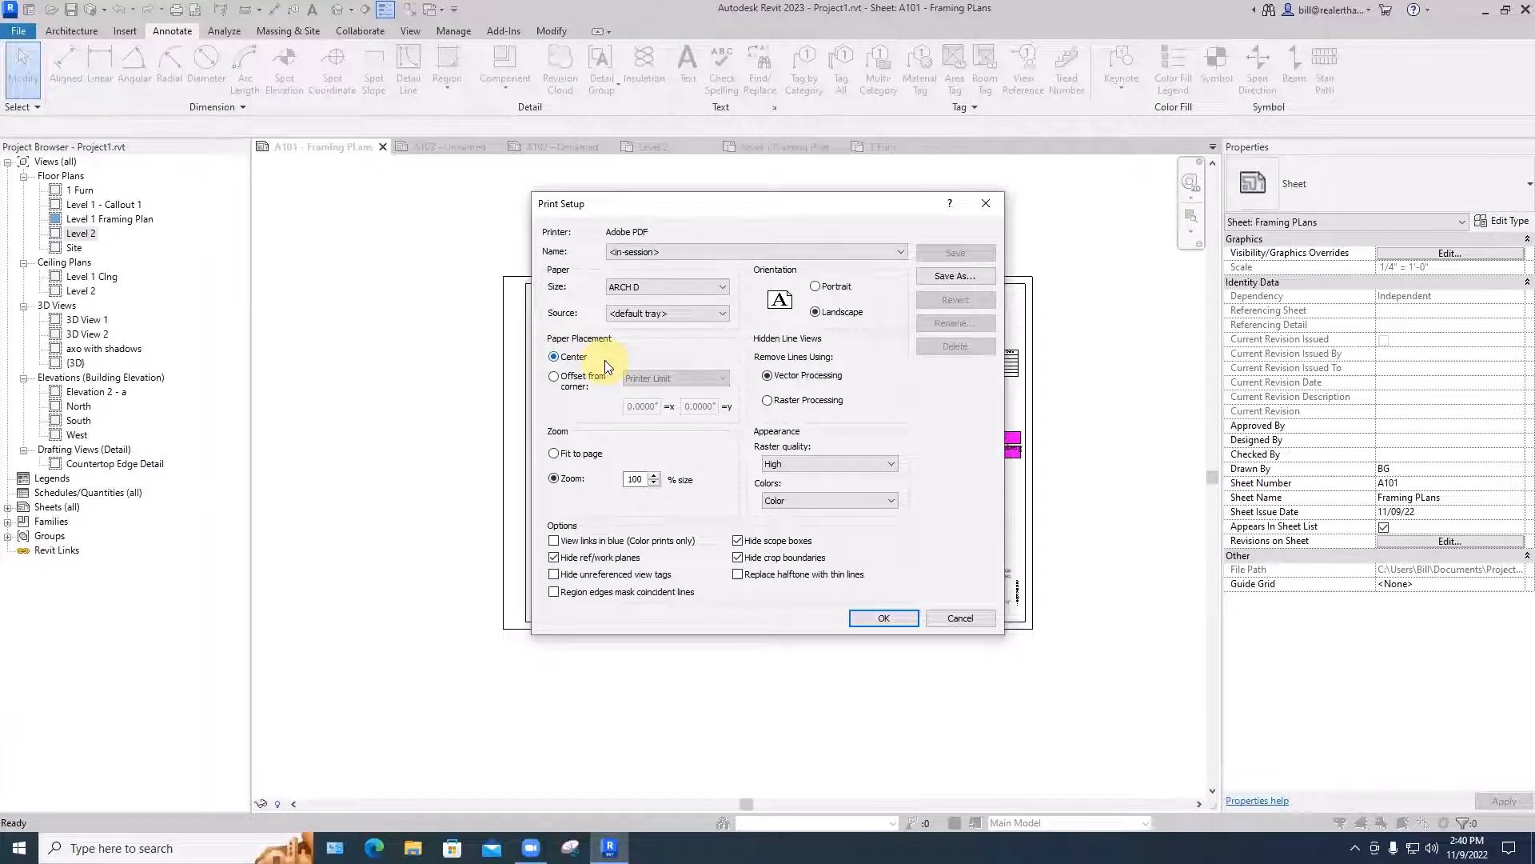
left_click(873, 620)
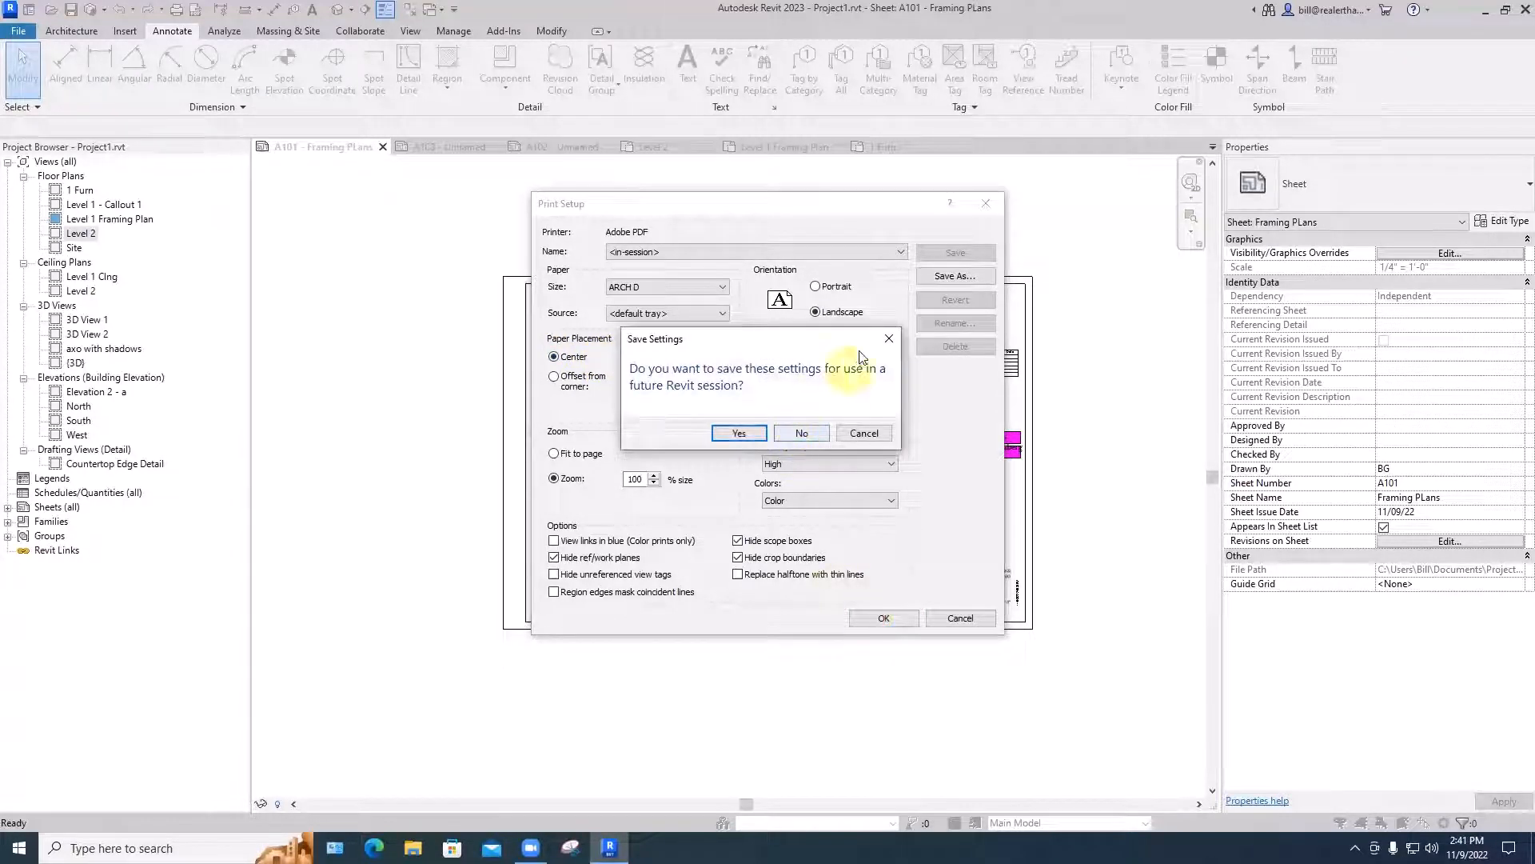
left_click(802, 433)
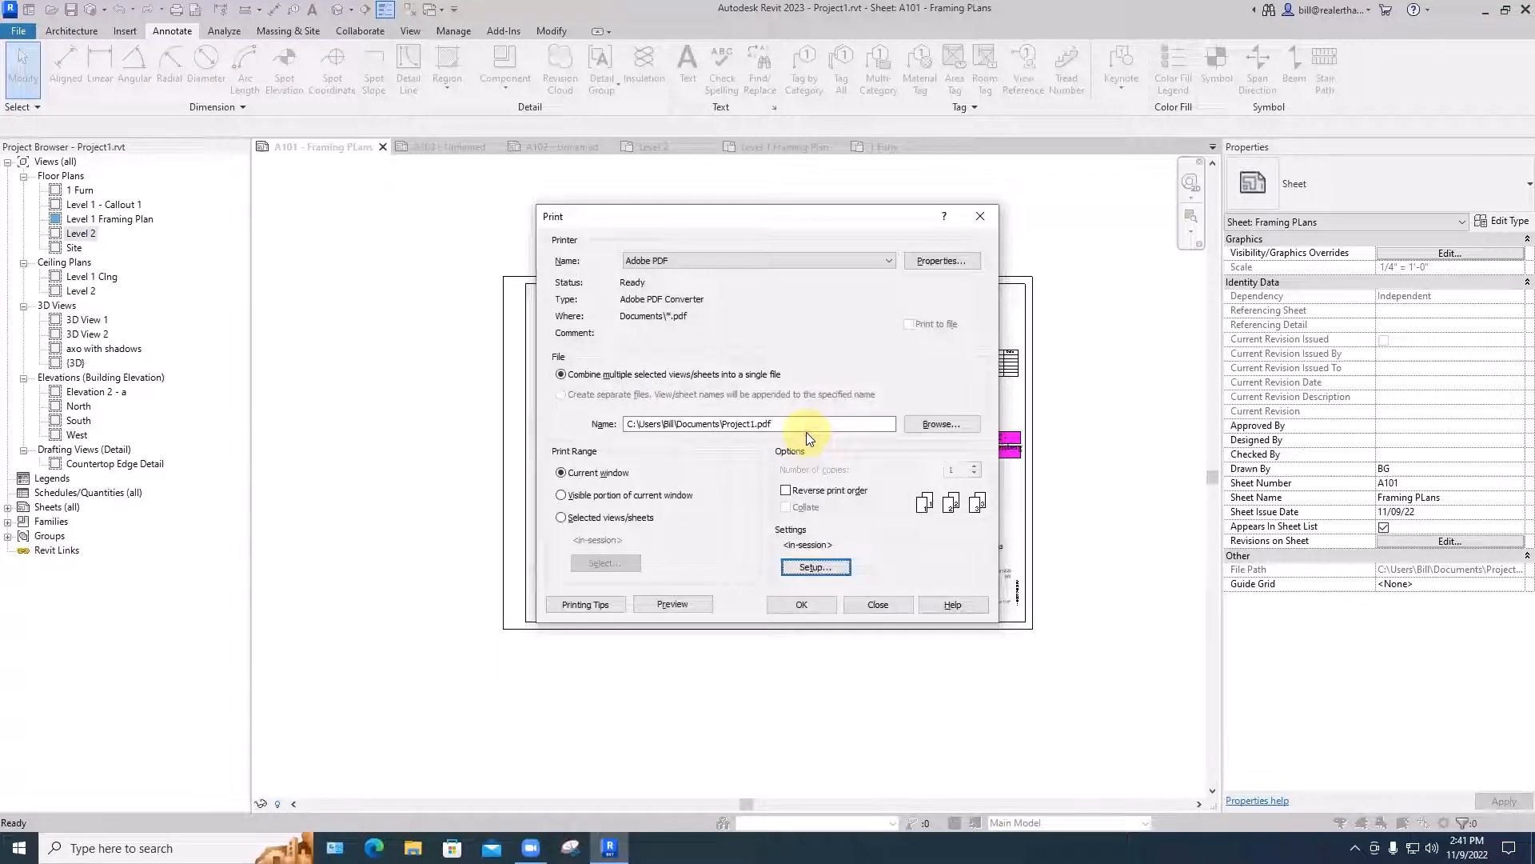
- Preview sheet A101, permanently suppress the raster printing notice, and send the sheet to Adobe PDF from the preview
left_click(677, 605)
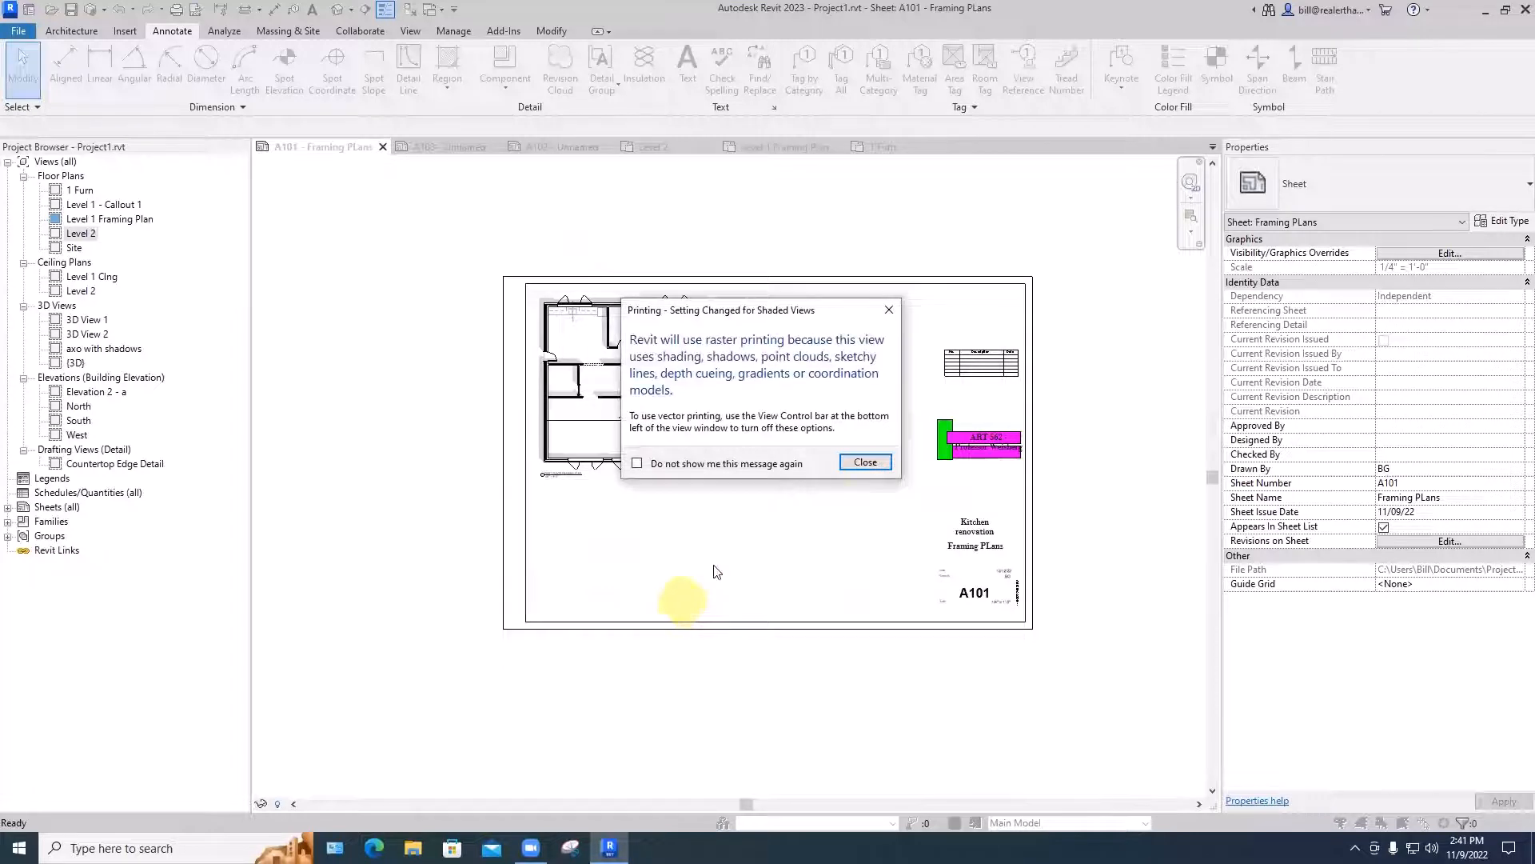
left_click(637, 463)
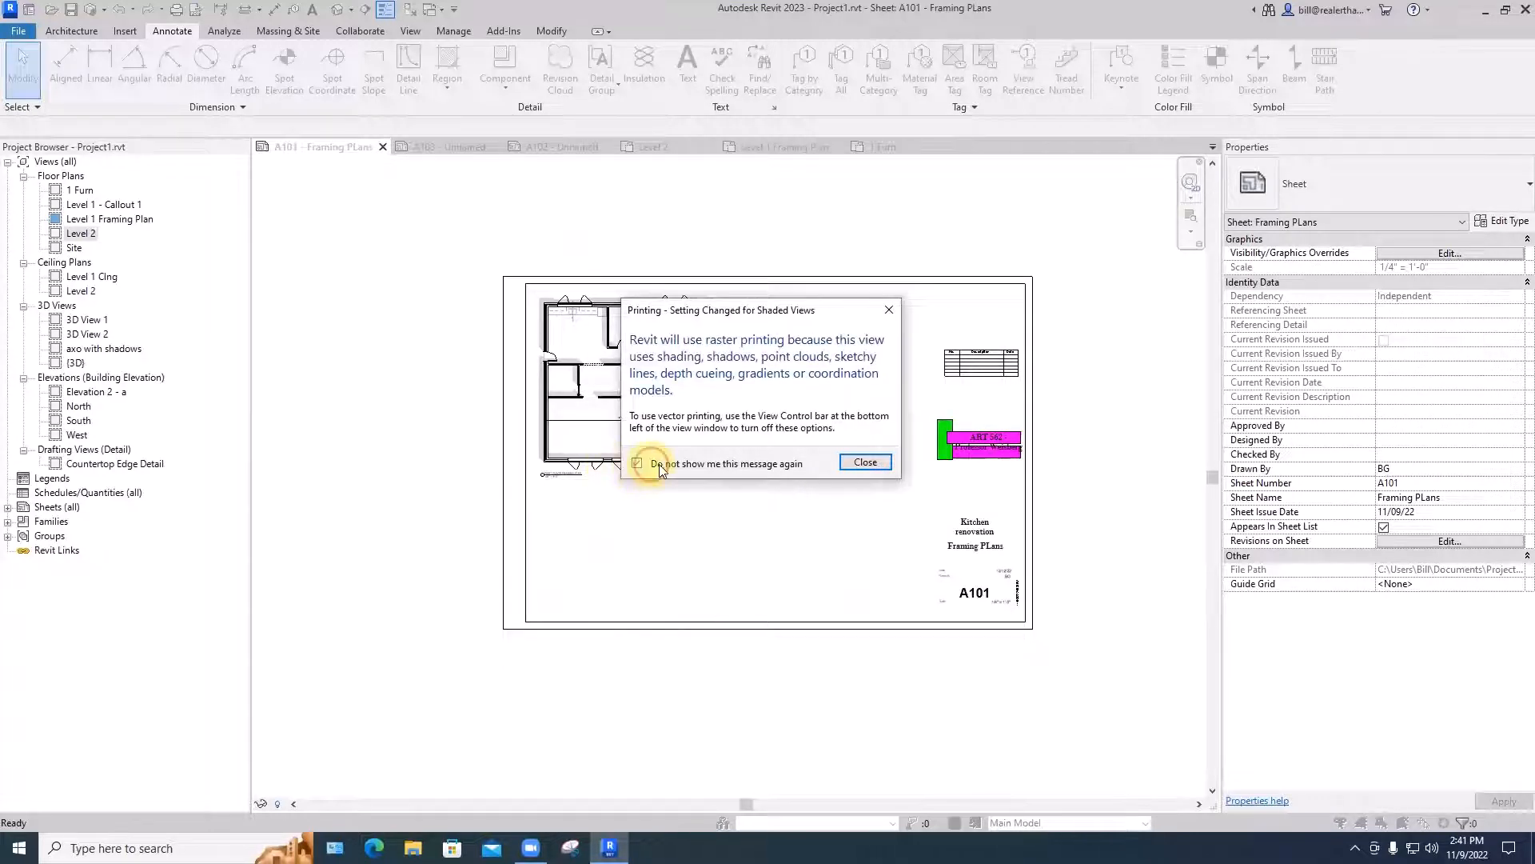
left_click(859, 461)
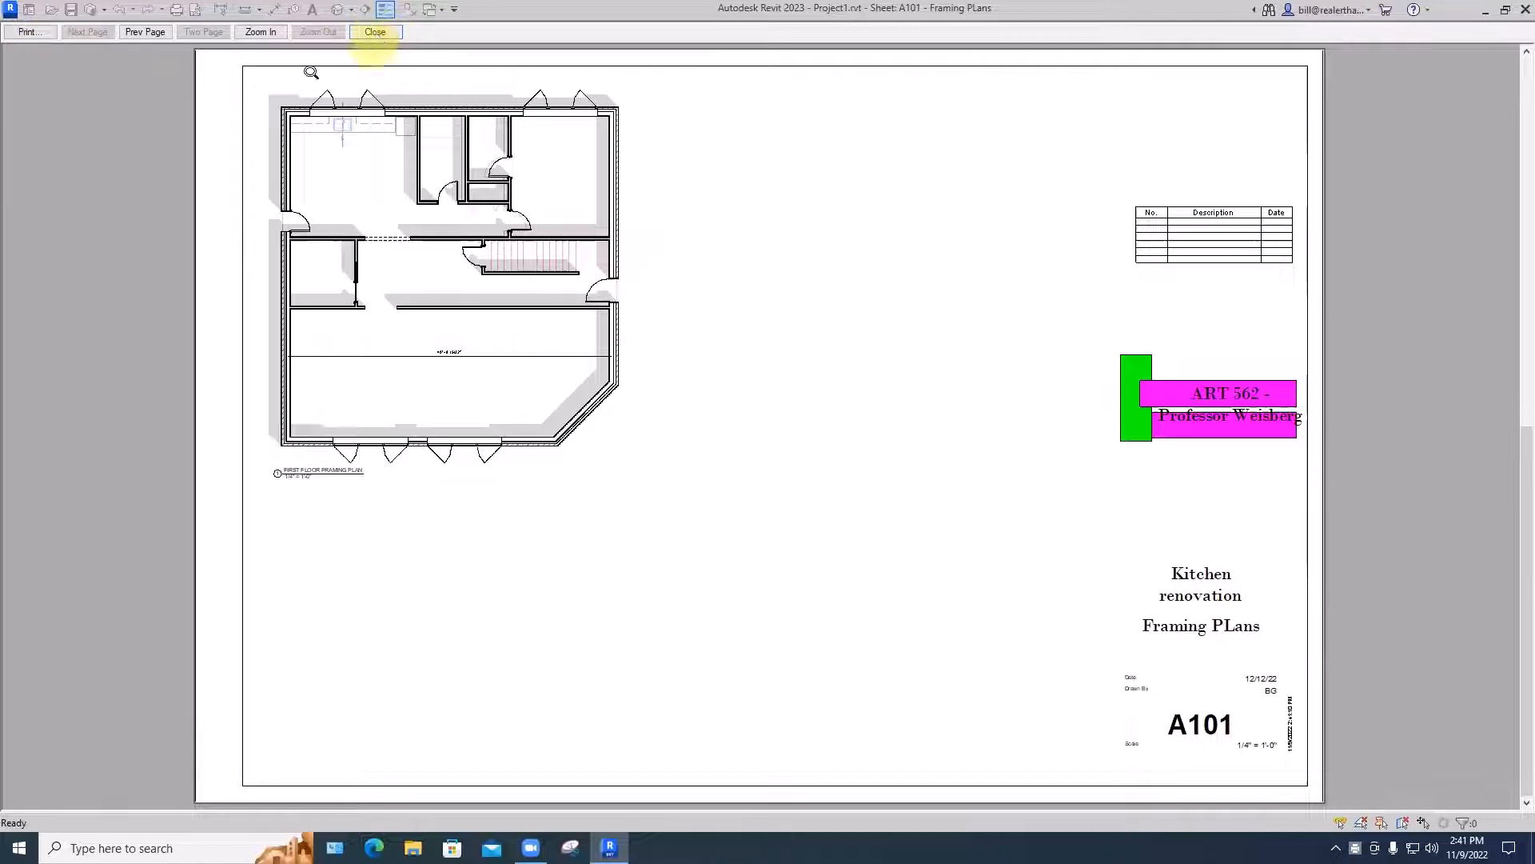
left_click(20, 36)
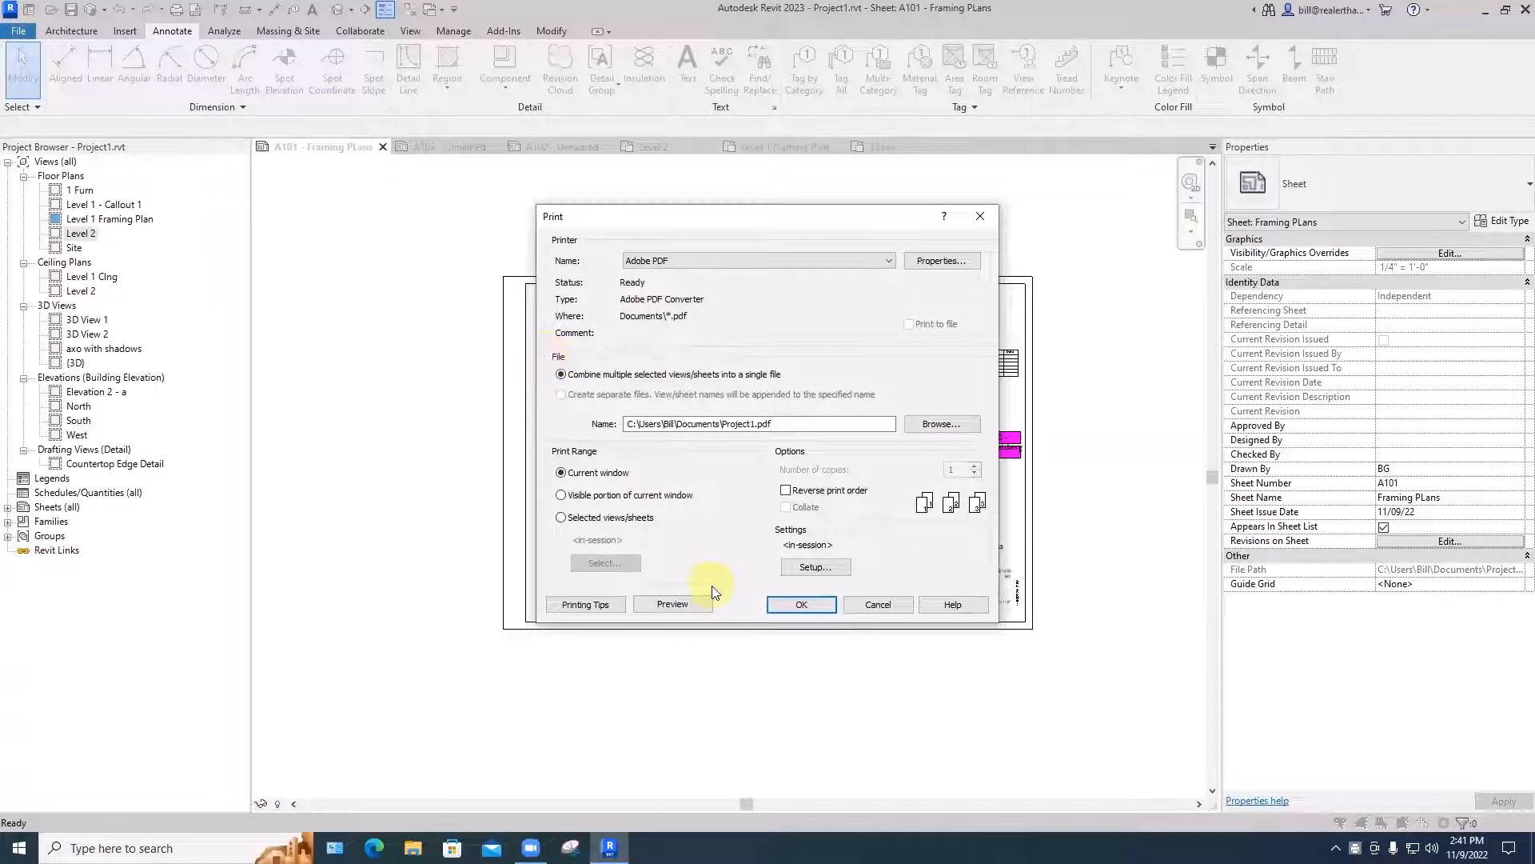
left_click(795, 606)
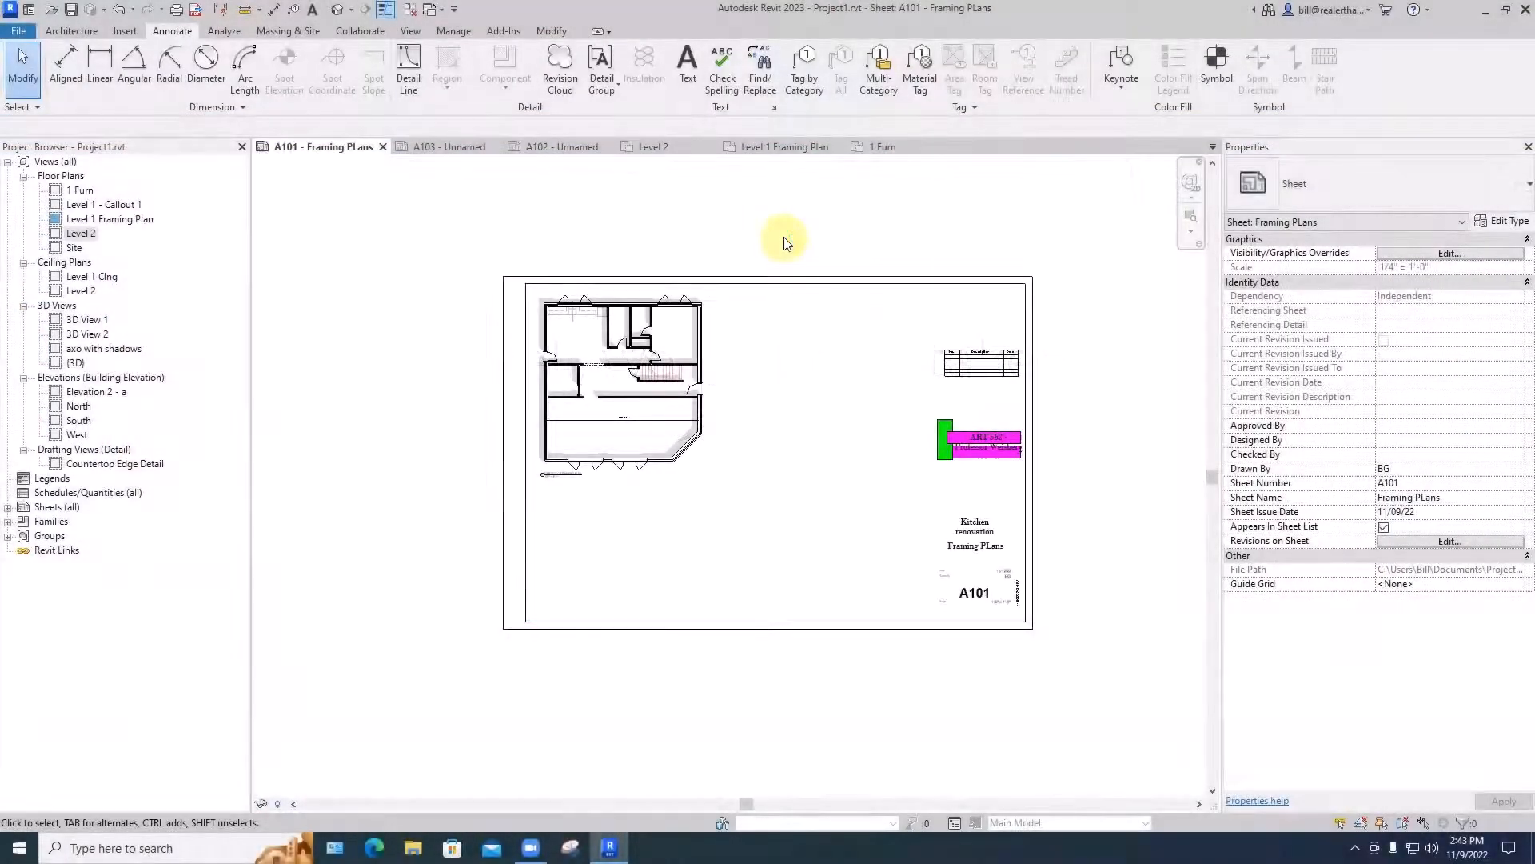
- Start printing sheet A101 again and review the Adobe PDF printer properties and the print setup
key("ctrl+p")
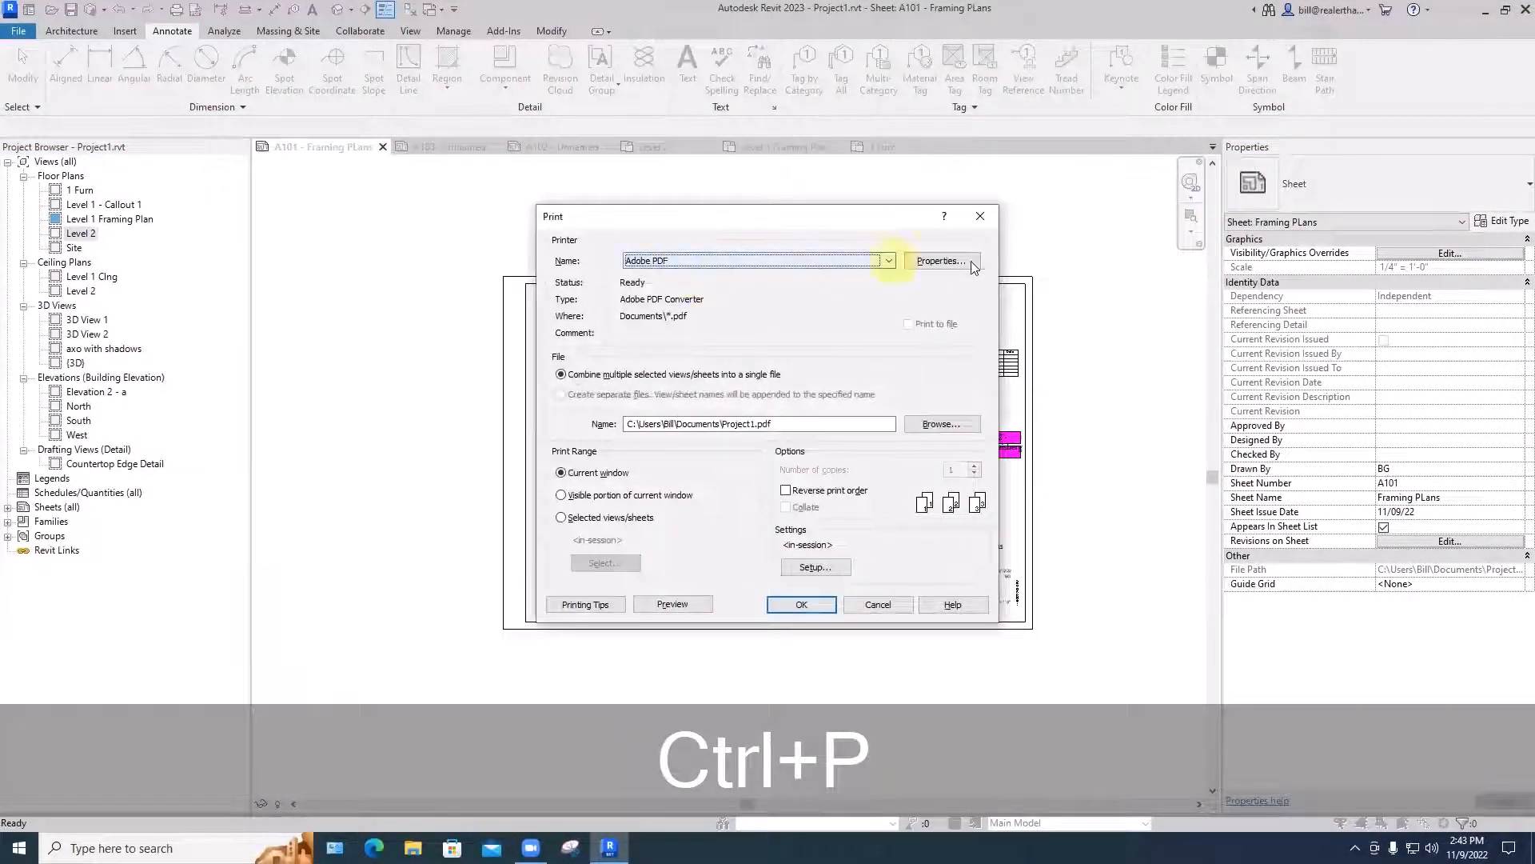
left_click(958, 259)
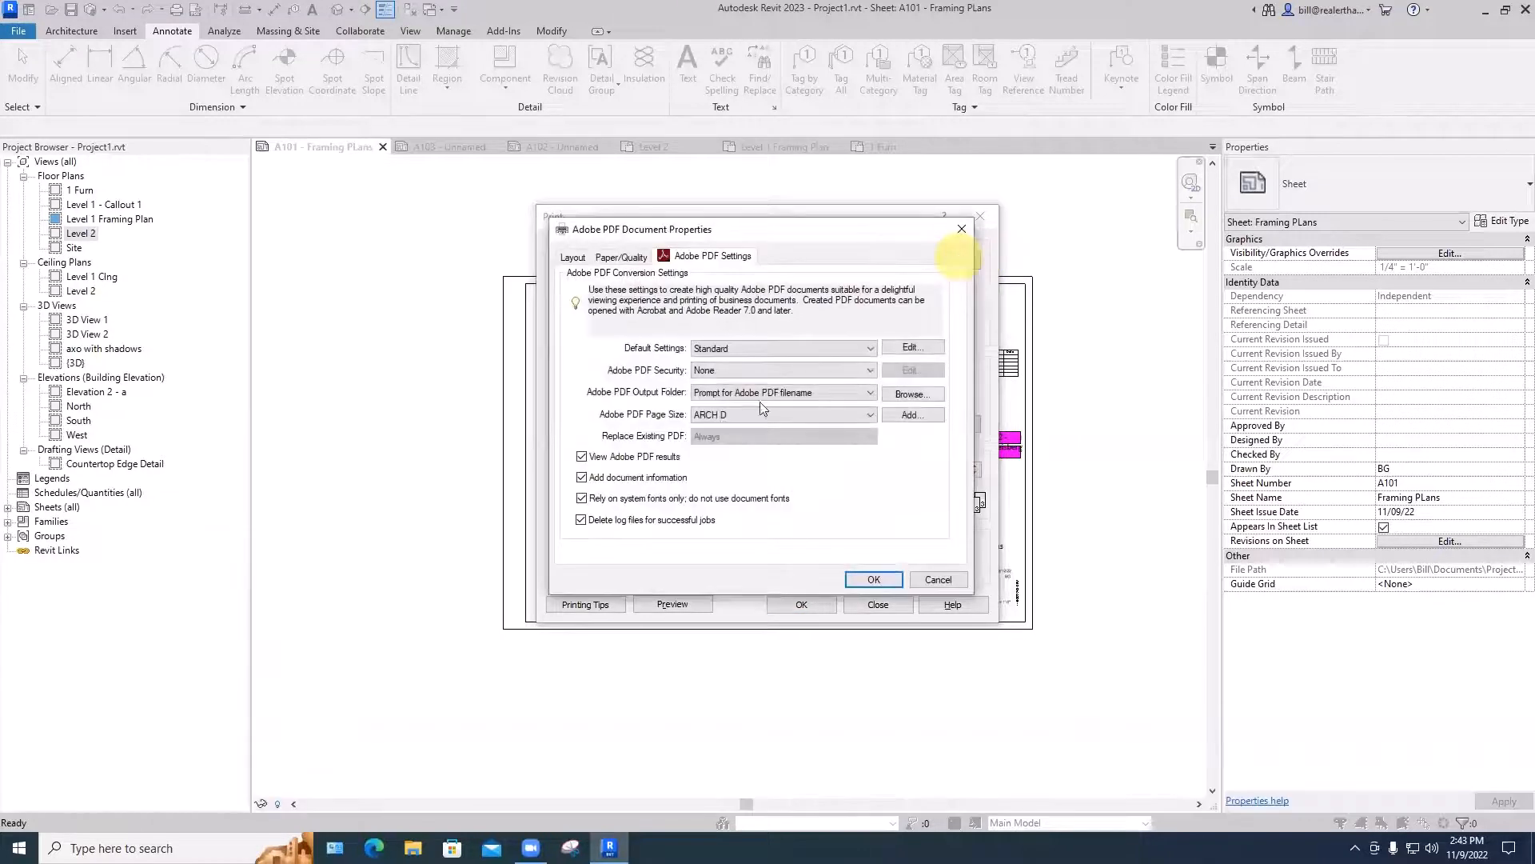
left_click(874, 579)
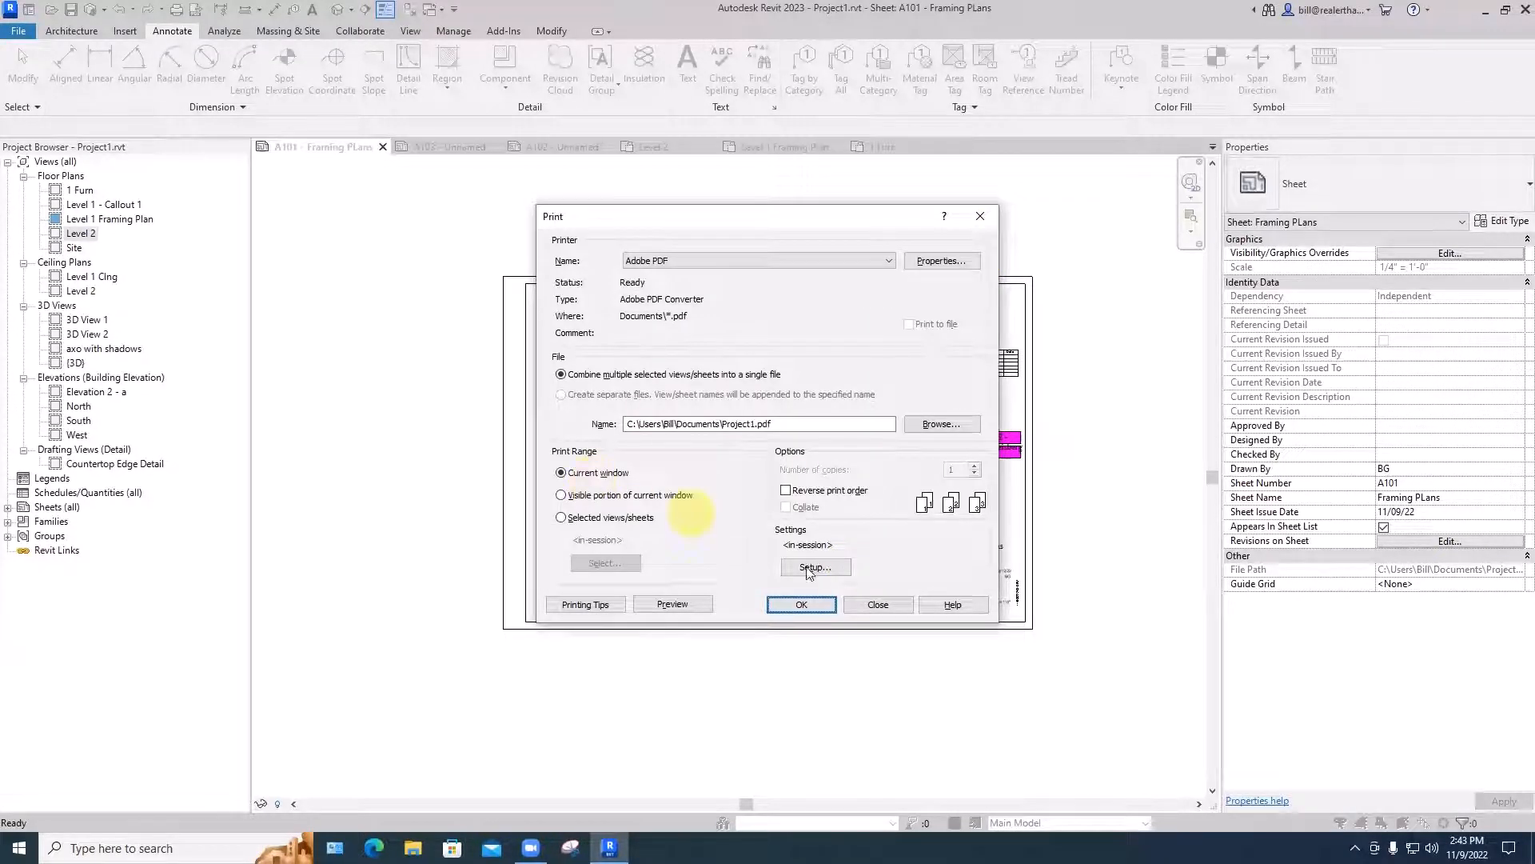
left_click(811, 568)
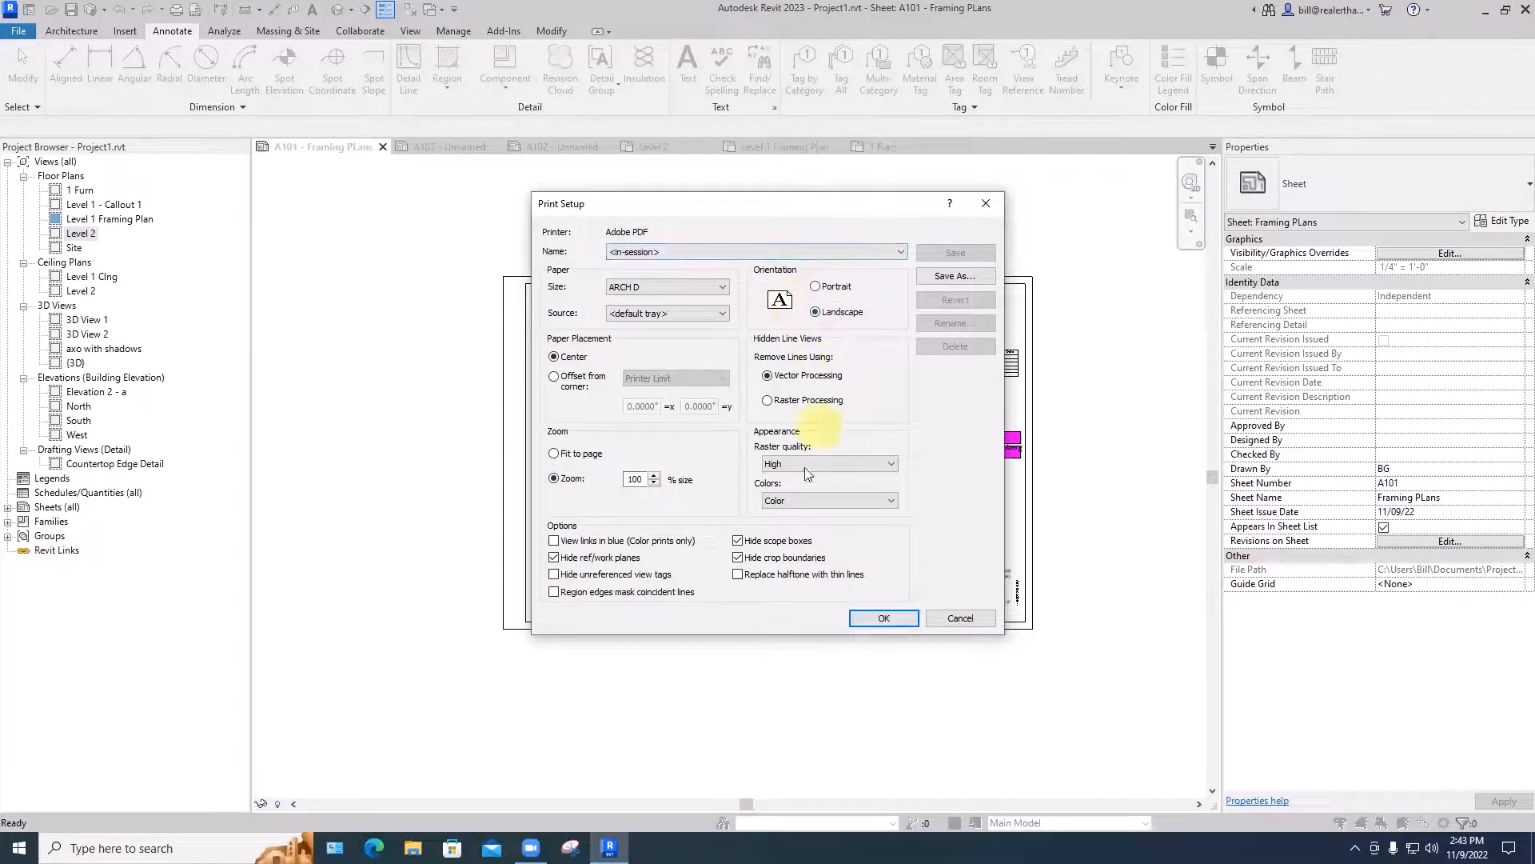
left_click(874, 618)
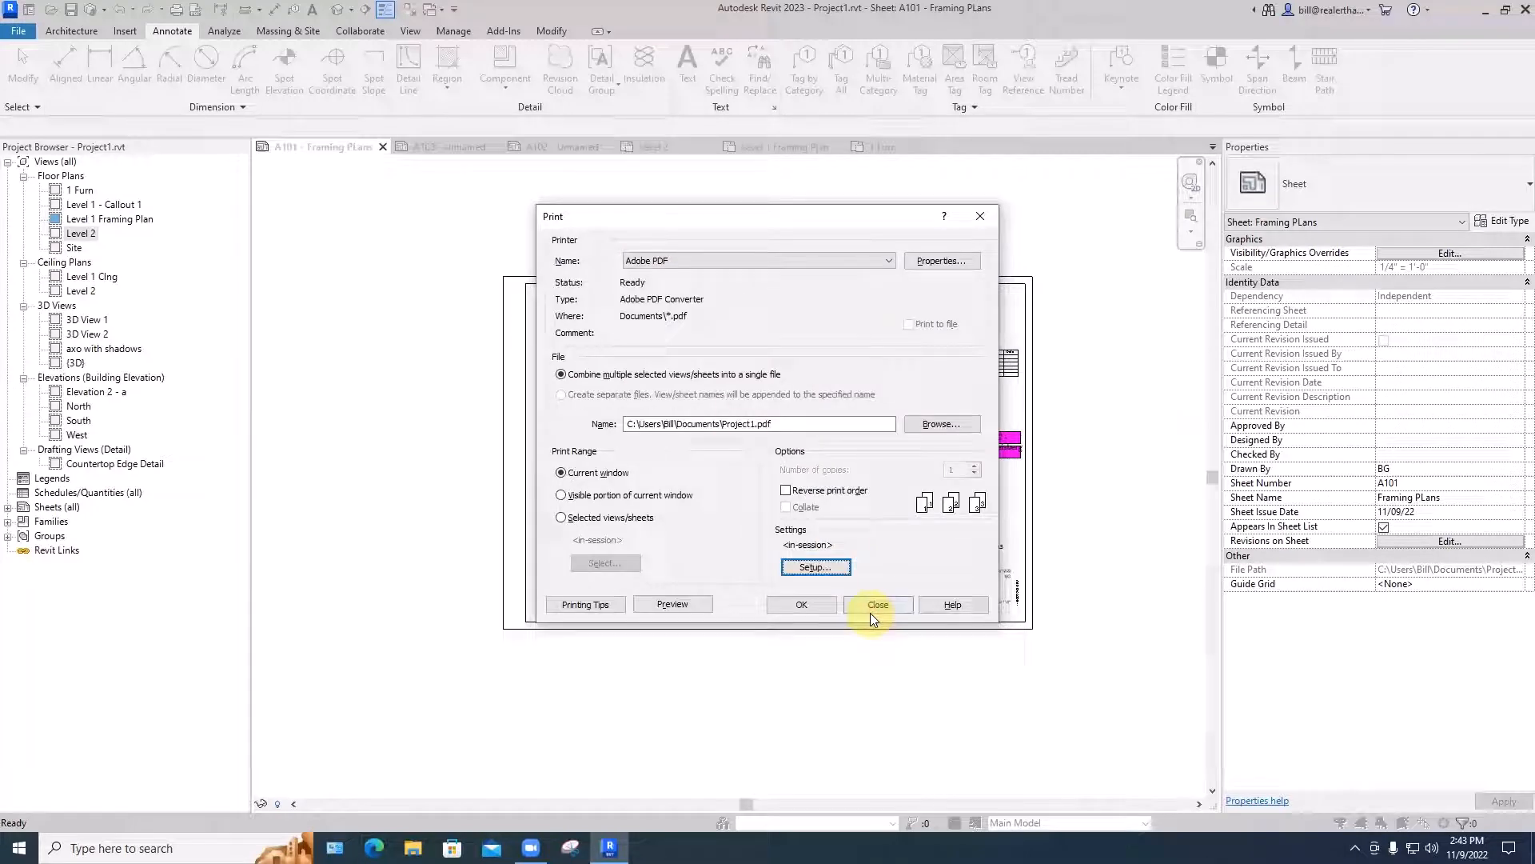
- Print sheet A101 to a PDF named plot demo in the Art 59 PDFs folder and hide the creation progress
left_click(802, 605)
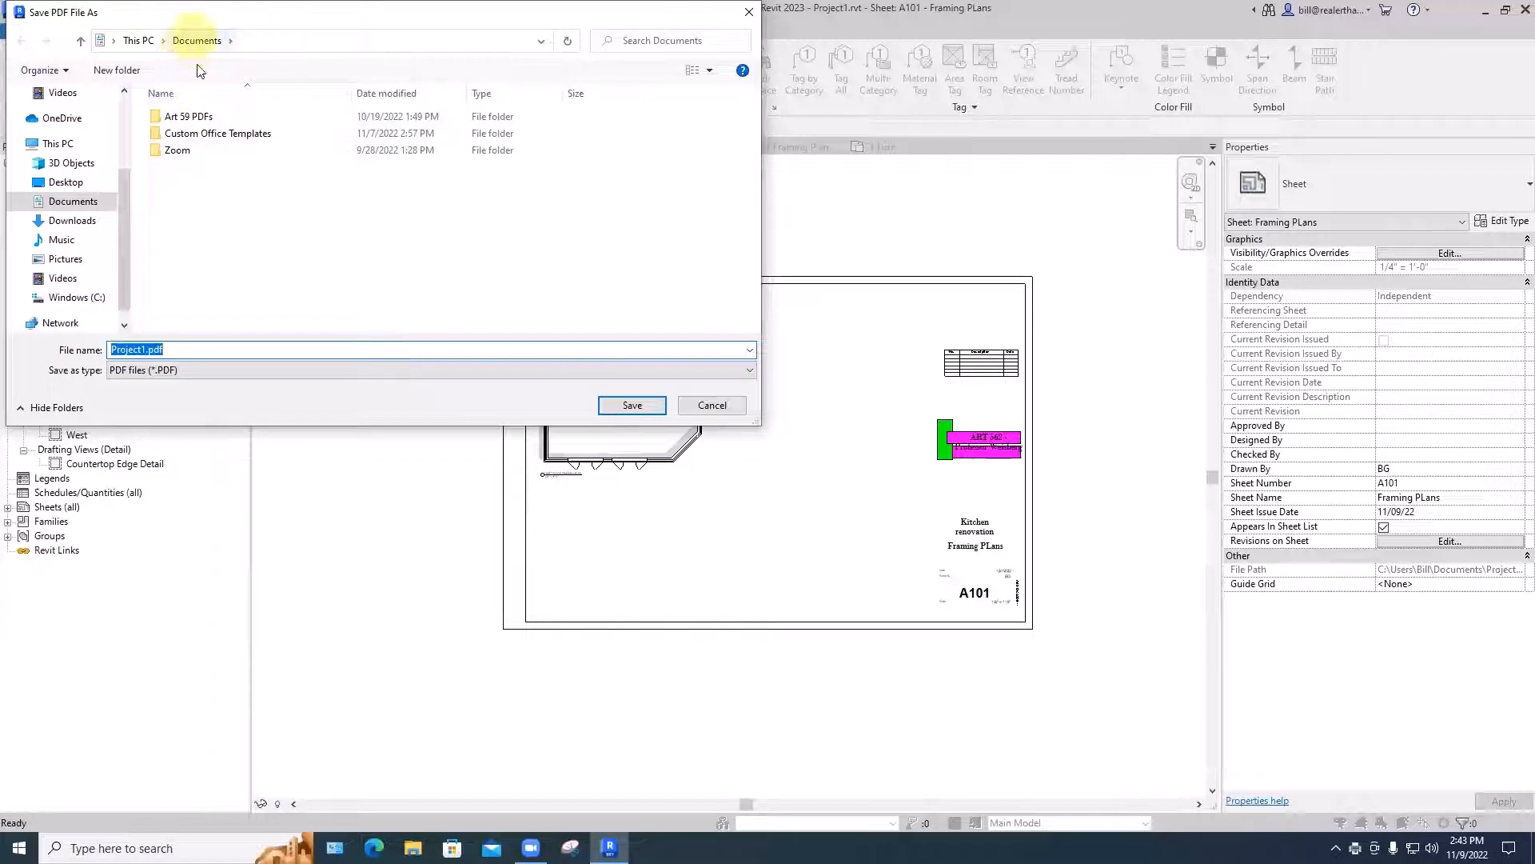
left_click(184, 116)
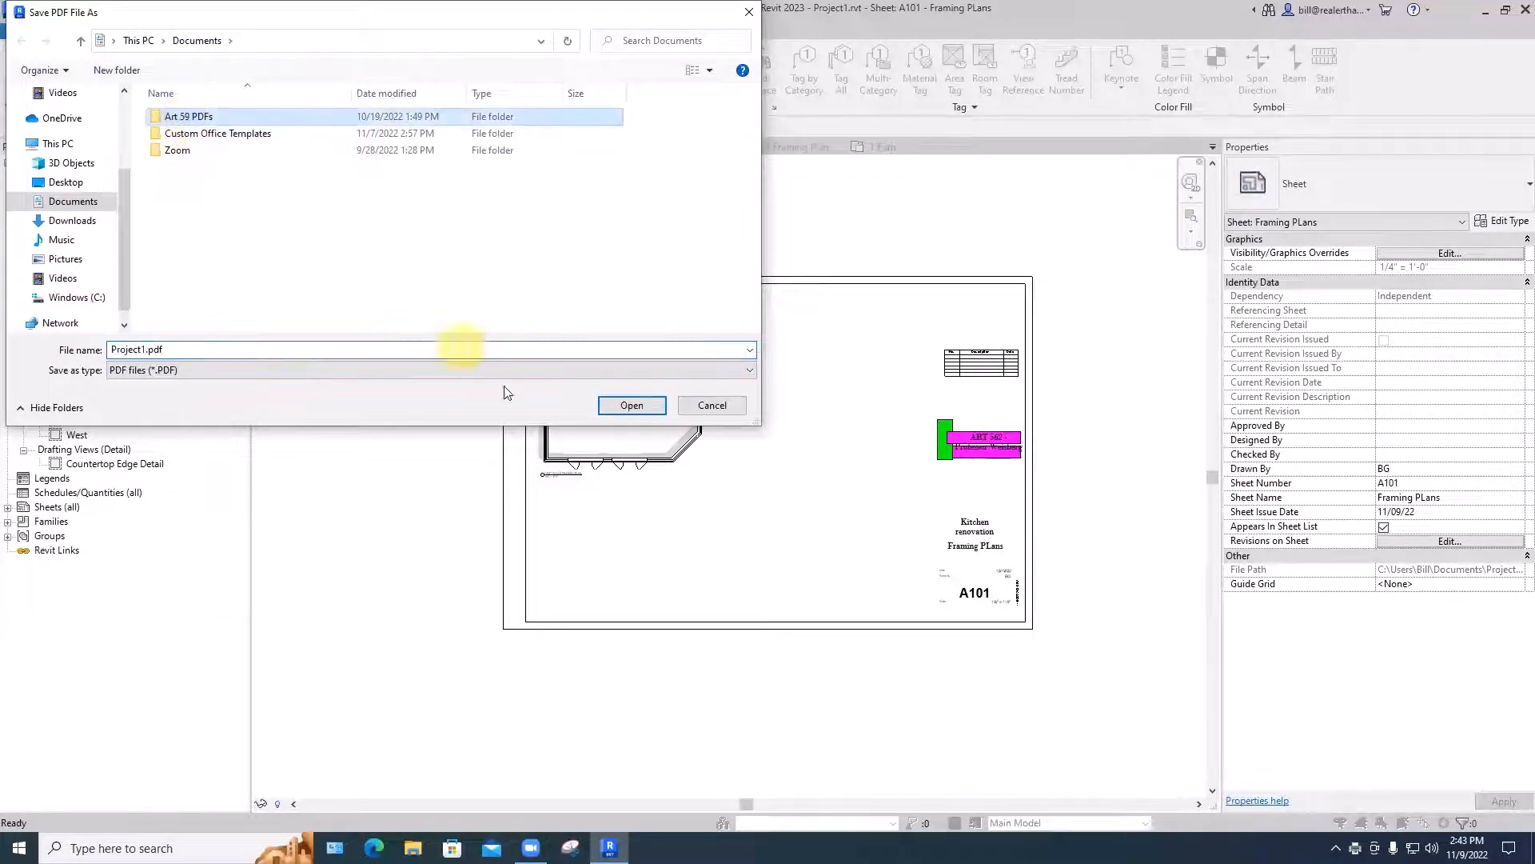
double_click(184, 349)
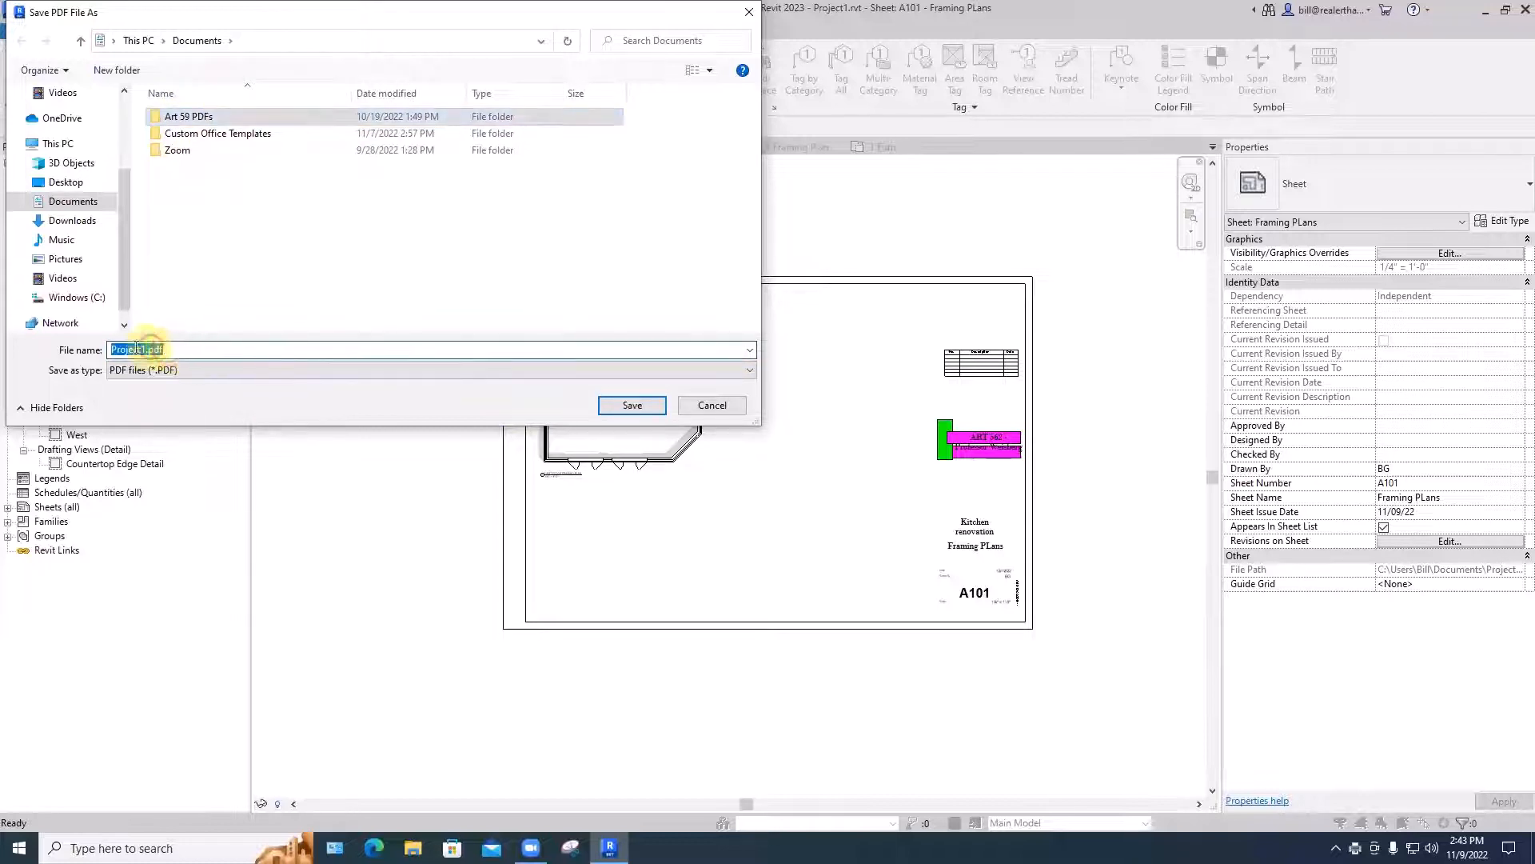
double_click(200, 119)
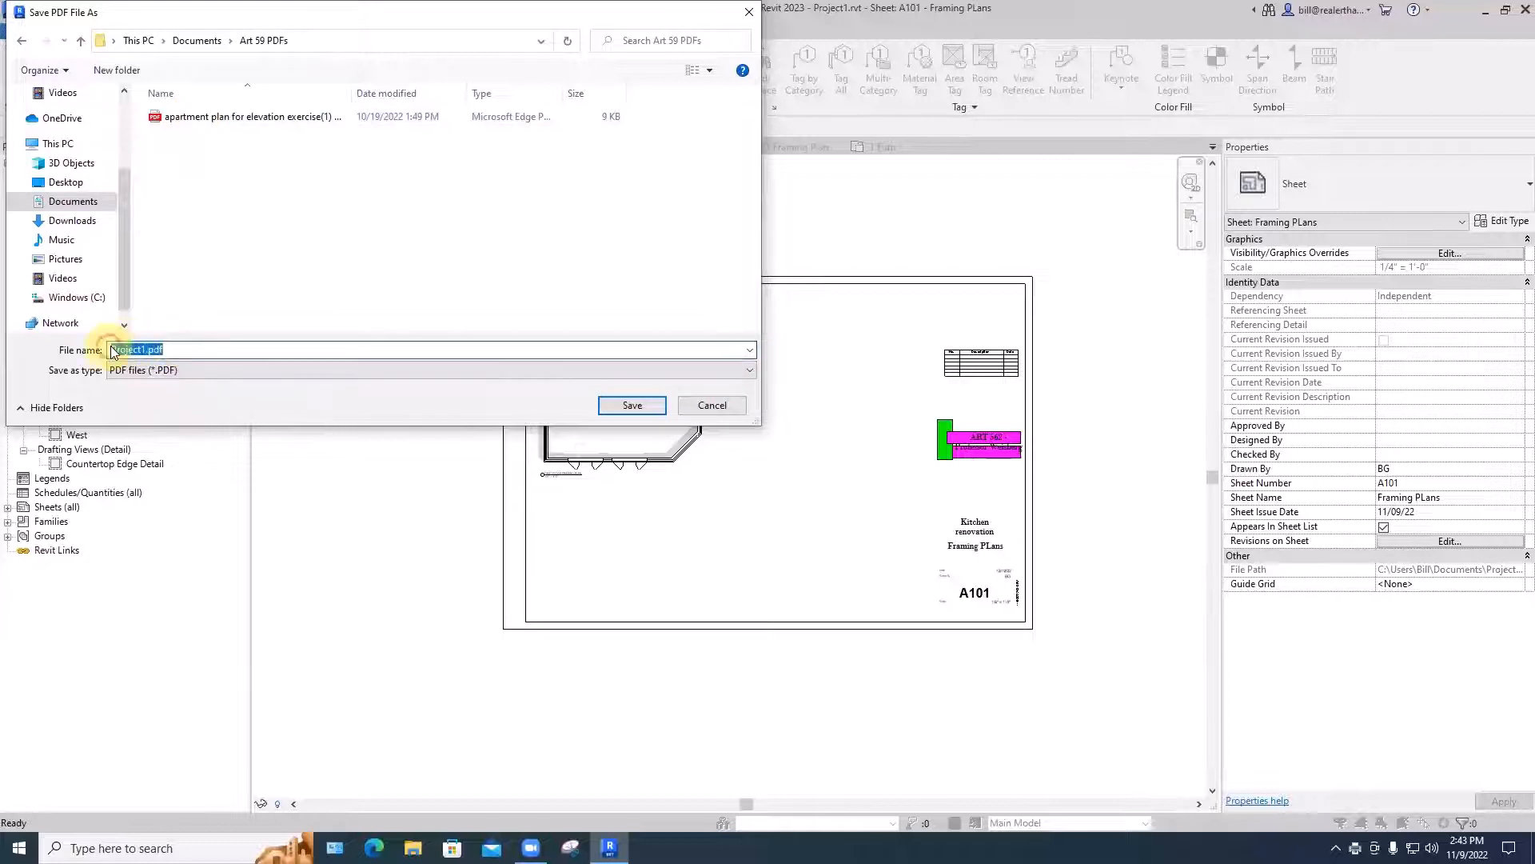
type("plot demo")
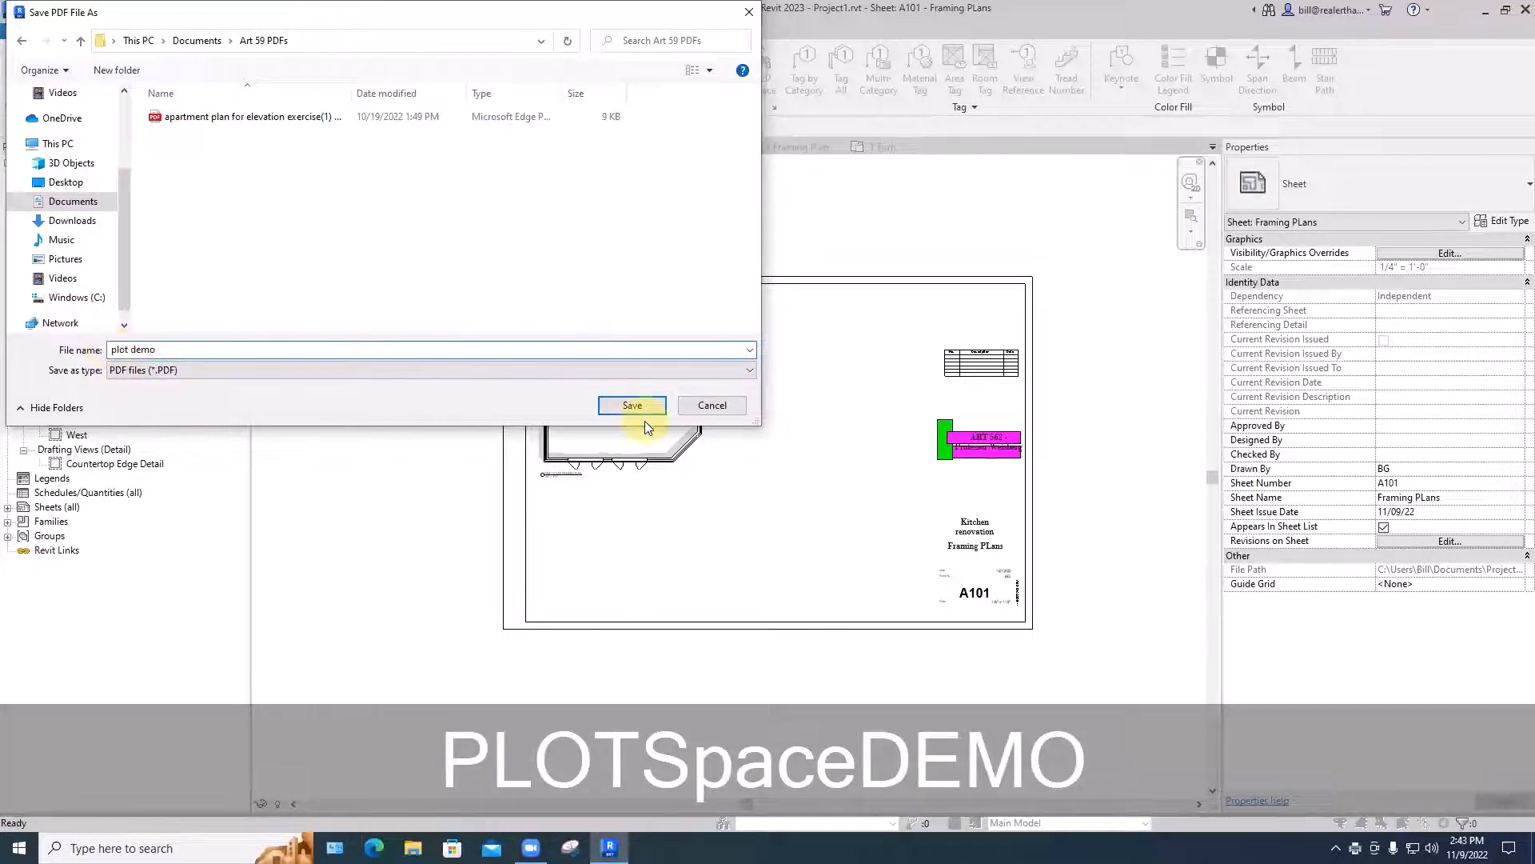
left_click(628, 408)
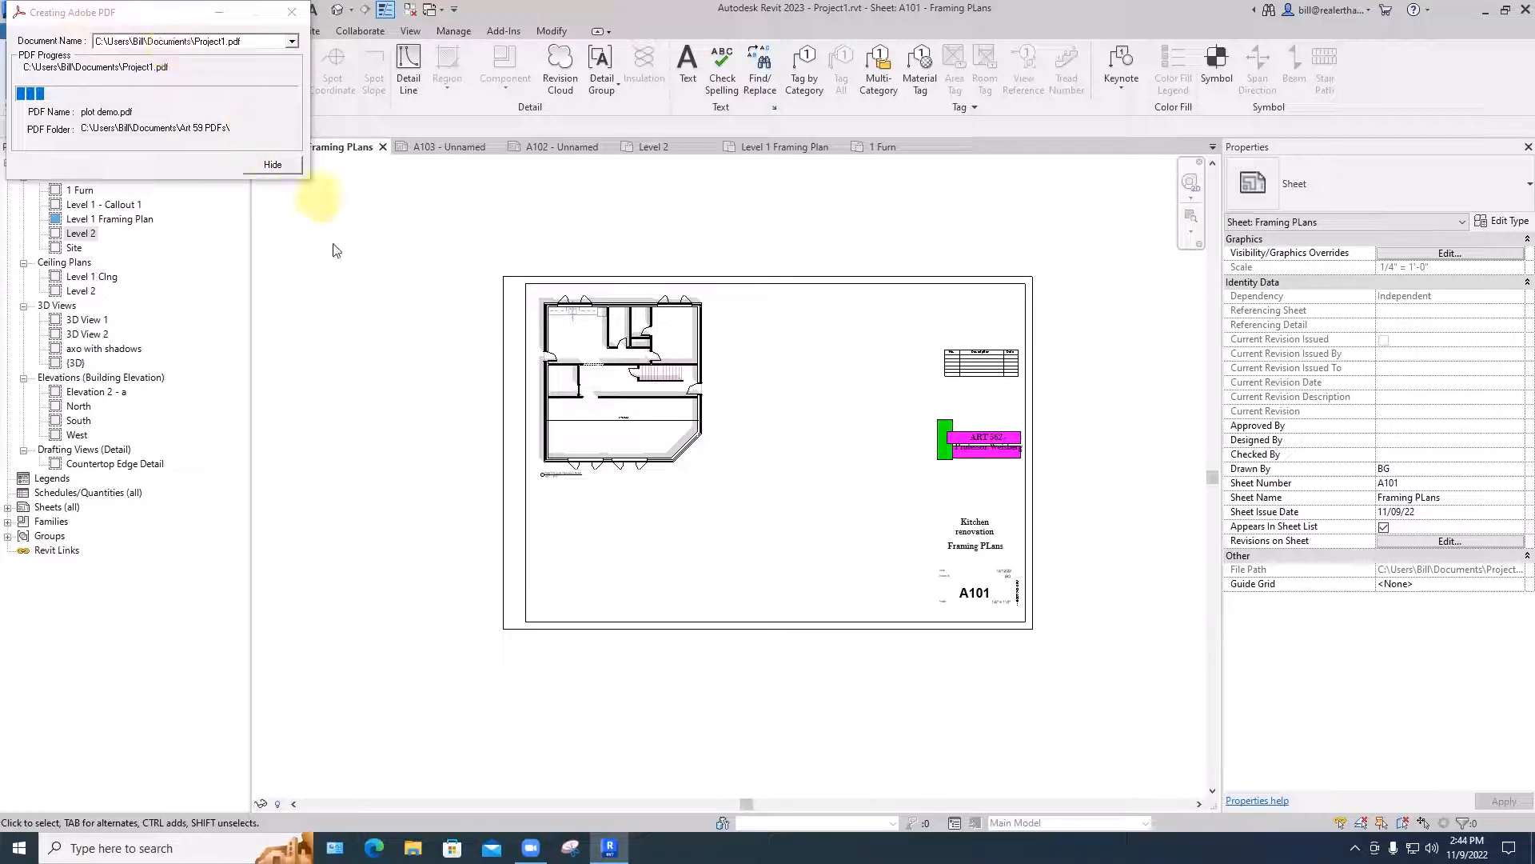
left_click(273, 165)
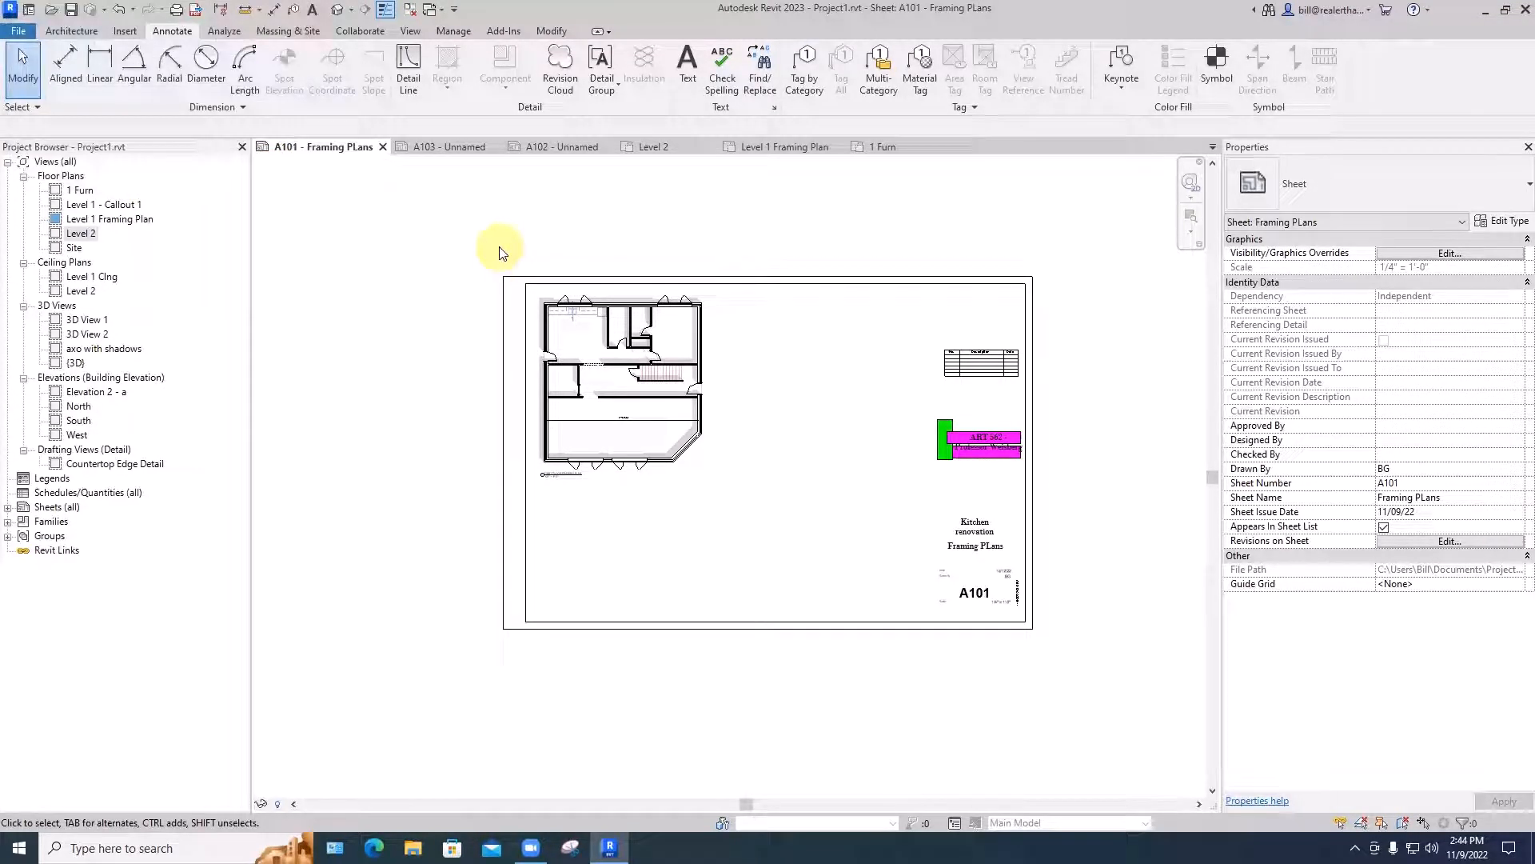
- Print sheet A101 again as Project1.pdf in the Art 59 PDFs folder and hide the creation progress
key("ctrl+p")
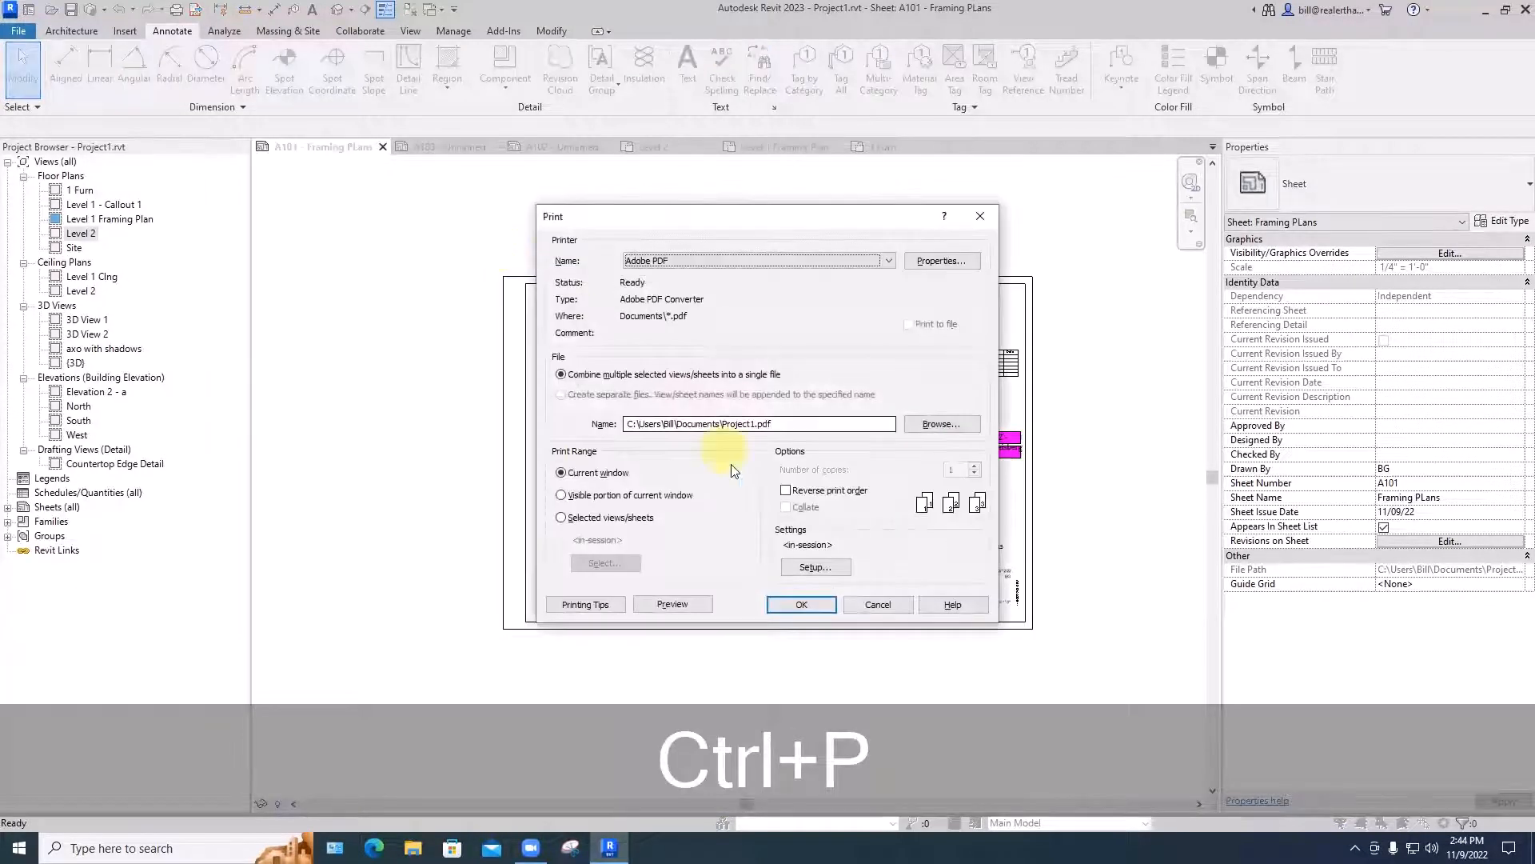
left_click(784, 604)
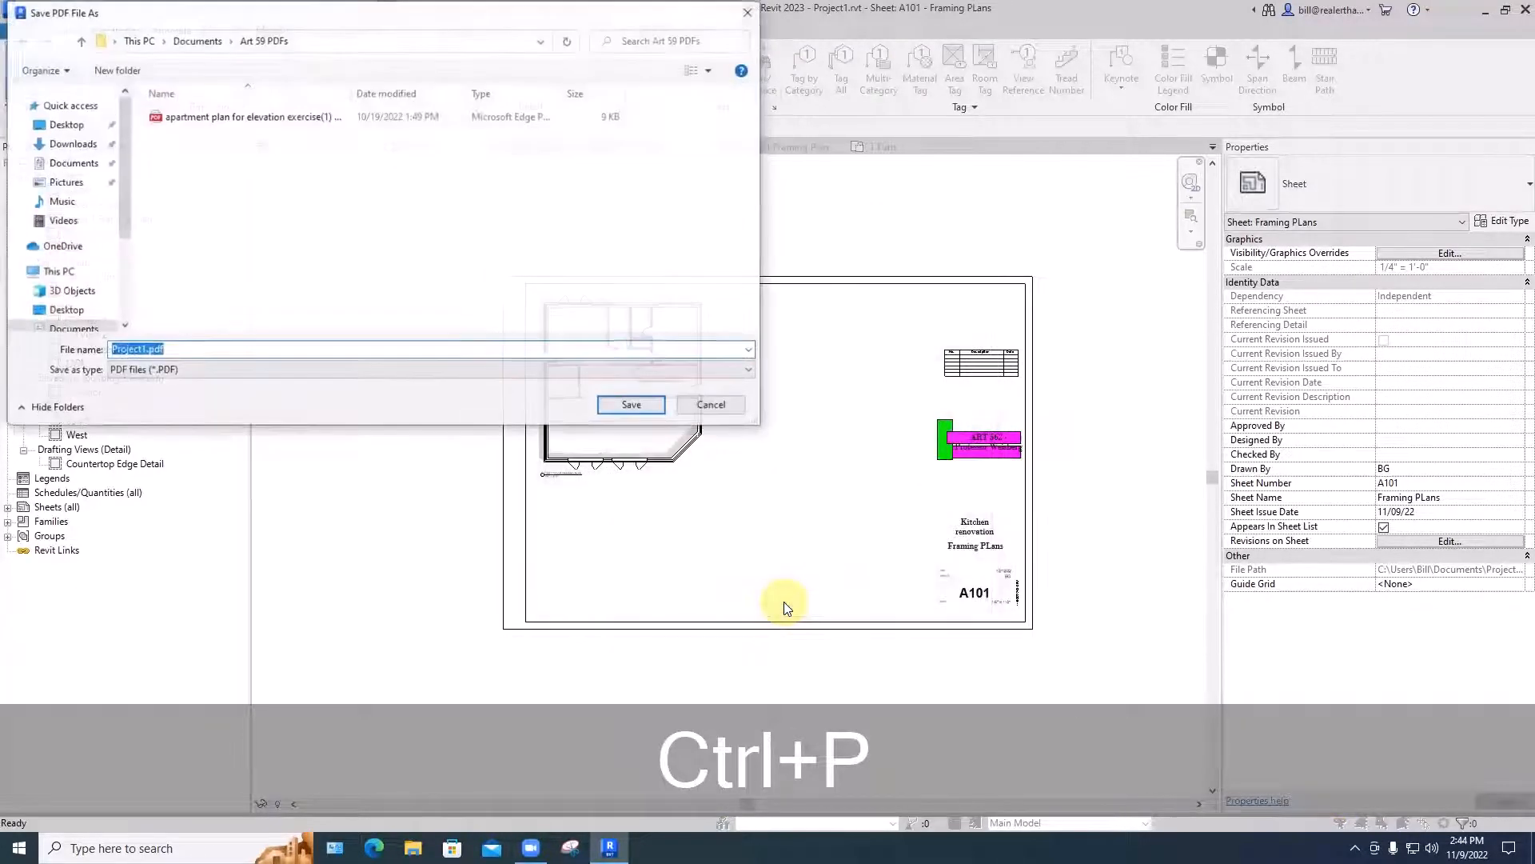
left_click(613, 404)
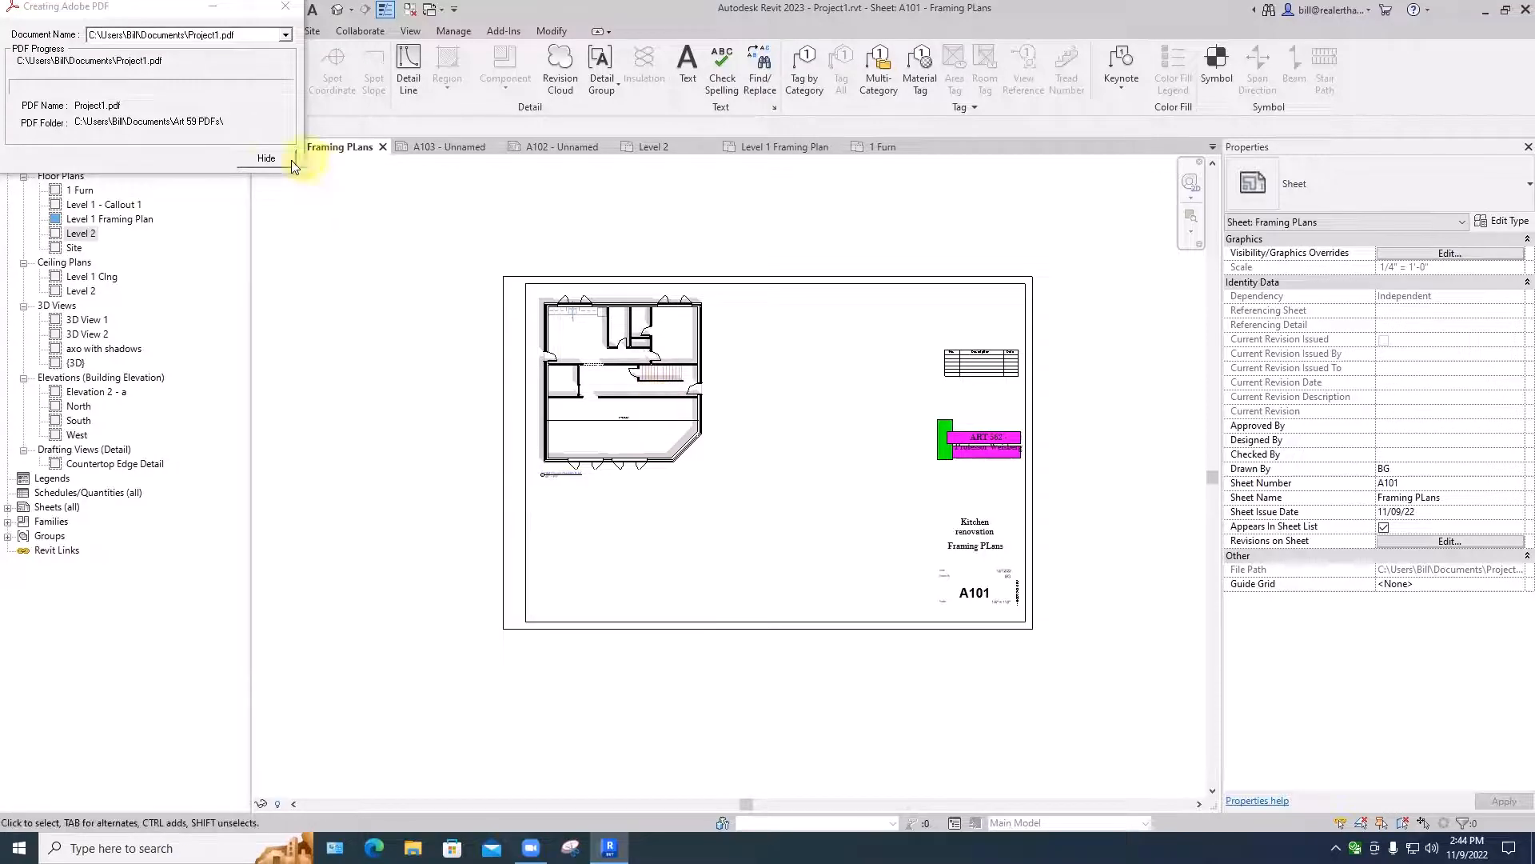
left_click(267, 160)
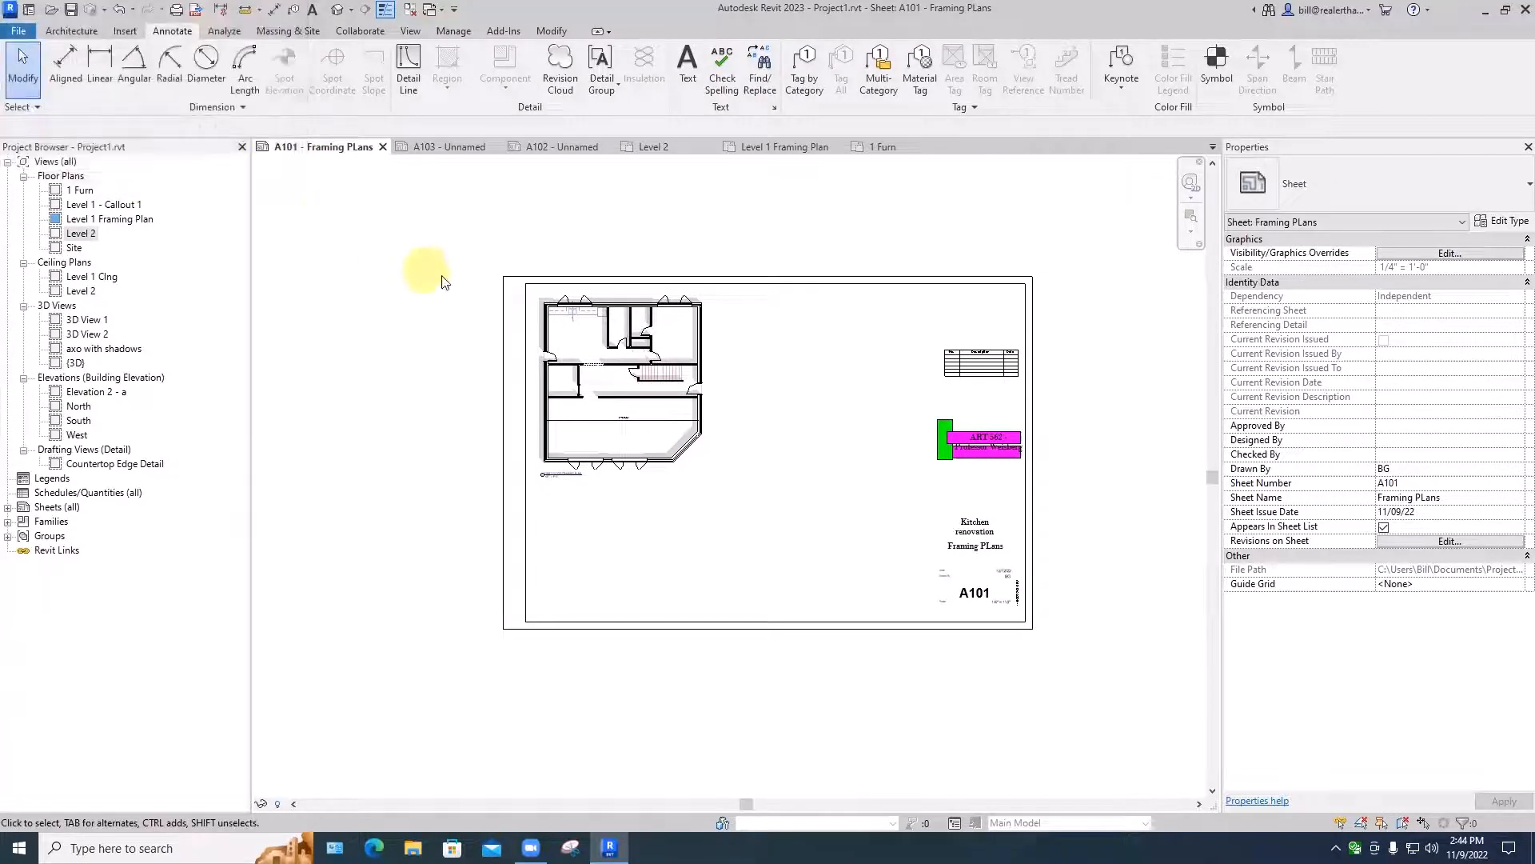
- Preview sheet A101 and print it from the preview to Project1.pdf in the Art 59 PDFs folder
key("ctrl+p")
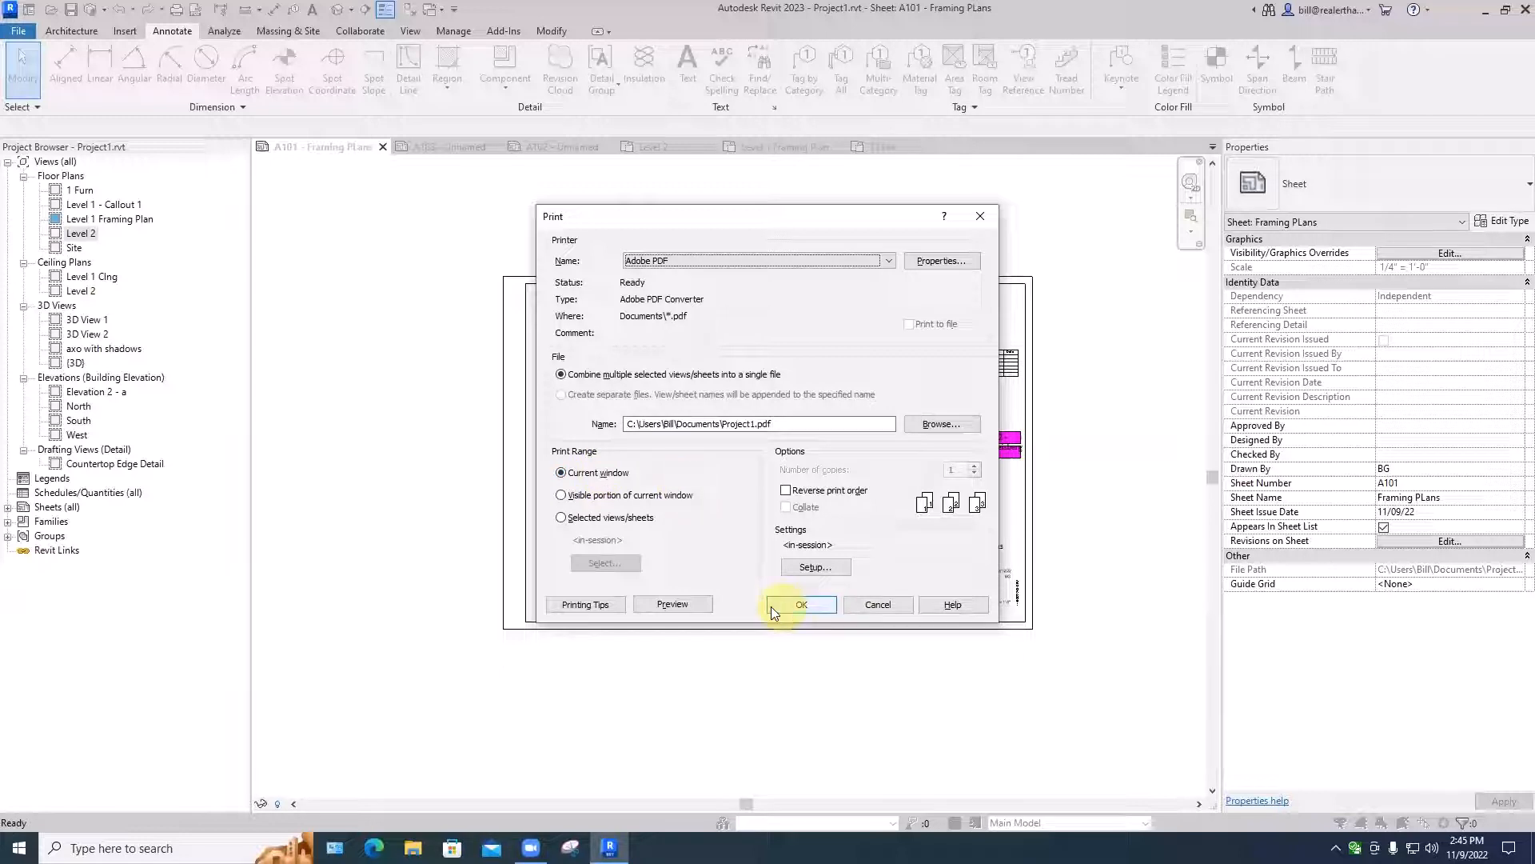
left_click(682, 606)
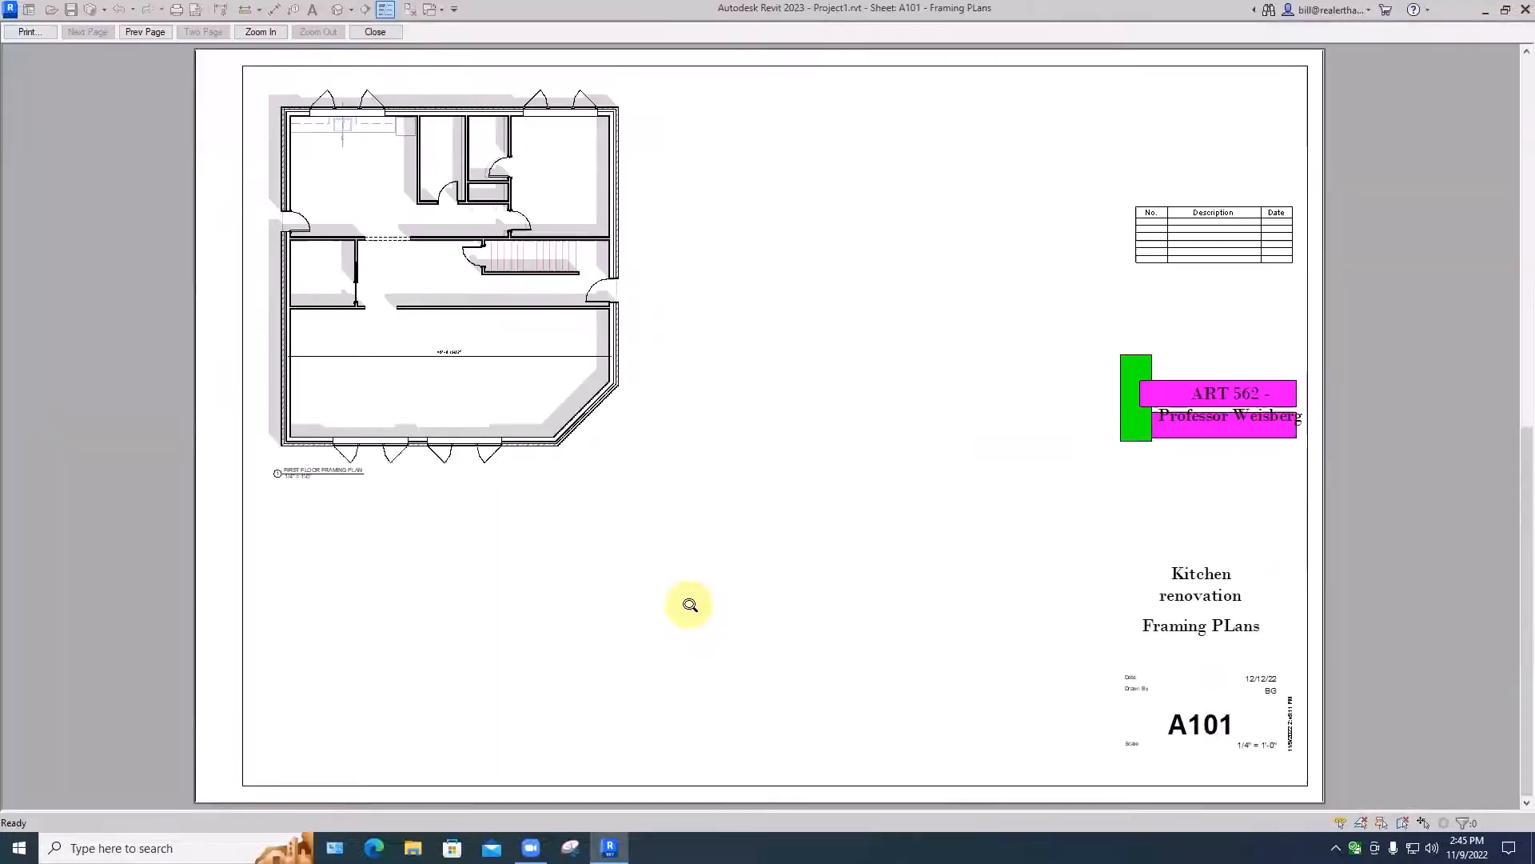
left_click(28, 33)
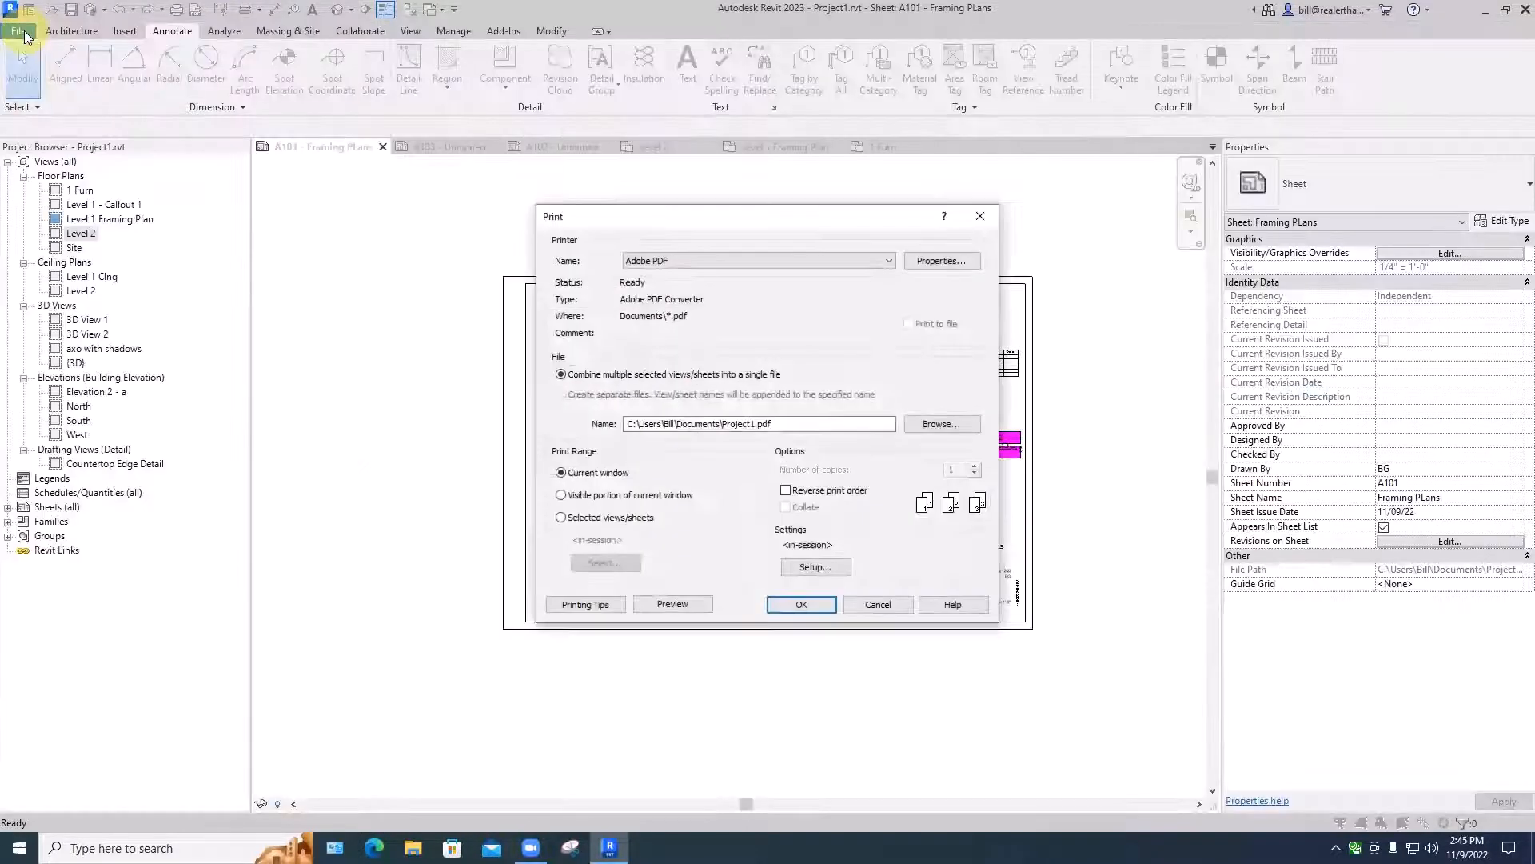
left_click(781, 603)
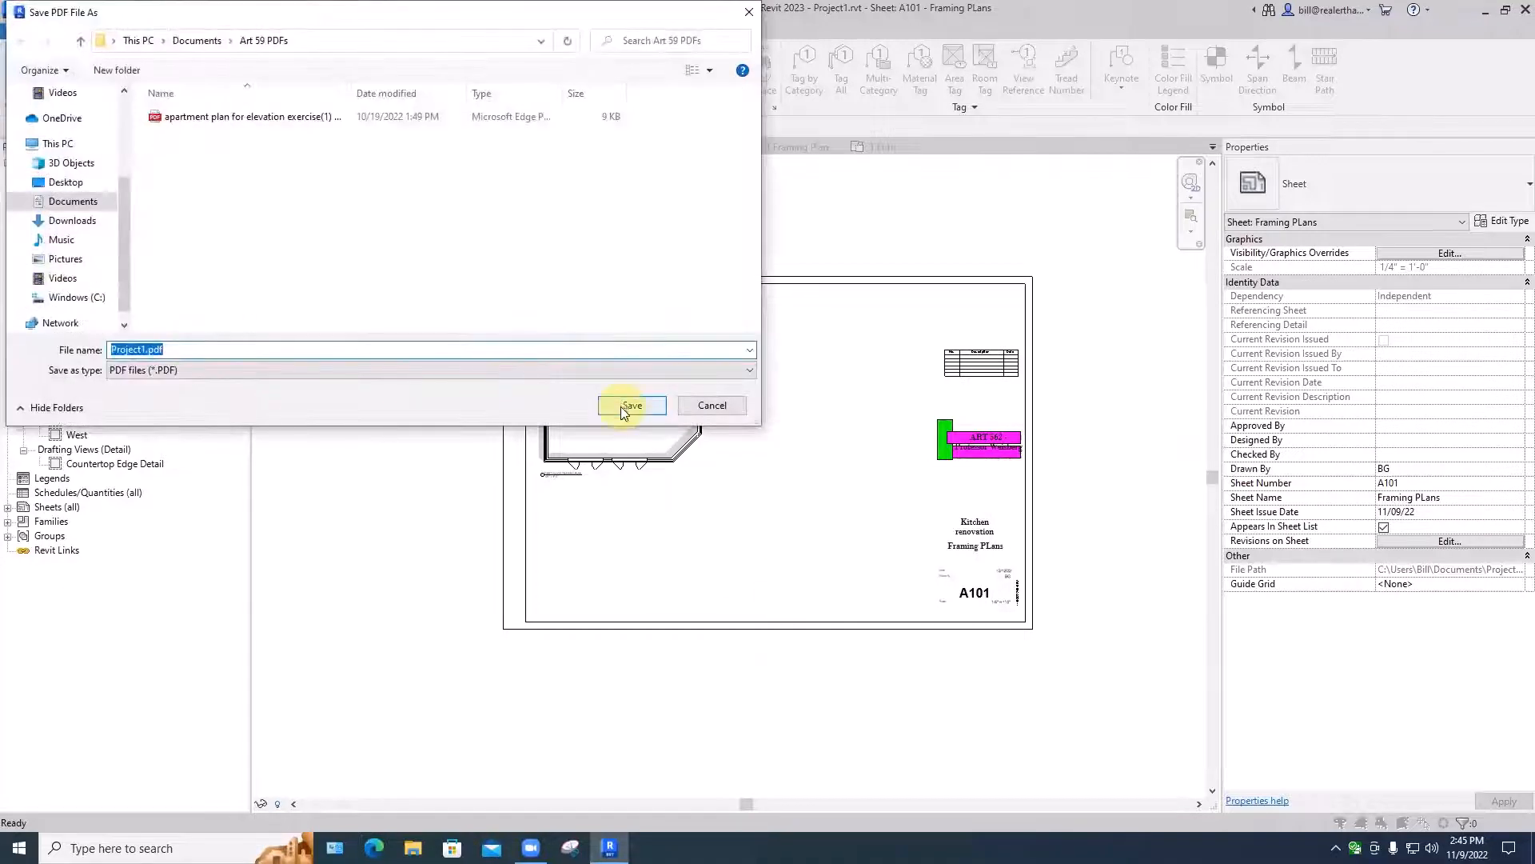
left_click(631, 406)
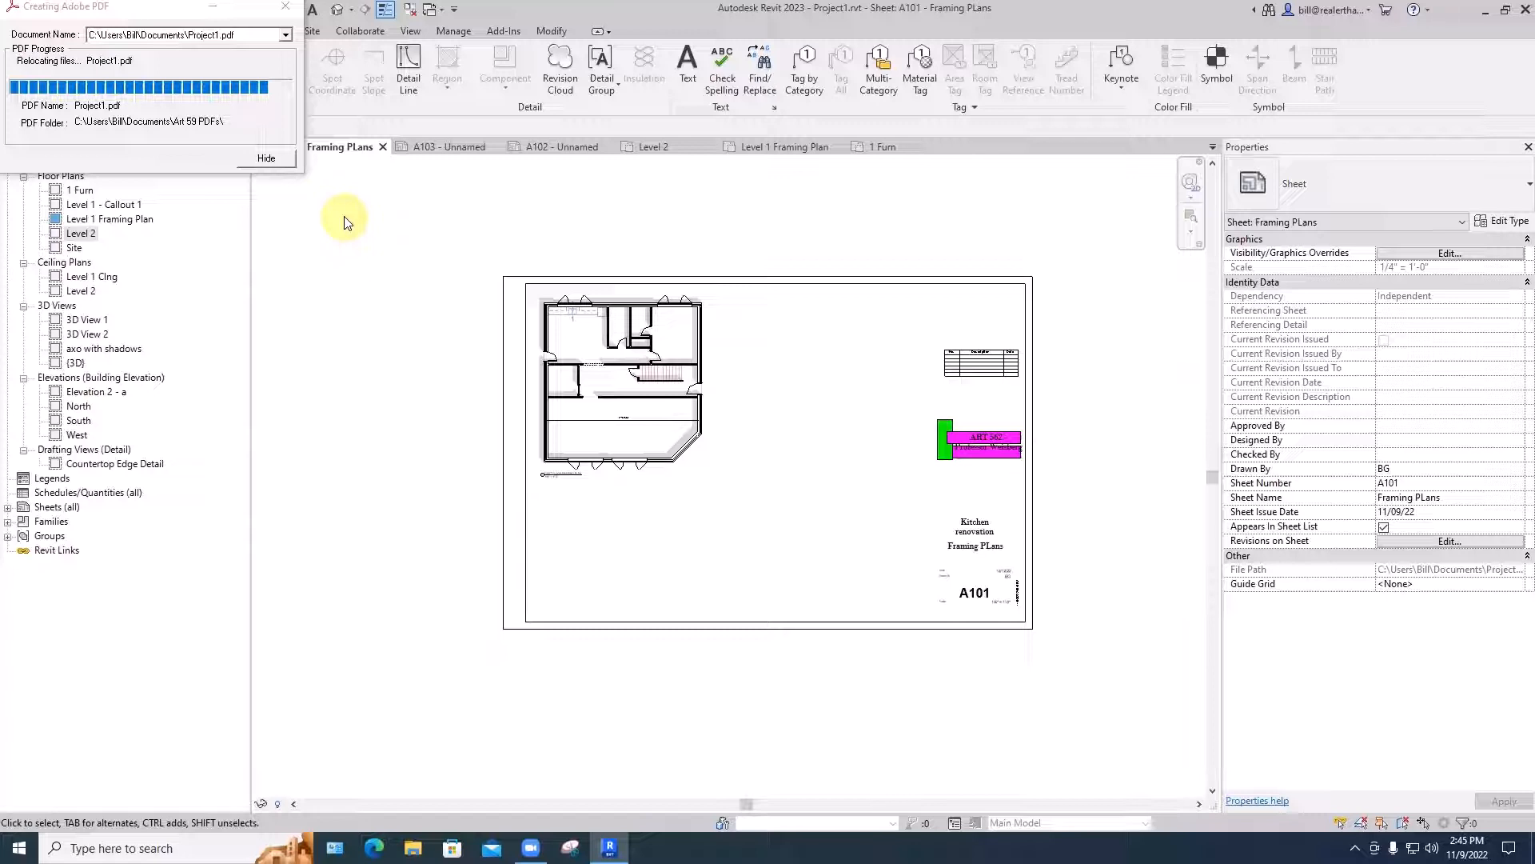
left_click_drag(189, 12, 322, 144)
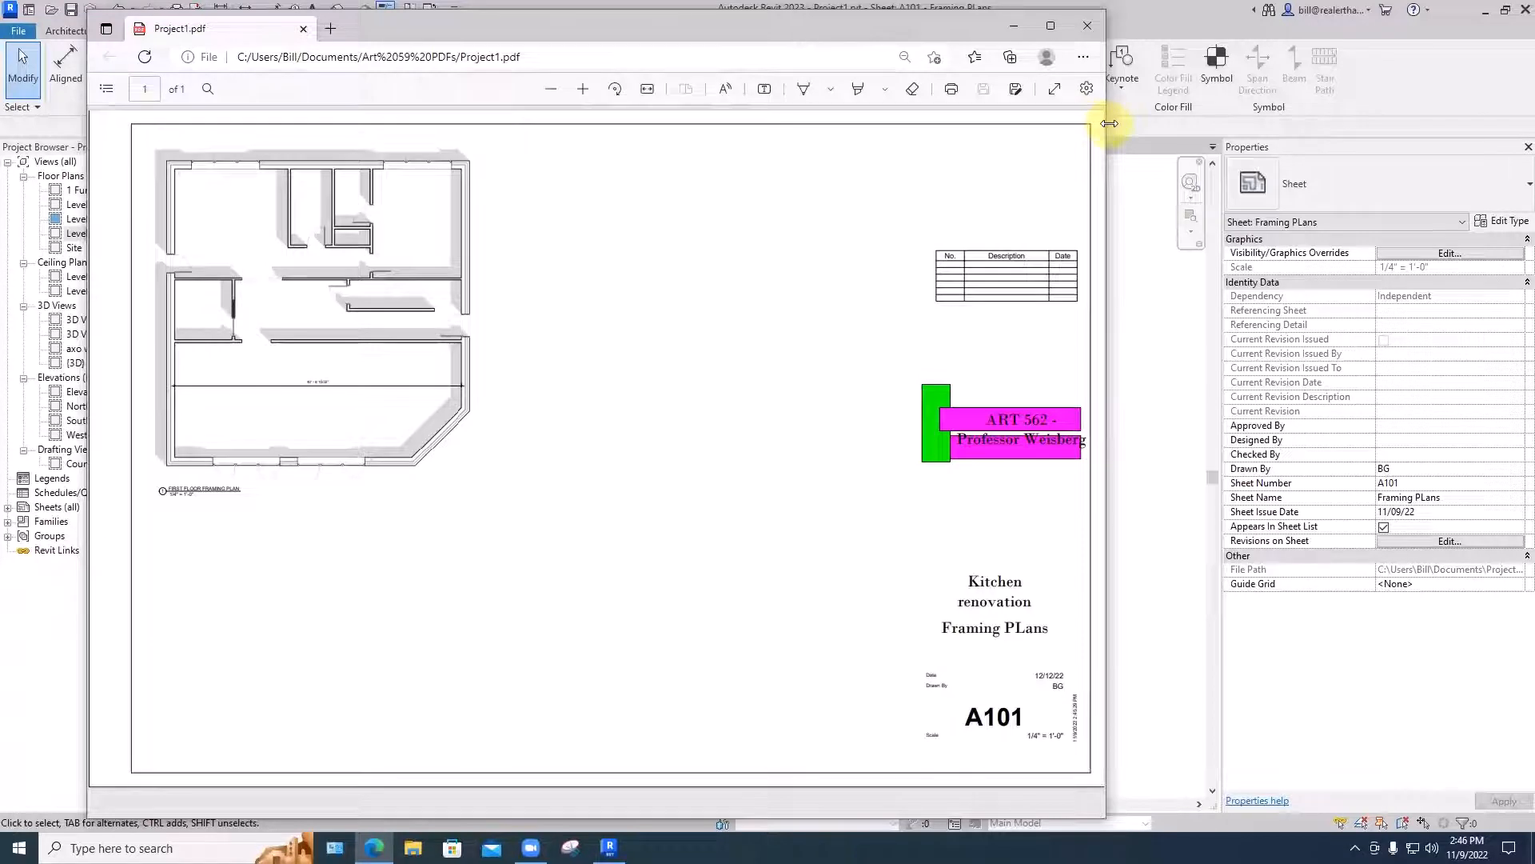
- Save a copy of the PDF as Project1.pdf on USB Drive (D:) and close the PDF window
left_click_drag(1110, 123, 1259, 122)
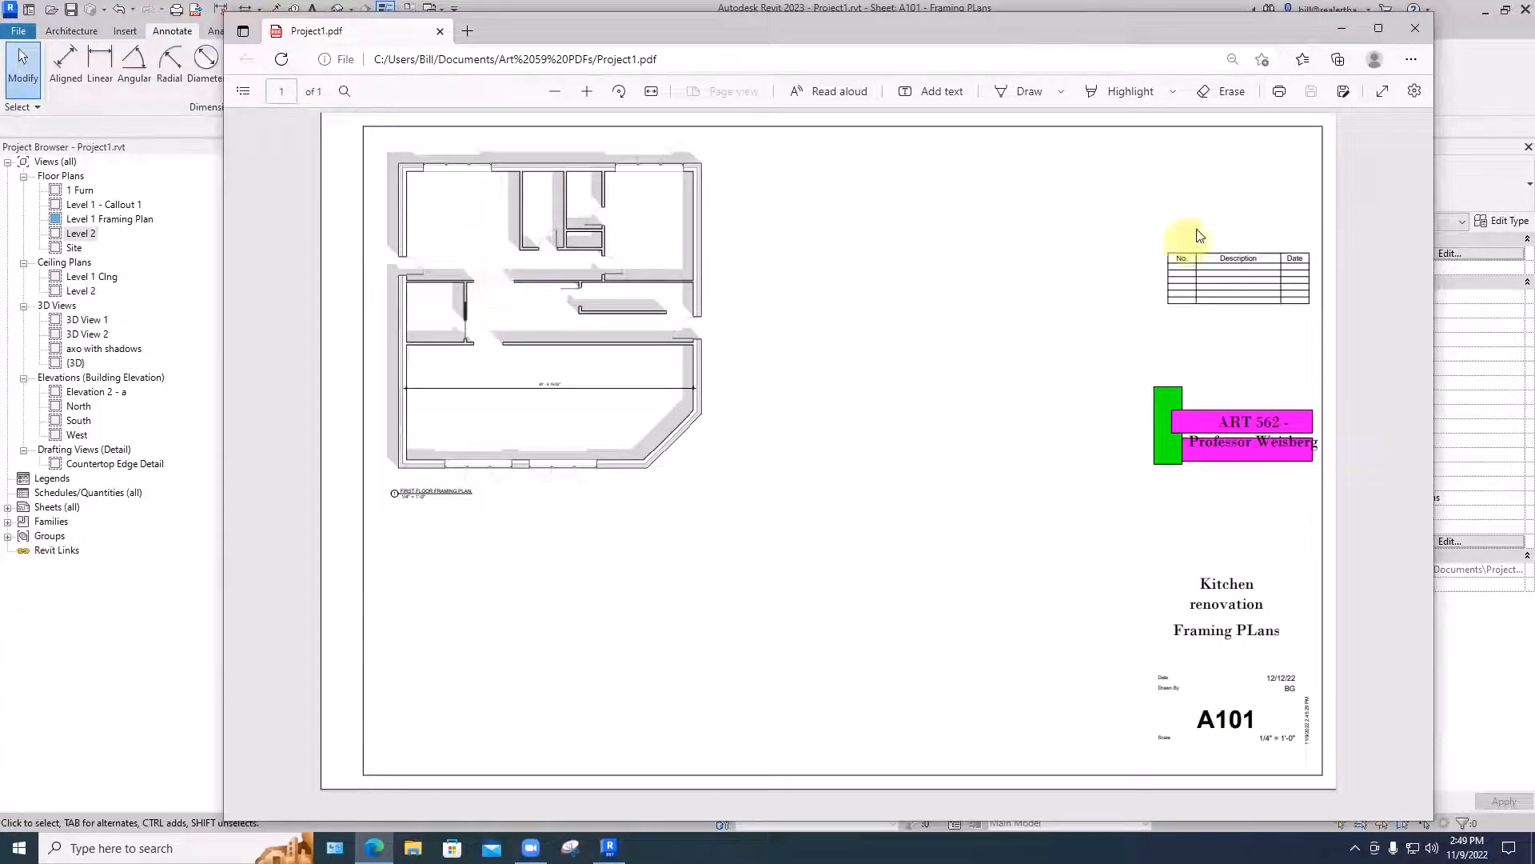
left_click(1343, 94)
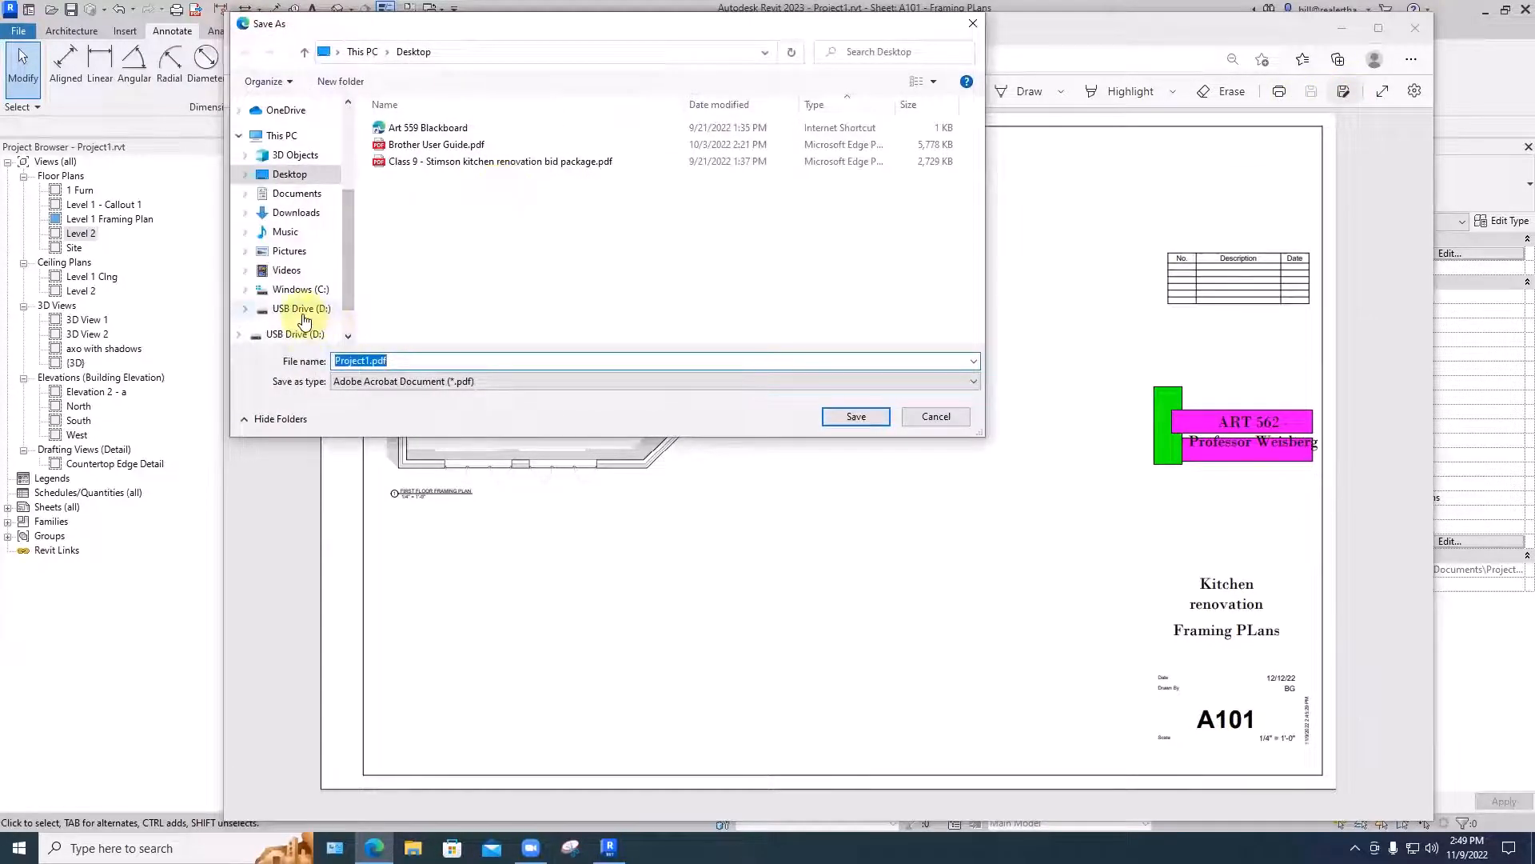
left_click(329, 309)
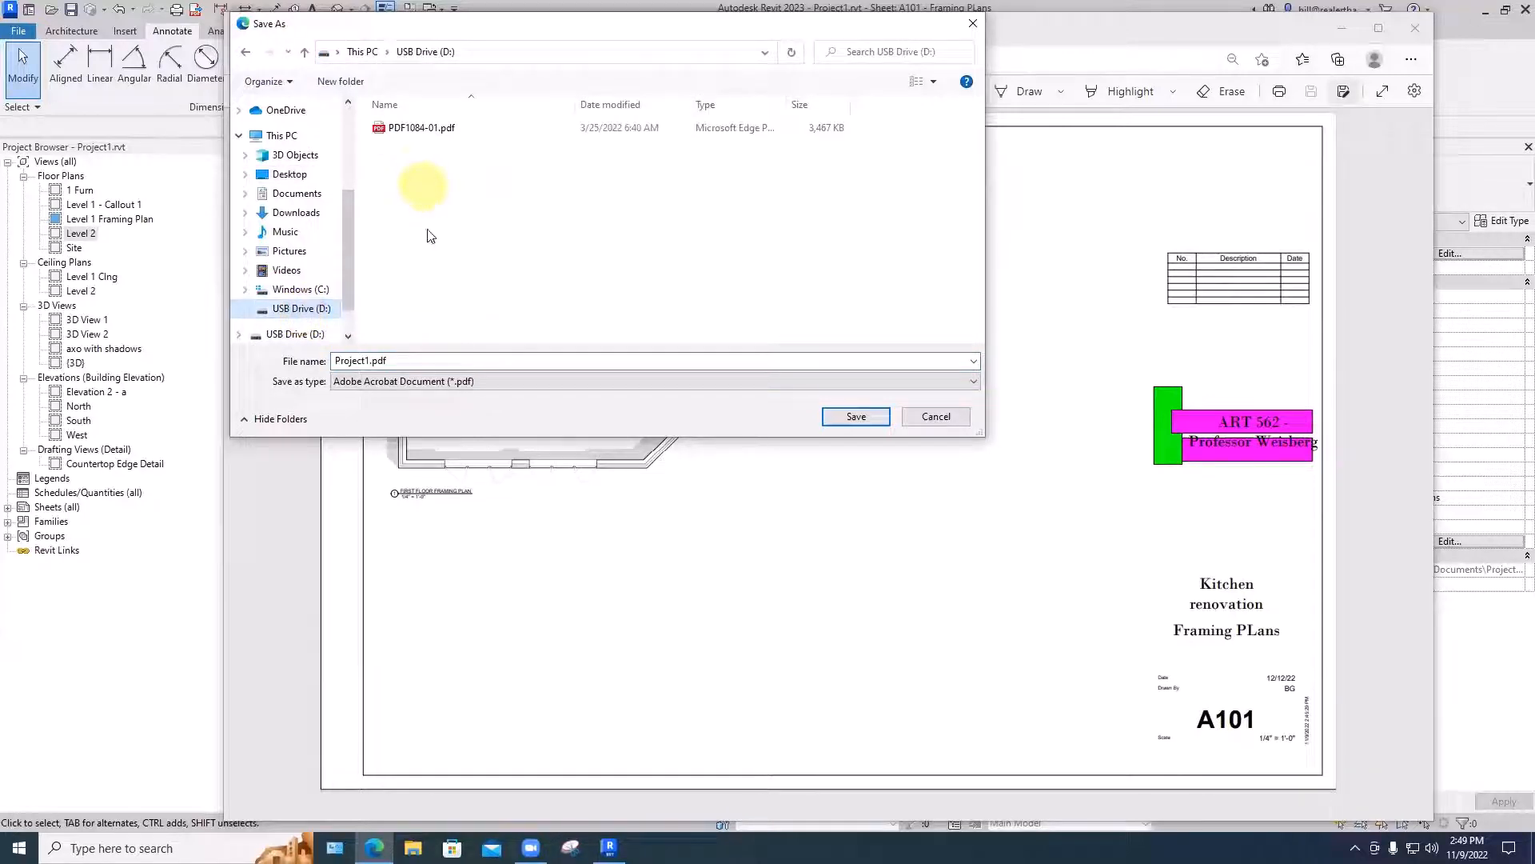
left_click(844, 418)
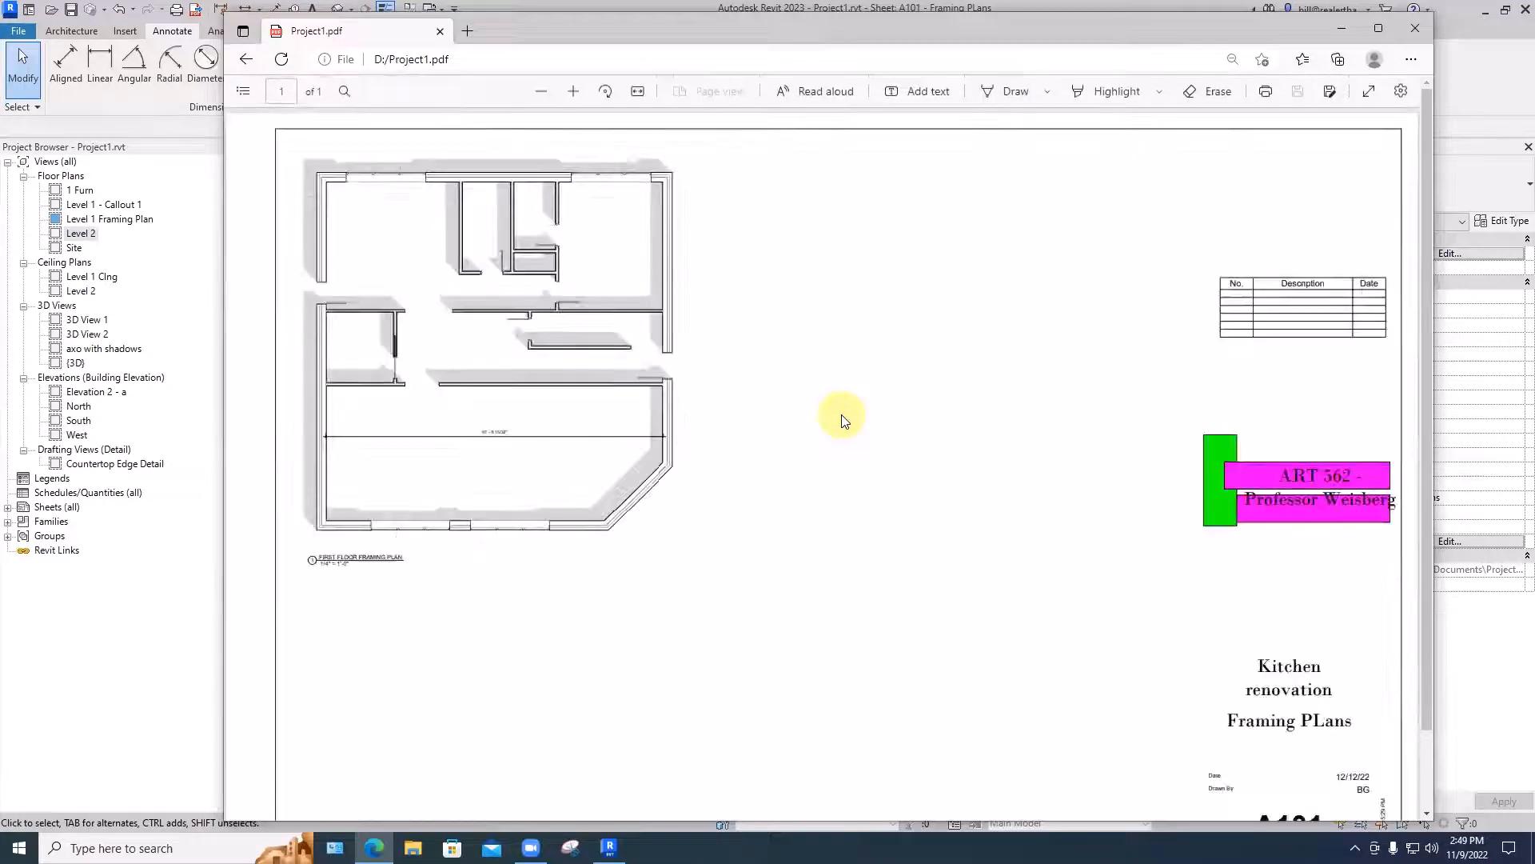
left_click(1416, 28)
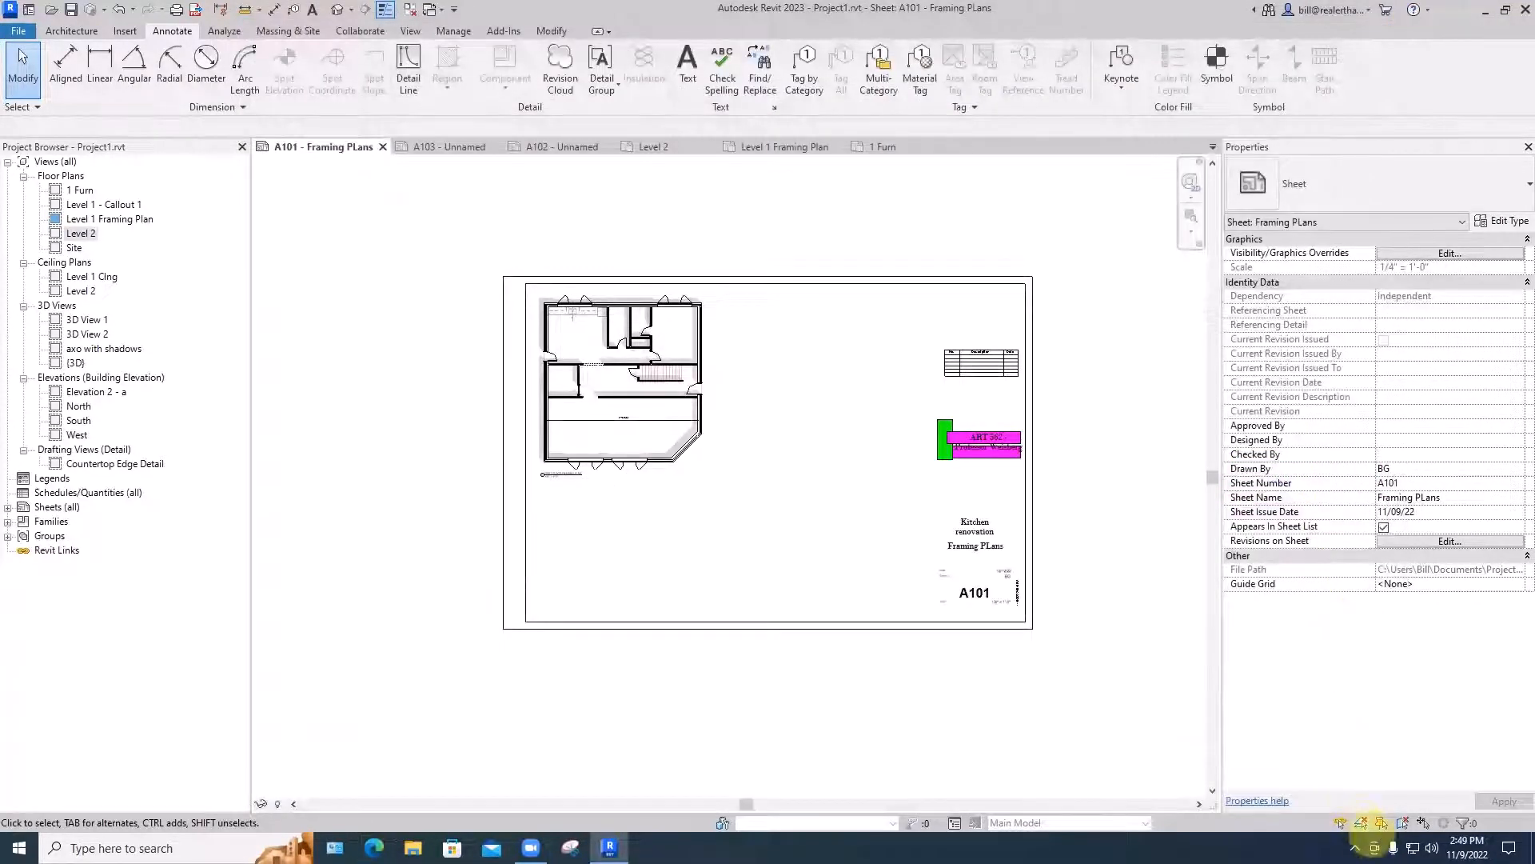
- Eject the USB Mass Storage Device, USB Drive (D:)
left_click(1355, 848)
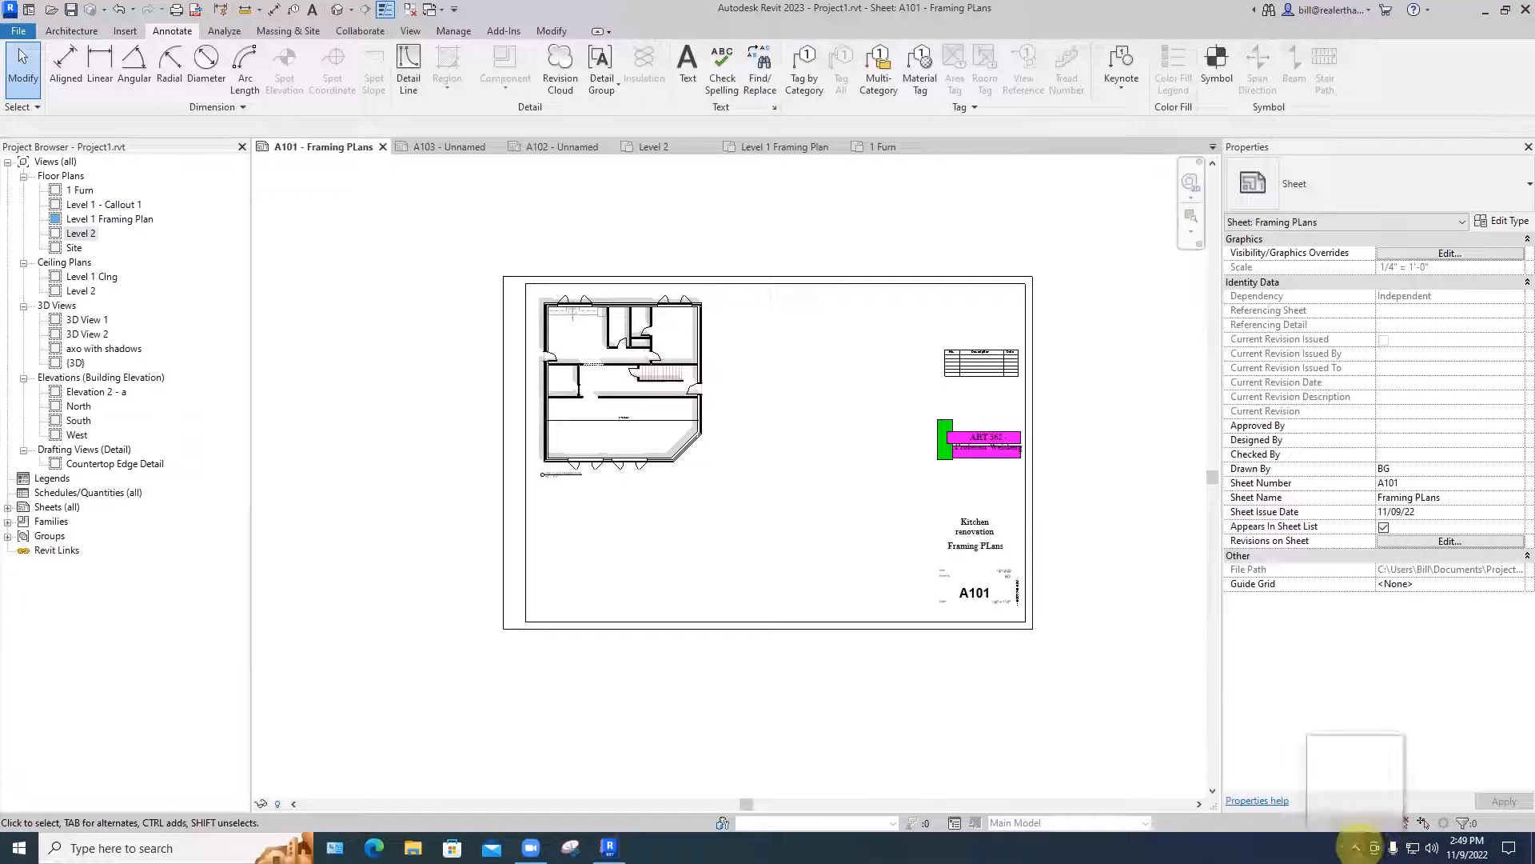
left_click_drag(1324, 755, 1357, 849)
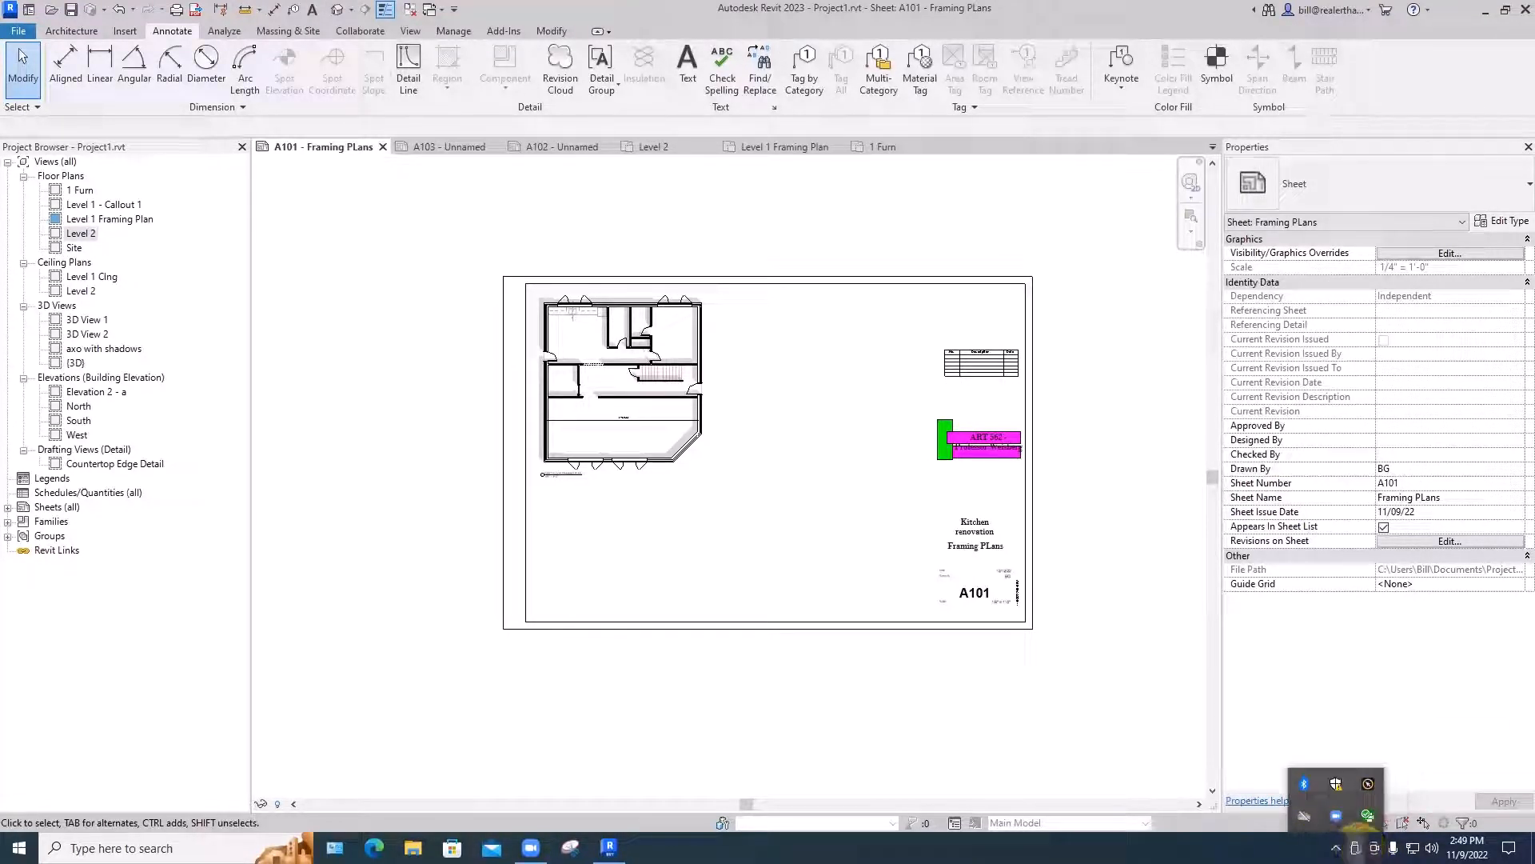
left_click(1357, 848)
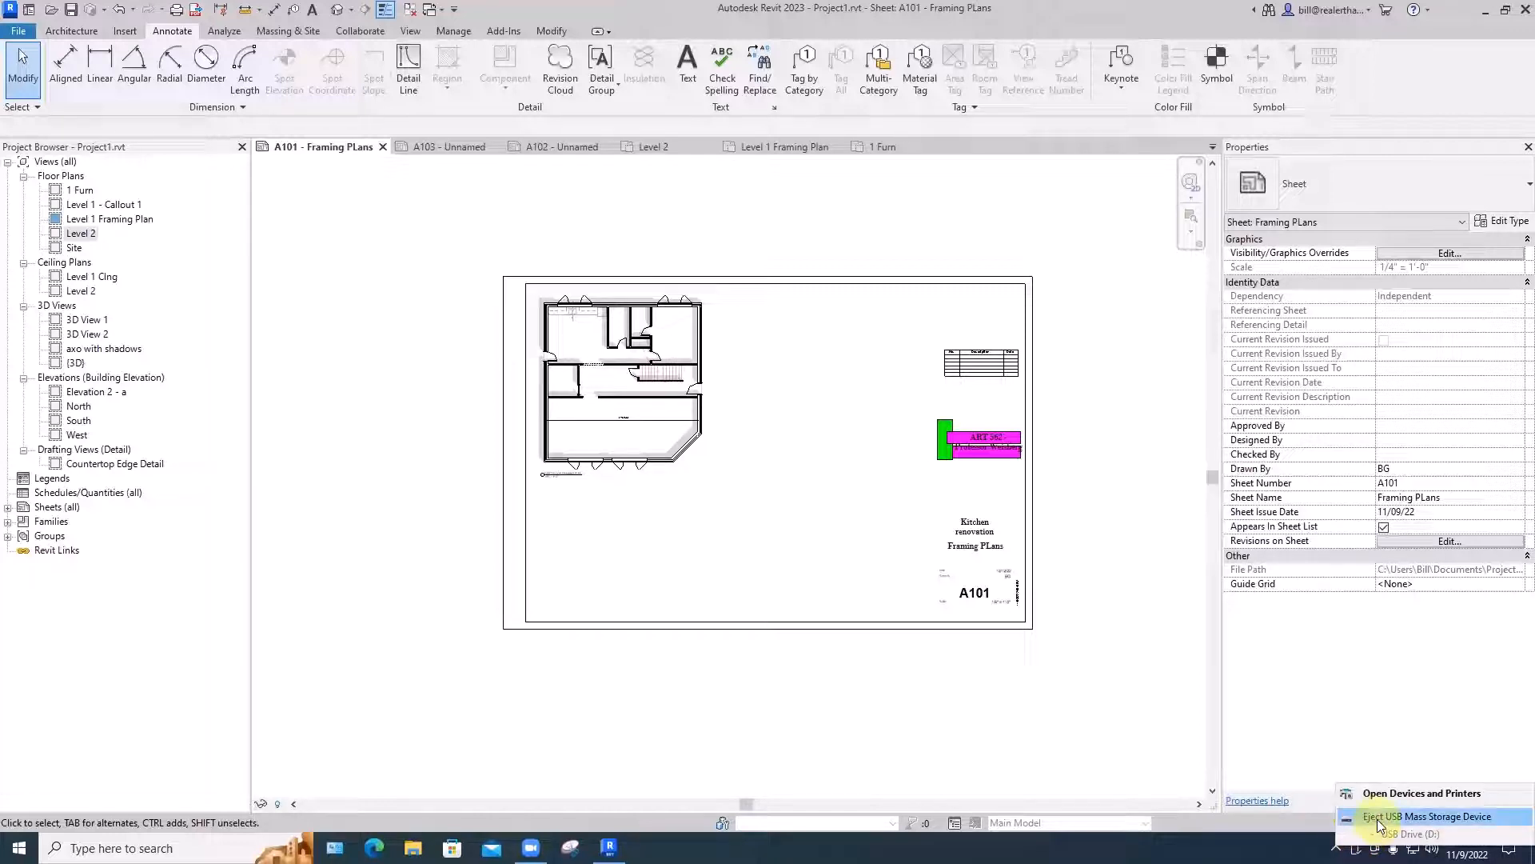
left_click(1382, 817)
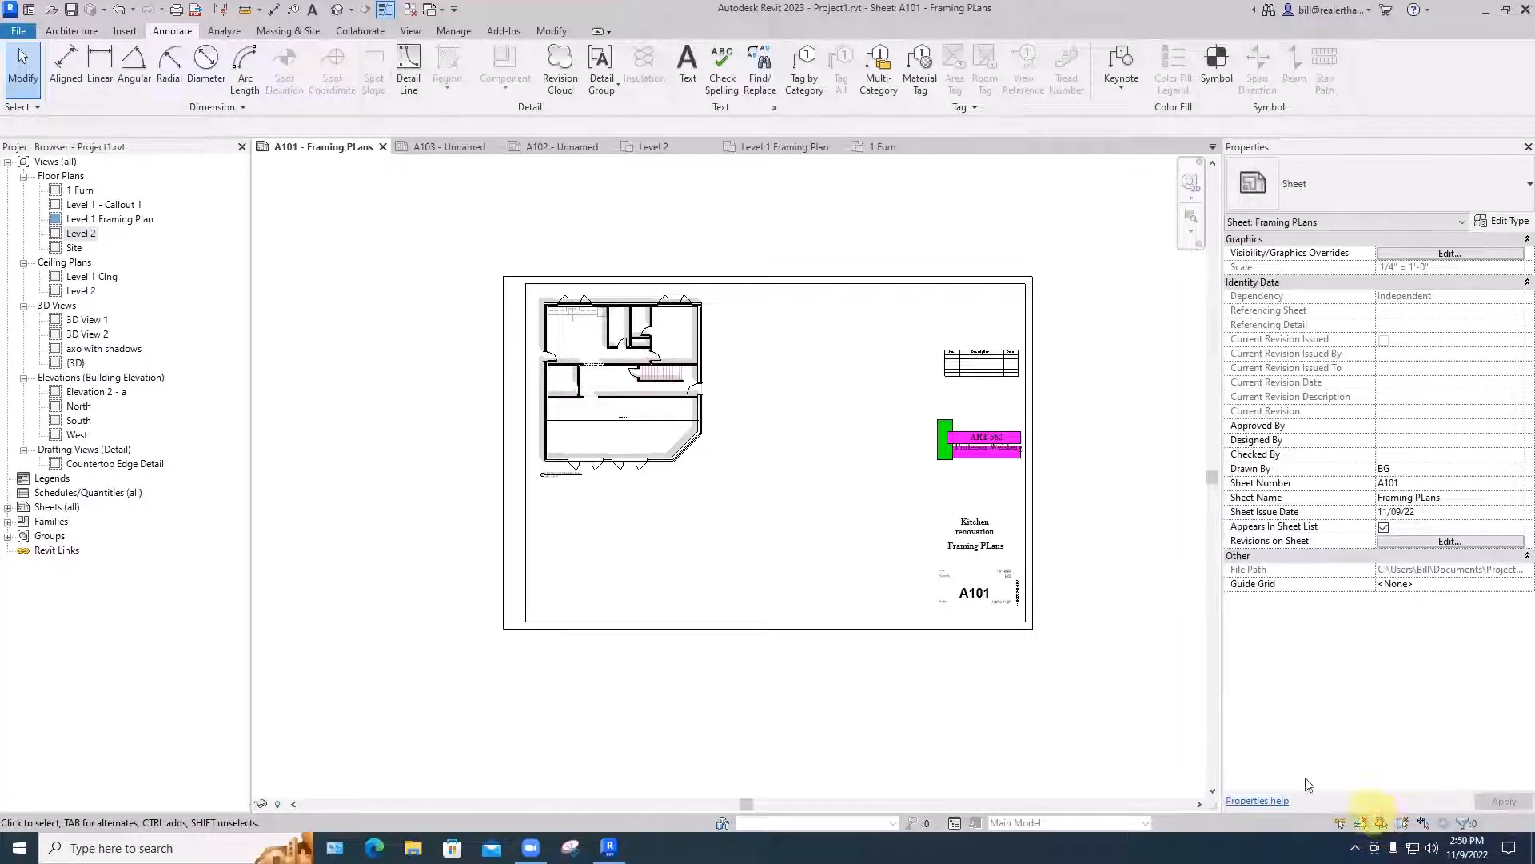